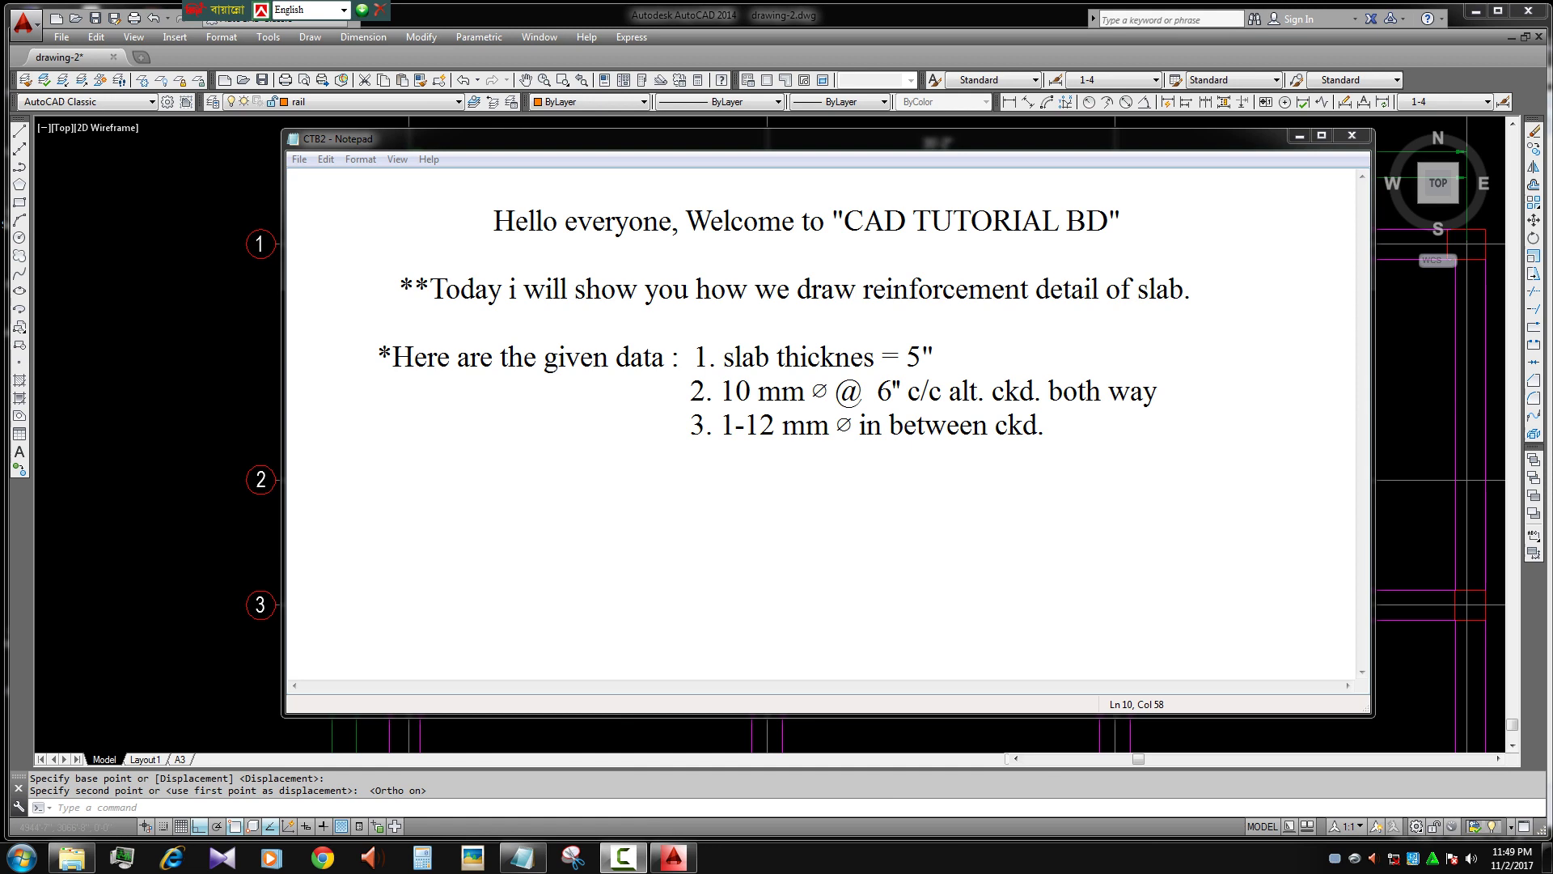
- Highlight the slab notes: the topic line, slab thickness, and 10 mm bars at 6" spacing
{"action": "left_click_drag", "start_coordinate": [430, 288], "coordinate": [1192, 289]}
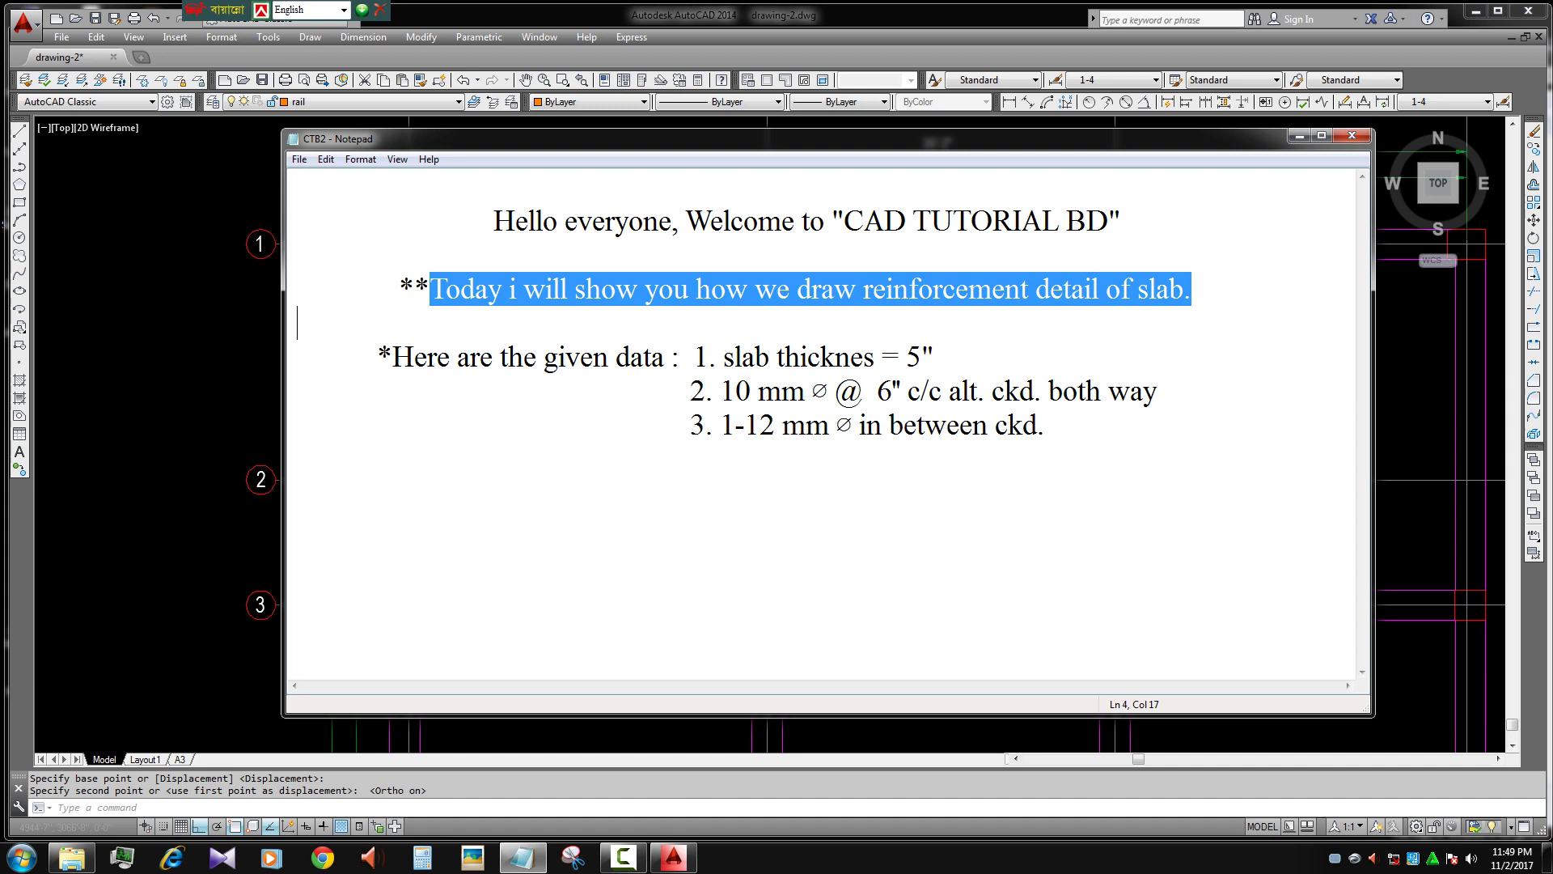
{"action": "mouse_move", "coordinate": [393, 356]}
{"action": "left_mouse_down"}
{"action": "mouse_move", "coordinate": [625, 391]}
{"action": "mouse_move", "coordinate": [665, 356]}
{"action": "mouse_move", "coordinate": [809, 357]}
{"action": "left_mouse_up"}
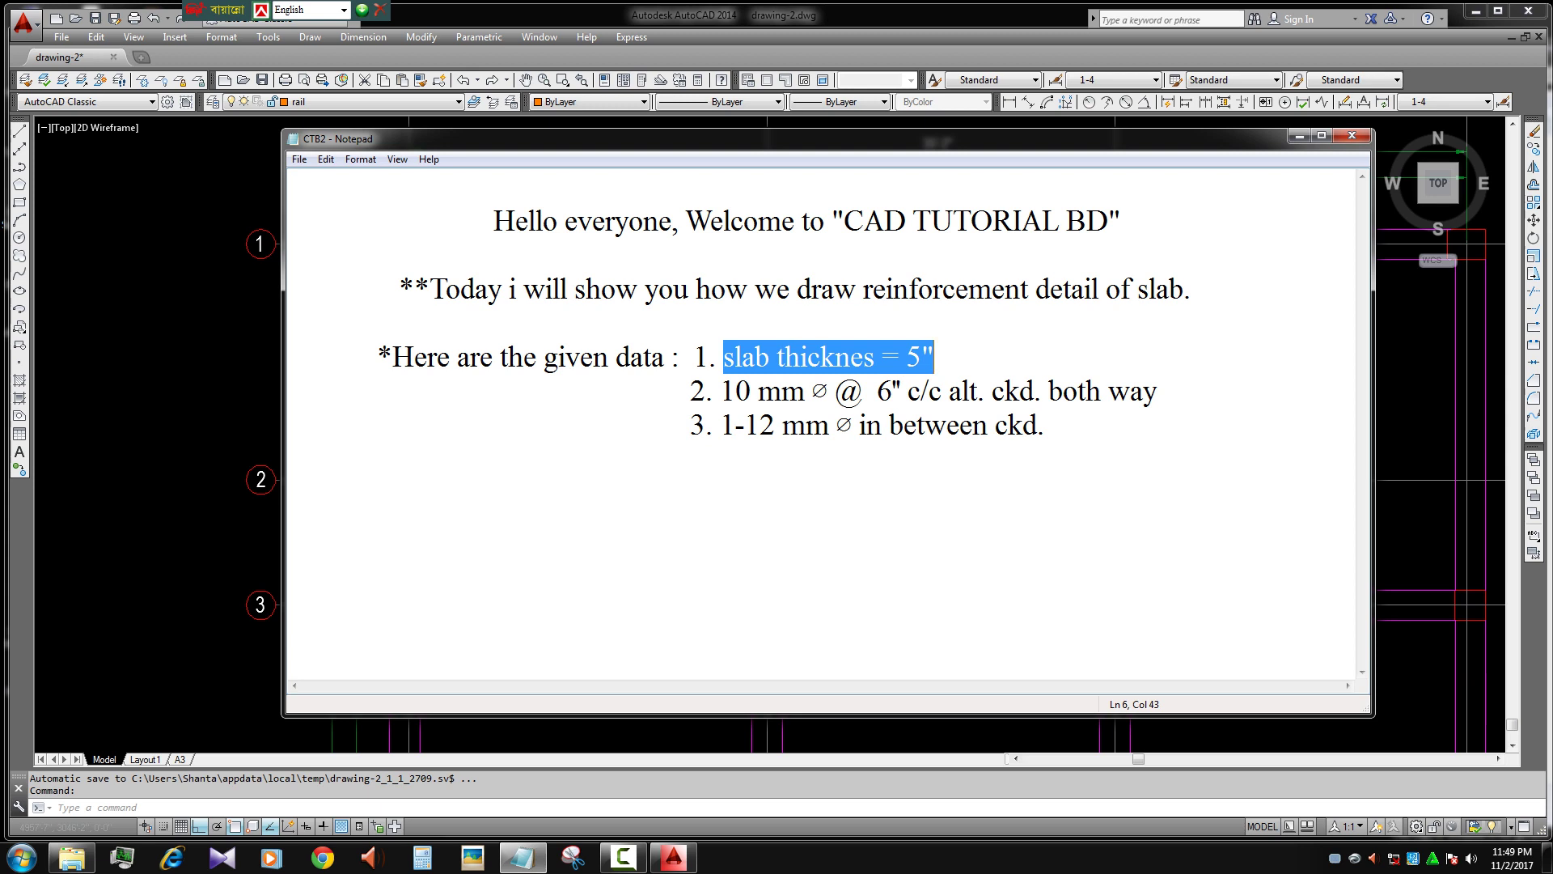
{"action": "left_click_drag", "start_coordinate": [721, 391], "coordinate": [1157, 390]}
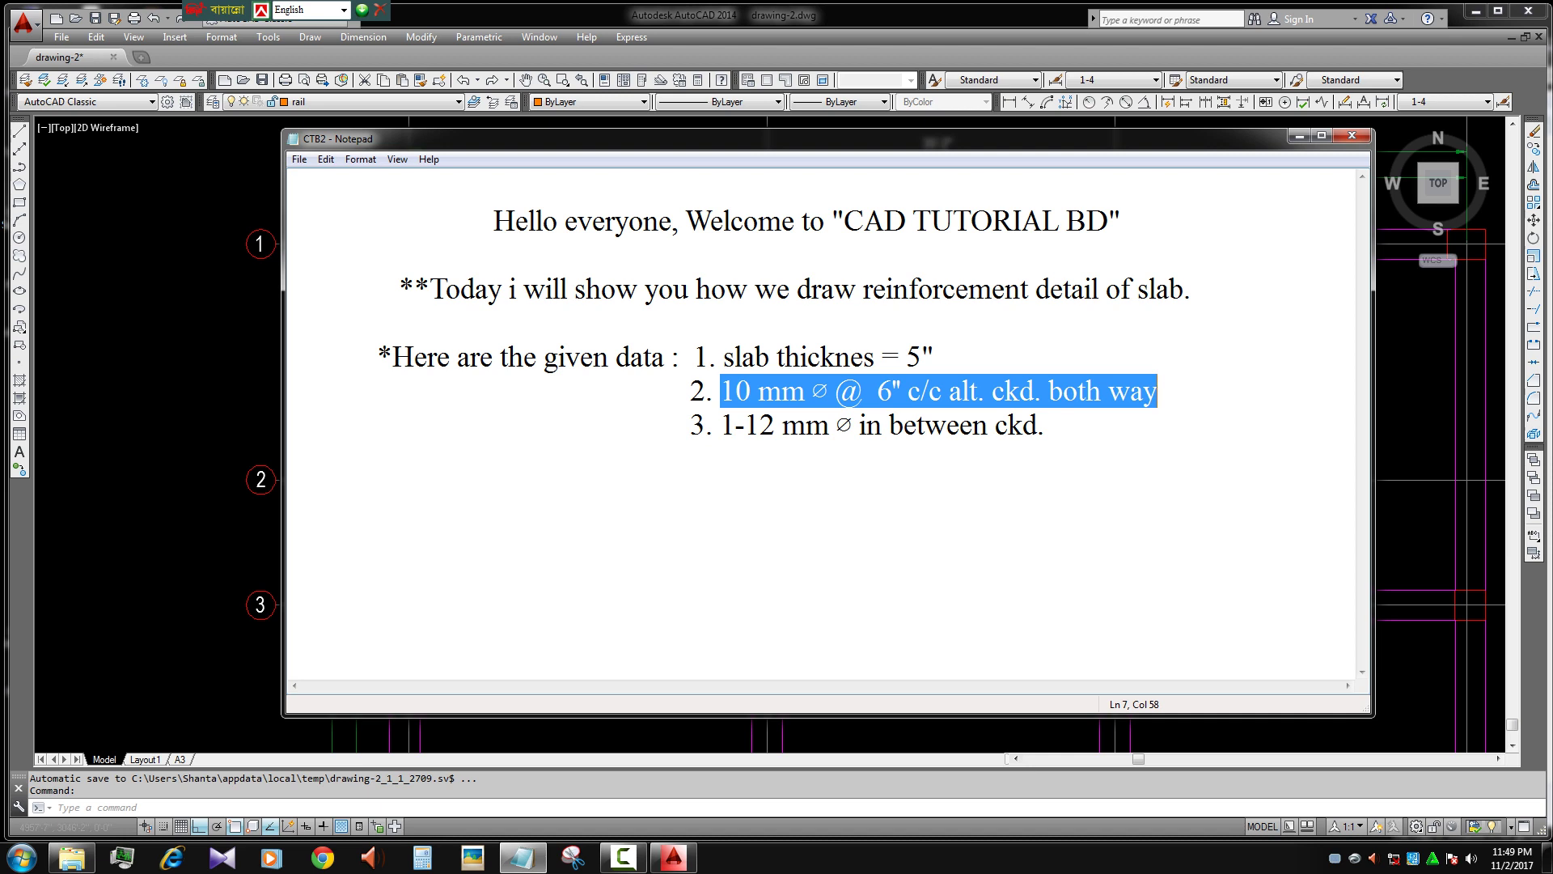
{"action": "left_click_drag", "start_coordinate": [720, 391], "coordinate": [758, 391]}
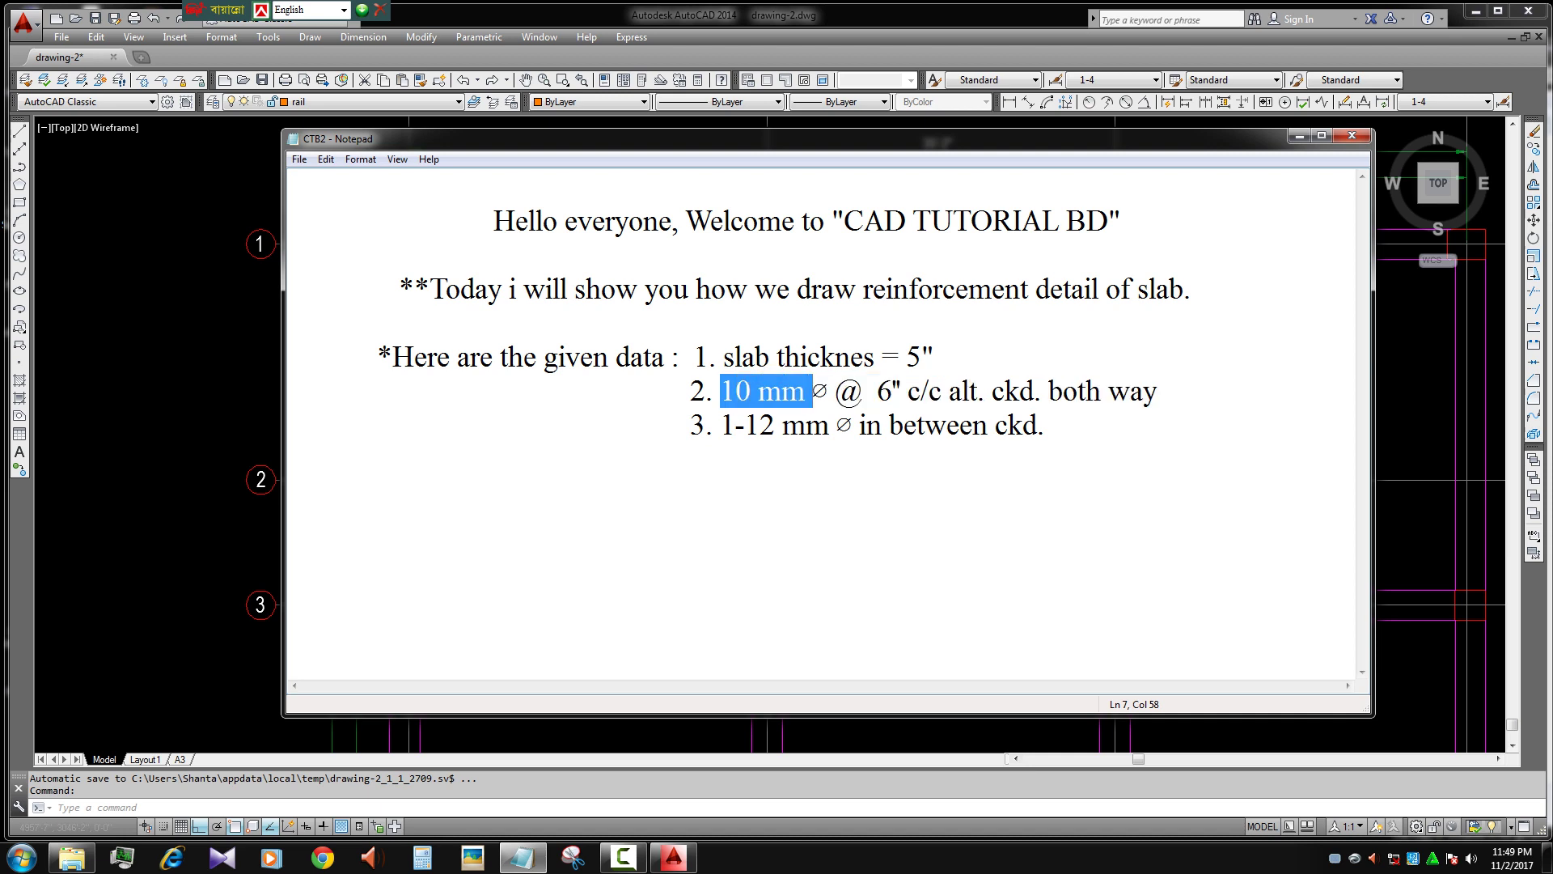
{"action": "left_click_drag", "start_coordinate": [878, 391], "coordinate": [900, 391]}
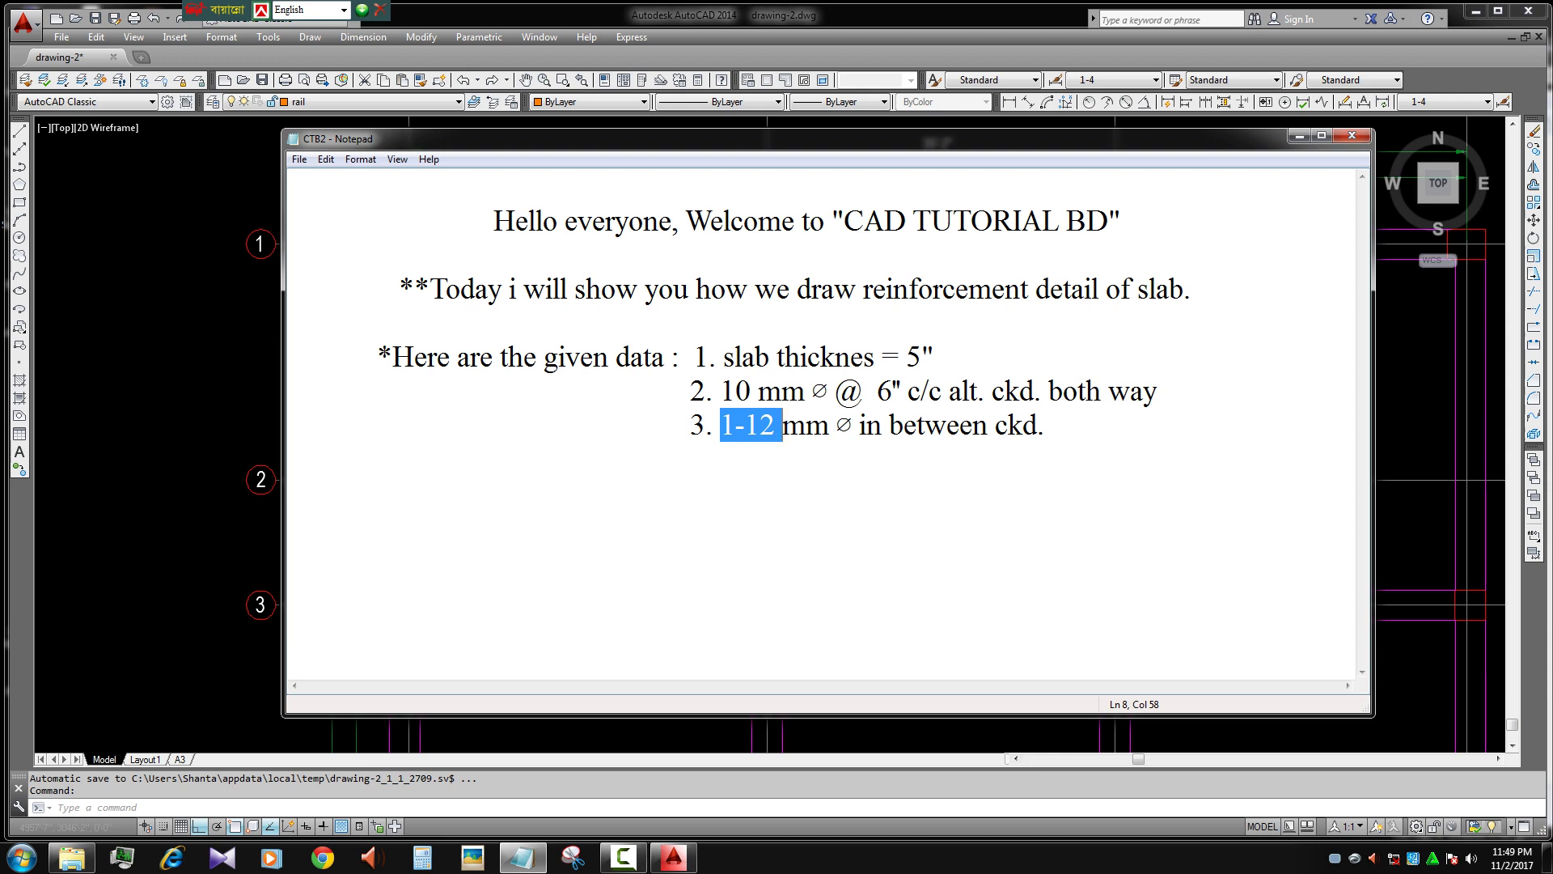
- Switch back to AutoCAD and zoom out to the whole floor slab plan
{"action": "key", "text": "alt+Tab"}
{"action": "scroll", "coordinate": [881, 465], "scroll_direction": "down", "scroll_amount": 5}
{"action": "scroll", "coordinate": [805, 455], "scroll_direction": "down", "scroll_amount": 1}
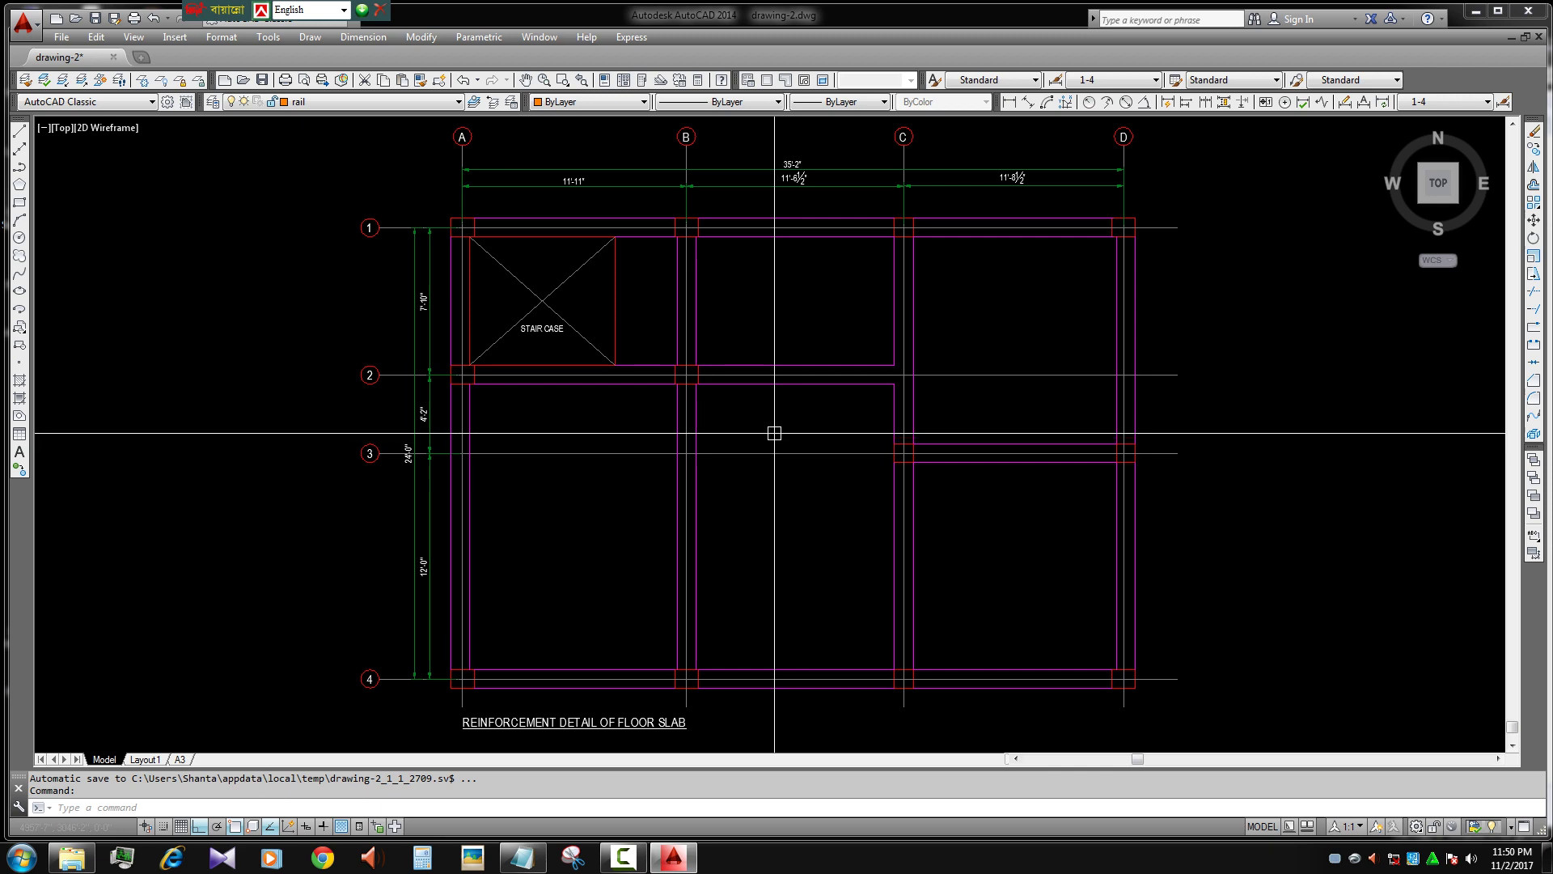
- Zoom in on one slab panel and place a horizontal offset reference line in it
{"action": "scroll", "coordinate": [903, 380], "scroll_direction": "up", "scroll_amount": 2}
{"action": "scroll", "coordinate": [903, 381], "scroll_direction": "up", "scroll_amount": 2}
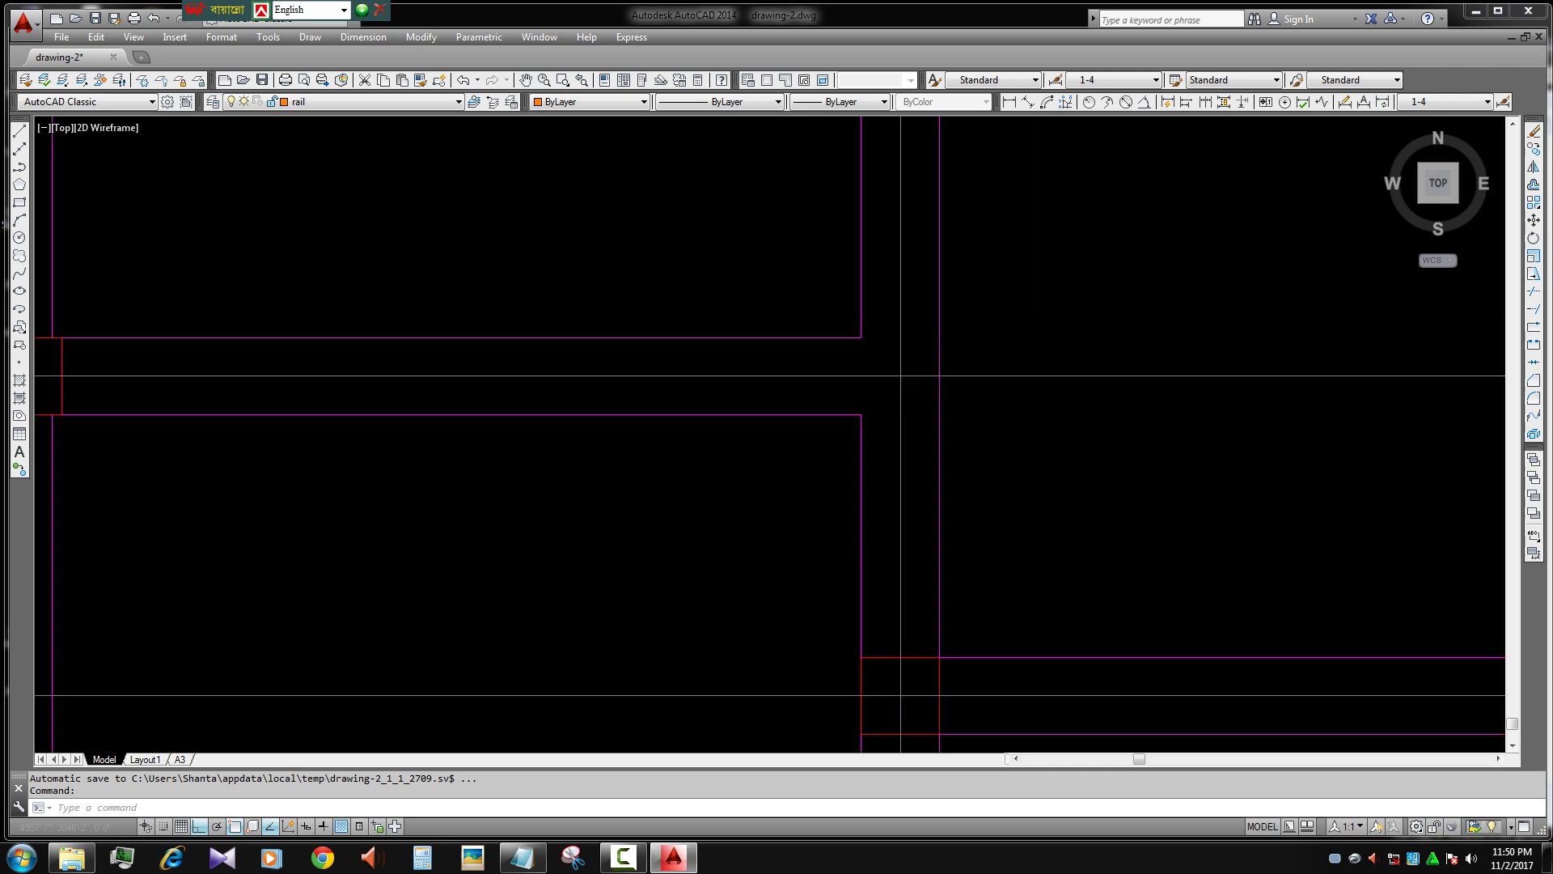
{"action": "scroll", "coordinate": [900, 376], "scroll_direction": "down", "scroll_amount": 3}
{"action": "scroll", "coordinate": [945, 380], "scroll_direction": "down", "scroll_amount": 1}
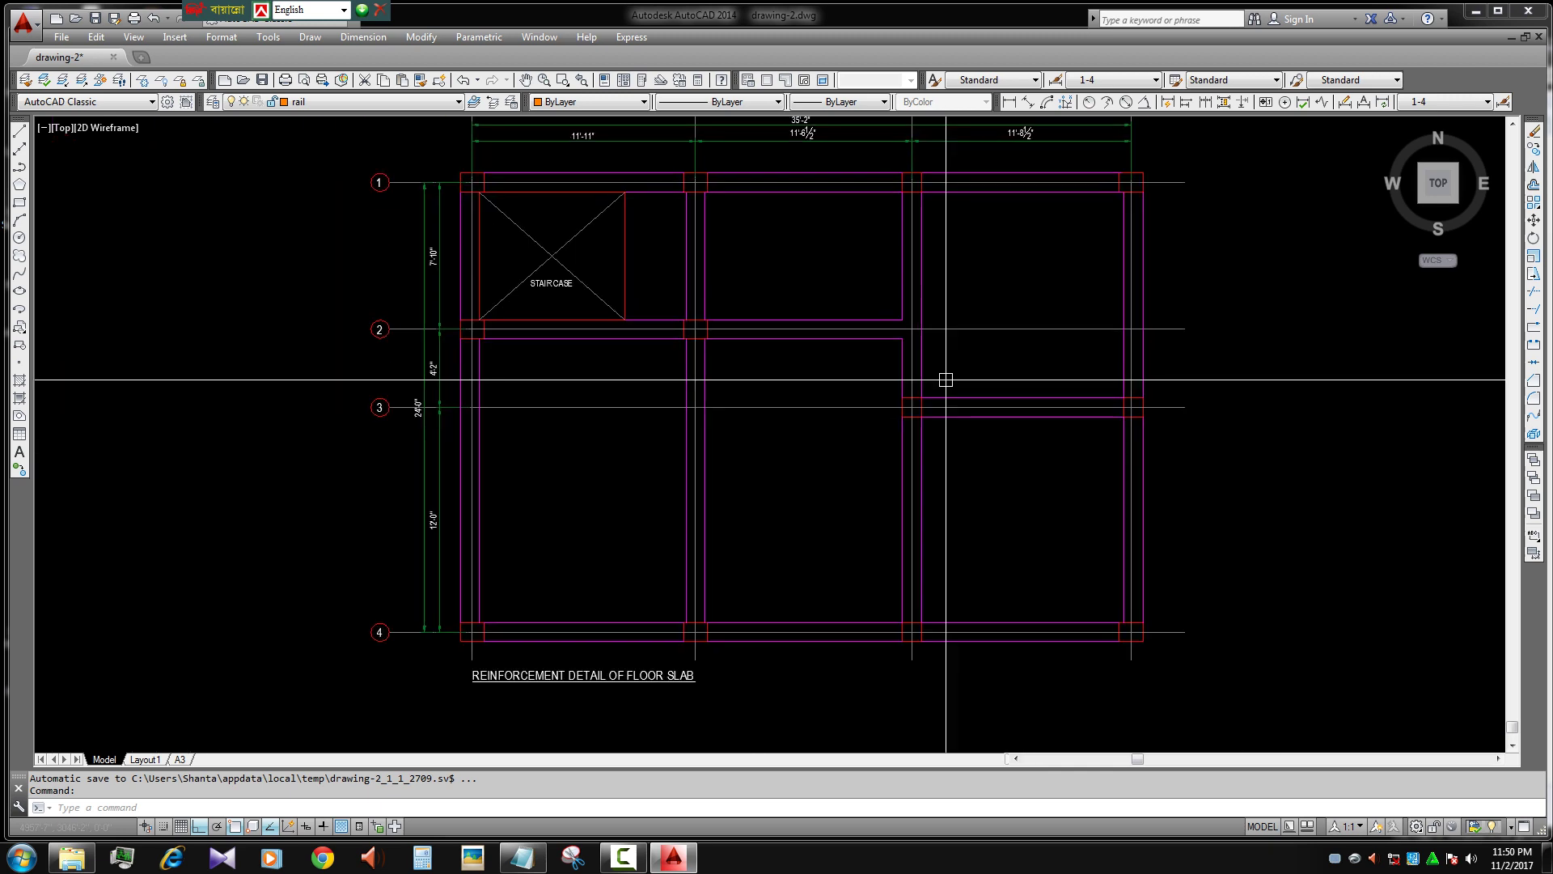
{"action": "scroll", "coordinate": [814, 465], "scroll_direction": "up", "scroll_amount": 1}
{"action": "scroll", "coordinate": [824, 460], "scroll_direction": "up", "scroll_amount": 1}
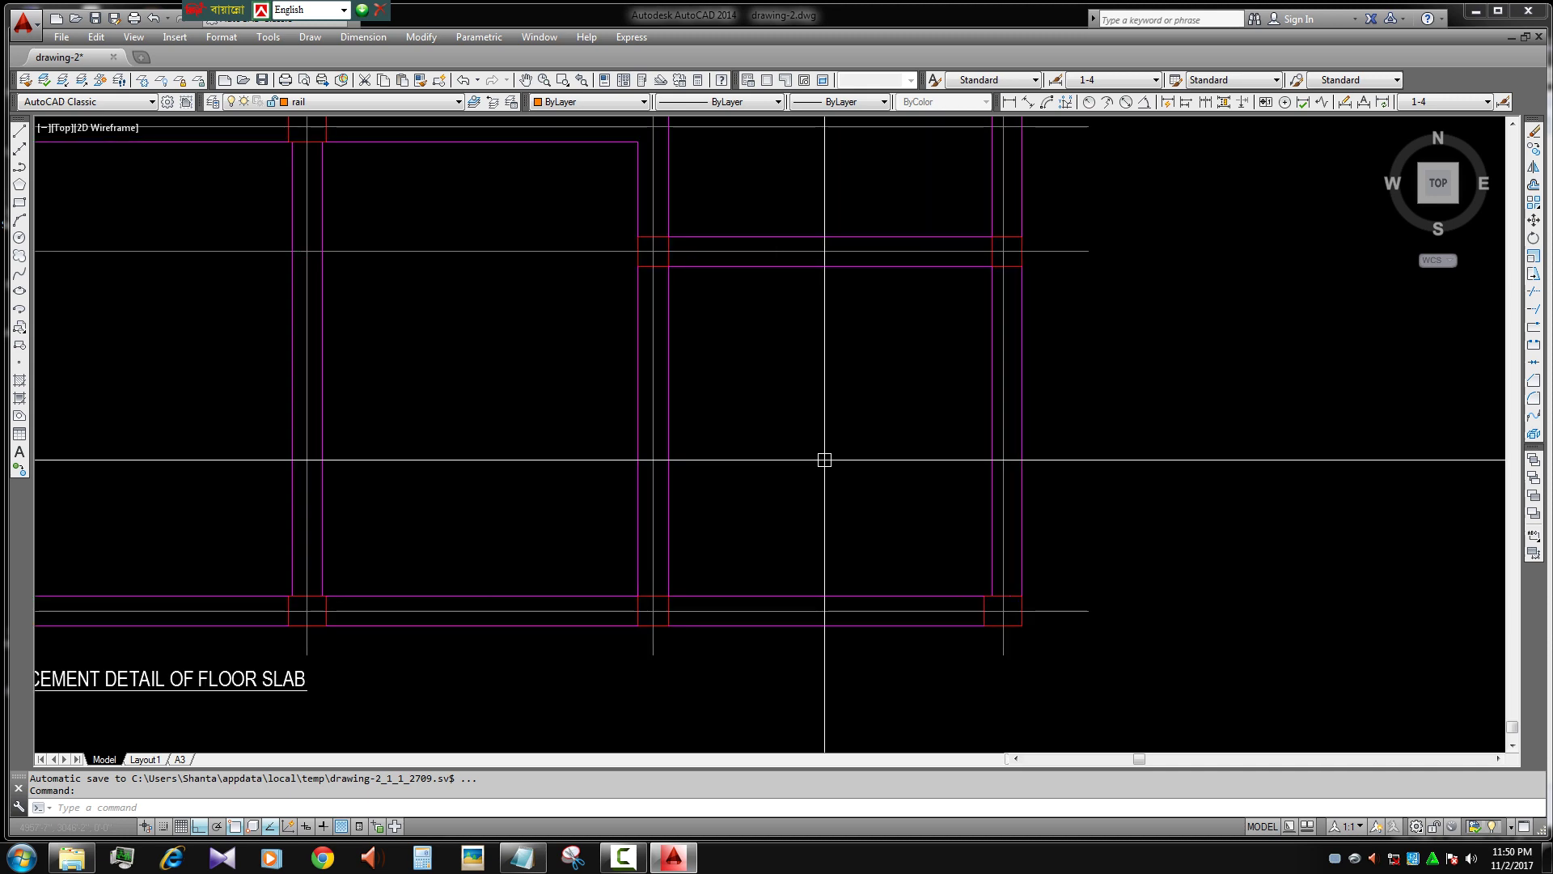
{"action": "scroll", "coordinate": [931, 490], "scroll_direction": "down", "scroll_amount": 3}
{"action": "scroll", "coordinate": [959, 443], "scroll_direction": "up", "scroll_amount": 4}
{"action": "key", "text": "Escape"}
{"action": "key", "text": "Escape"}
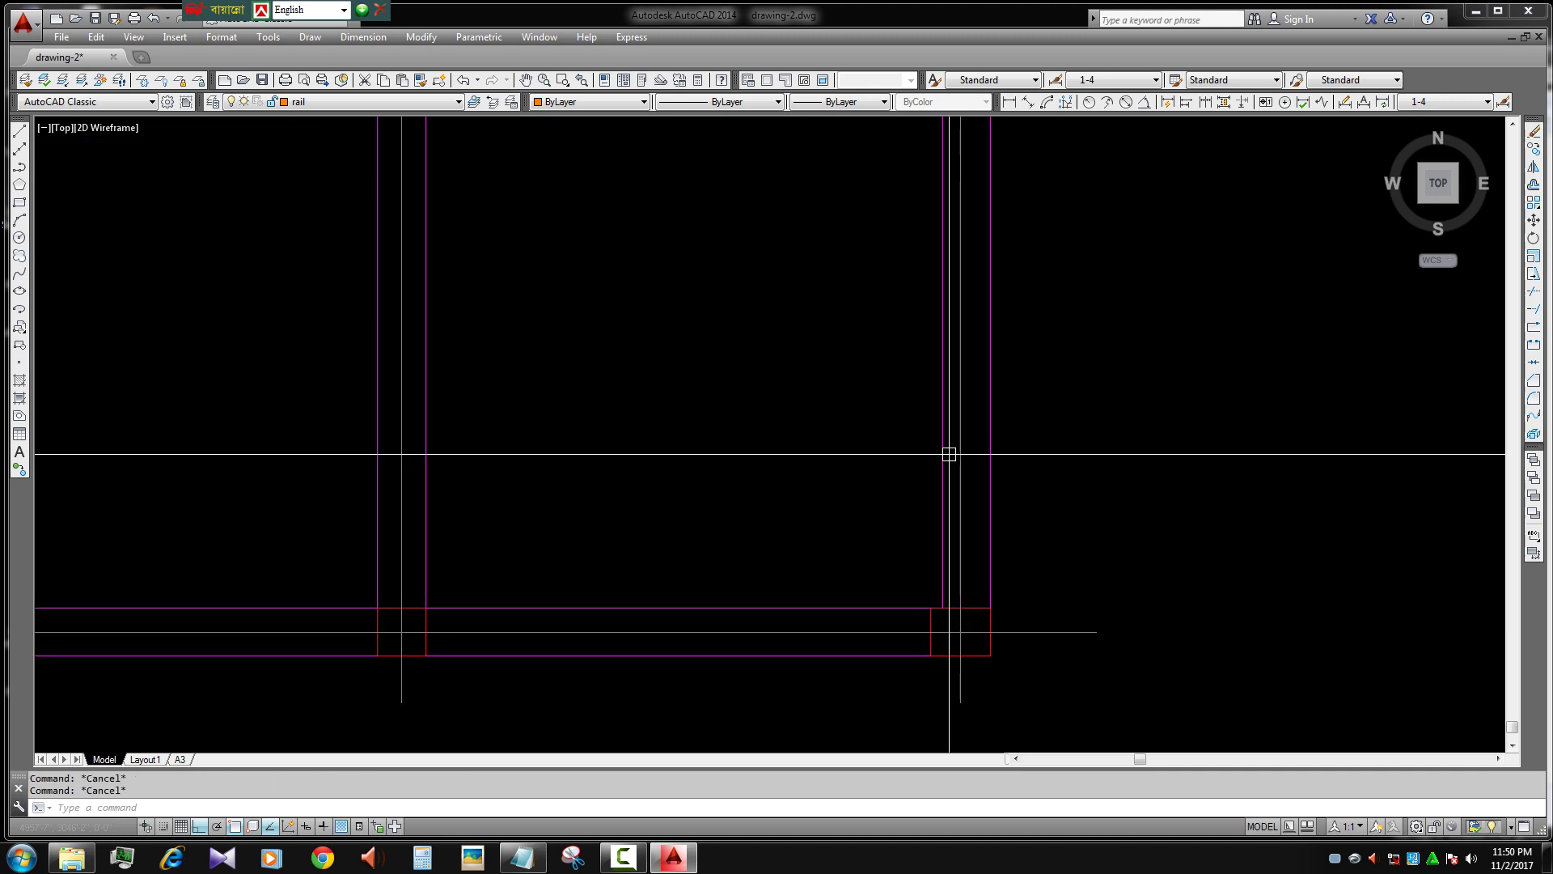
{"action": "type", "text": "o"}
{"action": "key", "text": "Return"}
{"action": "left_click", "coordinate": [958, 440]}
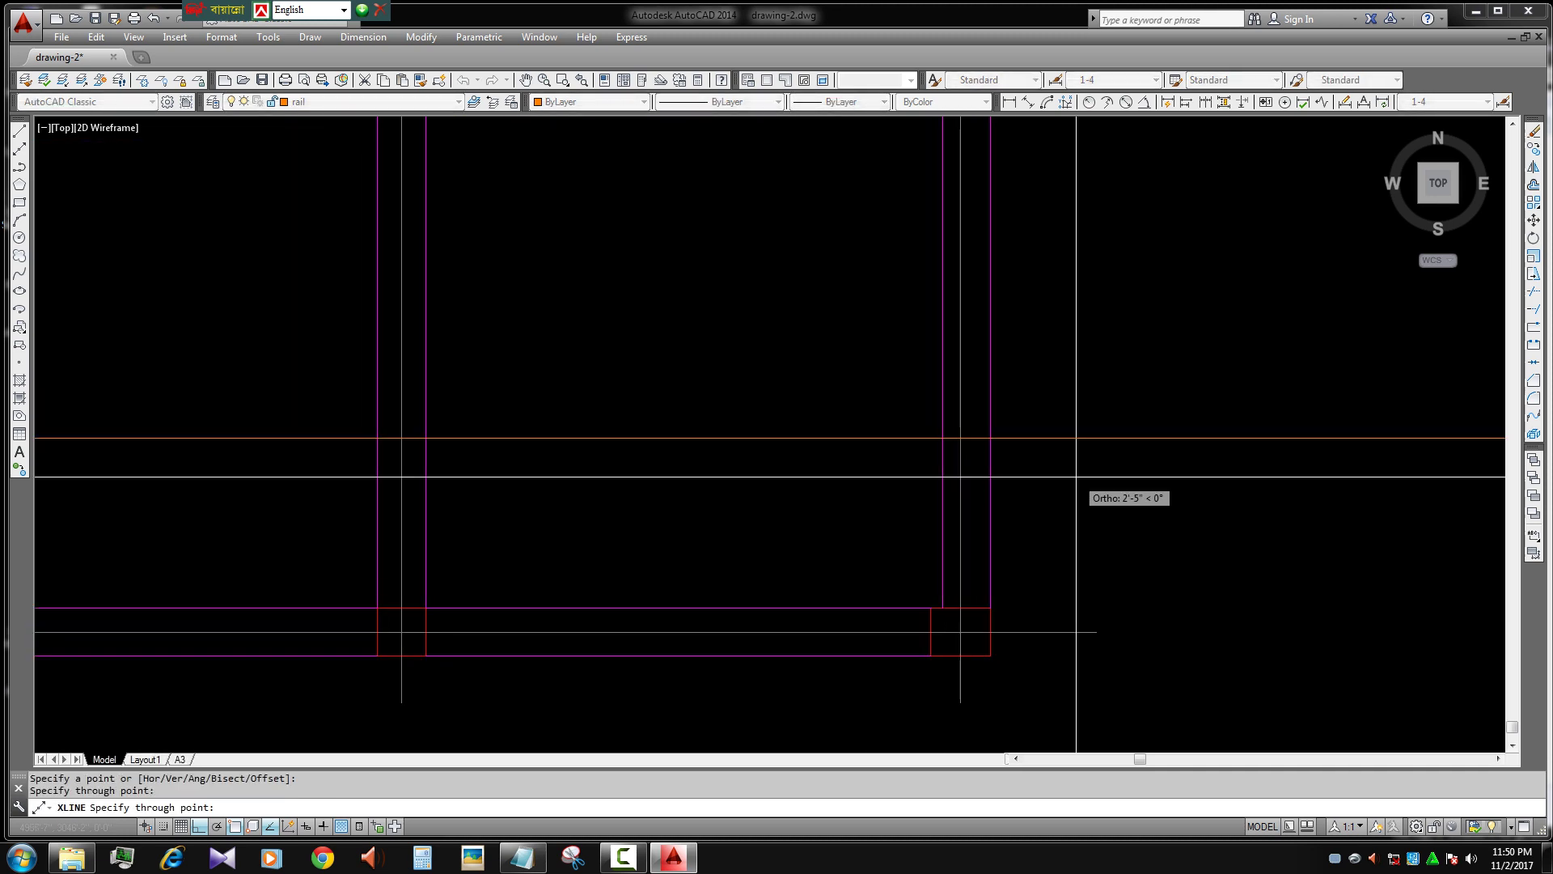
{"action": "key", "text": "Escape"}
{"action": "middle_click_drag", "start_coordinate": [1023, 513], "coordinate": [1074, 578]}
- Draw a horizontal line from the panel's left beam to its right beam
{"action": "type", "text": "l"}
{"action": "key", "text": "Return"}
{"action": "left_click", "coordinate": [508, 435]}
{"action": "left_click", "coordinate": [1025, 434]}
{"action": "key", "text": "Escape"}
{"action": "key", "text": "Escape"}
{"action": "key", "text": "Escape"}
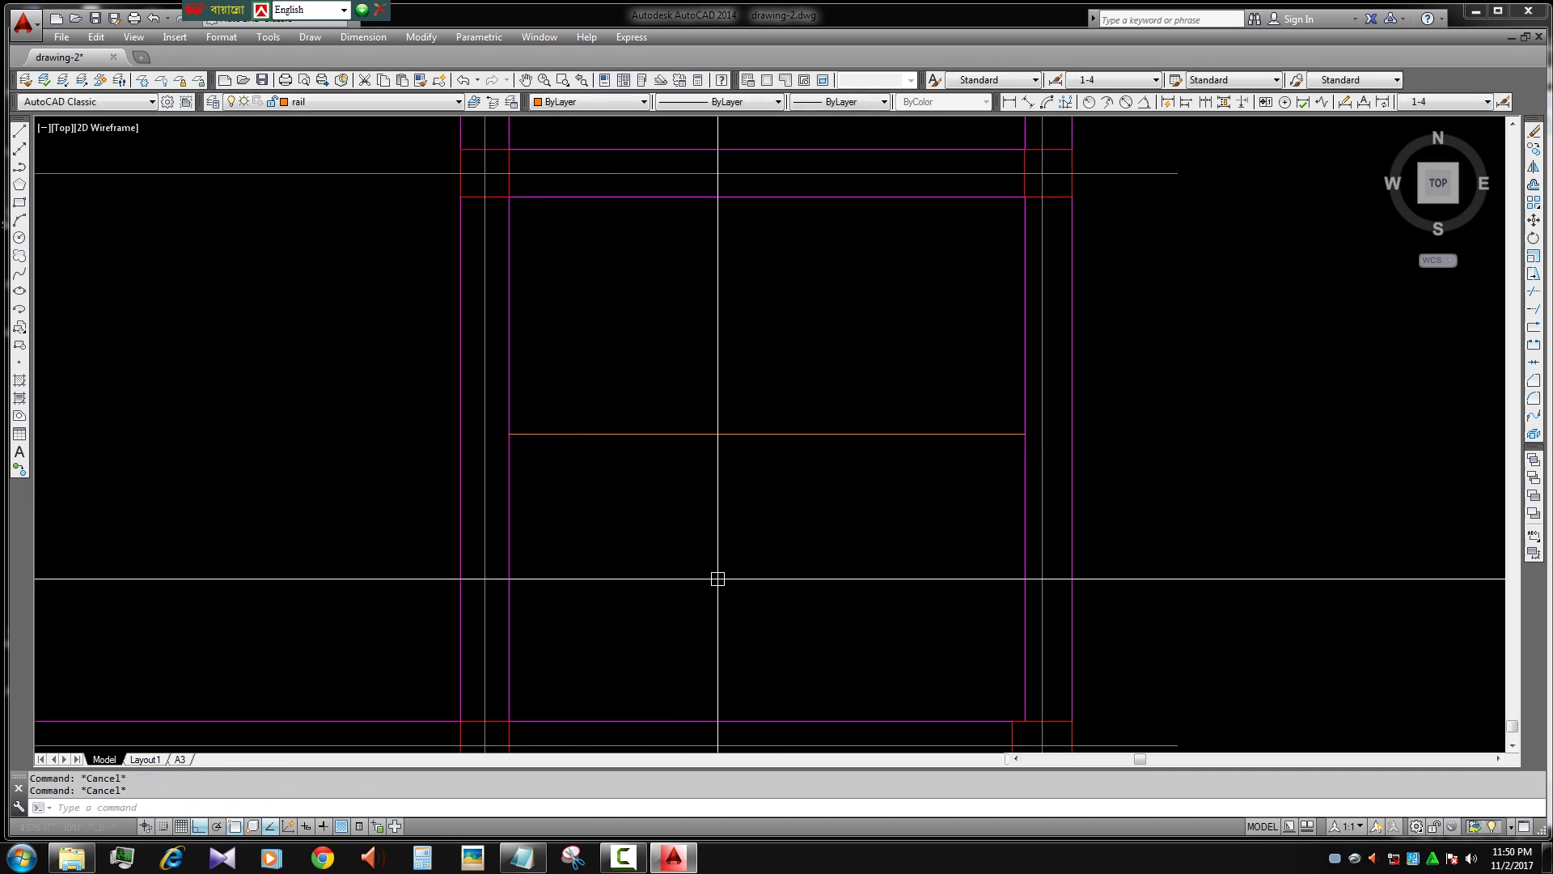
- DIVIDE the new line into 4 equal segments and recentre the view on it
{"action": "type", "text": "div"}
{"action": "key", "text": "Return"}
{"action": "left_click", "coordinate": [734, 433]}
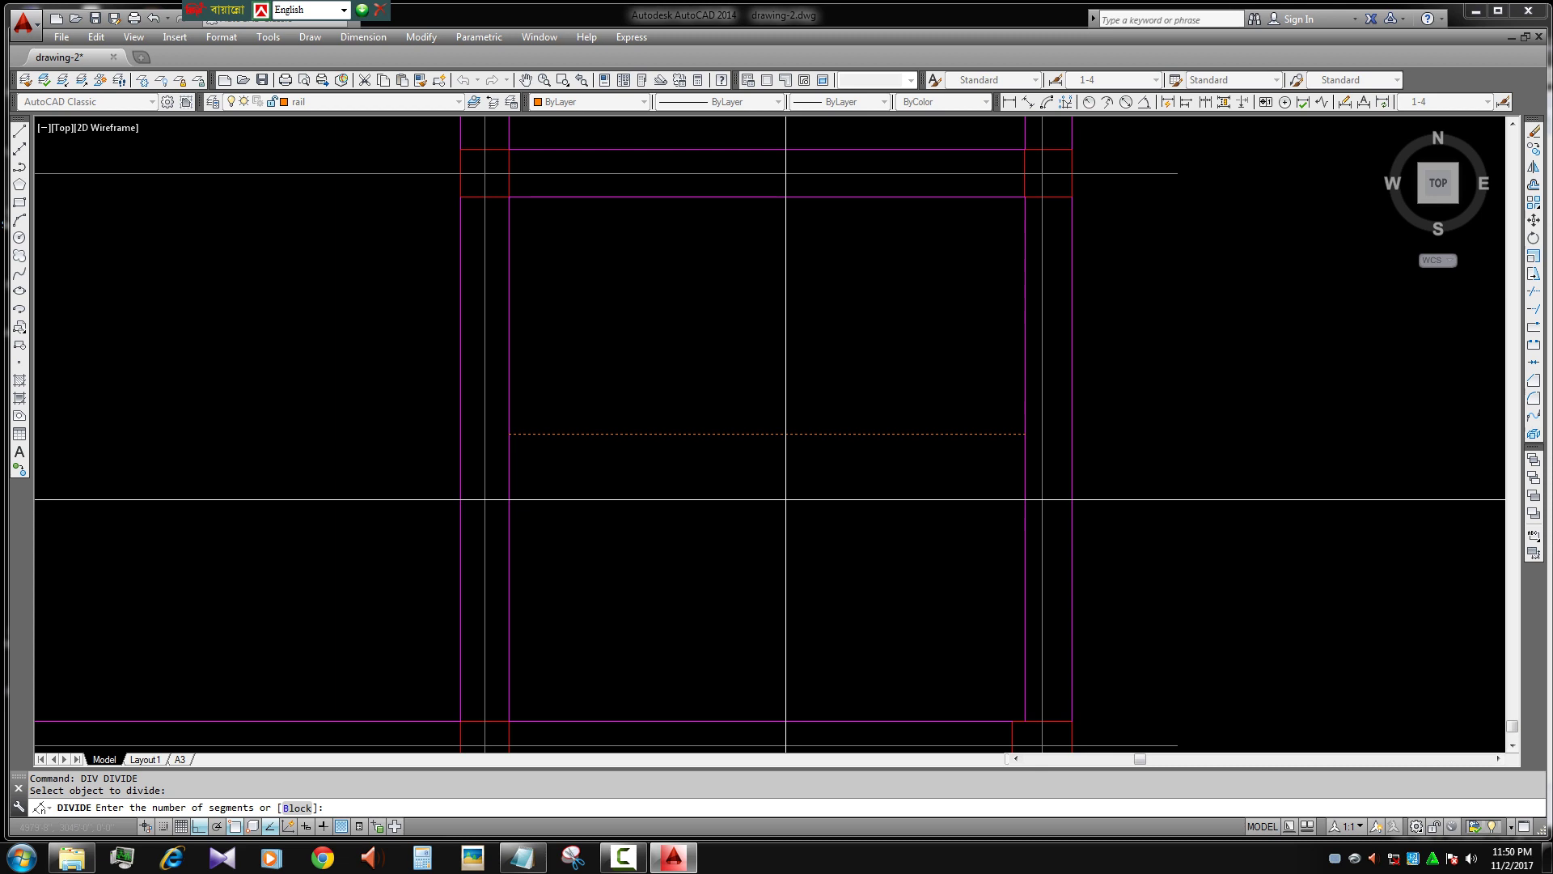
{"action": "type", "text": "4"}
{"action": "key", "text": "Return"}
{"action": "key", "text": "Escape"}
{"action": "key", "text": "Escape"}
{"action": "middle_click_drag", "start_coordinate": [786, 498], "coordinate": [802, 558]}
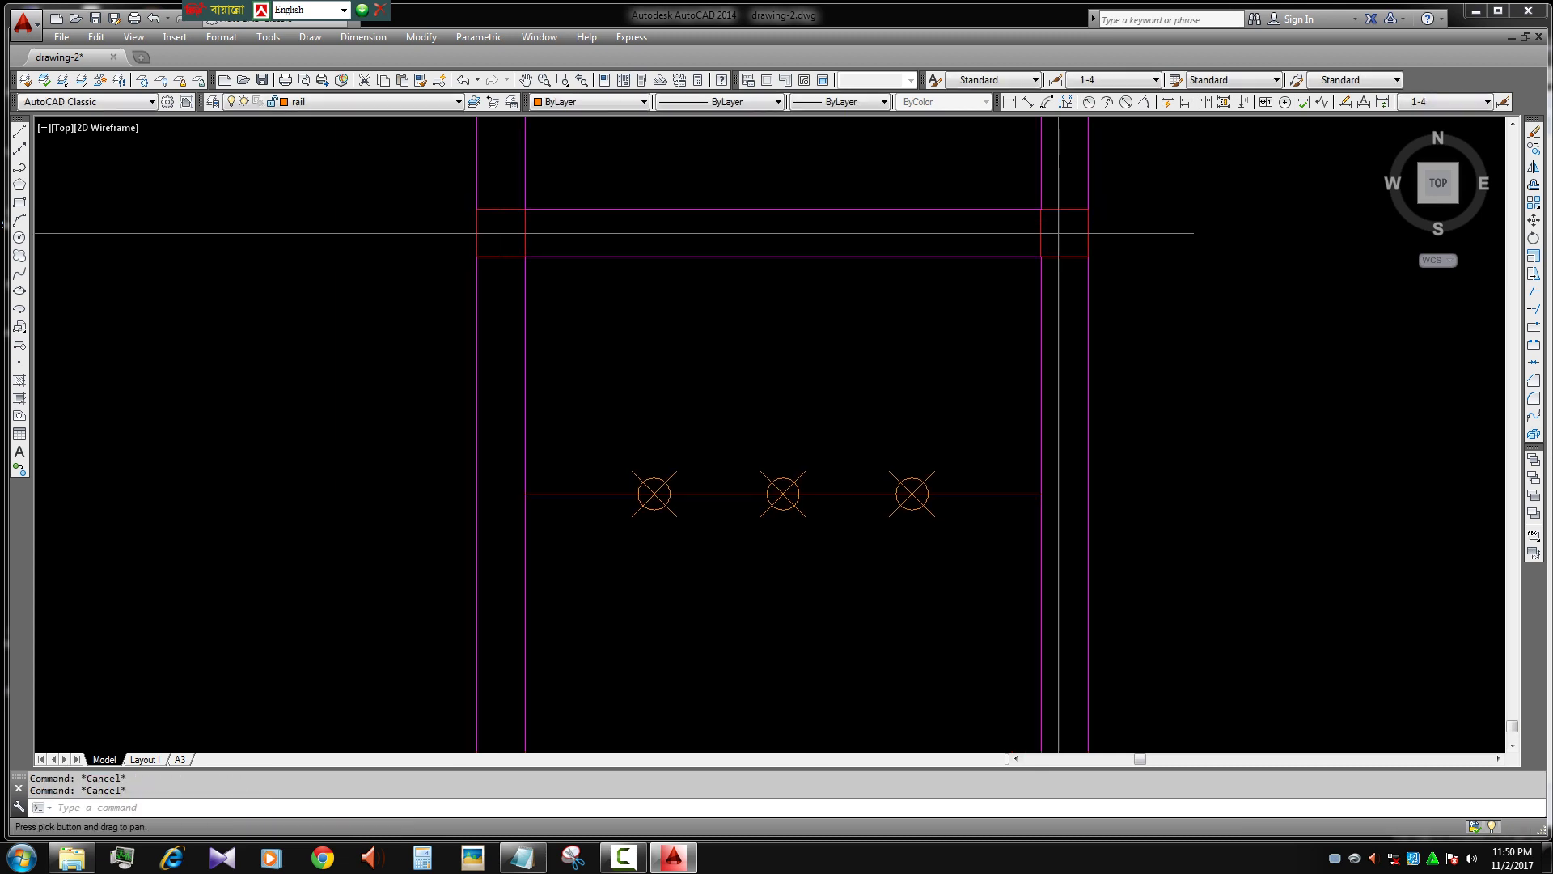
{"action": "middle_click_drag", "start_coordinate": [932, 549], "coordinate": [895, 562]}
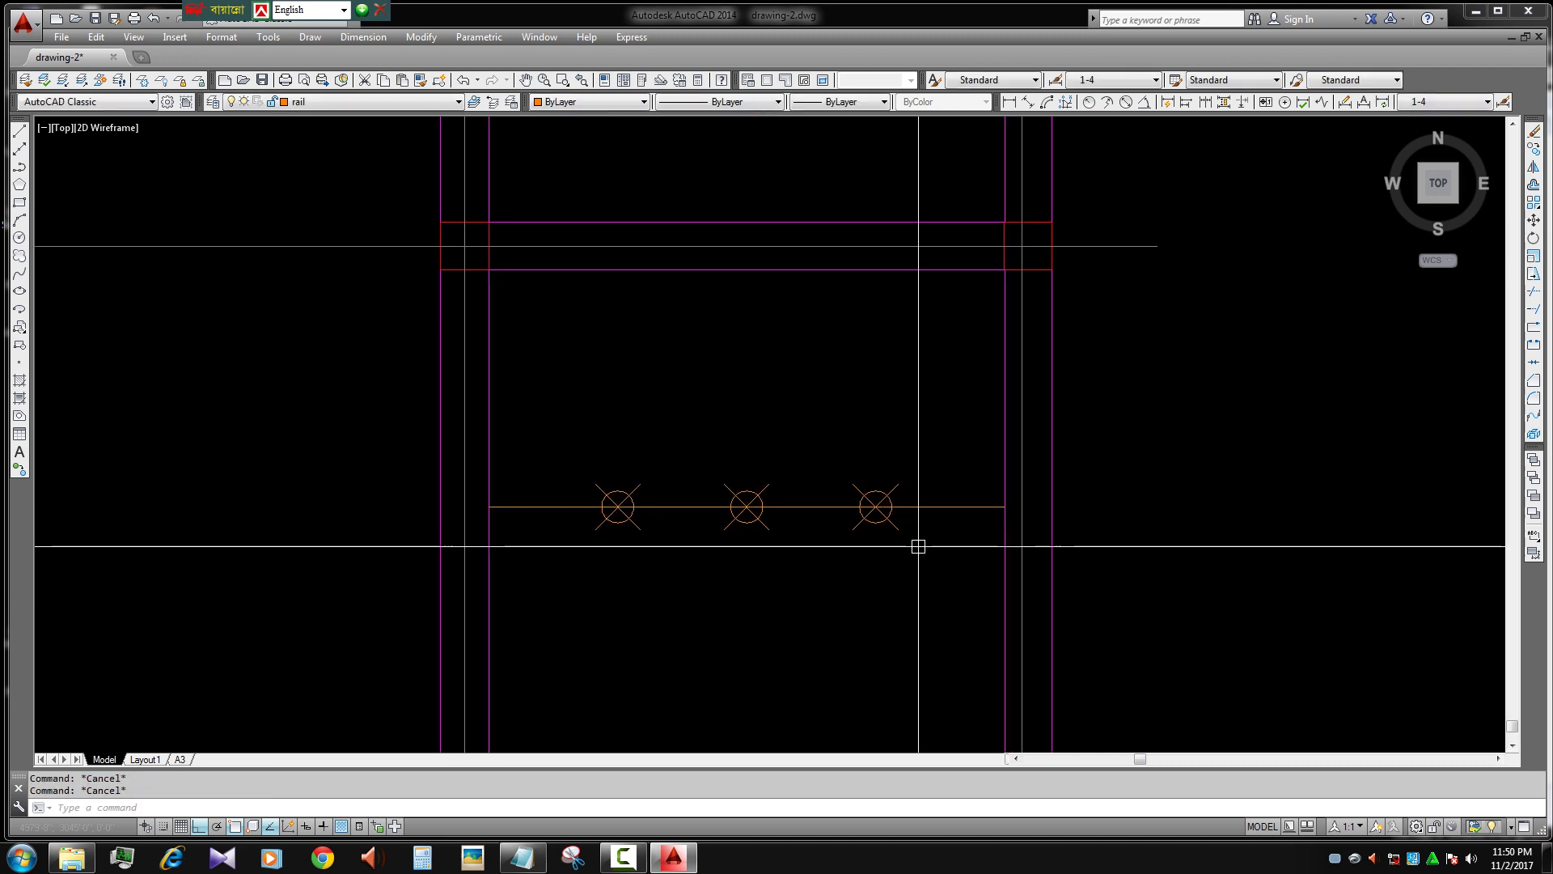
- Copy the divided line to a position just below it
{"action": "type", "text": "pl"}
{"action": "key", "text": "Return"}
{"action": "left_click", "coordinate": [1005, 506]}
{"action": "key", "text": "Escape"}
{"action": "left_click", "coordinate": [941, 508]}
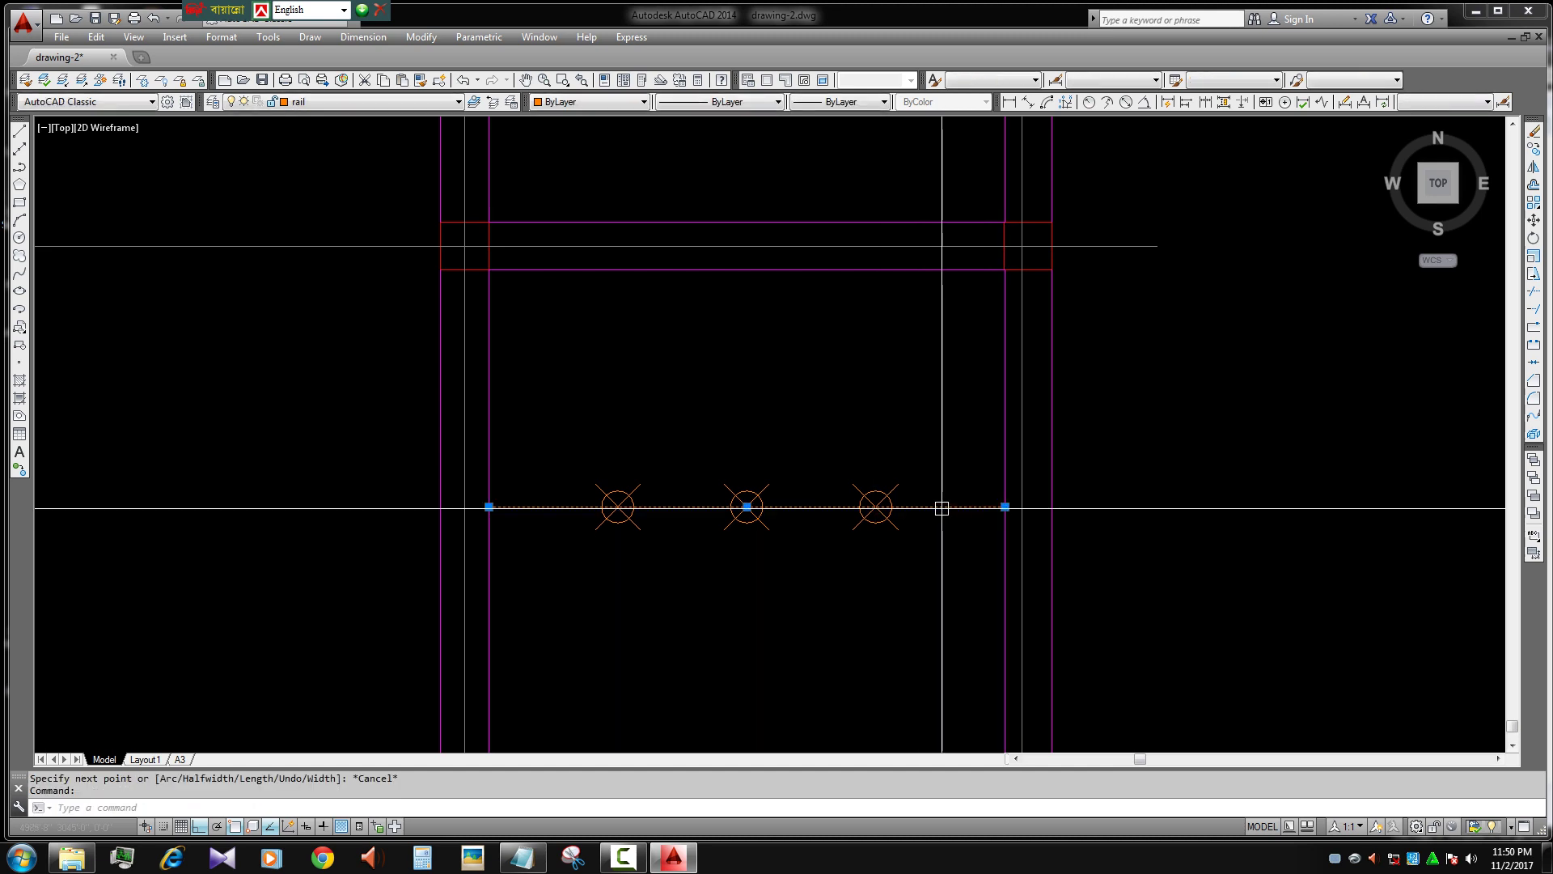
{"action": "key", "text": "Return"}
{"action": "left_click", "coordinate": [1005, 507]}
{"action": "left_click", "coordinate": [1142, 524]}
{"action": "key", "text": "Escape"}
- Stretch the copied line's right end past the right support using its grip
{"action": "scroll", "coordinate": [1094, 511], "scroll_direction": "up", "scroll_amount": 2}
{"action": "left_click", "coordinate": [1094, 511]}
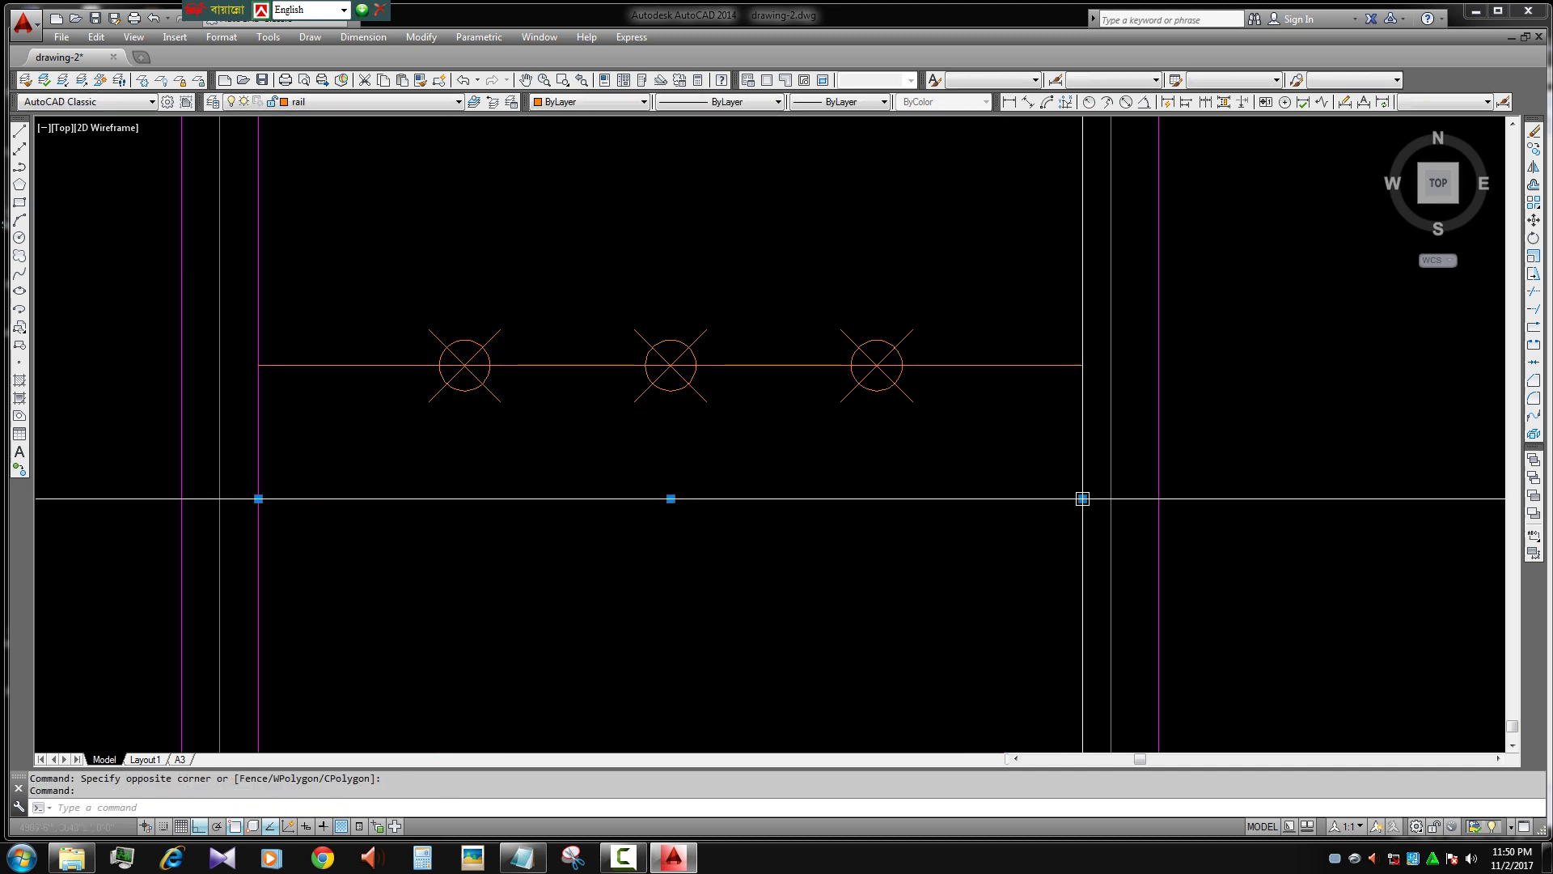
{"action": "left_click", "coordinate": [1083, 498]}
{"action": "left_click", "coordinate": [1144, 499]}
{"action": "key", "text": "Escape"}
{"action": "middle_click_drag", "start_coordinate": [1143, 499], "coordinate": [1179, 432]}
{"action": "left_click", "coordinate": [977, 501]}
{"action": "left_click", "coordinate": [945, 424]}
{"action": "middle_click_drag", "start_coordinate": [388, 449], "coordinate": [701, 496]}
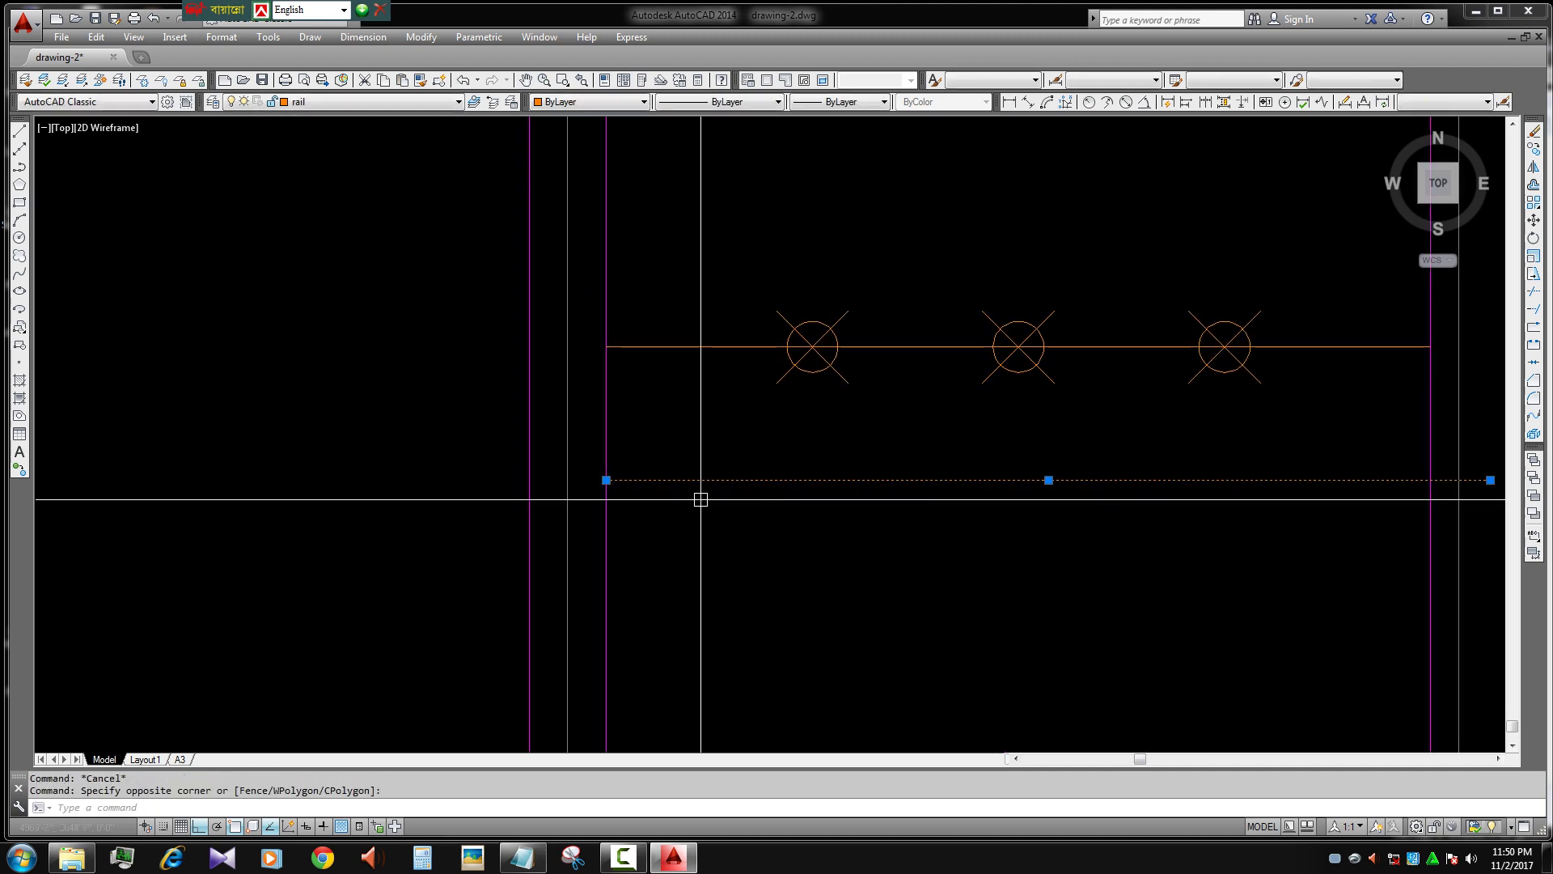
{"action": "scroll", "coordinate": [607, 478], "scroll_direction": "down", "scroll_amount": 5}
{"action": "scroll", "coordinate": [801, 505], "scroll_direction": "up", "scroll_amount": 3}
- Copy the lower bar line to sit just above the original
{"action": "left_click", "coordinate": [802, 505]}
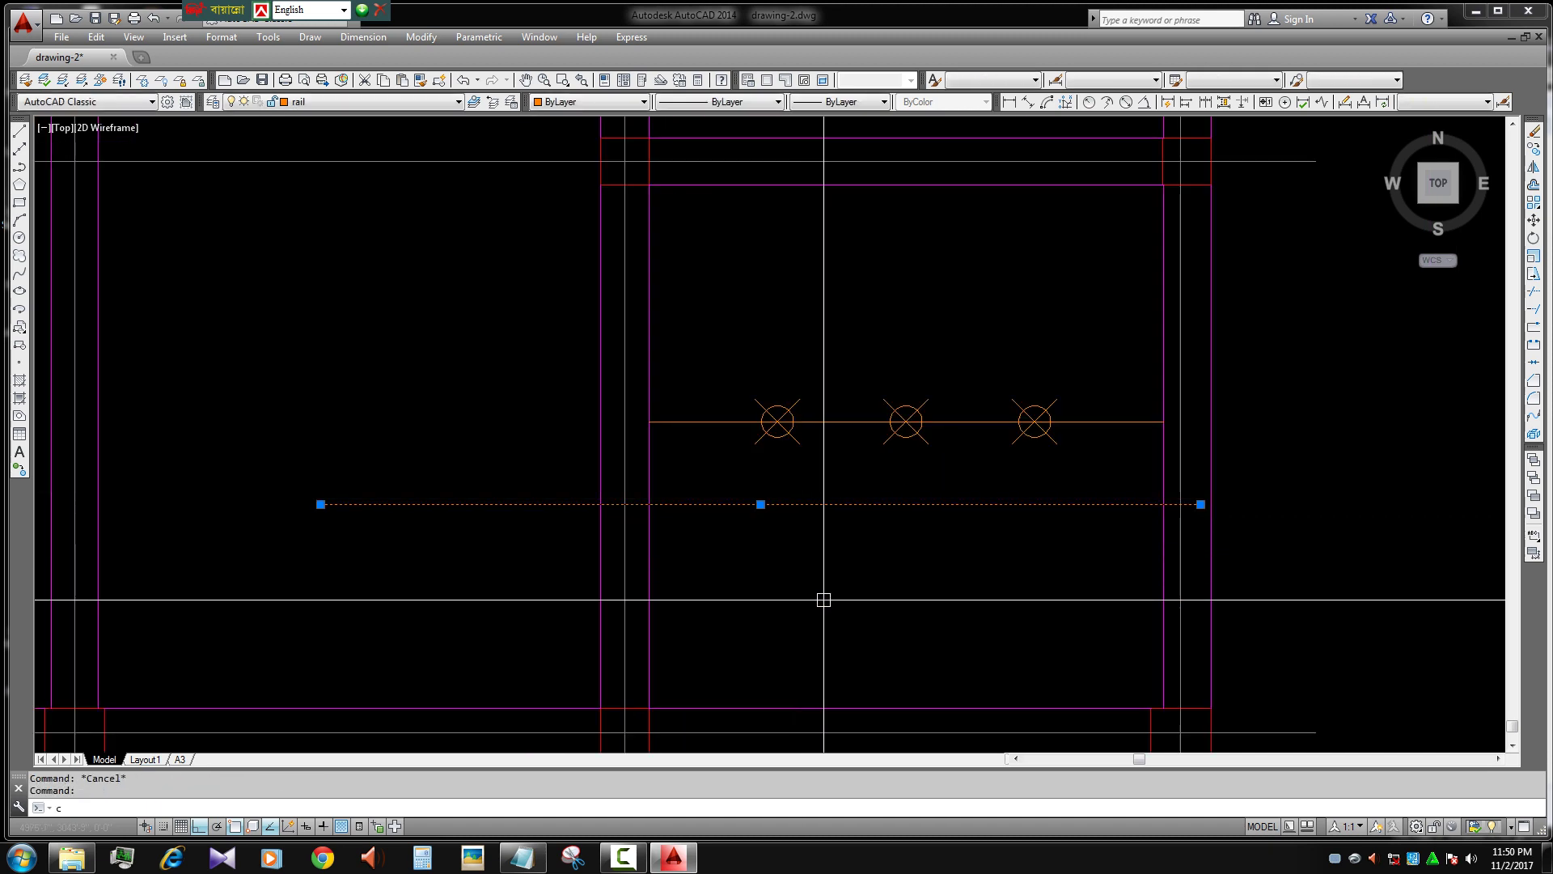
{"action": "type", "text": "co"}
{"action": "key", "text": "Return"}
{"action": "left_click", "coordinate": [850, 617]}
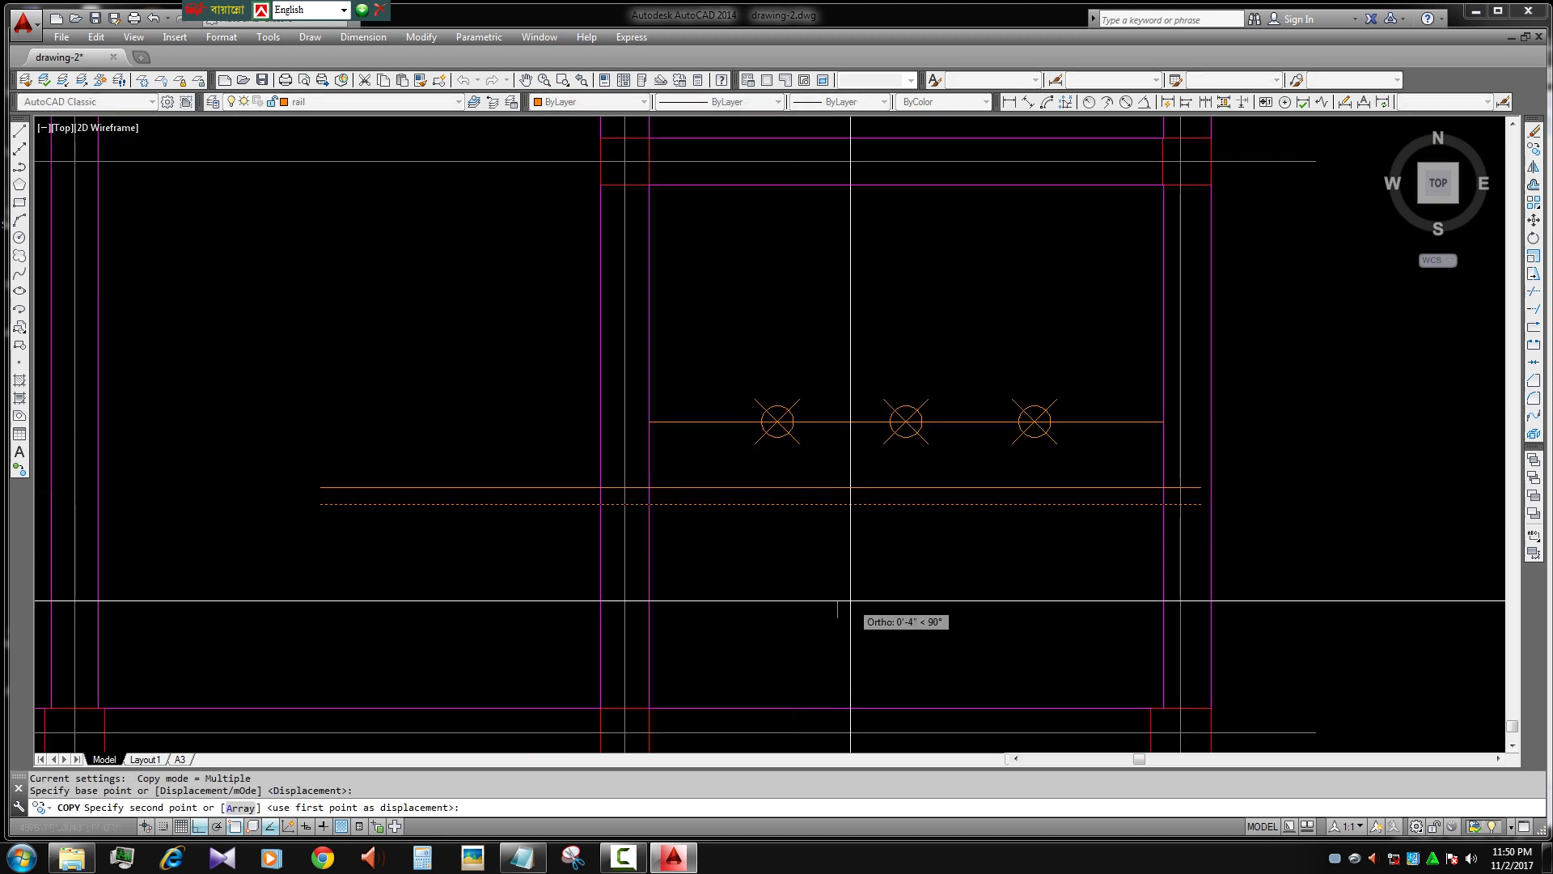
{"action": "left_click", "coordinate": [850, 600]}
{"action": "middle_click_drag", "start_coordinate": [1075, 610], "coordinate": [1029, 649]}
{"action": "key", "text": "Escape"}
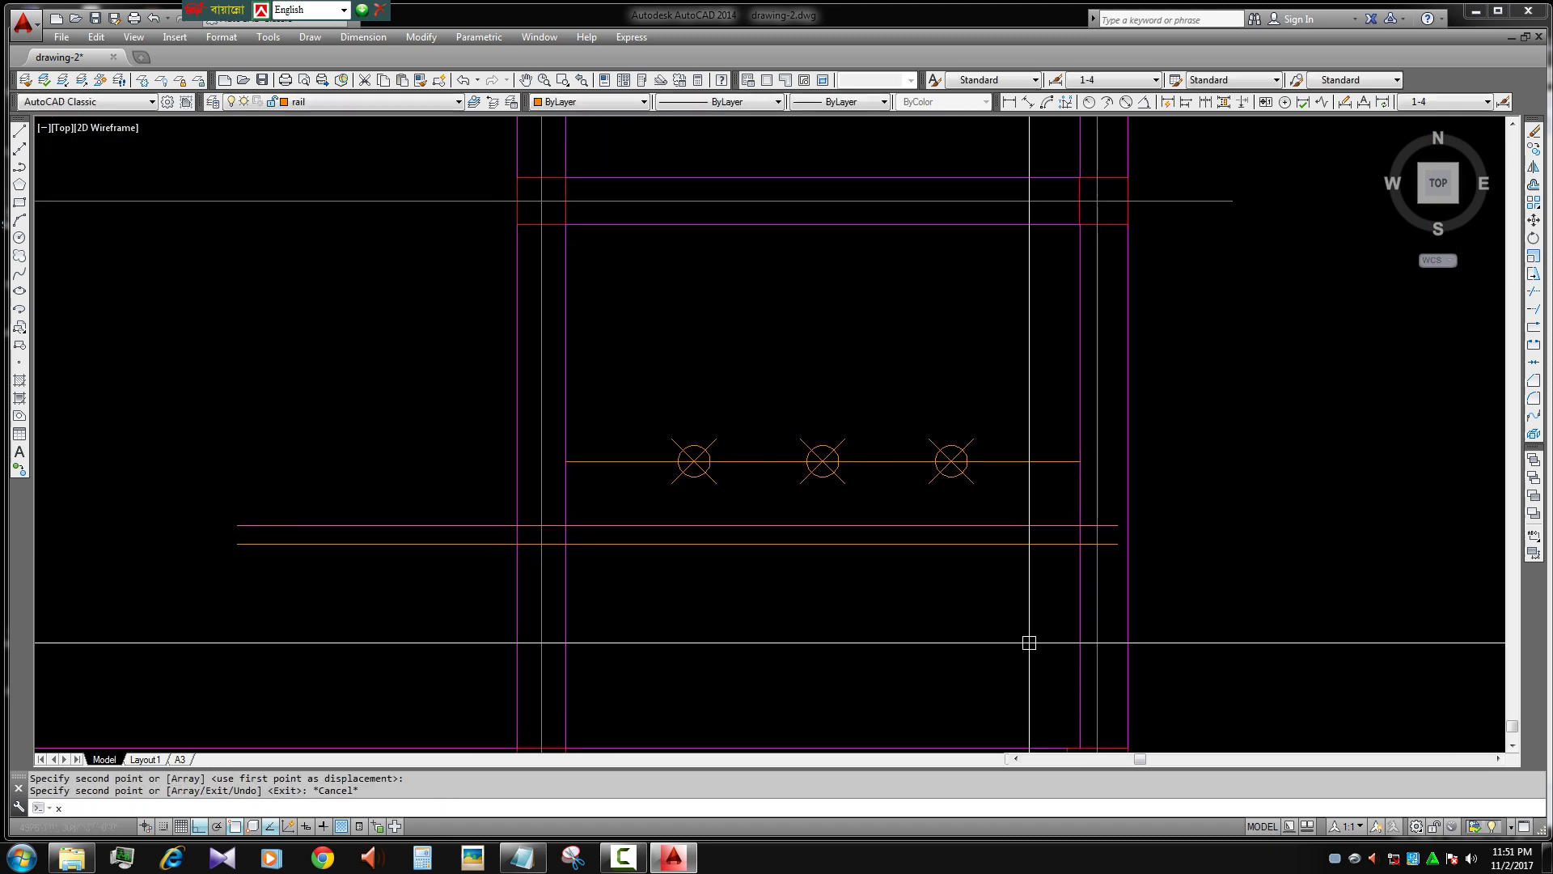
- Place a vertical construction line through the rightmost division marker
{"action": "type", "text": "xl"}
{"action": "key", "text": "Return"}
{"action": "left_click", "coordinate": [952, 461]}
{"action": "left_click", "coordinate": [901, 576]}
{"action": "key", "text": "Escape"}
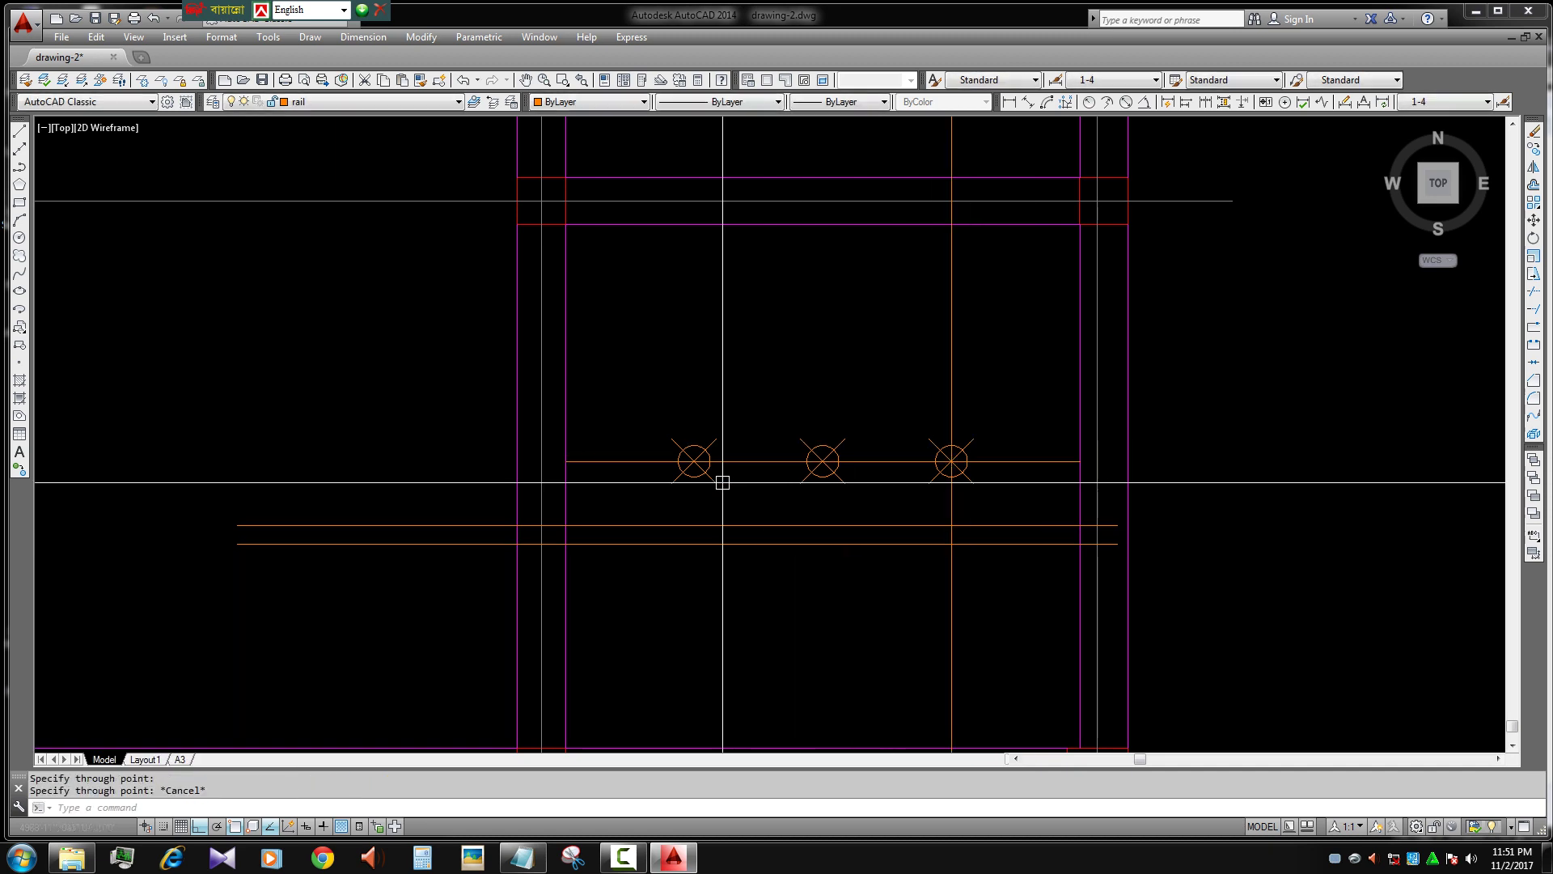
{"action": "scroll", "coordinate": [979, 566], "scroll_direction": "up", "scroll_amount": 2}
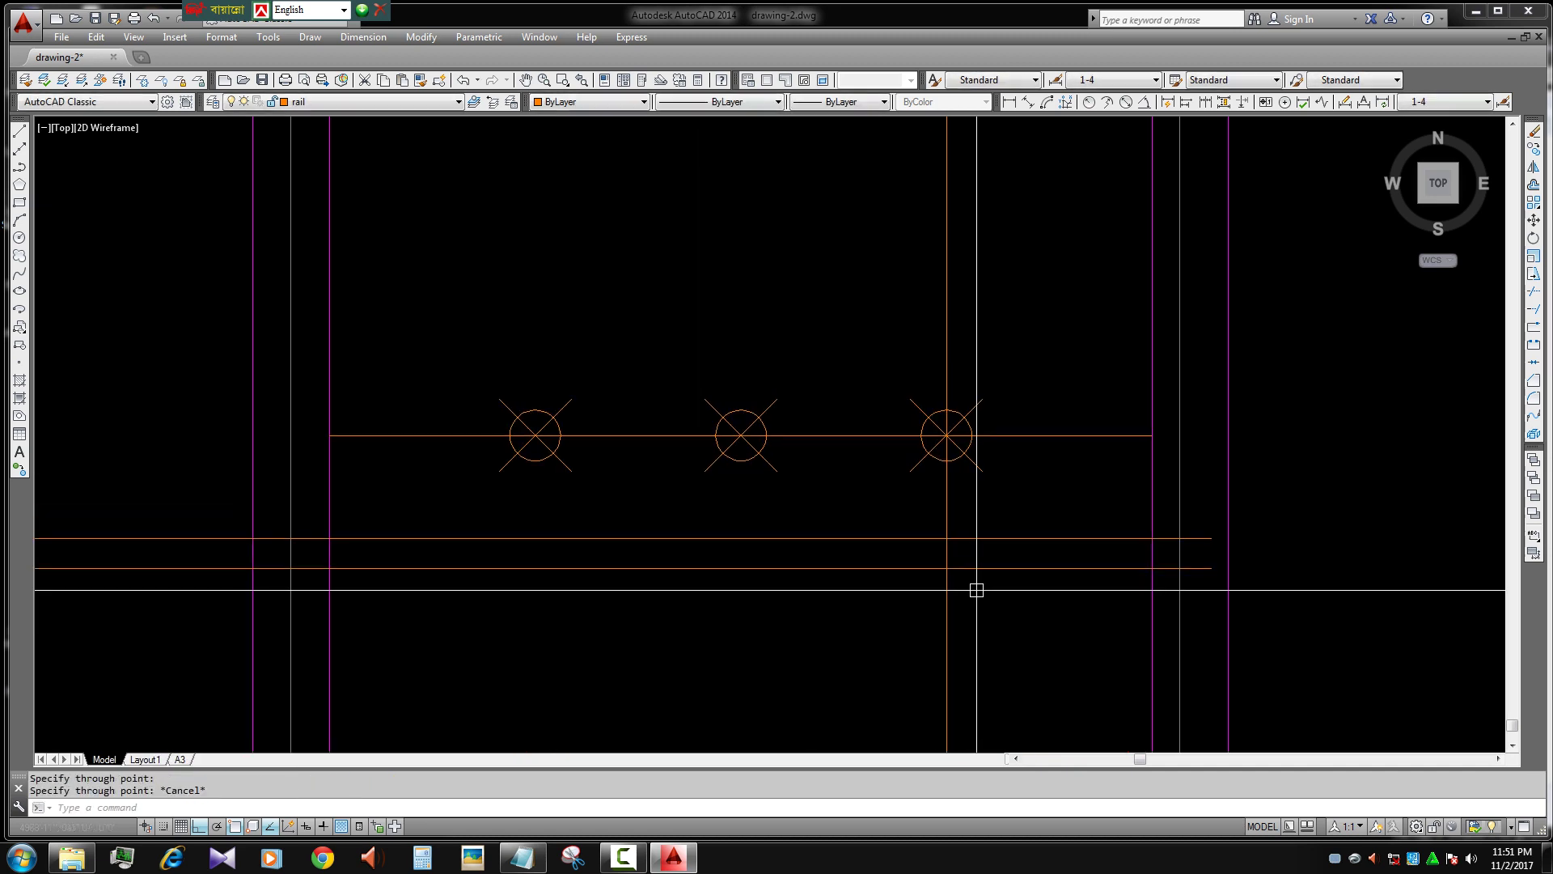
{"action": "type", "text": "pl"}
{"action": "key", "text": "Return"}
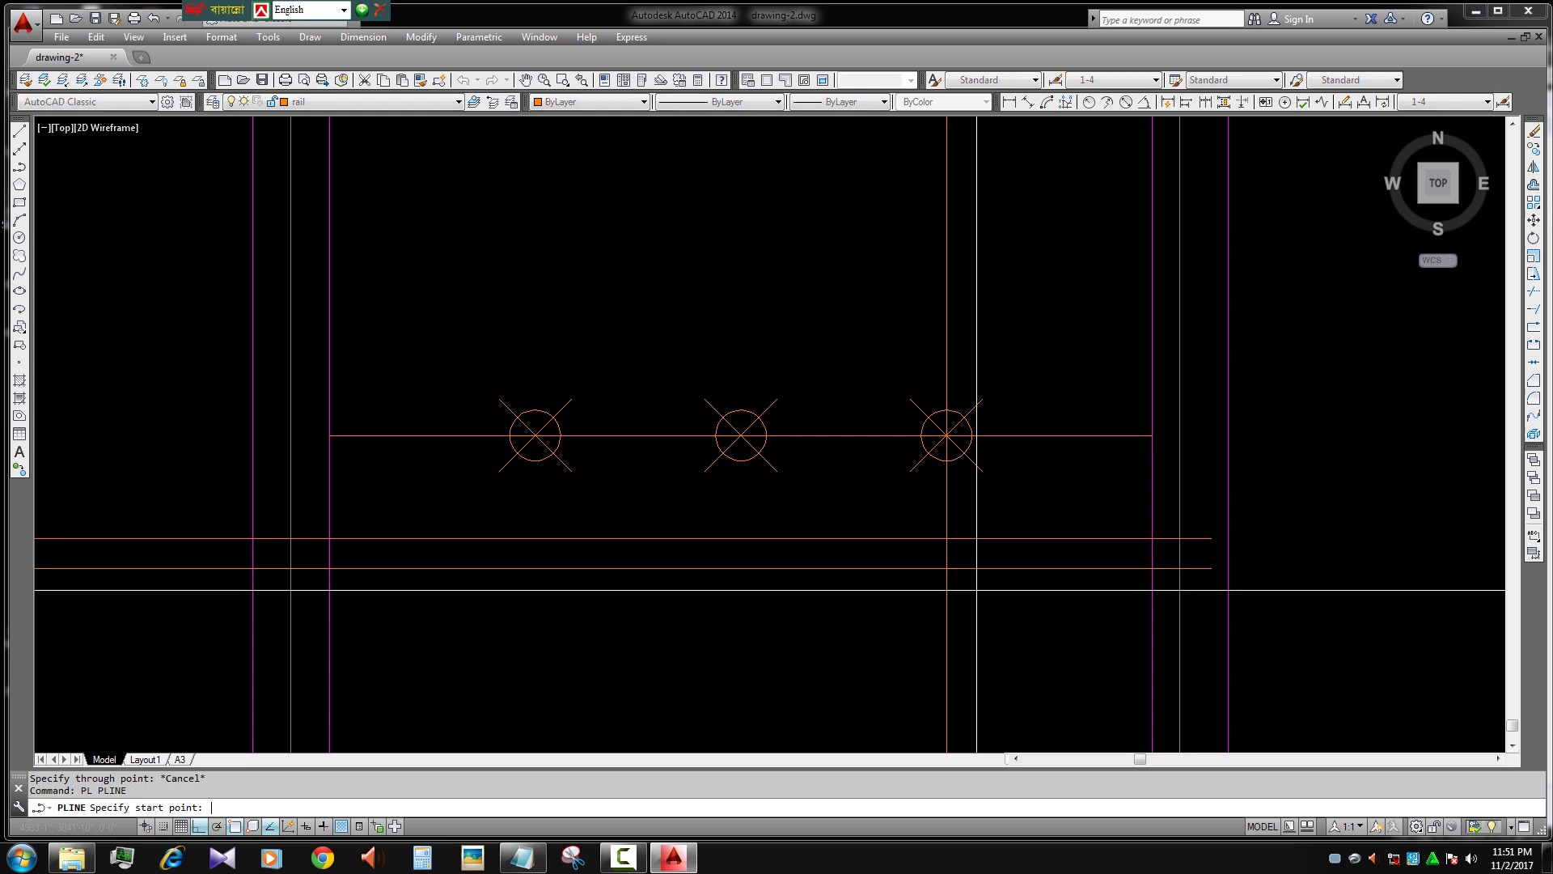
- Draw a short polyline bar piece at the construction line intersection, then erase it
{"action": "left_click", "coordinate": [946, 568]}
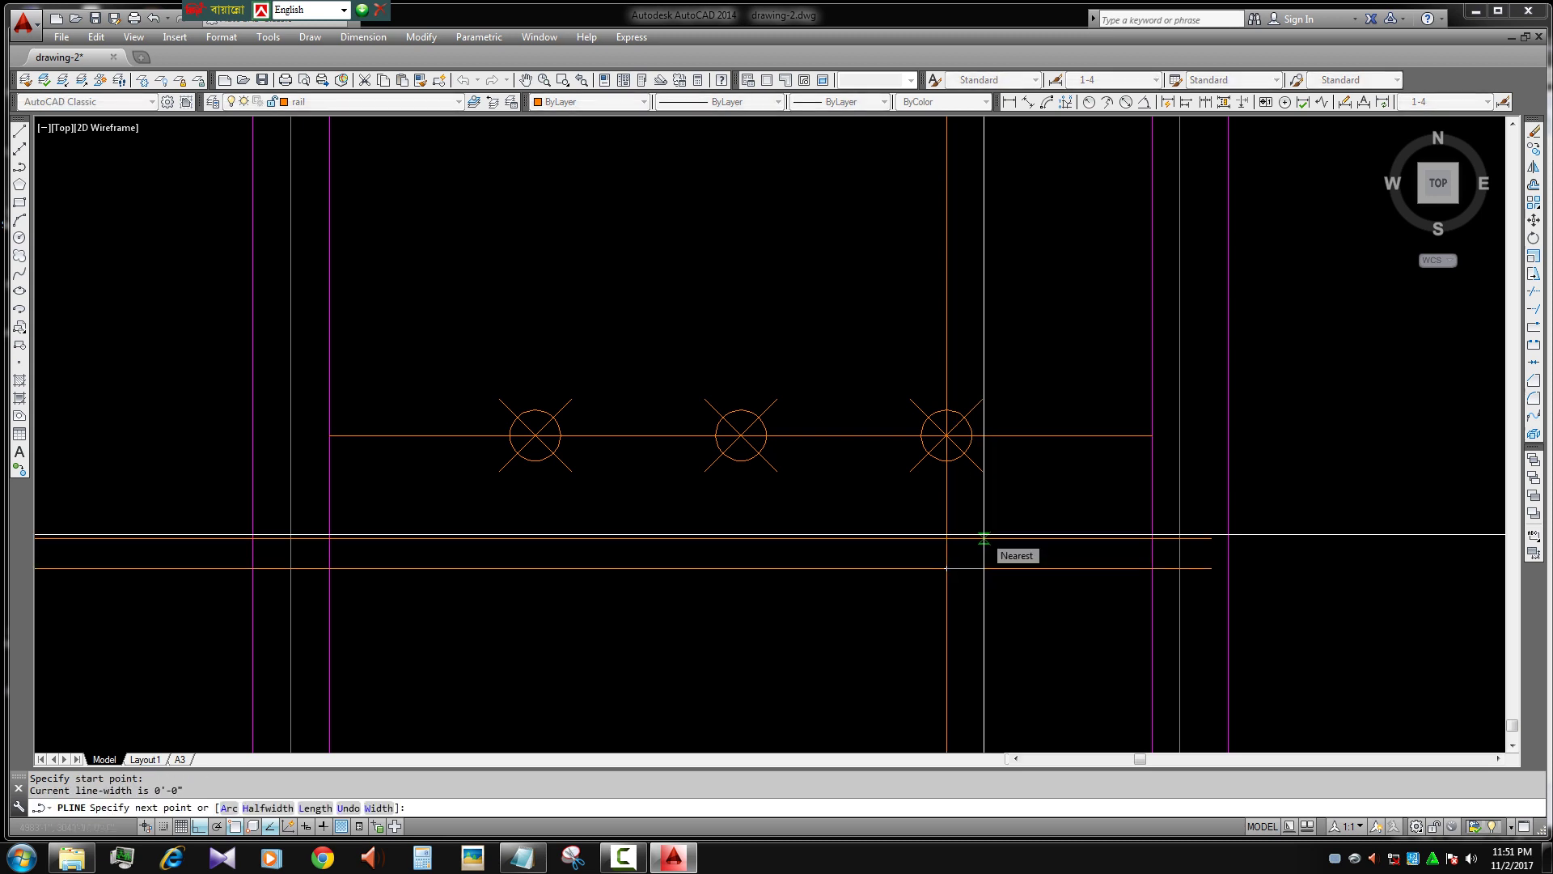
{"action": "left_click", "coordinate": [905, 568]}
{"action": "scroll", "coordinate": [909, 572], "scroll_direction": "up", "scroll_amount": 2}
{"action": "key", "text": "Escape"}
{"action": "type", "text": "e"}
{"action": "key", "text": "Return"}
{"action": "scroll", "coordinate": [1012, 611], "scroll_direction": "down", "scroll_amount": 4}
{"action": "scroll", "coordinate": [1011, 574], "scroll_direction": "up", "scroll_amount": 2}
- Trim the upper bar segment and bring the cranked bar into view
{"action": "type", "text": "tr"}
{"action": "key", "text": "Return"}
{"action": "left_click", "coordinate": [949, 610]}
{"action": "scroll", "coordinate": [1085, 562], "scroll_direction": "down", "scroll_amount": 3}
{"action": "scroll", "coordinate": [1079, 551], "scroll_direction": "up", "scroll_amount": 3}
{"action": "key", "text": "Escape"}
{"action": "left_click", "coordinate": [1079, 550]}
{"action": "key", "text": "Escape"}
{"action": "middle_click_drag", "start_coordinate": [1080, 550], "coordinate": [949, 540]}
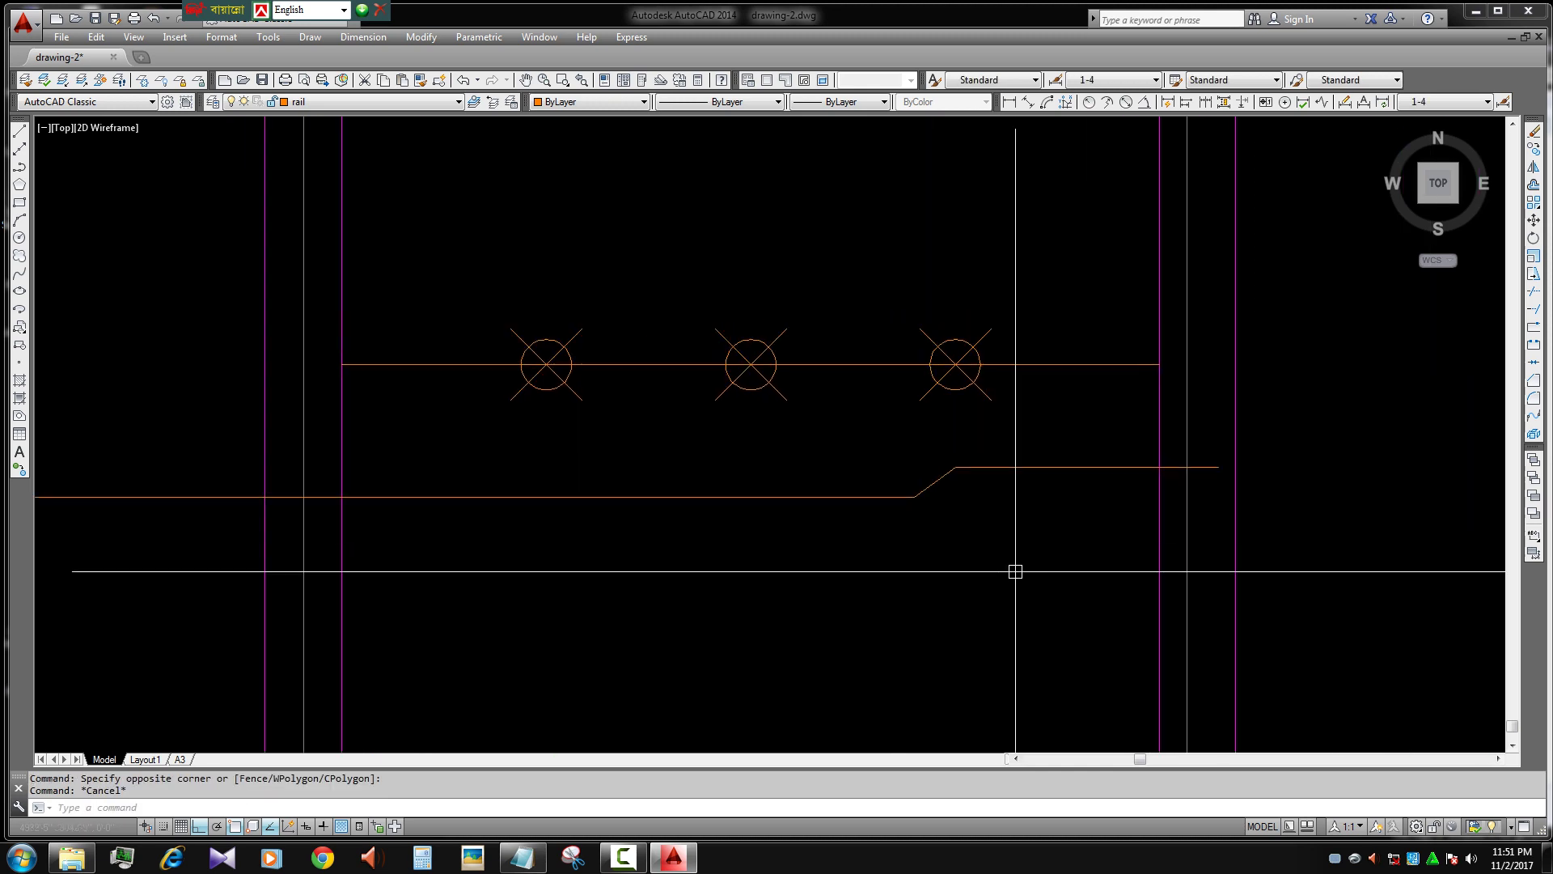
- Erase the three circle division markers
{"action": "left_click", "coordinate": [496, 305]}
{"action": "left_click", "coordinate": [828, 376]}
{"action": "type", "text": "e"}
{"action": "key", "text": "Return"}
- Select the cranked bar pieces and browse the layer list without changing it
{"action": "left_click", "coordinate": [1237, 525]}
{"action": "left_click", "coordinate": [922, 449]}
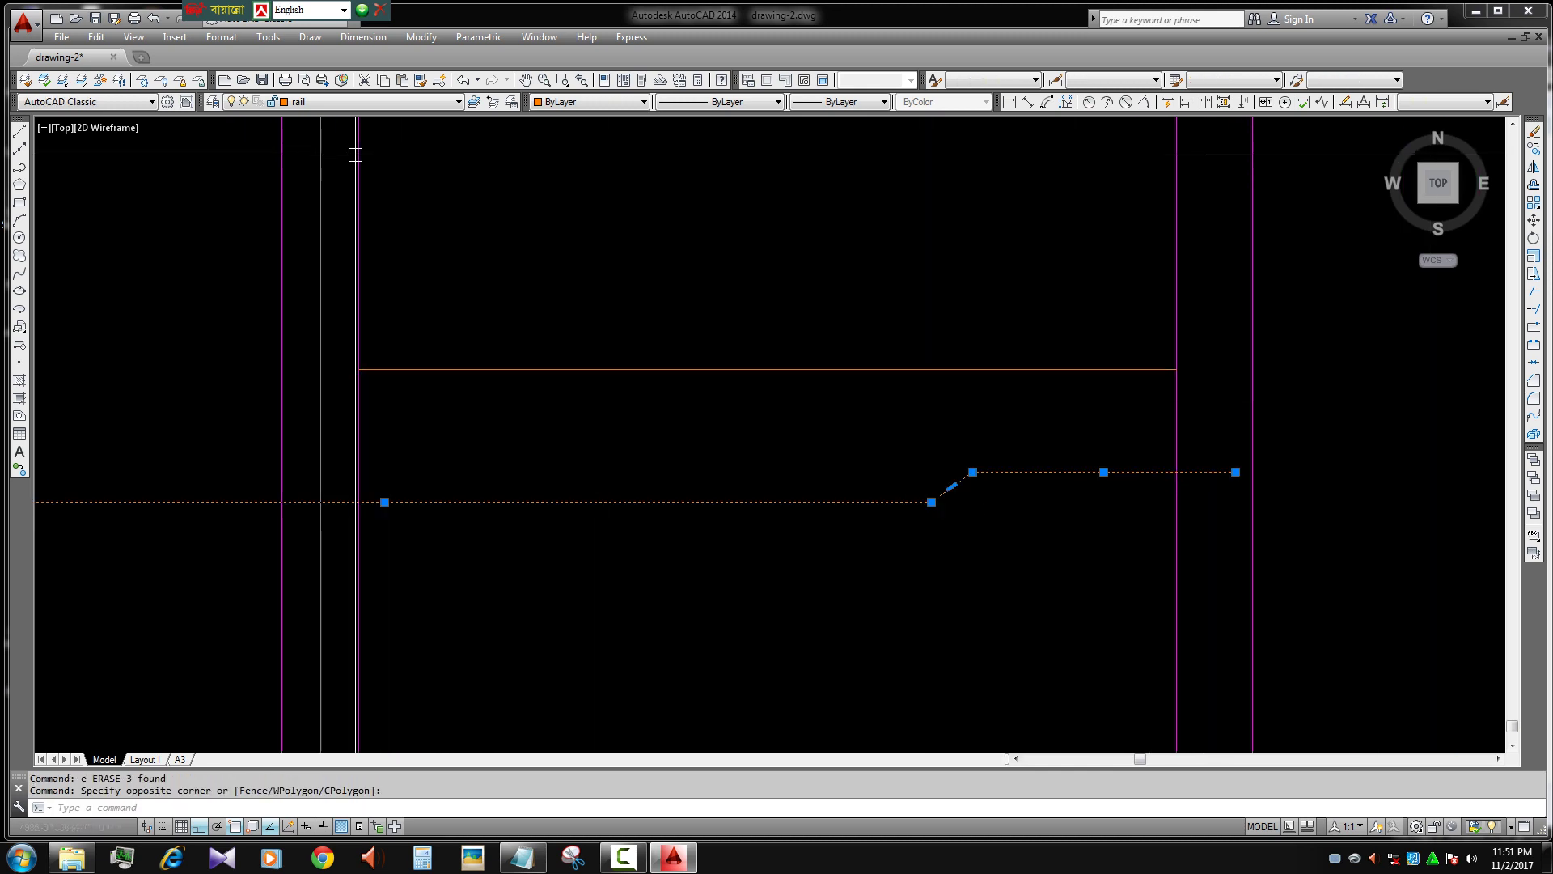
{"action": "left_click", "coordinate": [372, 101]}
{"action": "key", "text": "Down"}
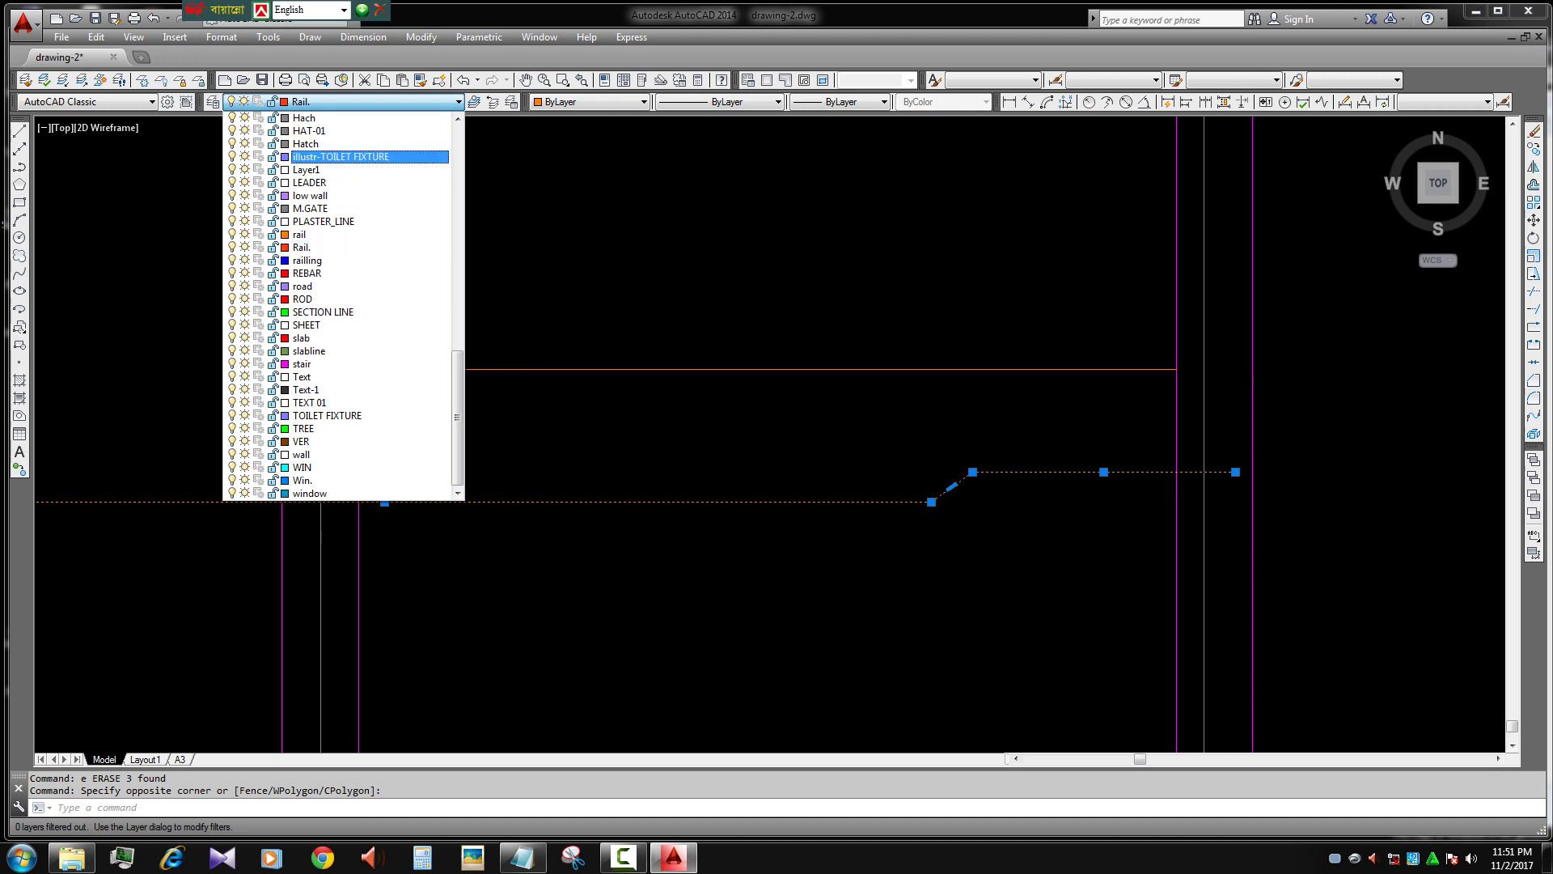
{"action": "scroll", "coordinate": [340, 306], "scroll_direction": "up", "scroll_amount": 3}
{"action": "key", "text": "Escape"}
{"action": "scroll", "coordinate": [944, 429], "scroll_direction": "down", "scroll_amount": 5}
{"action": "scroll", "coordinate": [944, 429], "scroll_direction": "up", "scroll_amount": 5}
{"action": "scroll", "coordinate": [944, 429], "scroll_direction": "down", "scroll_amount": 2}
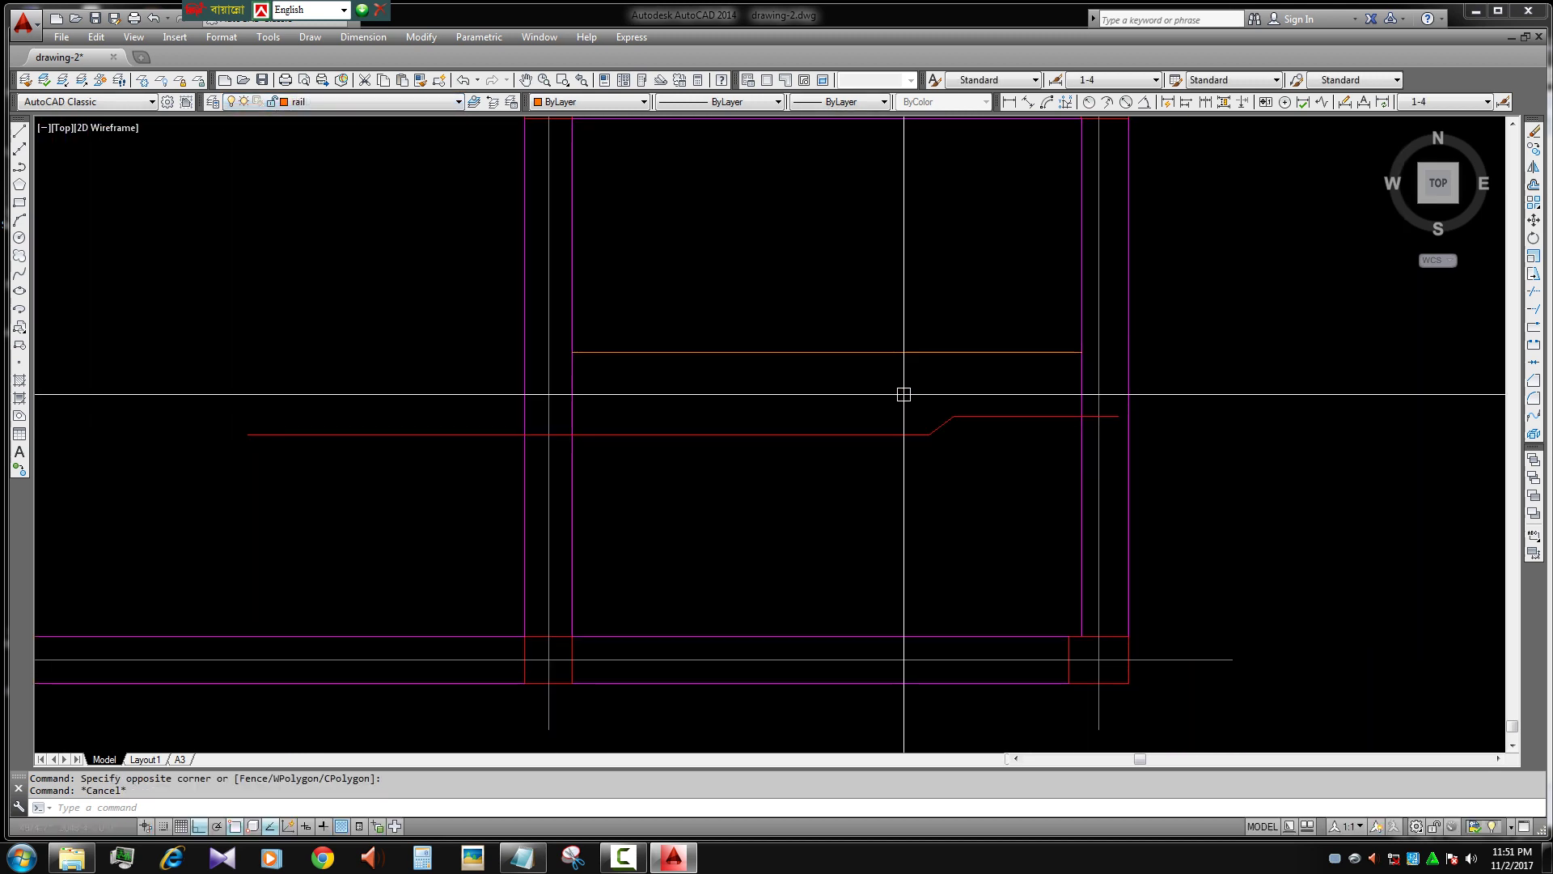
- Divide the upper panel line into 3 equal parts
{"action": "type", "text": "iv"}
{"action": "key", "text": "Return"}
{"action": "left_click", "coordinate": [865, 352]}
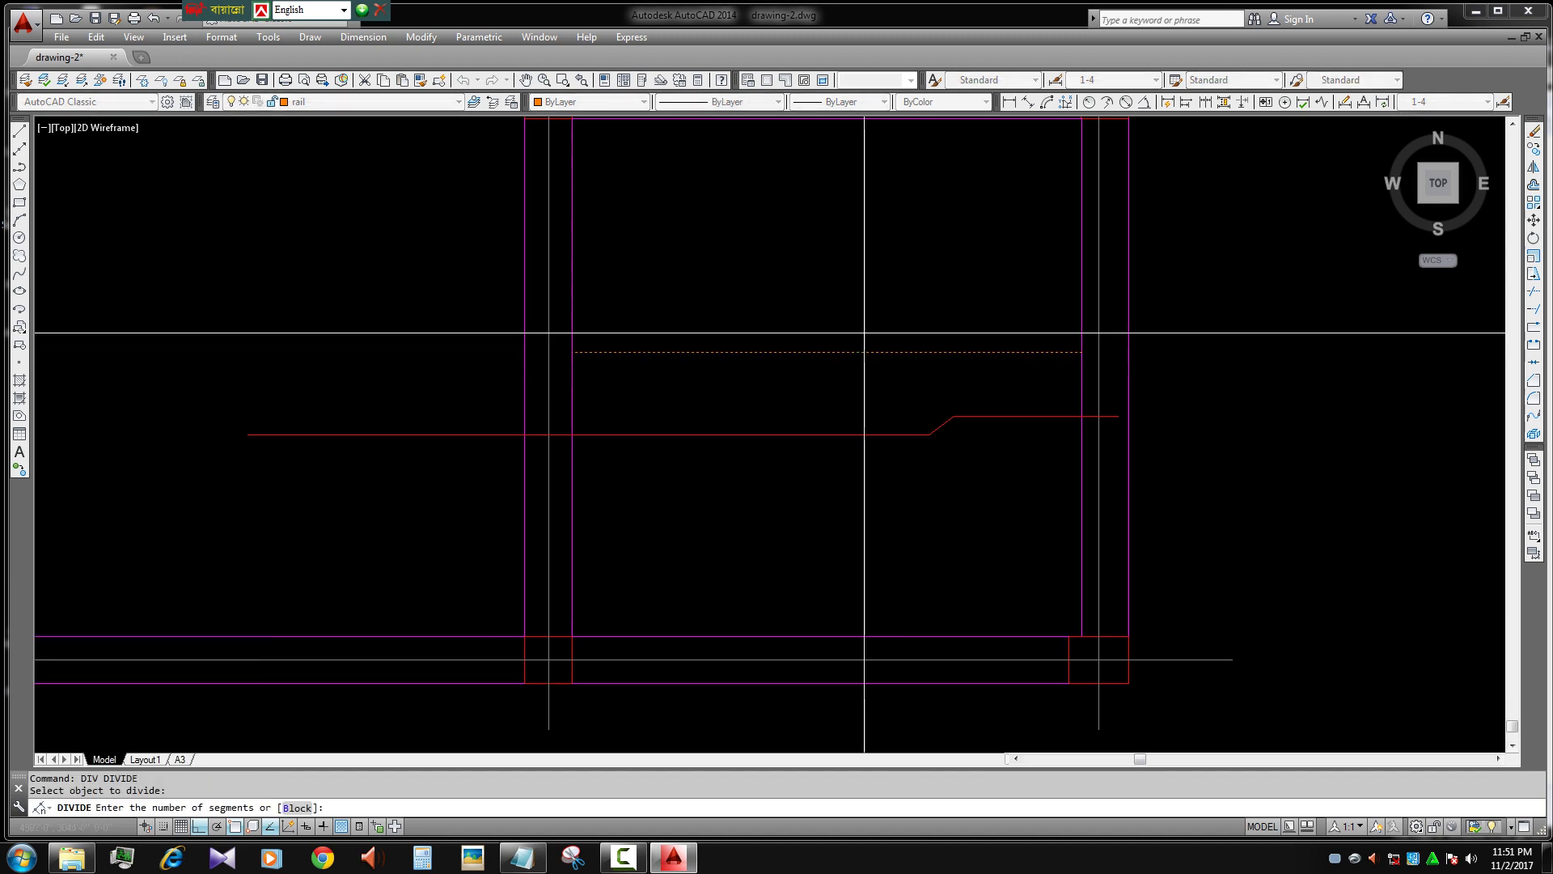
{"action": "type", "text": "3"}
{"action": "key", "text": "Return"}
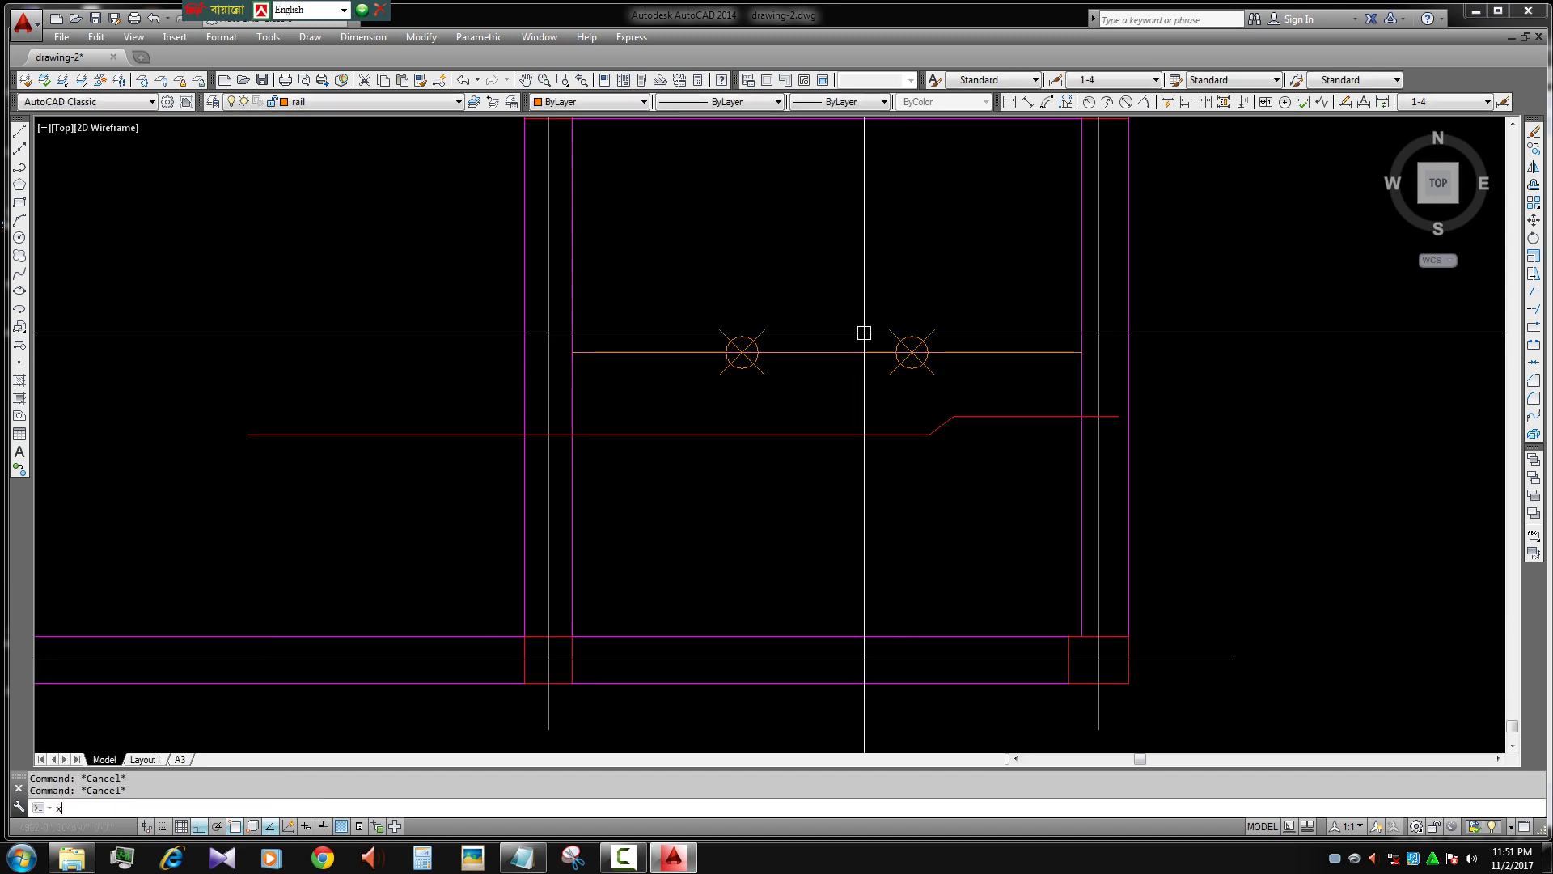
- Move the diagonal bend segment further right along the bar
{"action": "middle_click_drag", "start_coordinate": [864, 333], "coordinate": [862, 345]}
{"action": "key", "text": "BackSpace"}
{"action": "left_click", "coordinate": [908, 413]}
{"action": "left_click", "coordinate": [975, 451]}
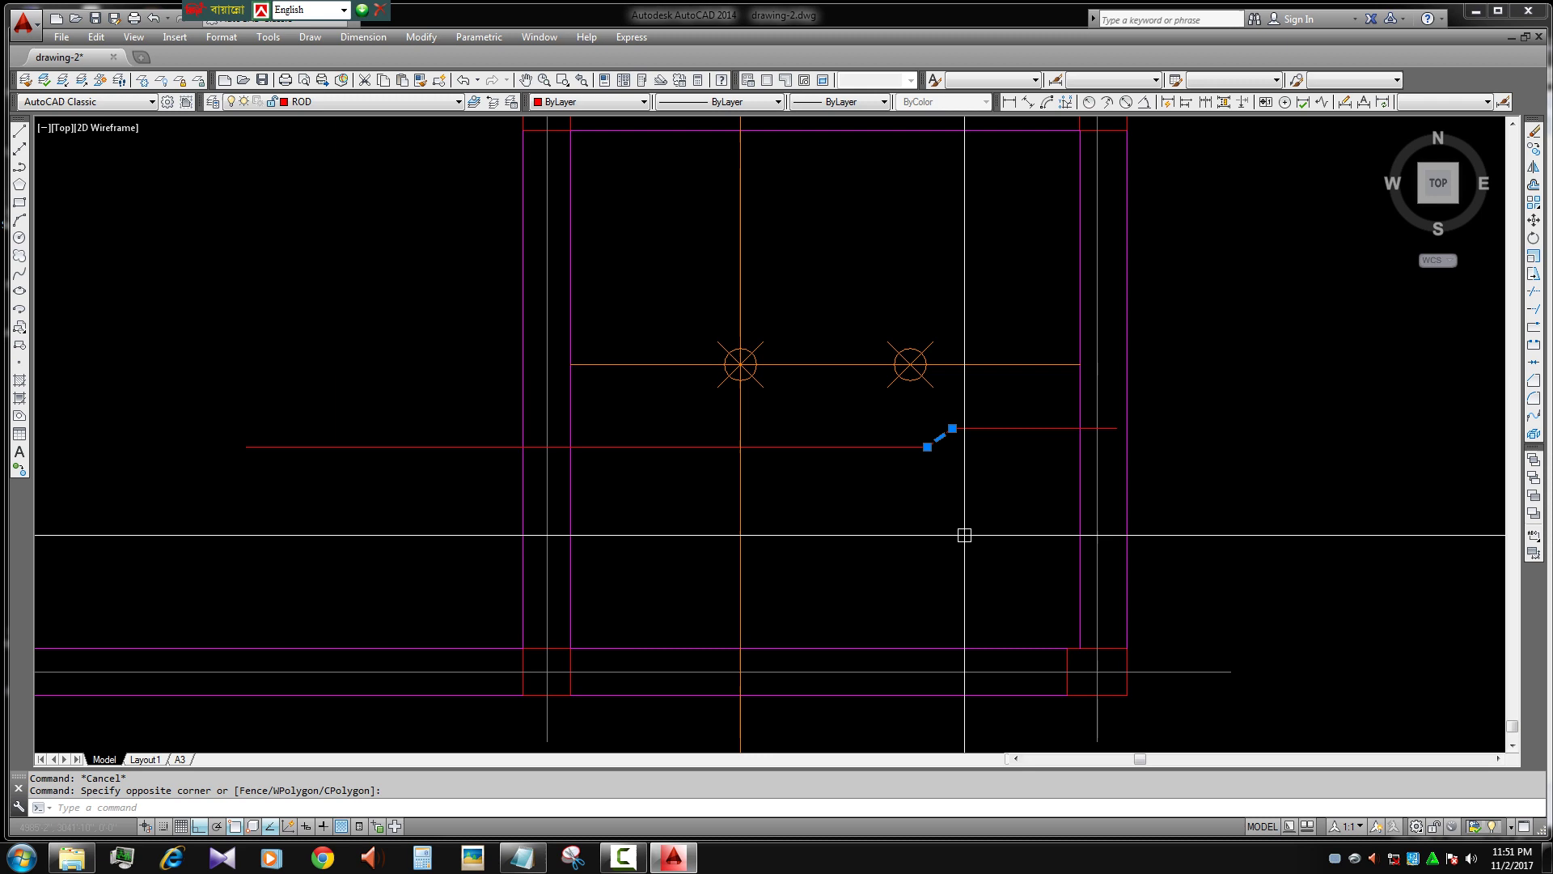
{"action": "scroll", "coordinate": [768, 436], "scroll_direction": "up", "scroll_amount": 4}
{"action": "key", "text": "BackSpace"}
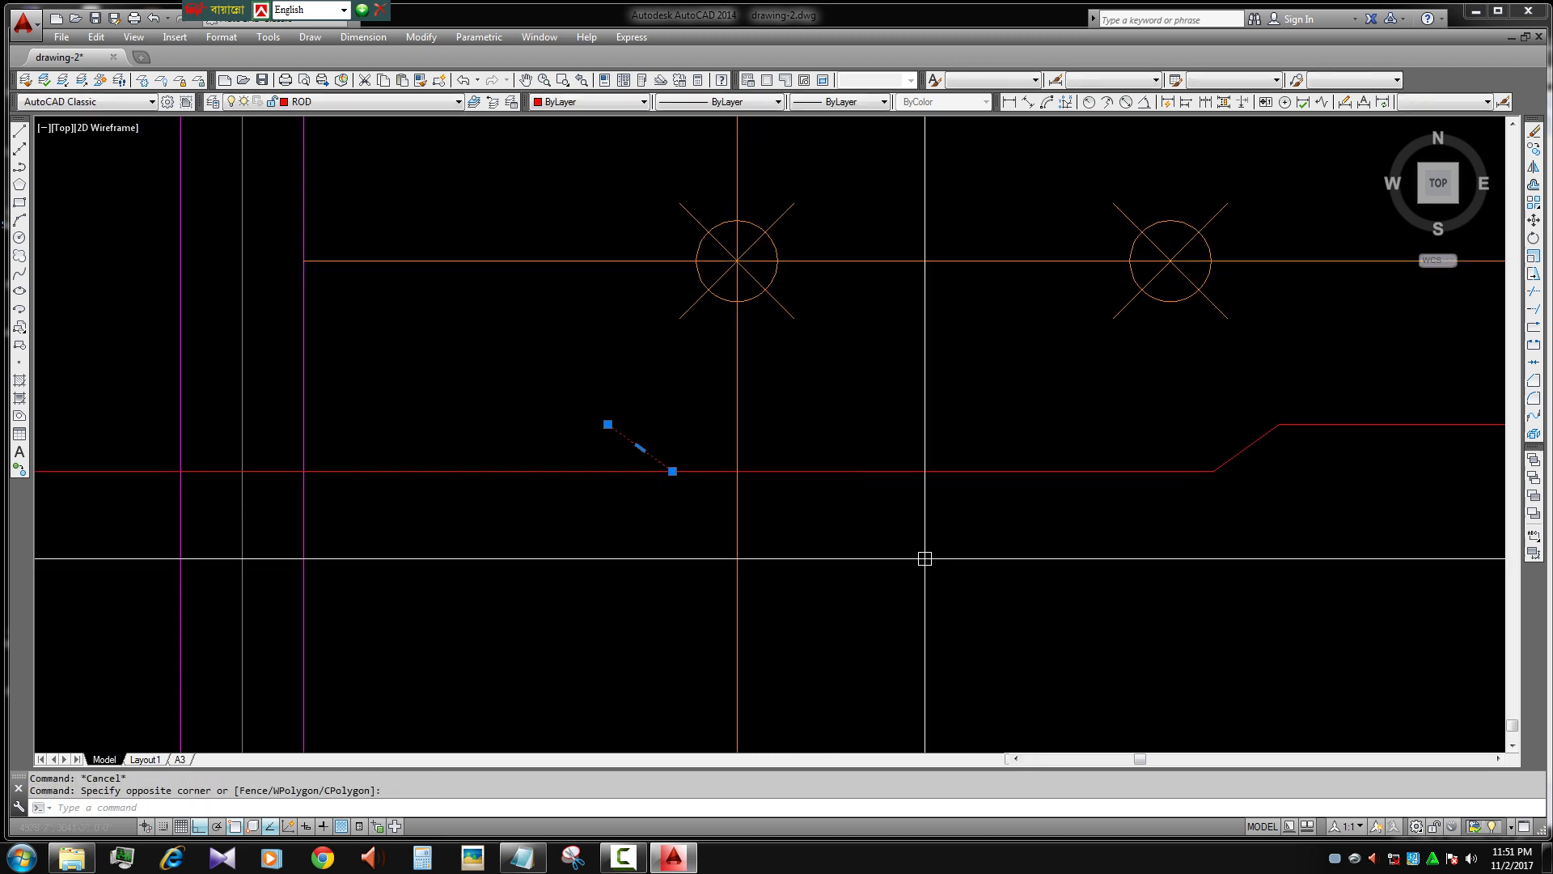
{"action": "key", "text": "Return"}
{"action": "left_click", "coordinate": [606, 423]}
{"action": "left_click", "coordinate": [737, 424]}
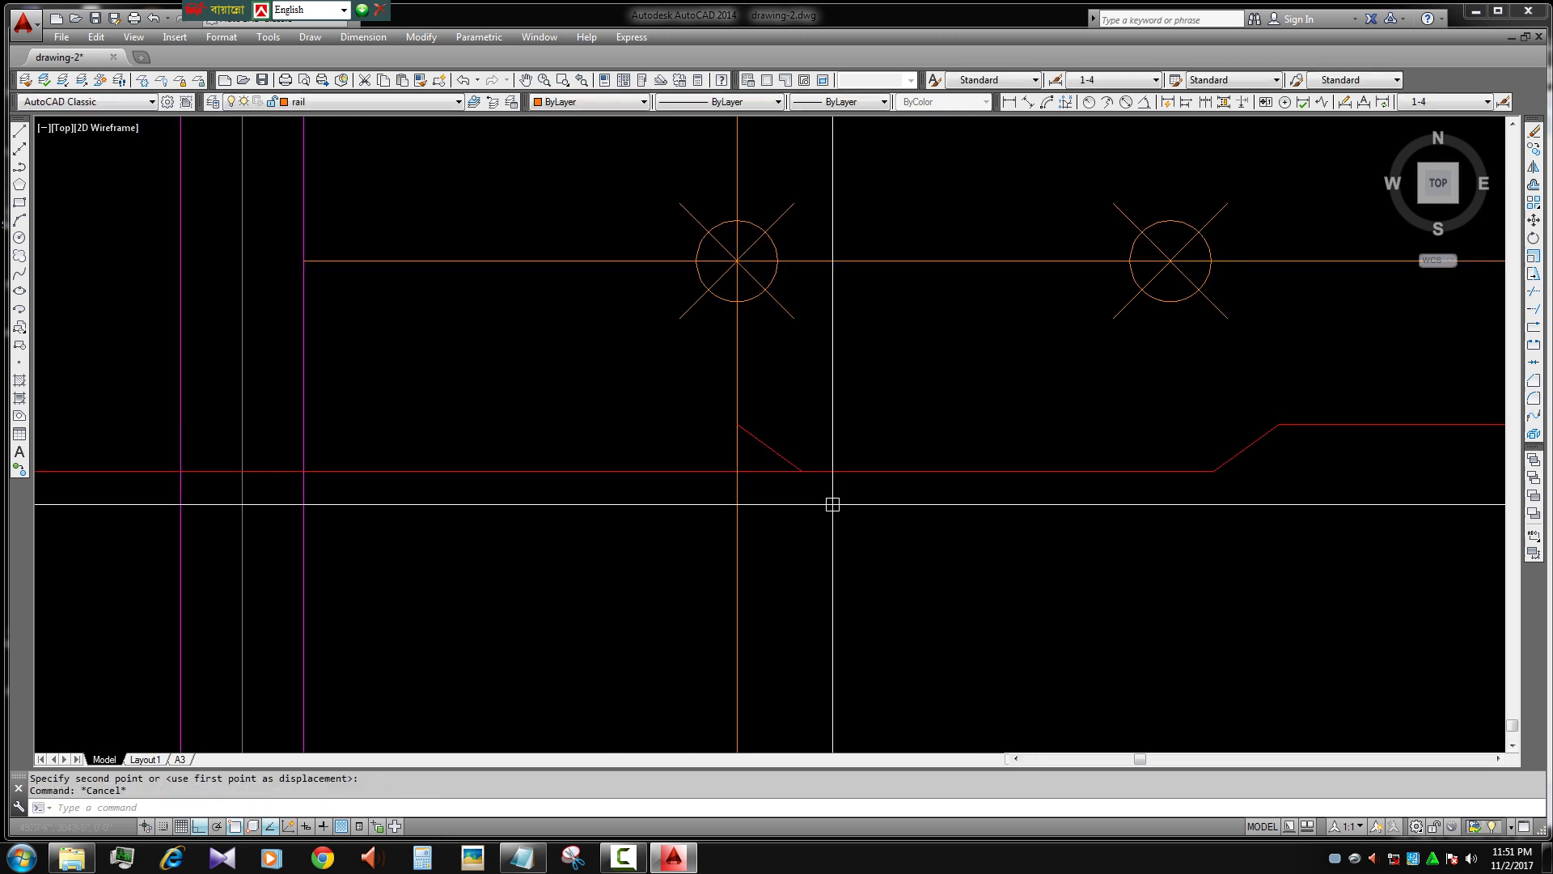
- Trim off the bar piece beyond the bend, using the bend as cutting edge
{"action": "middle_click_drag", "start_coordinate": [778, 457], "coordinate": [851, 491]}
{"action": "type", "text": "tr"}
{"action": "key", "text": "Return"}
{"action": "left_click", "coordinate": [714, 563]}
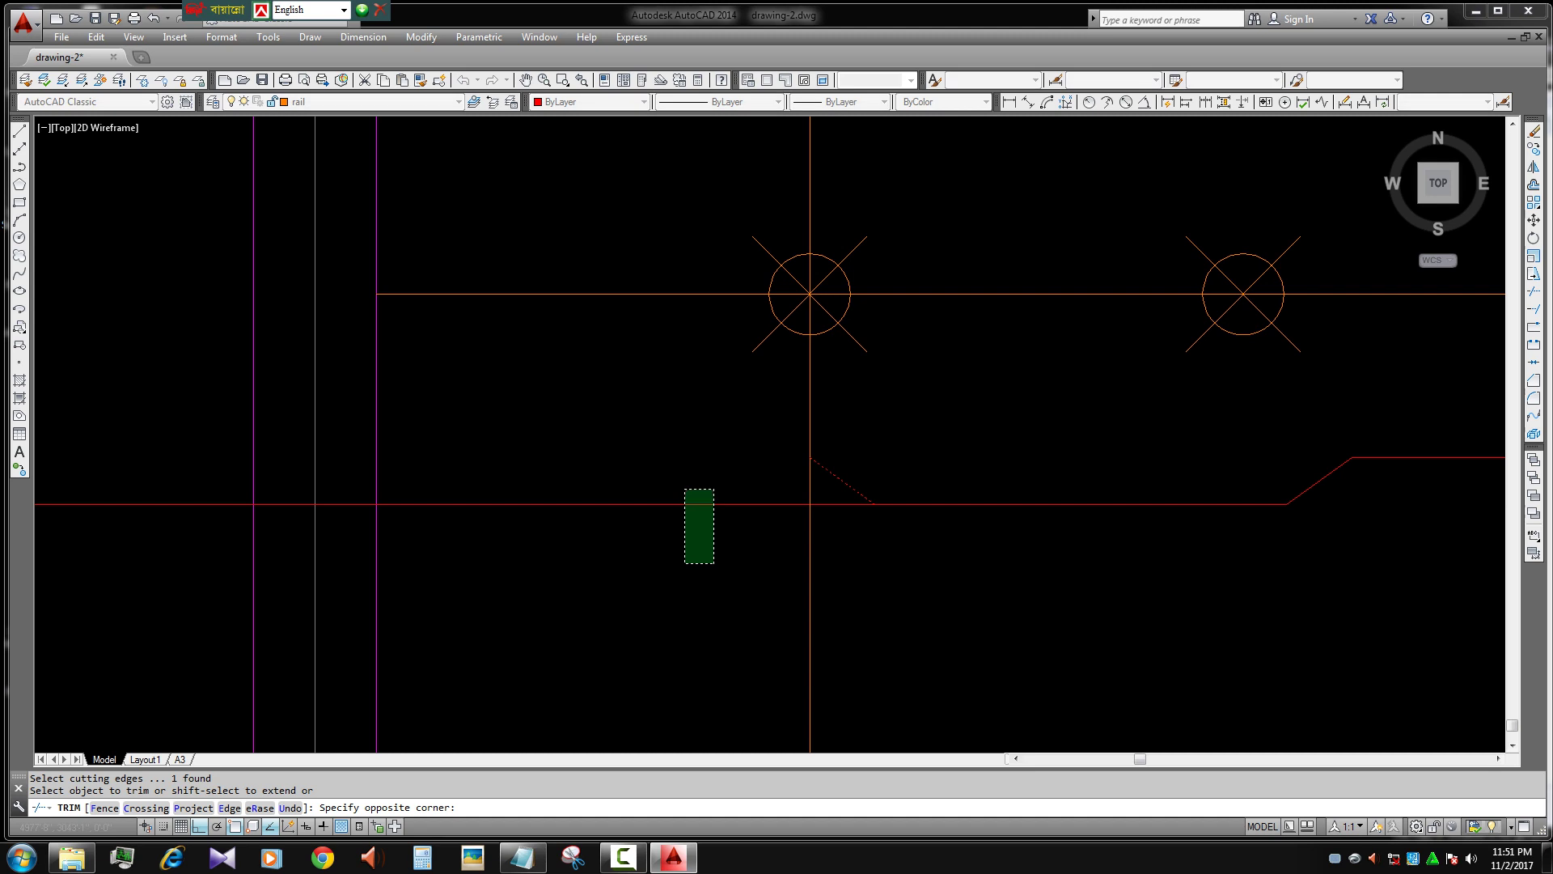
{"action": "left_click", "coordinate": [685, 490]}
{"action": "type", "text": "l"}
{"action": "key", "text": "Return"}
{"action": "left_click", "coordinate": [839, 461]}
{"action": "scroll", "coordinate": [849, 537], "scroll_direction": "down", "scroll_amount": 5}
{"action": "key", "text": "Escape"}
{"action": "key", "text": "Escape"}
- Try matching properties, then erase the stray leftover bar piece
{"action": "type", "text": "ma"}
{"action": "key", "text": "Return"}
{"action": "left_click", "coordinate": [858, 525]}
{"action": "scroll", "coordinate": [809, 534], "scroll_direction": "down", "scroll_amount": 2}
{"action": "key", "text": "Escape"}
{"action": "type", "text": "e"}
{"action": "key", "text": "Return"}
{"action": "left_click", "coordinate": [753, 513]}
{"action": "scroll", "coordinate": [1100, 546], "scroll_direction": "up", "scroll_amount": 5}
{"action": "key", "text": "Escape"}
- Select the red bar segment to check the finished crank, then pan up slightly
{"action": "left_click", "coordinate": [1091, 556]}
{"action": "left_click", "coordinate": [648, 558]}
{"action": "key", "text": "Escape"}
{"action": "key", "text": "Escape"}
{"action": "middle_click_drag", "start_coordinate": [820, 663], "coordinate": [833, 634]}
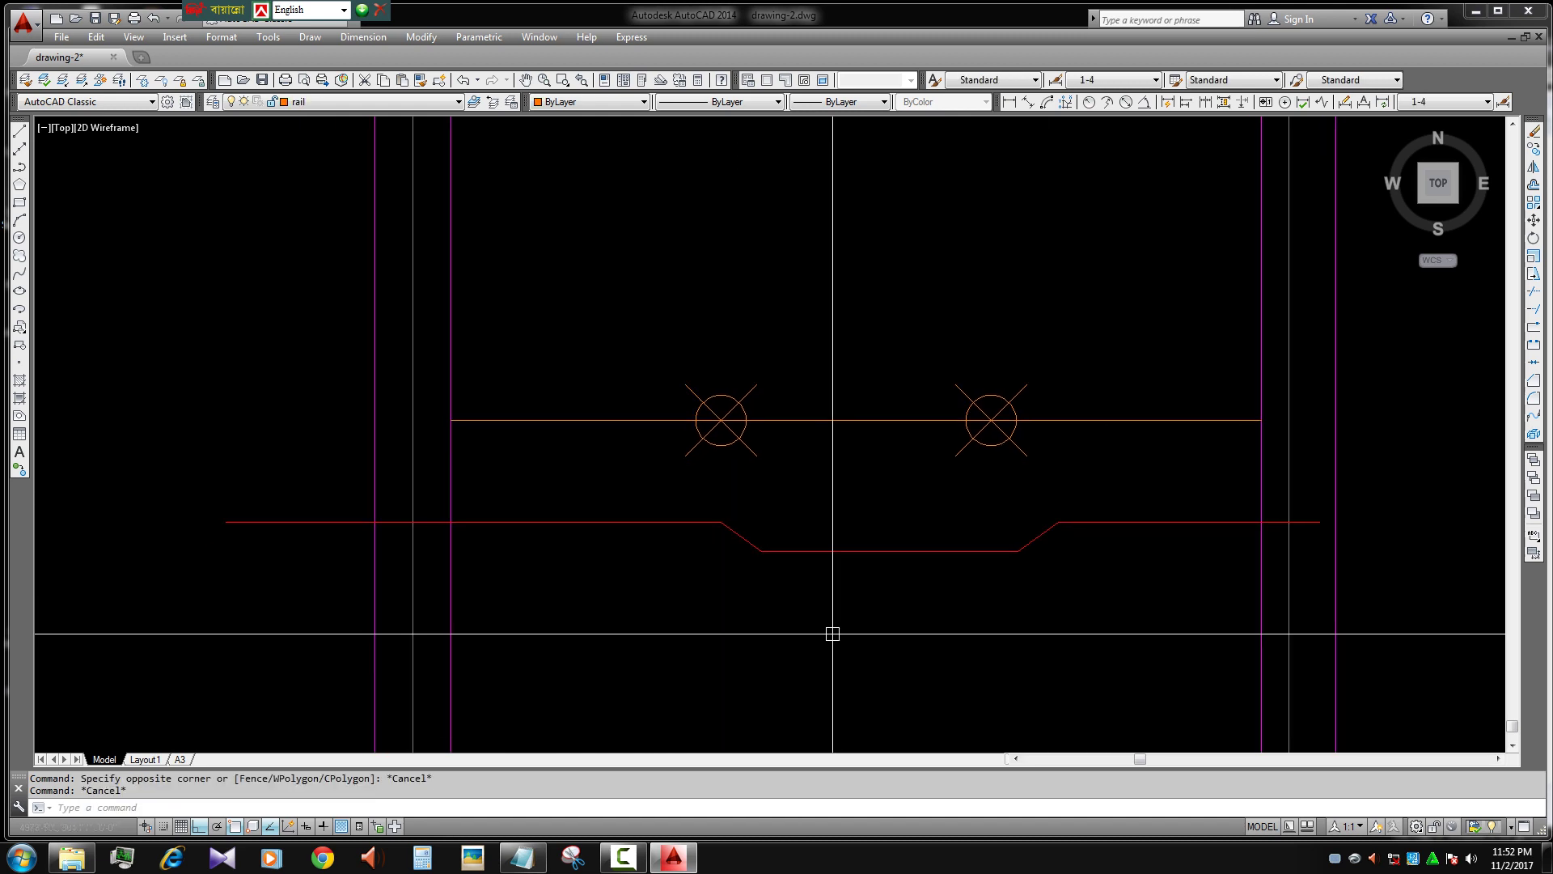
- Copy the bar's left straight segment and stretch the copy across the panel
{"action": "left_click", "coordinate": [305, 522]}
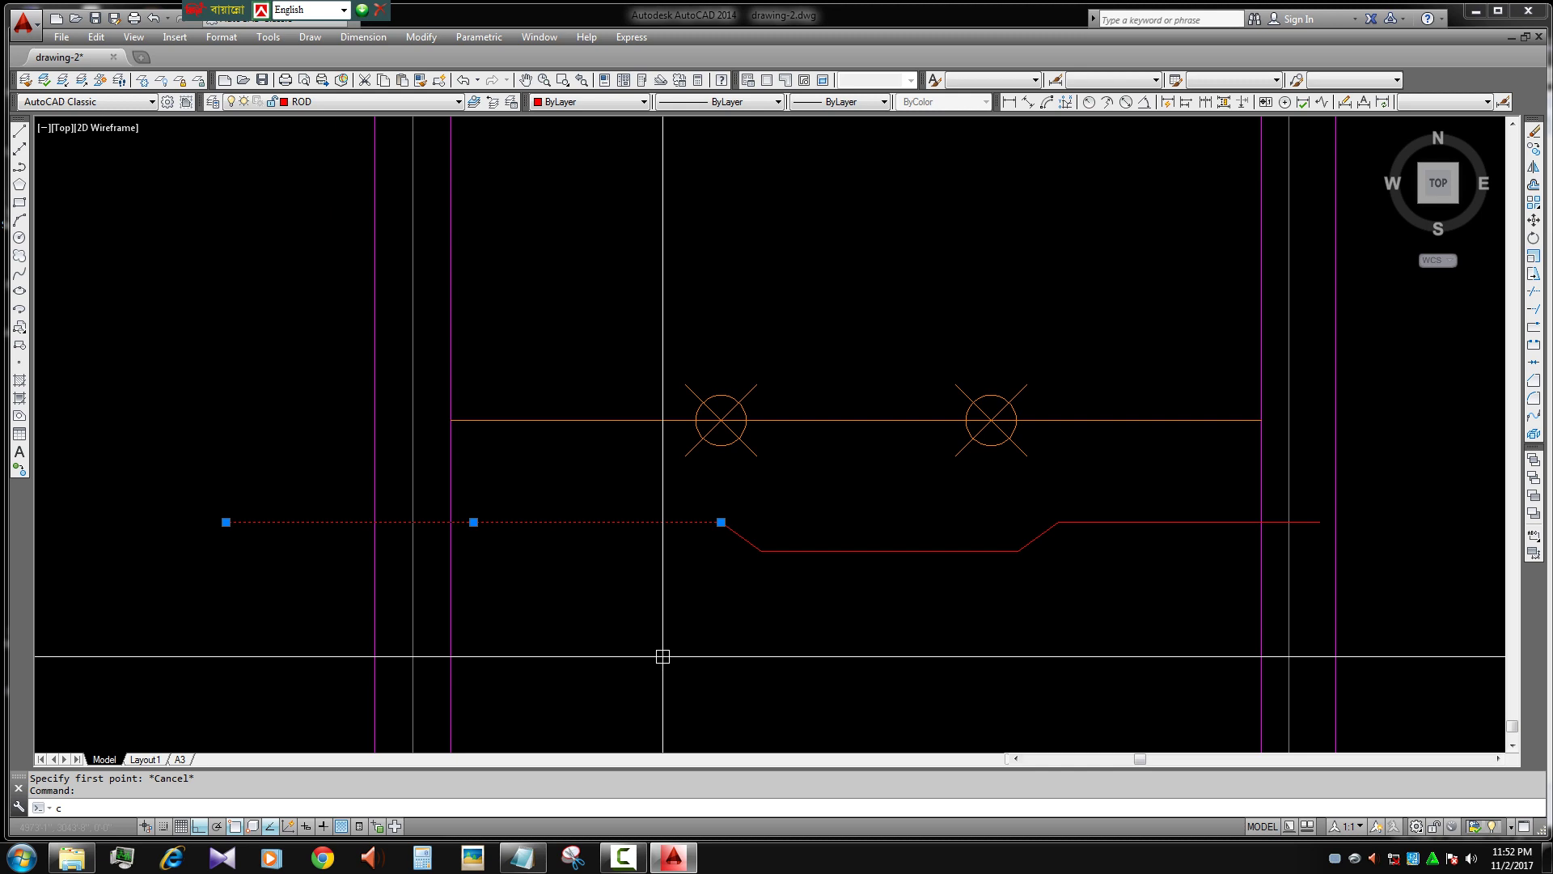
{"action": "type", "text": "co"}
{"action": "key", "text": "Return"}
{"action": "left_click", "coordinate": [654, 681]}
{"action": "left_click", "coordinate": [661, 656]}
{"action": "key", "text": "Return"}
{"action": "left_click", "coordinate": [664, 497]}
{"action": "left_click", "coordinate": [721, 497]}
{"action": "scroll", "coordinate": [1225, 516], "scroll_direction": "up", "scroll_amount": 2}
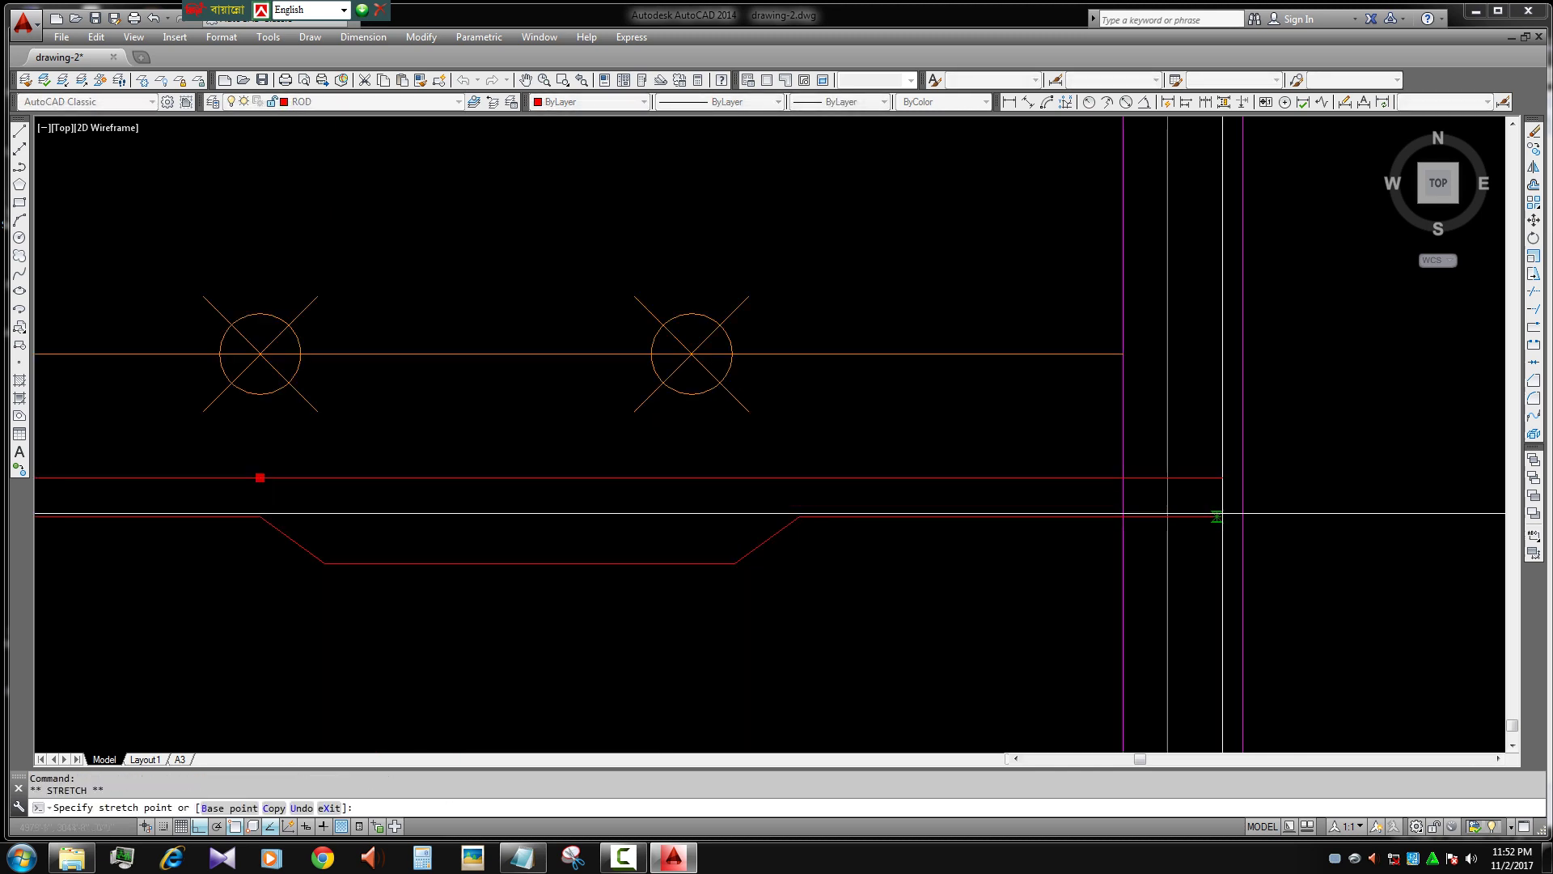
{"action": "key", "text": "Escape"}
{"action": "scroll", "coordinate": [1230, 590], "scroll_direction": "down", "scroll_amount": 4}
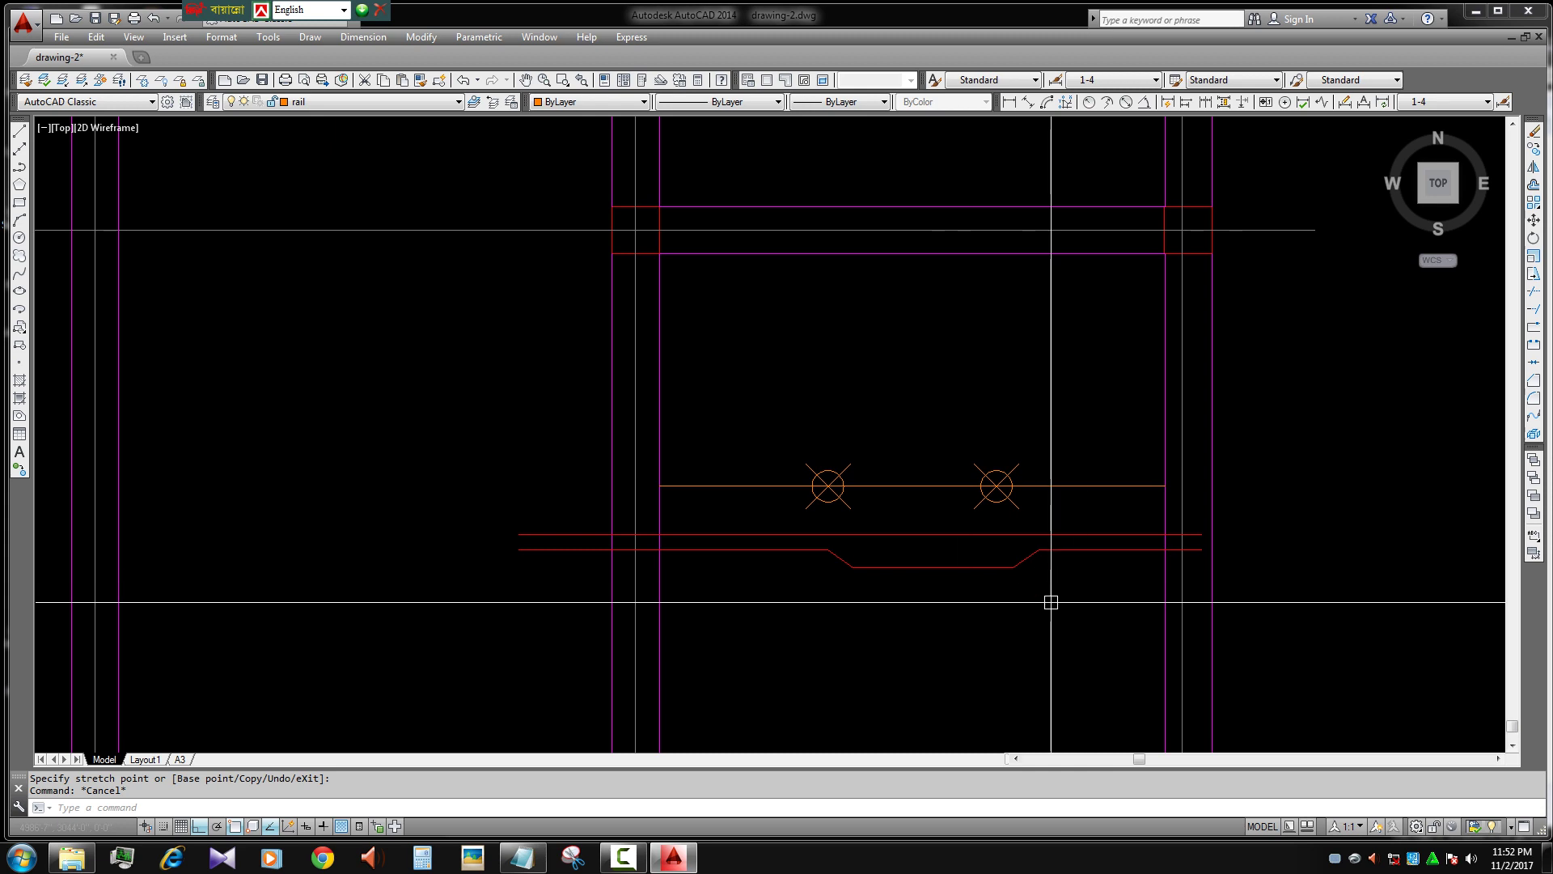
- Move the straight red bar down to sit just below the cranked bar
{"action": "left_click", "coordinate": [775, 371]}
{"action": "scroll", "coordinate": [853, 500], "scroll_direction": "down", "scroll_amount": 2}
{"action": "type", "text": "m"}
{"action": "key", "text": "Return"}
{"action": "scroll", "coordinate": [821, 517], "scroll_direction": "up", "scroll_amount": 2}
{"action": "left_click", "coordinate": [818, 463]}
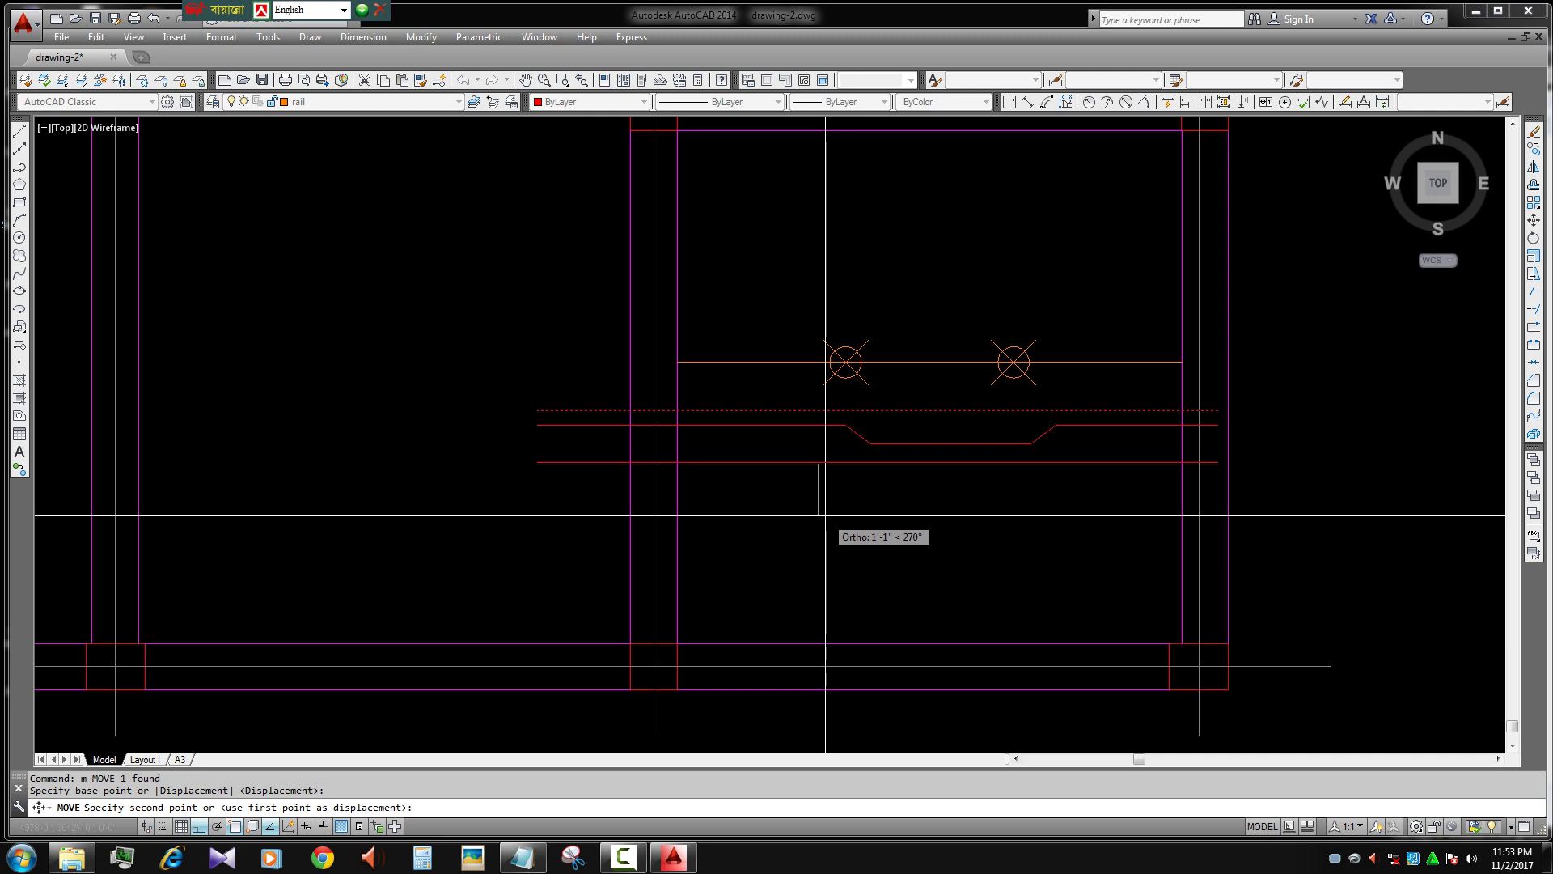
{"action": "left_click", "coordinate": [825, 515]}
{"action": "key", "text": "Escape"}
{"action": "key", "text": "Escape"}
{"action": "scroll", "coordinate": [890, 534], "scroll_direction": "down", "scroll_amount": 2}
{"action": "scroll", "coordinate": [906, 450], "scroll_direction": "up", "scroll_amount": 4}
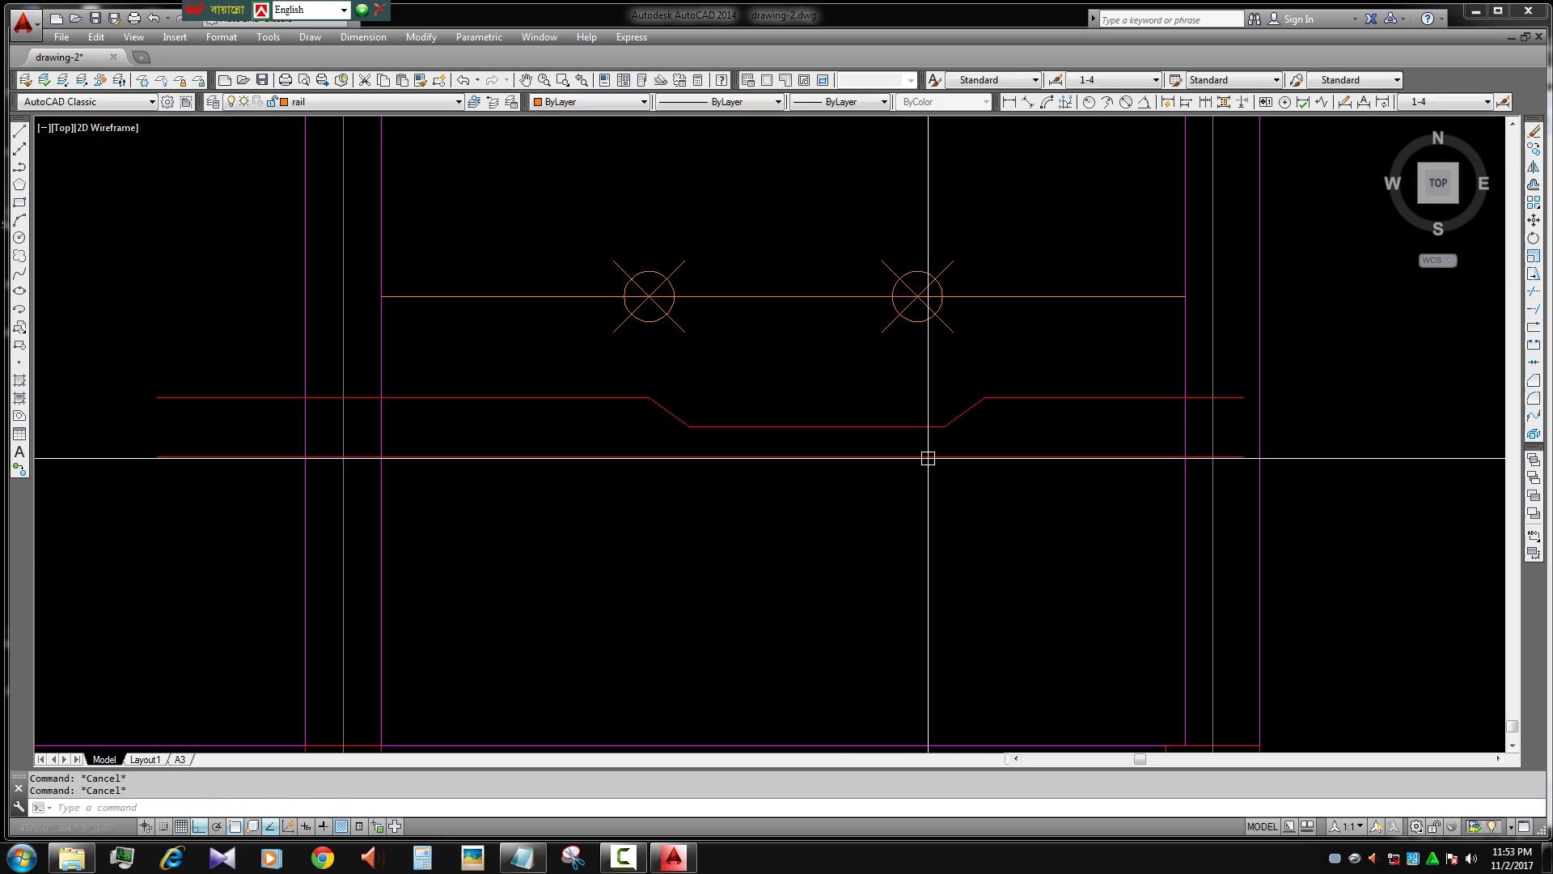
{"action": "scroll", "coordinate": [898, 440], "scroll_direction": "up", "scroll_amount": 2}
{"action": "scroll", "coordinate": [801, 426], "scroll_direction": "down", "scroll_amount": 2}
- Add a 3'-3" linear dimension from the bar's right bend to the support
{"action": "left_click", "coordinate": [1008, 101]}
{"action": "left_click", "coordinate": [745, 394]}
{"action": "left_click", "coordinate": [986, 404]}
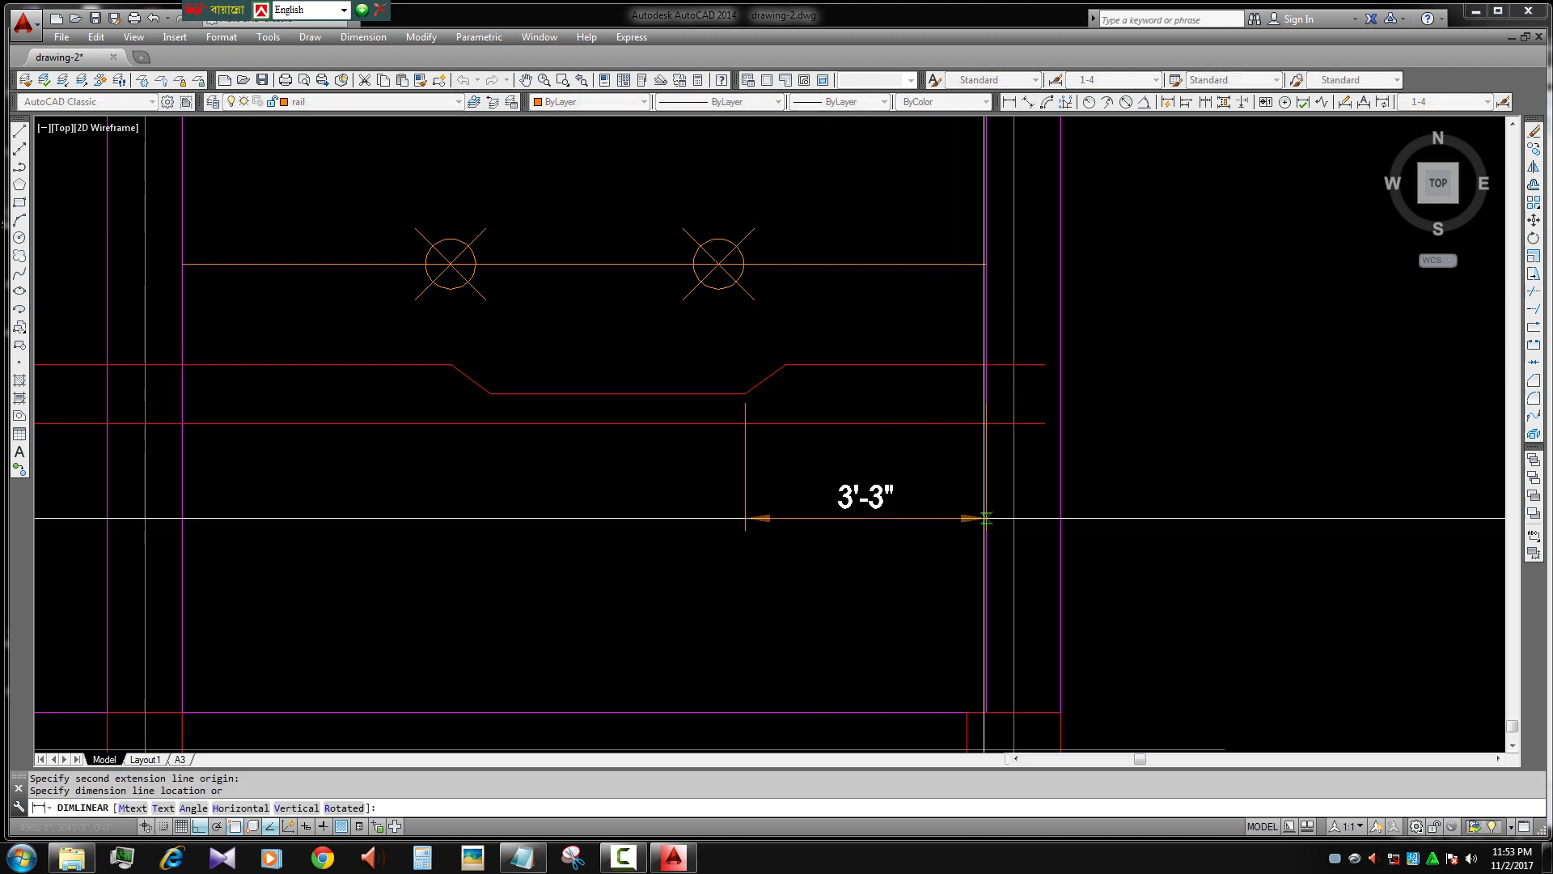
{"action": "left_click", "coordinate": [986, 518]}
{"action": "scroll", "coordinate": [938, 461], "scroll_direction": "down", "scroll_amount": 4}
{"action": "key", "text": "Escape"}
- Match the new dimension to the existing green dimension's style
{"action": "type", "text": "ma"}
{"action": "key", "text": "Return"}
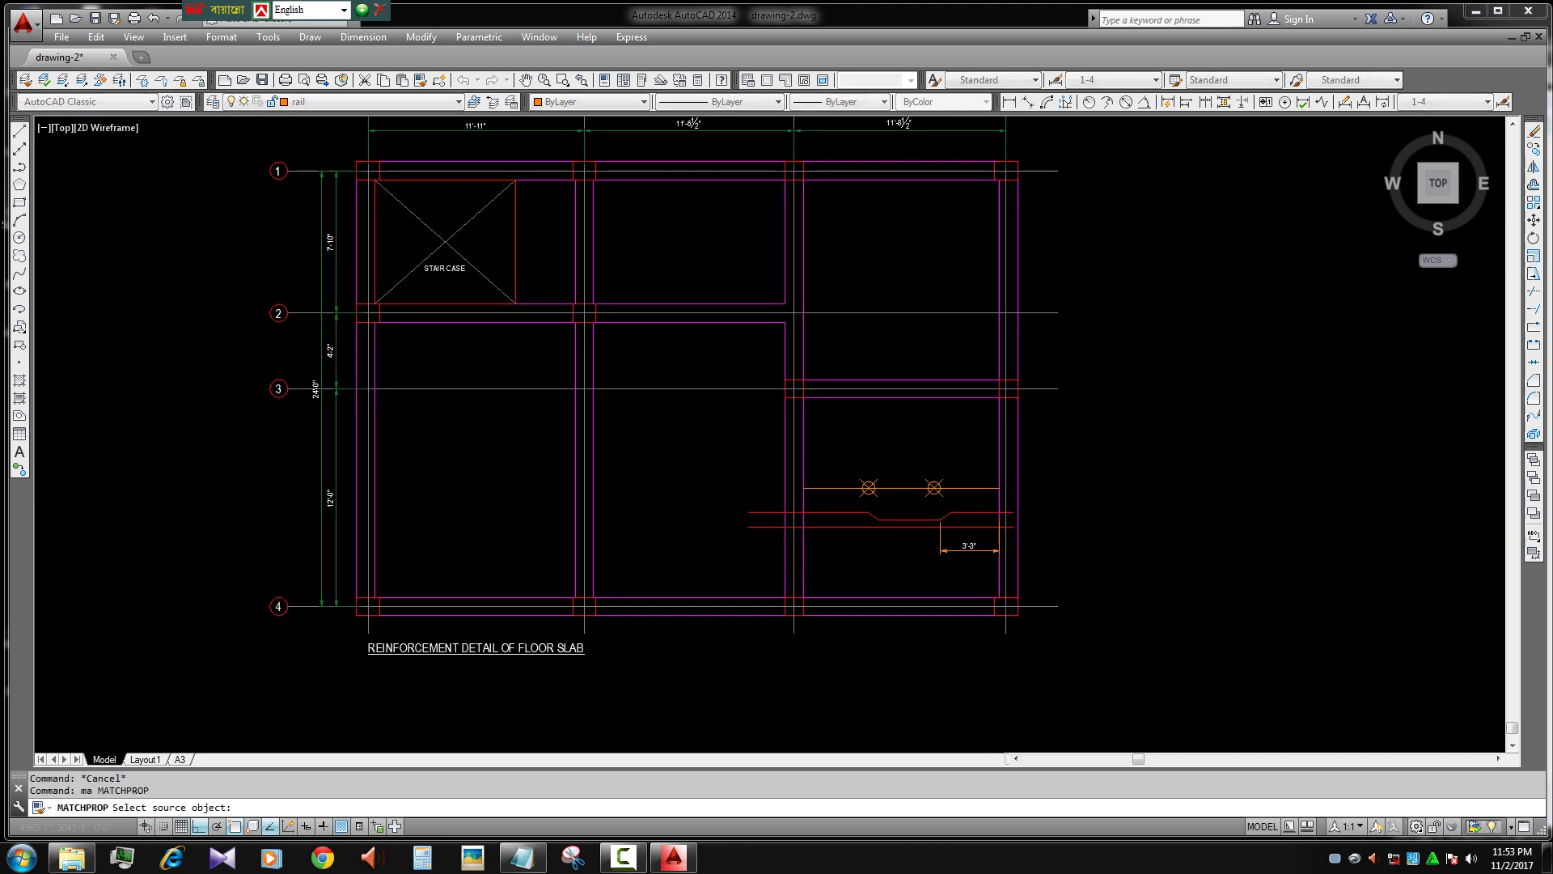
{"action": "scroll", "coordinate": [330, 366], "scroll_direction": "up", "scroll_amount": 2}
{"action": "left_click", "coordinate": [344, 357]}
{"action": "scroll", "coordinate": [960, 555], "scroll_direction": "up", "scroll_amount": 3}
{"action": "left_click", "coordinate": [960, 550]}
{"action": "scroll", "coordinate": [840, 467], "scroll_direction": "up", "scroll_amount": 2}
{"action": "key", "text": "Escape"}
- Replace the dimension's 3'-3" text with L/7
{"action": "left_click", "coordinate": [841, 467]}
{"action": "double_click", "coordinate": [840, 467]}
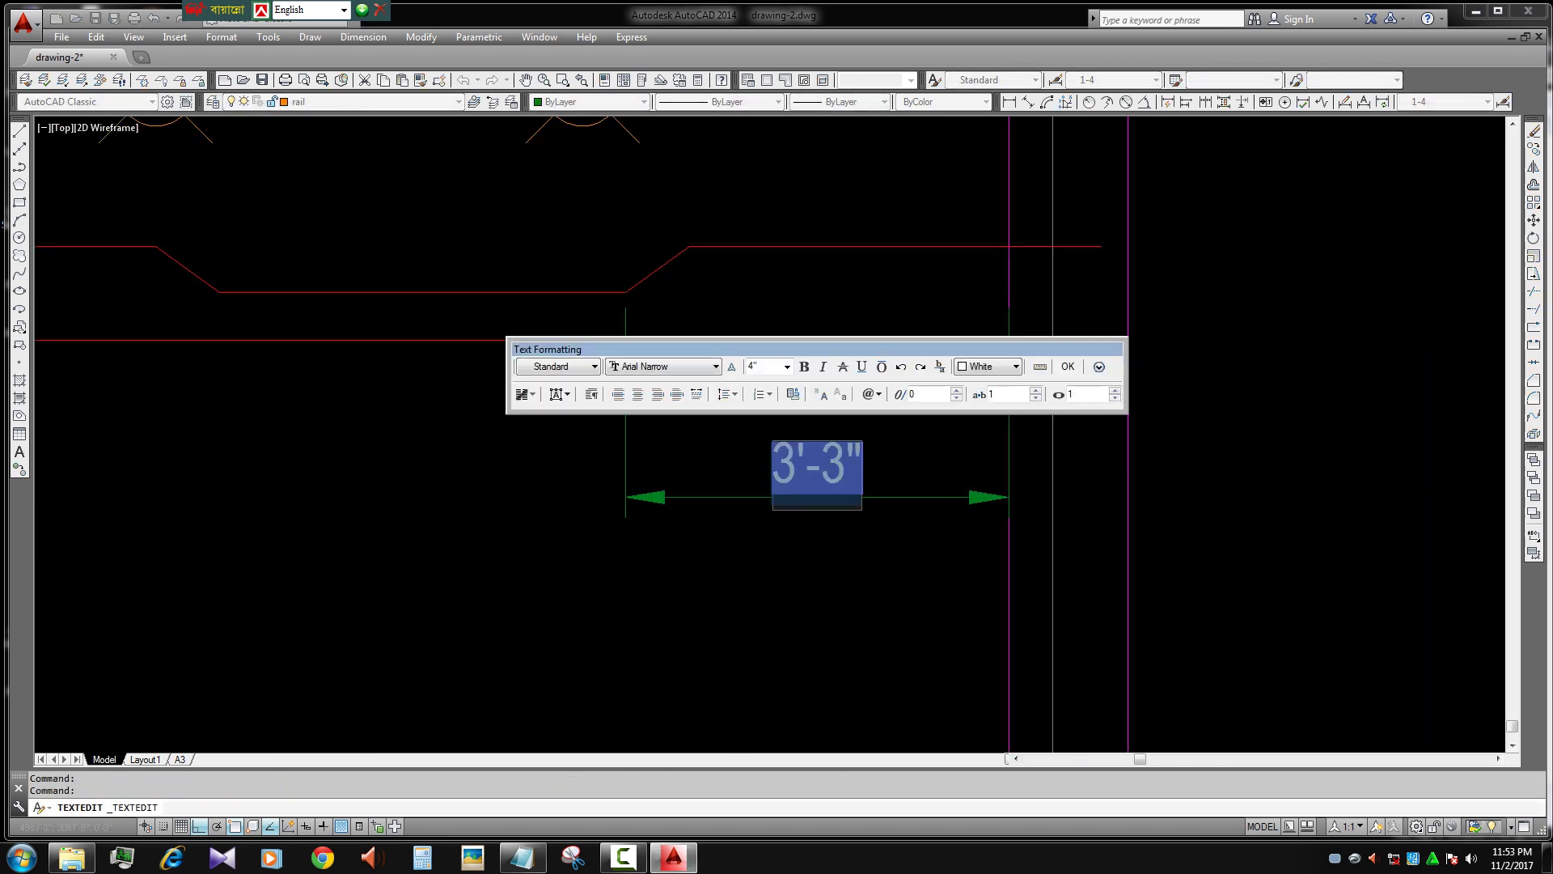
{"action": "key", "text": "Delete"}
{"action": "type", "text": "L/7"}
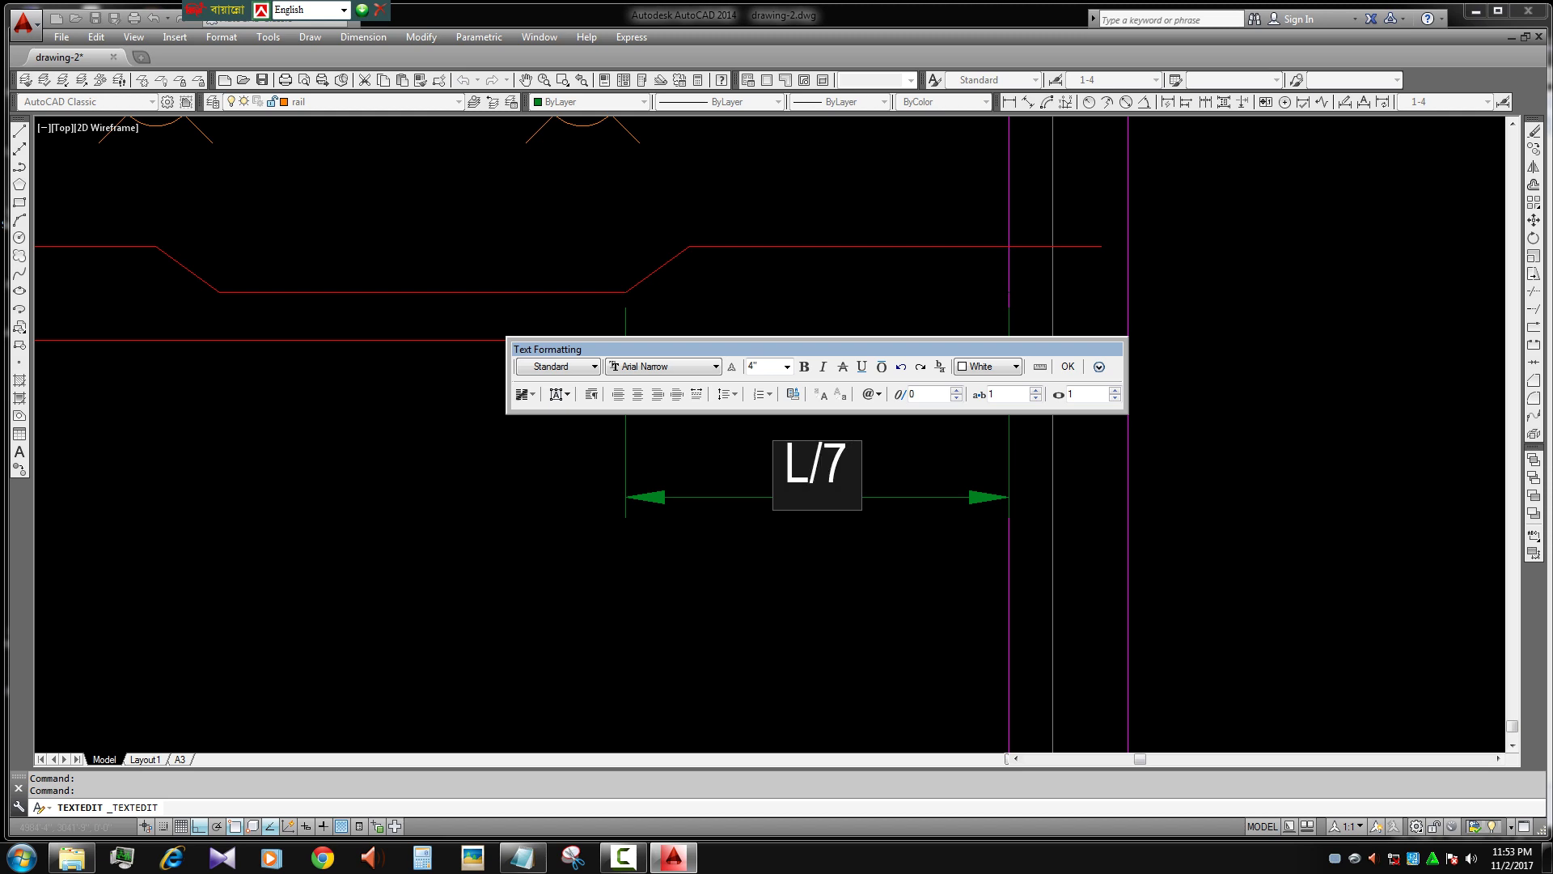
{"action": "left_click", "coordinate": [832, 610]}
{"action": "scroll", "coordinate": [833, 610], "scroll_direction": "down", "scroll_amount": 4}
- Erase the two circle symbols with a selection window
{"action": "left_click", "coordinate": [499, 389]}
{"action": "left_click", "coordinate": [794, 454]}
{"action": "type", "text": "e"}
{"action": "key", "text": "Return"}
{"action": "key", "text": "Escape"}
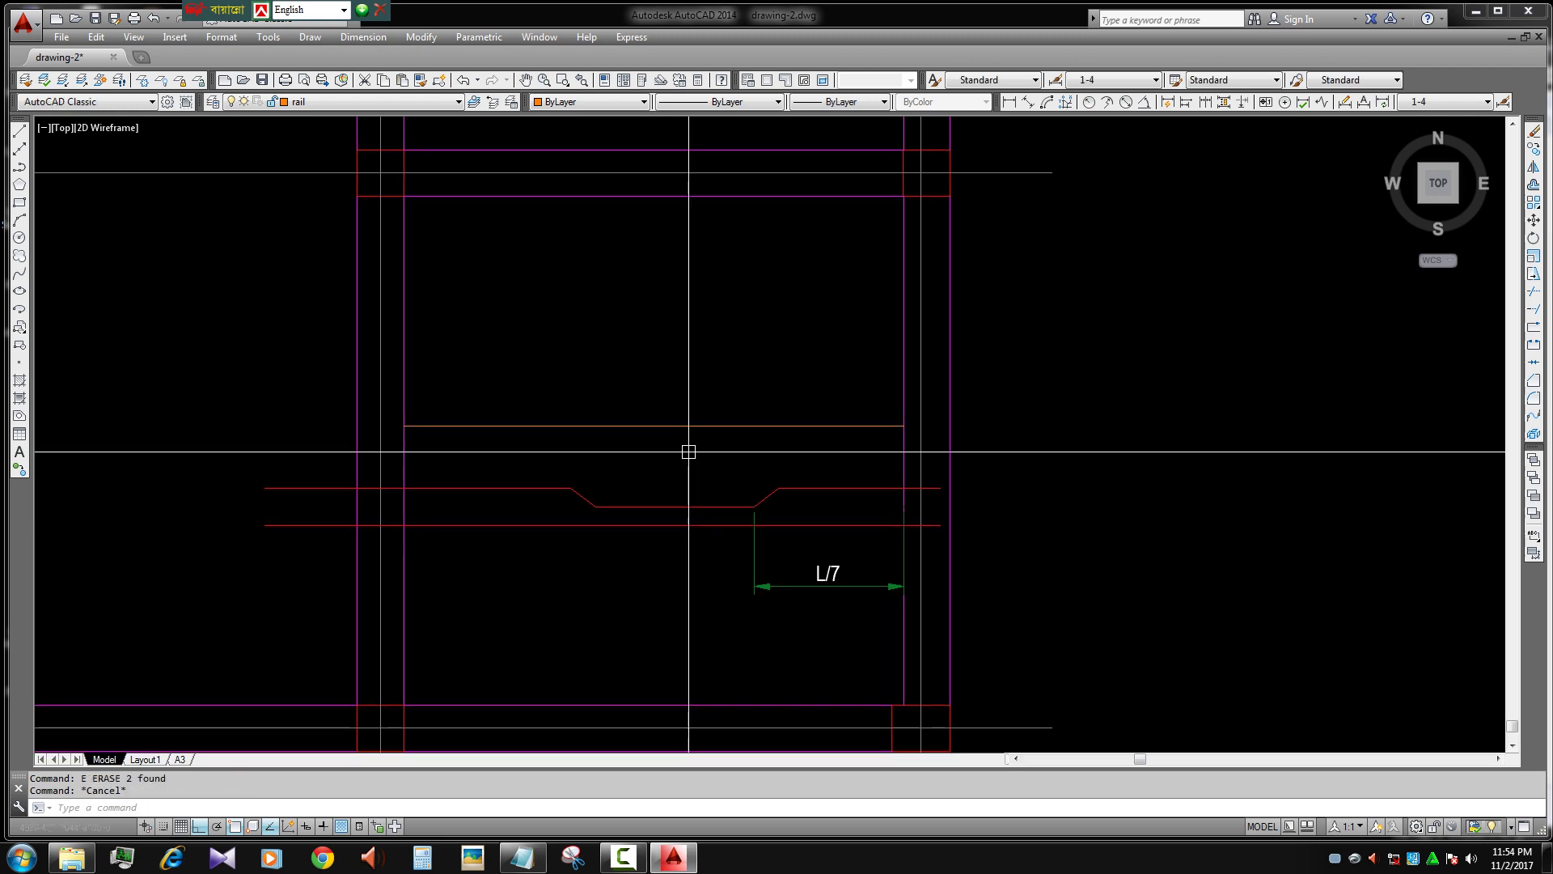
{"action": "type", "text": "iv"}
{"action": "key", "text": "Return"}
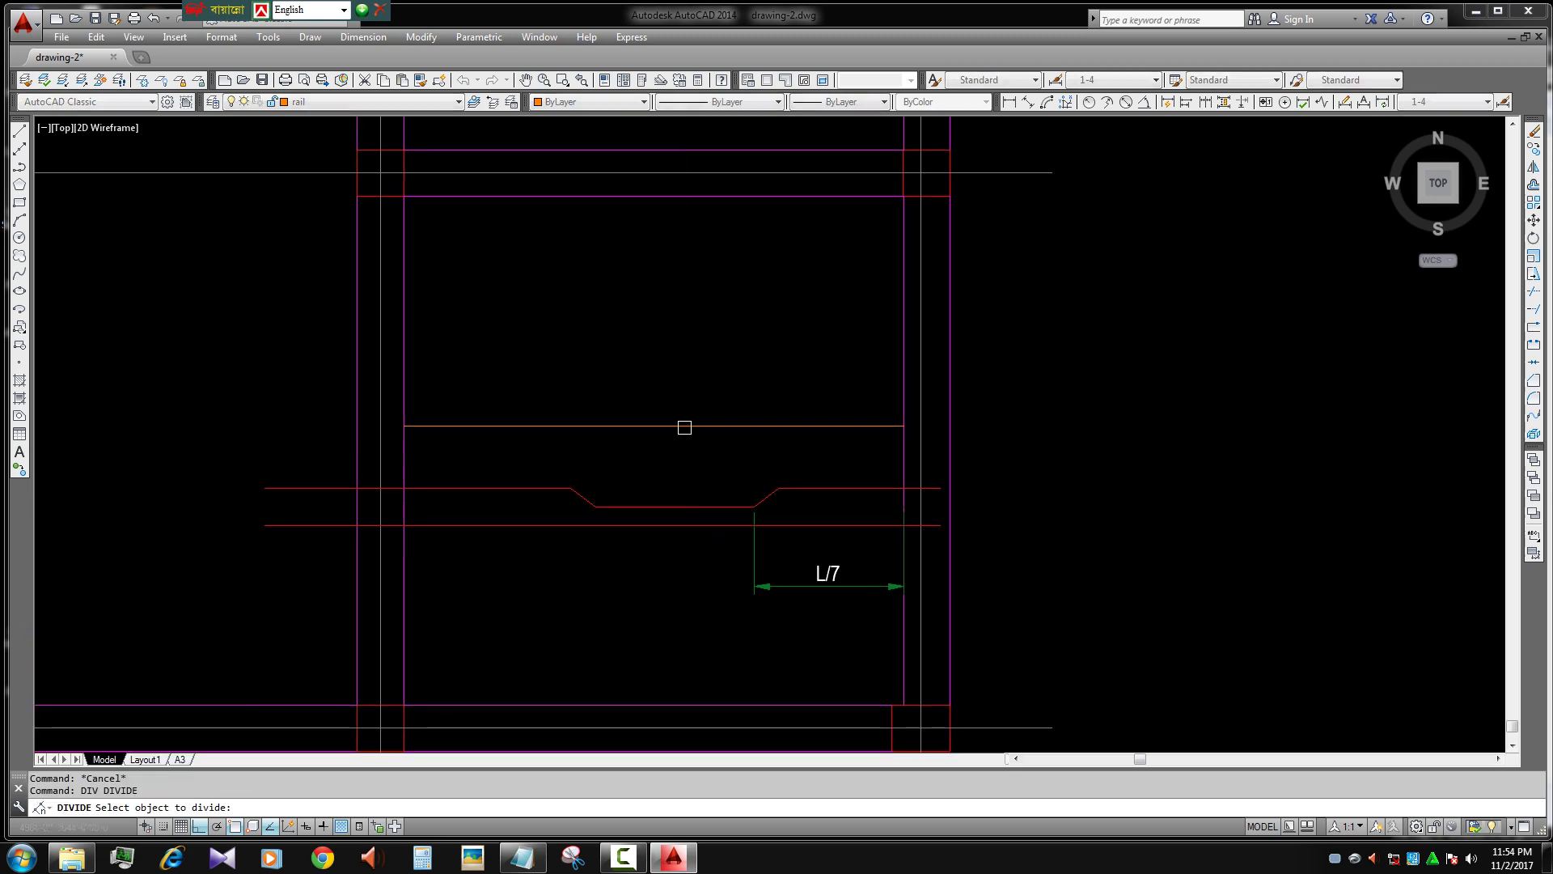
- Divide the top line into 7 equal parts
{"action": "left_click", "coordinate": [687, 426]}
{"action": "type", "text": "7"}
{"action": "key", "text": "Return"}
{"action": "key", "text": "Escape"}
{"action": "type", "text": "xl"}
{"action": "key", "text": "Return"}
{"action": "key", "text": "Escape"}
- Stretch the right bend and its dimension to the last seventh of the span
{"action": "scroll", "coordinate": [809, 520], "scroll_direction": "up", "scroll_amount": 2}
{"action": "left_click", "coordinate": [805, 437]}
{"action": "left_click", "coordinate": [687, 666]}
{"action": "key", "text": "s"}
{"action": "key", "text": "Return"}
{"action": "key", "text": "Escape"}
{"action": "left_click", "coordinate": [722, 545]}
{"action": "left_click", "coordinate": [781, 451]}
{"action": "type", "text": "s"}
{"action": "key", "text": "Return"}
{"action": "left_click", "coordinate": [724, 501]}
{"action": "left_click", "coordinate": [845, 500]}
{"action": "key", "text": "Escape"}
- Reattach the L/7 dimension end to the bend and fine-tune the bend position
{"action": "left_click", "coordinate": [910, 631]}
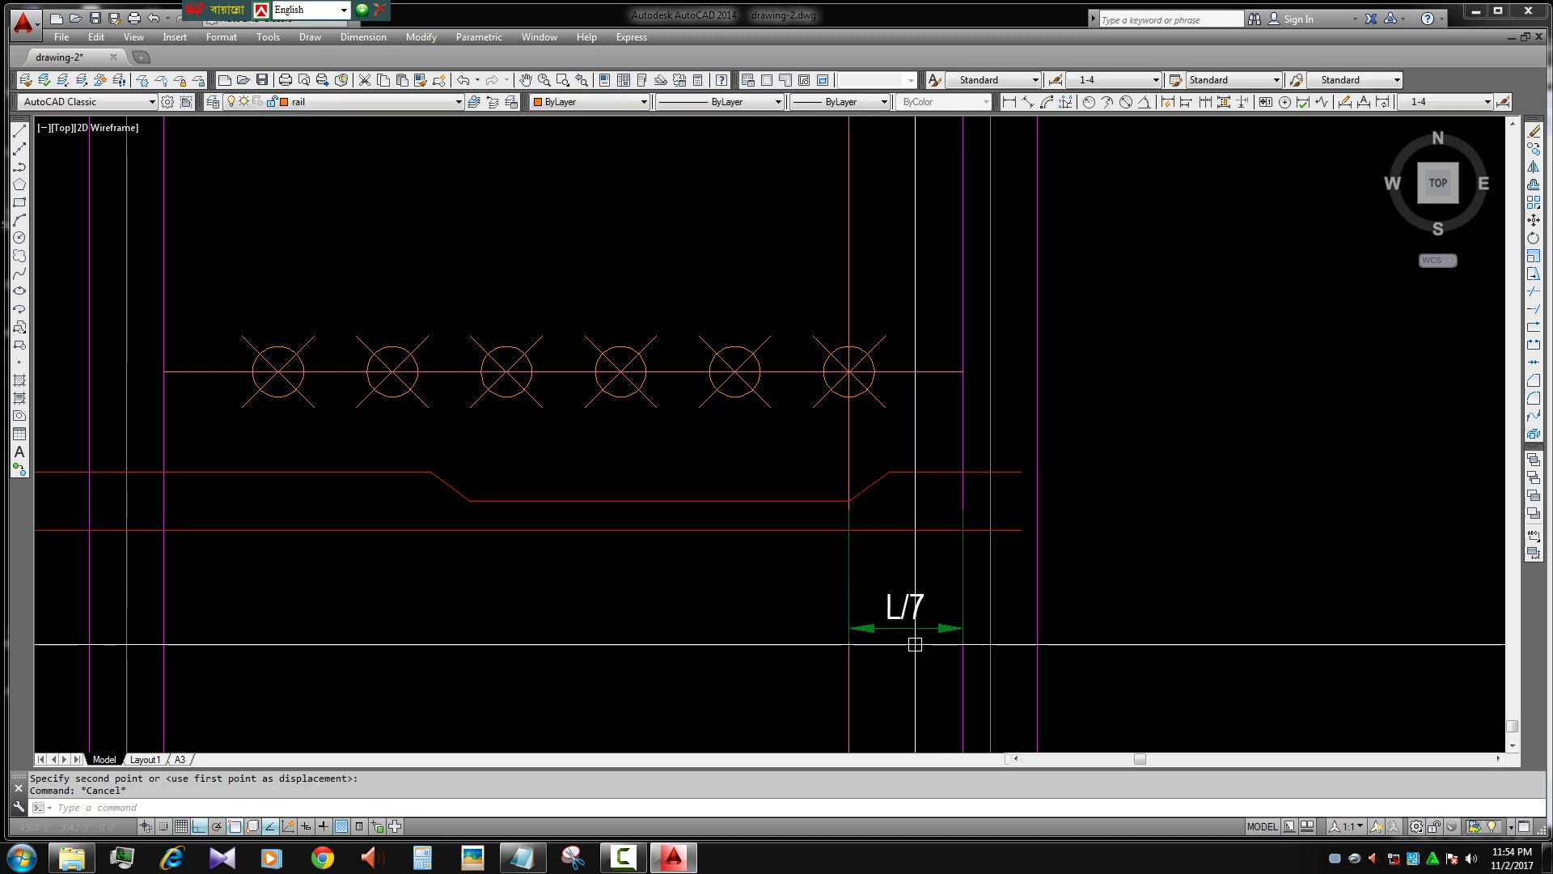
{"action": "left_click", "coordinate": [849, 501]}
{"action": "left_click", "coordinate": [890, 471]}
{"action": "left_click", "coordinate": [931, 635]}
{"action": "left_click", "coordinate": [859, 451]}
{"action": "type", "text": "s"}
{"action": "key", "text": "Return"}
{"action": "left_click", "coordinate": [890, 472]}
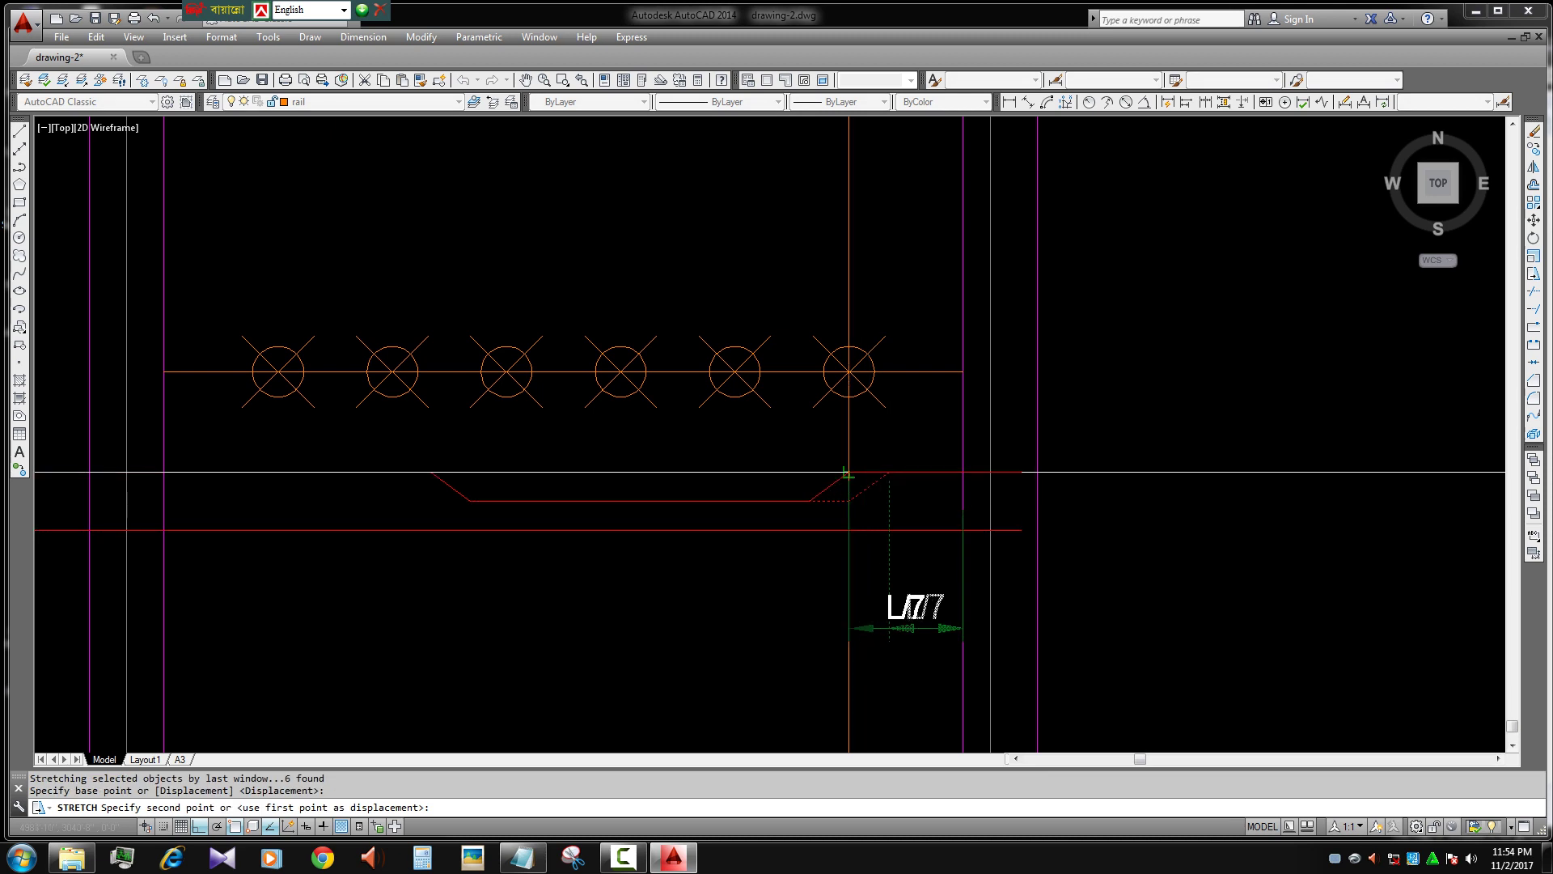
{"action": "key", "text": "Escape"}
- Erase the vertical construction line and bring the cranked bar back into view
{"action": "middle_click_drag", "start_coordinate": [806, 692], "coordinate": [822, 636]}
{"action": "type", "text": "e"}
{"action": "key", "text": "Return"}
{"action": "scroll", "coordinate": [958, 585], "scroll_direction": "down", "scroll_amount": 2}
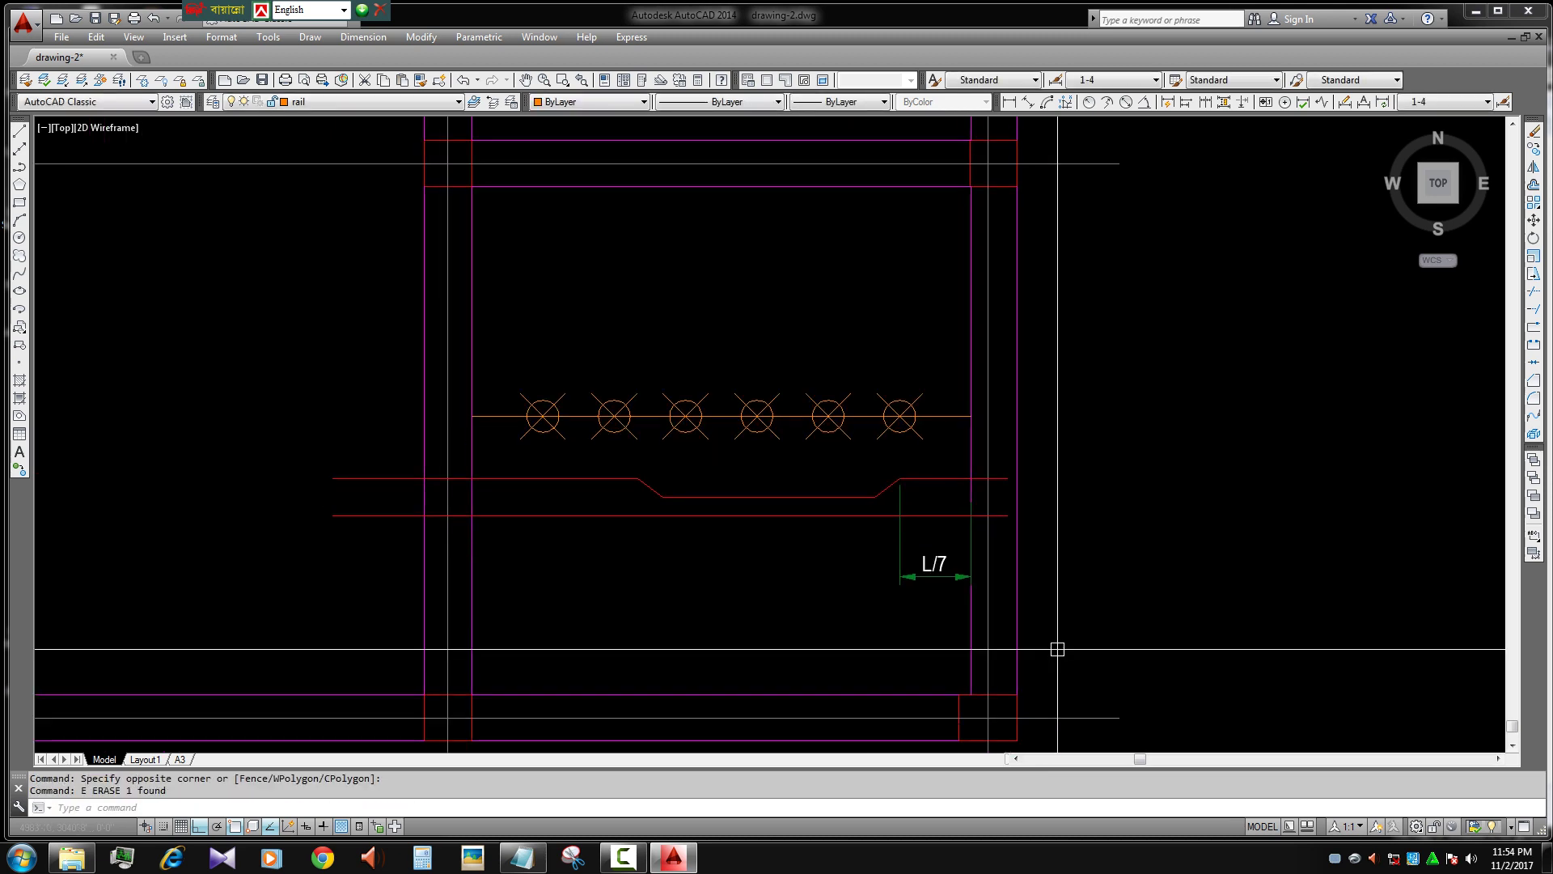
{"action": "key", "text": "Escape"}
{"action": "scroll", "coordinate": [1019, 534], "scroll_direction": "up", "scroll_amount": 1}
{"action": "scroll", "coordinate": [1076, 530], "scroll_direction": "up", "scroll_amount": 1}
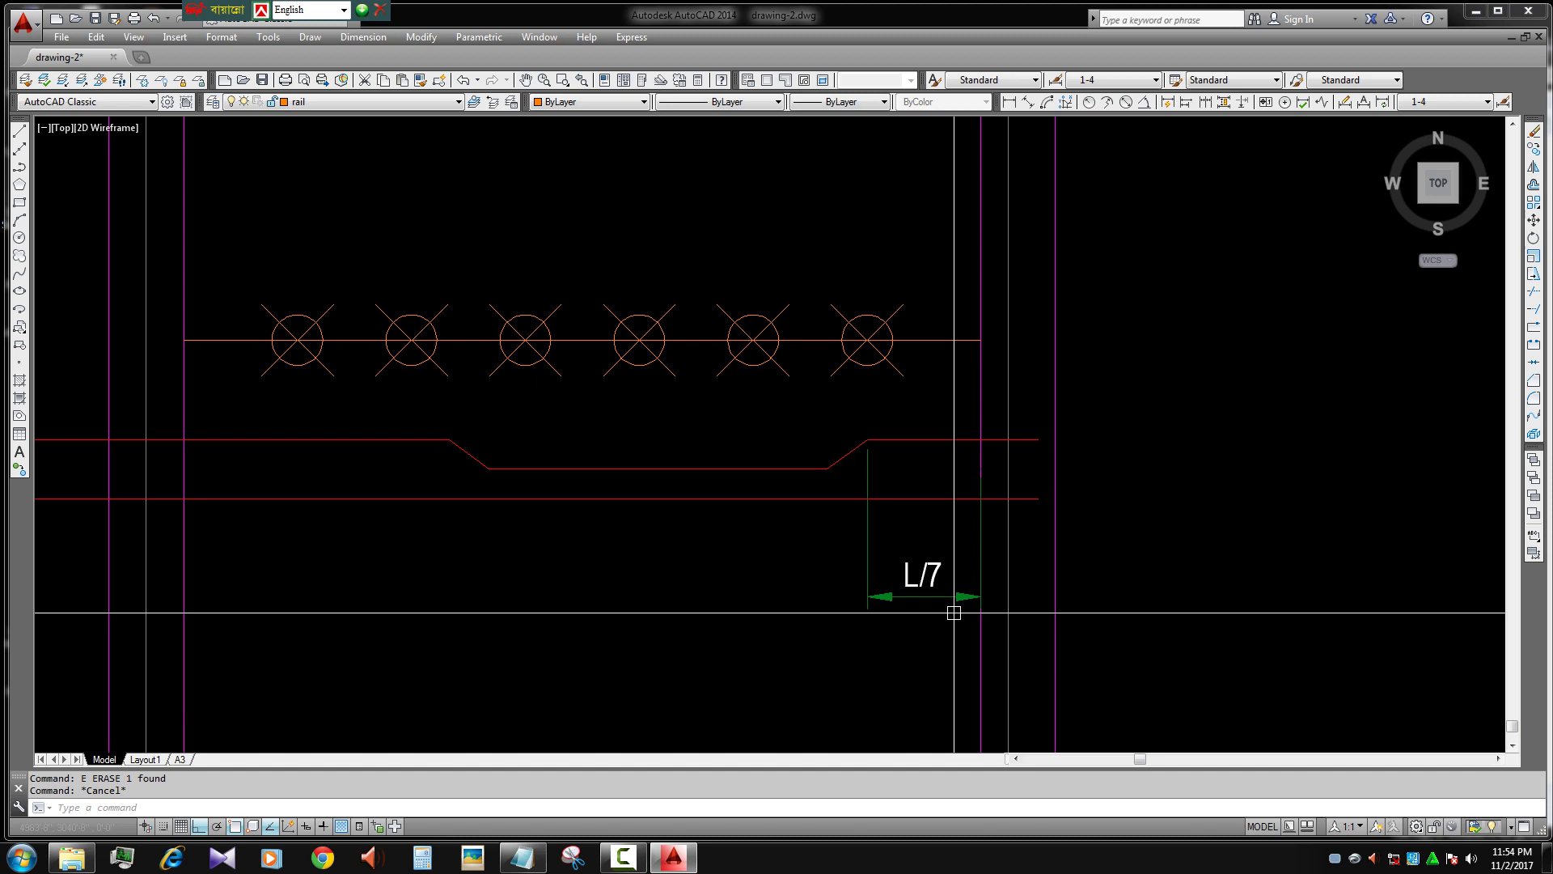
{"action": "scroll", "coordinate": [843, 573], "scroll_direction": "down", "scroll_amount": 2}
{"action": "key", "text": "Escape"}
{"action": "scroll", "coordinate": [538, 513], "scroll_direction": "up", "scroll_amount": 2}
{"action": "mouse_move", "coordinate": [538, 513]}
{"action": "middle_mouse_down"}
{"action": "mouse_move", "coordinate": [675, 549]}
{"action": "mouse_move", "coordinate": [760, 532]}
{"action": "mouse_move", "coordinate": [703, 619]}
{"action": "middle_mouse_up"}
- Delete the six division markers and divide the top line into 4 equal parts
{"action": "left_click", "coordinate": [495, 267]}
{"action": "left_click", "coordinate": [1187, 409]}
{"action": "key", "text": "Delete"}
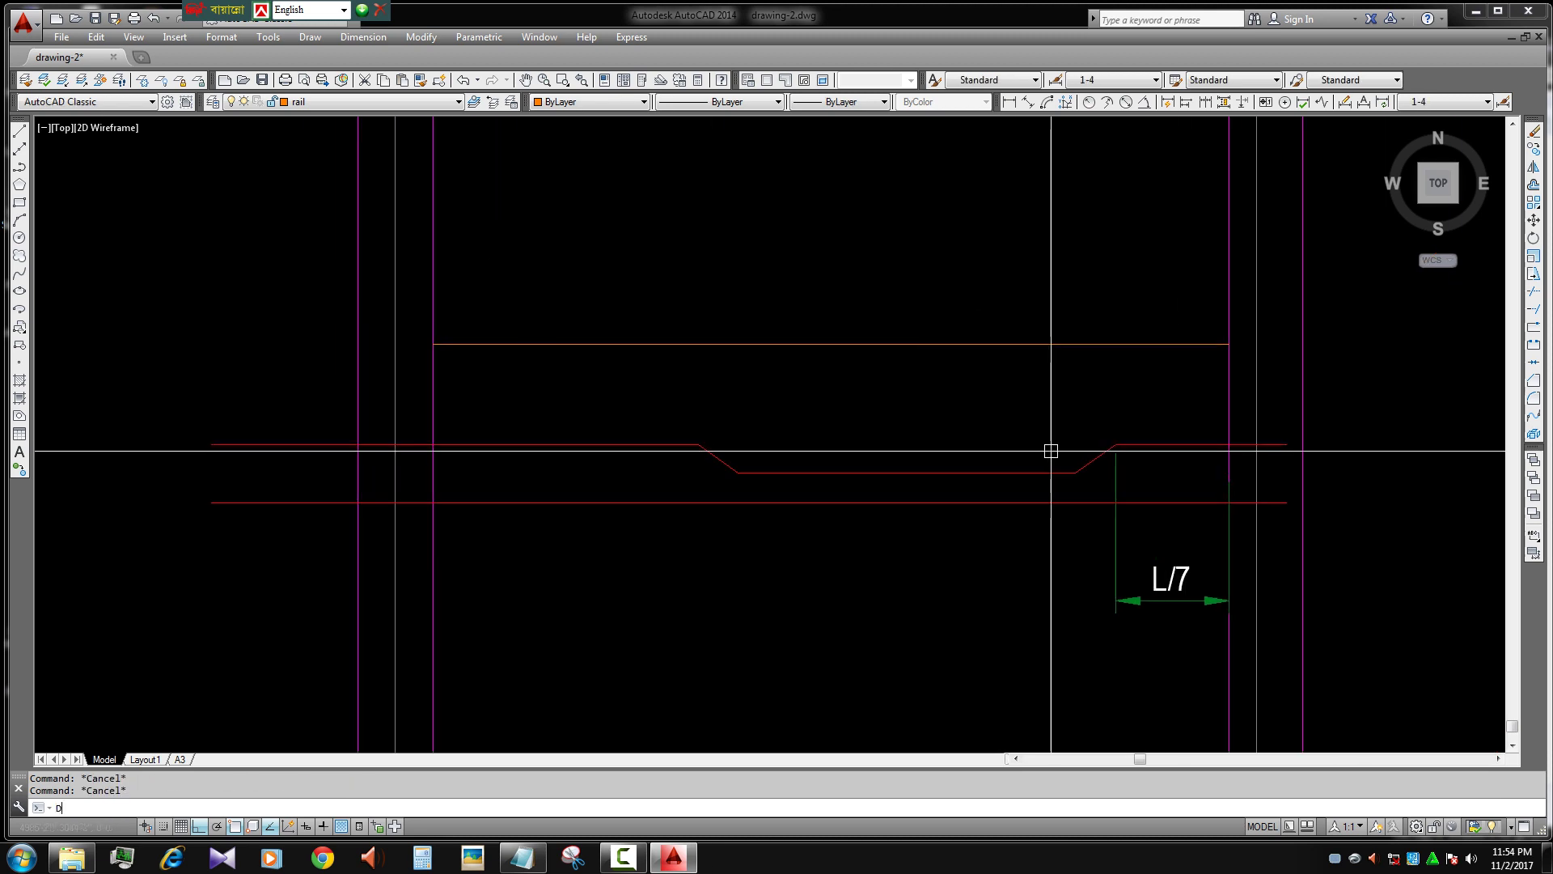
{"action": "type", "text": "D"}
{"action": "key", "text": "Return"}
{"action": "left_click", "coordinate": [841, 344]}
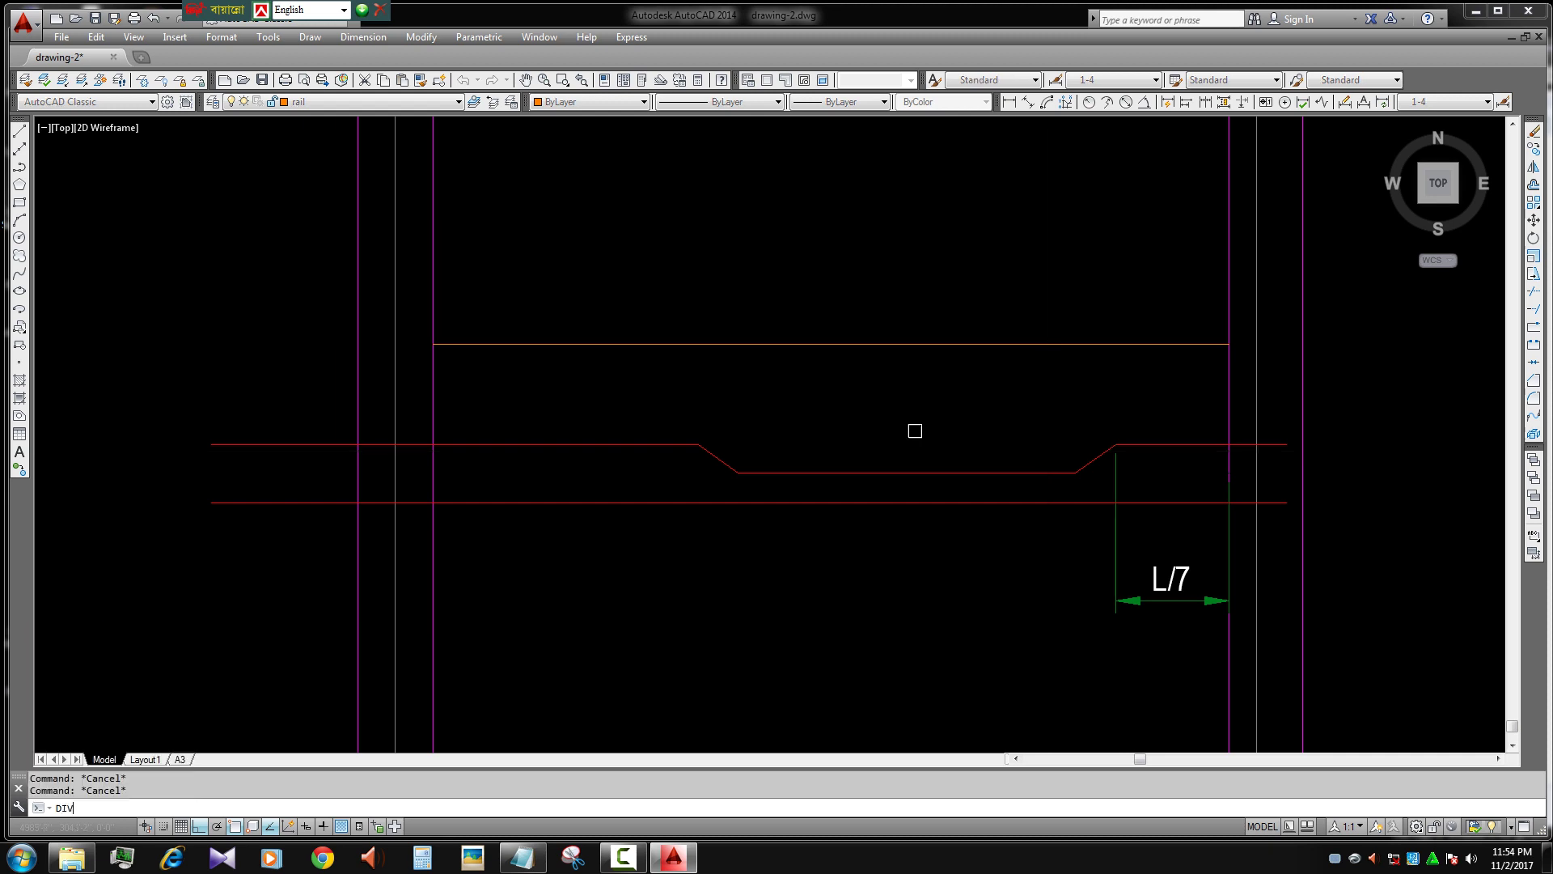
{"action": "type", "text": "4"}
{"action": "key", "text": "Return"}
{"action": "key", "text": "Escape"}
{"action": "key", "text": "Escape"}
{"action": "key", "text": "Return"}
{"action": "left_click_drag", "start_coordinate": [769, 405], "coordinate": [566, 526]}
{"action": "left_click", "coordinate": [685, 444]}
{"action": "key", "text": "Escape"}
- Copy the L/7 dimension over to the cranked bar's left bend
{"action": "middle_click_drag", "start_coordinate": [648, 457], "coordinate": [530, 396]}
{"action": "left_click_drag", "start_coordinate": [1133, 582], "coordinate": [1052, 510]}
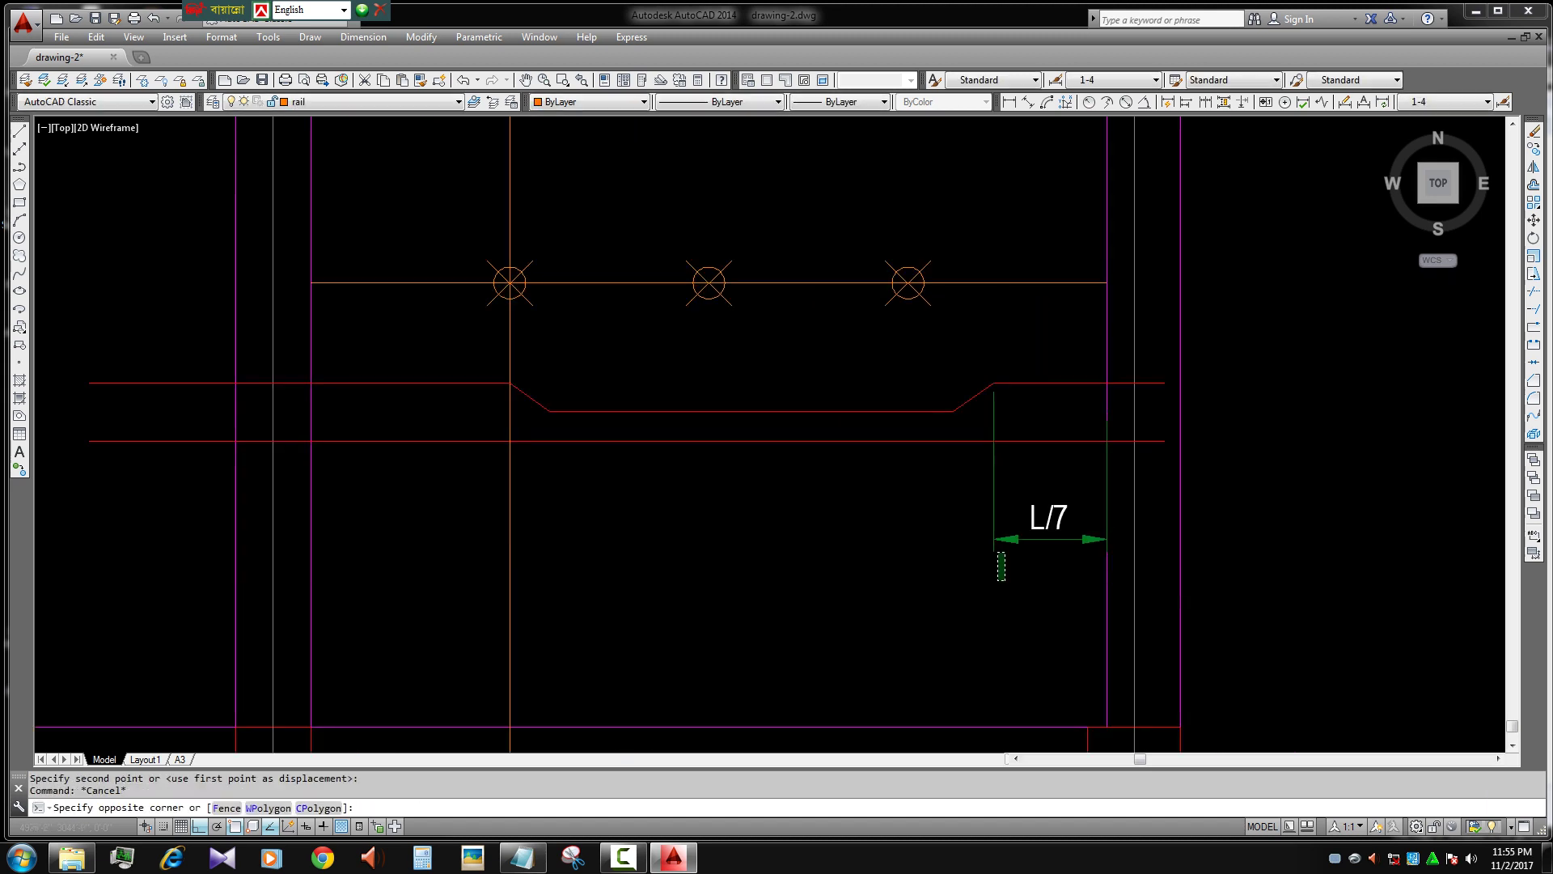
{"action": "scroll", "coordinate": [939, 587], "scroll_direction": "up", "scroll_amount": 3}
{"action": "type", "text": "co"}
{"action": "key", "text": "Return"}
{"action": "left_click", "coordinate": [878, 460]}
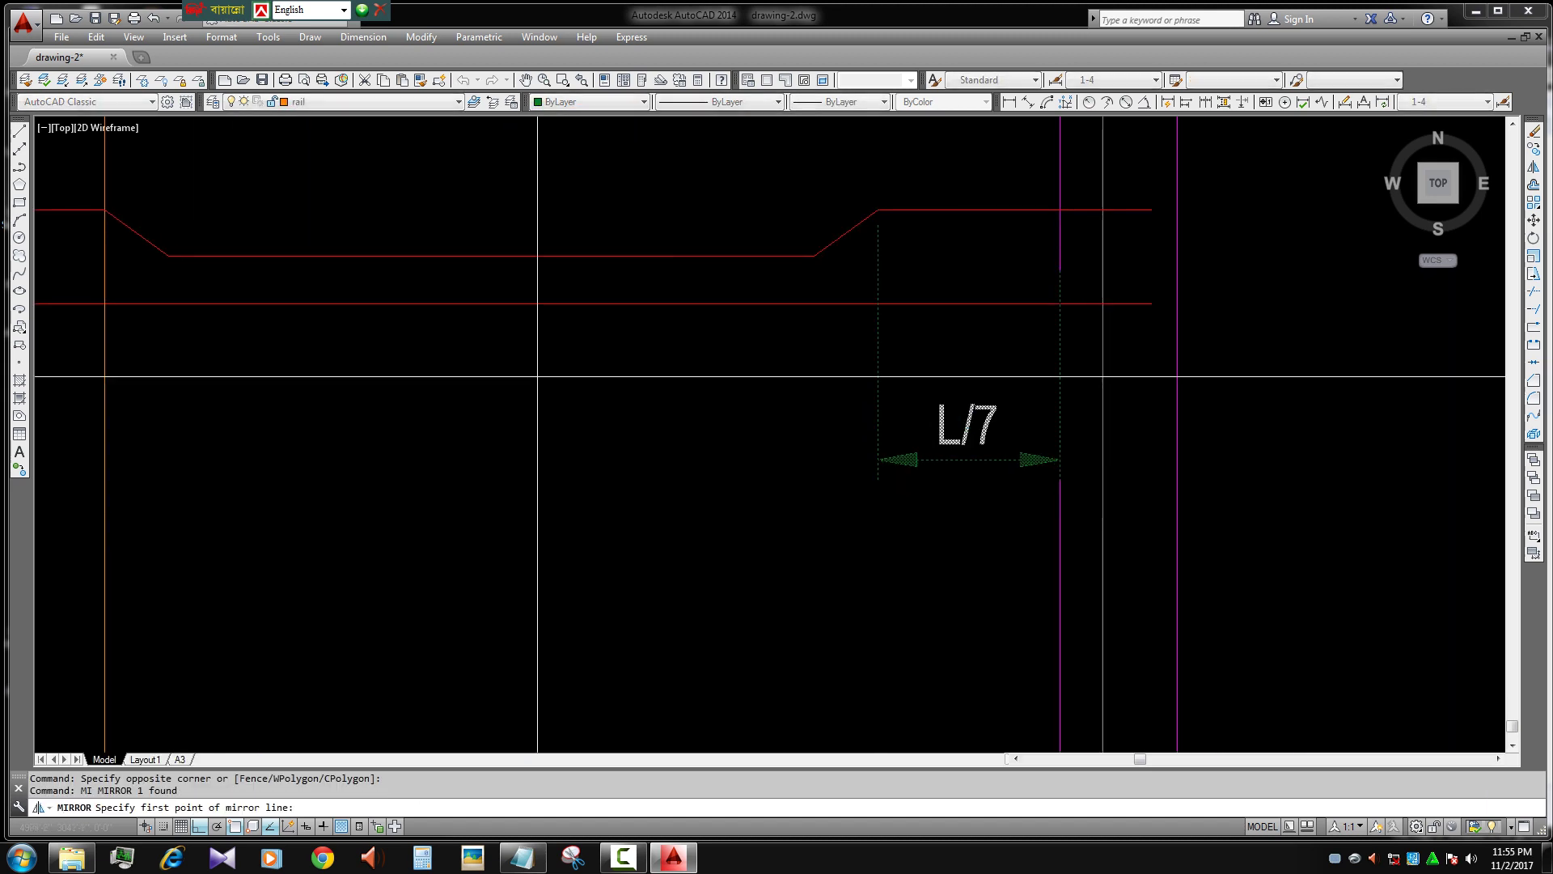
{"action": "left_click", "coordinate": [537, 415]}
{"action": "scroll", "coordinate": [534, 542], "scroll_direction": "down", "scroll_amount": 2}
- Move the copied dimension to the left support and snap its end to the left bend
{"action": "left_click", "coordinate": [548, 510]}
{"action": "middle_click_drag", "start_coordinate": [580, 544], "coordinate": [660, 608]}
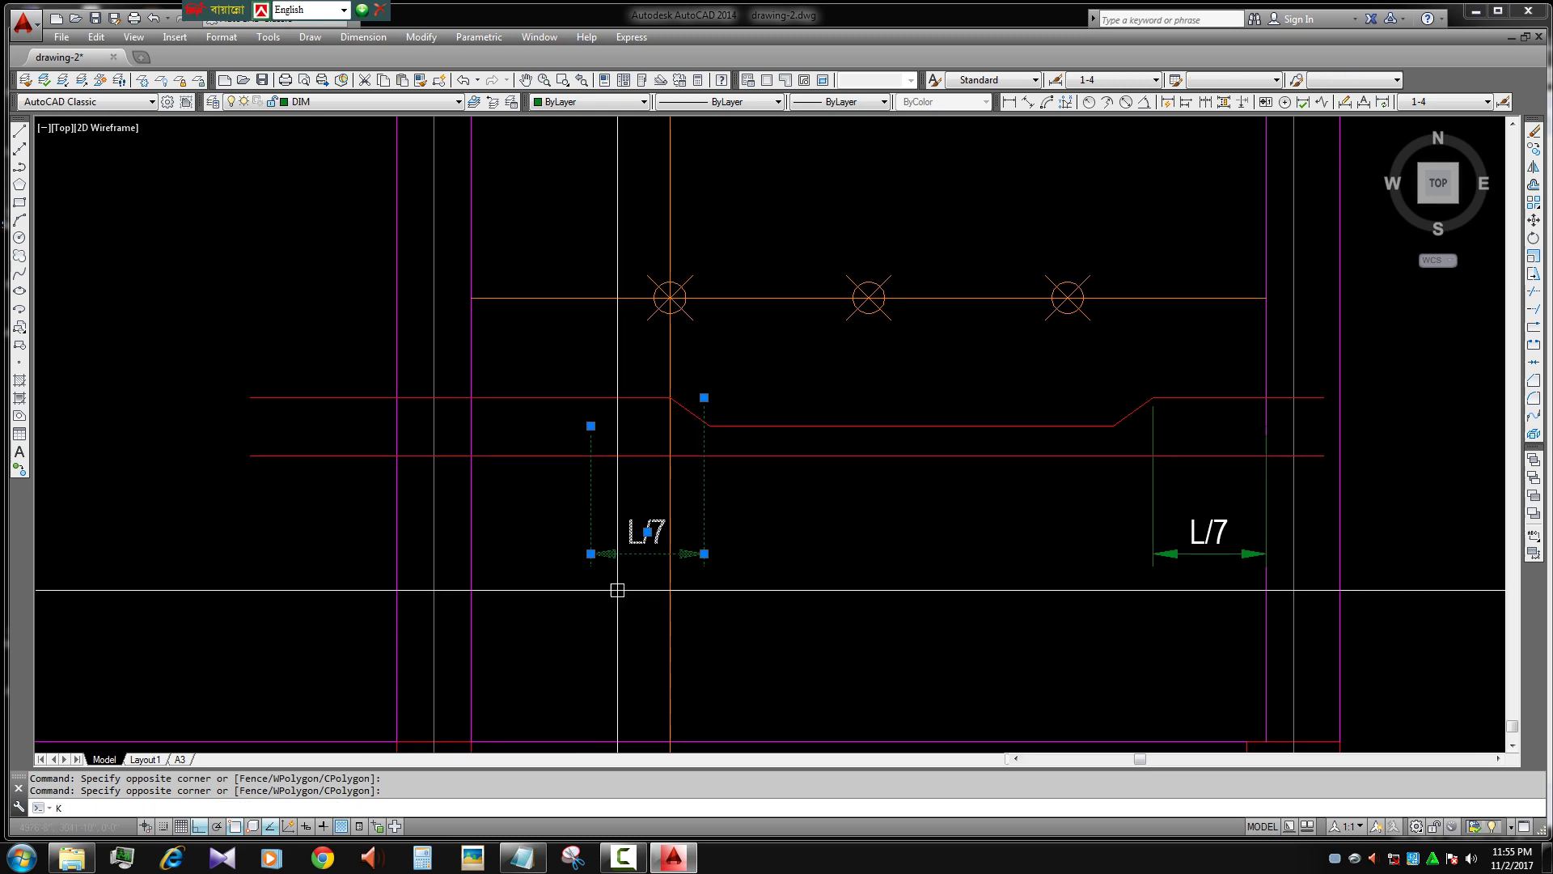
{"action": "type", "text": "m"}
{"action": "key", "text": "Return"}
{"action": "left_click", "coordinate": [628, 445]}
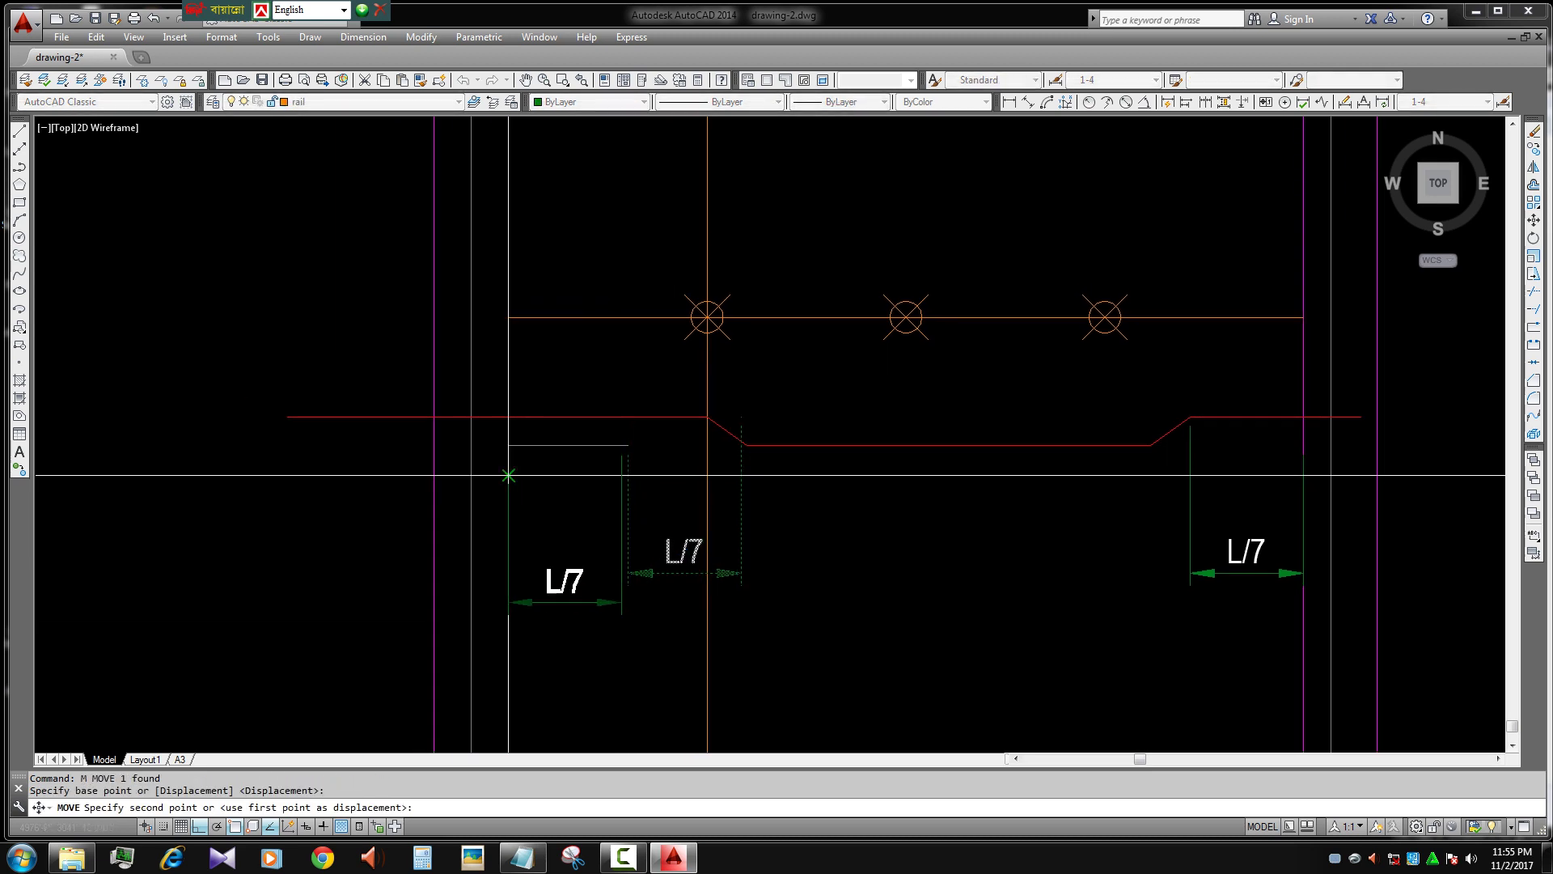
{"action": "left_click", "coordinate": [508, 474]}
{"action": "key", "text": "Escape"}
{"action": "left_click", "coordinate": [621, 446]}
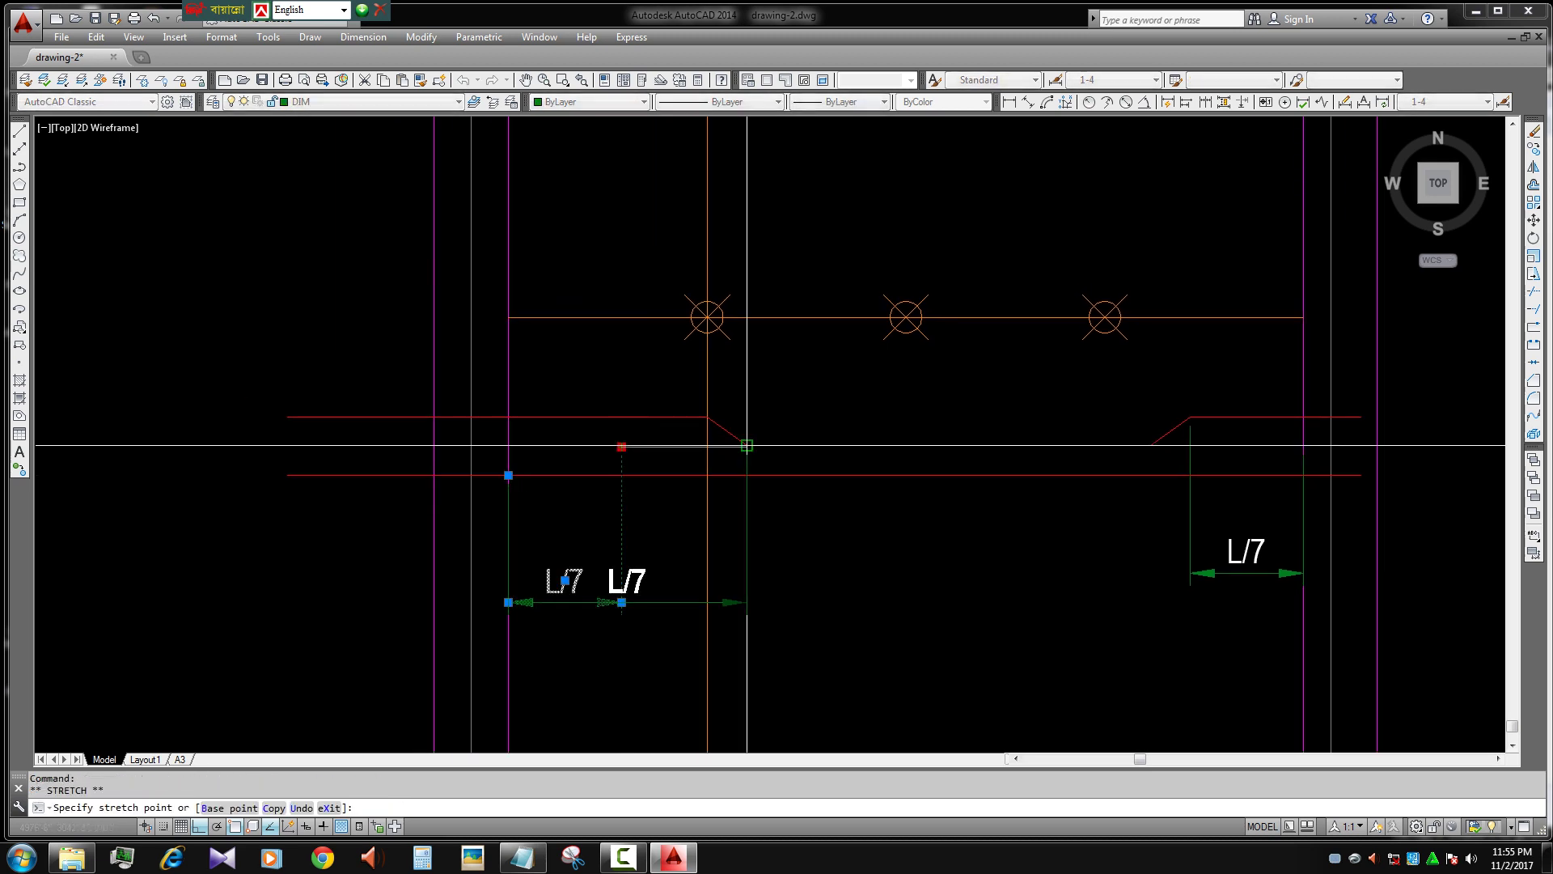
{"action": "left_click", "coordinate": [707, 417]}
- Raise the left dimension in line with the other and set its text to L/4
{"action": "left_click", "coordinate": [784, 565]}
{"action": "left_click", "coordinate": [520, 635]}
{"action": "type", "text": "s"}
{"action": "key", "text": "Return"}
{"action": "left_click", "coordinate": [657, 601]}
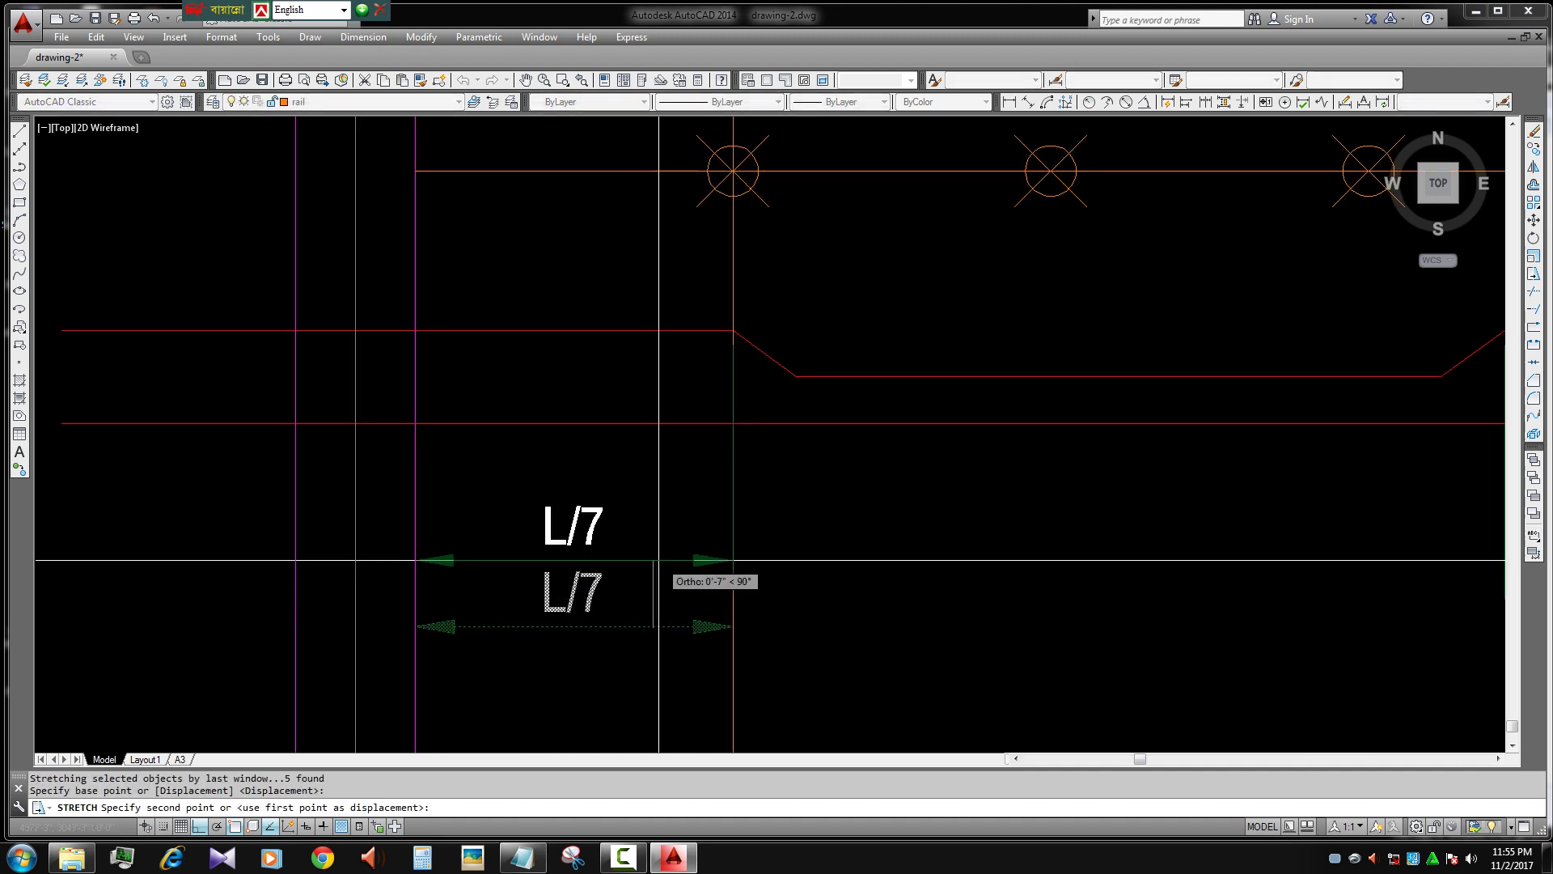
{"action": "left_click", "coordinate": [657, 571]}
{"action": "middle_click_drag", "start_coordinate": [657, 571], "coordinate": [691, 577]}
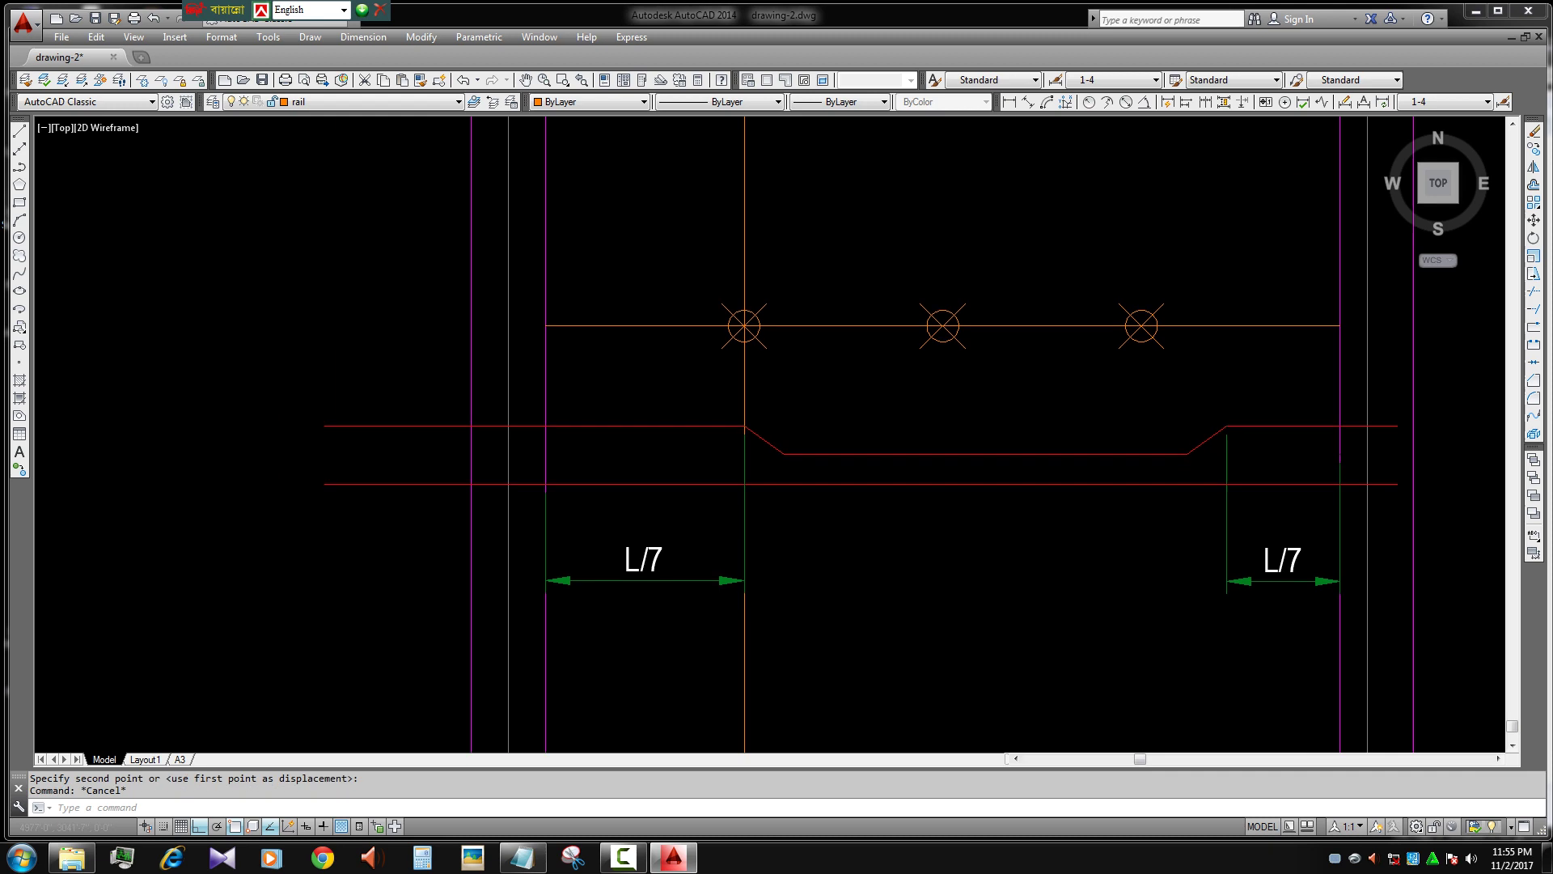
{"action": "double_click", "coordinate": [640, 556]}
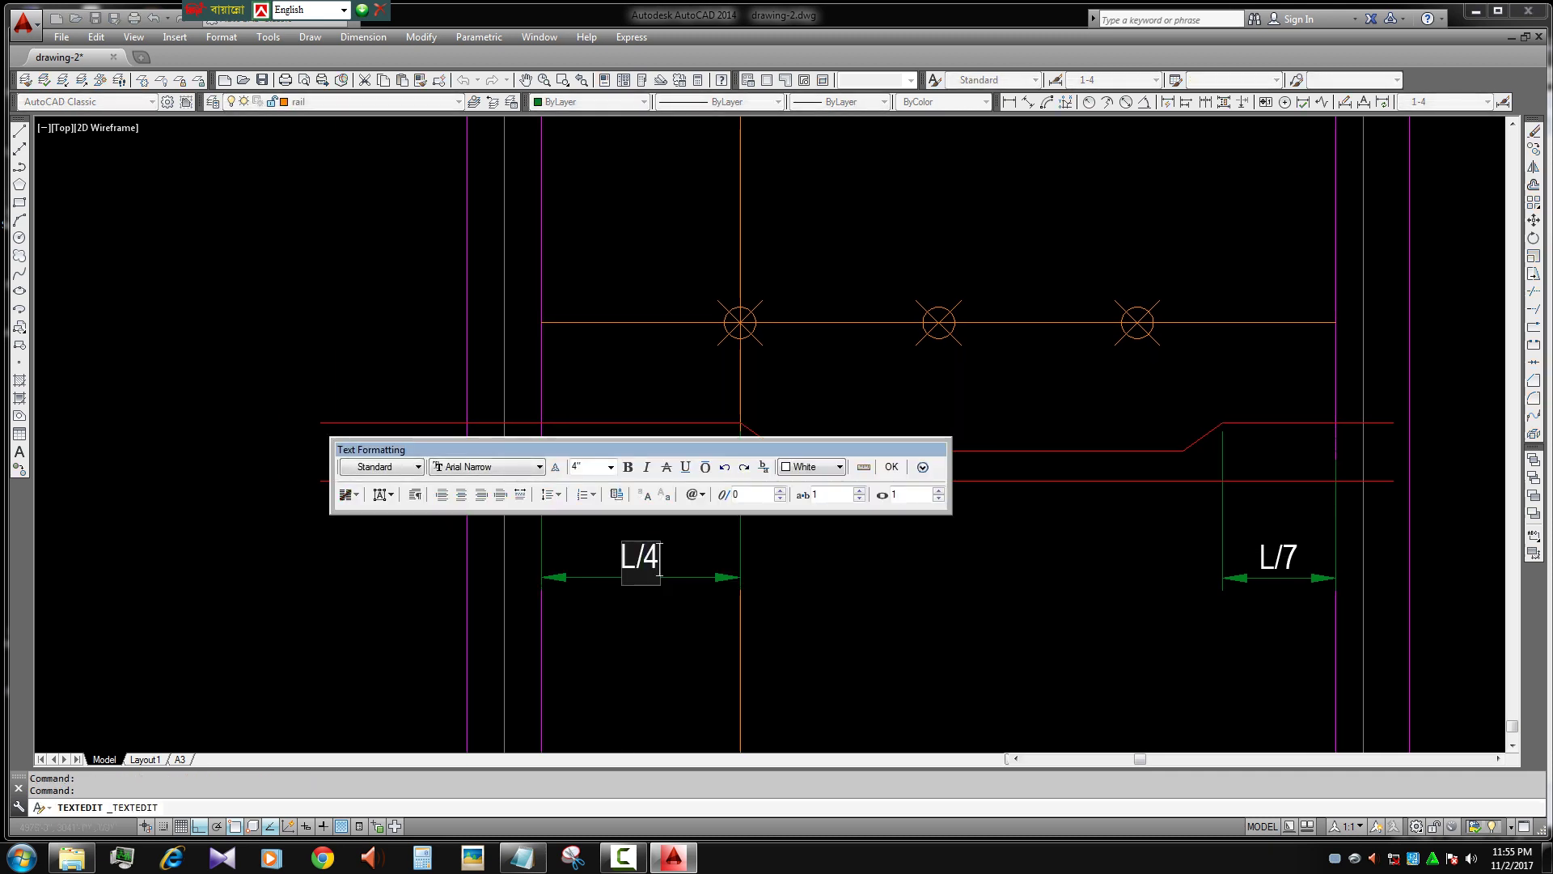
{"action": "left_click", "coordinate": [788, 635]}
- Delete the divided line with its three bar symbols and select the L/4 dimension
{"action": "scroll", "coordinate": [788, 634], "scroll_direction": "down", "scroll_amount": 2}
{"action": "left_click", "coordinate": [614, 509]}
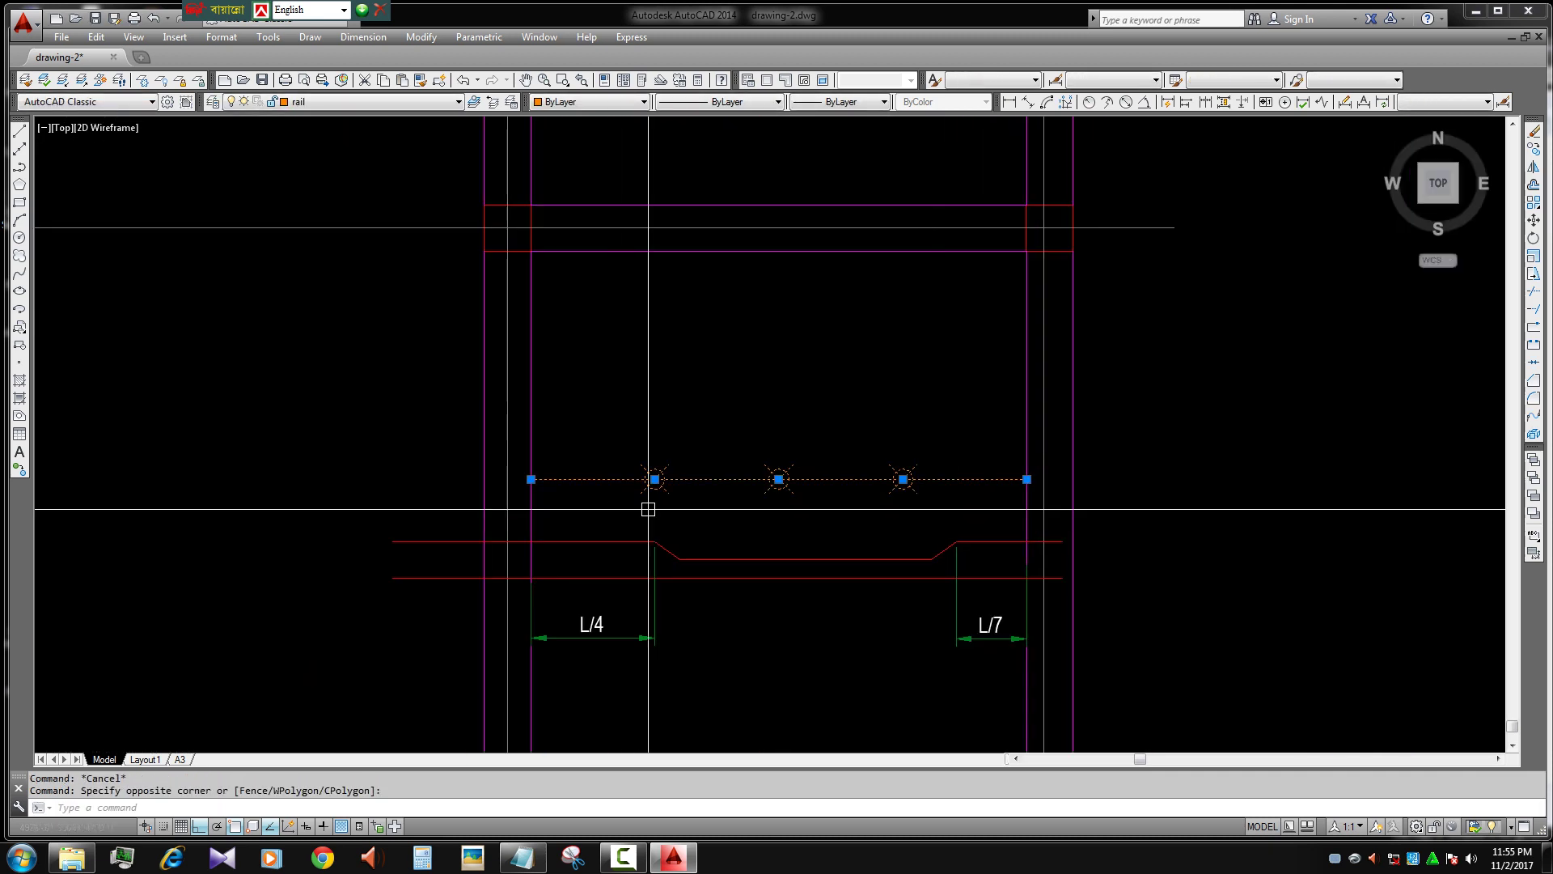
{"action": "key", "text": "Return"}
{"action": "scroll", "coordinate": [913, 482], "scroll_direction": "up", "scroll_amount": 5}
{"action": "left_click", "coordinate": [912, 482]}
{"action": "left_click", "coordinate": [950, 527]}
{"action": "type", "text": "mi"}
{"action": "key", "text": "Return"}
{"action": "left_click", "coordinate": [836, 478]}
- Mirror the L/4 dimension about the column centre, keeping the original
{"action": "left_click", "coordinate": [856, 551]}
{"action": "key", "text": "Return"}
{"action": "key", "text": "Escape"}
{"action": "key", "text": "Escape"}
{"action": "left_click", "coordinate": [920, 381]}
{"action": "scroll", "coordinate": [909, 410], "scroll_direction": "down", "scroll_amount": 2}
{"action": "scroll", "coordinate": [930, 421], "scroll_direction": "up", "scroll_amount": 2}
- Select the bar's right end with its L/7 dimension, then clear it and pan to the next bay
{"action": "left_click", "coordinate": [939, 402]}
{"action": "left_click", "coordinate": [933, 575]}
{"action": "left_click", "coordinate": [1092, 485]}
{"action": "middle_click_drag", "start_coordinate": [705, 593], "coordinate": [863, 528]}
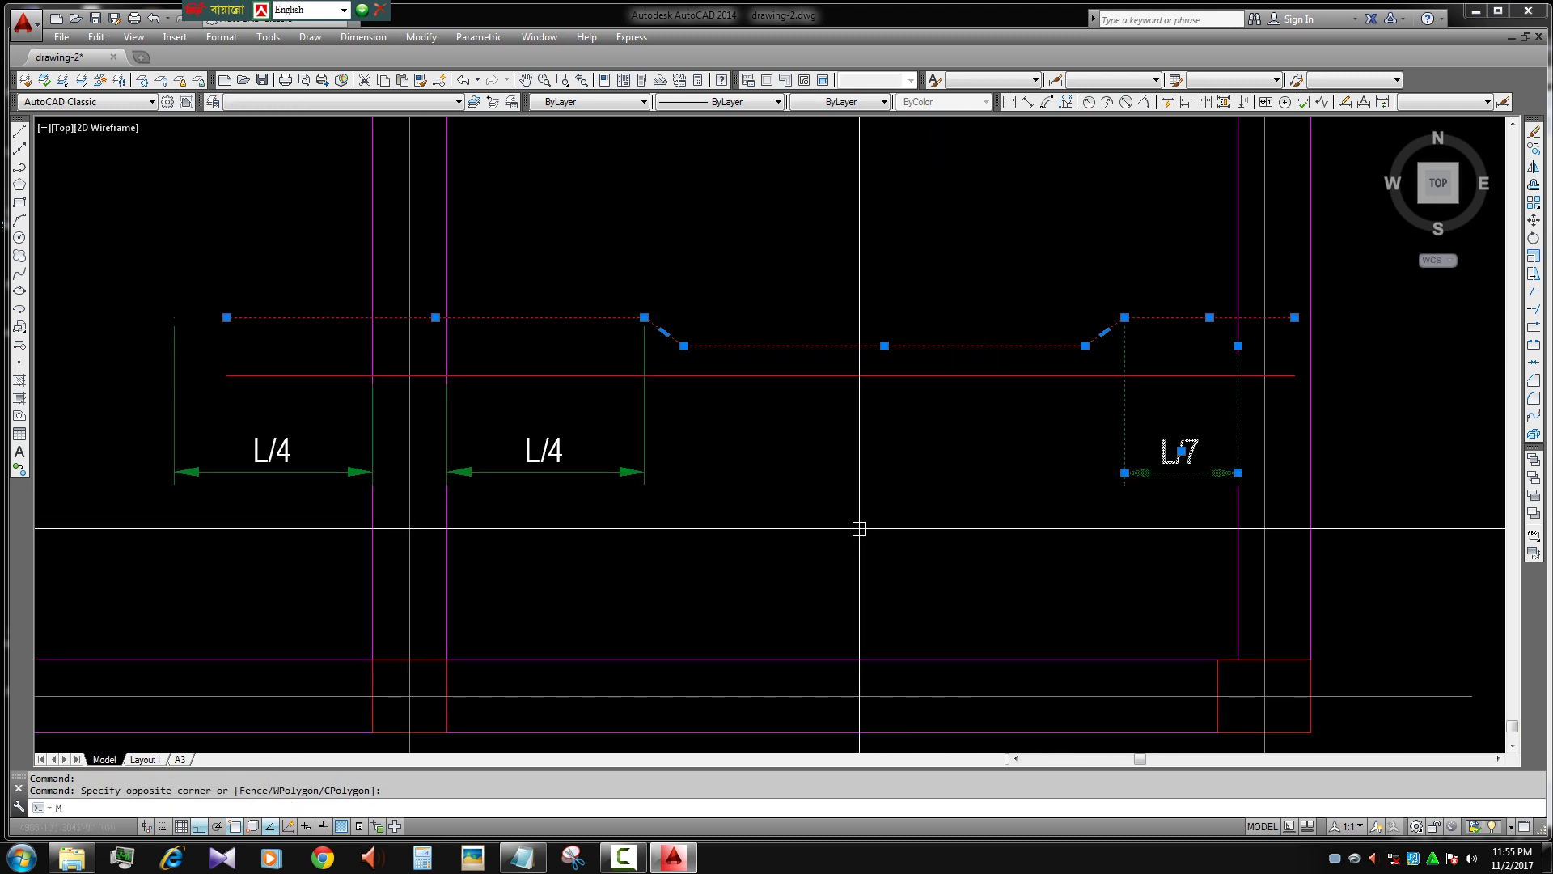
{"action": "key", "text": "Return"}
{"action": "key", "text": "Escape"}
{"action": "key", "text": "Escape"}
{"action": "scroll", "coordinate": [791, 458], "scroll_direction": "down", "scroll_amount": 4}
{"action": "scroll", "coordinate": [890, 425], "scroll_direction": "up", "scroll_amount": 2}
{"action": "scroll", "coordinate": [890, 425], "scroll_direction": "up", "scroll_amount": 2}
{"action": "middle_click_drag", "start_coordinate": [527, 458], "coordinate": [694, 437]}
{"action": "scroll", "coordinate": [541, 416], "scroll_direction": "down", "scroll_amount": 2}
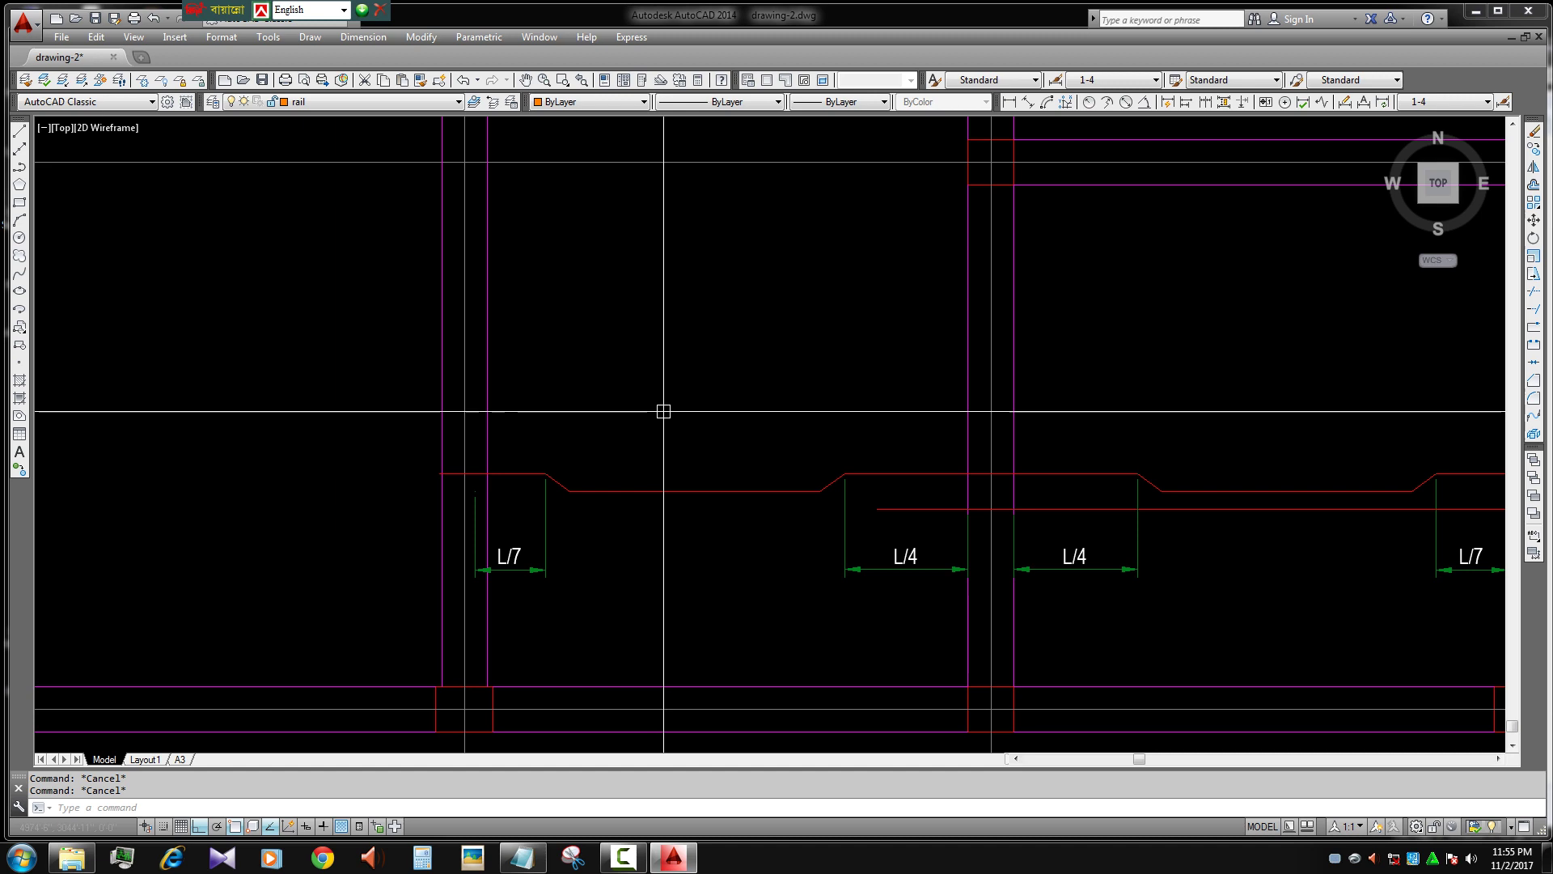
- Draw a line across the next bay from the left column to the right column
{"action": "type", "text": "l"}
{"action": "key", "text": "Return"}
{"action": "left_click", "coordinate": [968, 372]}
{"action": "left_click", "coordinate": [488, 373]}
{"action": "key", "text": "Escape"}
{"action": "key", "text": "Escape"}
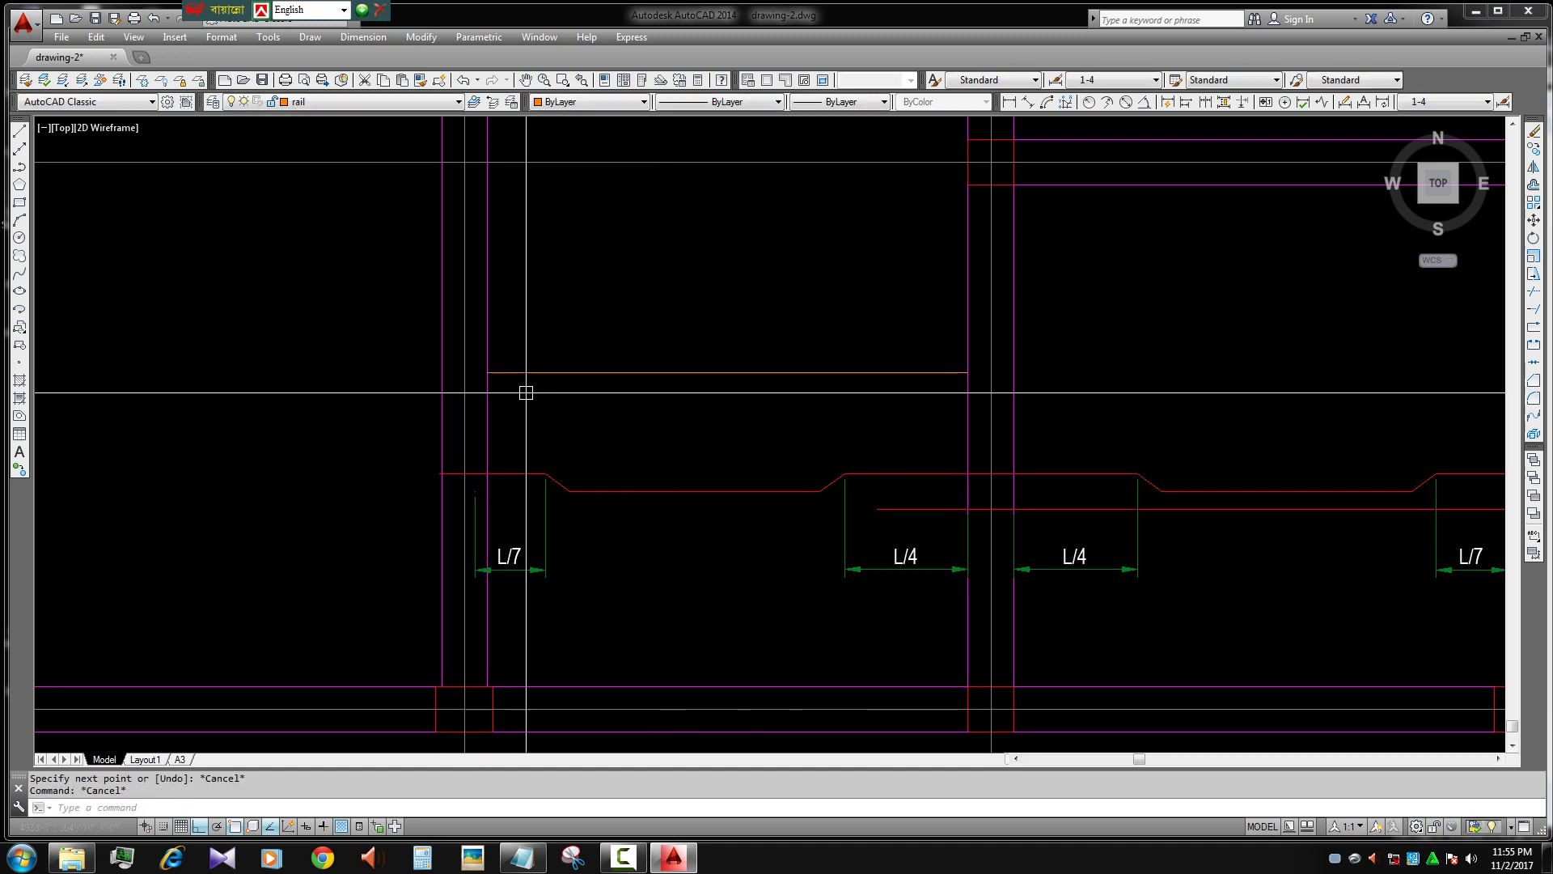
- Divide the new line into 4 equal parts
{"action": "type", "text": "iv"}
{"action": "key", "text": "Return"}
{"action": "left_click", "coordinate": [537, 372]}
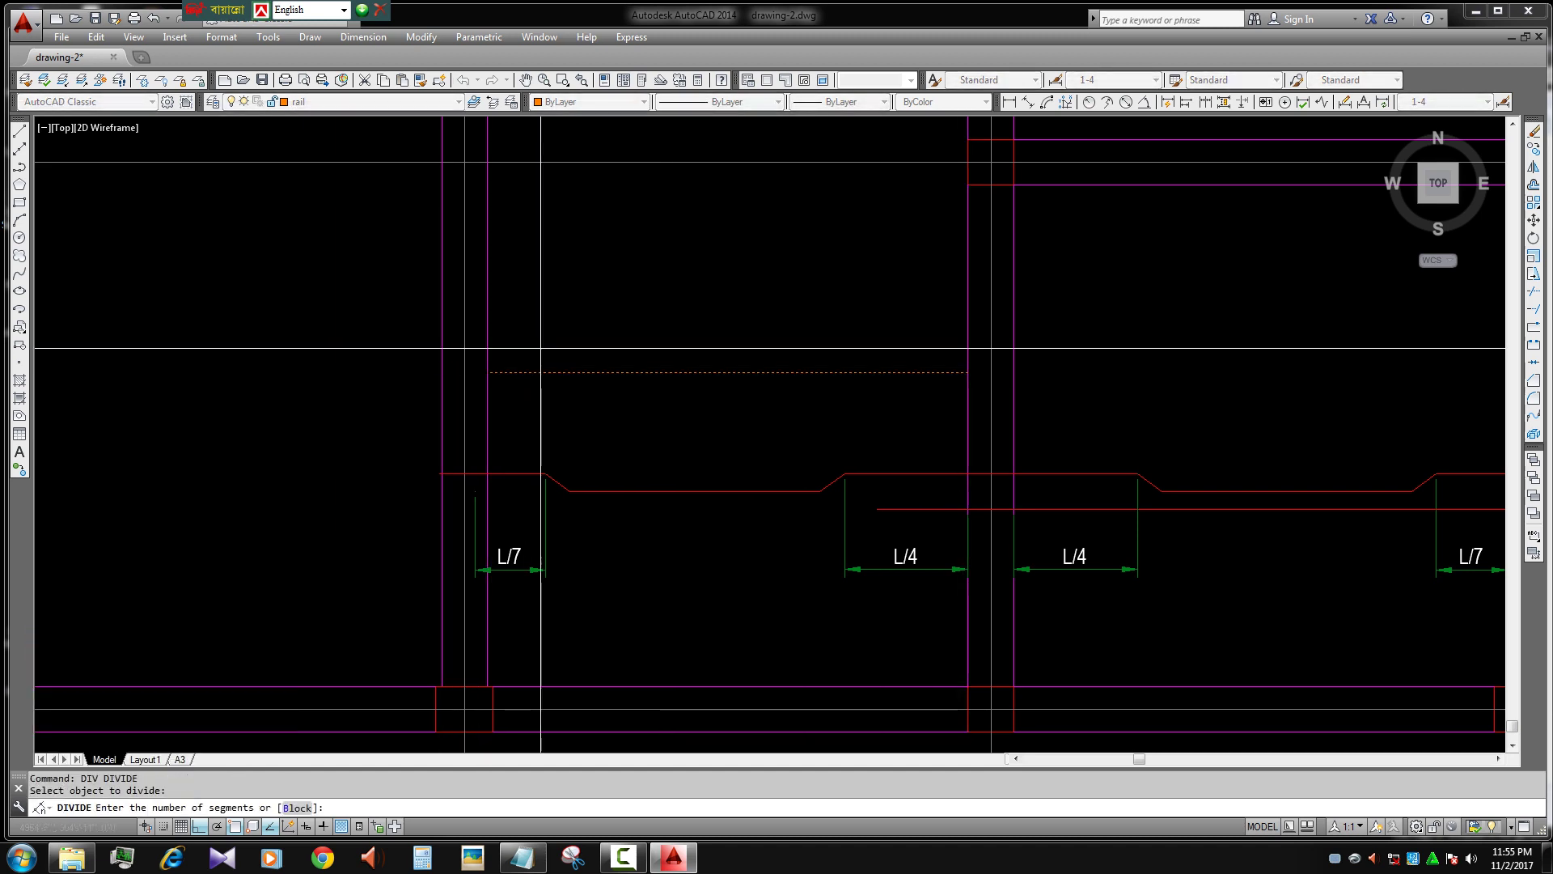
{"action": "type", "text": "4"}
{"action": "key", "text": "Escape"}
- Stretch the bar's end crank and its L/7 dimension to the quarter-span point
{"action": "key", "text": "Return"}
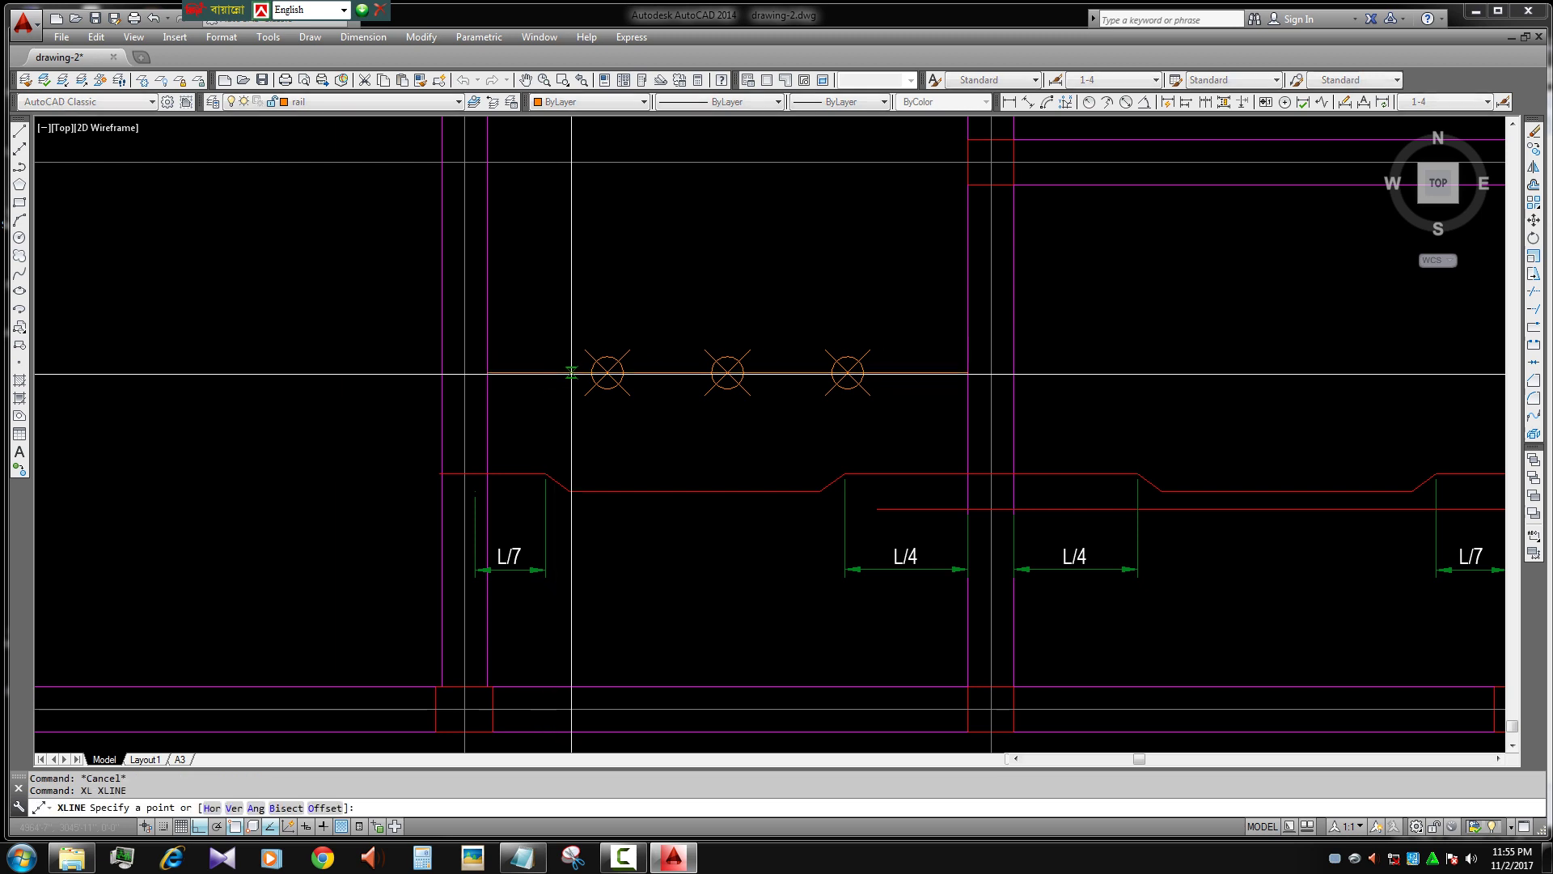
{"action": "left_click", "coordinate": [575, 451]}
{"action": "left_click", "coordinate": [517, 623]}
{"action": "key", "text": "Return"}
{"action": "left_click", "coordinate": [545, 529]}
{"action": "left_click", "coordinate": [607, 529]}
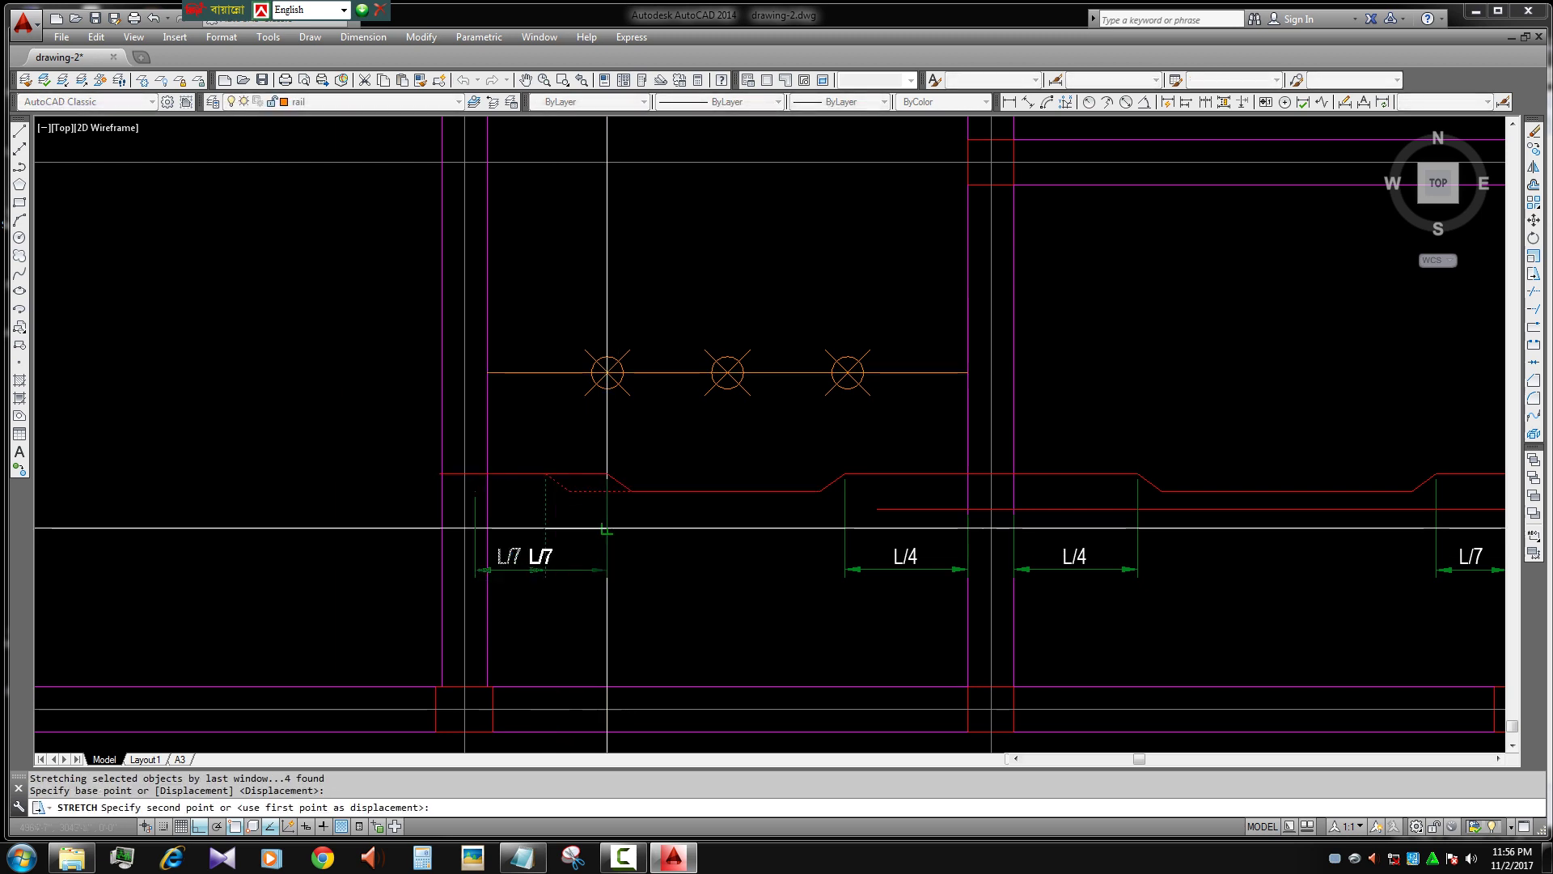
{"action": "middle_click_drag", "start_coordinate": [607, 528], "coordinate": [659, 484]}
- Open the L/7 dimension text, then try moving the red bar's end point and cancel
{"action": "left_click", "coordinate": [545, 453]}
{"action": "double_click", "coordinate": [596, 511]}
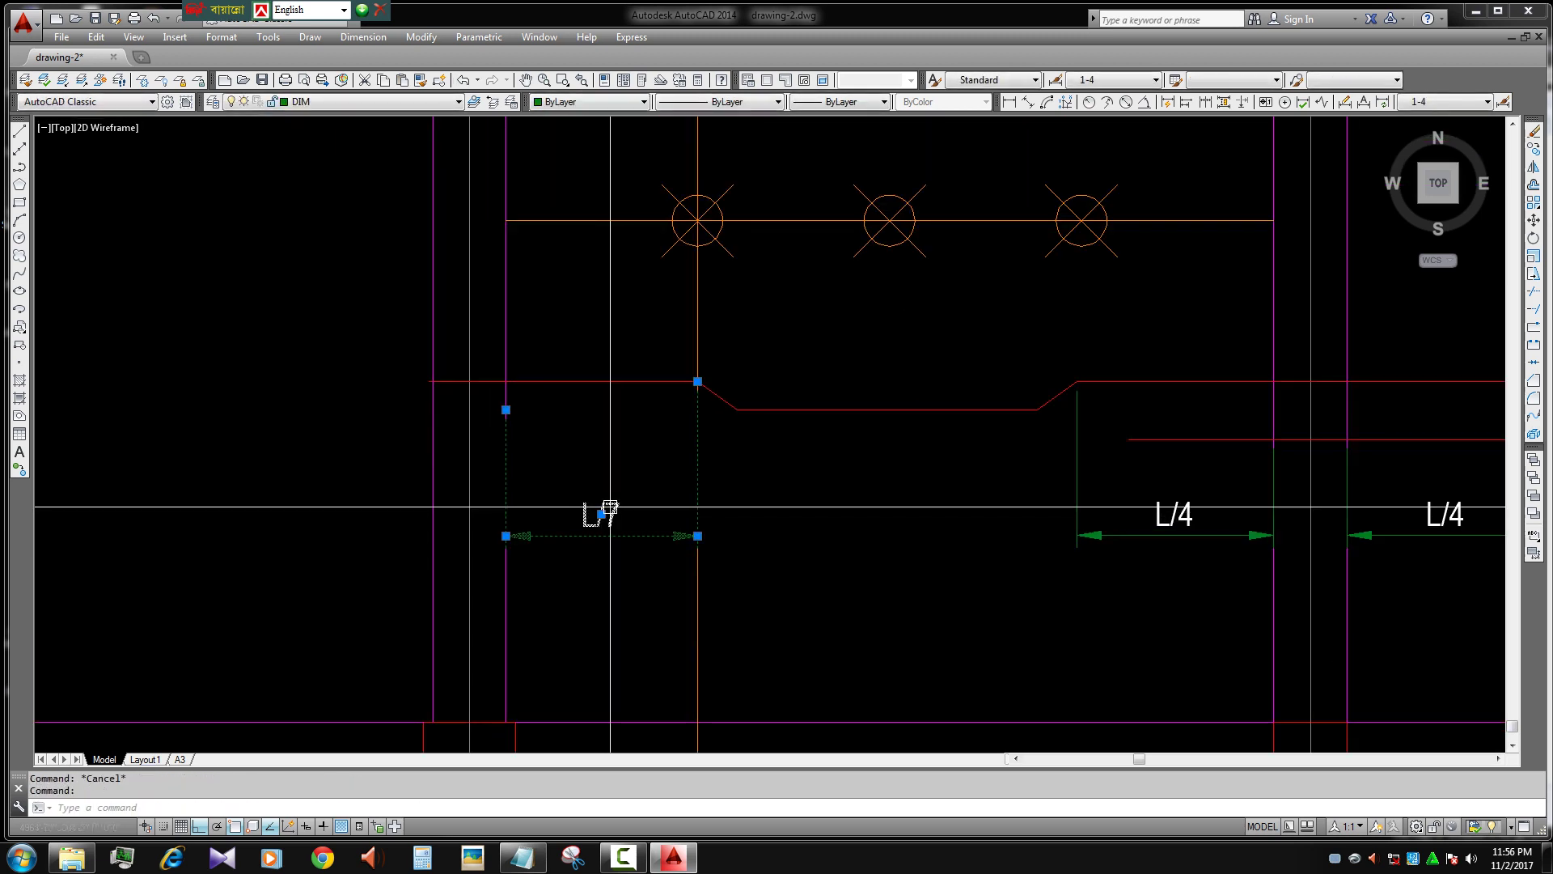
{"action": "type", "text": "4"}
{"action": "left_click", "coordinate": [663, 582]}
{"action": "left_click", "coordinate": [946, 449]}
{"action": "middle_click_drag", "start_coordinate": [728, 491], "coordinate": [910, 502]}
{"action": "scroll", "coordinate": [374, 461], "scroll_direction": "up", "scroll_amount": 3}
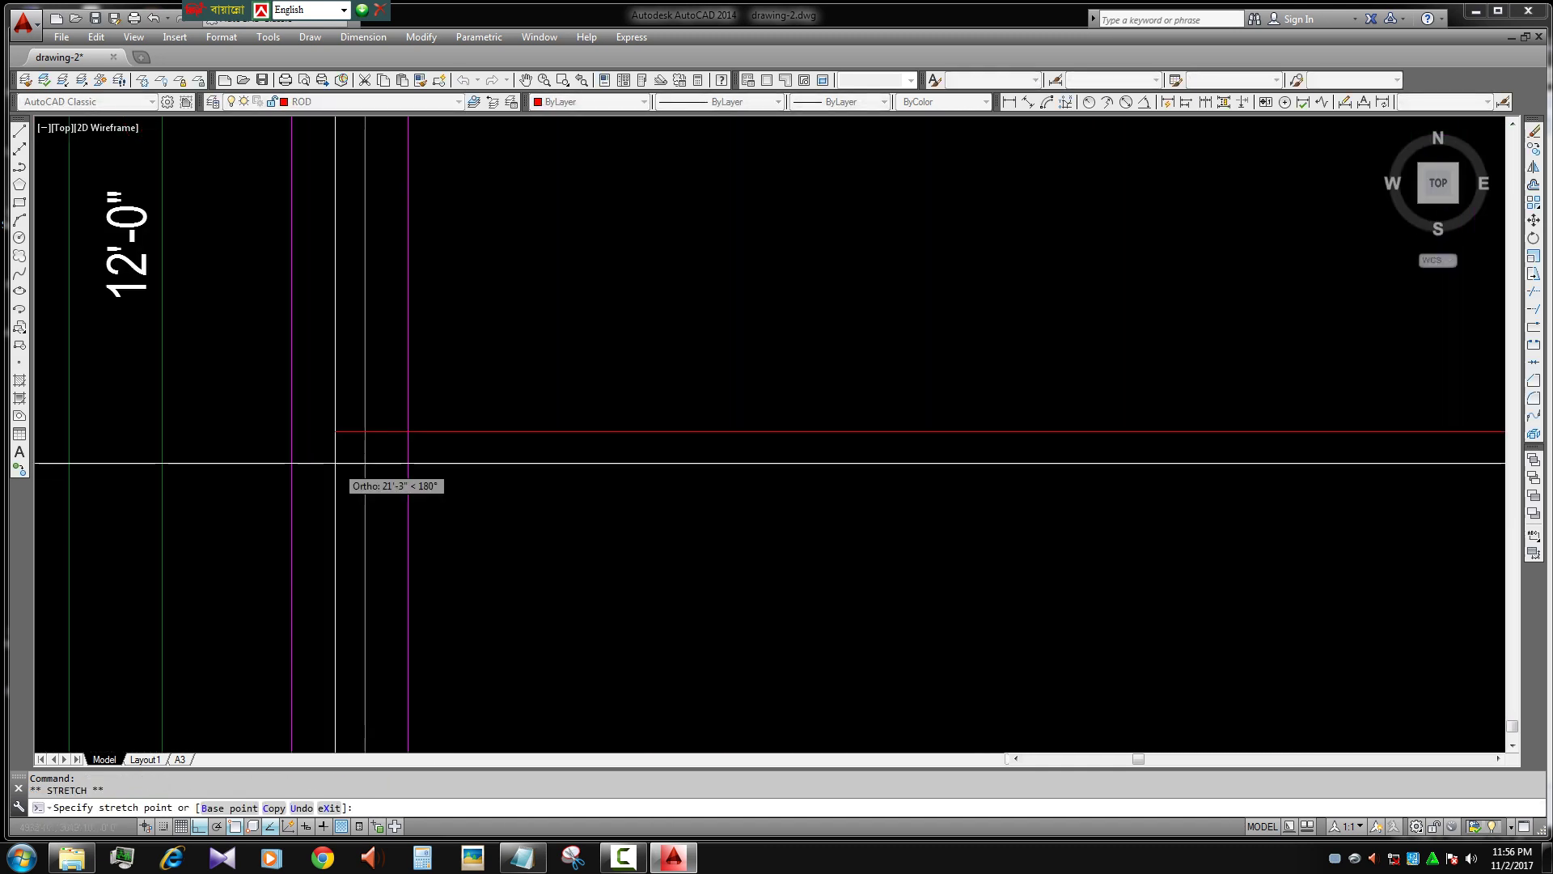
{"action": "scroll", "coordinate": [375, 461], "scroll_direction": "down", "scroll_amount": 3}
{"action": "key", "text": "Escape"}
- Select the bar and middle L/4 dimension around the middle support, then clear the selection
{"action": "scroll", "coordinate": [804, 496], "scroll_direction": "down", "scroll_amount": 2}
{"action": "scroll", "coordinate": [738, 474], "scroll_direction": "up", "scroll_amount": 2}
{"action": "scroll", "coordinate": [770, 498], "scroll_direction": "down", "scroll_amount": 2}
{"action": "scroll", "coordinate": [769, 498], "scroll_direction": "up", "scroll_amount": 2}
{"action": "key", "text": "Escape"}
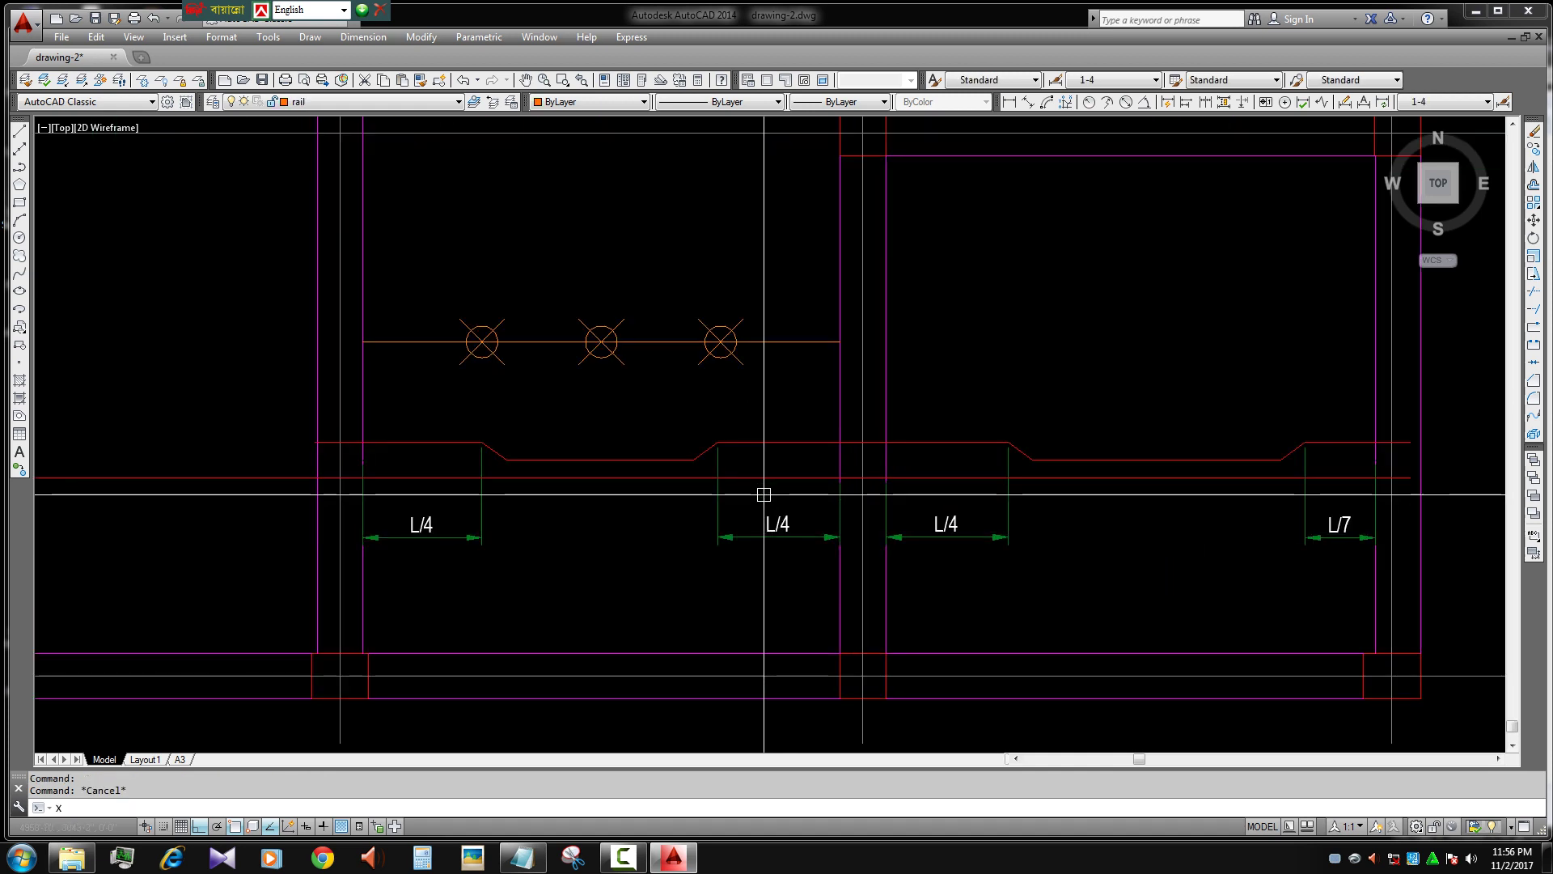
{"action": "left_click", "coordinate": [739, 410]}
{"action": "scroll", "coordinate": [740, 410], "scroll_direction": "up", "scroll_amount": 2}
{"action": "left_click", "coordinate": [705, 596]}
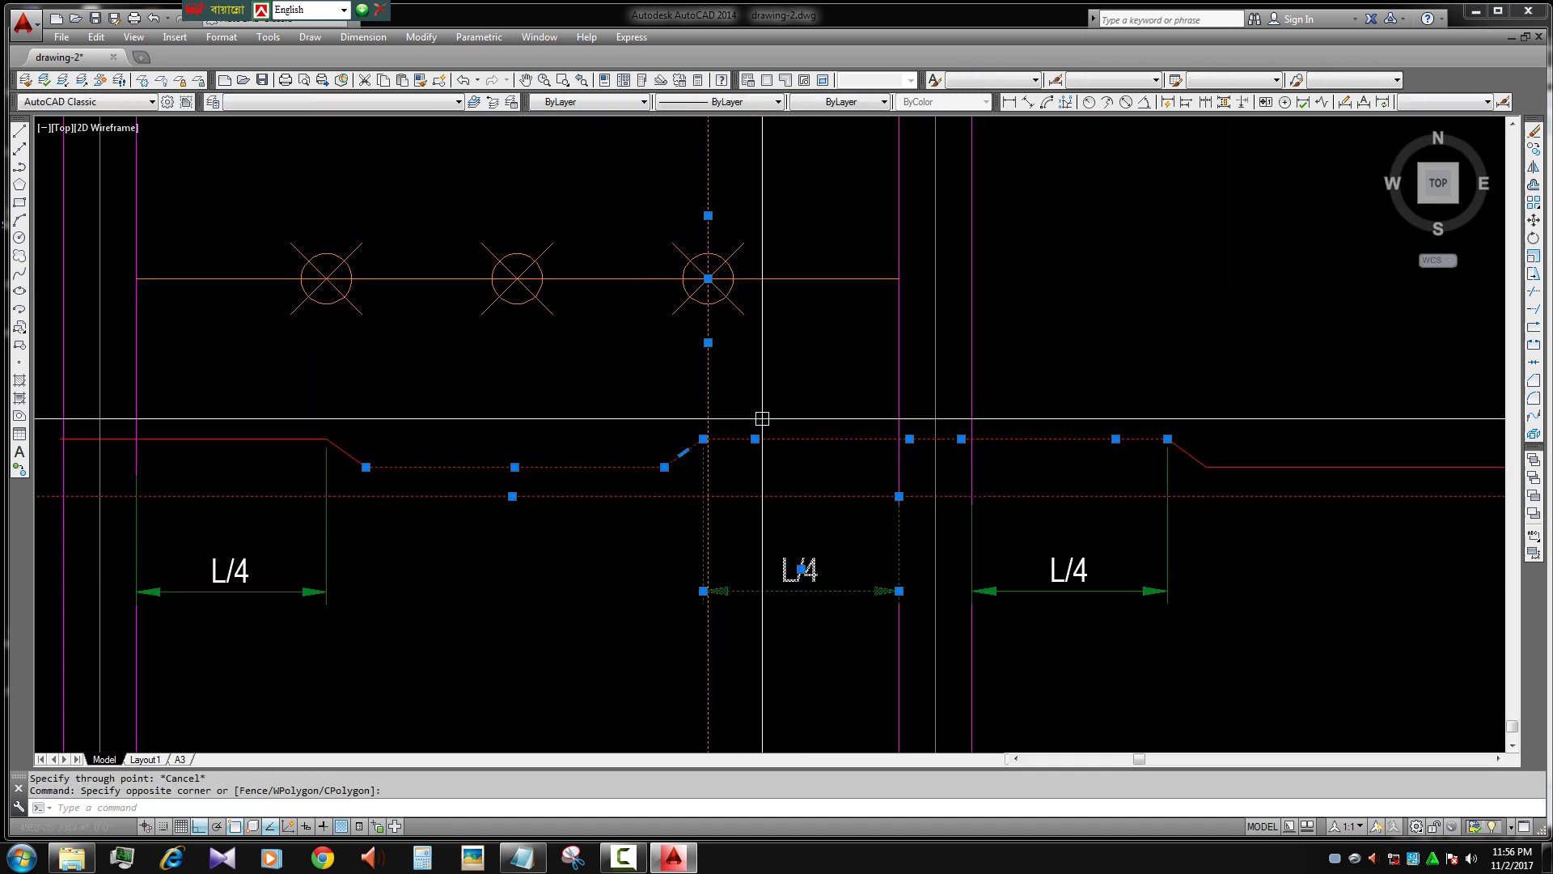
{"action": "key", "text": "Escape"}
- Erase a stray object, then begin selecting the cranked bar in the right bay
{"action": "scroll", "coordinate": [761, 536], "scroll_direction": "down", "scroll_amount": 2}
{"action": "middle_click_drag", "start_coordinate": [682, 653], "coordinate": [717, 606]}
{"action": "type", "text": "E"}
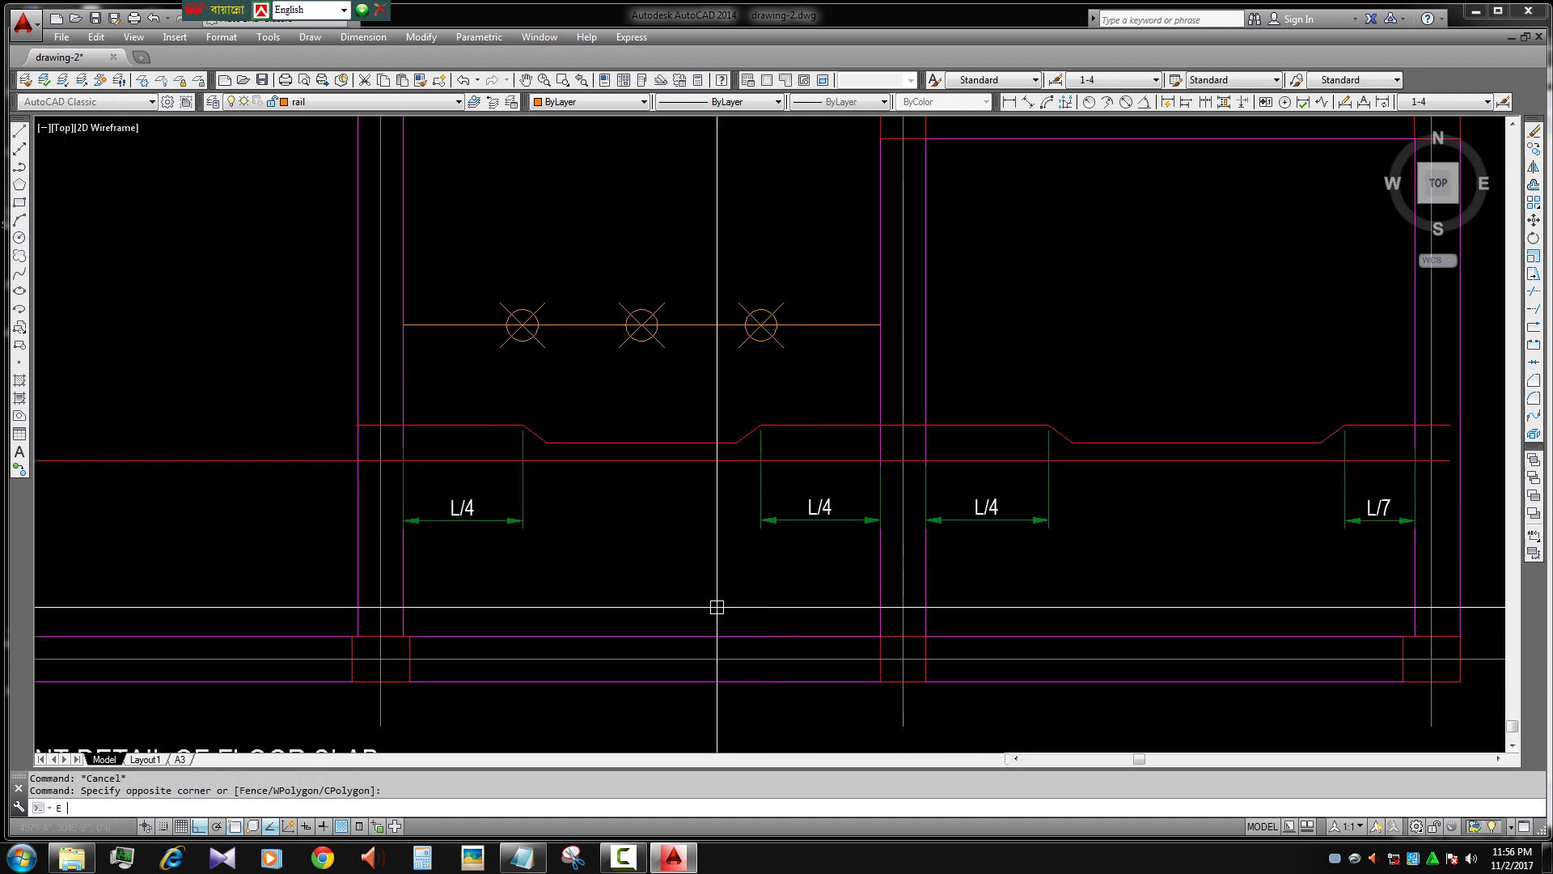
{"action": "key", "text": "Return"}
{"action": "left_click", "coordinate": [717, 607]}
{"action": "key", "text": "Escape"}
{"action": "middle_click_drag", "start_coordinate": [645, 567], "coordinate": [794, 542]}
{"action": "left_click", "coordinate": [894, 411]}
{"action": "left_click", "coordinate": [991, 440]}
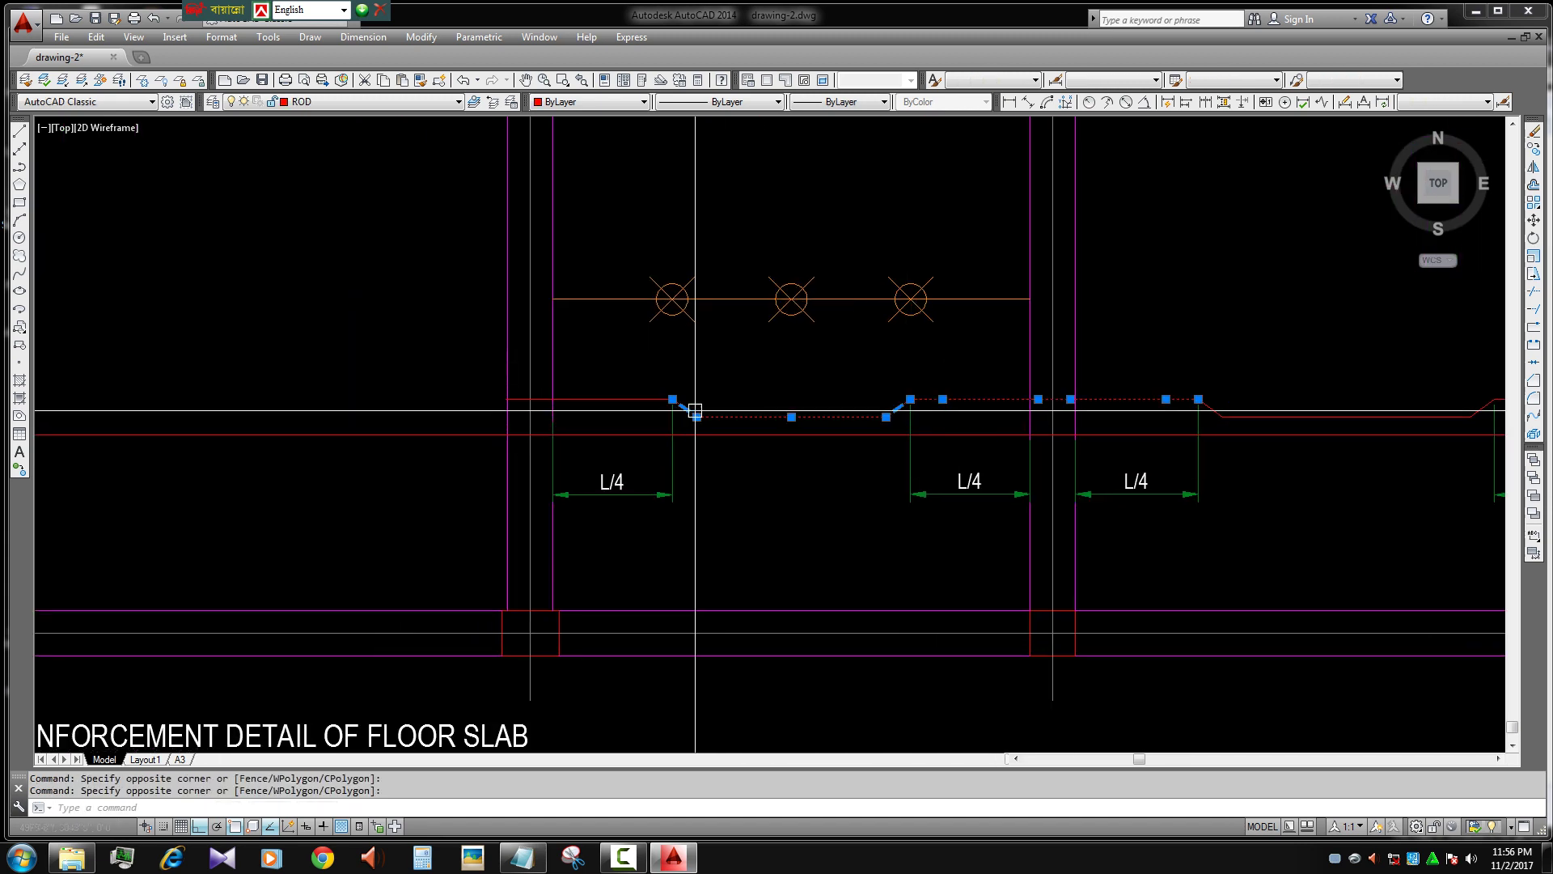
- Select the bar, symbols and dimensions and start a mirror, then abandon it
{"action": "left_click", "coordinate": [644, 550]}
{"action": "scroll", "coordinate": [647, 550], "scroll_direction": "down", "scroll_amount": 4}
{"action": "type", "text": "MI"}
{"action": "key", "text": "Return"}
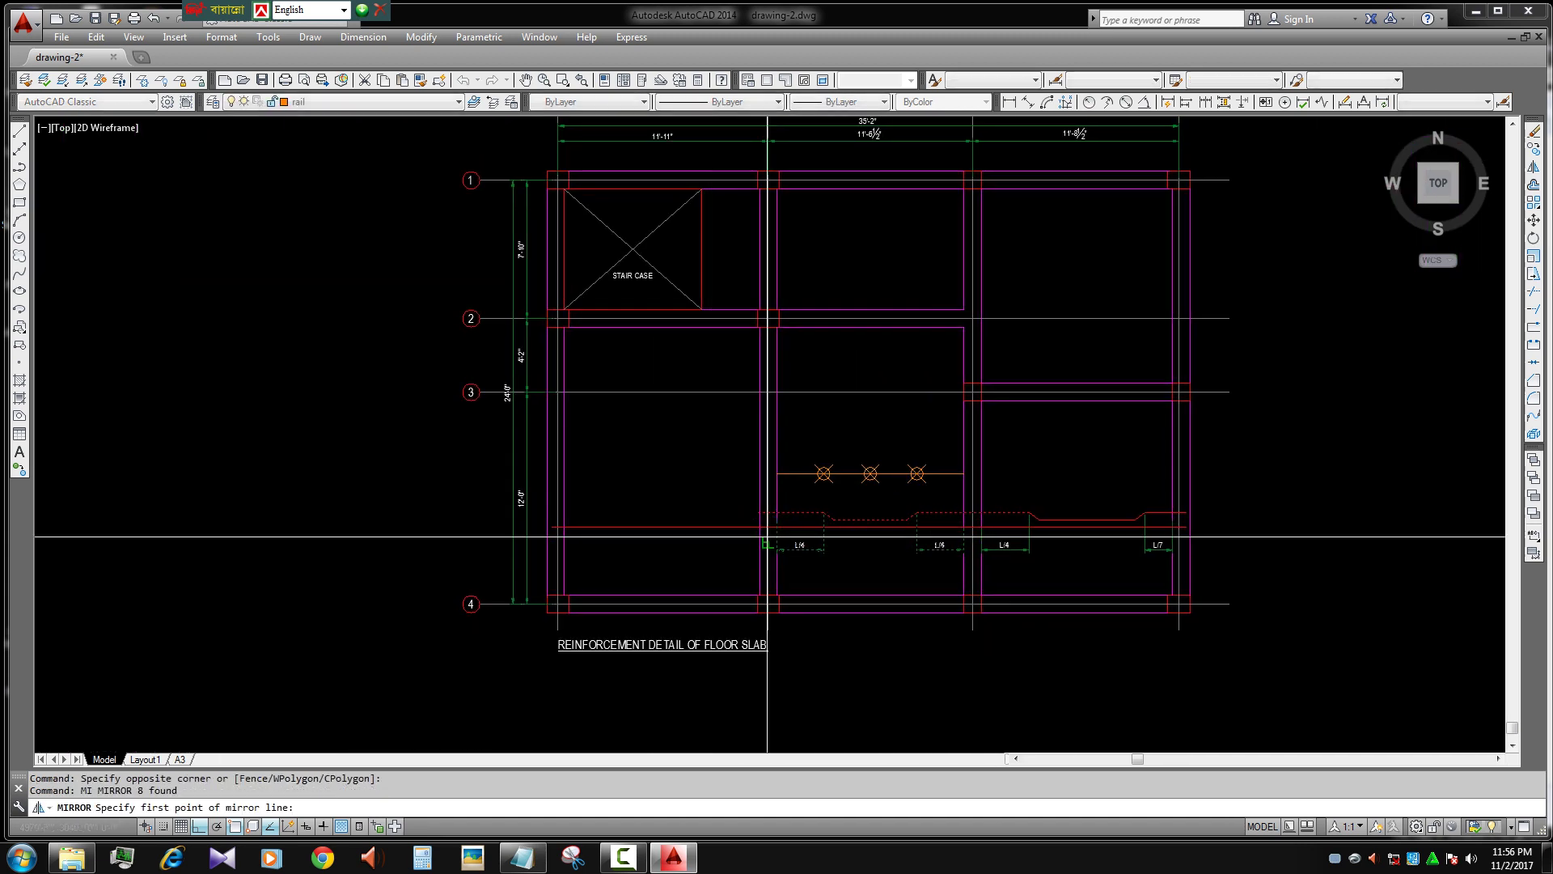
{"action": "scroll", "coordinate": [737, 552], "scroll_direction": "up", "scroll_amount": 3}
{"action": "left_click", "coordinate": [737, 606]}
{"action": "key", "text": "Escape"}
- Draw a guide line across the lower-left bay between the beams
{"action": "middle_click_drag", "start_coordinate": [737, 460], "coordinate": [822, 517]}
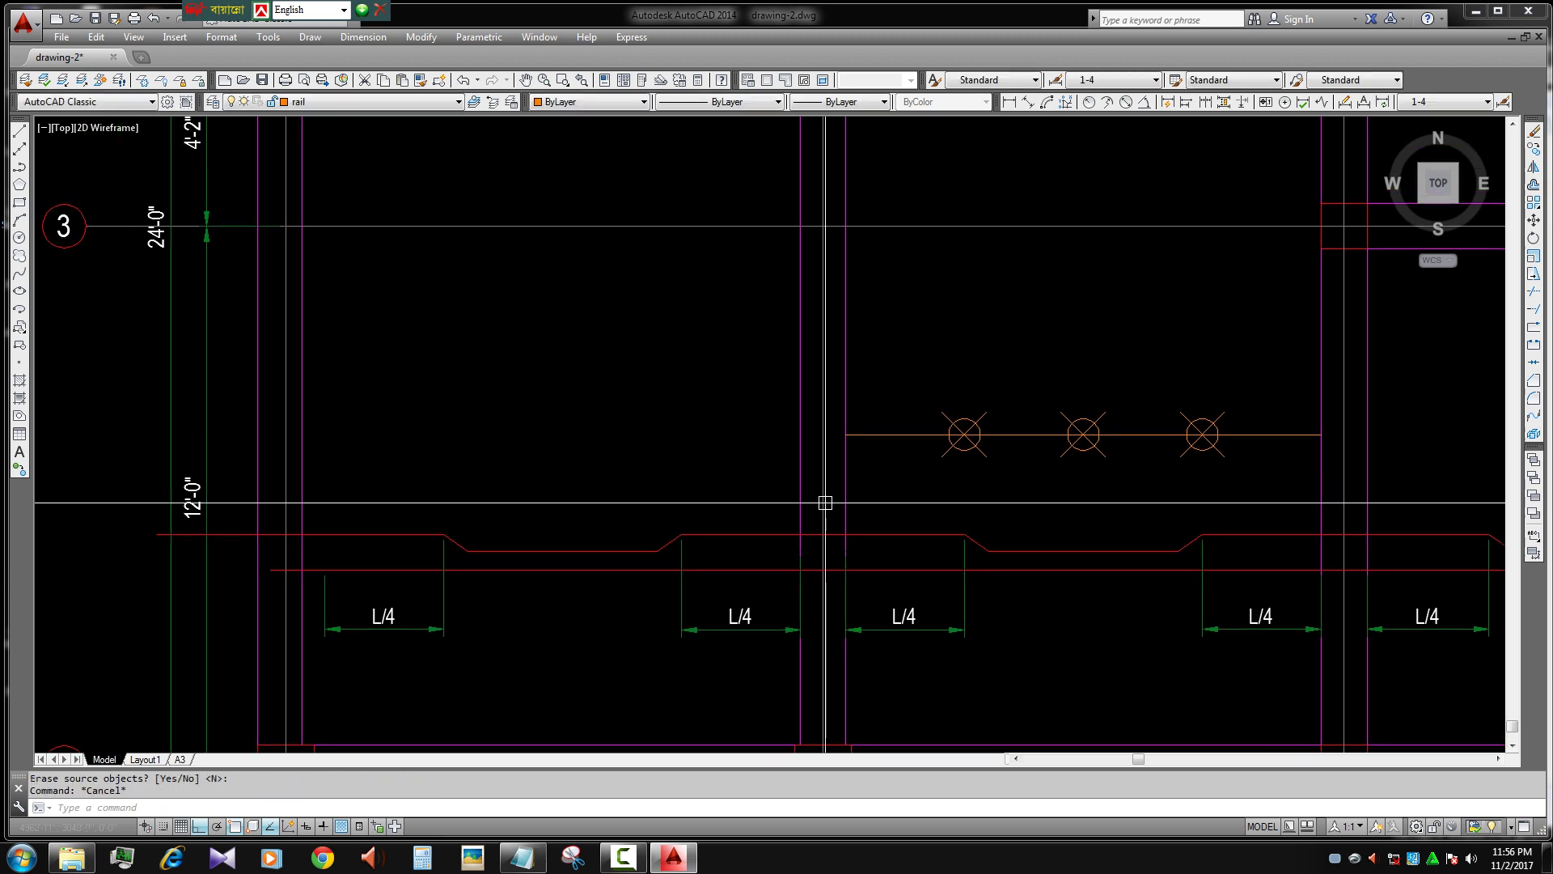
{"action": "key", "text": "l"}
{"action": "key", "text": "Return"}
{"action": "left_click", "coordinate": [800, 432]}
{"action": "left_click", "coordinate": [304, 461]}
{"action": "key", "text": "Escape"}
- Divide the guide line into four equal parts
{"action": "type", "text": "D"}
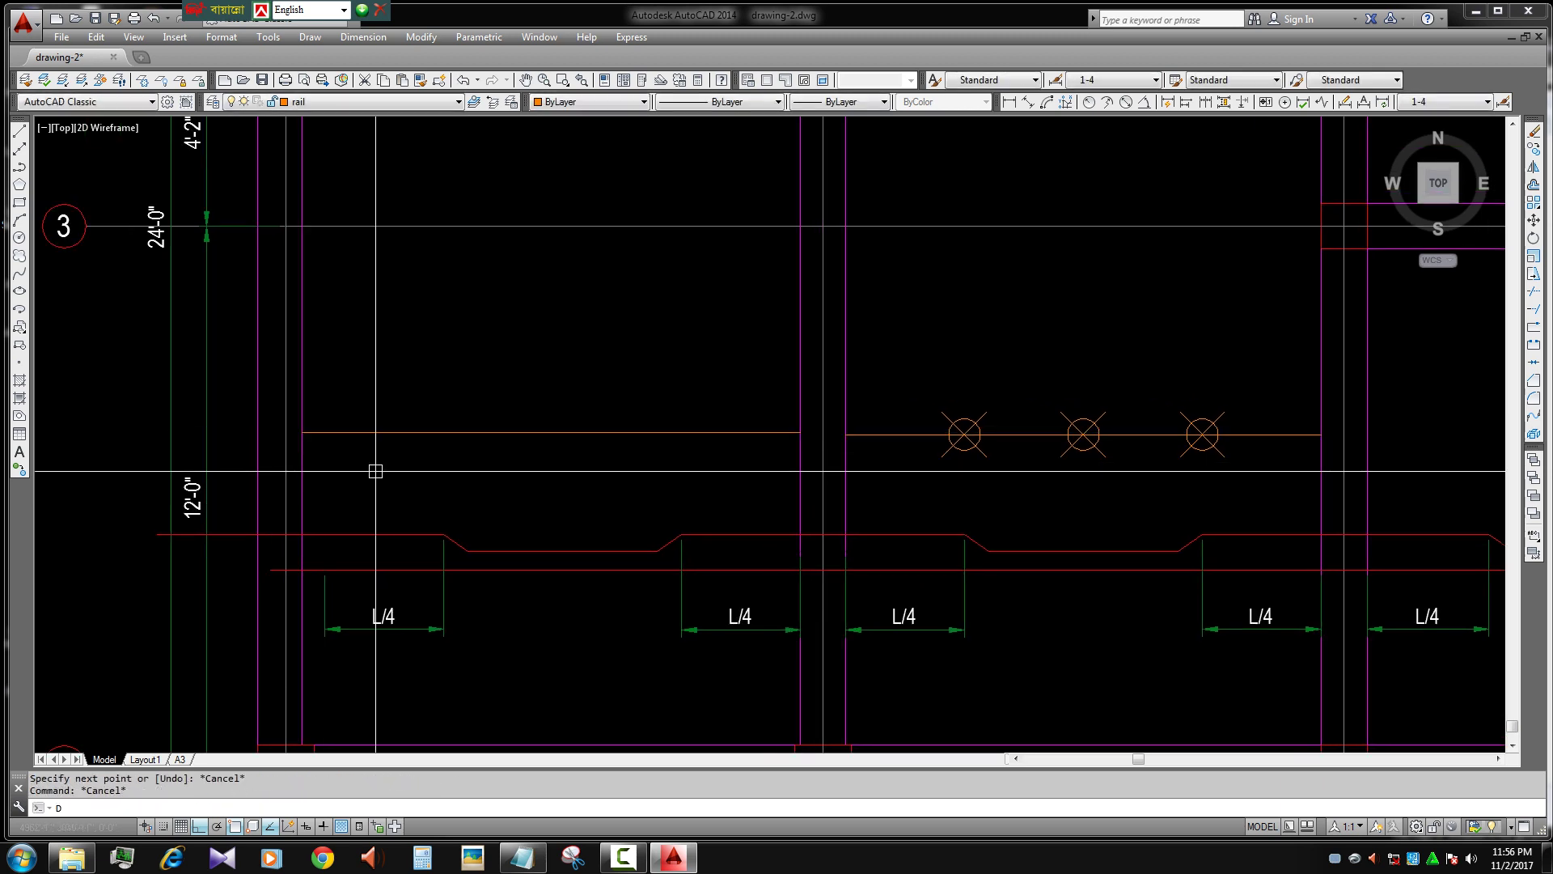
{"action": "type", "text": "IV"}
{"action": "key", "text": "Return"}
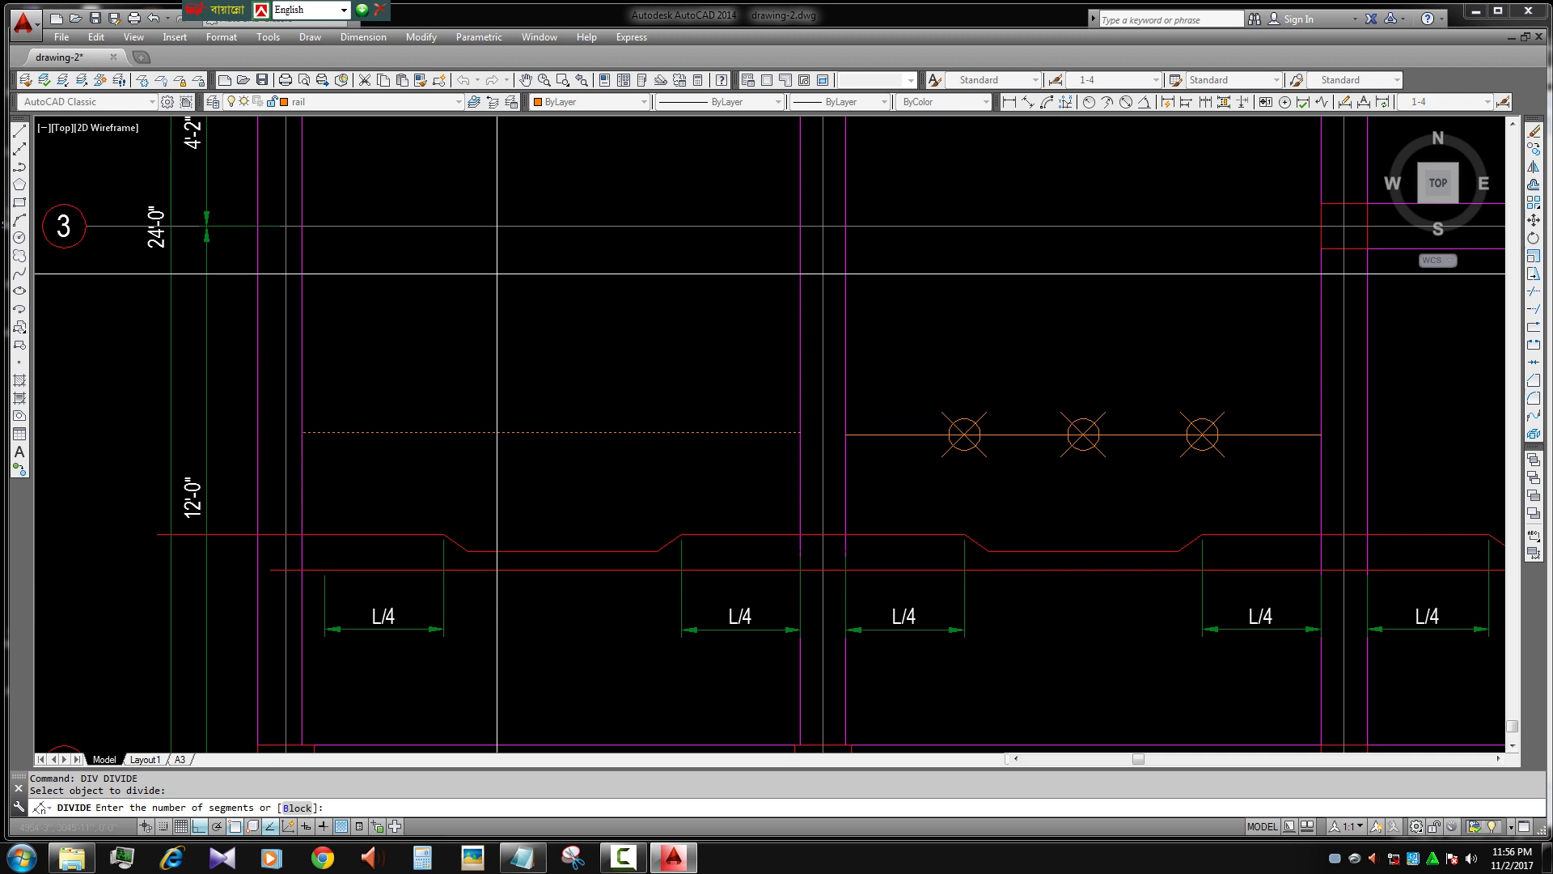
{"action": "key", "text": "Return"}
{"action": "key", "text": "Escape"}
- Select the bar end and dimension for a stretch, then cancel it
{"action": "left_click", "coordinate": [696, 632]}
{"action": "scroll", "coordinate": [697, 635], "scroll_direction": "up", "scroll_amount": 4}
{"action": "key", "text": "Escape"}
{"action": "left_click", "coordinate": [719, 305]}
{"action": "left_click", "coordinate": [538, 744]}
{"action": "type", "text": "s"}
{"action": "key", "text": "Return"}
{"action": "left_click", "coordinate": [649, 562]}
{"action": "key", "text": "Escape"}
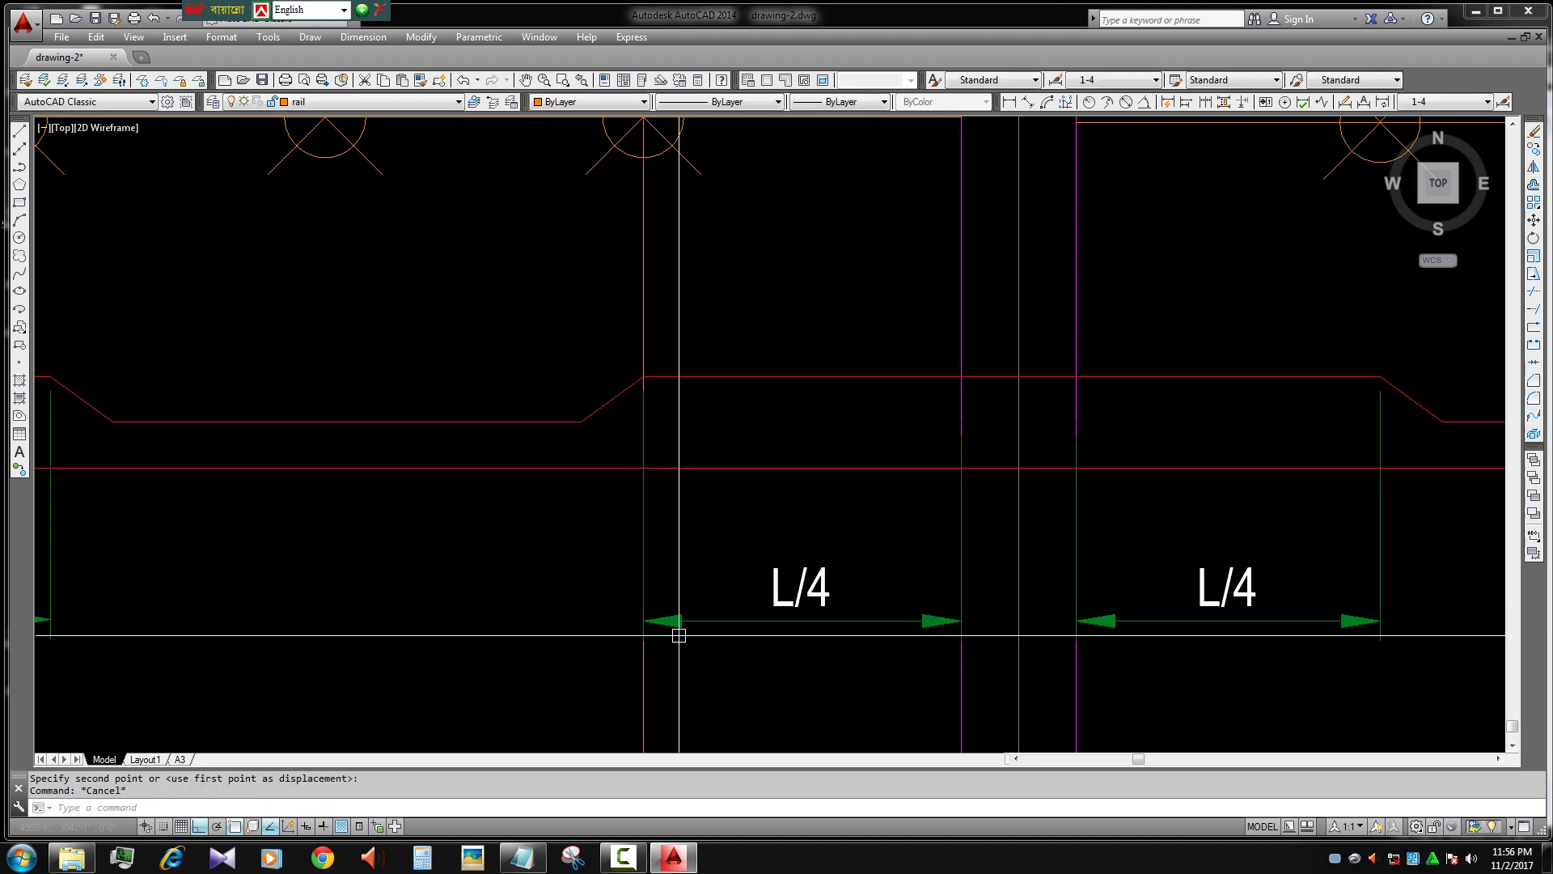
- Delete the three bar symbols above the bar
{"action": "scroll", "coordinate": [485, 506], "scroll_direction": "down", "scroll_amount": 4}
{"action": "scroll", "coordinate": [485, 506], "scroll_direction": "up", "scroll_amount": 2}
{"action": "left_click", "coordinate": [520, 351]}
{"action": "left_click", "coordinate": [908, 437]}
{"action": "key", "text": "Delete"}
- Divide the line into seven equal parts
{"action": "type", "text": "DI"}
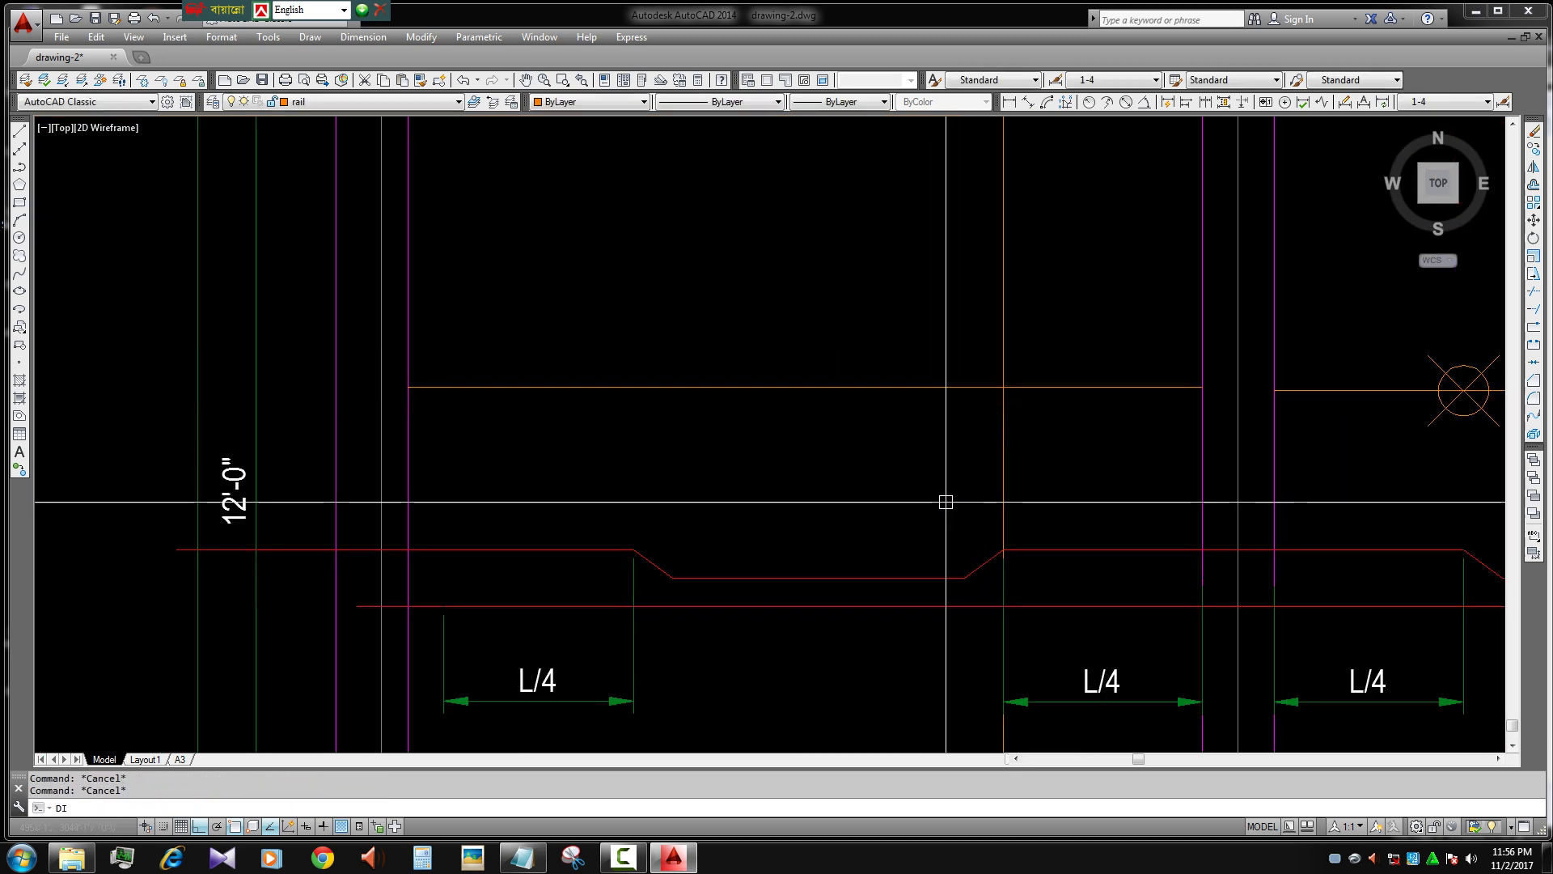
{"action": "type", "text": "V DIV"}
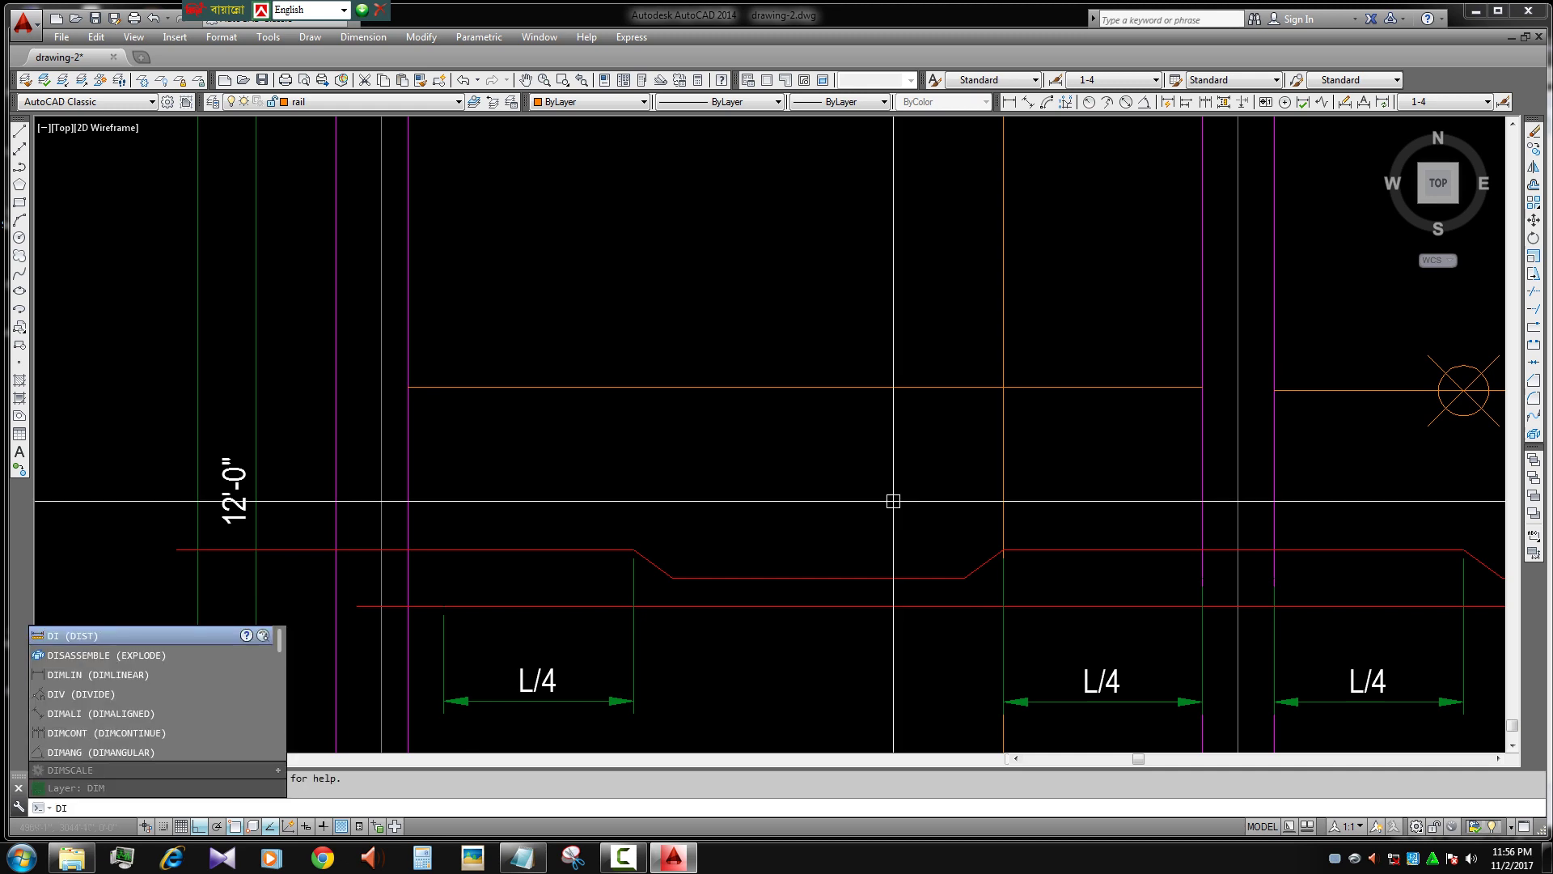
{"action": "key", "text": "Return"}
{"action": "key", "text": "Return"}
{"action": "key", "text": "Escape"}
{"action": "key", "text": "Escape"}
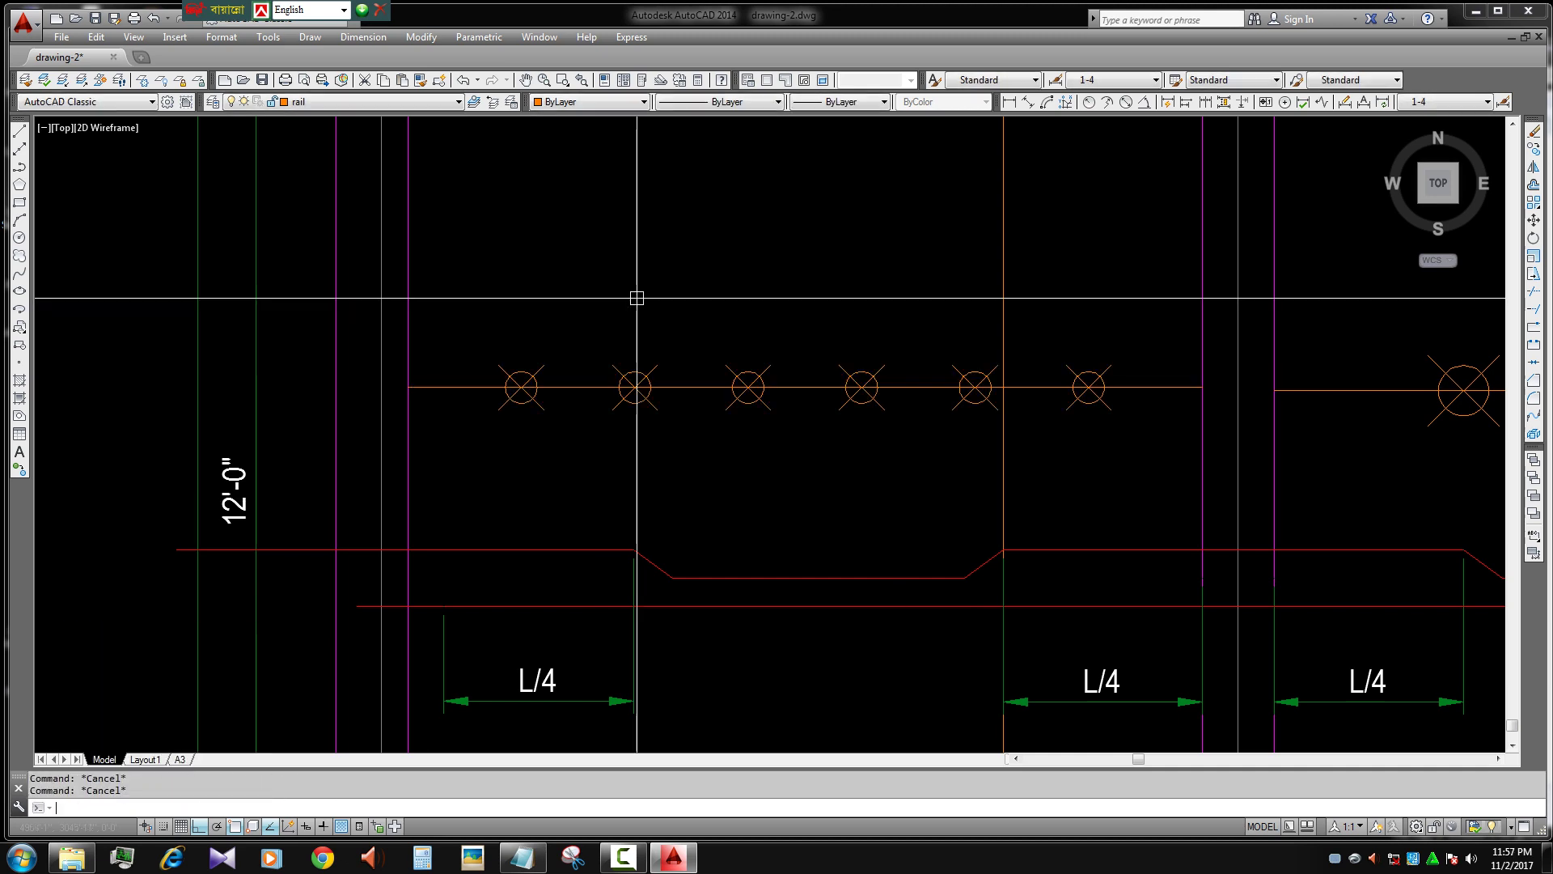
{"action": "type", "text": "x"}
{"action": "key", "text": "Return"}
{"action": "key", "text": "Escape"}
{"action": "scroll", "coordinate": [634, 496], "scroll_direction": "down", "scroll_amount": 2}
- Move the crank and its dimension left to the L/7 point
{"action": "left_click", "coordinate": [684, 478]}
{"action": "left_click", "coordinate": [630, 571]}
{"action": "scroll", "coordinate": [630, 571], "scroll_direction": "up", "scroll_amount": 2}
{"action": "left_click", "coordinate": [524, 582]}
{"action": "key", "text": "Escape"}
- Shift the small L/4 dimension's extension line left and check the red bar's end point
{"action": "left_click", "coordinate": [476, 628]}
{"action": "left_click", "coordinate": [444, 559]}
{"action": "left_click", "coordinate": [410, 558]}
{"action": "key", "text": "Escape"}
{"action": "left_click", "coordinate": [575, 506]}
{"action": "left_click", "coordinate": [584, 507]}
{"action": "key", "text": "Escape"}
{"action": "middle_click_drag", "start_coordinate": [545, 700], "coordinate": [581, 625]}
- Change the end dimension text from L/4 to L/7
{"action": "double_click", "coordinate": [504, 561]}
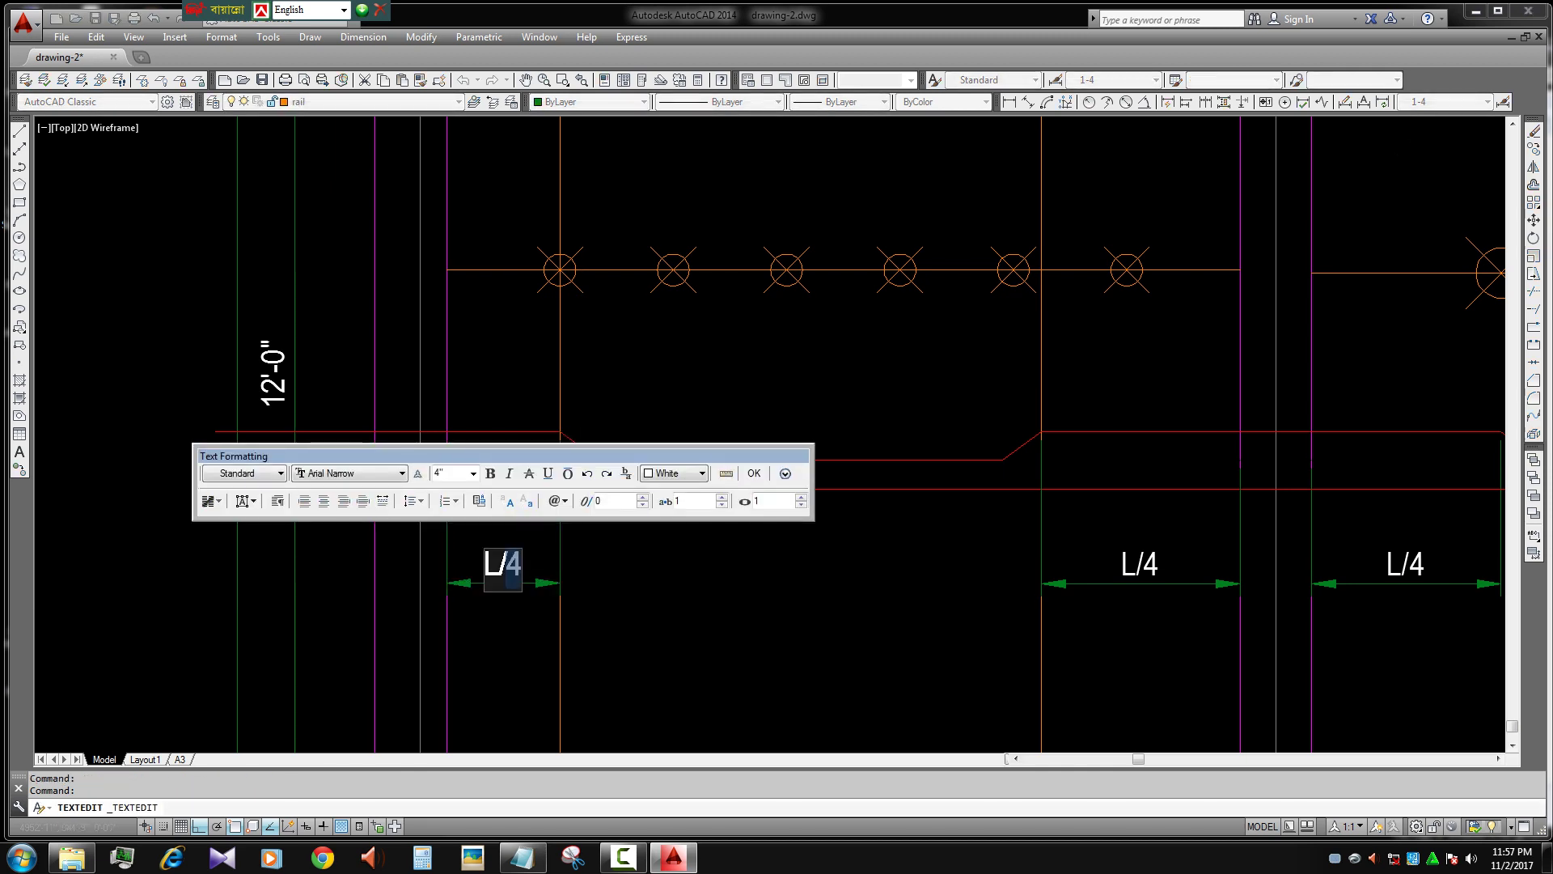
{"action": "type", "text": "7"}
{"action": "left_click", "coordinate": [524, 485]}
{"action": "scroll", "coordinate": [524, 485], "scroll_direction": "down", "scroll_amount": 3}
{"action": "scroll", "coordinate": [271, 475], "scroll_direction": "up", "scroll_amount": 5}
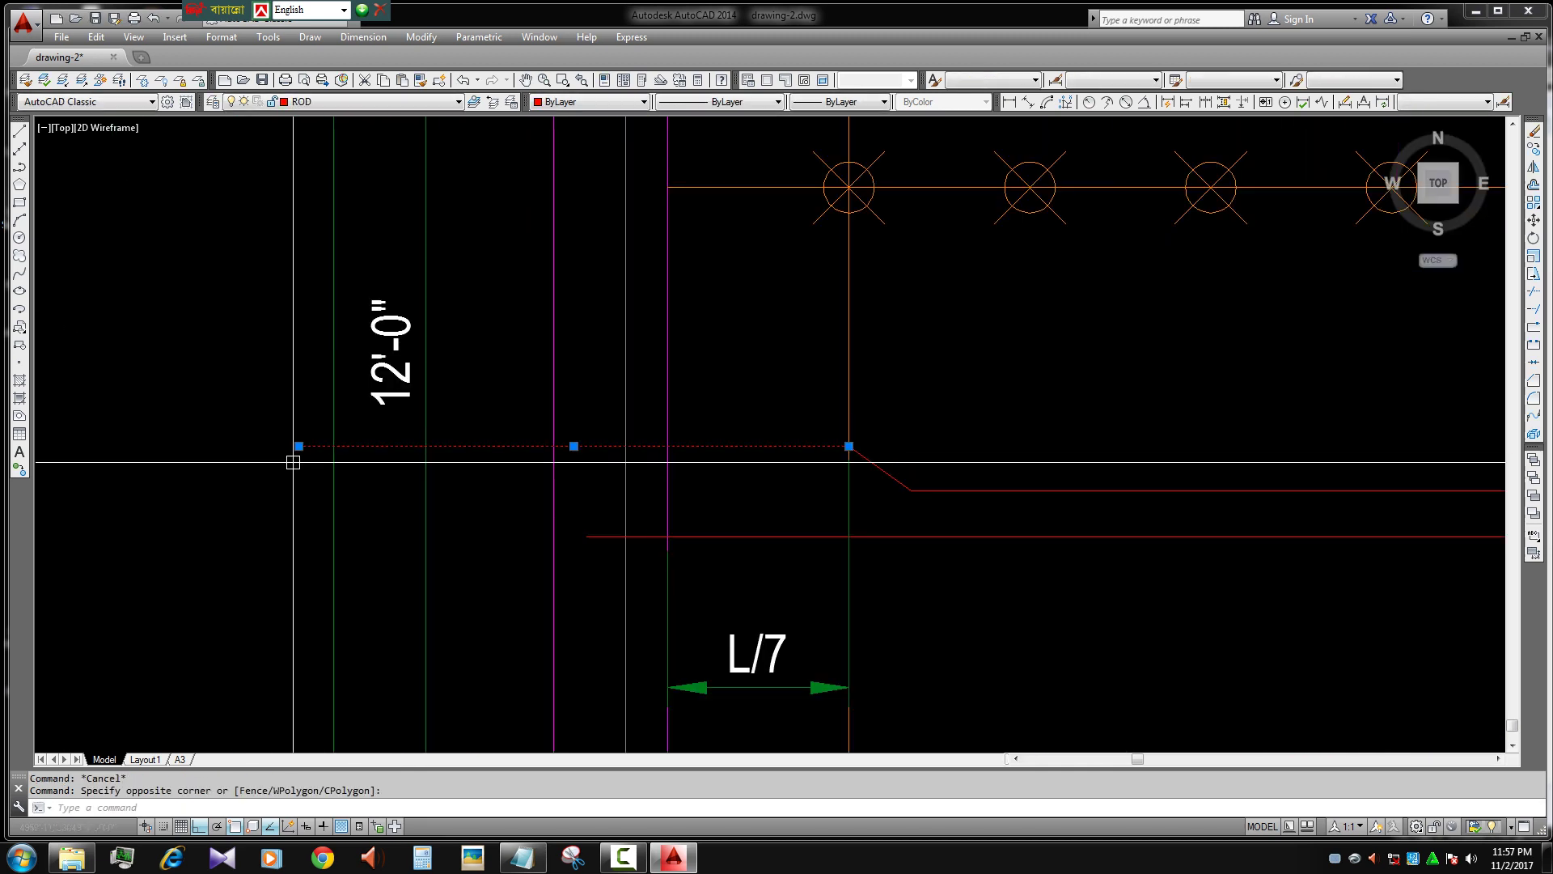
- Stretch the red bar's left end to the beam
{"action": "left_click", "coordinate": [299, 444]}
{"action": "left_click", "coordinate": [583, 449]}
{"action": "scroll", "coordinate": [789, 567], "scroll_direction": "down", "scroll_amount": 2}
{"action": "left_click", "coordinate": [599, 494]}
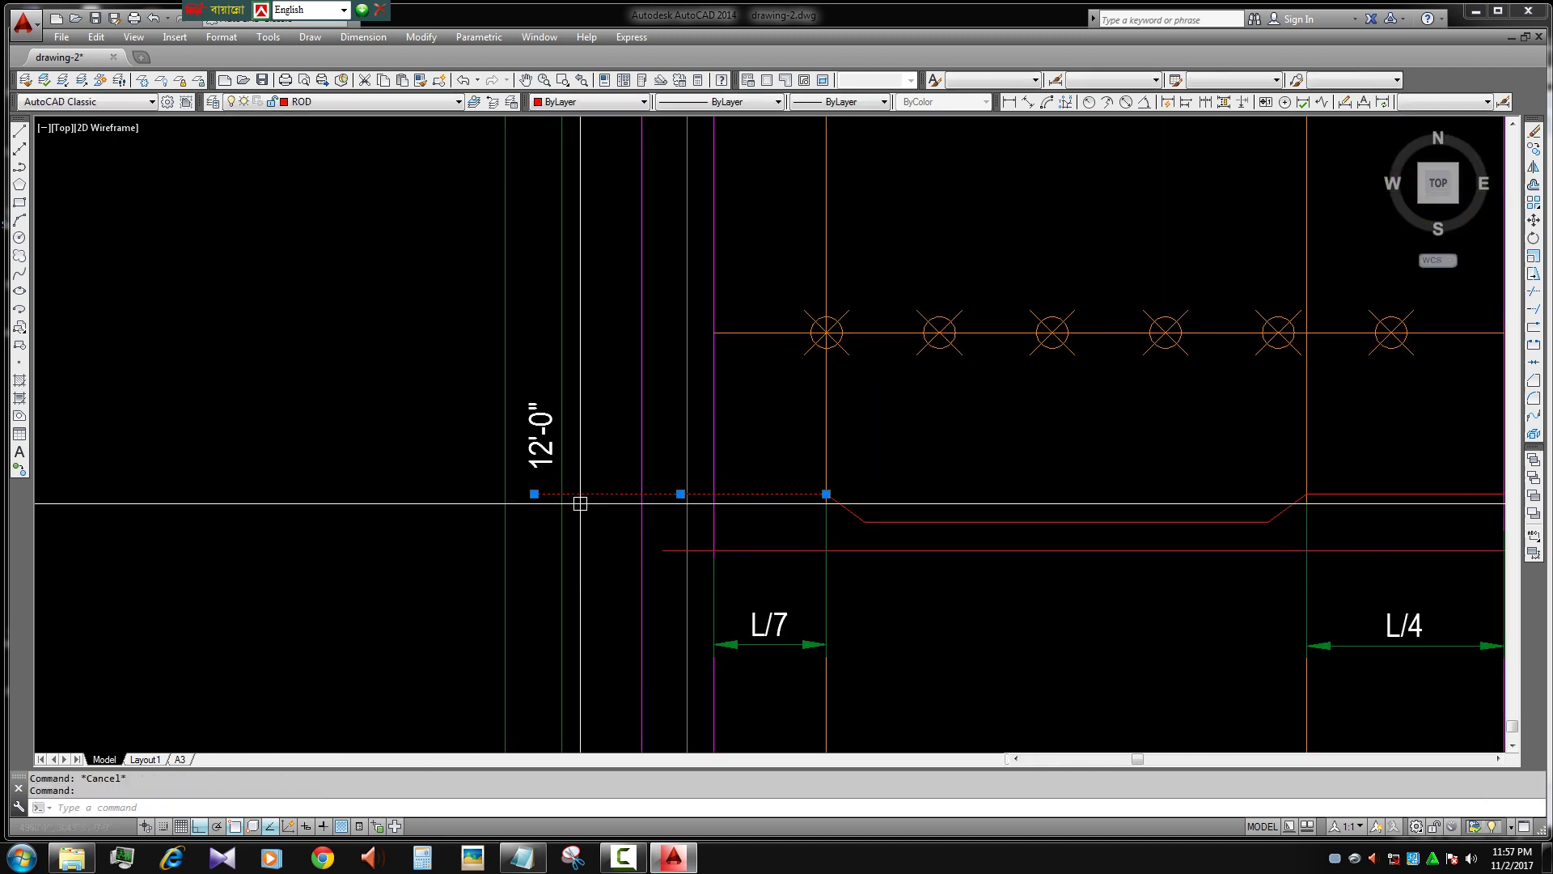
{"action": "left_click", "coordinate": [534, 493]}
{"action": "scroll", "coordinate": [662, 493], "scroll_direction": "up", "scroll_amount": 2}
{"action": "scroll", "coordinate": [661, 493], "scroll_direction": "down", "scroll_amount": 2}
{"action": "key", "text": "Escape"}
{"action": "scroll", "coordinate": [890, 622], "scroll_direction": "down", "scroll_amount": 4}
{"action": "scroll", "coordinate": [890, 622], "scroll_direction": "down", "scroll_amount": 4}
{"action": "scroll", "coordinate": [753, 623], "scroll_direction": "up", "scroll_amount": 2}
{"action": "scroll", "coordinate": [752, 623], "scroll_direction": "up", "scroll_amount": 2}
- Erase the temporary bar lines and symbols in the bay
{"action": "left_click_drag", "start_coordinate": [292, 400], "coordinate": [1075, 457]}
{"action": "type", "text": "e"}
{"action": "key", "text": "Return"}
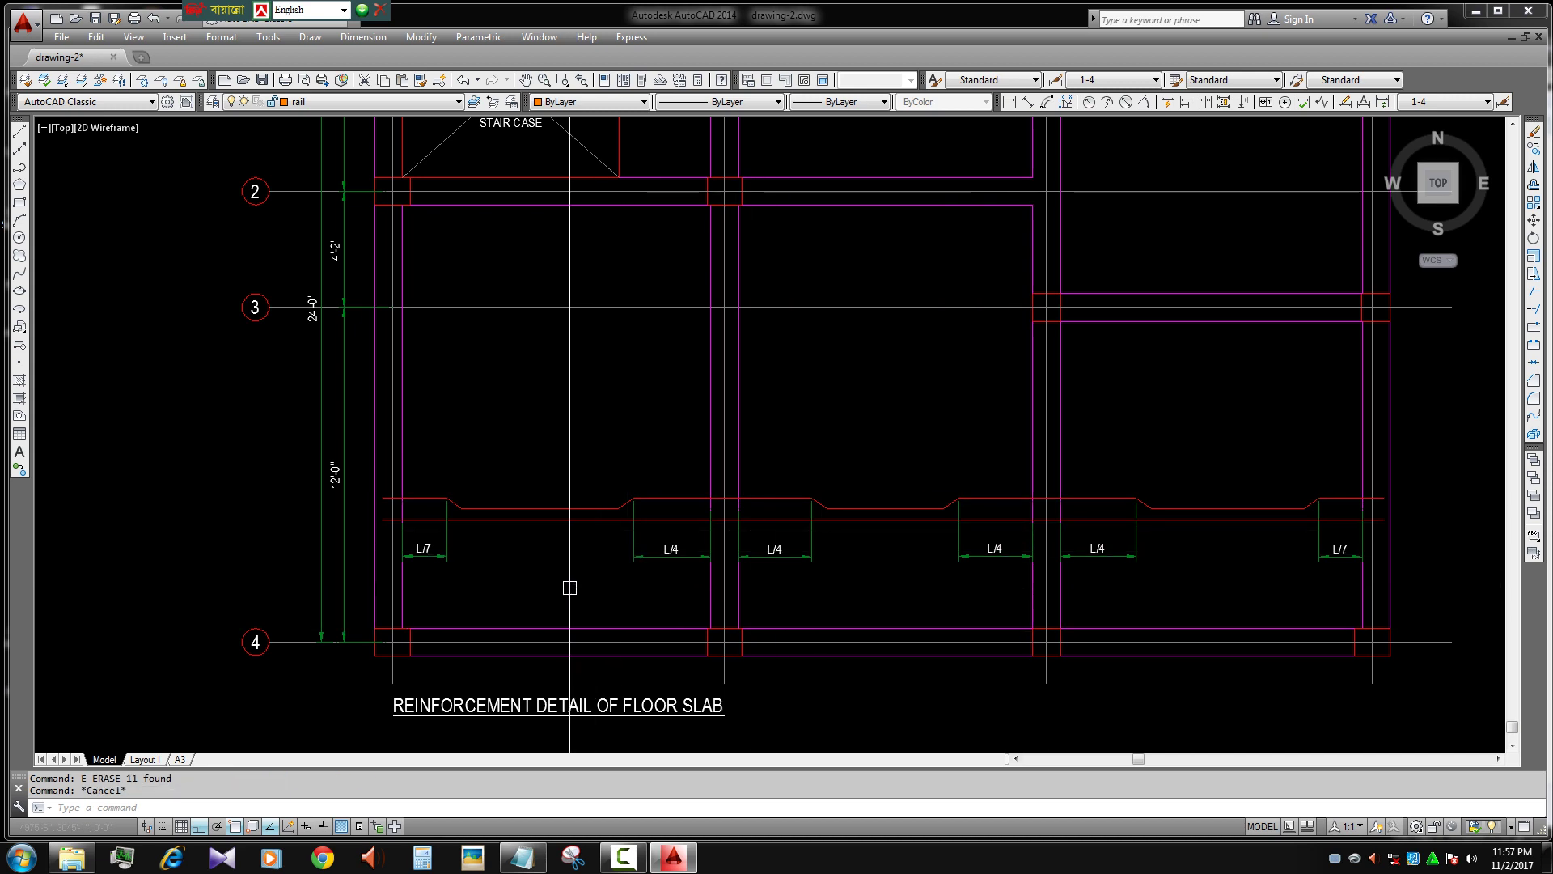
{"action": "scroll", "coordinate": [569, 588], "scroll_direction": "up", "scroll_amount": 4}
- Copy the red bar line up into the bay above
{"action": "scroll", "coordinate": [524, 611], "scroll_direction": "down", "scroll_amount": 2}
{"action": "scroll", "coordinate": [530, 584], "scroll_direction": "up", "scroll_amount": 2}
{"action": "left_click", "coordinate": [534, 567]}
{"action": "key", "text": "Return"}
{"action": "left_click", "coordinate": [564, 482]}
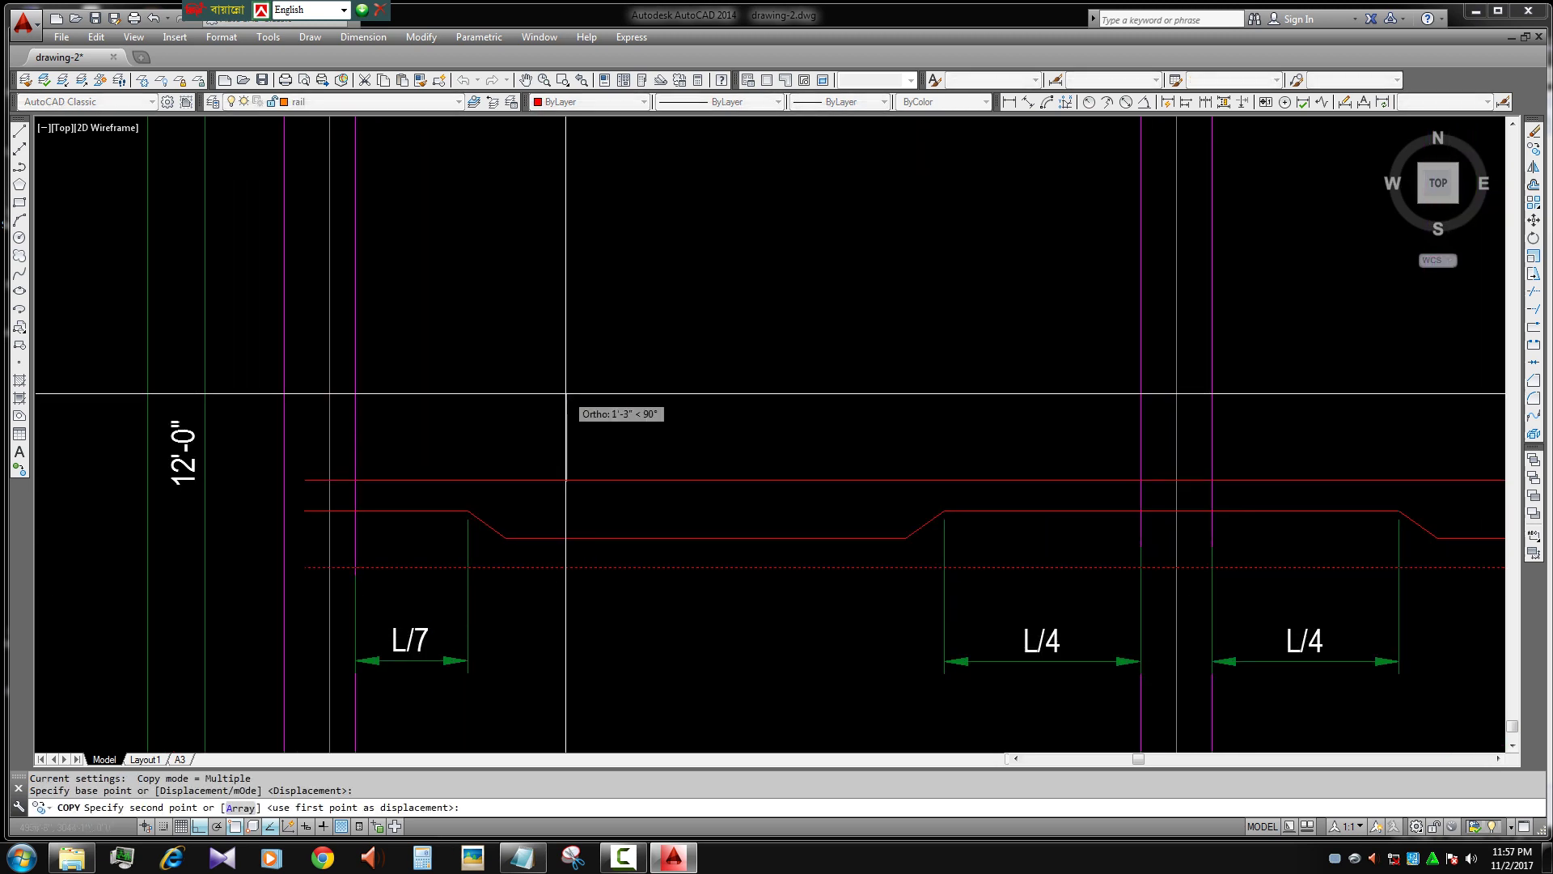
{"action": "left_click", "coordinate": [565, 394]}
{"action": "scroll", "coordinate": [669, 621], "scroll_direction": "down", "scroll_amount": 2}
{"action": "type", "text": "co"}
{"action": "key", "text": "Return"}
- Copy the L/7 dimension up above the copied bar
{"action": "left_click", "coordinate": [506, 635]}
{"action": "key", "text": "Return"}
{"action": "left_click", "coordinate": [470, 627]}
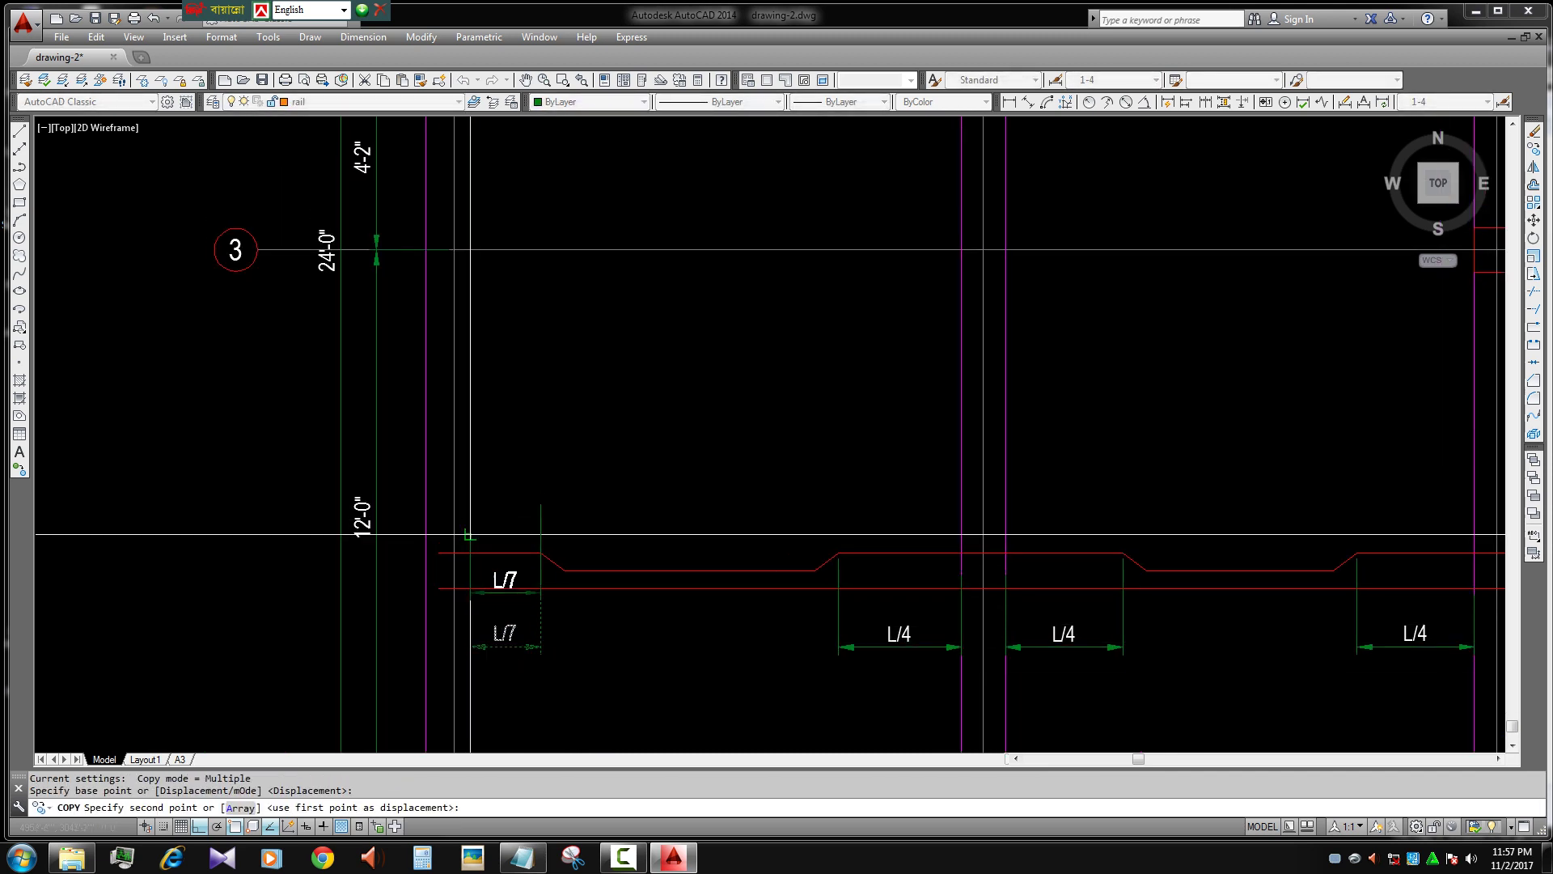
{"action": "left_click", "coordinate": [546, 427]}
{"action": "middle_click_drag", "start_coordinate": [551, 493], "coordinate": [549, 600]}
{"action": "key", "text": "Escape"}
- Draw a new line across the panel from the left beam to the right beam
{"action": "type", "text": "l"}
{"action": "key", "text": "Return"}
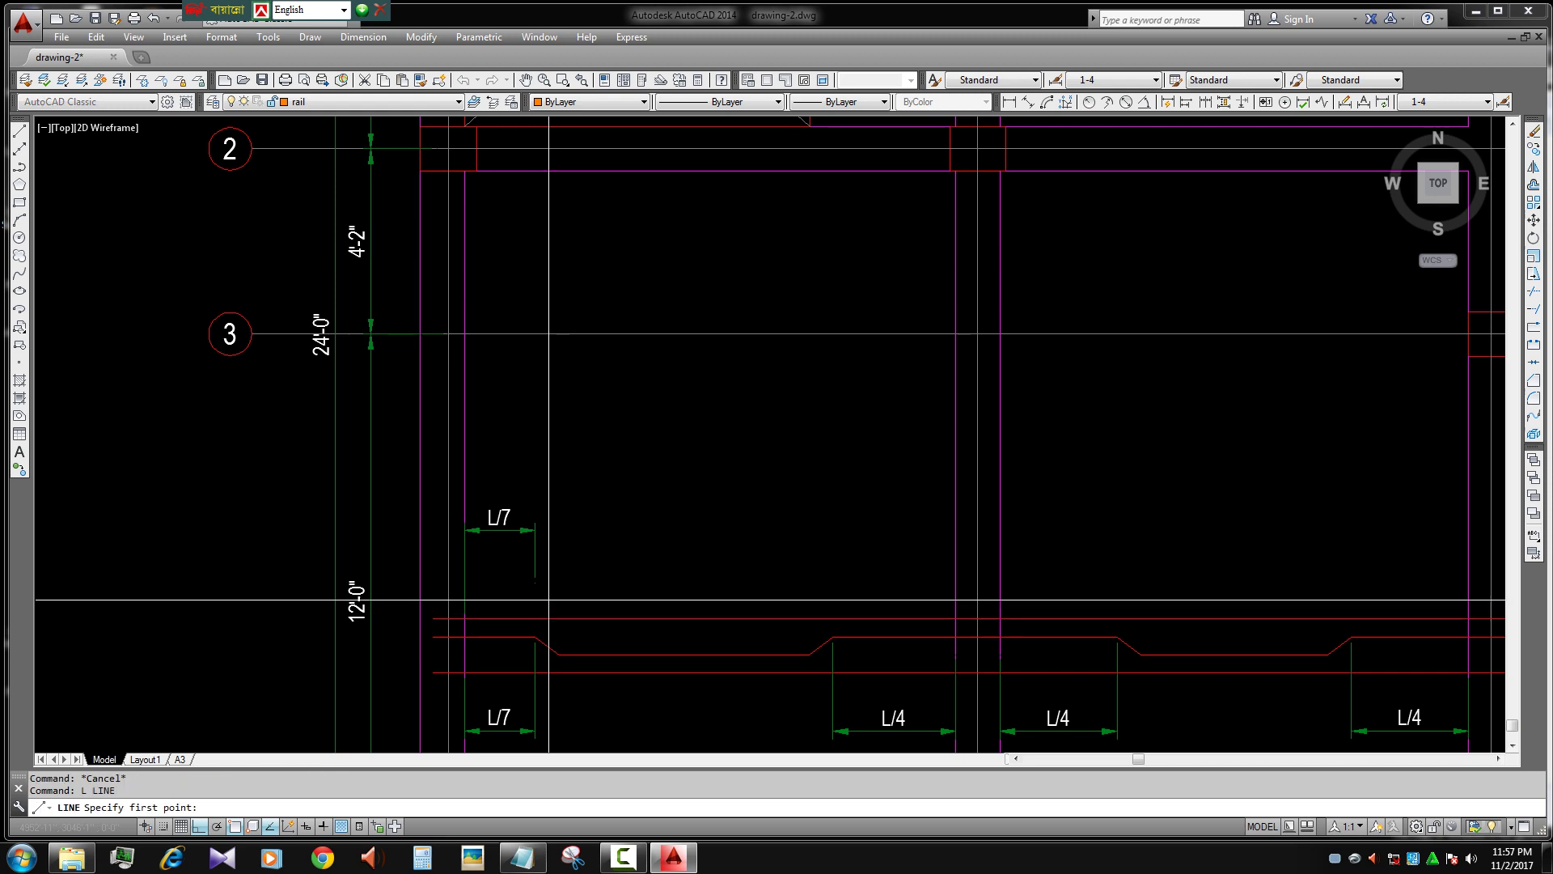
{"action": "left_click", "coordinate": [464, 445]}
{"action": "left_click", "coordinate": [955, 445]}
{"action": "key", "text": "Escape"}
{"action": "scroll", "coordinate": [487, 543], "scroll_direction": "up", "scroll_amount": 2}
{"action": "mouse_move", "coordinate": [487, 543]}
{"action": "middle_mouse_down"}
{"action": "mouse_move", "coordinate": [524, 493]}
{"action": "mouse_move", "coordinate": [562, 553]}
{"action": "middle_mouse_up"}
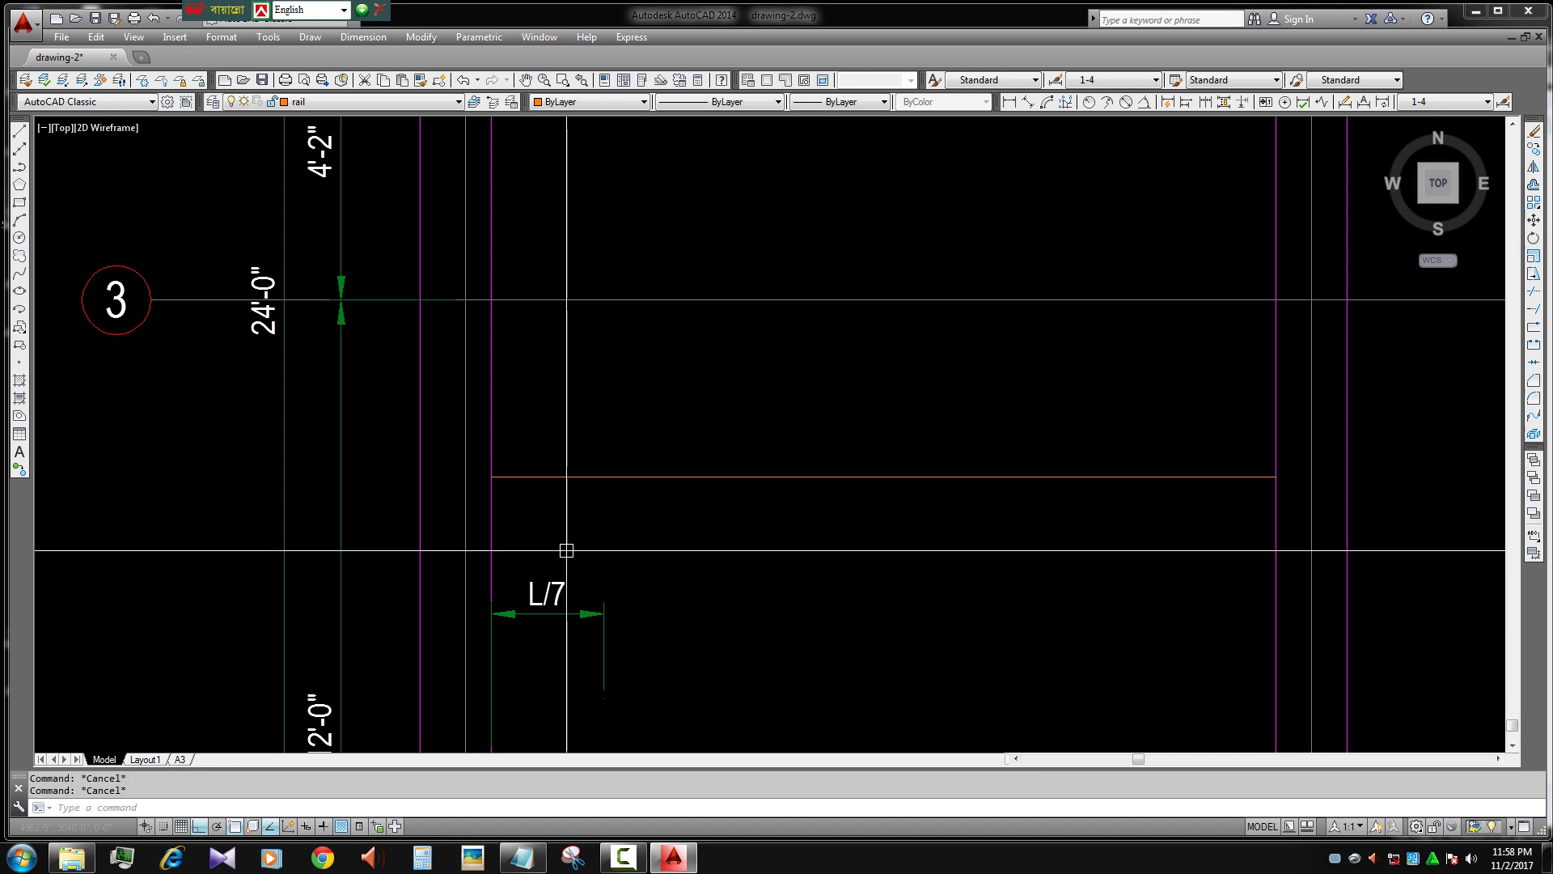
- Divide the new orange line into 4 equal segments
{"action": "type", "text": "IV"}
{"action": "key", "text": "Return"}
{"action": "left_click", "coordinate": [595, 476]}
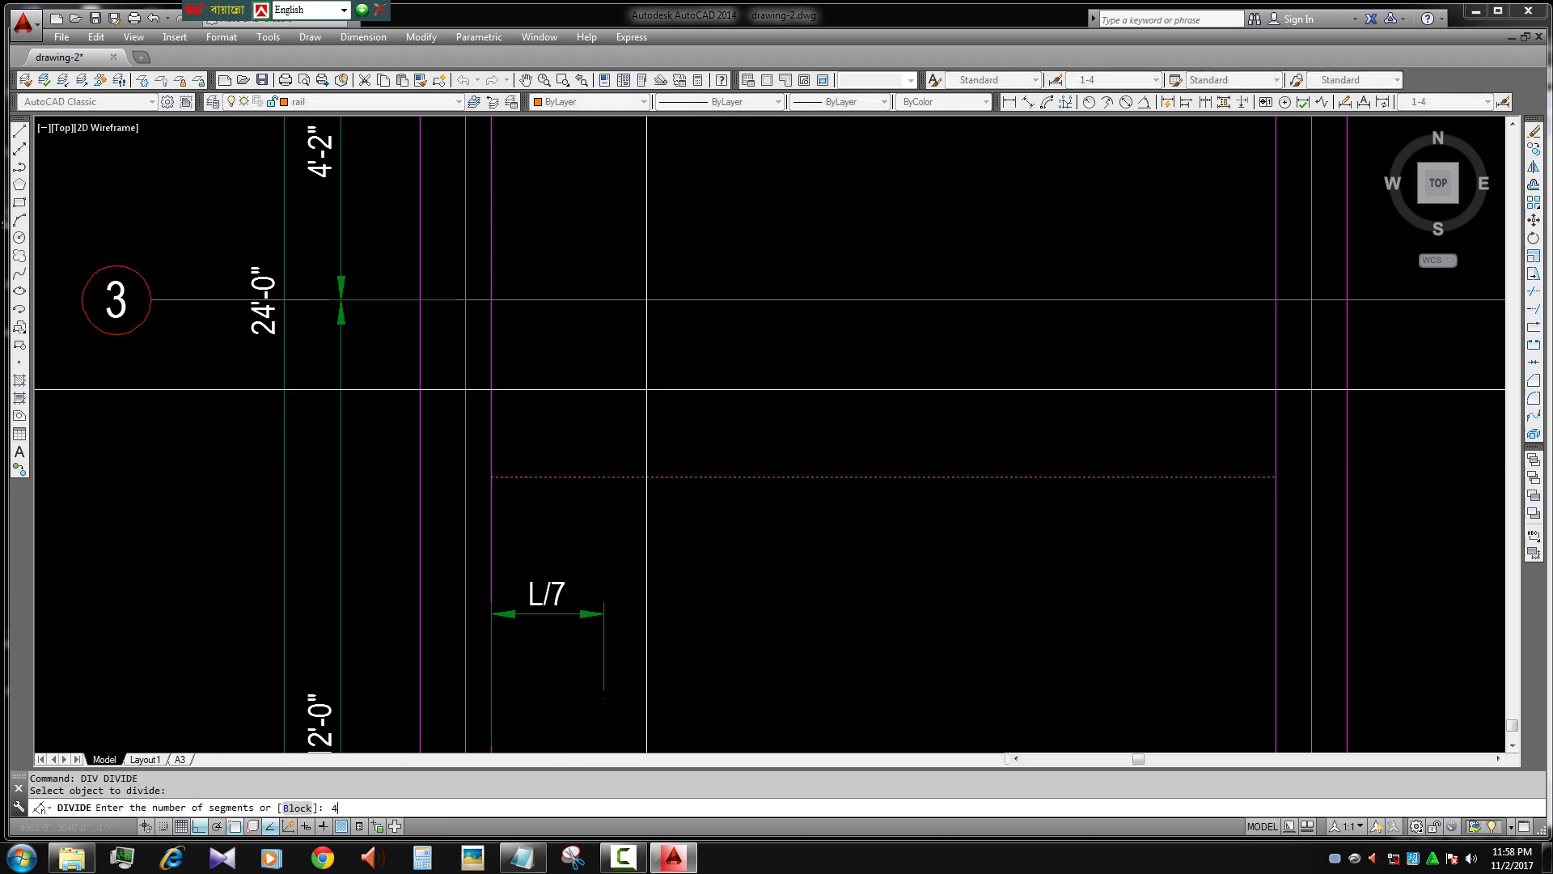
{"action": "type", "text": "4"}
{"action": "key", "text": "Return"}
{"action": "key", "text": "Escape"}
- Add a vertical construction line at the first division point and trim the bar end to it
{"action": "key", "text": "Return"}
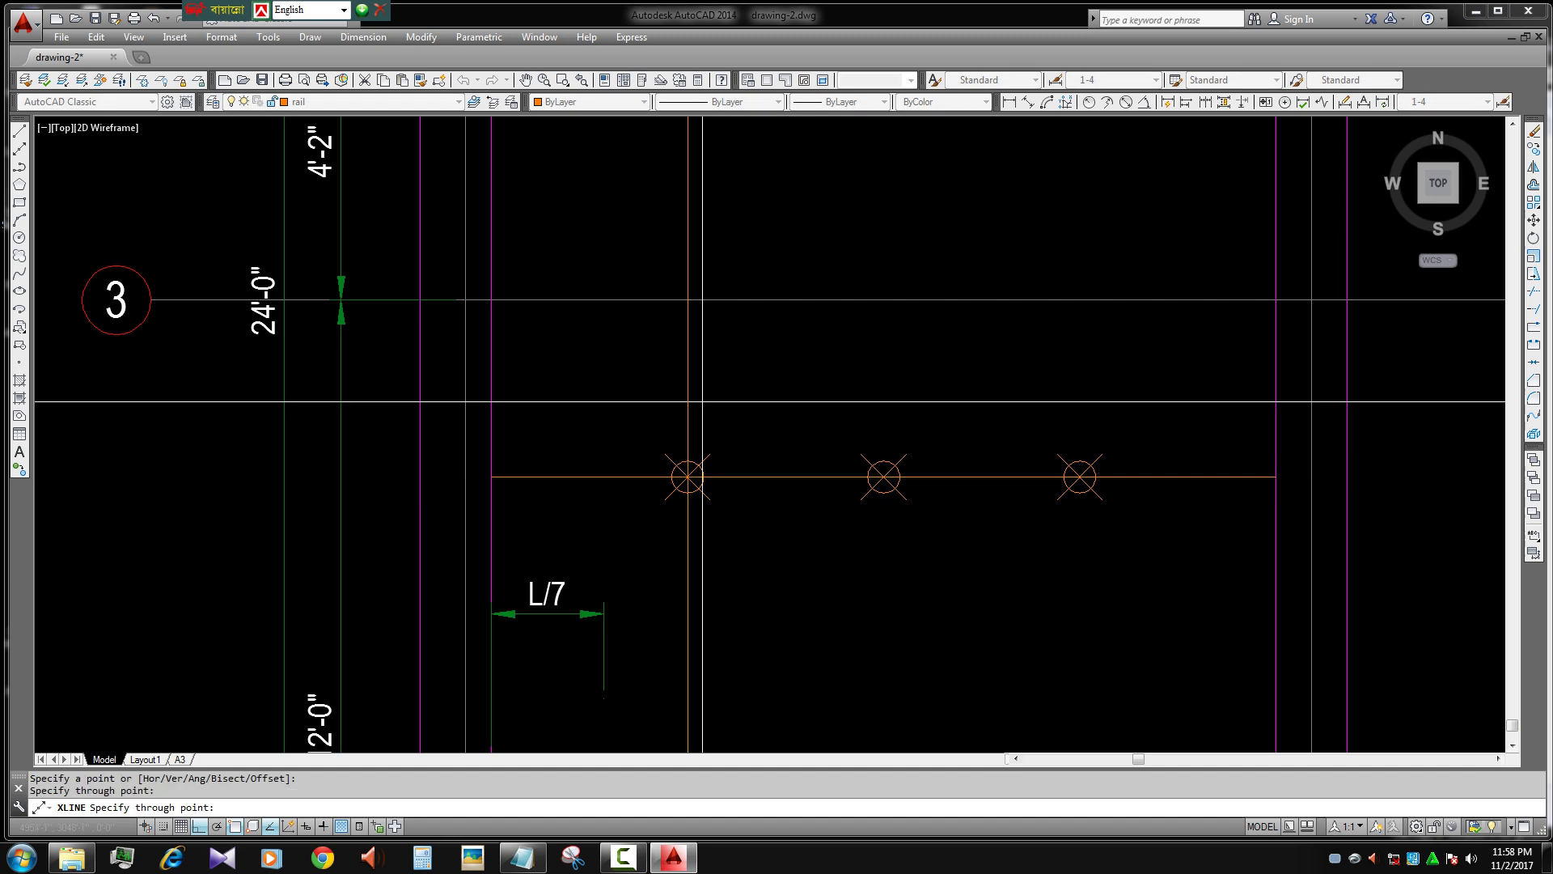
{"action": "left_click", "coordinate": [688, 477]}
{"action": "middle_click_drag", "start_coordinate": [706, 756], "coordinate": [701, 568]}
{"action": "key", "text": "Escape"}
{"action": "left_click", "coordinate": [700, 568]}
{"action": "key", "text": "Return"}
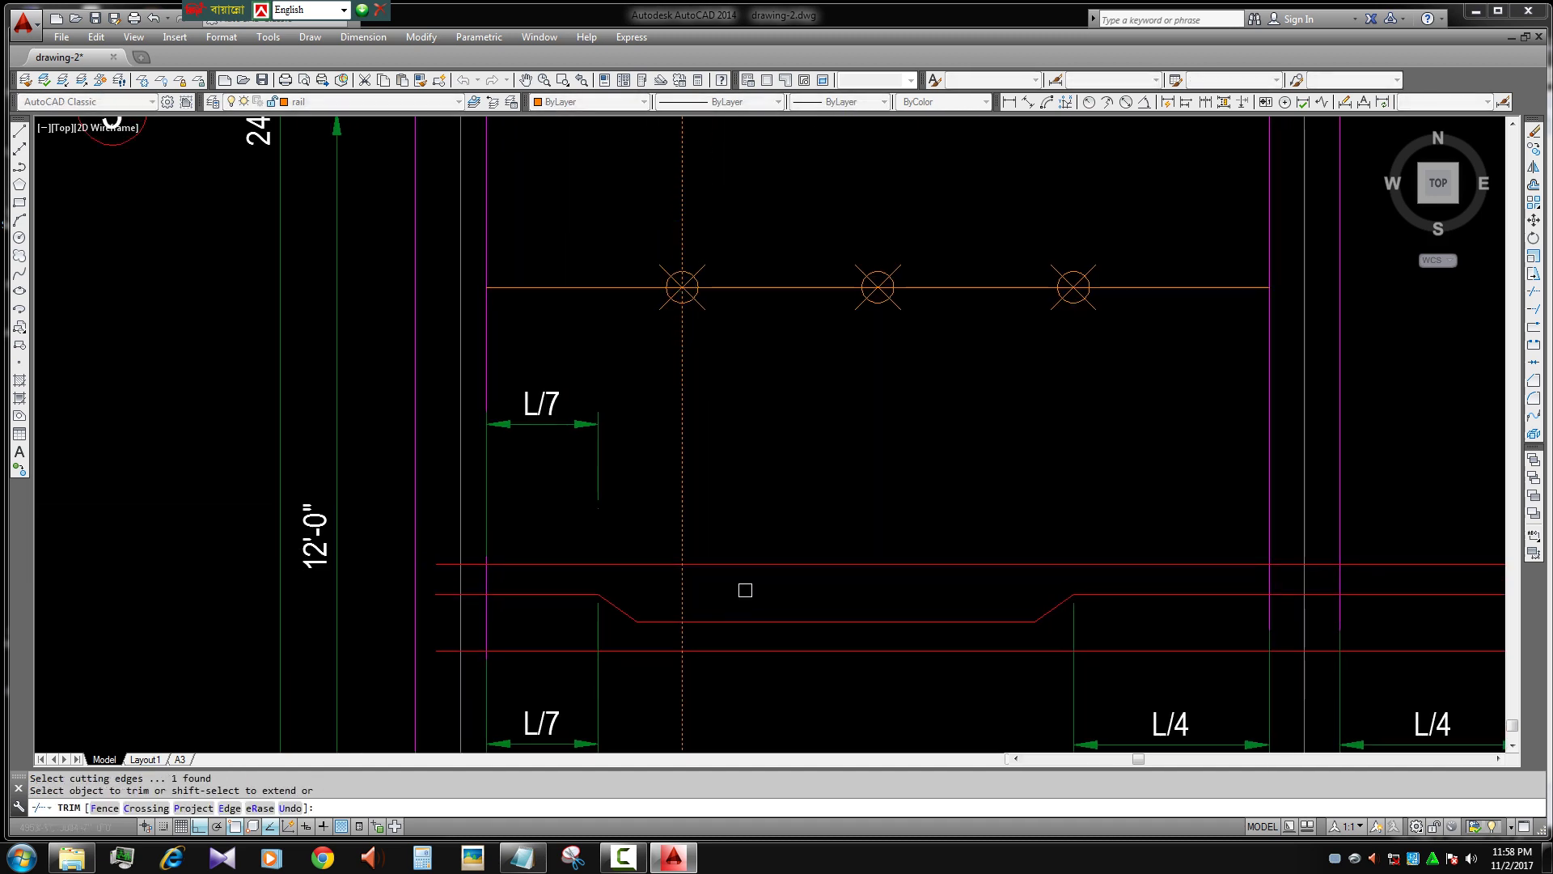
{"action": "key", "text": "Escape"}
{"action": "middle_click_drag", "start_coordinate": [551, 486], "coordinate": [641, 478]}
{"action": "left_click", "coordinate": [648, 415]}
- Stretch the upper L/7 dimension to the construction line and change its text to L/4
{"action": "left_click", "coordinate": [689, 500]}
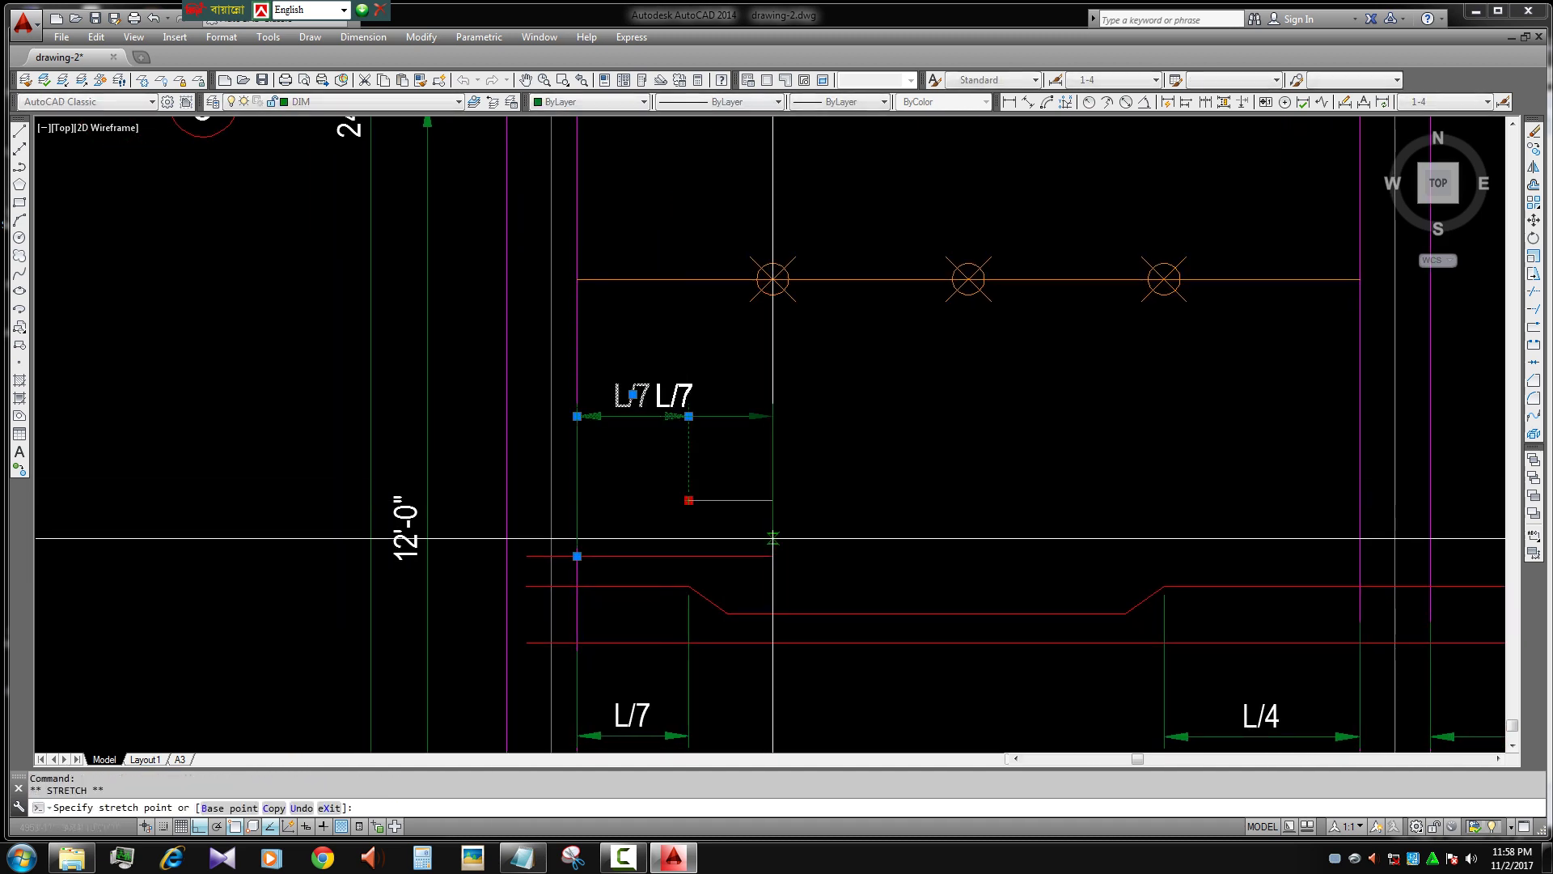
{"action": "left_click", "coordinate": [773, 555]}
{"action": "left_click", "coordinate": [772, 416]}
{"action": "left_click", "coordinate": [773, 512]}
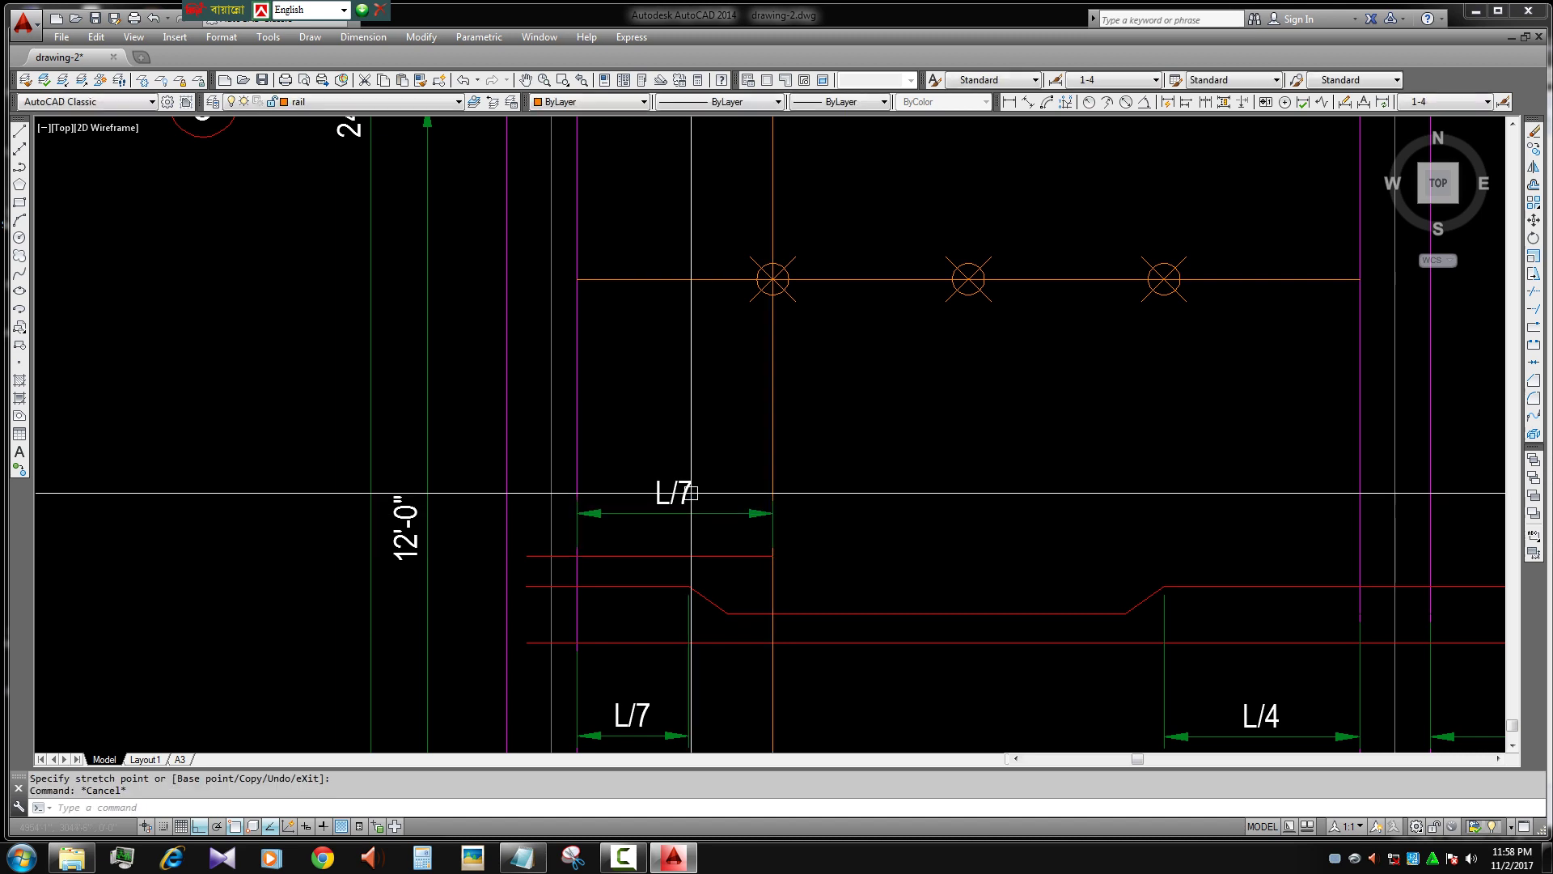
{"action": "double_click", "coordinate": [674, 492]}
{"action": "type", "text": "L/4"}
{"action": "left_click", "coordinate": [795, 651]}
- Window-select the three bar markers and erase them
{"action": "scroll", "coordinate": [795, 652], "scroll_direction": "down", "scroll_amount": 3}
{"action": "left_click", "coordinate": [744, 412]}
{"action": "left_click", "coordinate": [971, 478]}
{"action": "scroll", "coordinate": [649, 336], "scroll_direction": "up", "scroll_amount": 3}
{"action": "type", "text": "e"}
{"action": "key", "text": "Return"}
{"action": "key", "text": "Escape"}
{"action": "key", "text": "Escape"}
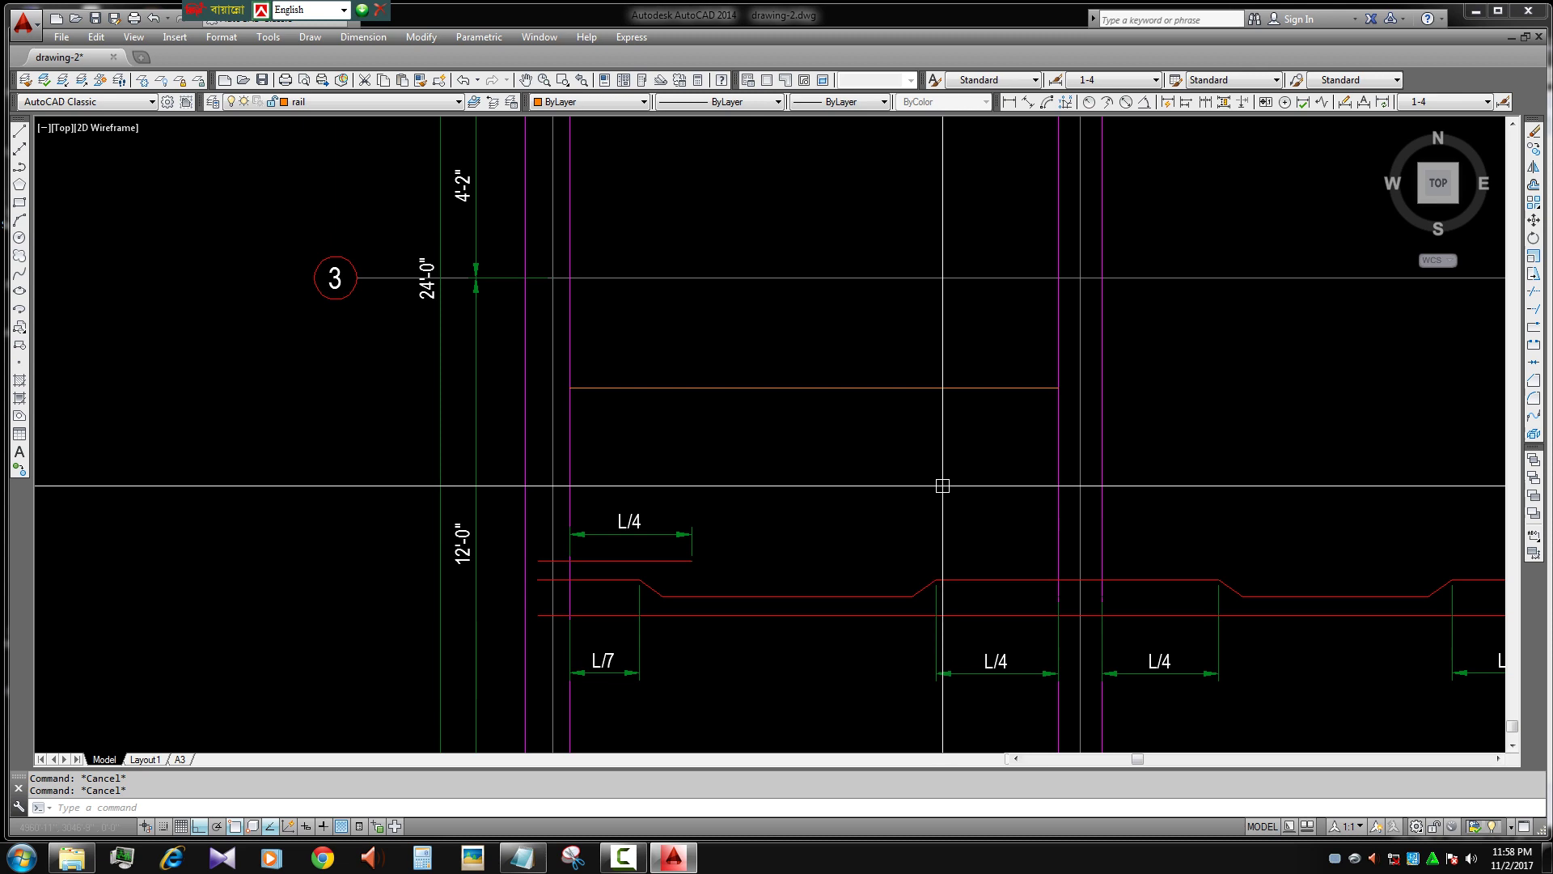
- Divide the red distribution bar into 3 equal parts
{"action": "type", "text": "Div"}
{"action": "key", "text": "Return"}
{"action": "left_click", "coordinate": [886, 387]}
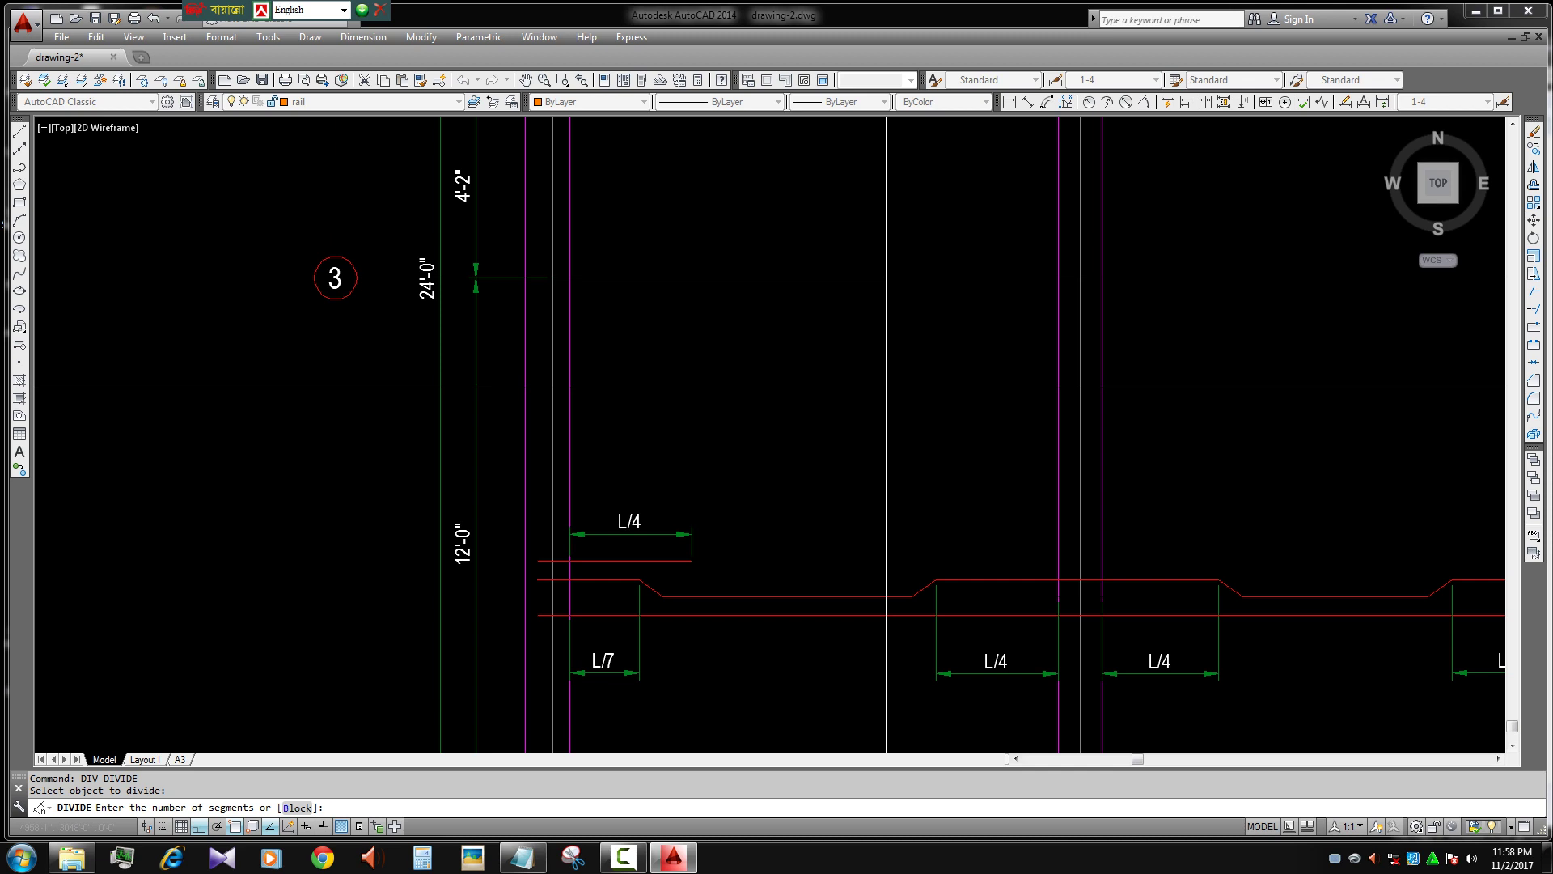
{"action": "type", "text": "3"}
{"action": "key", "text": "Return"}
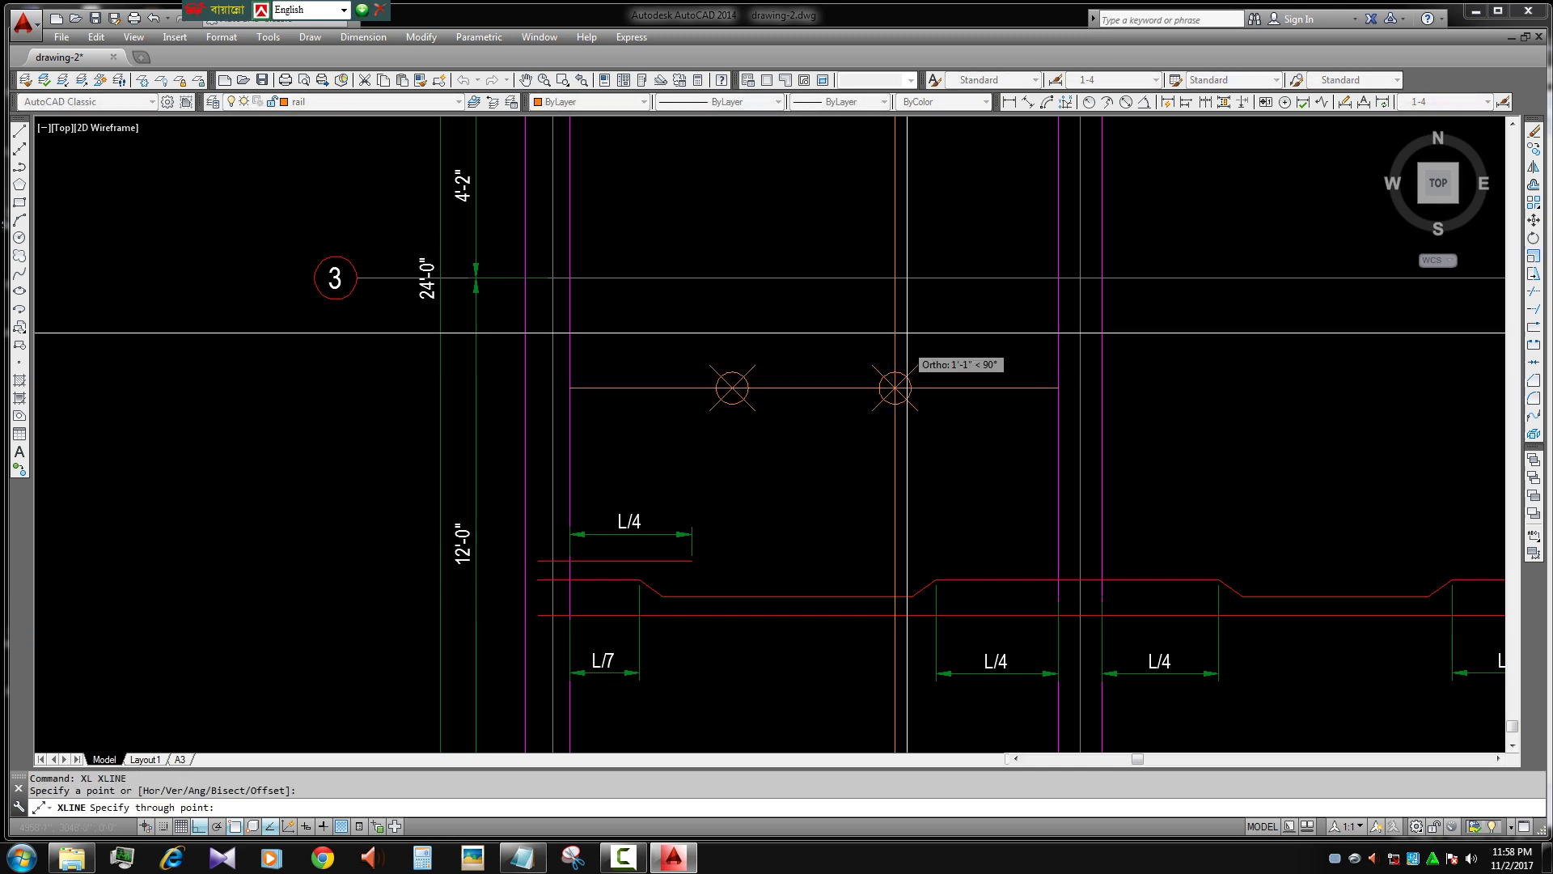
- Copy the short red top bar into the next panel
{"action": "left_click", "coordinate": [639, 560]}
{"action": "type", "text": "co"}
{"action": "key", "text": "Return"}
{"action": "left_click", "coordinate": [538, 561]}
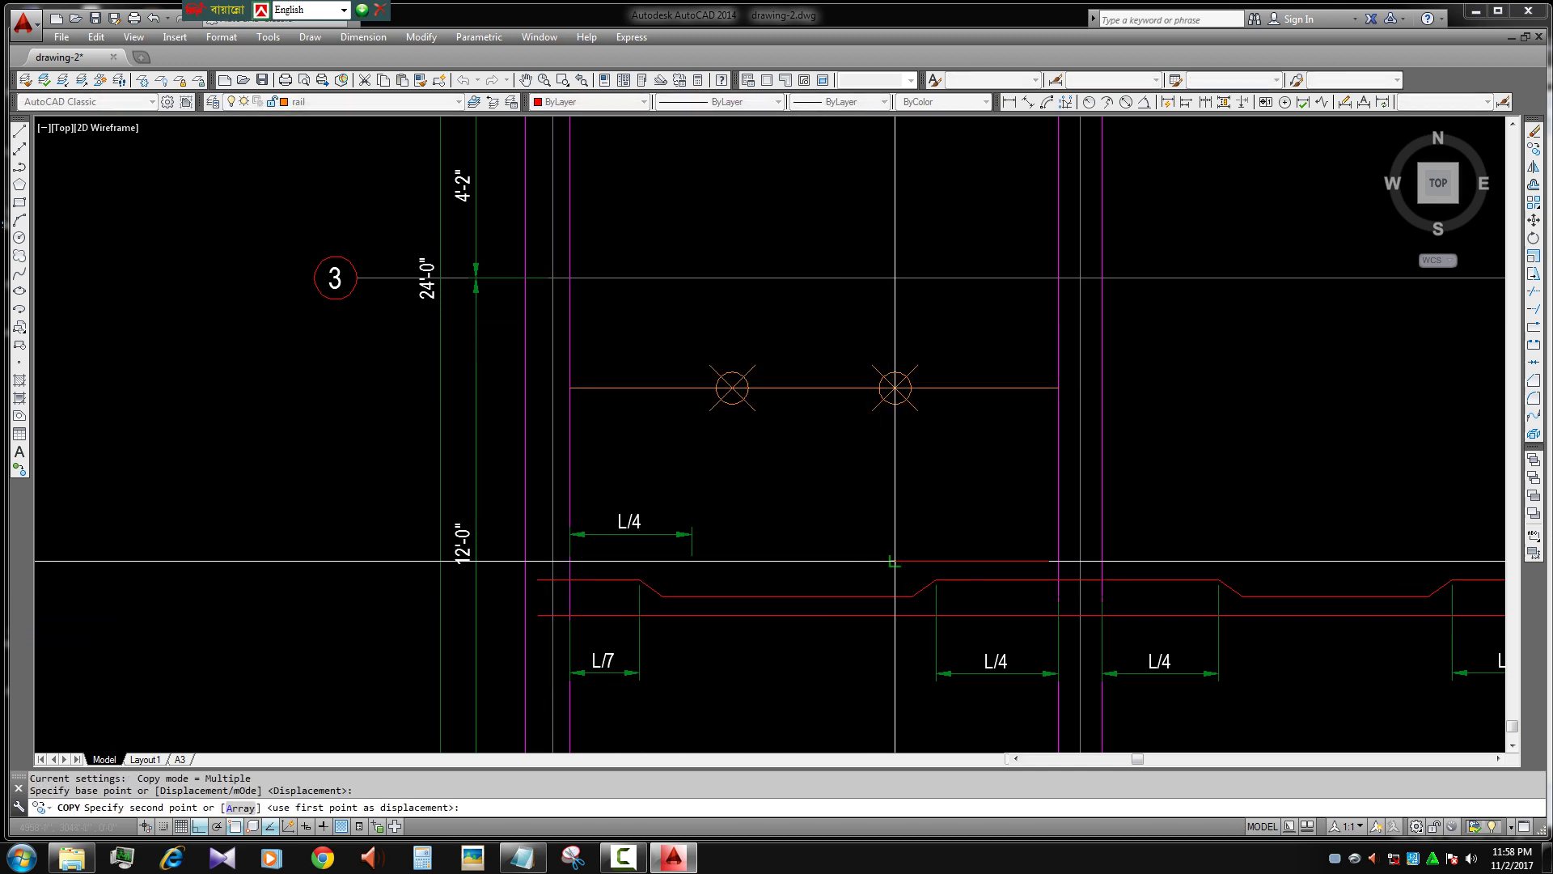
{"action": "left_click", "coordinate": [894, 560]}
{"action": "key", "text": "Return"}
{"action": "type", "text": "c"}
{"action": "key", "text": "Return"}
{"action": "left_click", "coordinate": [691, 540]}
{"action": "key", "text": "Escape"}
- Copy the L/4 dimension to the right over the new bar
{"action": "type", "text": "co"}
{"action": "key", "text": "Return"}
{"action": "left_click", "coordinate": [692, 540]}
{"action": "left_click", "coordinate": [1058, 540]}
{"action": "key", "text": "Escape"}
- Stretch the copied dimension's left end to the support and edit its text to L/3
{"action": "scroll", "coordinate": [933, 554], "scroll_direction": "up", "scroll_amount": 2}
{"action": "left_click", "coordinate": [893, 557]}
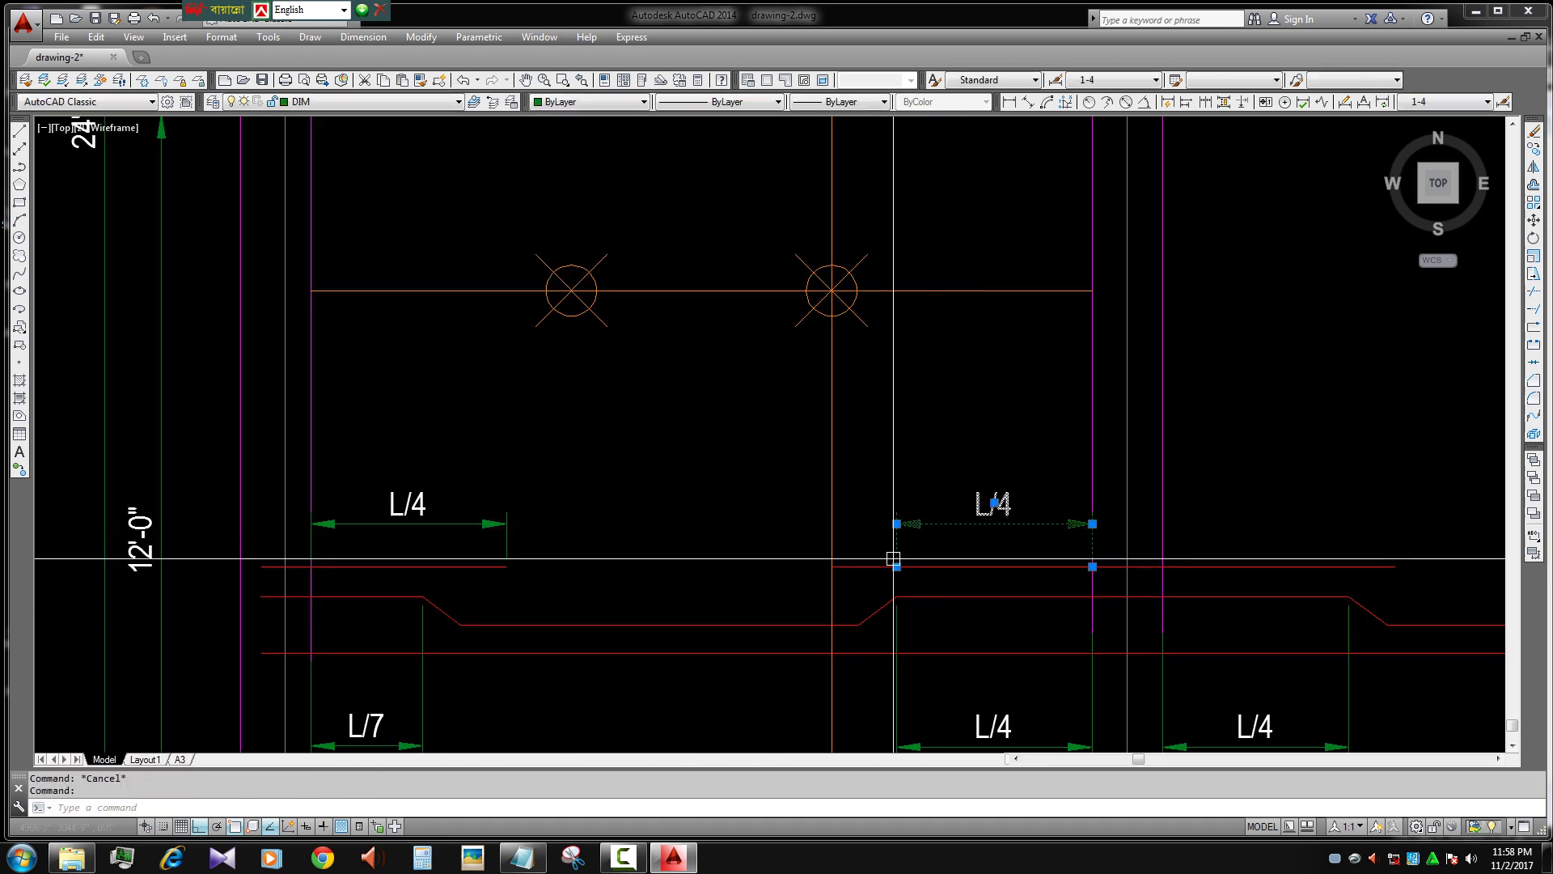
{"action": "left_click", "coordinate": [832, 567]}
{"action": "double_click", "coordinate": [963, 504]}
{"action": "type", "text": "32"}
{"action": "scroll", "coordinate": [979, 512], "scroll_direction": "down", "scroll_amount": 1}
{"action": "key", "text": "shift+Left"}
{"action": "key", "text": "BackSpace"}
{"action": "key", "text": "Escape"}
{"action": "scroll", "coordinate": [1036, 614], "scroll_direction": "down", "scroll_amount": 2}
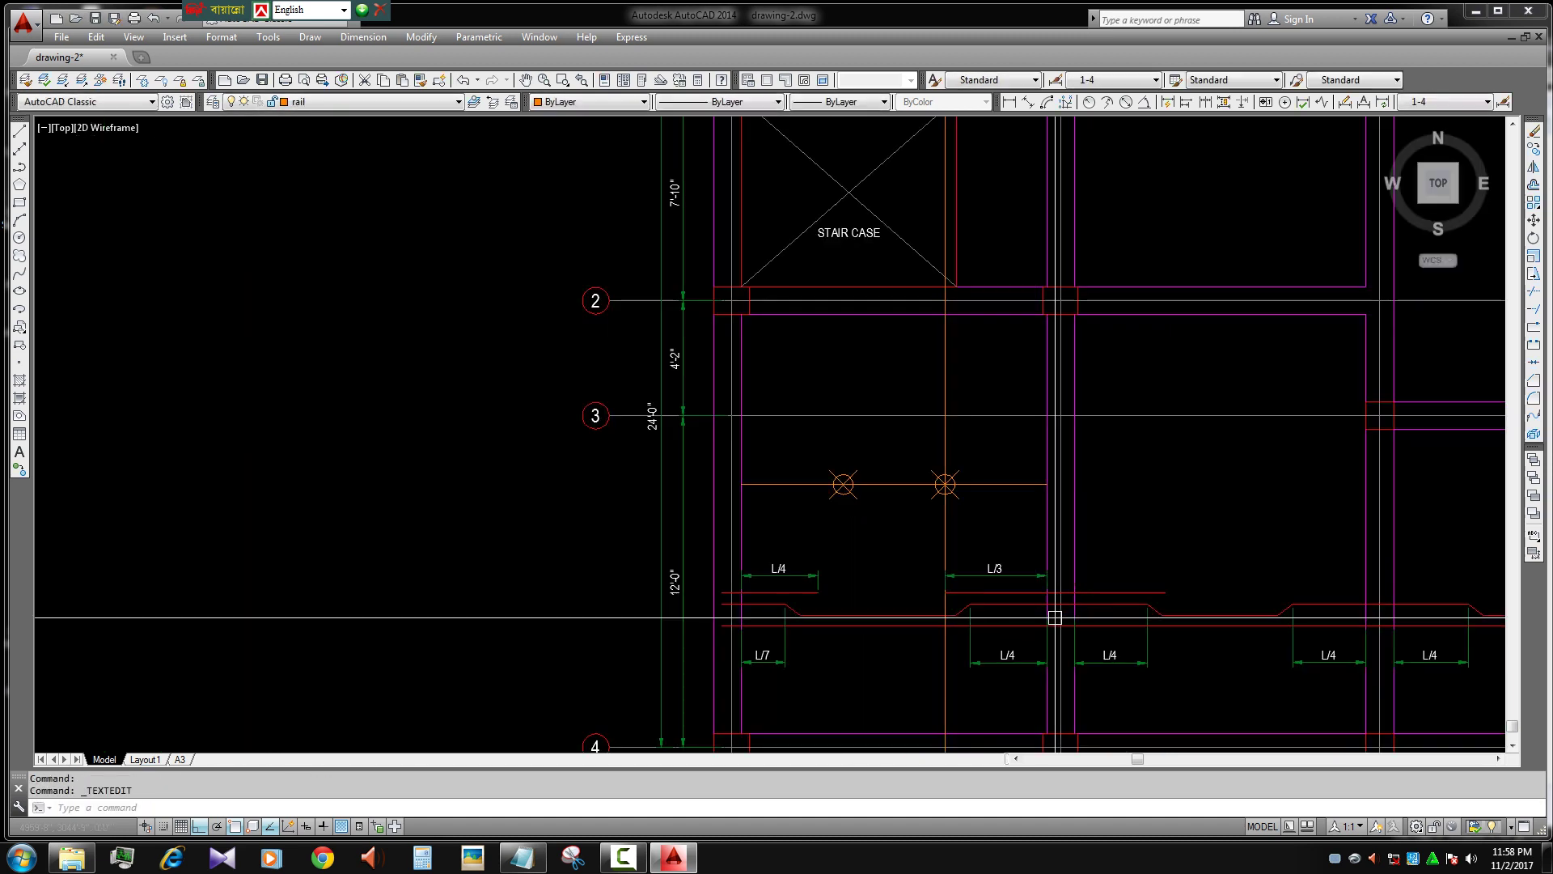
- Check the L/3 dimension's properties in the Properties panel
{"action": "left_click", "coordinate": [870, 490]}
{"action": "key", "text": "Escape"}
{"action": "scroll", "coordinate": [849, 496], "scroll_direction": "up", "scroll_amount": 2}
{"action": "left_click", "coordinate": [879, 561]}
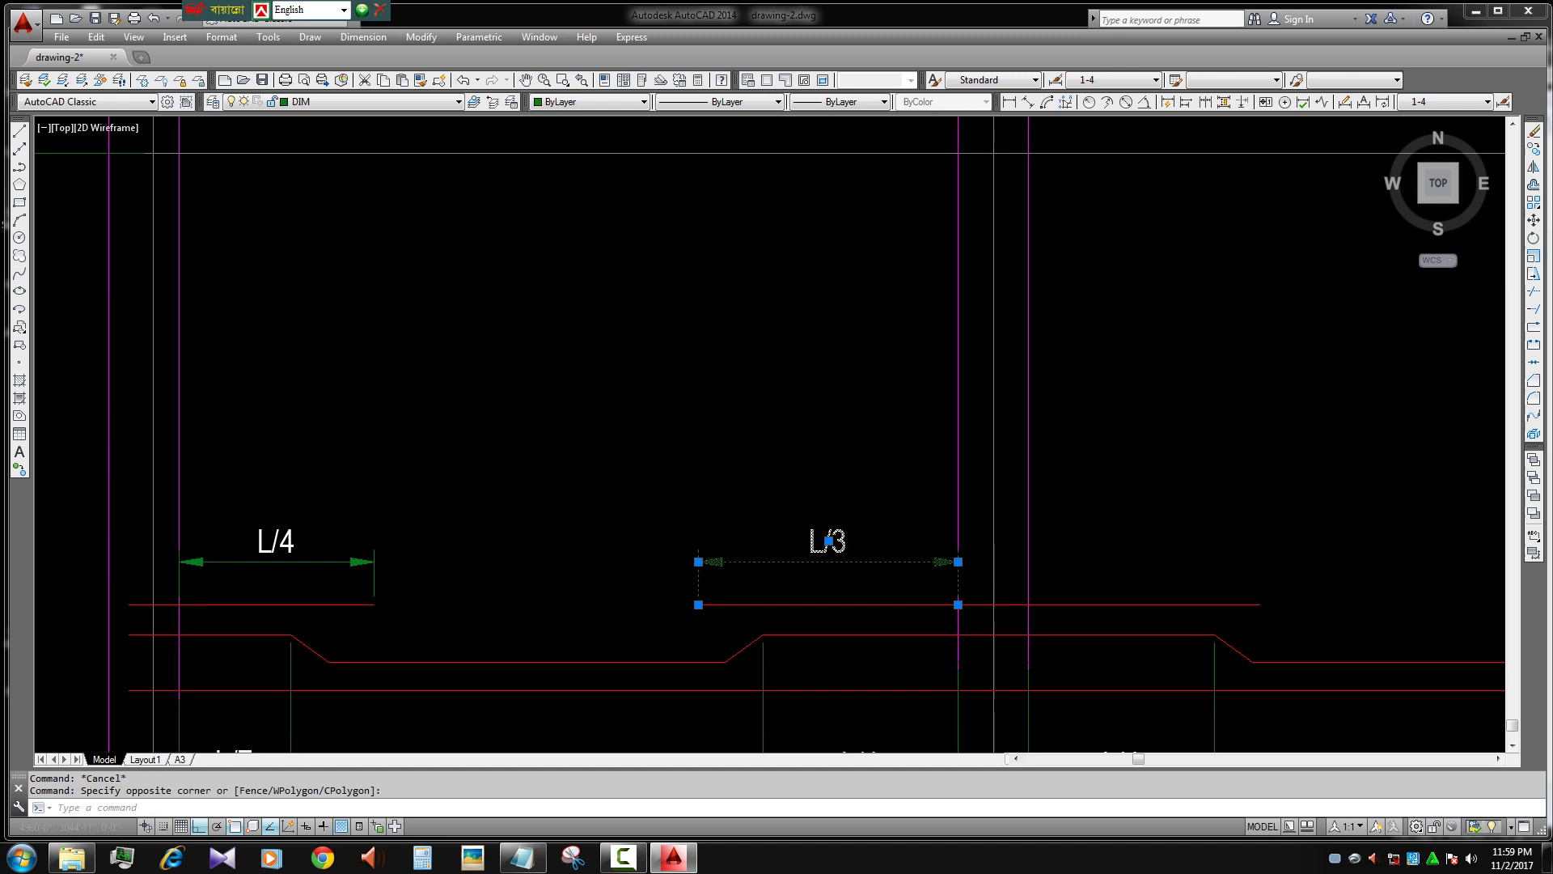
{"action": "key", "text": "ctrl+1"}
{"action": "key", "text": "Escape"}
{"action": "scroll", "coordinate": [906, 593], "scroll_direction": "down", "scroll_amount": 5}
{"action": "scroll", "coordinate": [905, 592], "scroll_direction": "up", "scroll_amount": 2}
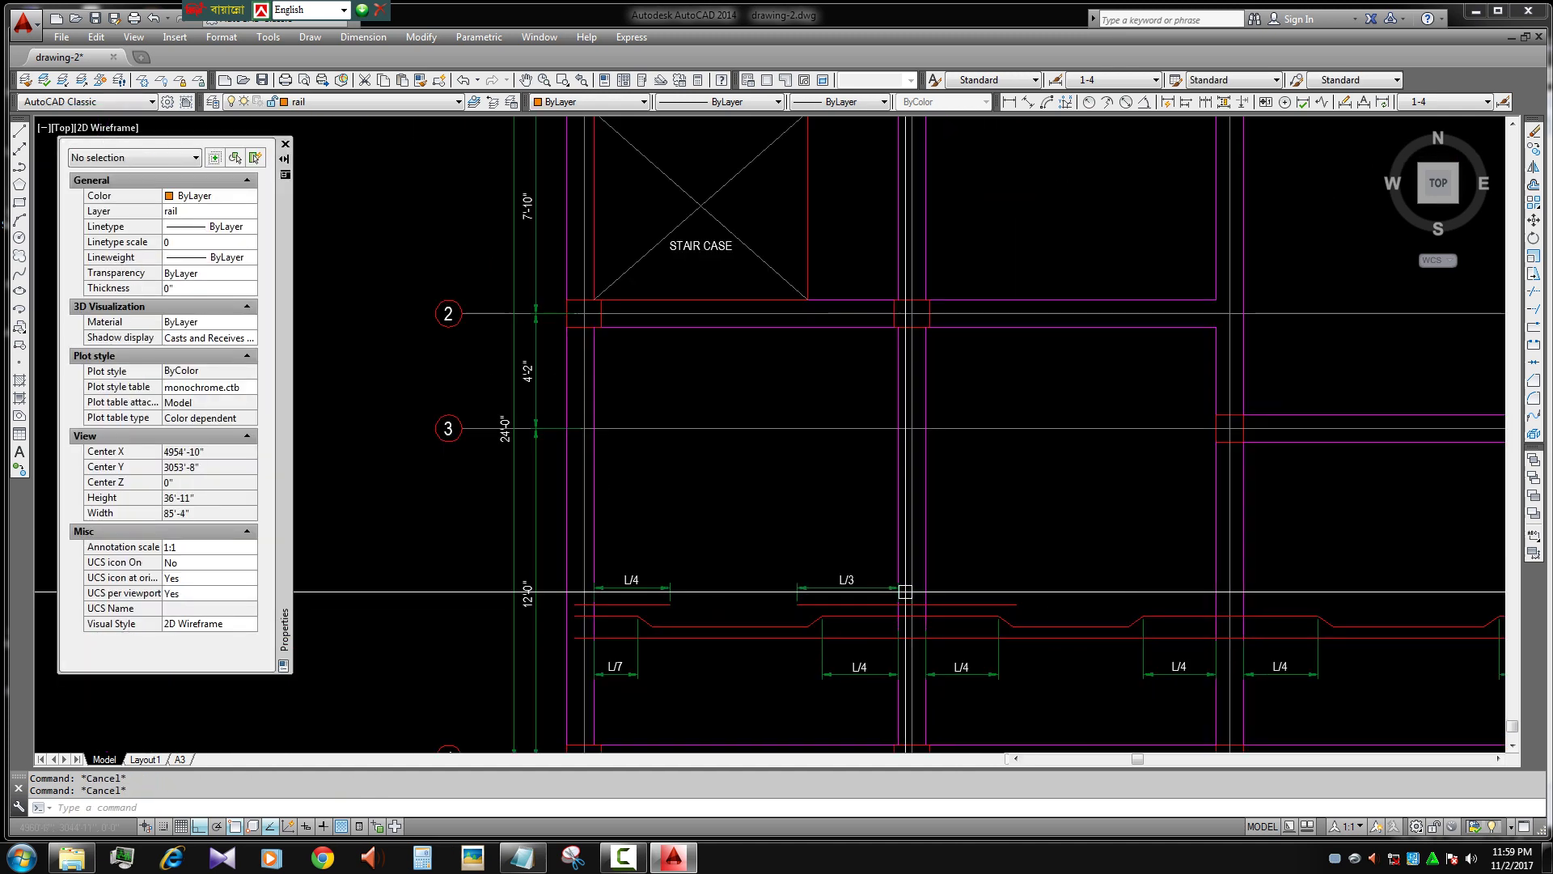
- Draw a new distribution line across the right panel and pick it for dividing
{"action": "type", "text": "l"}
{"action": "key", "text": "Return"}
{"action": "left_click", "coordinate": [1216, 514]}
{"action": "key", "text": "Escape"}
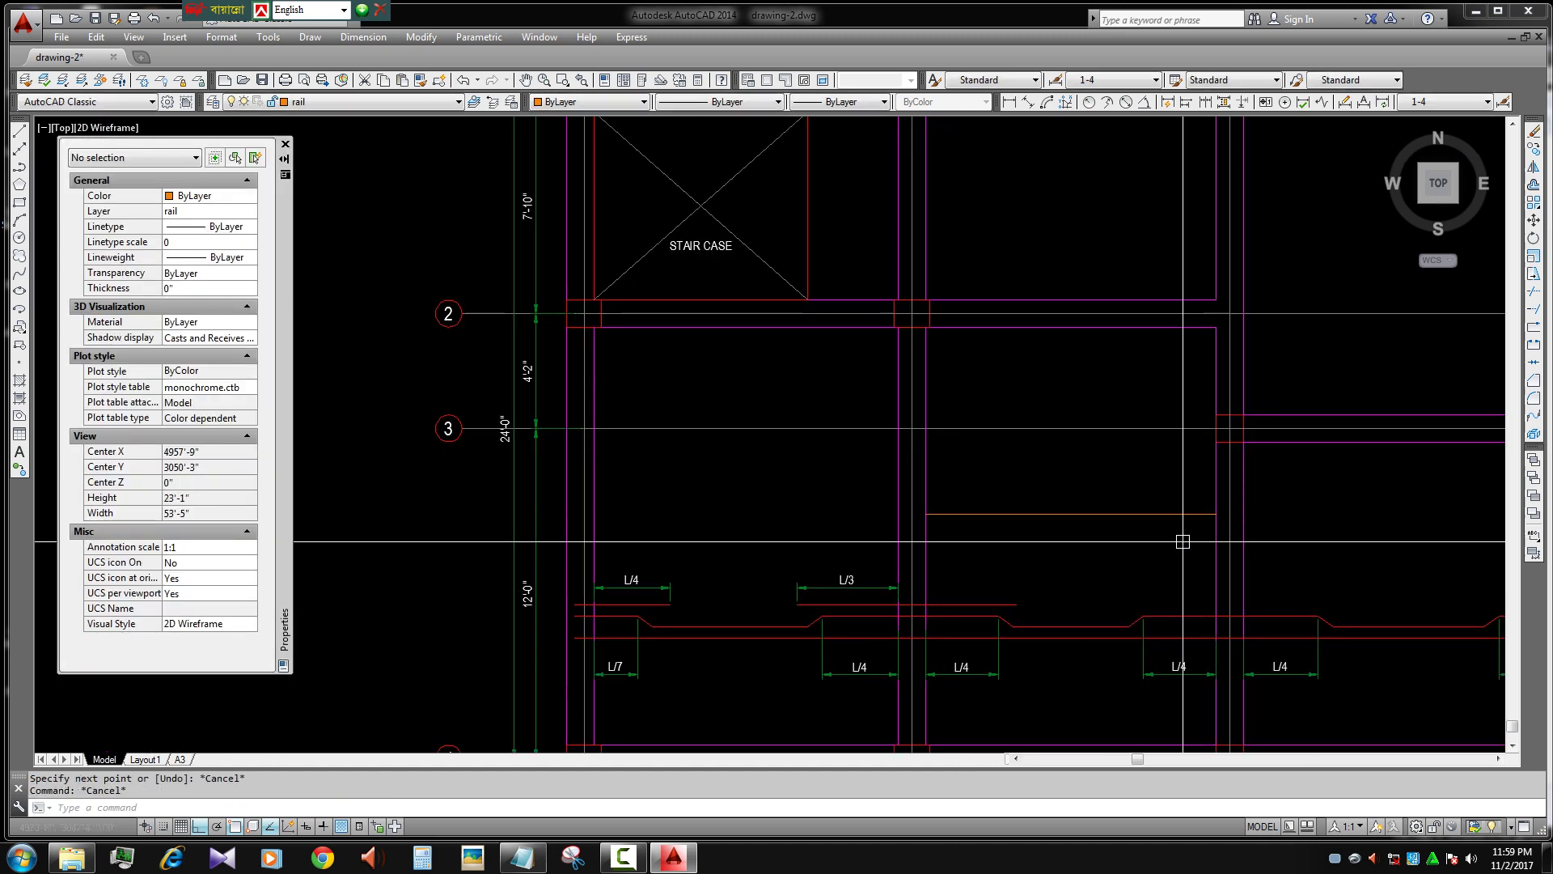
{"action": "key", "text": "Return"}
{"action": "left_click", "coordinate": [1082, 510]}
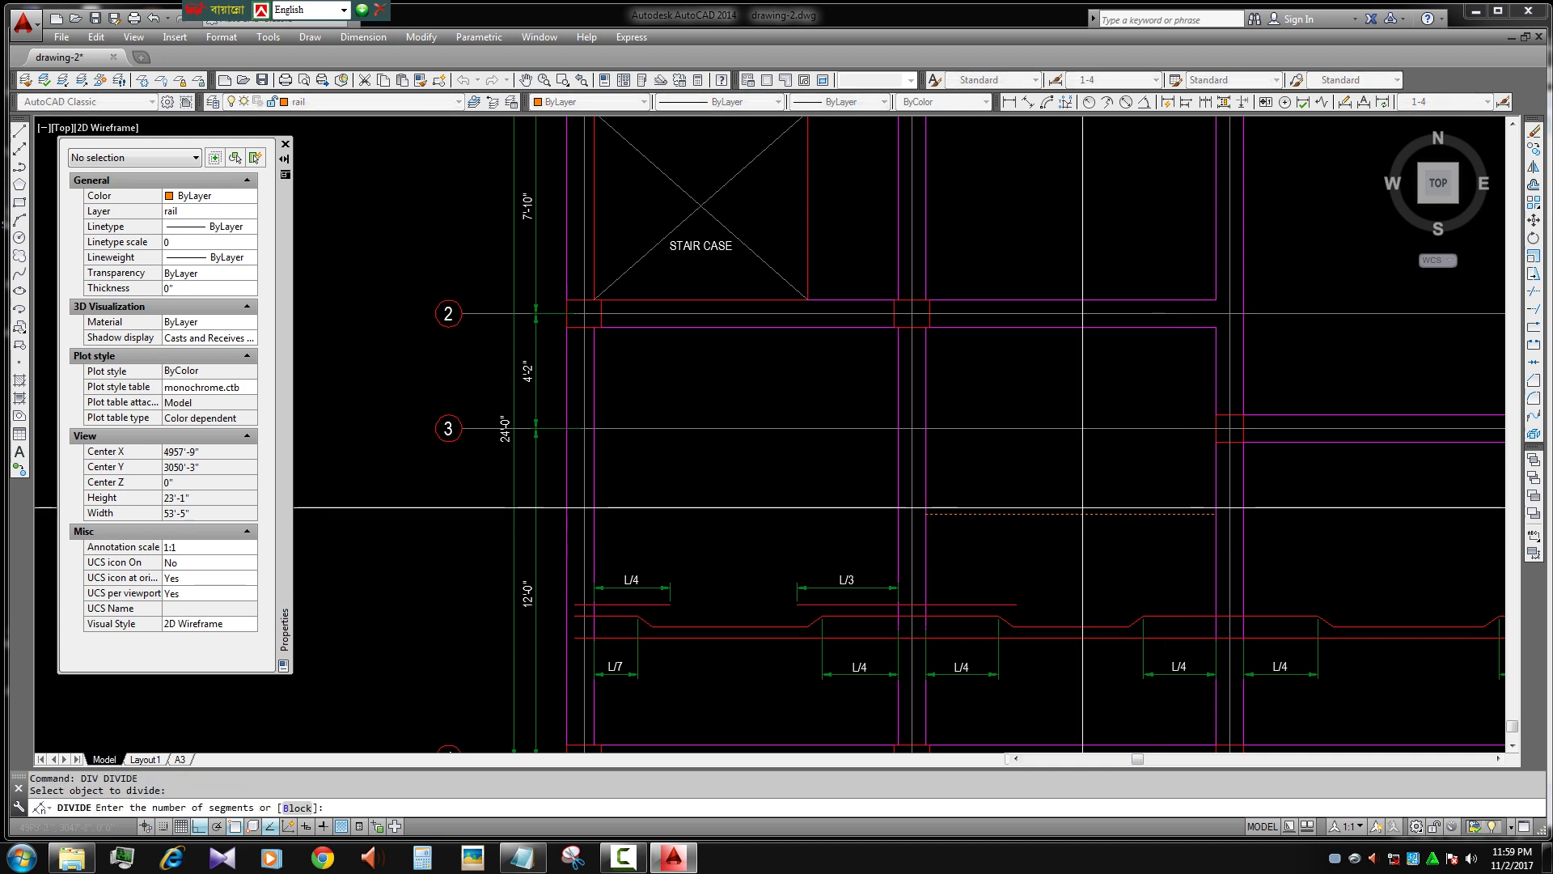
- Divide the new distribution line into 3 parts
{"action": "type", "text": "3"}
{"action": "key", "text": "Return"}
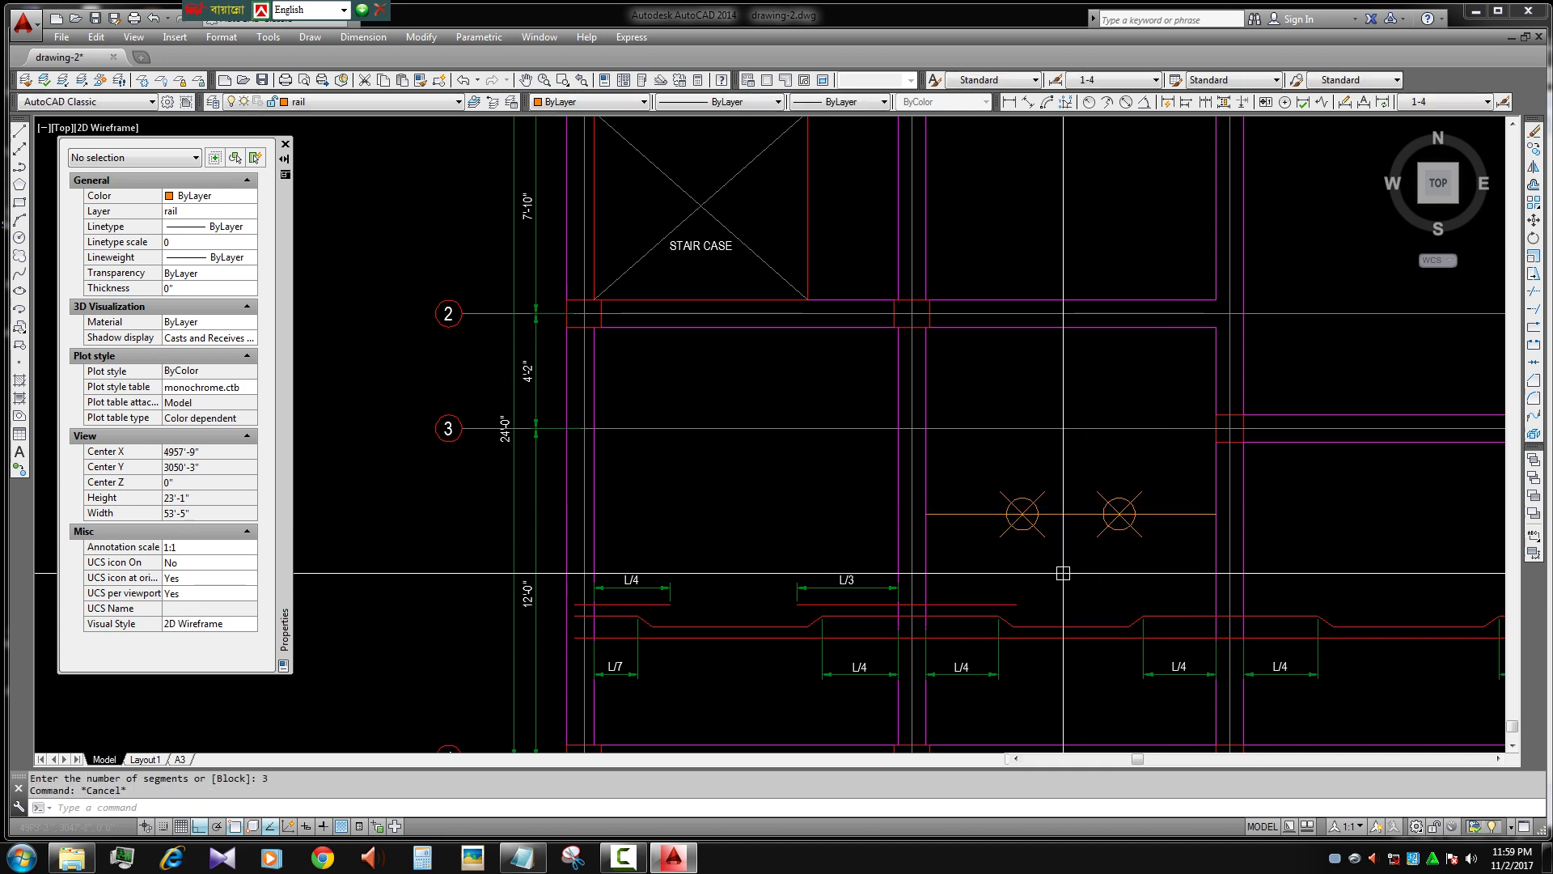
{"action": "left_click", "coordinate": [1011, 604]}
{"action": "scroll", "coordinate": [1022, 603], "scroll_direction": "up", "scroll_amount": 2}
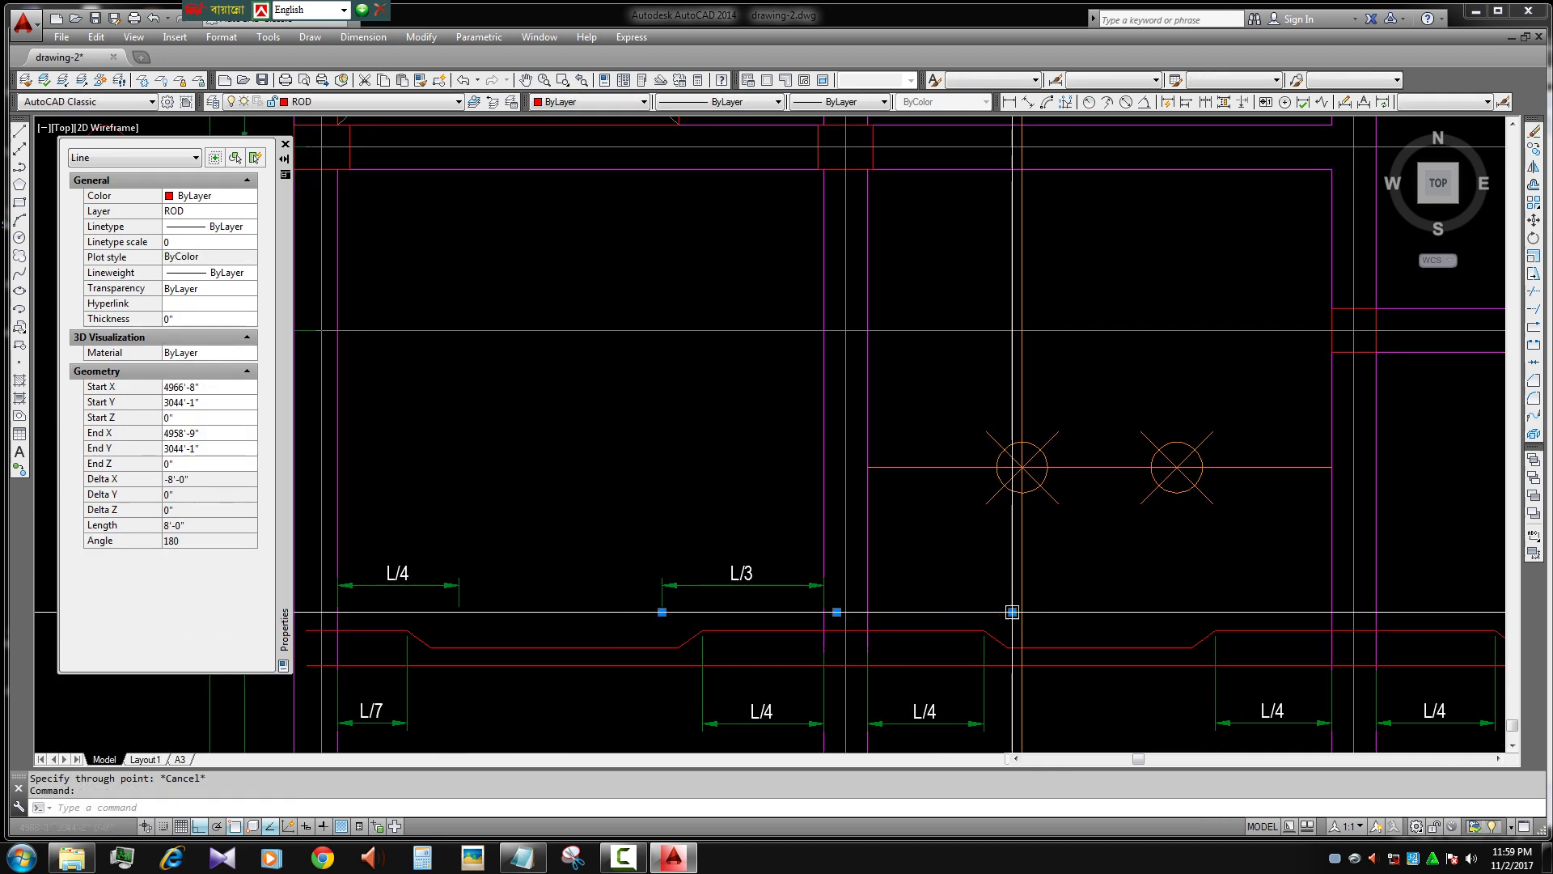
- Mirror the L/3 dimension across the support, keeping the original
{"action": "left_click", "coordinate": [742, 582]}
{"action": "type", "text": "mi"}
{"action": "key", "text": "Return"}
{"action": "left_click", "coordinate": [846, 599]}
{"action": "left_click", "coordinate": [845, 574]}
{"action": "key", "text": "Return"}
{"action": "left_click", "coordinate": [948, 572]}
{"action": "key", "text": "Escape"}
{"action": "key", "text": "Escape"}
{"action": "scroll", "coordinate": [985, 576], "scroll_direction": "down", "scroll_amount": 3}
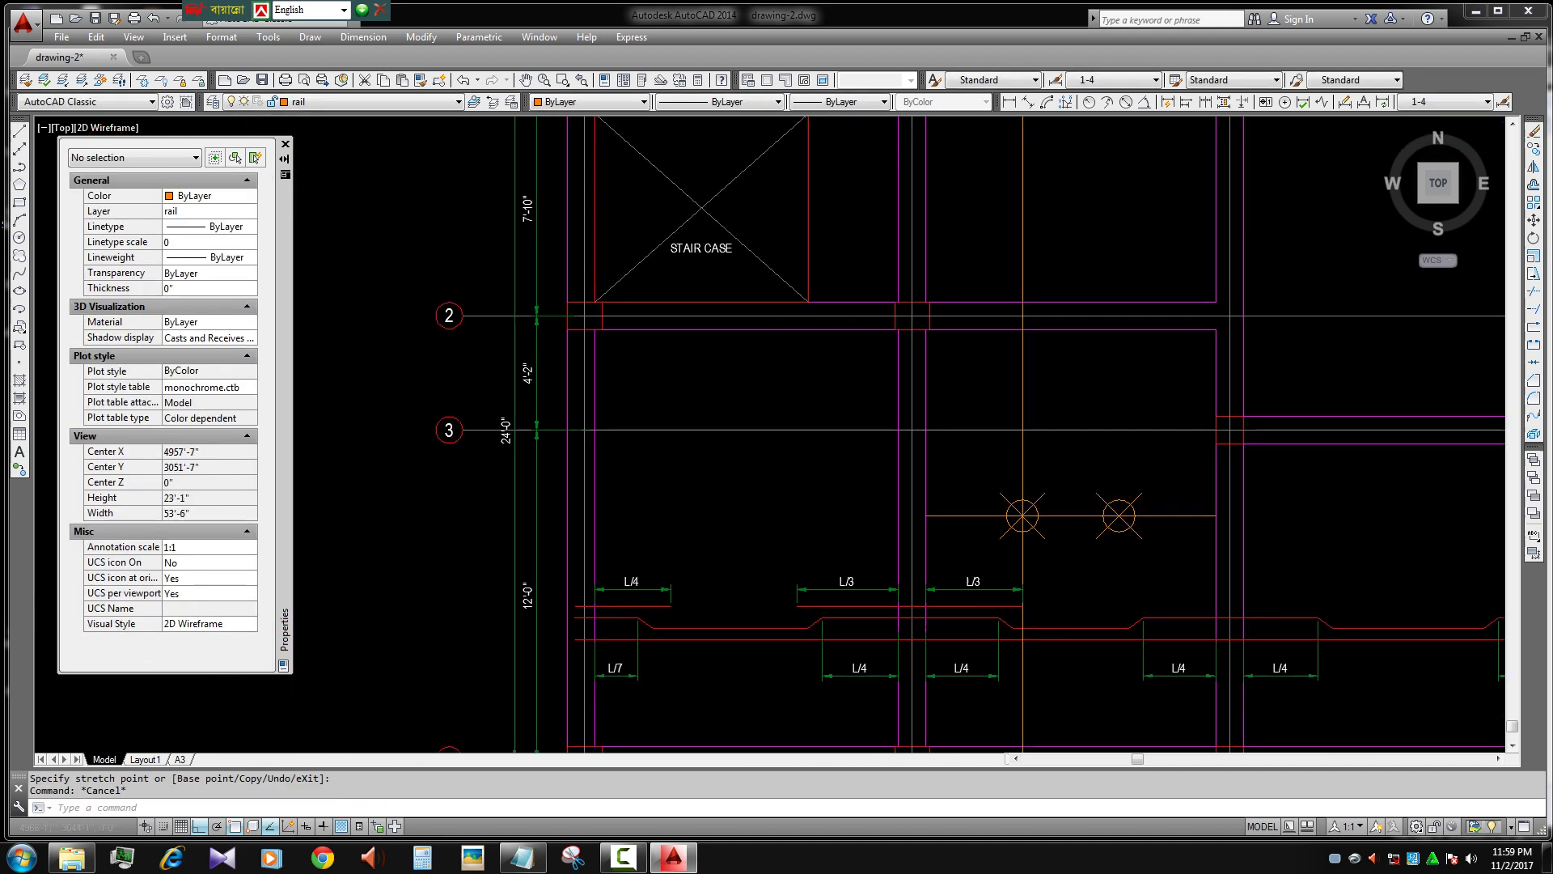
{"action": "scroll", "coordinate": [985, 576], "scroll_direction": "up", "scroll_amount": 3}
- Mirror the mirrored L/3 dimension again across the next support, keeping the source
{"action": "left_click", "coordinate": [986, 576]}
{"action": "type", "text": "i"}
{"action": "key", "text": "Return"}
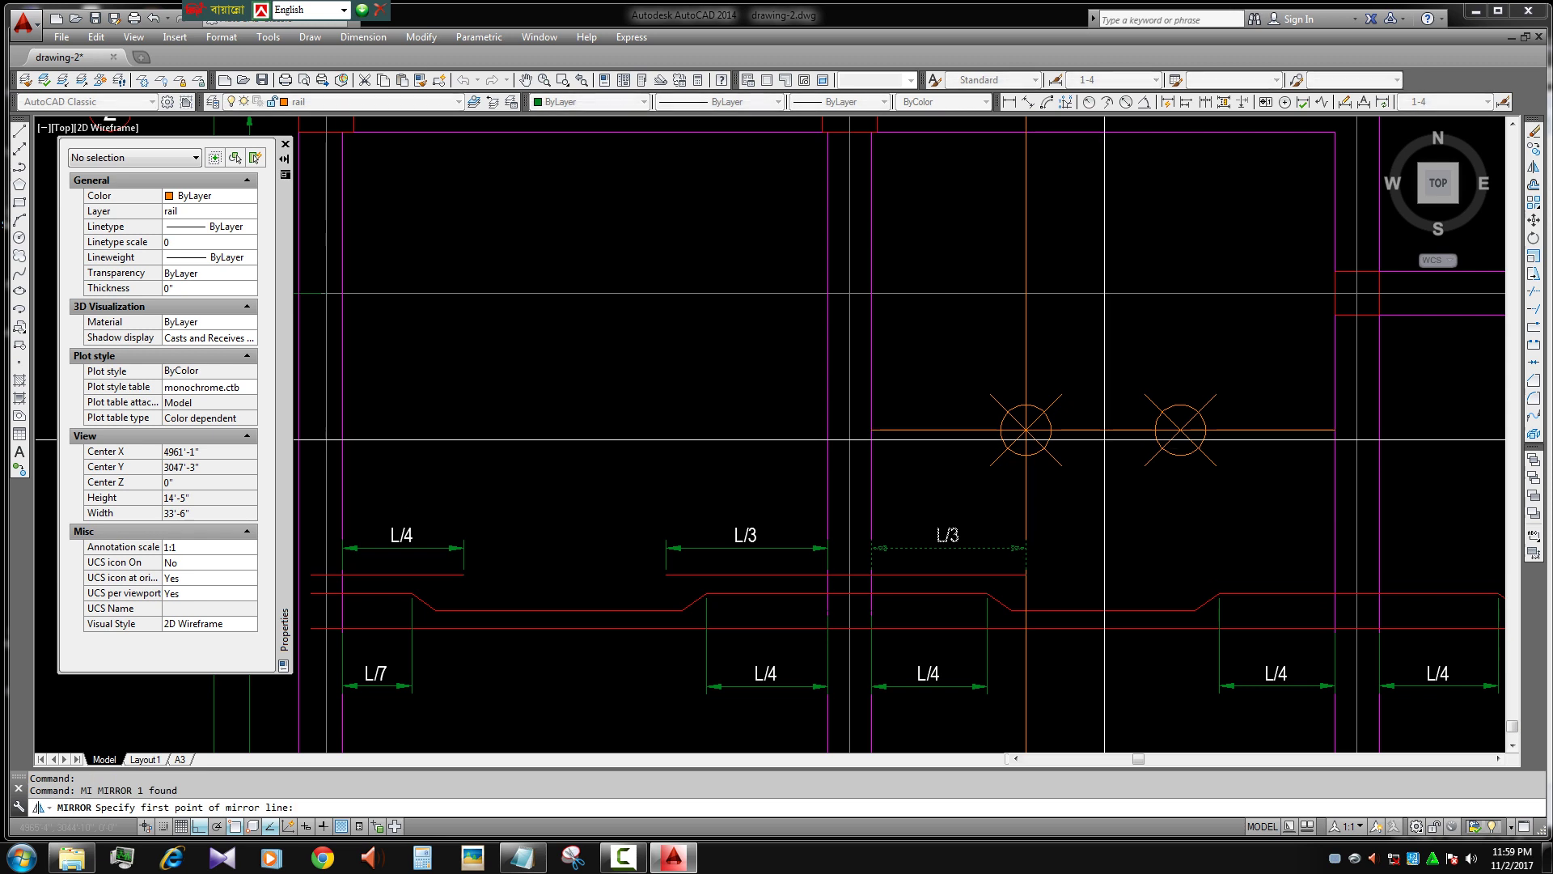
{"action": "left_click", "coordinate": [1104, 430]}
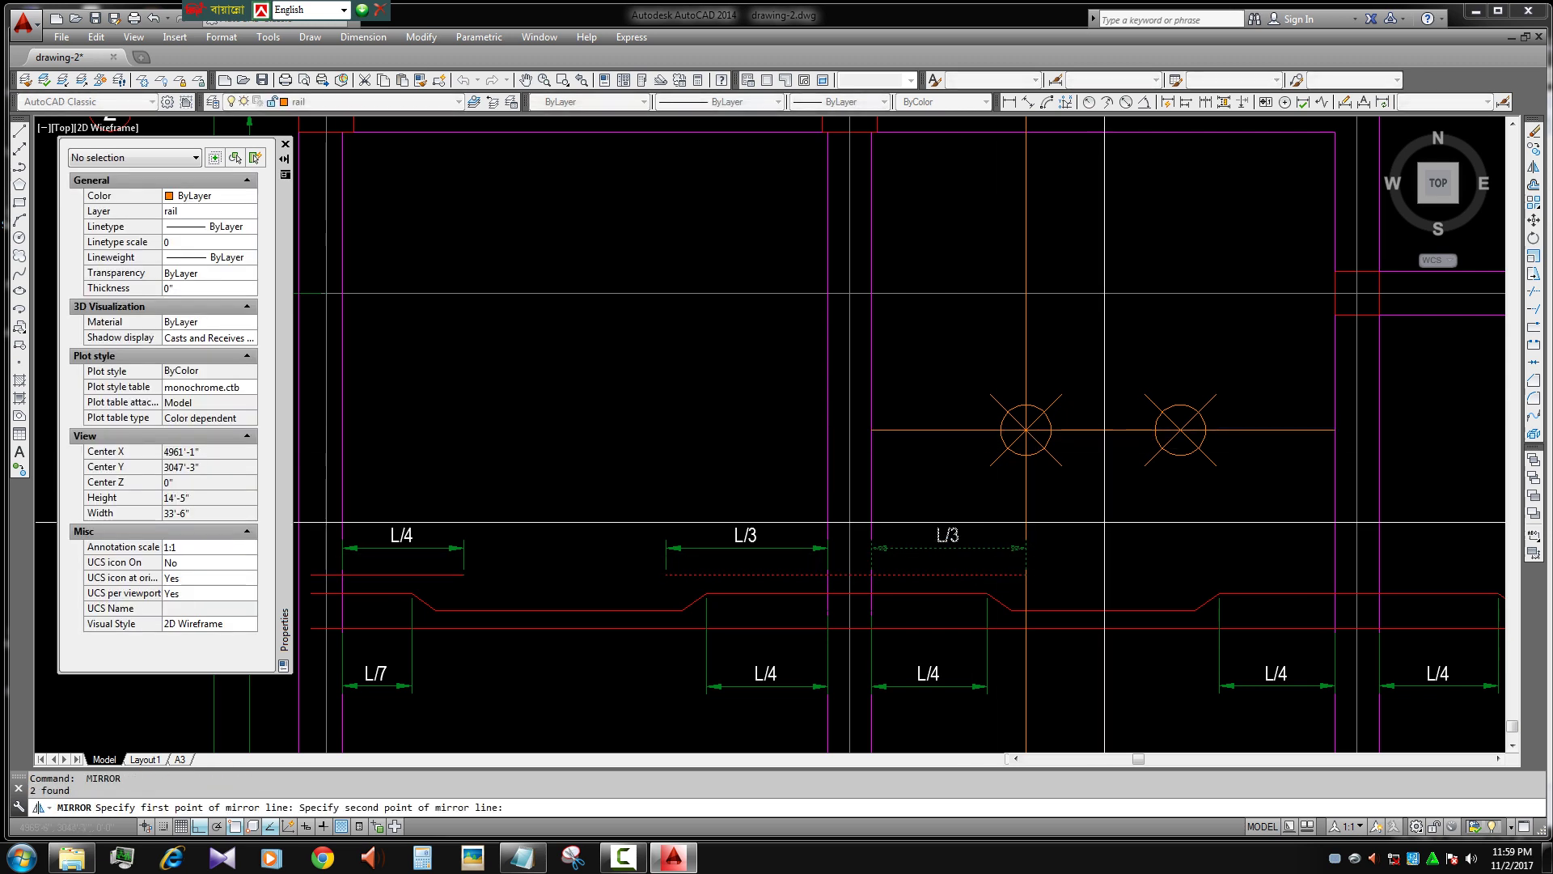
{"action": "left_click", "coordinate": [1104, 566]}
{"action": "middle_click_drag", "start_coordinate": [1103, 567], "coordinate": [692, 543]}
{"action": "middle_click_drag", "start_coordinate": [1052, 581], "coordinate": [954, 633]}
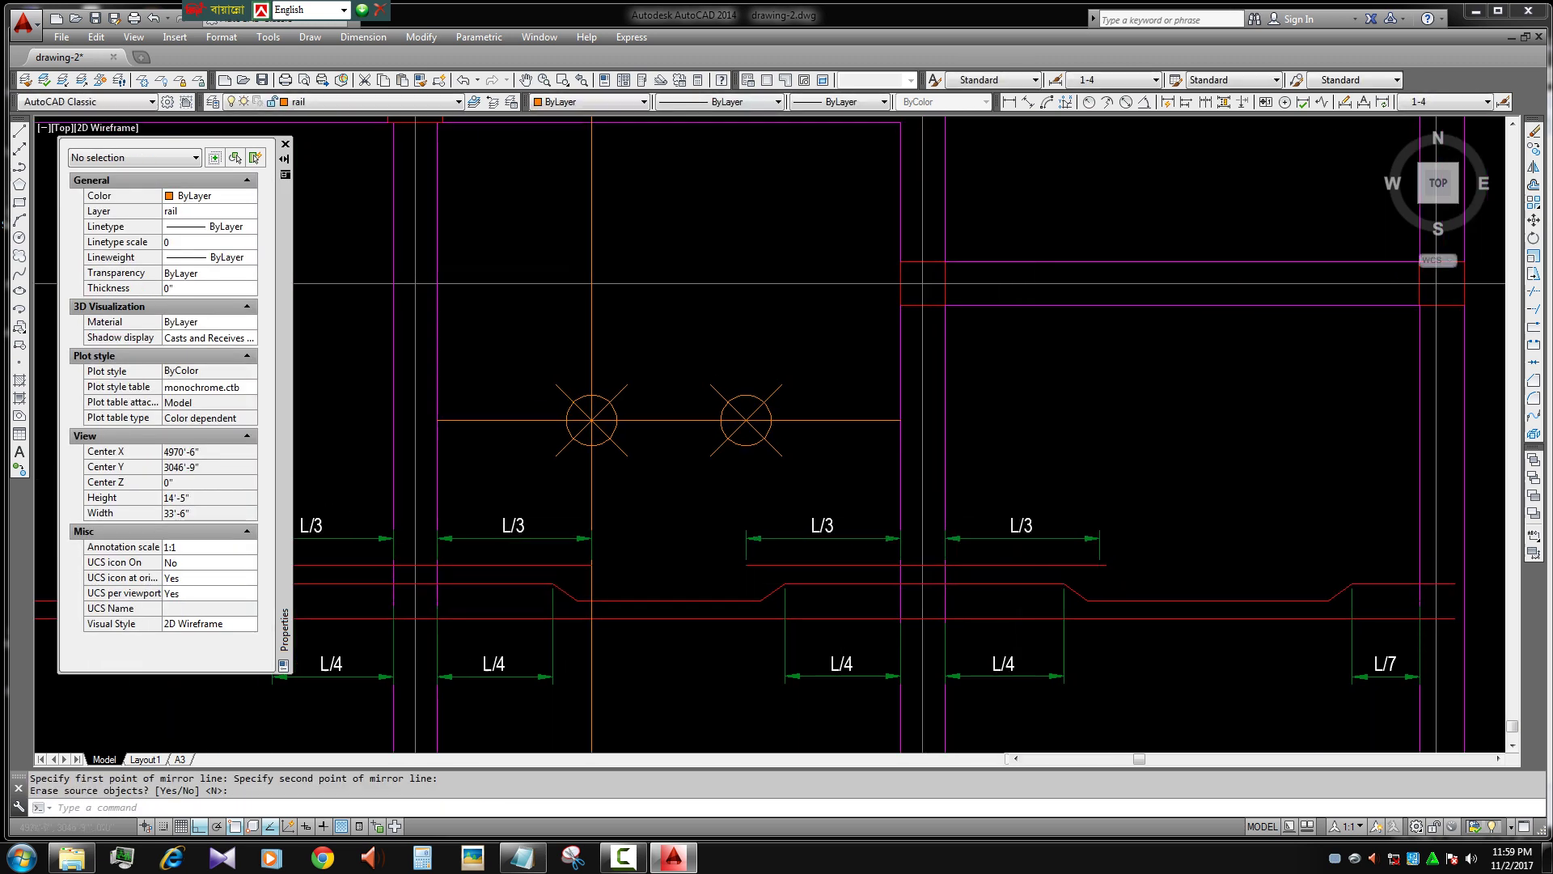
{"action": "key", "text": "Escape"}
- Draw another distribution line across the next panel, ready for dividing
{"action": "type", "text": "l"}
{"action": "key", "text": "Return"}
{"action": "left_click", "coordinate": [1342, 487]}
{"action": "key", "text": "Escape"}
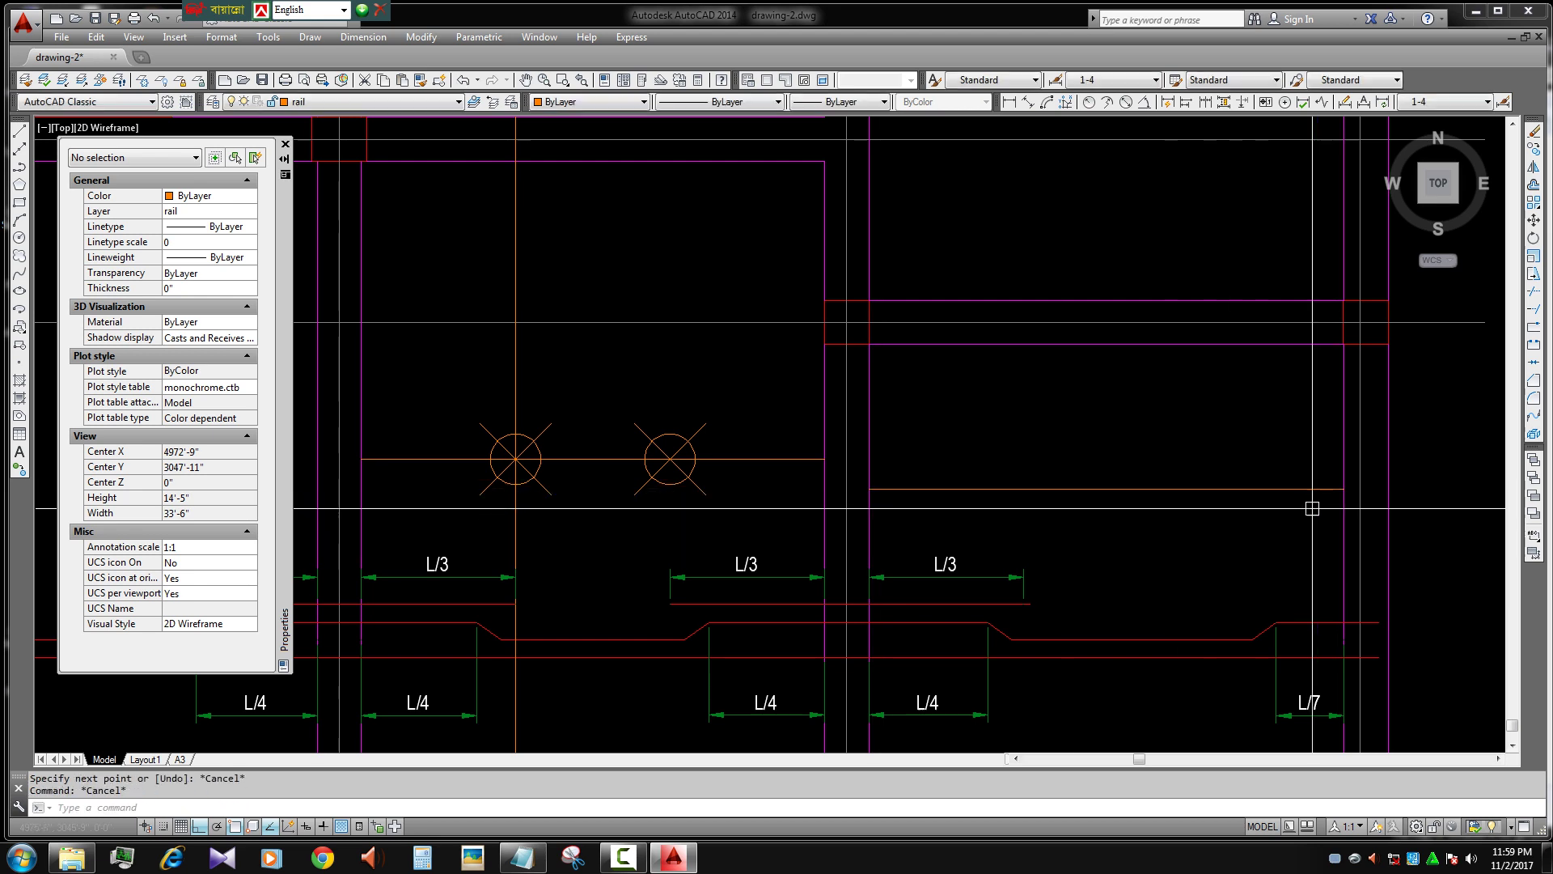
{"action": "type", "text": "IV"}
{"action": "key", "text": "Return"}
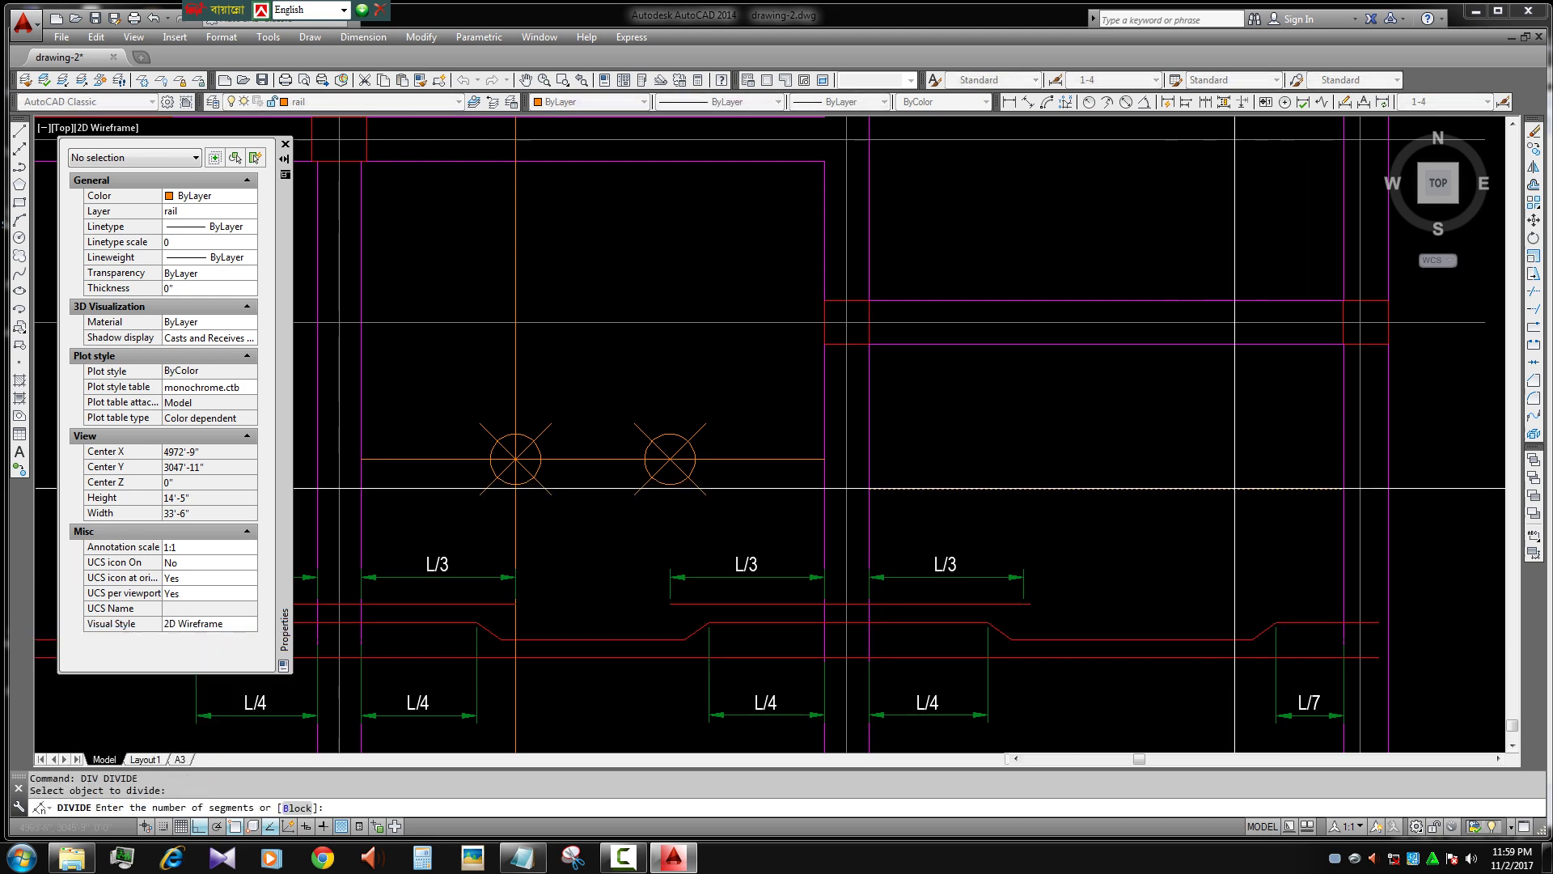
- Divide the new orange bar into three equal parts
{"action": "key", "text": "Escape"}
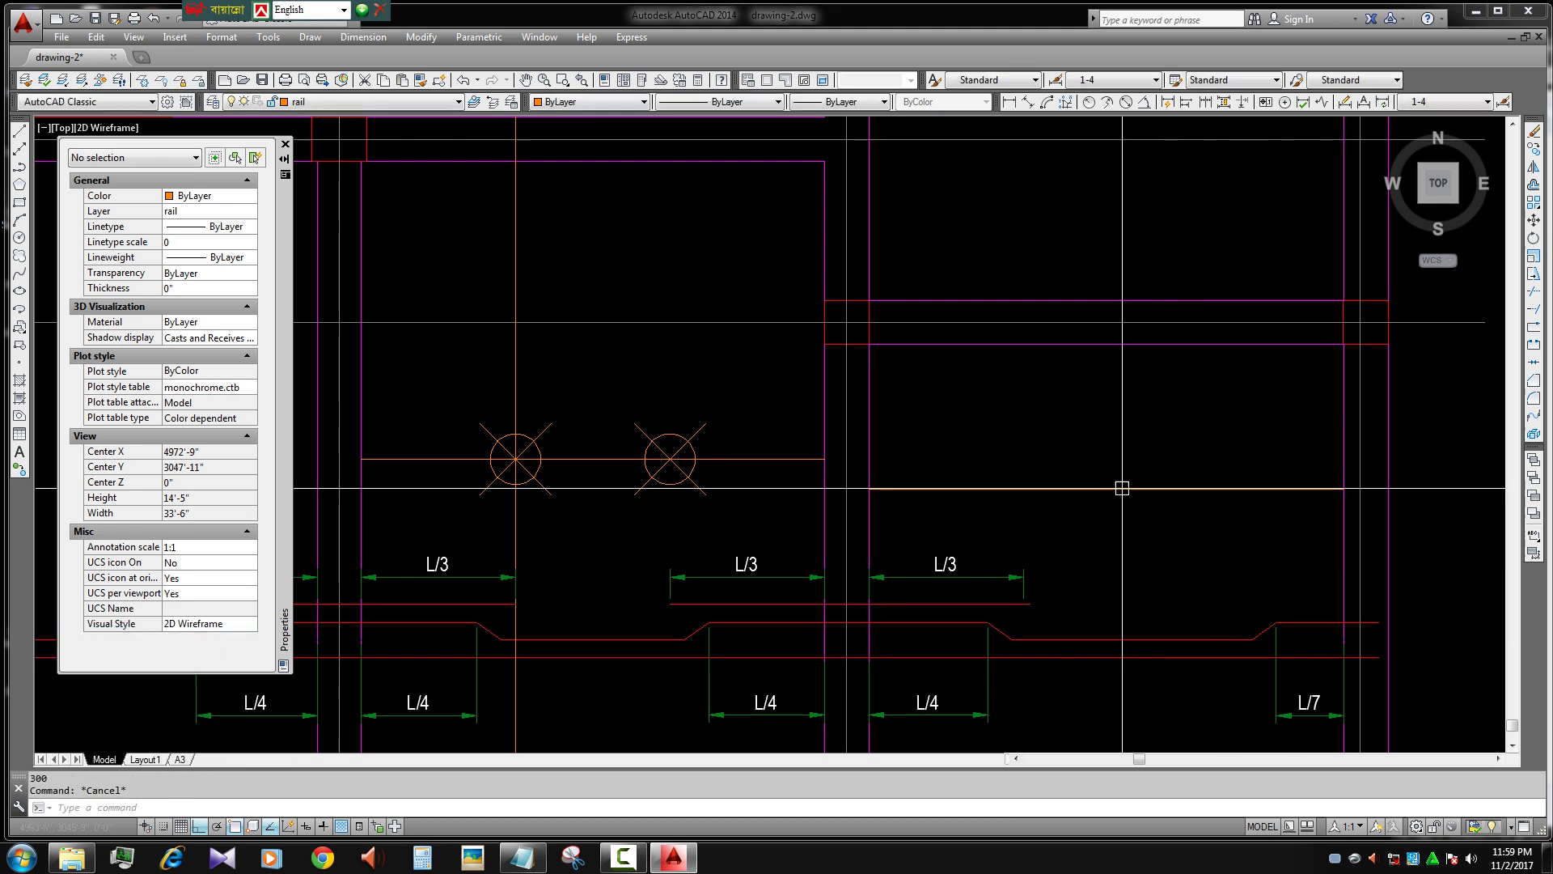
{"action": "key", "text": "Escape"}
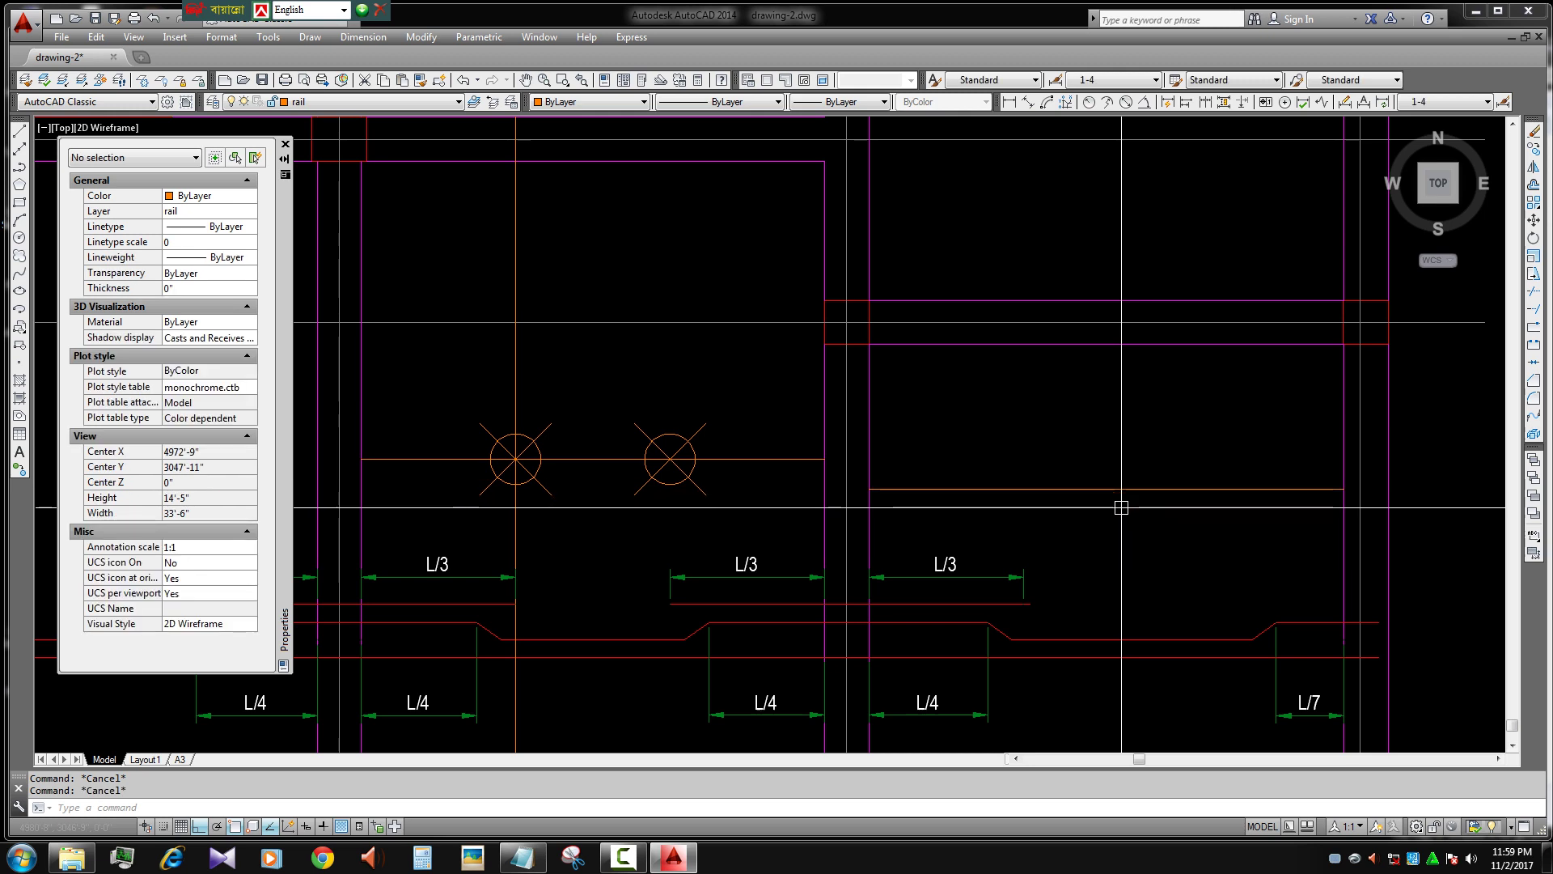
{"action": "type", "text": "DIVIDE Select object to divide:"}
{"action": "key", "text": "Return"}
{"action": "left_click", "coordinate": [1123, 489]}
{"action": "key", "text": "Return"}
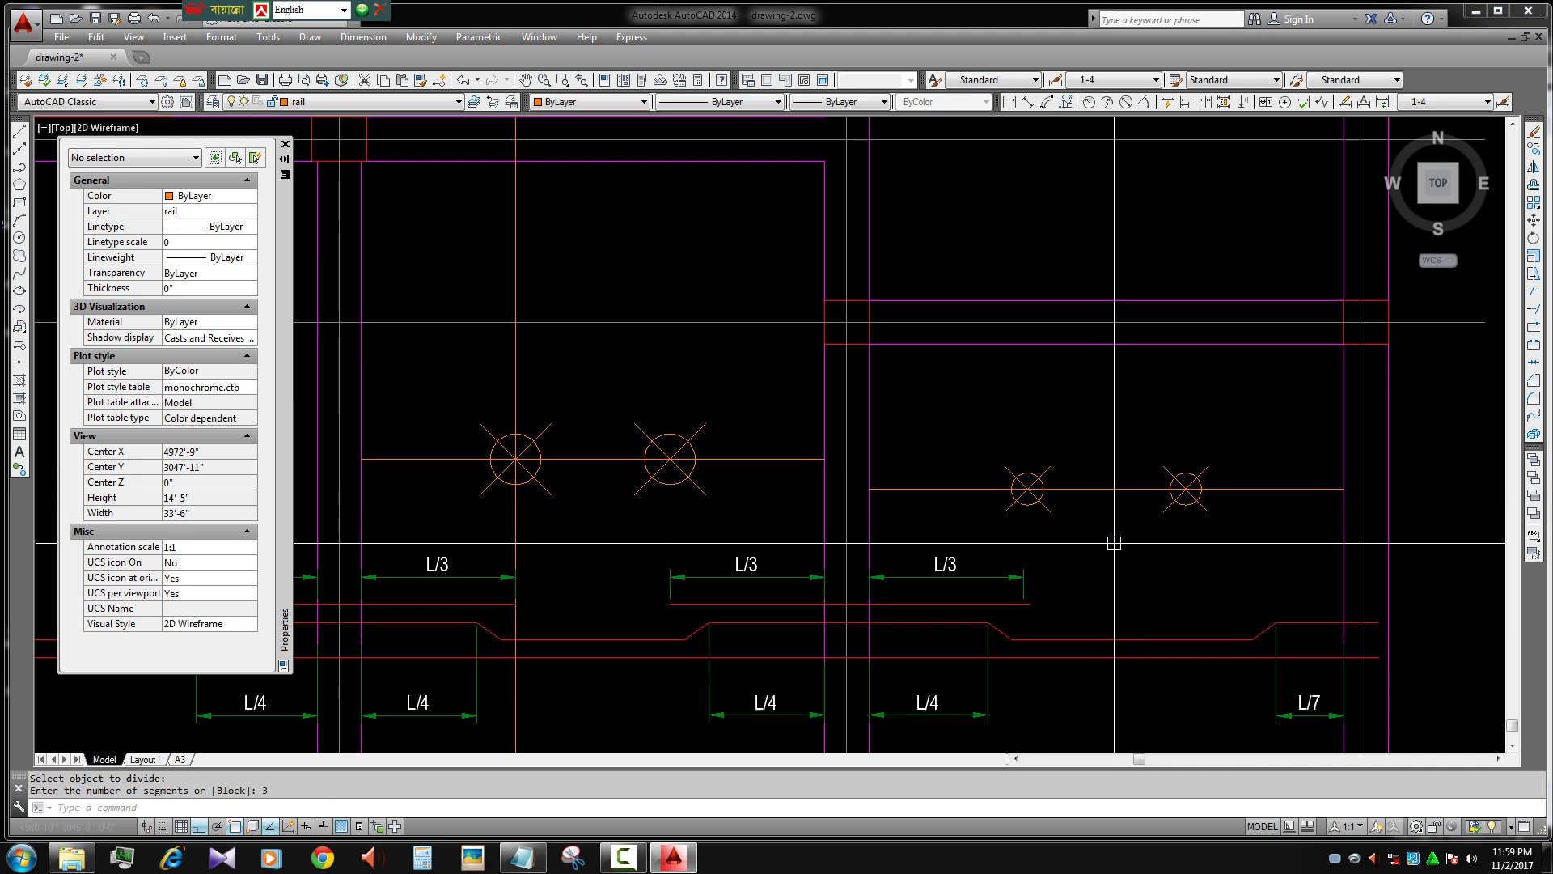
- Start an offset and a stretch on the bar end, cancelling both
{"action": "type", "text": "o"}
{"action": "key", "text": "Return"}
{"action": "key", "text": "Escape"}
{"action": "scroll", "coordinate": [1029, 599], "scroll_direction": "up", "scroll_amount": 4}
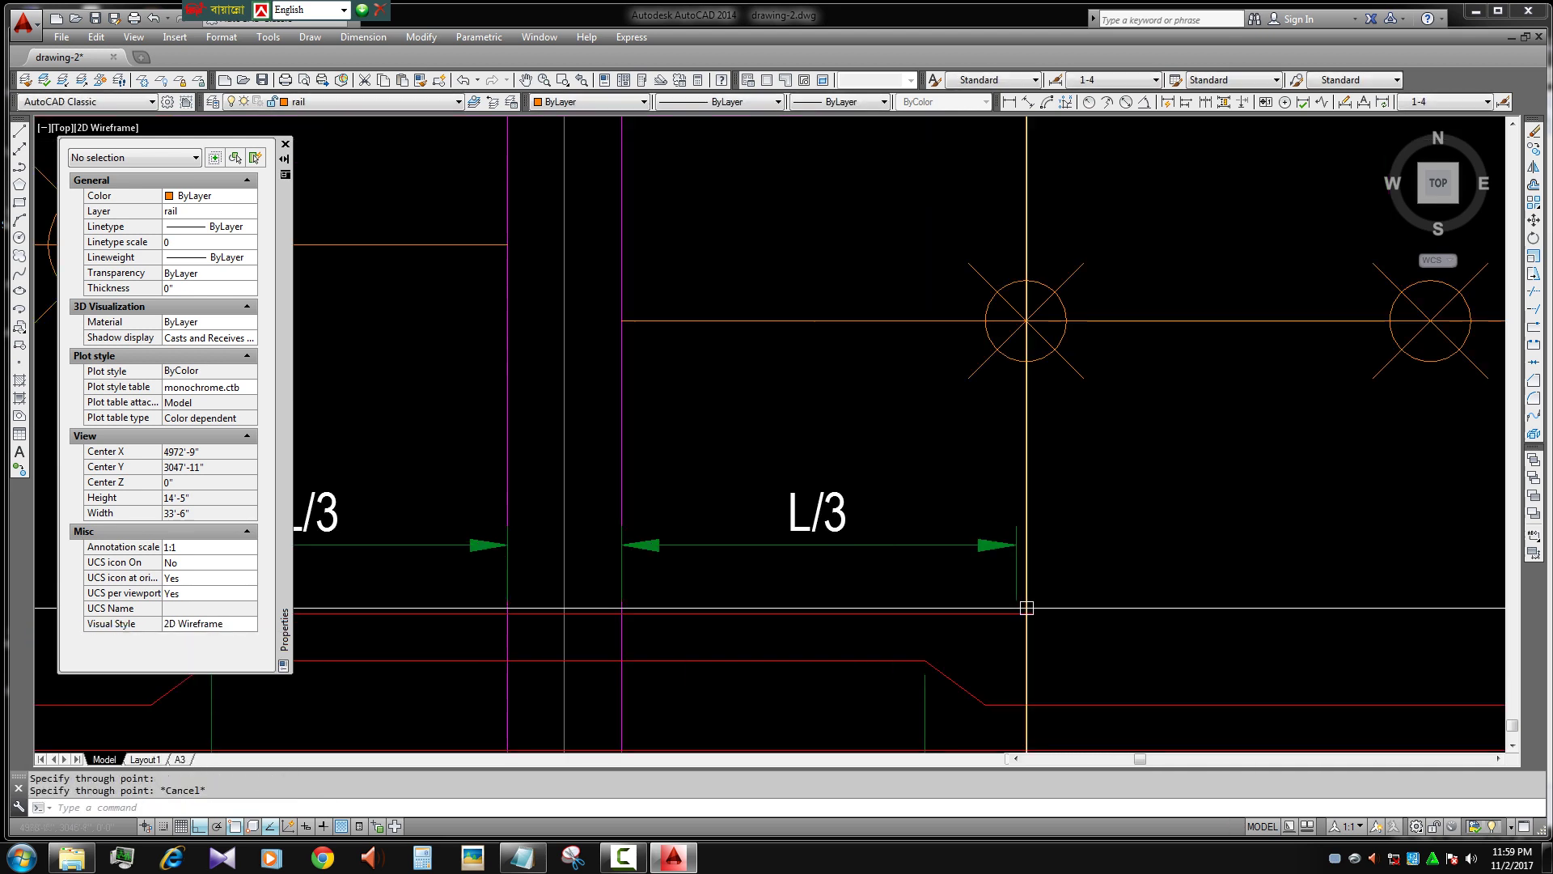
{"action": "left_click", "coordinate": [1018, 615]}
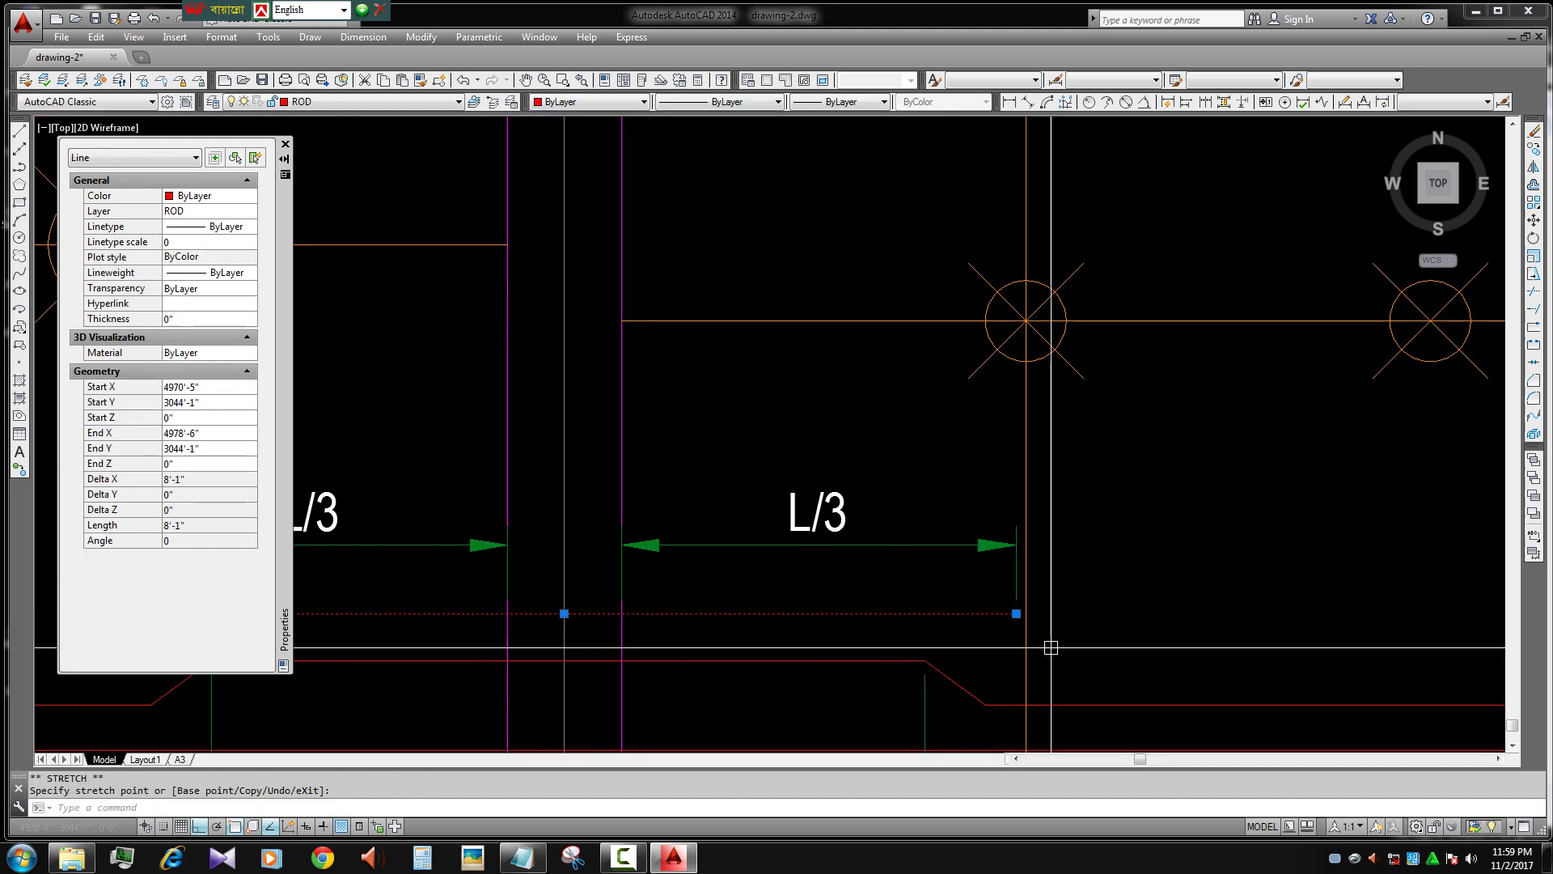
{"action": "key", "text": "Escape"}
{"action": "scroll", "coordinate": [995, 651], "scroll_direction": "down", "scroll_amount": 2}
{"action": "scroll", "coordinate": [995, 651], "scroll_direction": "down", "scroll_amount": 2}
- Window-select around the bar end, then cancel the move
{"action": "middle_click_drag", "start_coordinate": [856, 628], "coordinate": [988, 596]}
{"action": "scroll", "coordinate": [988, 596], "scroll_direction": "down", "scroll_amount": 2}
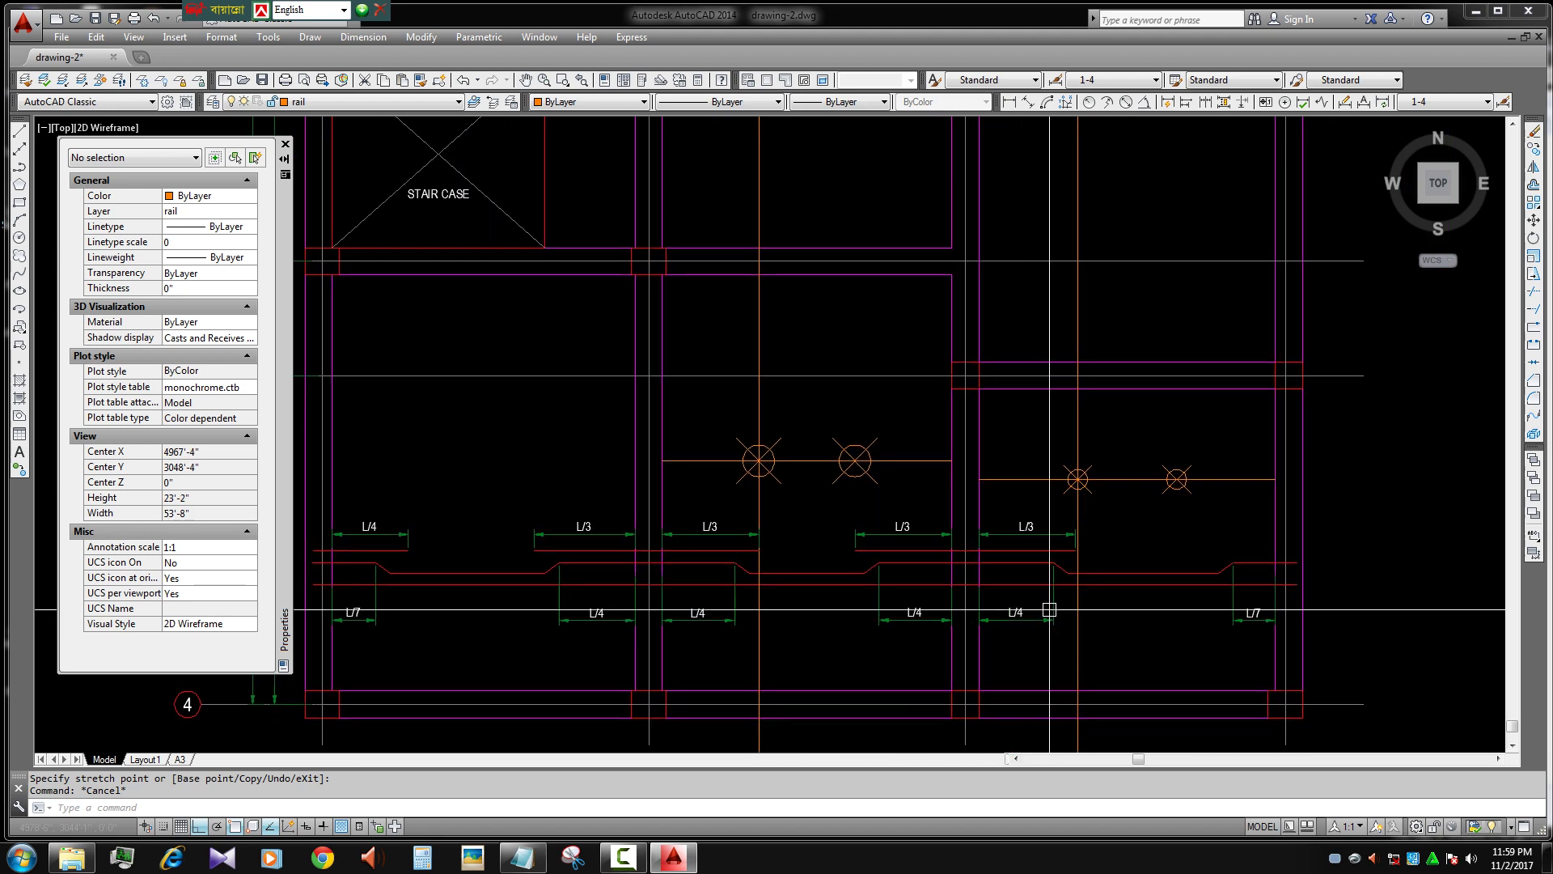
{"action": "scroll", "coordinate": [1033, 613], "scroll_direction": "up", "scroll_amount": 4}
{"action": "left_click", "coordinate": [1033, 613]}
{"action": "left_click", "coordinate": [1051, 551]}
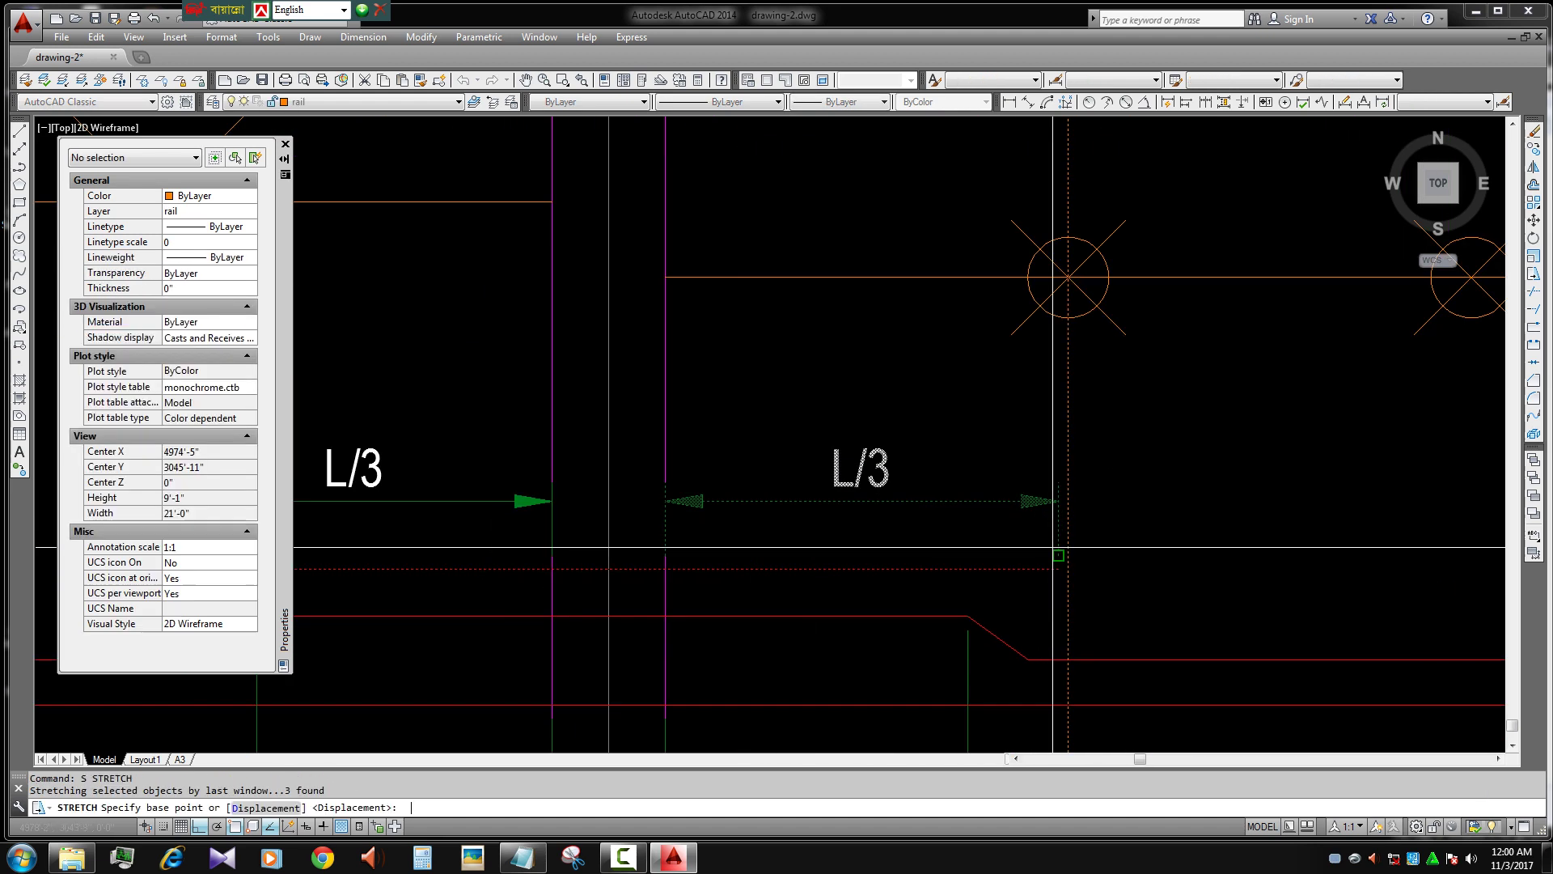
{"action": "scroll", "coordinate": [931, 566], "scroll_direction": "down", "scroll_amount": 3}
{"action": "scroll", "coordinate": [896, 580], "scroll_direction": "up", "scroll_amount": 2}
{"action": "key", "text": "Escape"}
- Select the red bar and its L/3 dimension for a mirror, then cancel
{"action": "left_click", "coordinate": [890, 571]}
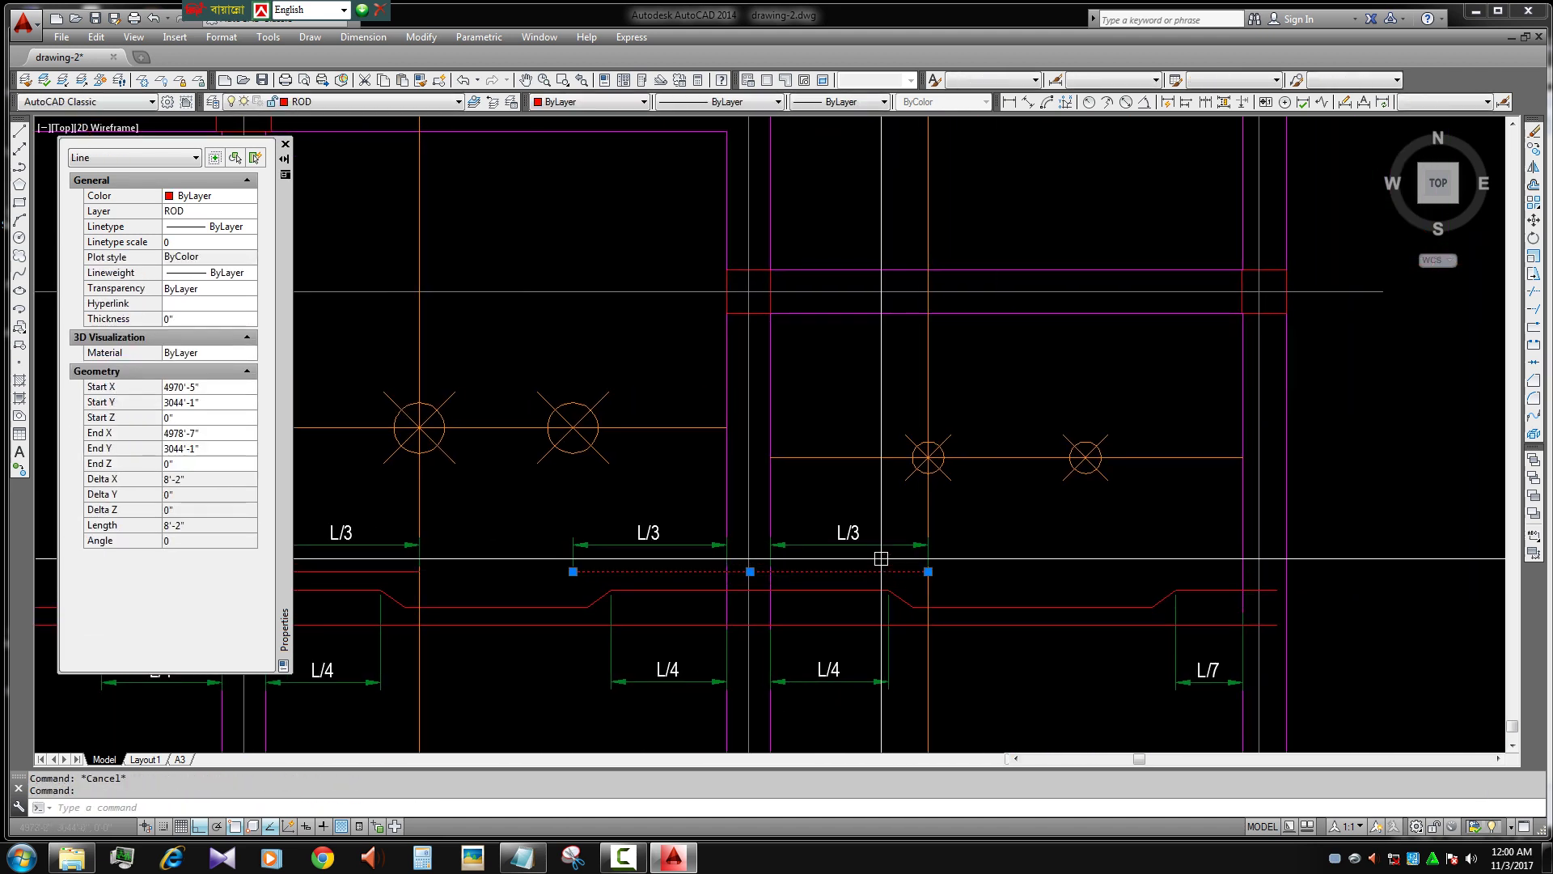
{"action": "left_click", "coordinate": [891, 545]}
{"action": "type", "text": "mi"}
{"action": "key", "text": "Return"}
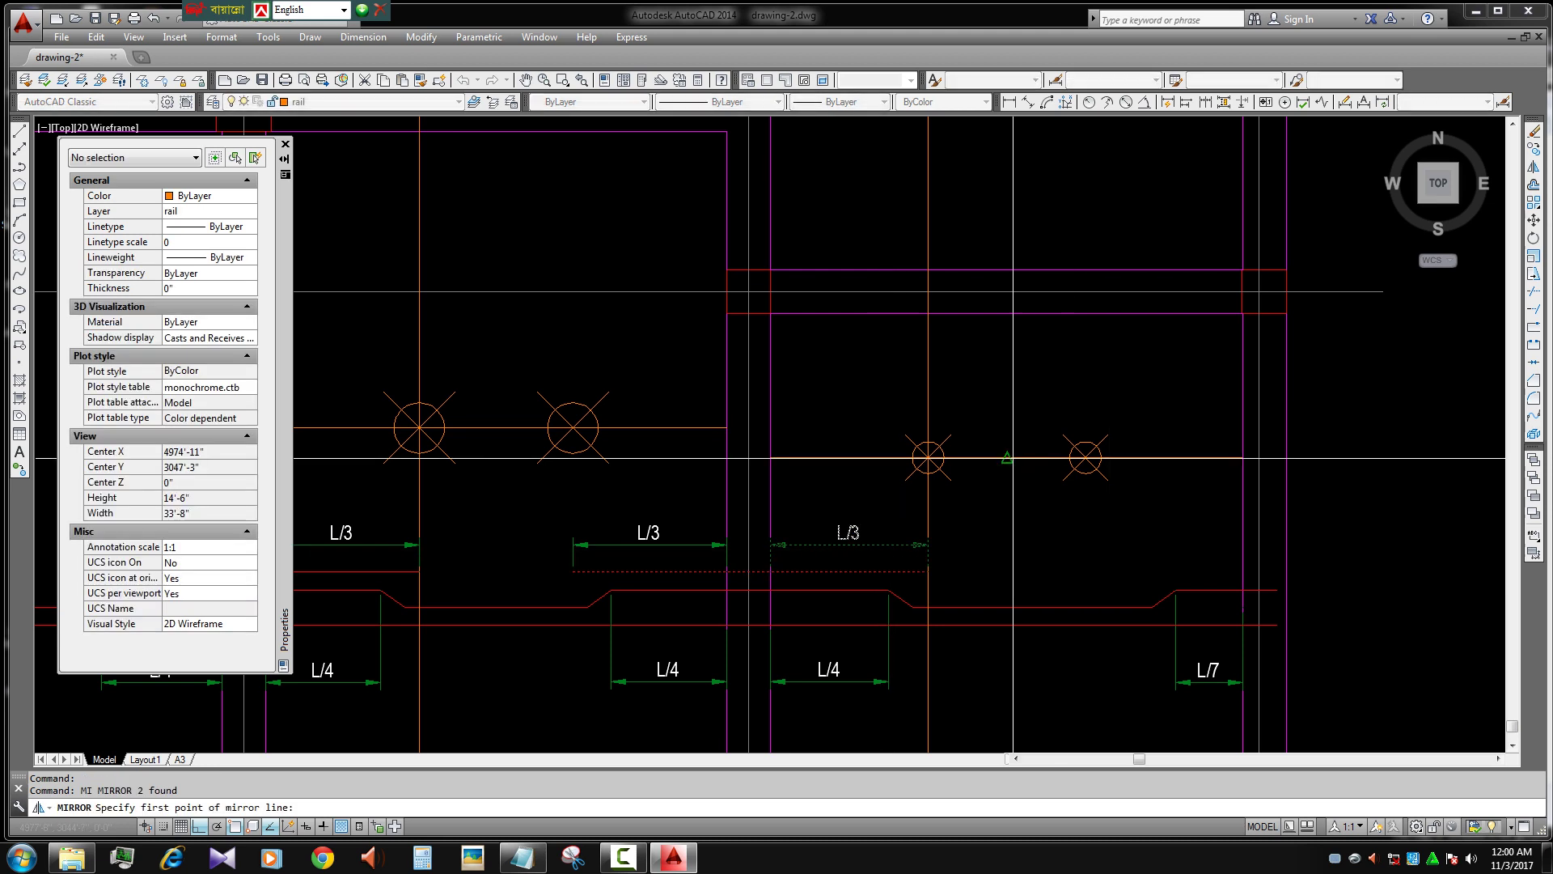
{"action": "scroll", "coordinate": [1015, 509], "scroll_direction": "down", "scroll_amount": 2}
{"action": "key", "text": "Escape"}
{"action": "key", "text": "Escape"}
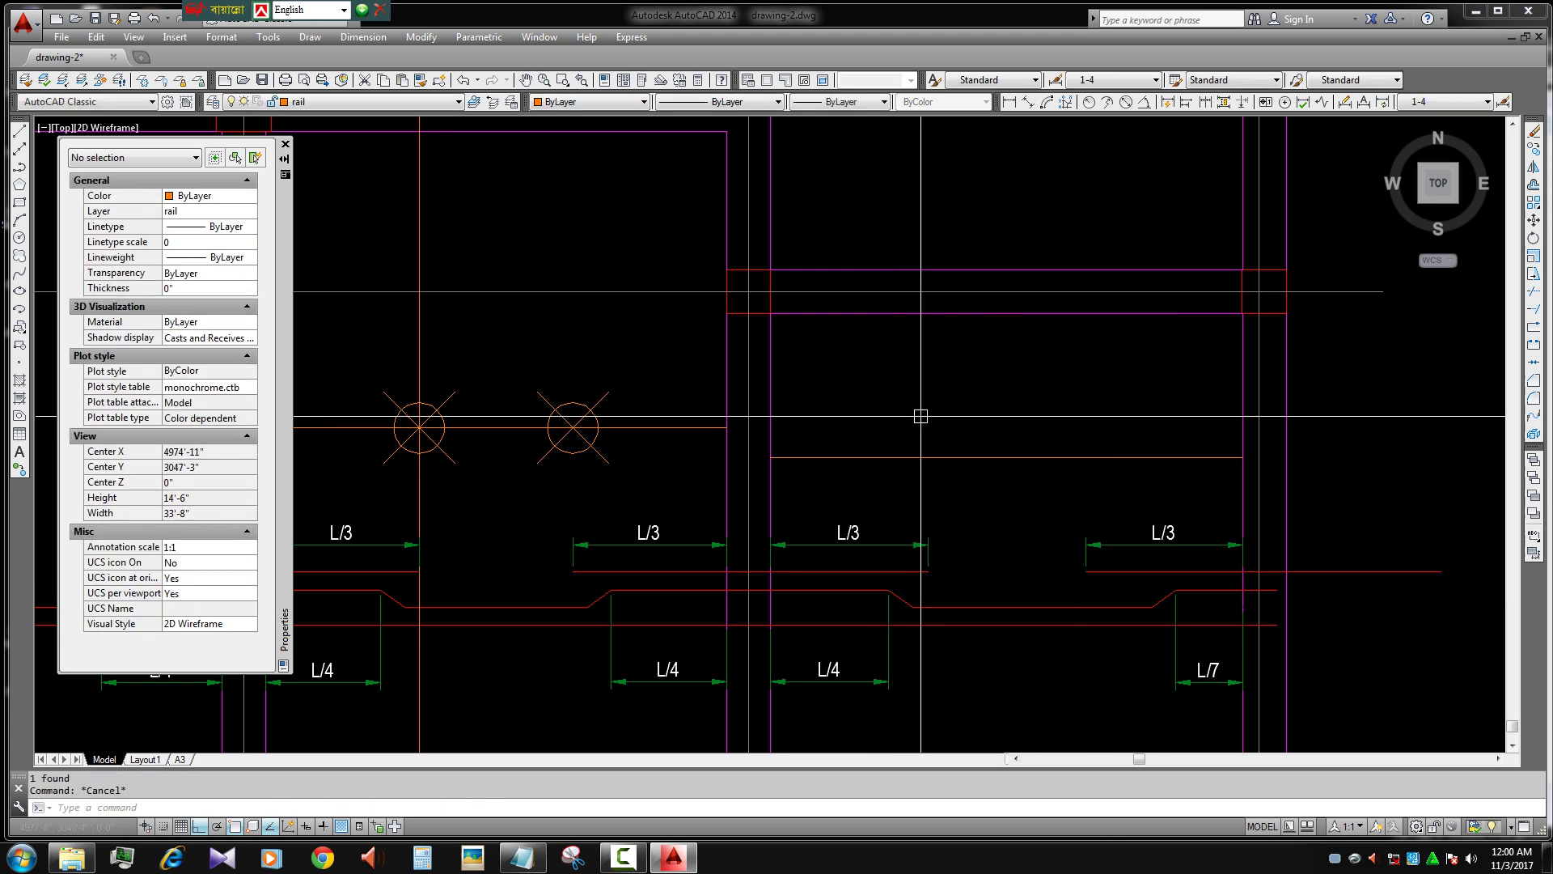
- Erase the four leftover stray objects
{"action": "scroll", "coordinate": [929, 449], "scroll_direction": "down", "scroll_amount": 2}
{"action": "left_click", "coordinate": [713, 487]}
{"action": "type", "text": "e"}
{"action": "key", "text": "Return"}
{"action": "middle_click_drag", "start_coordinate": [1035, 518], "coordinate": [938, 545]}
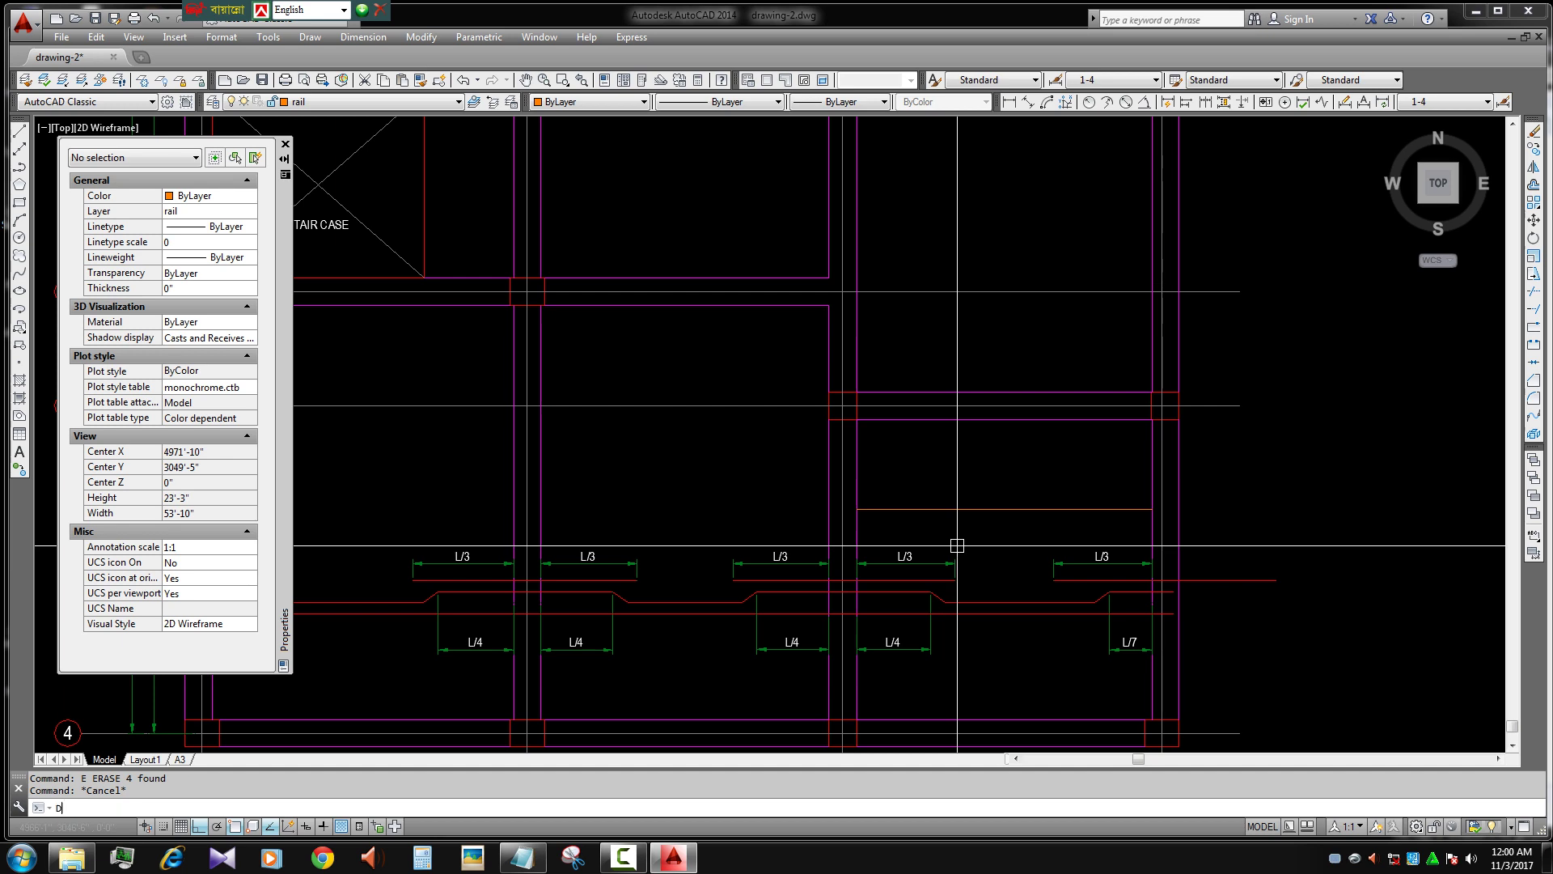
- Divide the red bar into 4 equal segments
{"action": "type", "text": "v"}
{"action": "key", "text": "Return"}
{"action": "left_click", "coordinate": [991, 509]}
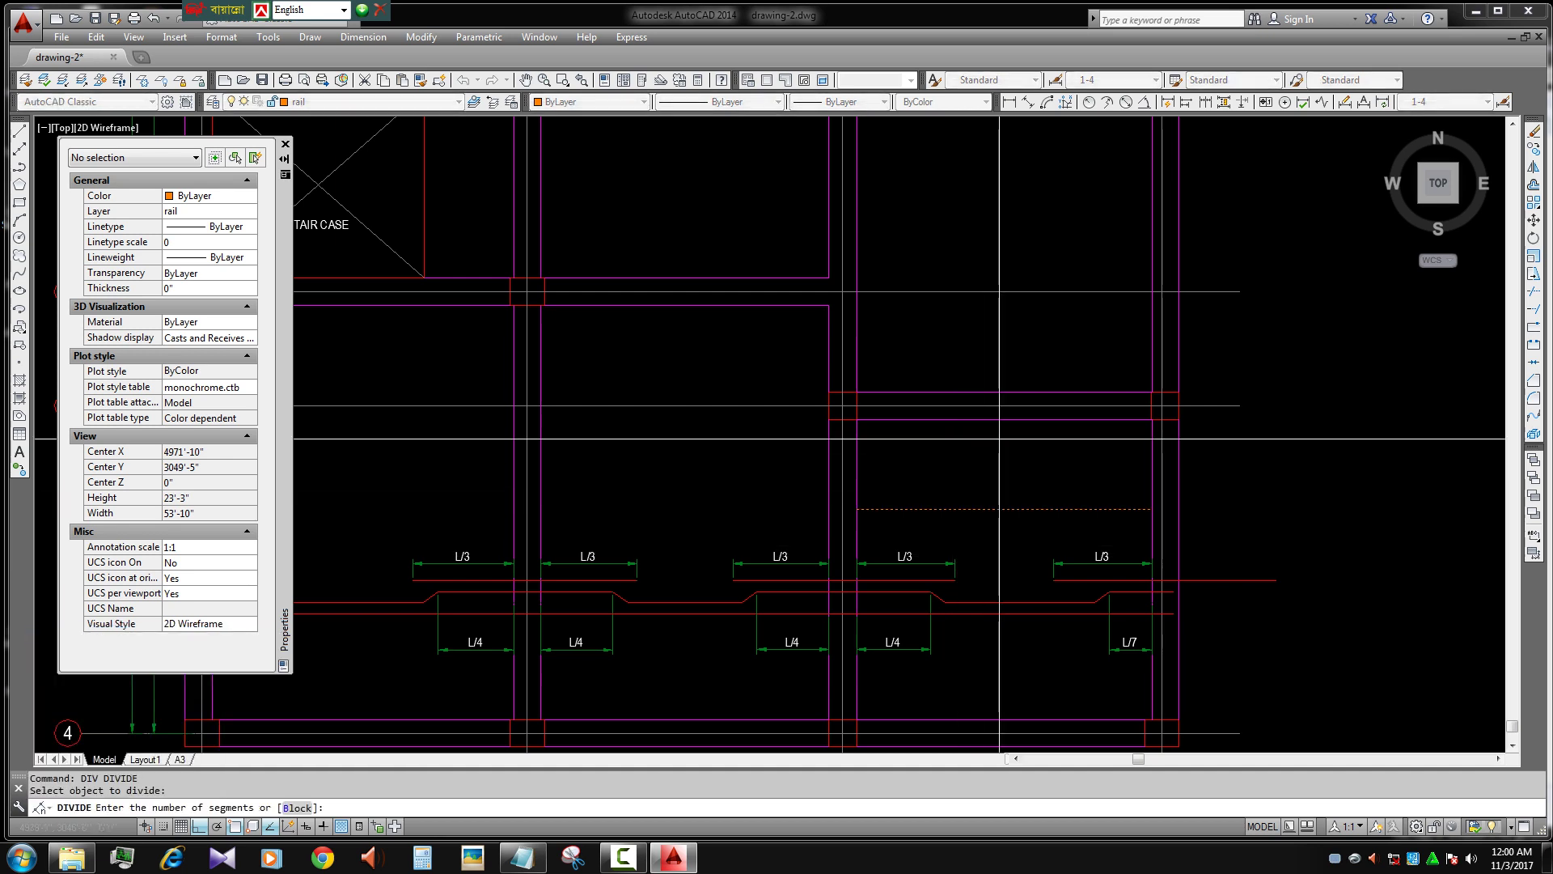
{"action": "type", "text": "4"}
{"action": "key", "text": "Return"}
- Stretch the bar end and L/3 dimension to the division point, then erase the points
{"action": "type", "text": "s"}
{"action": "key", "text": "Return"}
{"action": "scroll", "coordinate": [1096, 559], "scroll_direction": "up", "scroll_amount": 4}
{"action": "left_click", "coordinate": [1022, 538]}
{"action": "left_click", "coordinate": [936, 641]}
{"action": "key", "text": "Return"}
{"action": "left_click", "coordinate": [981, 597]}
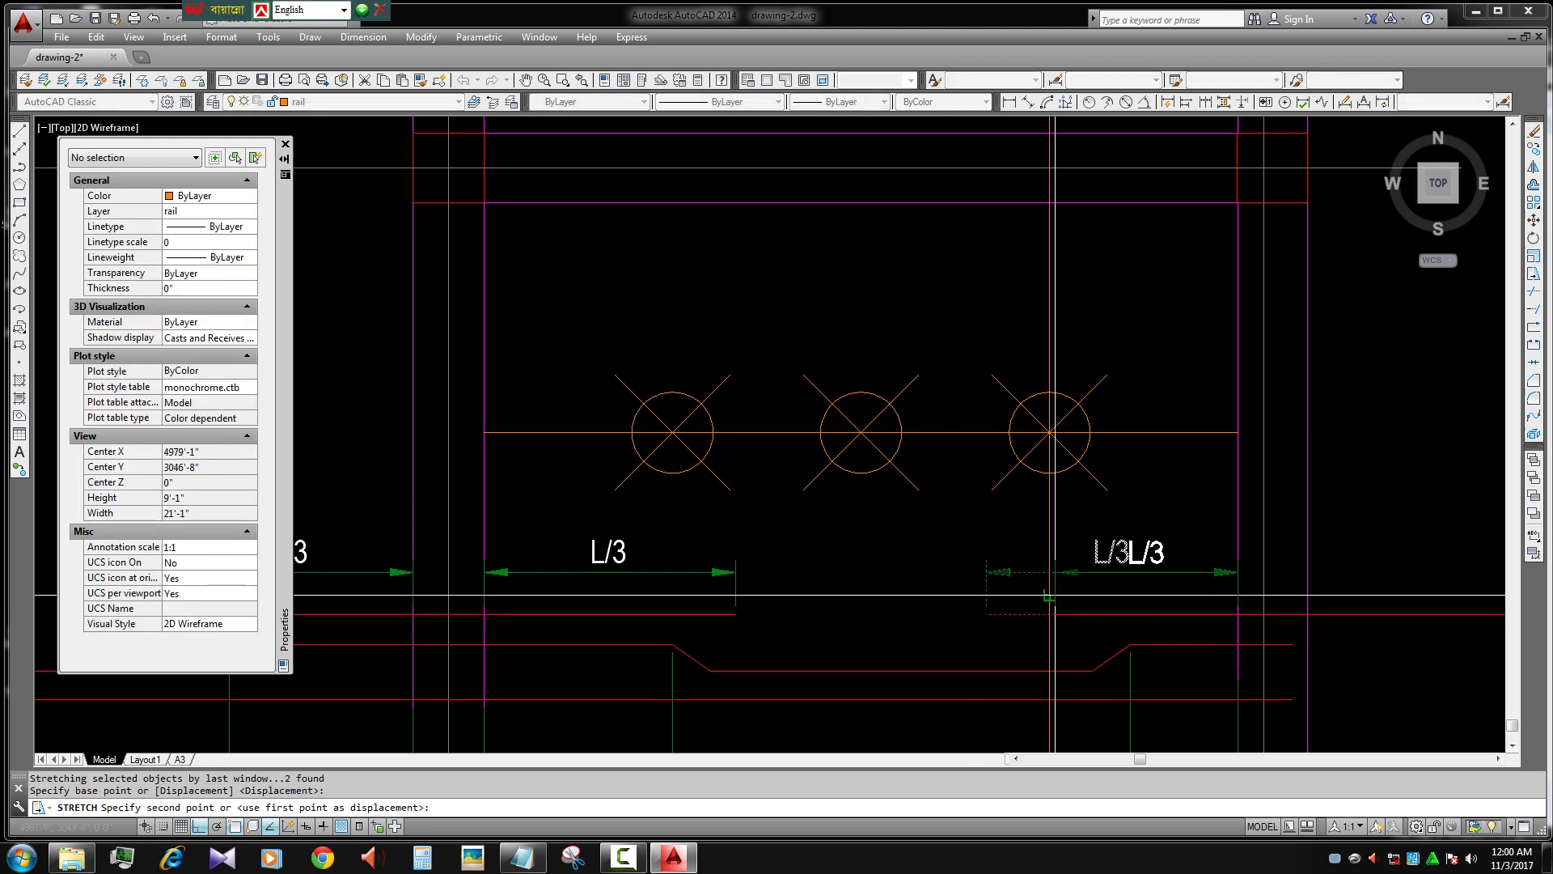
{"action": "scroll", "coordinate": [982, 596], "scroll_direction": "down", "scroll_amount": 5}
{"action": "left_click", "coordinate": [1076, 590]}
{"action": "left_click", "coordinate": [745, 429]}
{"action": "type", "text": "e"}
{"action": "key", "text": "Return"}
- Select the bent bar end for another stretch, then cancel it
{"action": "scroll", "coordinate": [969, 608], "scroll_direction": "up", "scroll_amount": 4}
{"action": "left_click", "coordinate": [1269, 475]}
{"action": "type", "text": "s"}
{"action": "key", "text": "Return"}
{"action": "left_click", "coordinate": [1083, 459]}
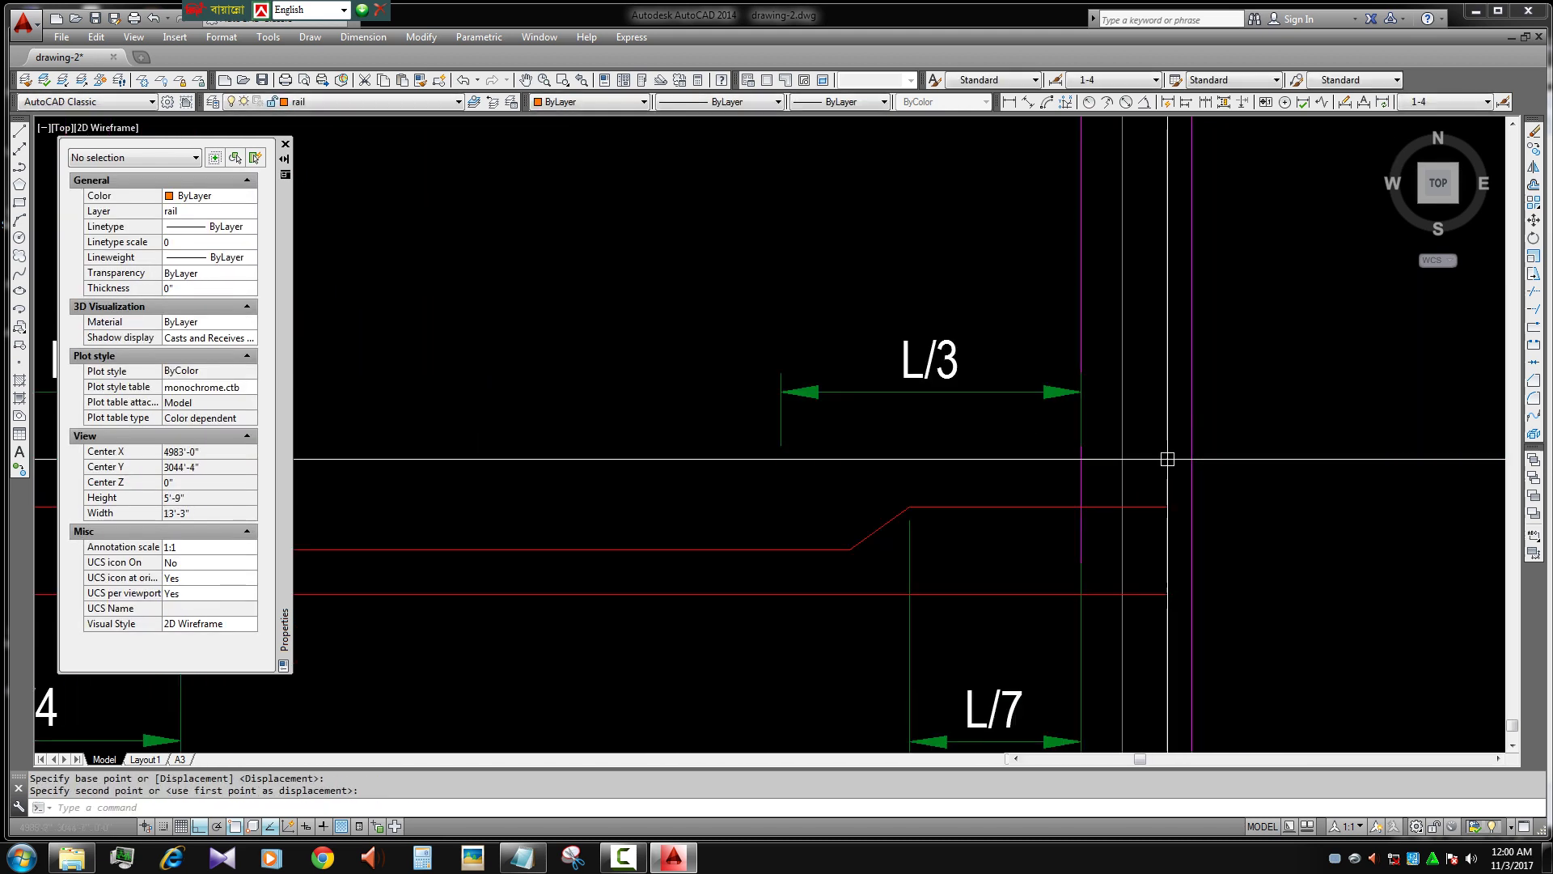
{"action": "key", "text": "Escape"}
{"action": "key", "text": "Escape"}
{"action": "scroll", "coordinate": [1190, 610], "scroll_direction": "down", "scroll_amount": 5}
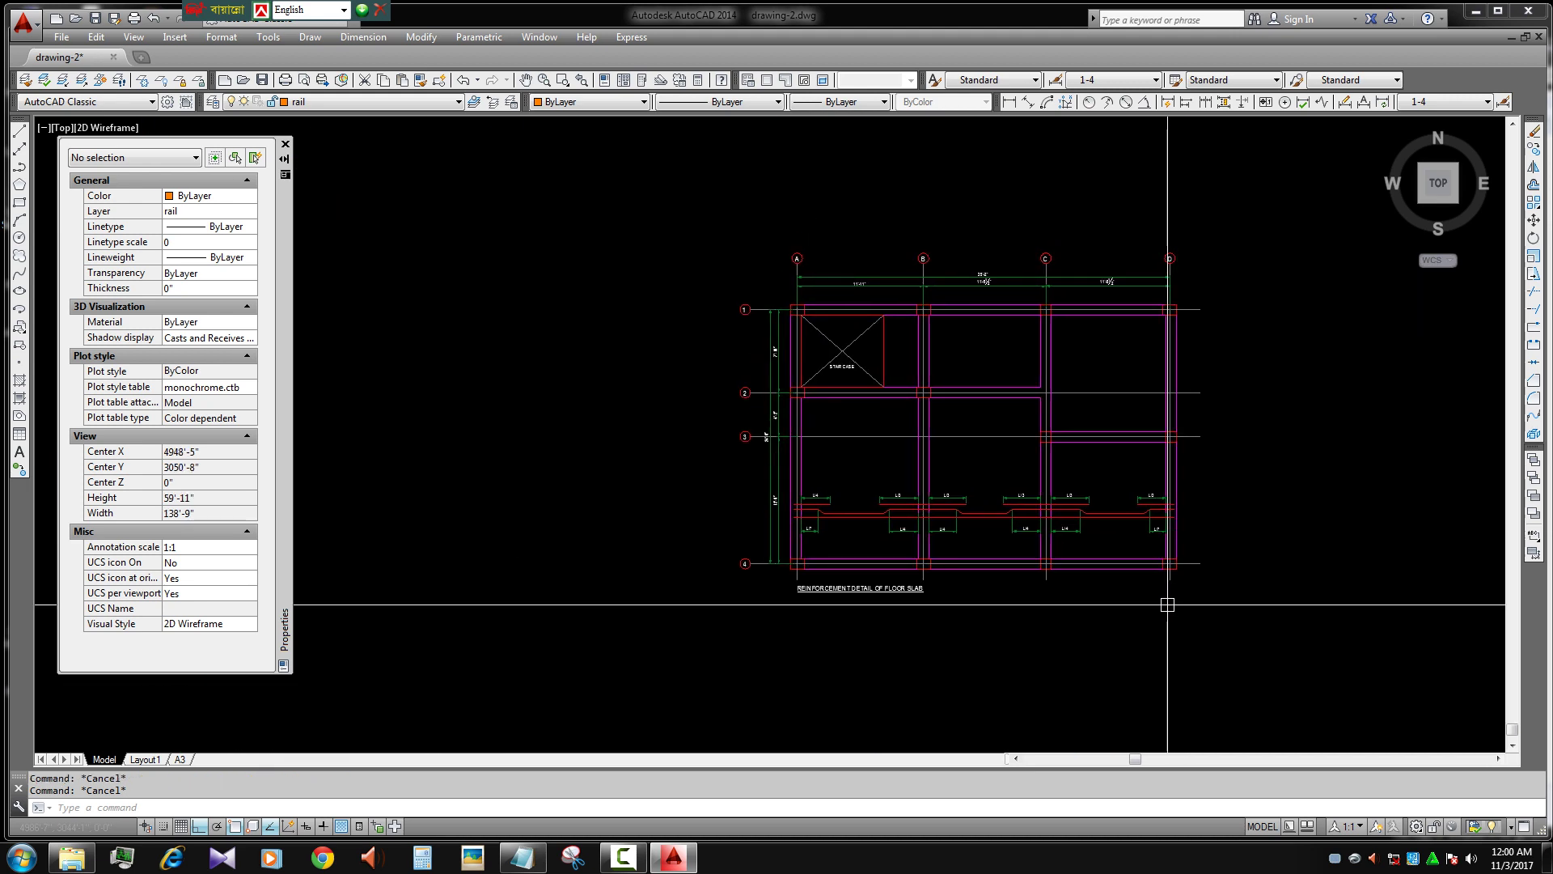
- Select the whole cranked-bar row together with its dimensions
{"action": "scroll", "coordinate": [979, 520], "scroll_direction": "up", "scroll_amount": 3}
{"action": "scroll", "coordinate": [955, 542], "scroll_direction": "down", "scroll_amount": 2}
{"action": "scroll", "coordinate": [935, 553], "scroll_direction": "down", "scroll_amount": 1}
{"action": "scroll", "coordinate": [821, 386], "scroll_direction": "up", "scroll_amount": 2}
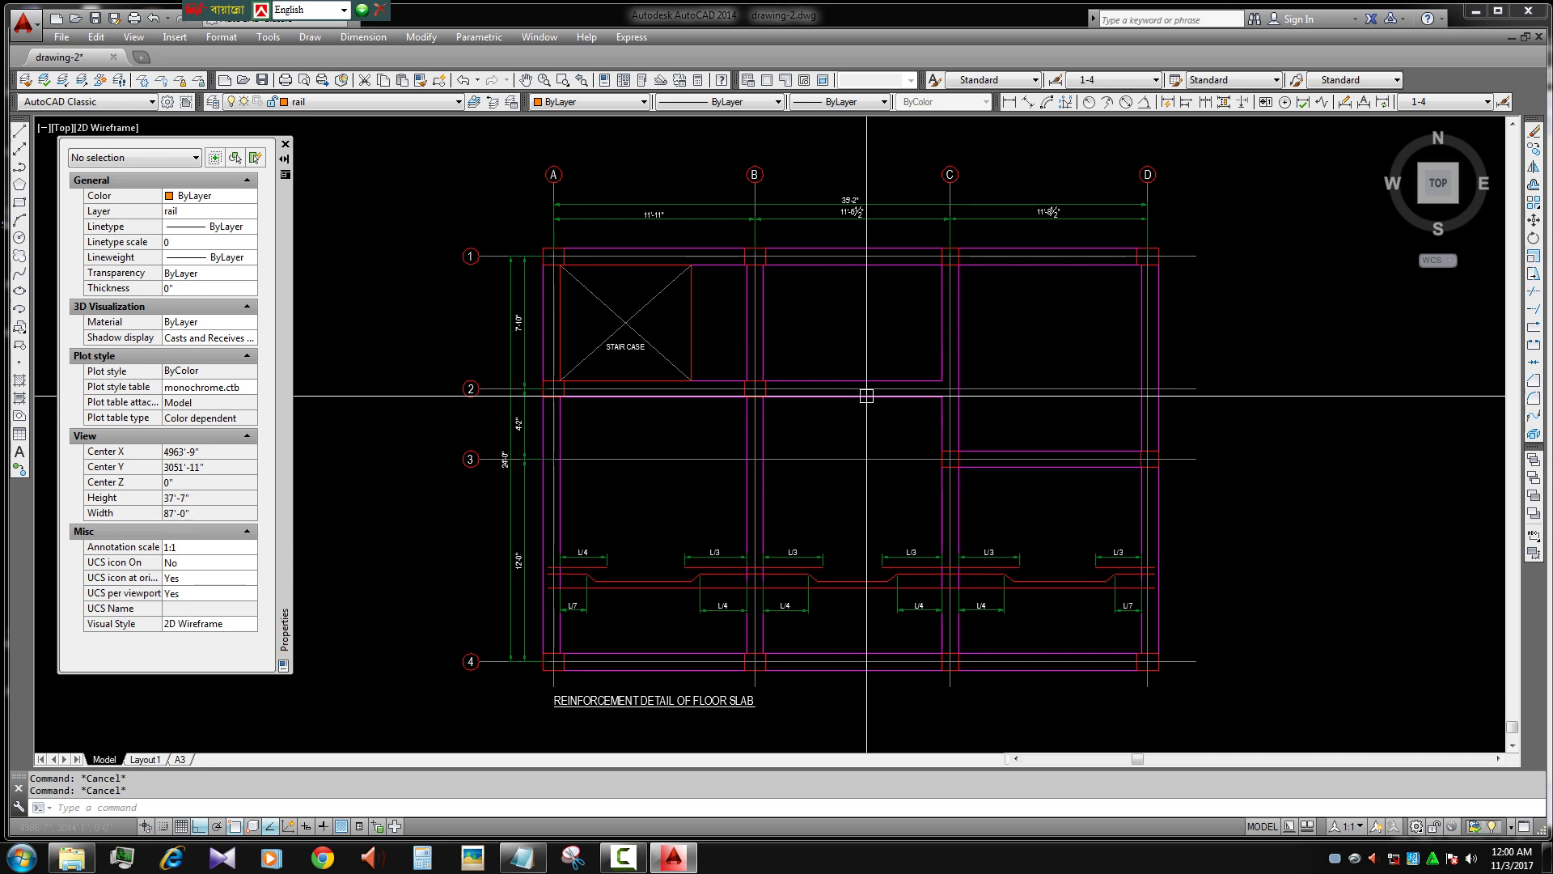
{"action": "scroll", "coordinate": [859, 574], "scroll_direction": "up", "scroll_amount": 1}
{"action": "scroll", "coordinate": [829, 615], "scroll_direction": "up", "scroll_amount": 1}
{"action": "scroll", "coordinate": [490, 539], "scroll_direction": "up", "scroll_amount": 1}
{"action": "scroll", "coordinate": [491, 536], "scroll_direction": "down", "scroll_amount": 4}
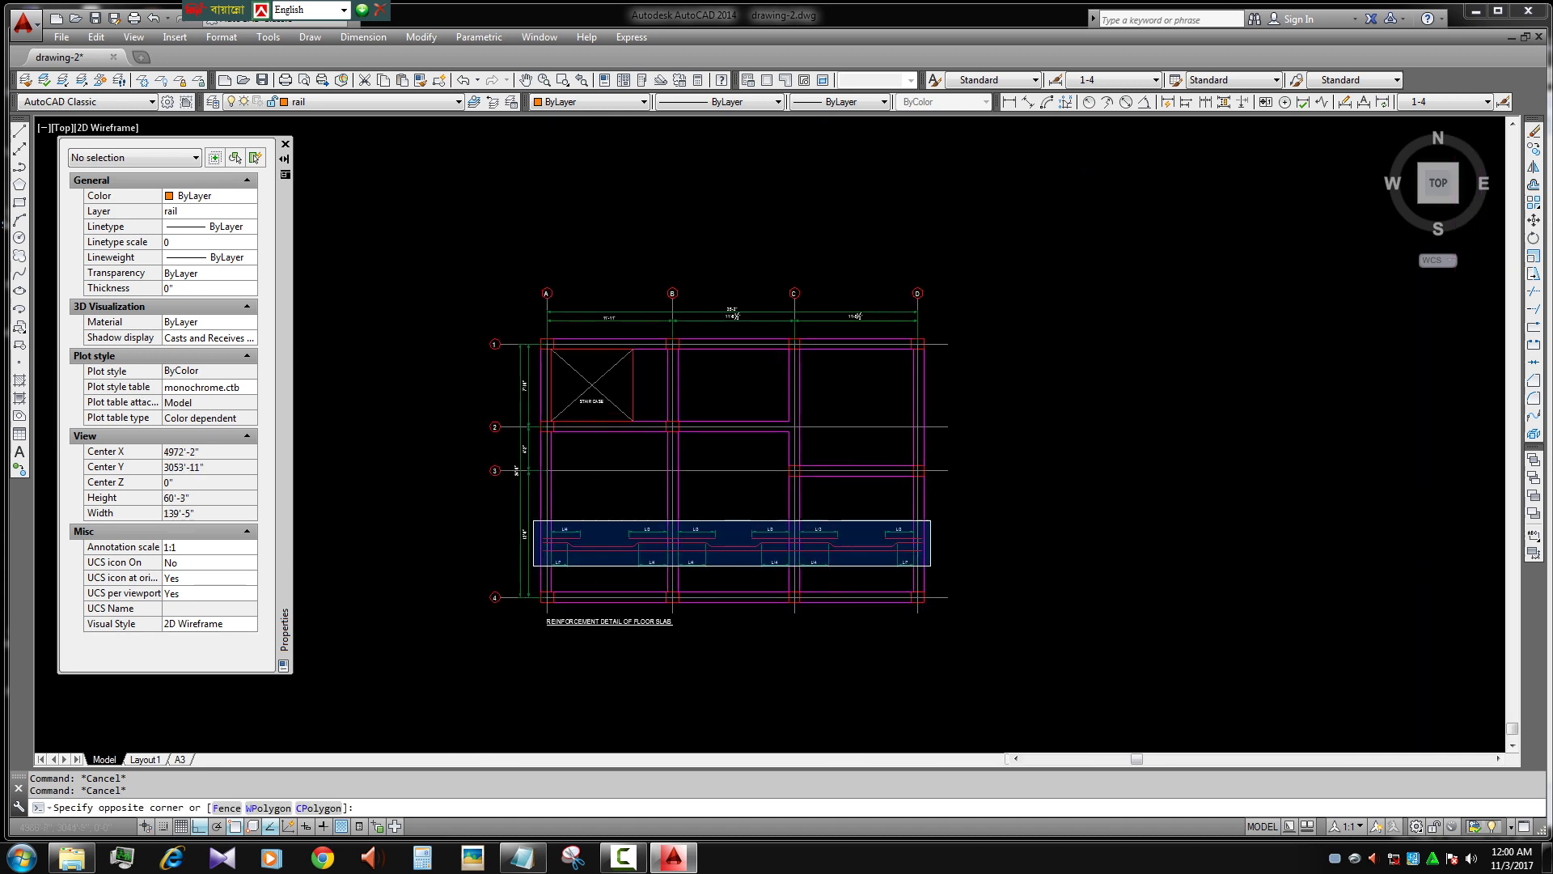
{"action": "left_click", "coordinate": [939, 593]}
{"action": "scroll", "coordinate": [549, 523], "scroll_direction": "up", "scroll_amount": 1}
{"action": "left_click", "coordinate": [443, 607]}
{"action": "left_click", "coordinate": [1162, 635]}
- Start copying the rebar row, then cancel and clear the selection
{"action": "type", "text": "co"}
{"action": "key", "text": "Return"}
{"action": "left_click", "coordinate": [605, 576]}
{"action": "key", "text": "Escape"}
{"action": "left_click", "coordinate": [1173, 527]}
{"action": "key", "text": "Escape"}
{"action": "scroll", "coordinate": [809, 526], "scroll_direction": "down", "scroll_amount": 3}
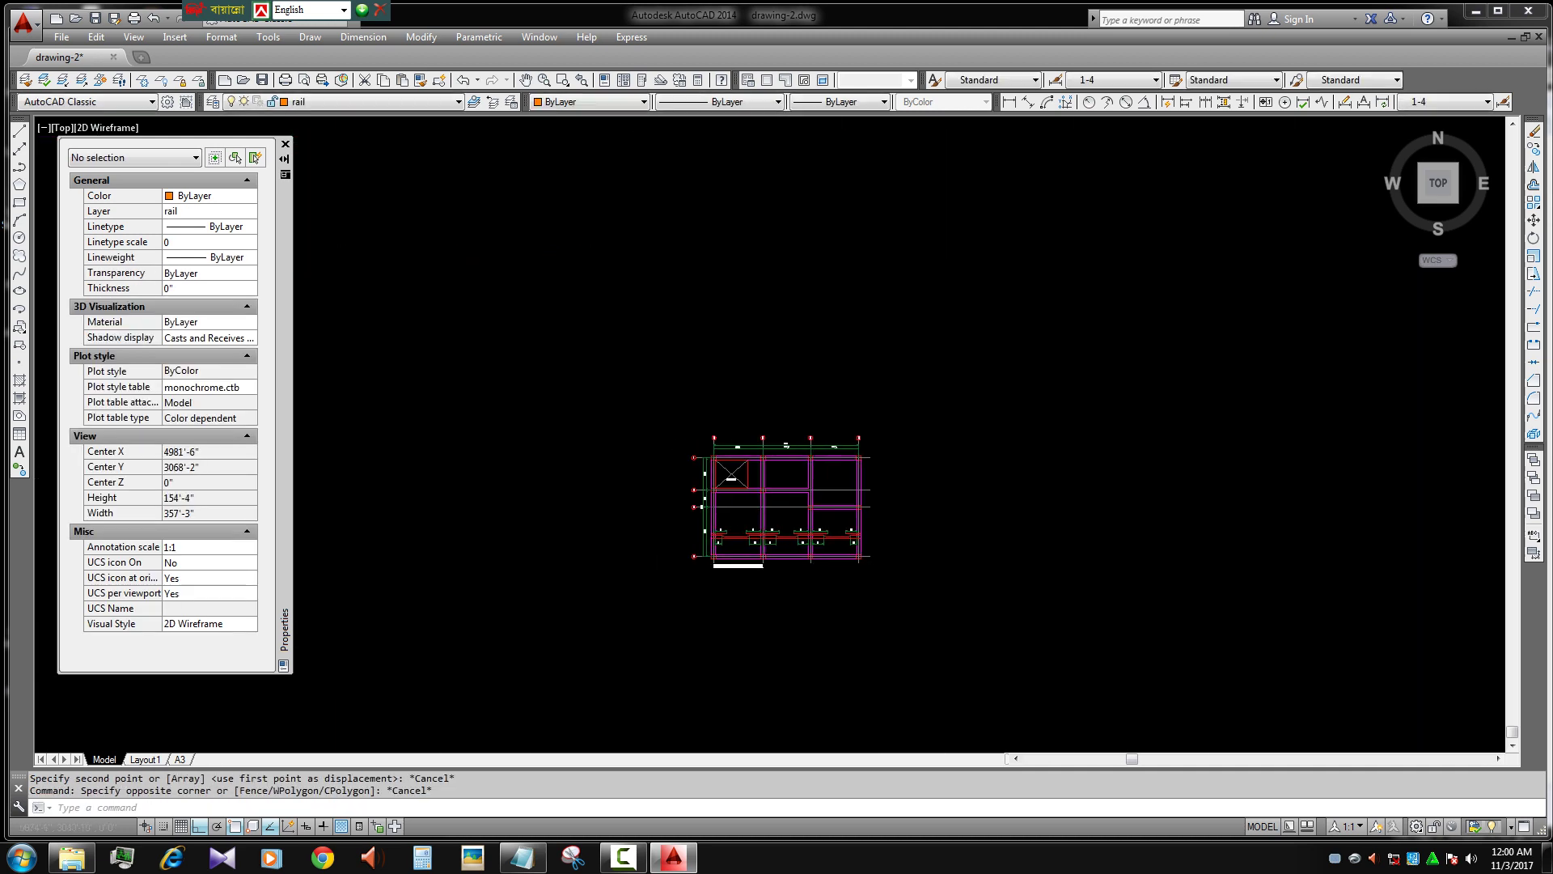
{"action": "scroll", "coordinate": [809, 526], "scroll_direction": "up", "scroll_amount": 3}
- Rotate the bar set with its L/3, L/4 and L/7 dimensions 90° to vertical
{"action": "mouse_move", "coordinate": [583, 497]}
{"action": "left_mouse_down"}
{"action": "mouse_move", "coordinate": [1033, 563]}
{"action": "mouse_move", "coordinate": [809, 608]}
{"action": "left_mouse_up"}
{"action": "scroll", "coordinate": [1032, 563], "scroll_direction": "down", "scroll_amount": 3}
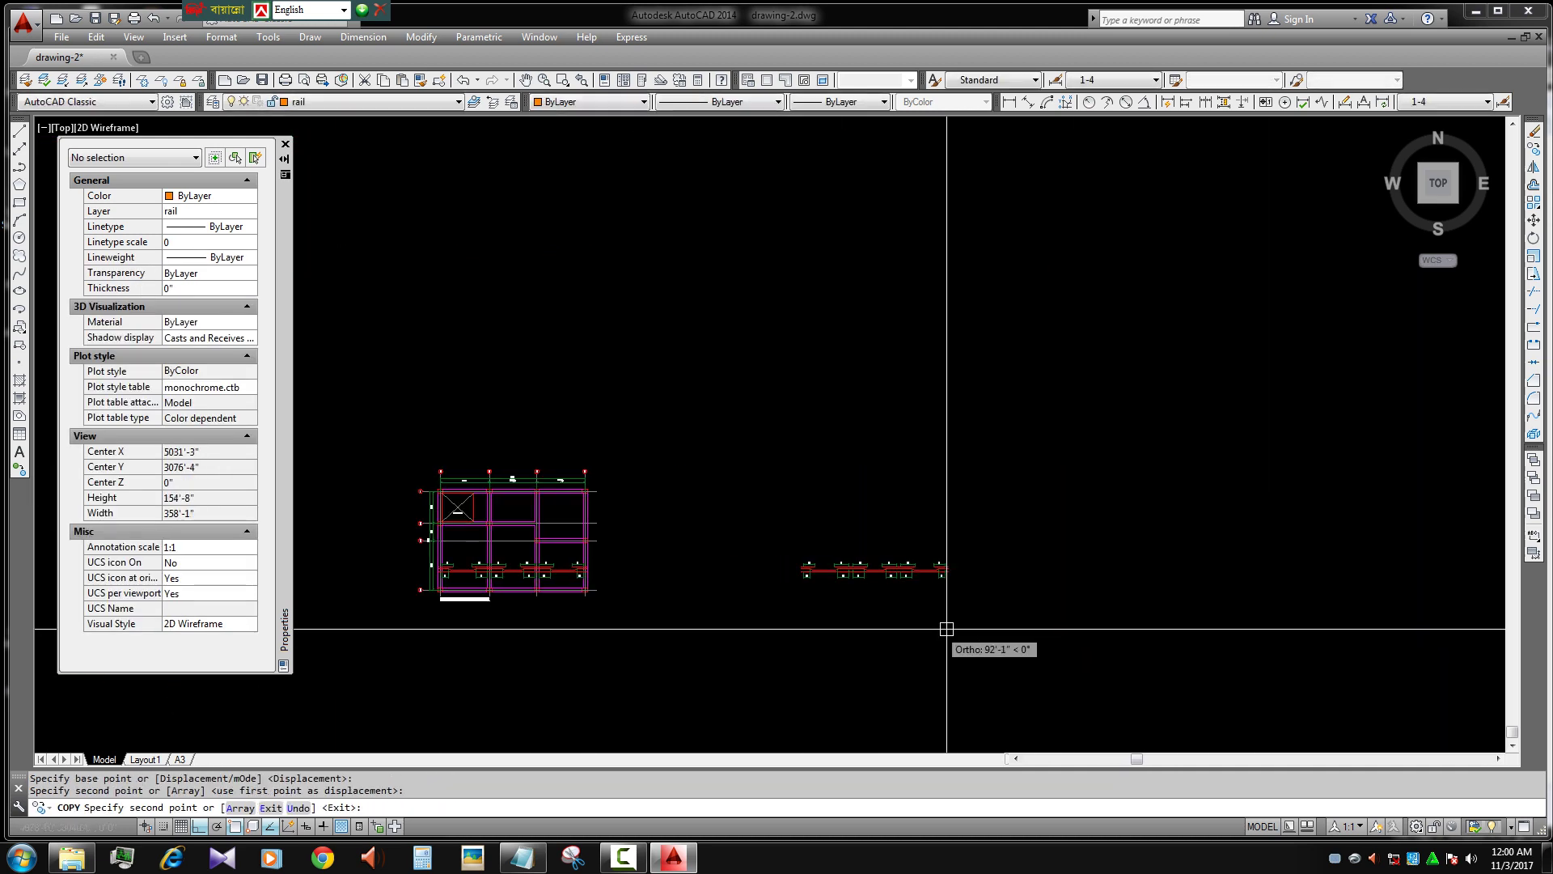
{"action": "type", "text": "o"}
{"action": "key", "text": "Return"}
{"action": "left_click", "coordinate": [801, 615]}
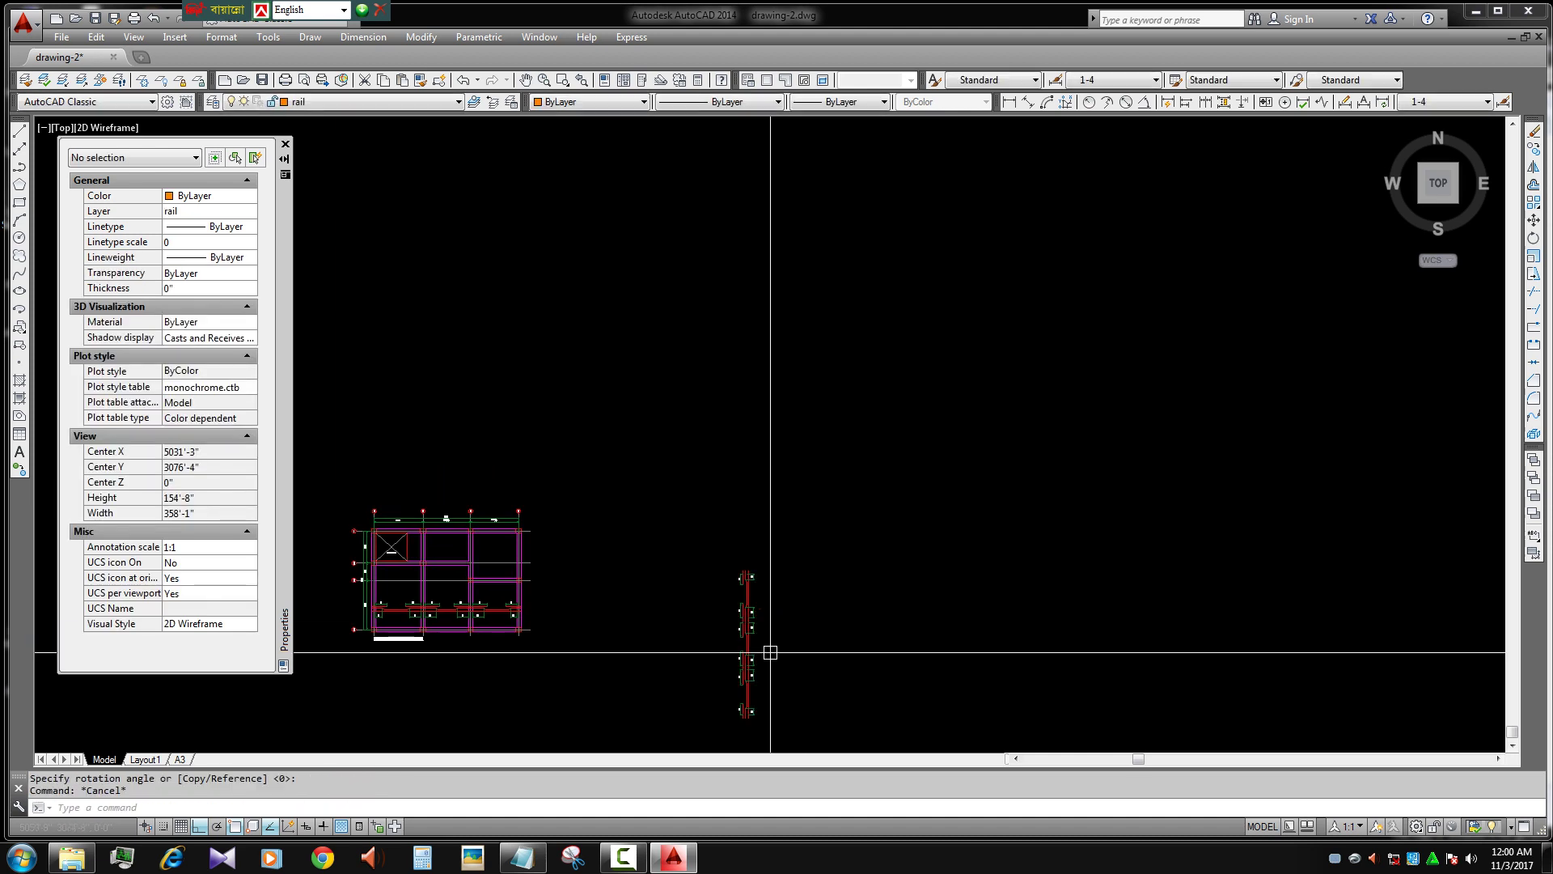
{"action": "scroll", "coordinate": [769, 648], "scroll_direction": "up", "scroll_amount": 3}
{"action": "key", "text": "Escape"}
{"action": "key", "text": "Escape"}
{"action": "left_click", "coordinate": [793, 632]}
{"action": "left_click", "coordinate": [709, 403]}
- Move the vertical bar set into the bay between grids B and C
{"action": "type", "text": "m"}
{"action": "key", "text": "Return"}
{"action": "scroll", "coordinate": [734, 416], "scroll_direction": "up", "scroll_amount": 3}
{"action": "left_click", "coordinate": [735, 416]}
{"action": "scroll", "coordinate": [898, 571], "scroll_direction": "down", "scroll_amount": 2}
{"action": "scroll", "coordinate": [839, 558], "scroll_direction": "up", "scroll_amount": 3}
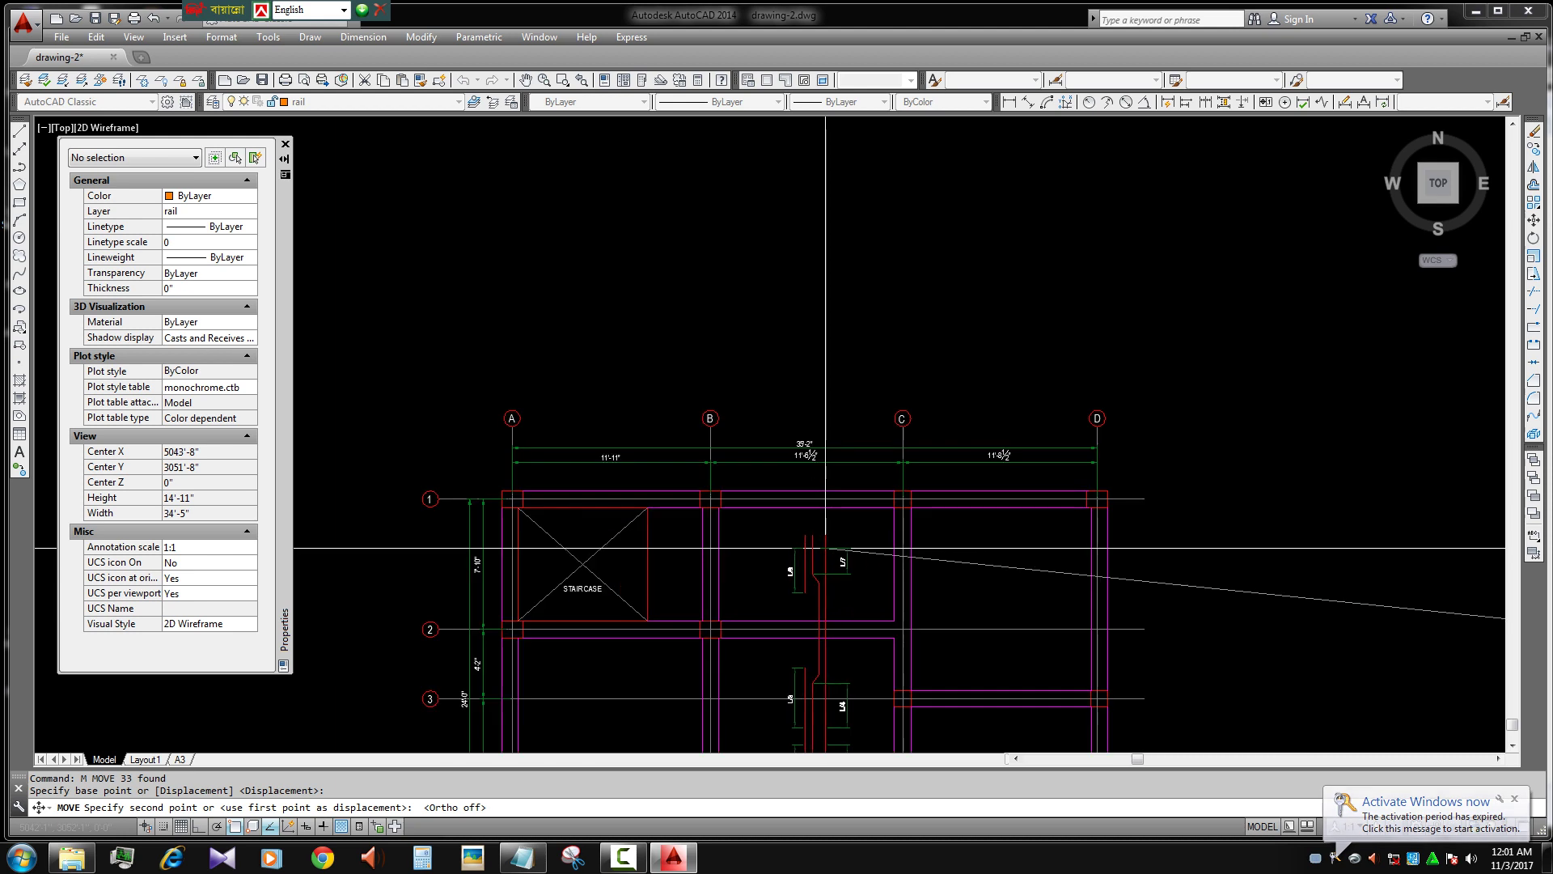
{"action": "scroll", "coordinate": [890, 437], "scroll_direction": "up", "scroll_amount": 1}
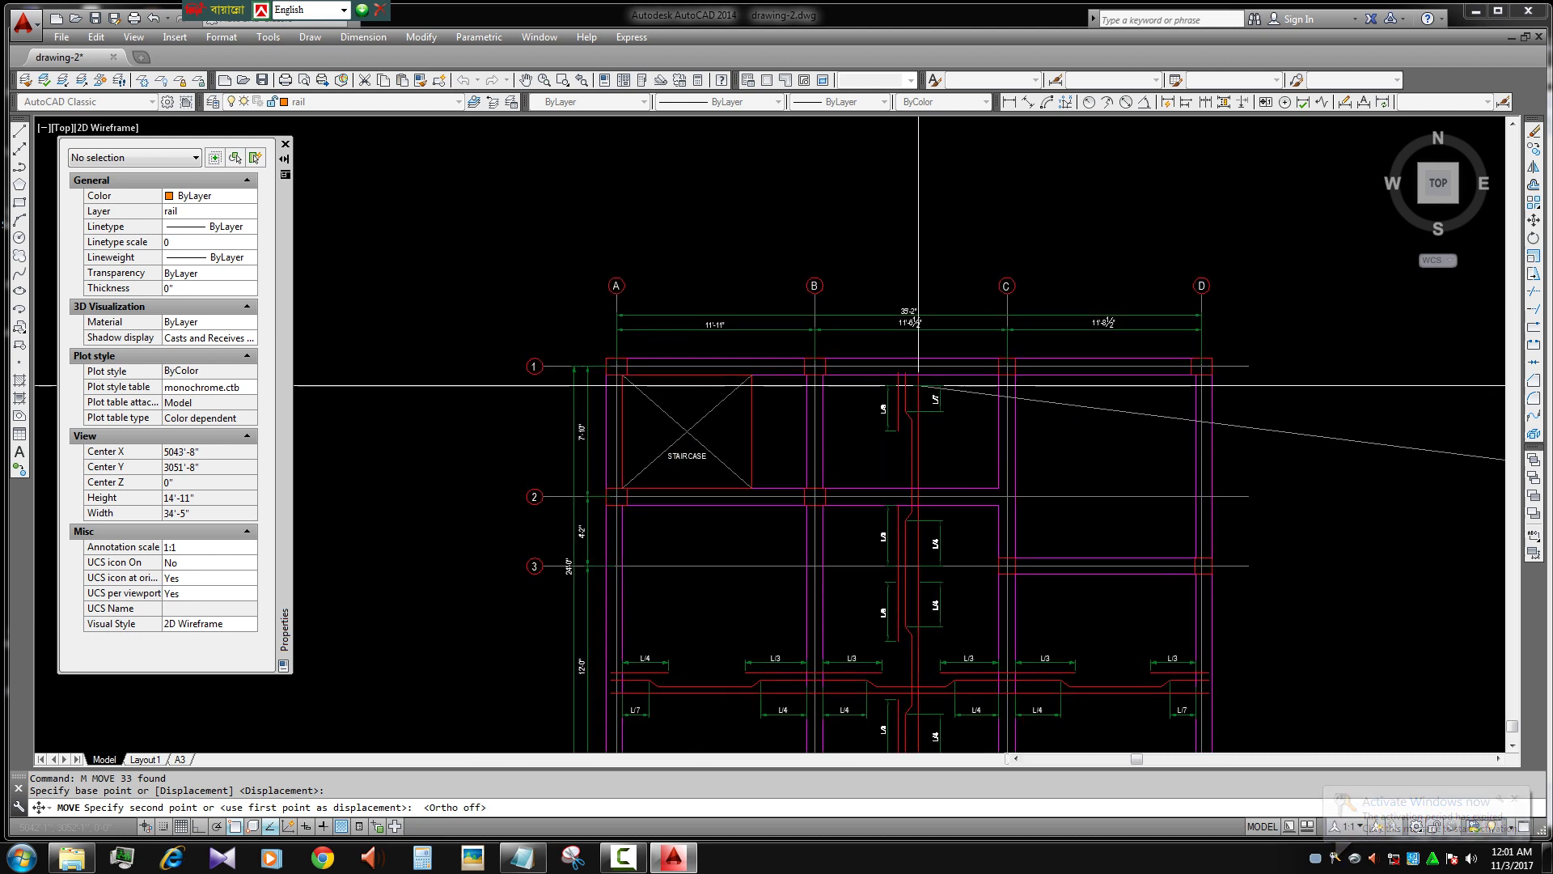
{"action": "scroll", "coordinate": [919, 393], "scroll_direction": "up", "scroll_amount": 2}
{"action": "key", "text": "Escape"}
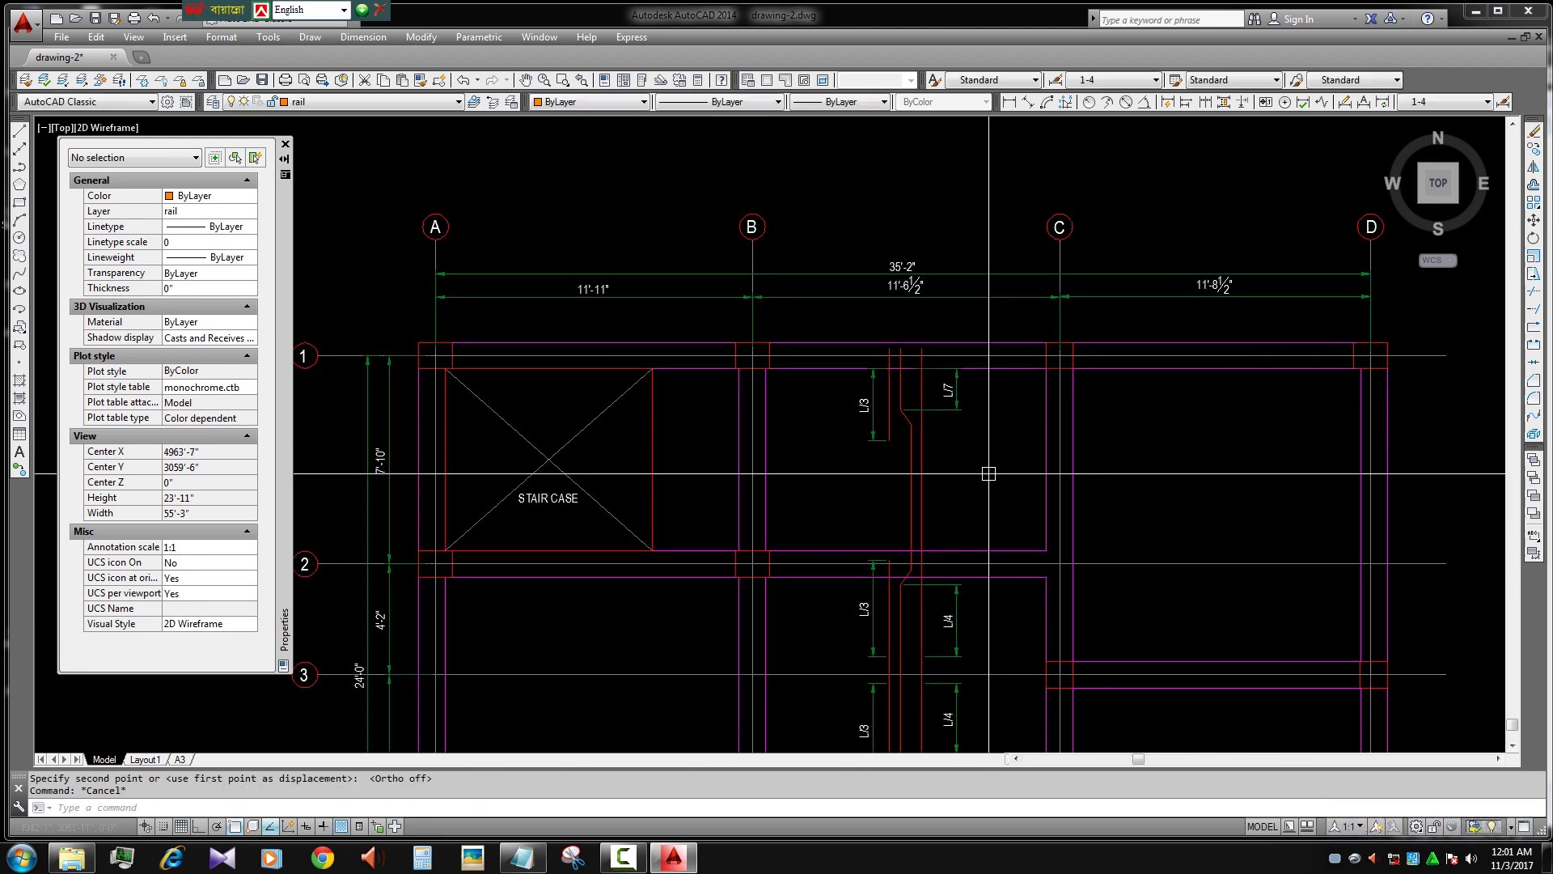
- Try stretching the lower end of the vertical bar, then cancel the stretch
{"action": "scroll", "coordinate": [996, 526], "scroll_direction": "down", "scroll_amount": 2}
{"action": "scroll", "coordinate": [995, 526], "scroll_direction": "down", "scroll_amount": 3}
{"action": "scroll", "coordinate": [997, 507], "scroll_direction": "up", "scroll_amount": 4}
{"action": "left_click_drag", "start_coordinate": [997, 507], "coordinate": [841, 312]}
{"action": "type", "text": "s"}
{"action": "key", "text": "Return"}
{"action": "left_click", "coordinate": [932, 376]}
{"action": "key", "text": "Escape"}
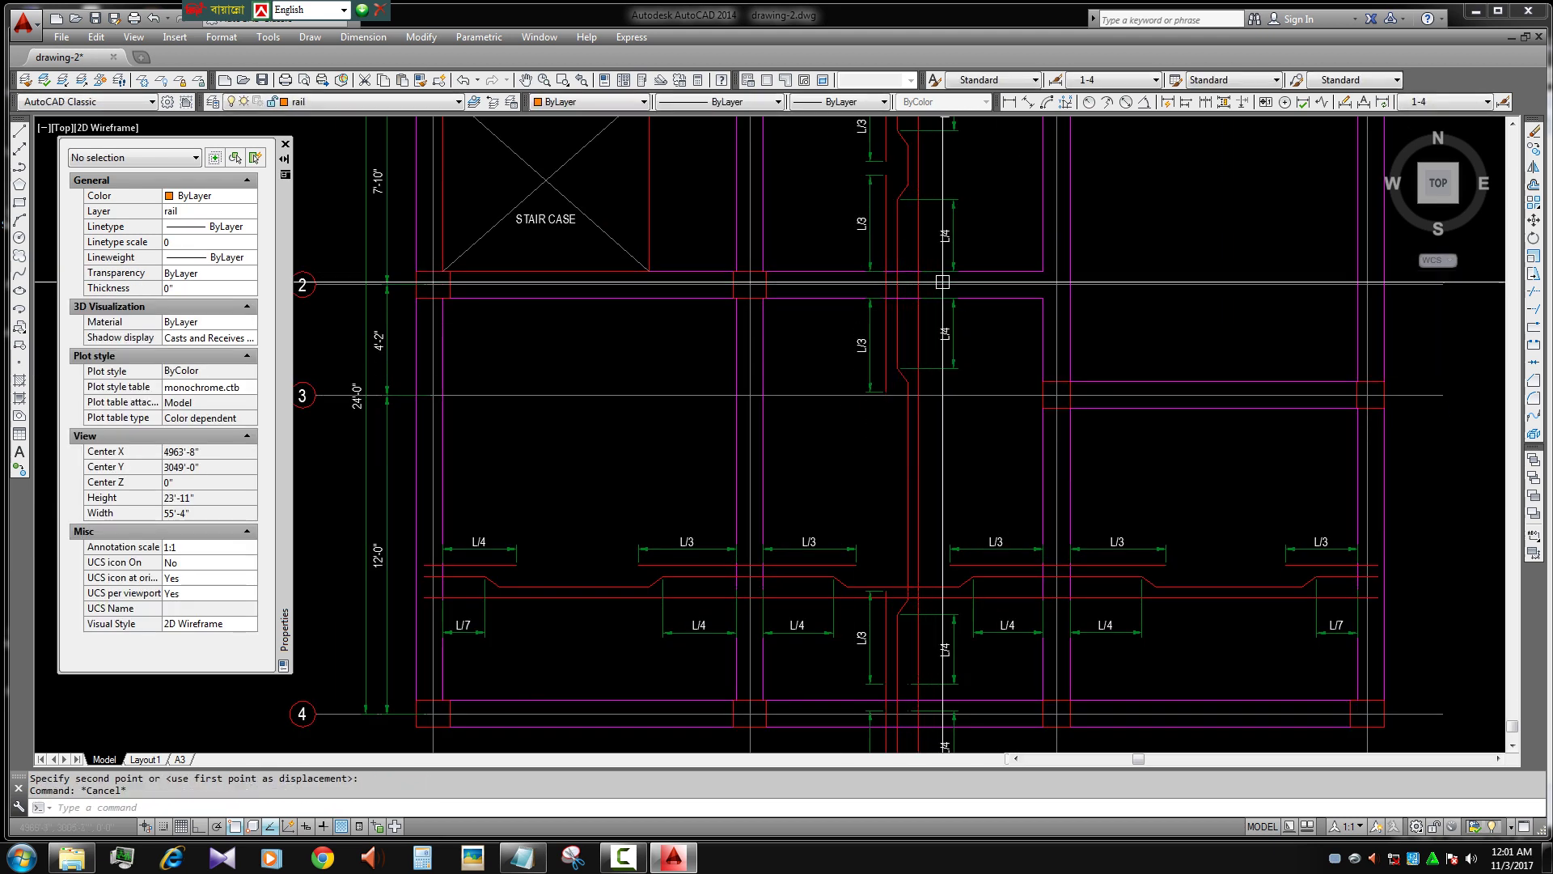
- Select the crank and its dimensions for a stretch, then cancel it
{"action": "scroll", "coordinate": [991, 340], "scroll_direction": "down", "scroll_amount": 3}
{"action": "scroll", "coordinate": [979, 539], "scroll_direction": "up", "scroll_amount": 1}
{"action": "scroll", "coordinate": [958, 498], "scroll_direction": "up", "scroll_amount": 2}
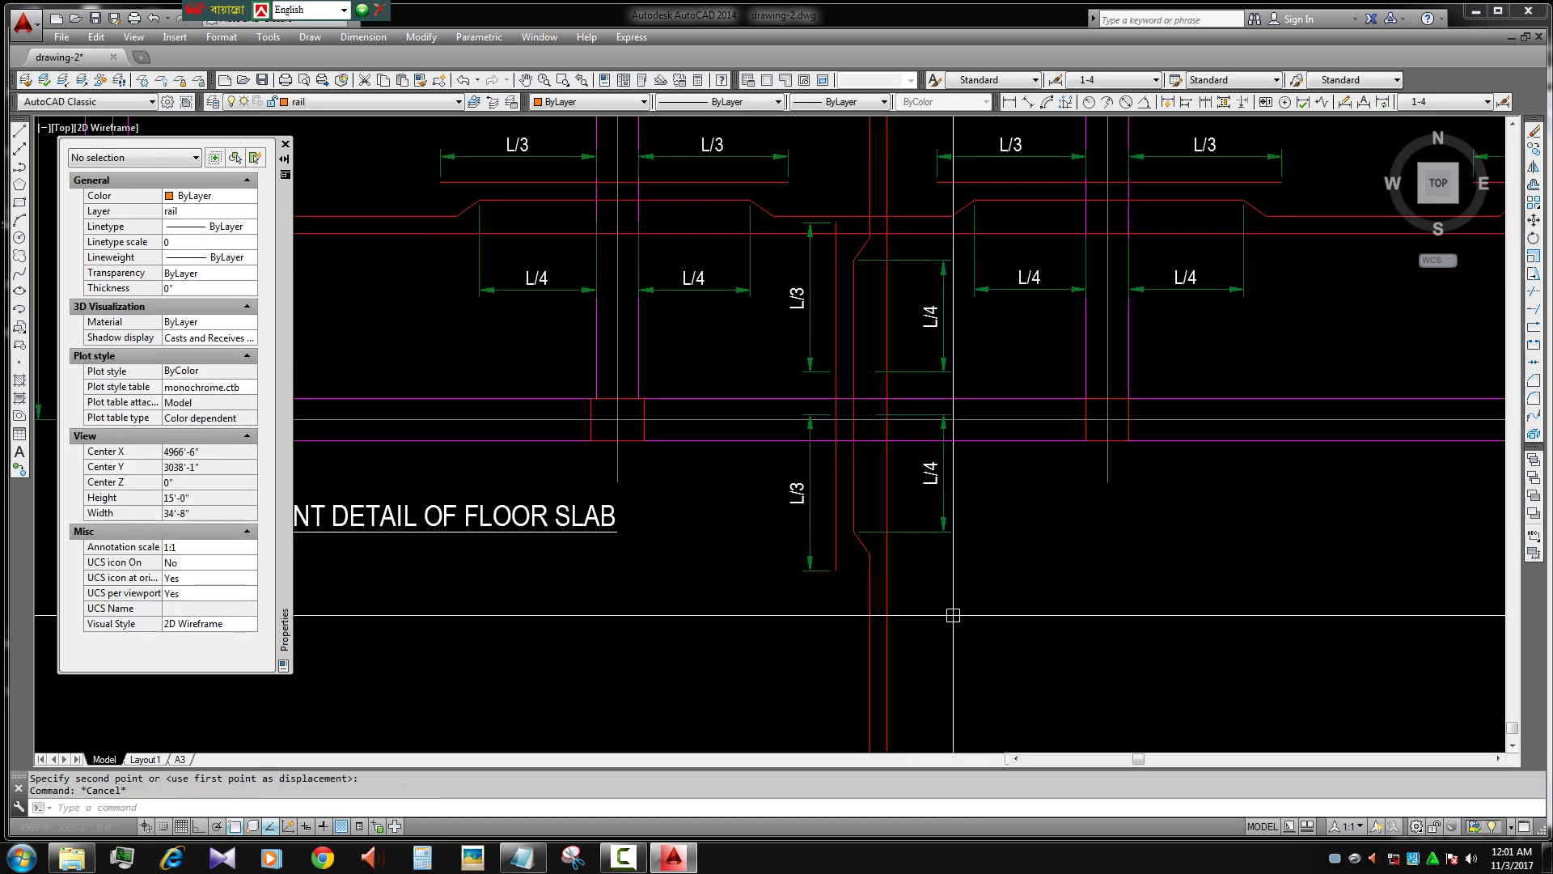
{"action": "left_click_drag", "start_coordinate": [956, 620], "coordinate": [787, 212]}
{"action": "scroll", "coordinate": [906, 208], "scroll_direction": "up", "scroll_amount": 4}
{"action": "left_click", "coordinate": [1051, 256]}
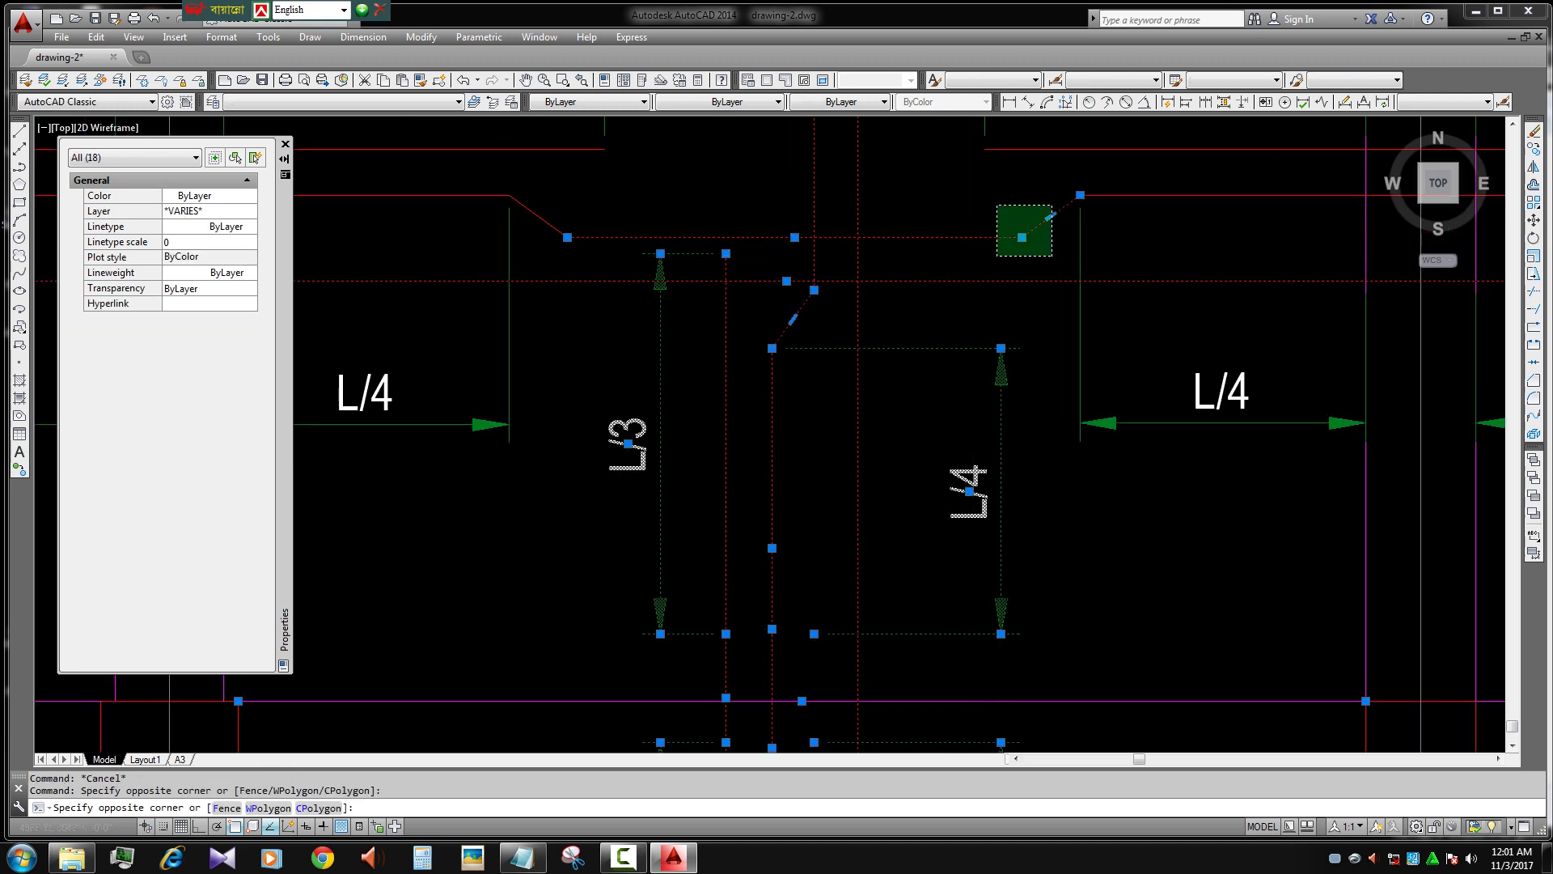
{"action": "scroll", "coordinate": [1042, 297], "scroll_direction": "down", "scroll_amount": 3}
{"action": "type", "text": "s"}
{"action": "key", "text": "Return"}
{"action": "left_click", "coordinate": [955, 559]}
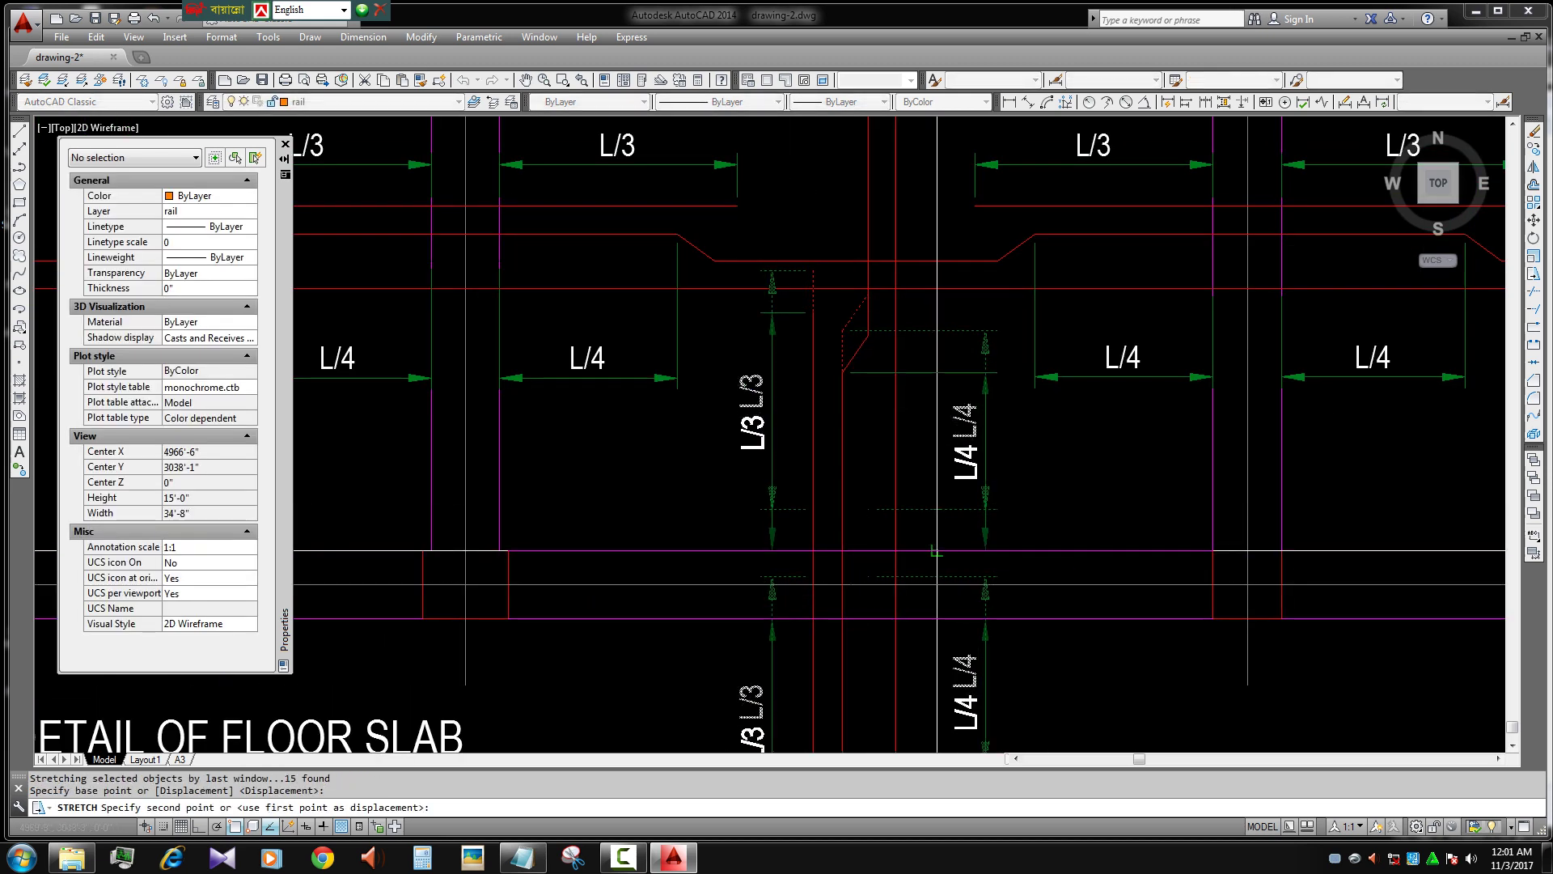
{"action": "scroll", "coordinate": [943, 546], "scroll_direction": "down", "scroll_amount": 2}
{"action": "key", "text": "Escape"}
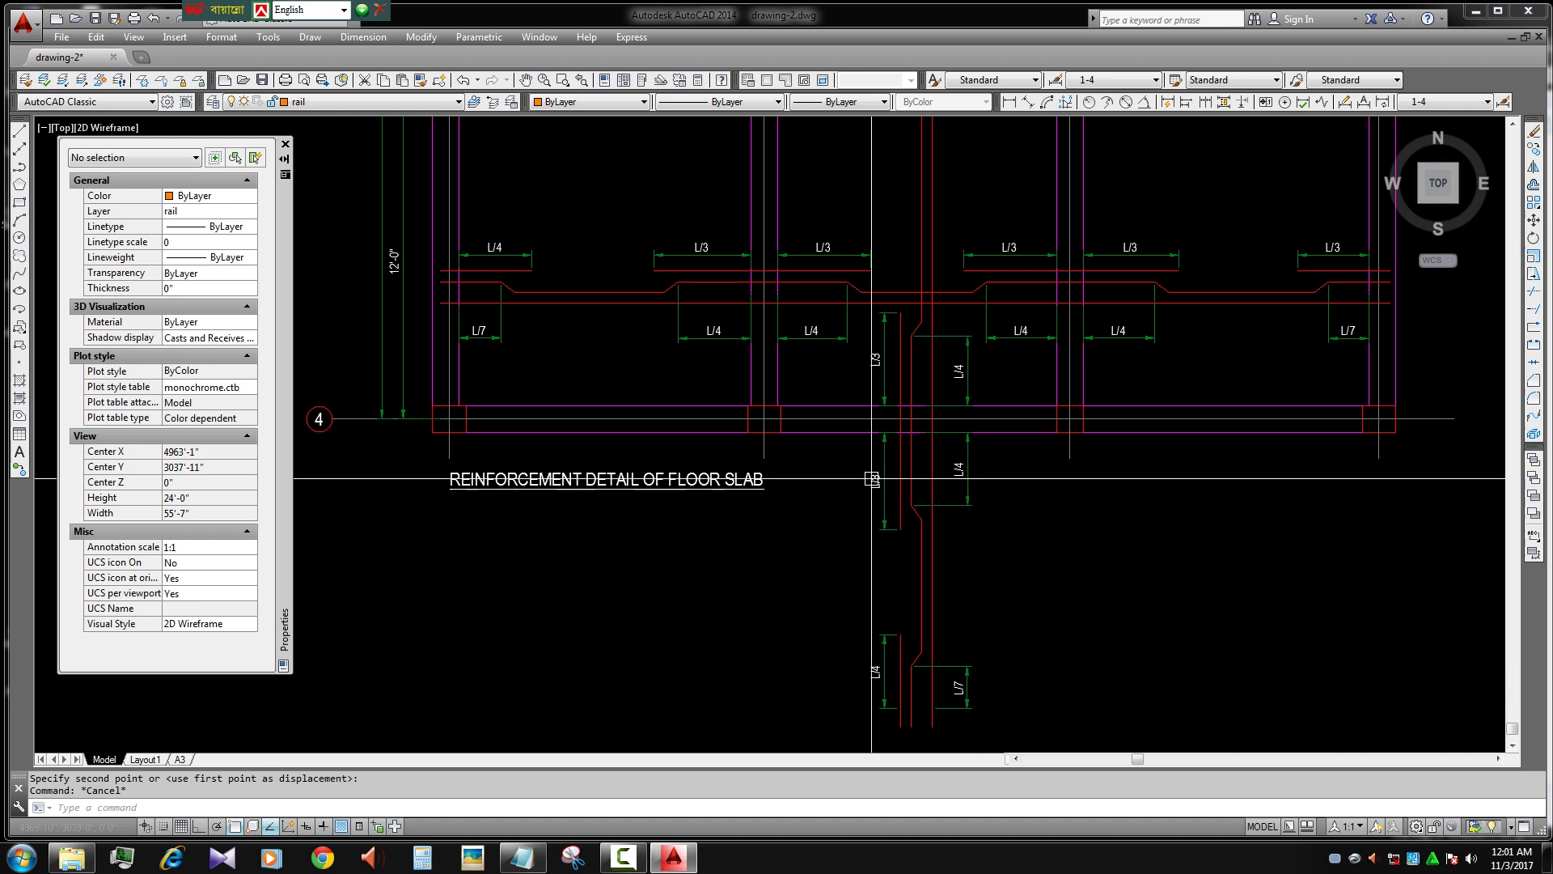
{"action": "type", "text": "E"}
- Erase the extra bars and dimensions hanging below the slab
{"action": "left_click", "coordinate": [998, 513]}
{"action": "type", "text": "e"}
{"action": "key", "text": "Return"}
{"action": "scroll", "coordinate": [947, 592], "scroll_direction": "down", "scroll_amount": 5}
{"action": "scroll", "coordinate": [947, 591], "scroll_direction": "up", "scroll_amount": 7}
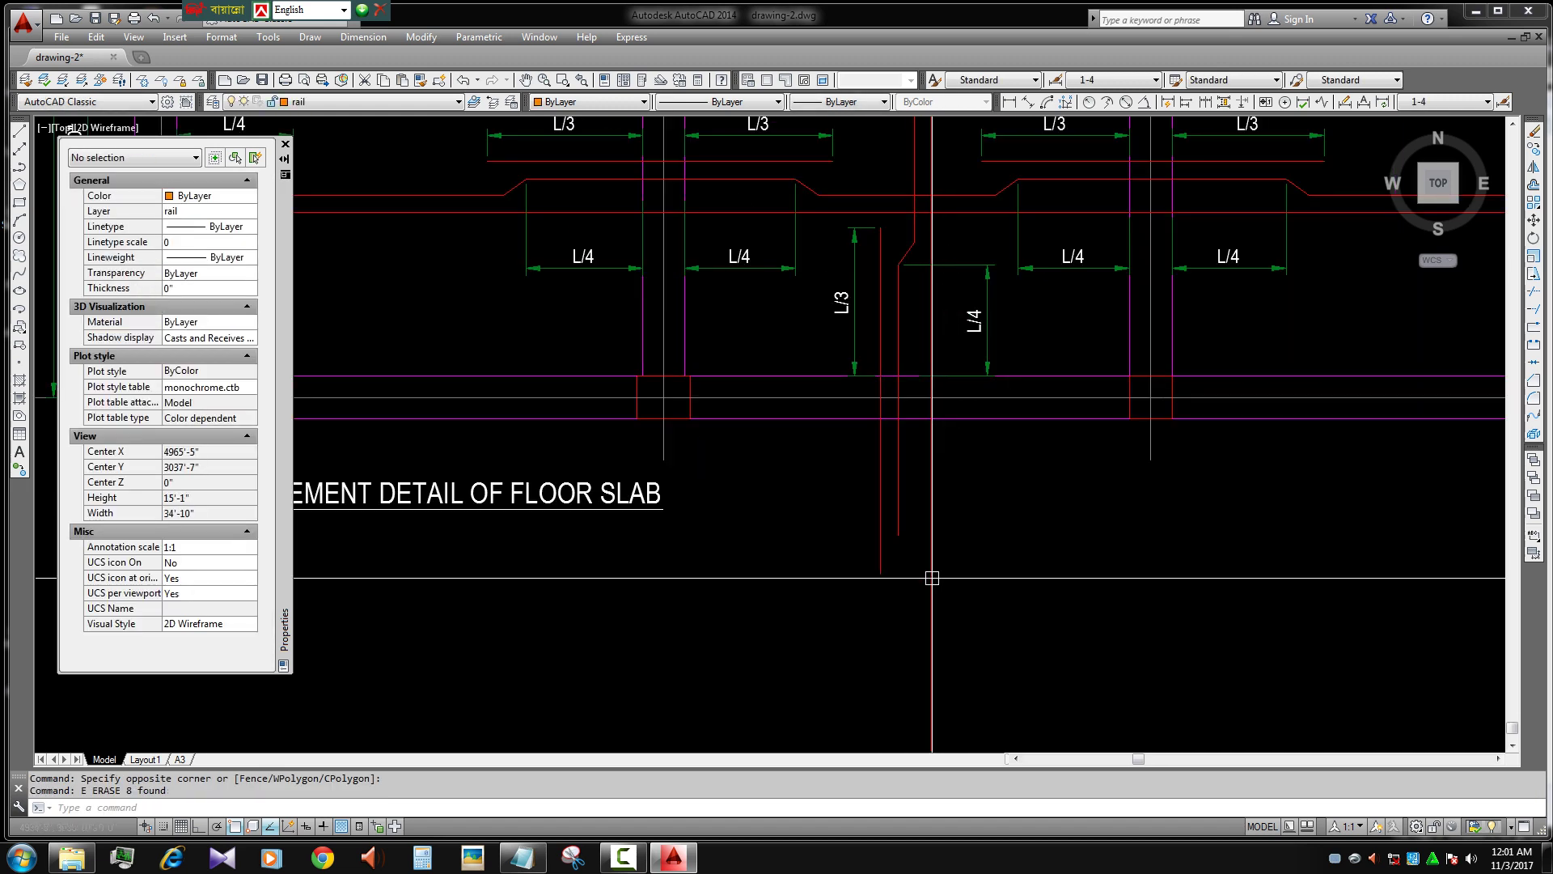
{"action": "scroll", "coordinate": [907, 410], "scroll_direction": "up", "scroll_amount": 3}
{"action": "scroll", "coordinate": [898, 513], "scroll_direction": "down", "scroll_amount": 3}
- Grip-stretch the long vertical bar line so it ends at grid line 4
{"action": "left_click", "coordinate": [898, 513]}
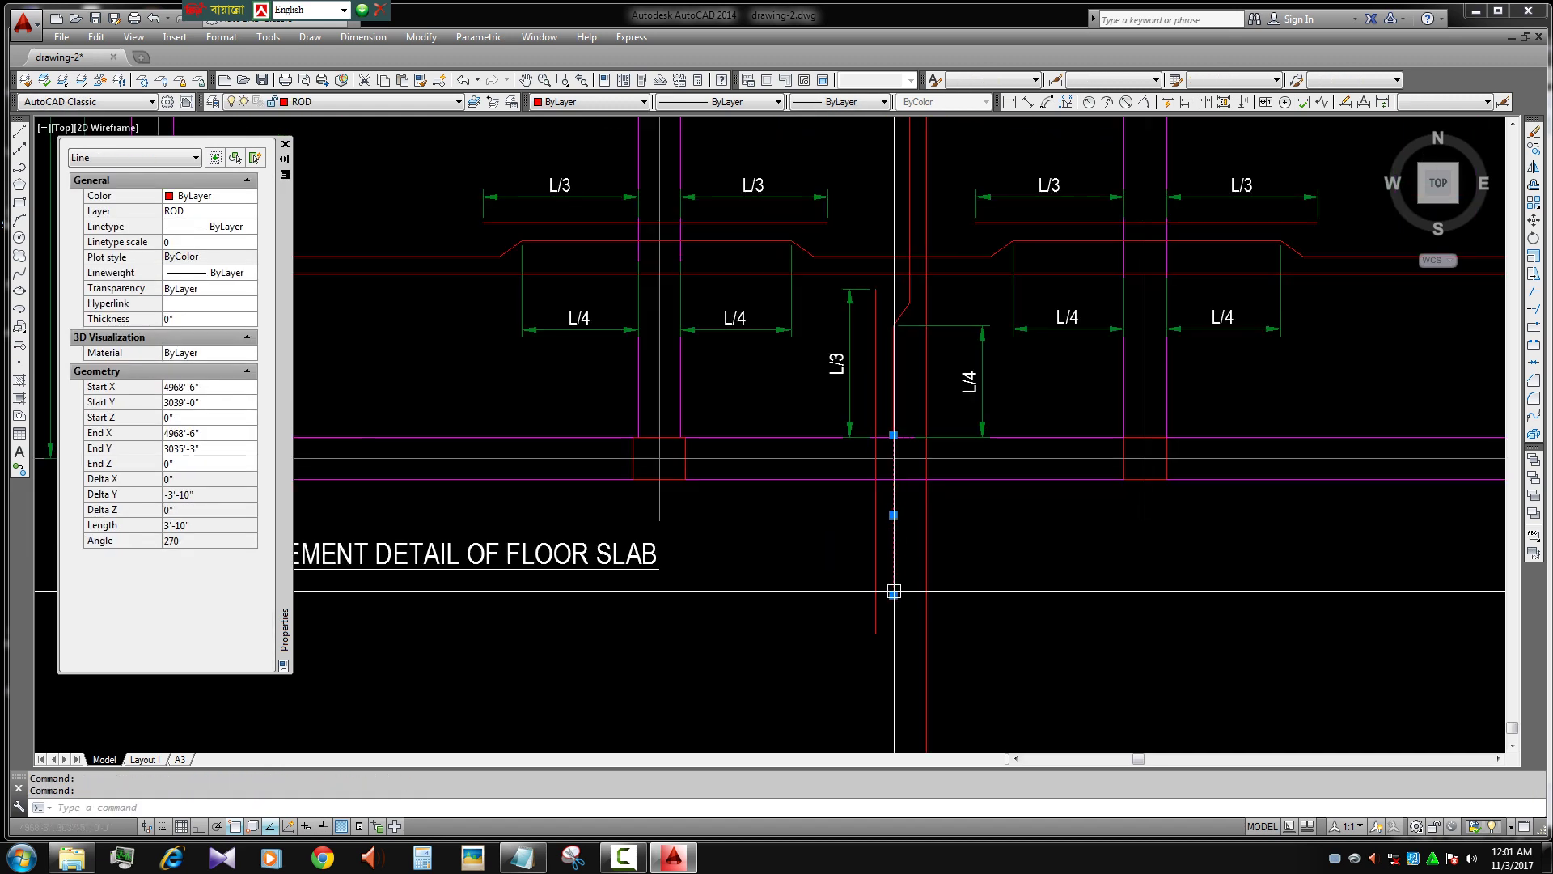
{"action": "scroll", "coordinate": [892, 502], "scroll_direction": "up", "scroll_amount": 4}
{"action": "scroll", "coordinate": [862, 410], "scroll_direction": "down", "scroll_amount": 3}
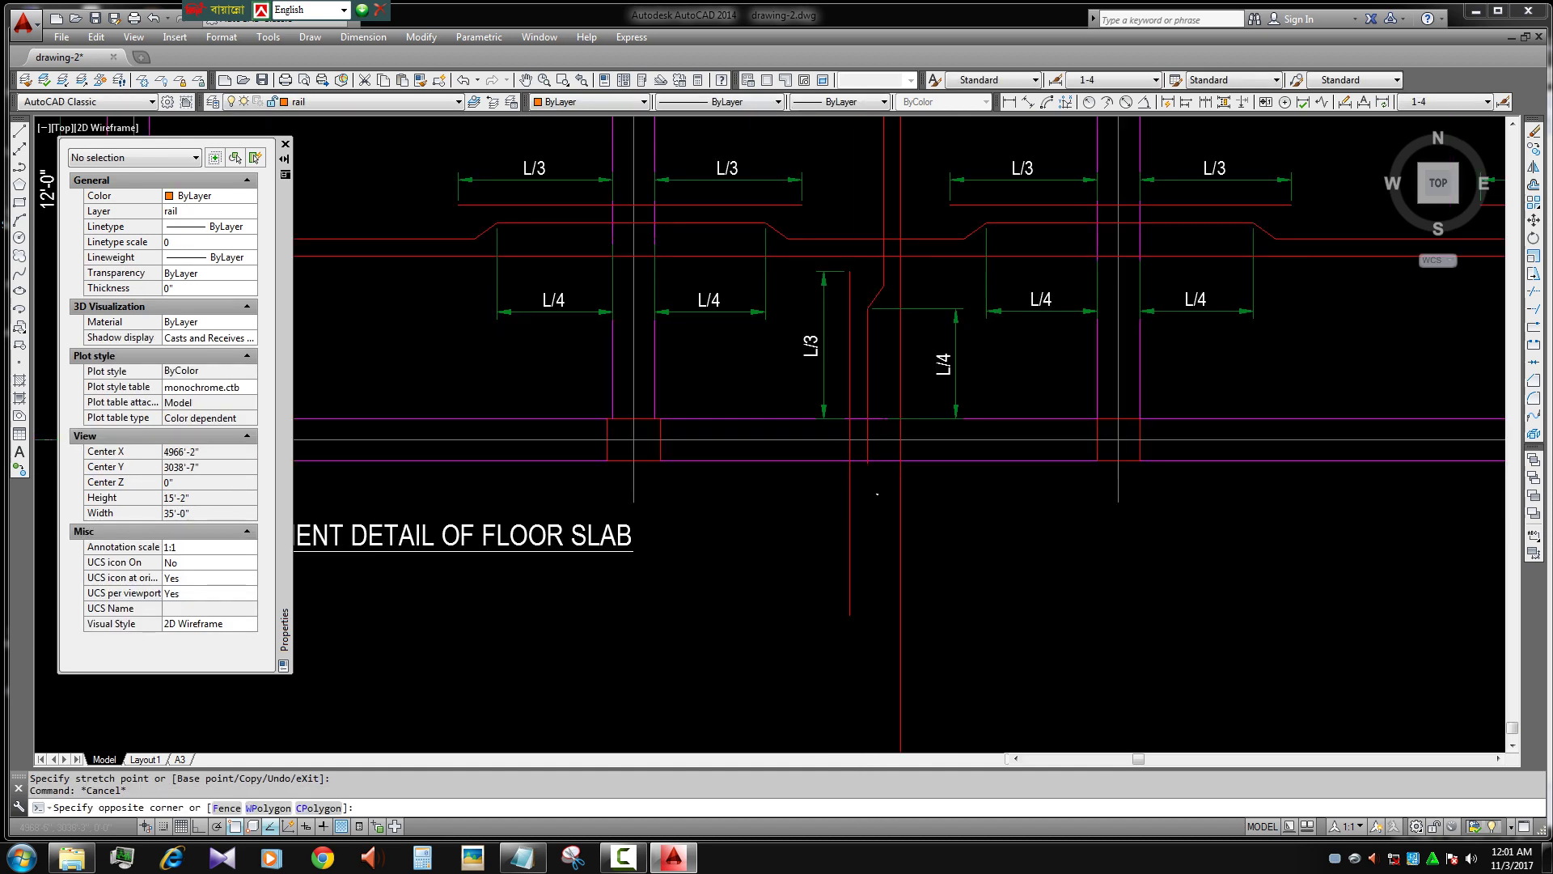
{"action": "scroll", "coordinate": [862, 410], "scroll_direction": "up", "scroll_amount": 3}
{"action": "key", "text": "Escape"}
{"action": "left_click", "coordinate": [873, 486]}
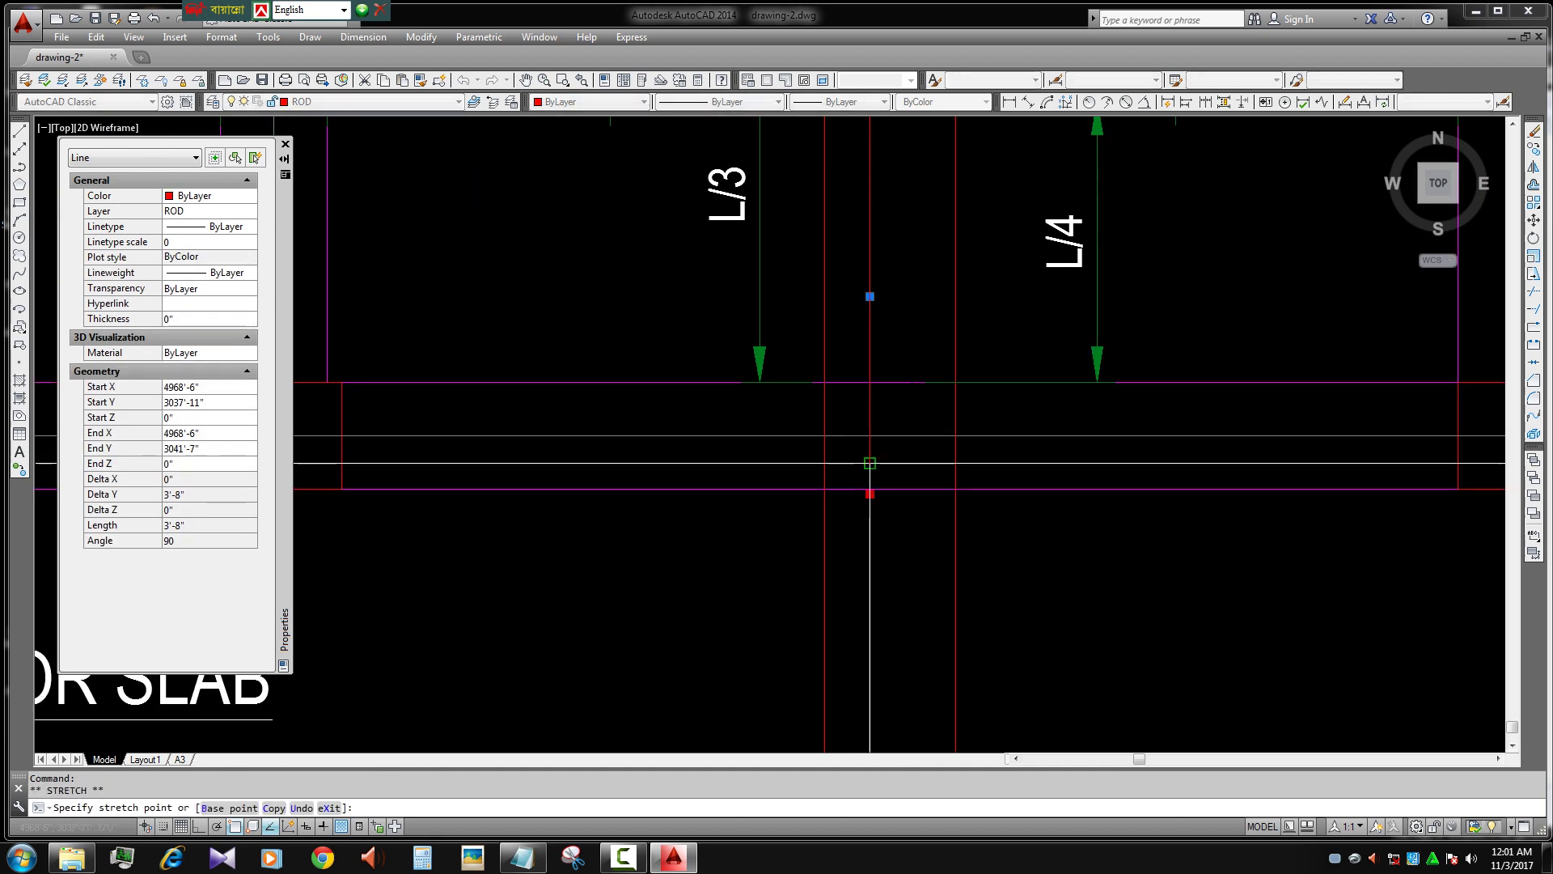
{"action": "scroll", "coordinate": [873, 486], "scroll_direction": "down", "scroll_amount": 3}
{"action": "left_click", "coordinate": [866, 420]}
{"action": "scroll", "coordinate": [873, 435], "scroll_direction": "up", "scroll_amount": 3}
{"action": "scroll", "coordinate": [873, 421], "scroll_direction": "up", "scroll_amount": 4}
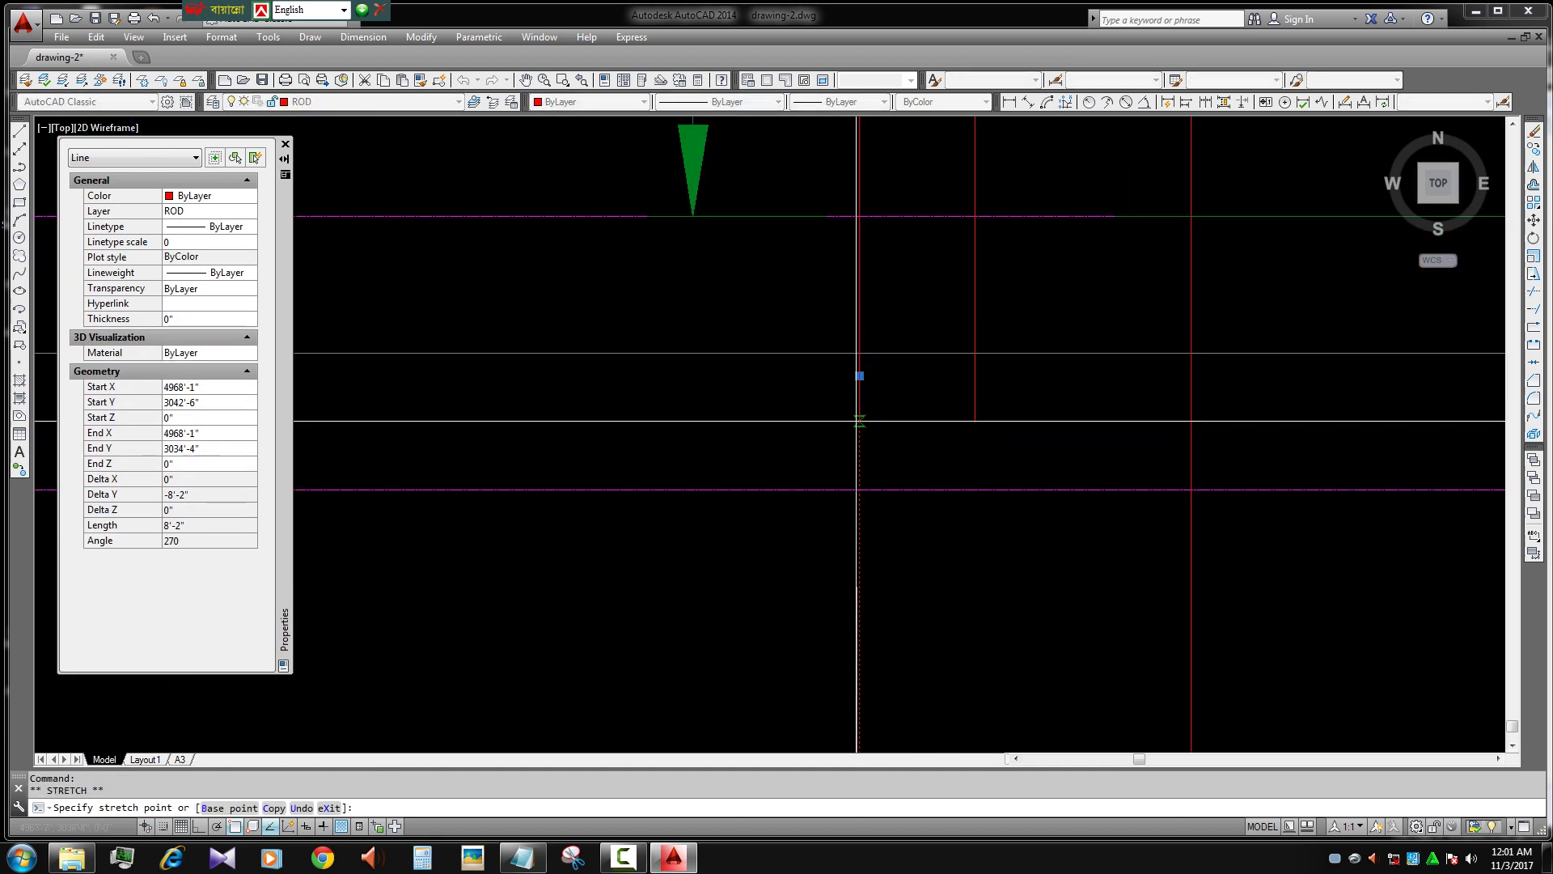
{"action": "scroll", "coordinate": [859, 421], "scroll_direction": "down", "scroll_amount": 2}
{"action": "scroll", "coordinate": [909, 478], "scroll_direction": "down", "scroll_amount": 2}
{"action": "left_click", "coordinate": [902, 693]}
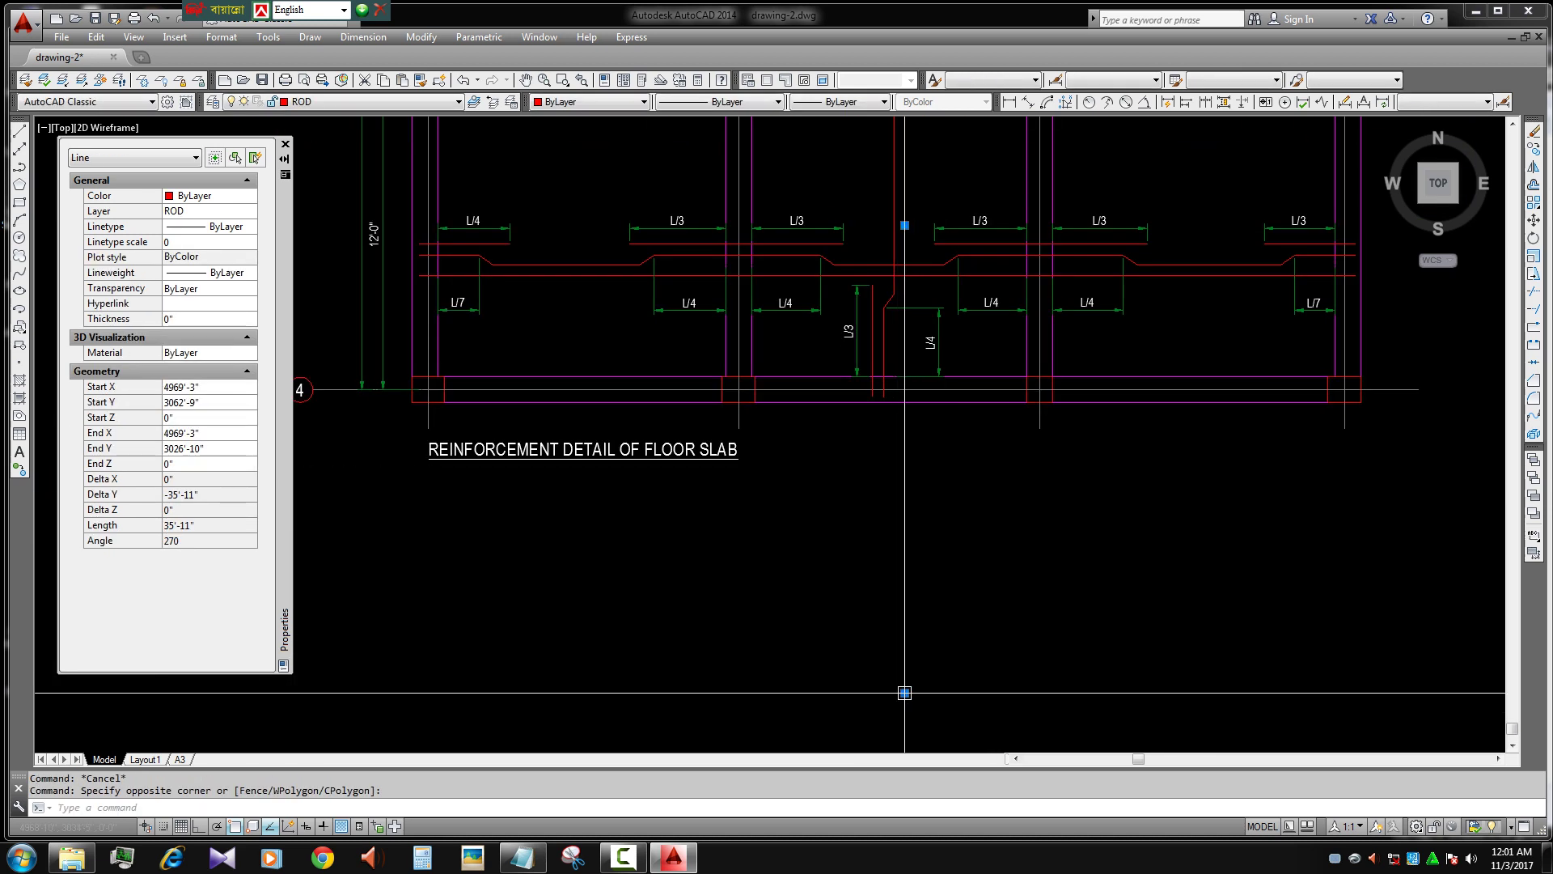
- Clear the selection and begin a vertical line from the top of the bay
{"action": "scroll", "coordinate": [906, 391], "scroll_direction": "up", "scroll_amount": 4}
{"action": "key", "text": "Escape"}
{"action": "key", "text": "Escape"}
{"action": "scroll", "coordinate": [898, 382], "scroll_direction": "down", "scroll_amount": 3}
{"action": "scroll", "coordinate": [898, 382], "scroll_direction": "down", "scroll_amount": 2}
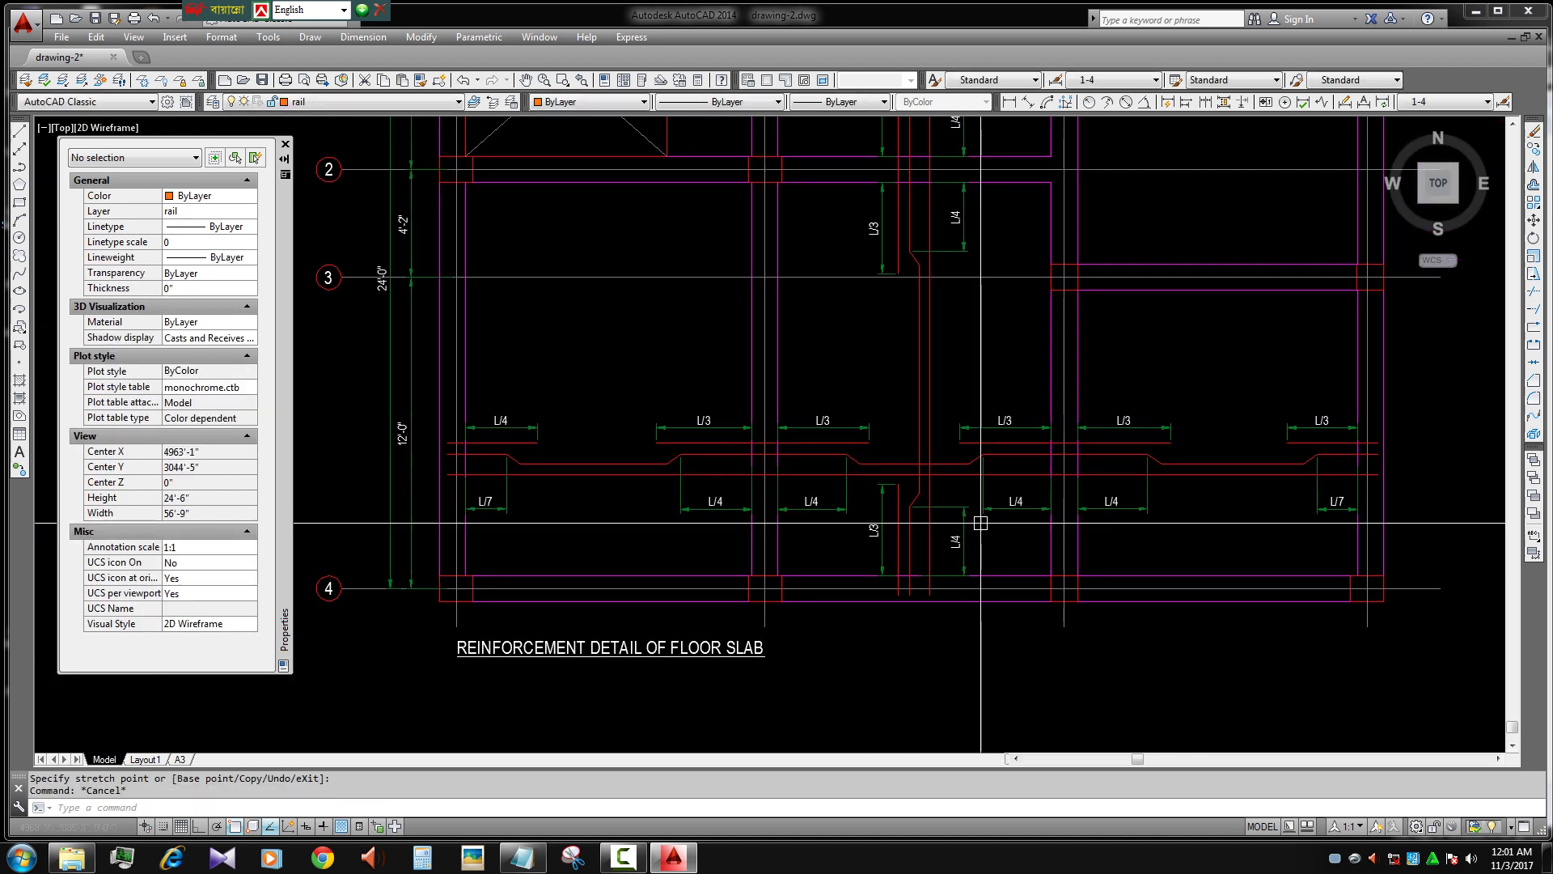
{"action": "key", "text": "Escape"}
{"action": "scroll", "coordinate": [906, 364], "scroll_direction": "up", "scroll_amount": 4}
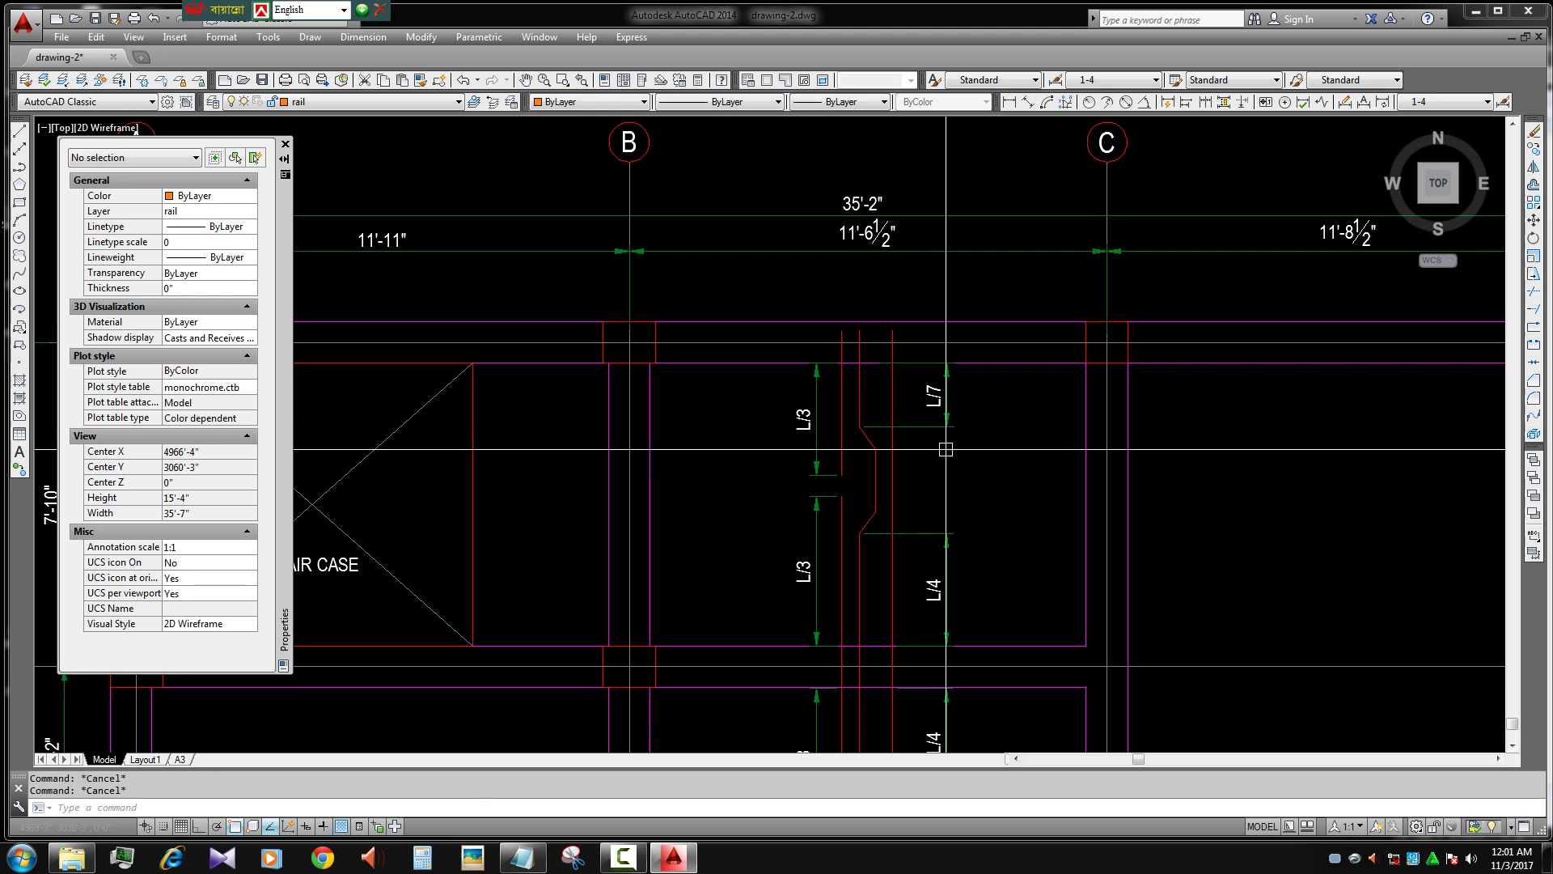
{"action": "type", "text": "L"}
{"action": "left_click", "coordinate": [1009, 363]}
- End the new line at the lower beam, divide it into 7, and xline through its top node
{"action": "left_click", "coordinate": [1010, 646]}
{"action": "key", "text": "Escape"}
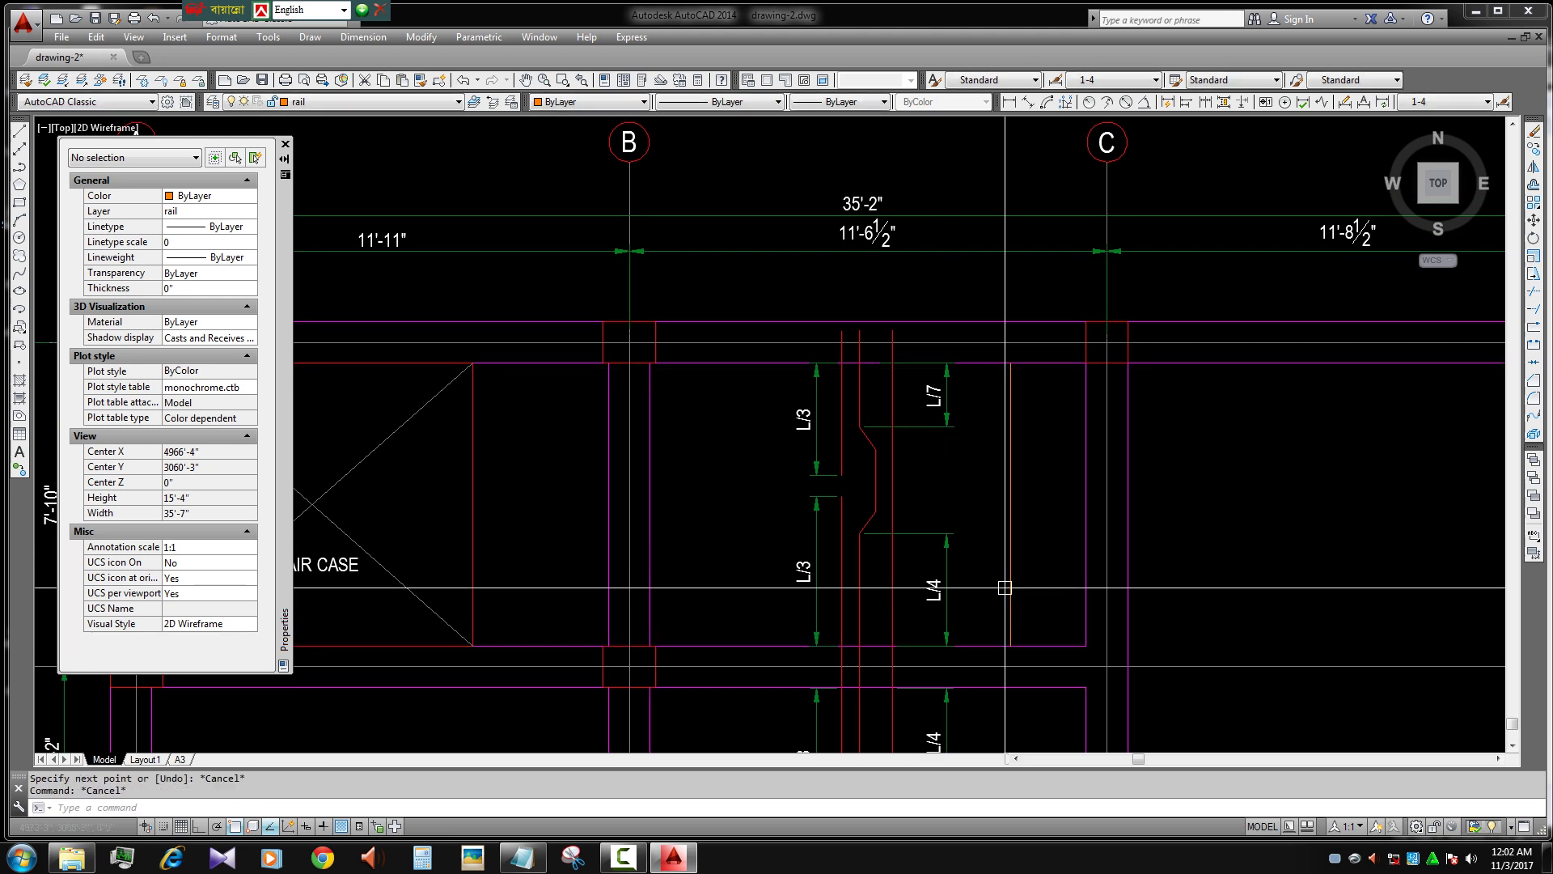
{"action": "type", "text": "DIV"}
{"action": "key", "text": "Return"}
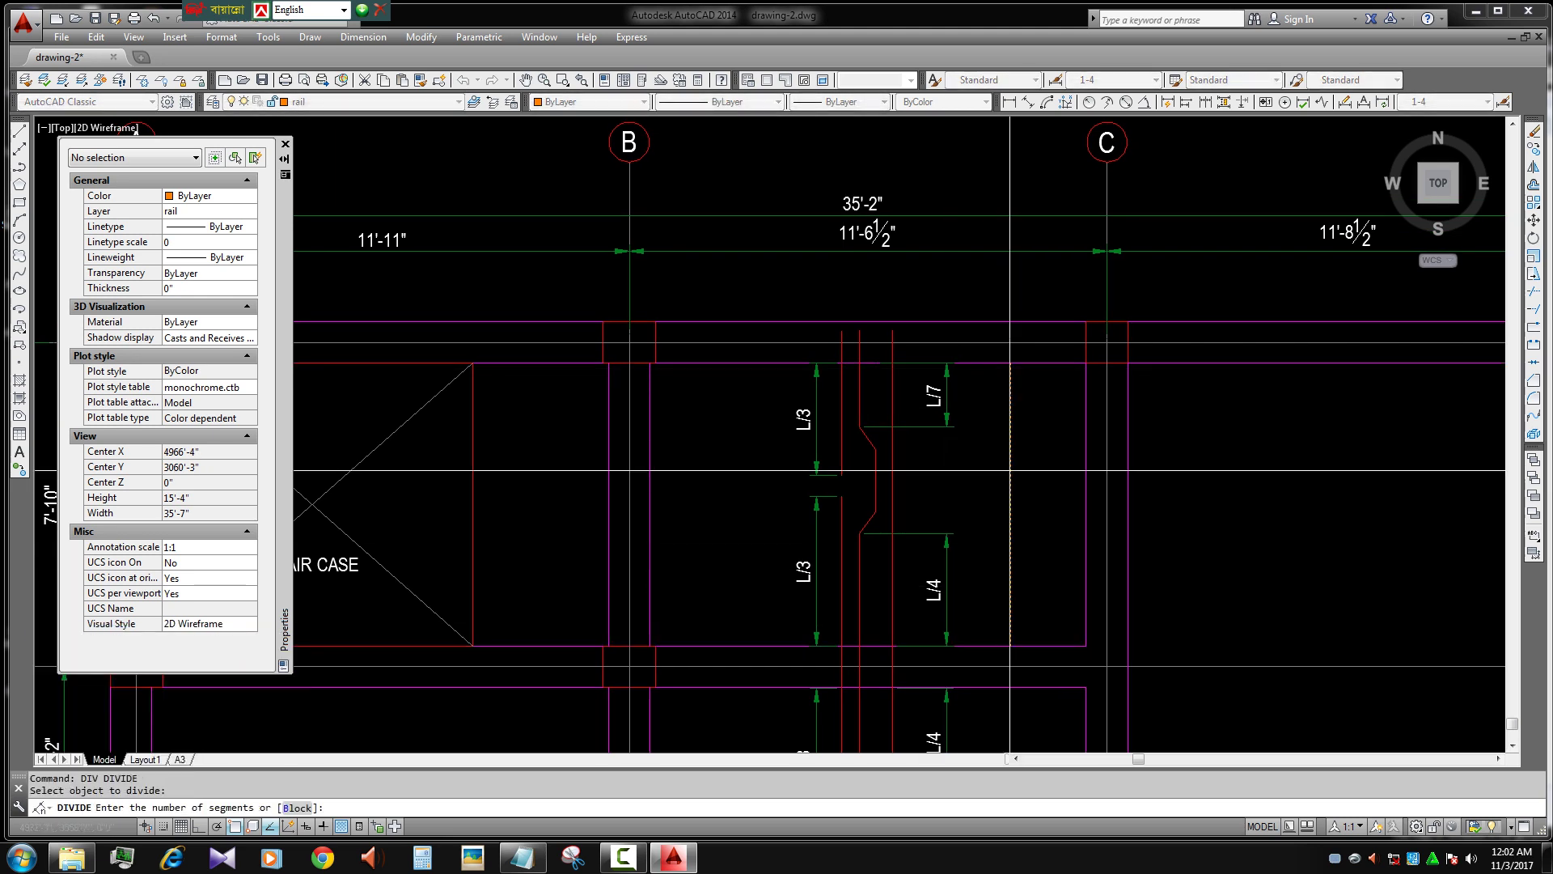
{"action": "type", "text": "7"}
{"action": "key", "text": "Return"}
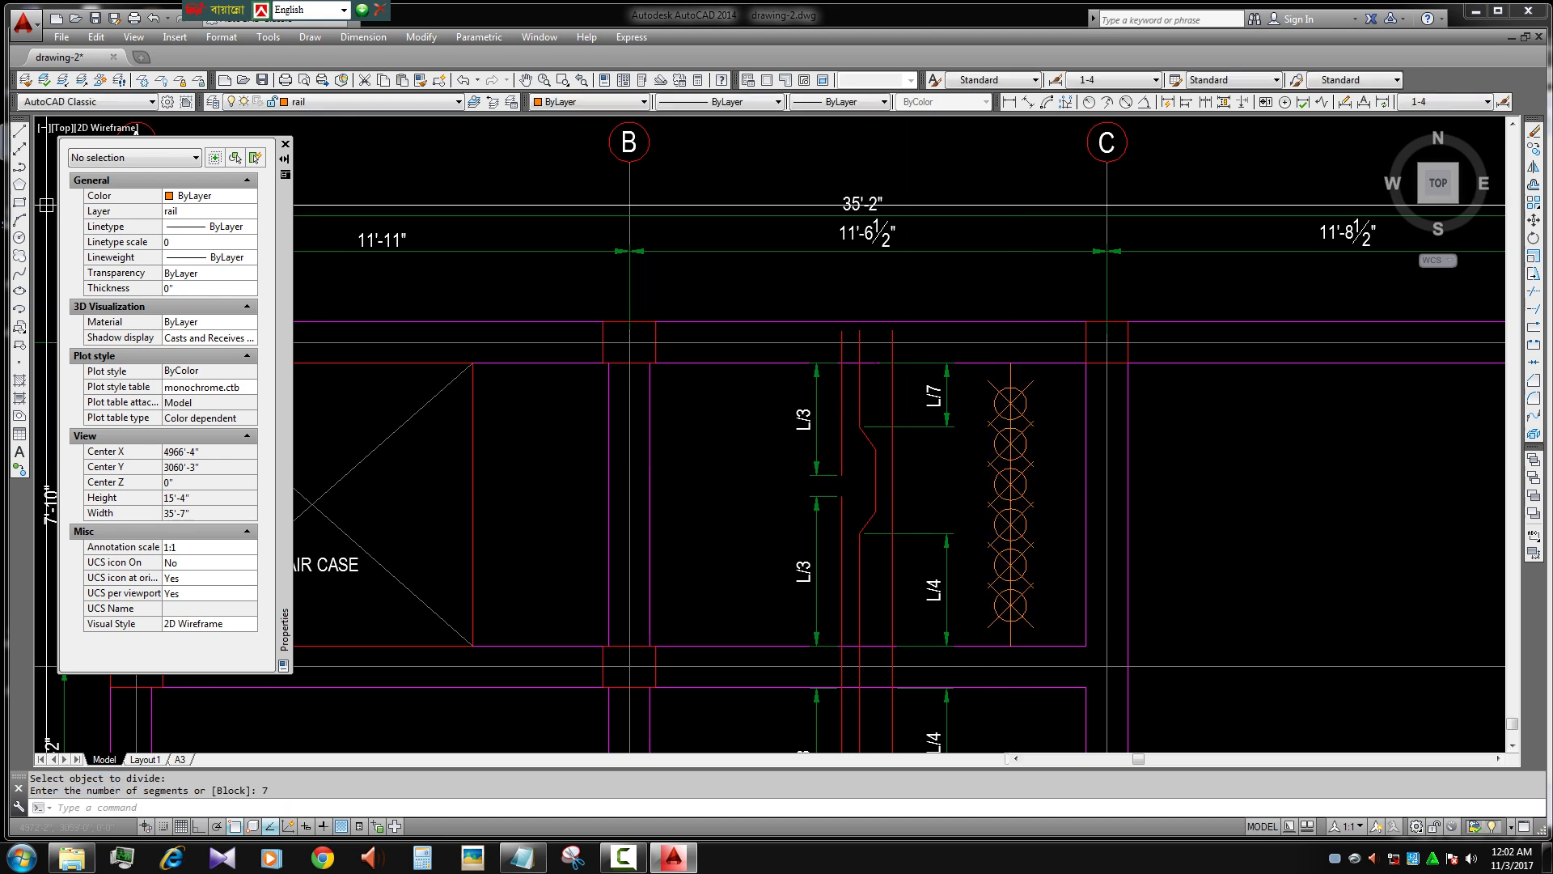
{"action": "key", "text": "ctrl+1"}
{"action": "scroll", "coordinate": [825, 364], "scroll_direction": "up", "scroll_amount": 1}
{"action": "scroll", "coordinate": [839, 351], "scroll_direction": "up", "scroll_amount": 1}
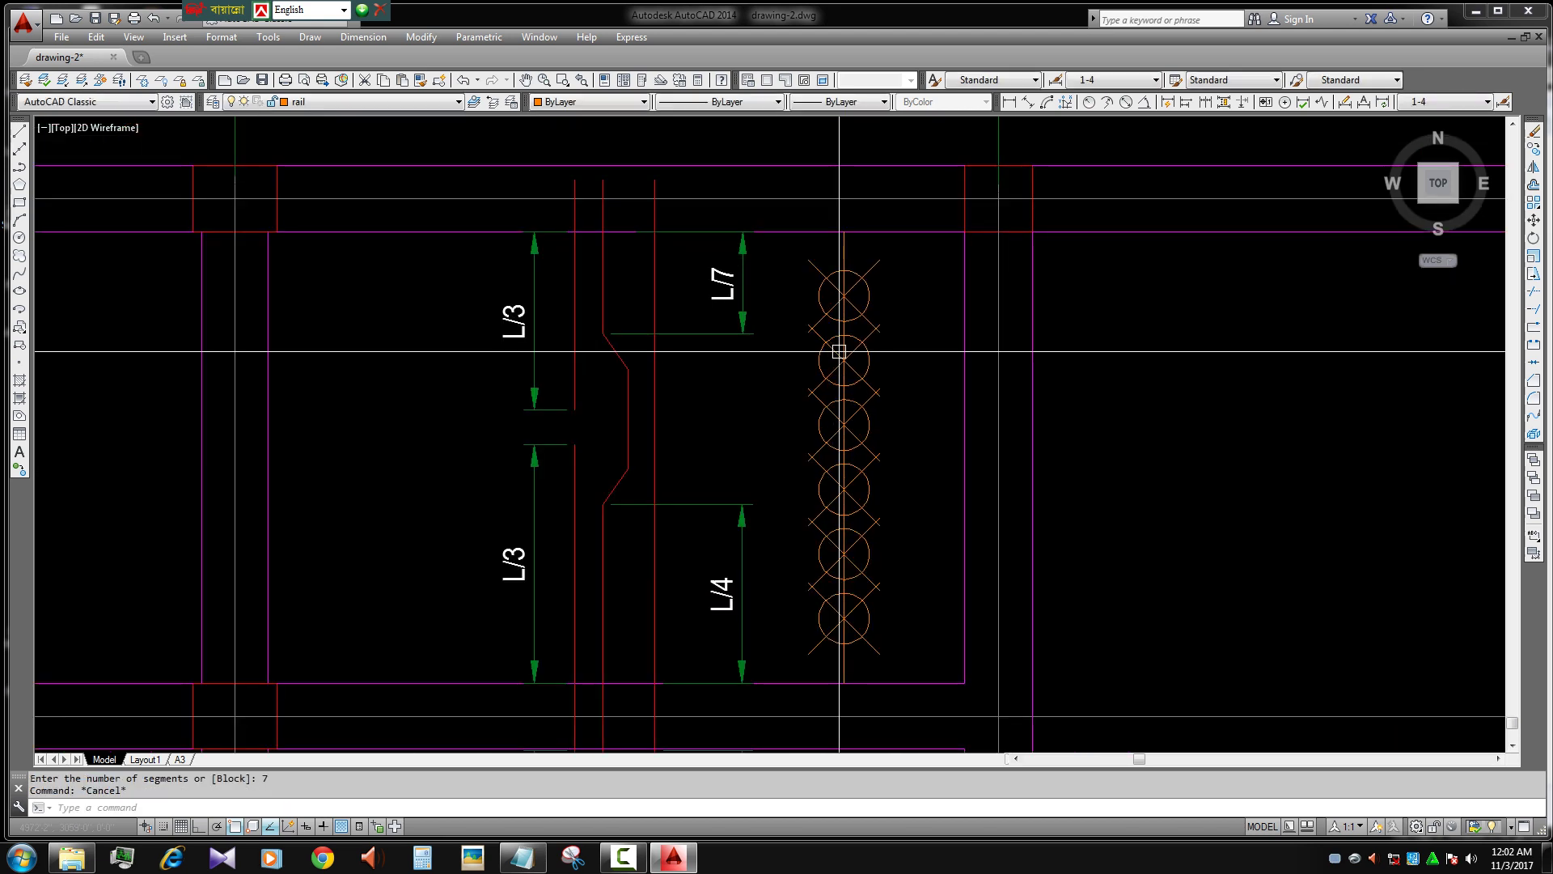
{"action": "type", "text": "x"}
{"action": "key", "text": "Return"}
{"action": "left_click", "coordinate": [844, 295]}
- Select the dimensions and bar step near the lower division points, then cancel
{"action": "middle_click_drag", "start_coordinate": [764, 410], "coordinate": [795, 498]}
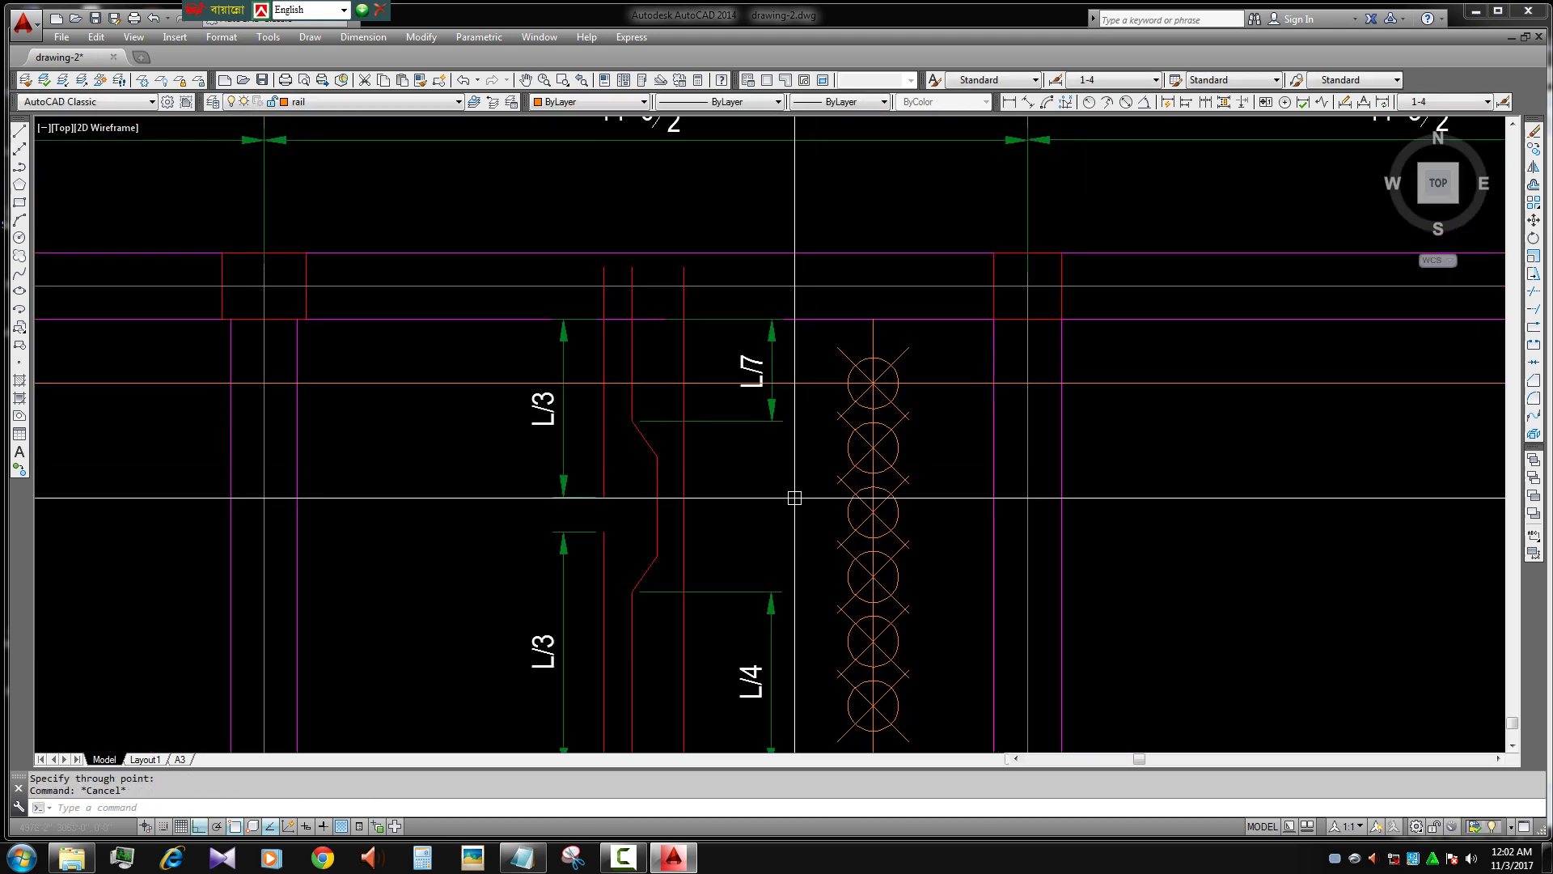
{"action": "left_click", "coordinate": [810, 504]}
{"action": "left_click", "coordinate": [509, 405]}
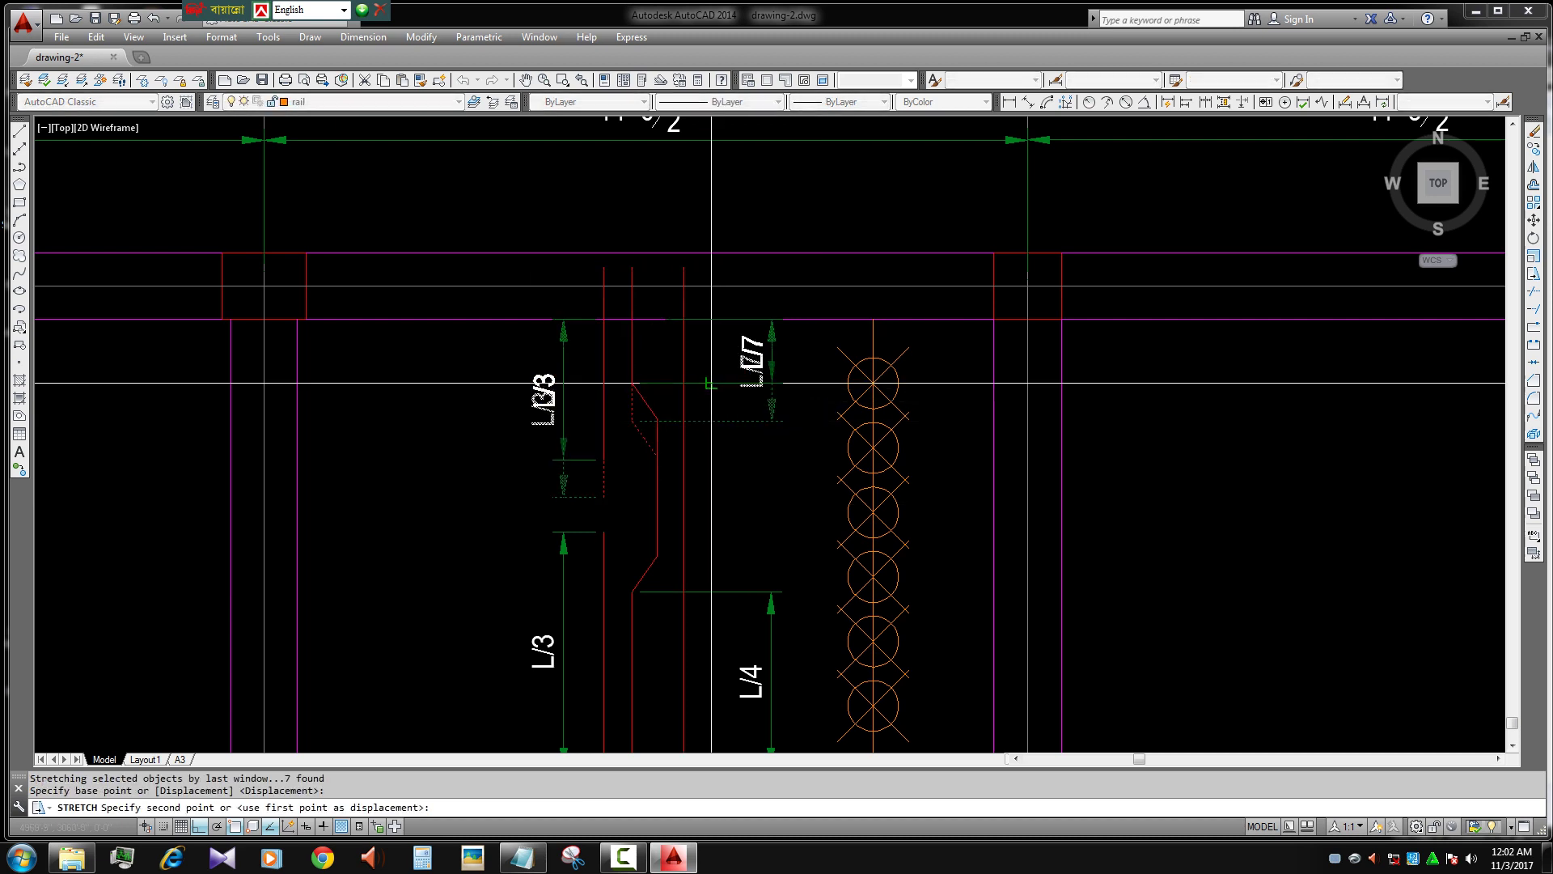
{"action": "key", "text": "Escape"}
{"action": "scroll", "coordinate": [720, 428], "scroll_direction": "down", "scroll_amount": 2}
{"action": "scroll", "coordinate": [672, 404], "scroll_direction": "down", "scroll_amount": 2}
{"action": "scroll", "coordinate": [736, 307], "scroll_direction": "up", "scroll_amount": 2}
- Erase the six point markers and divide the line into 4 segments instead
{"action": "left_click", "coordinate": [735, 304]}
{"action": "left_click", "coordinate": [816, 590]}
{"action": "type", "text": "e"}
{"action": "key", "text": "Return"}
{"action": "type", "text": "i"}
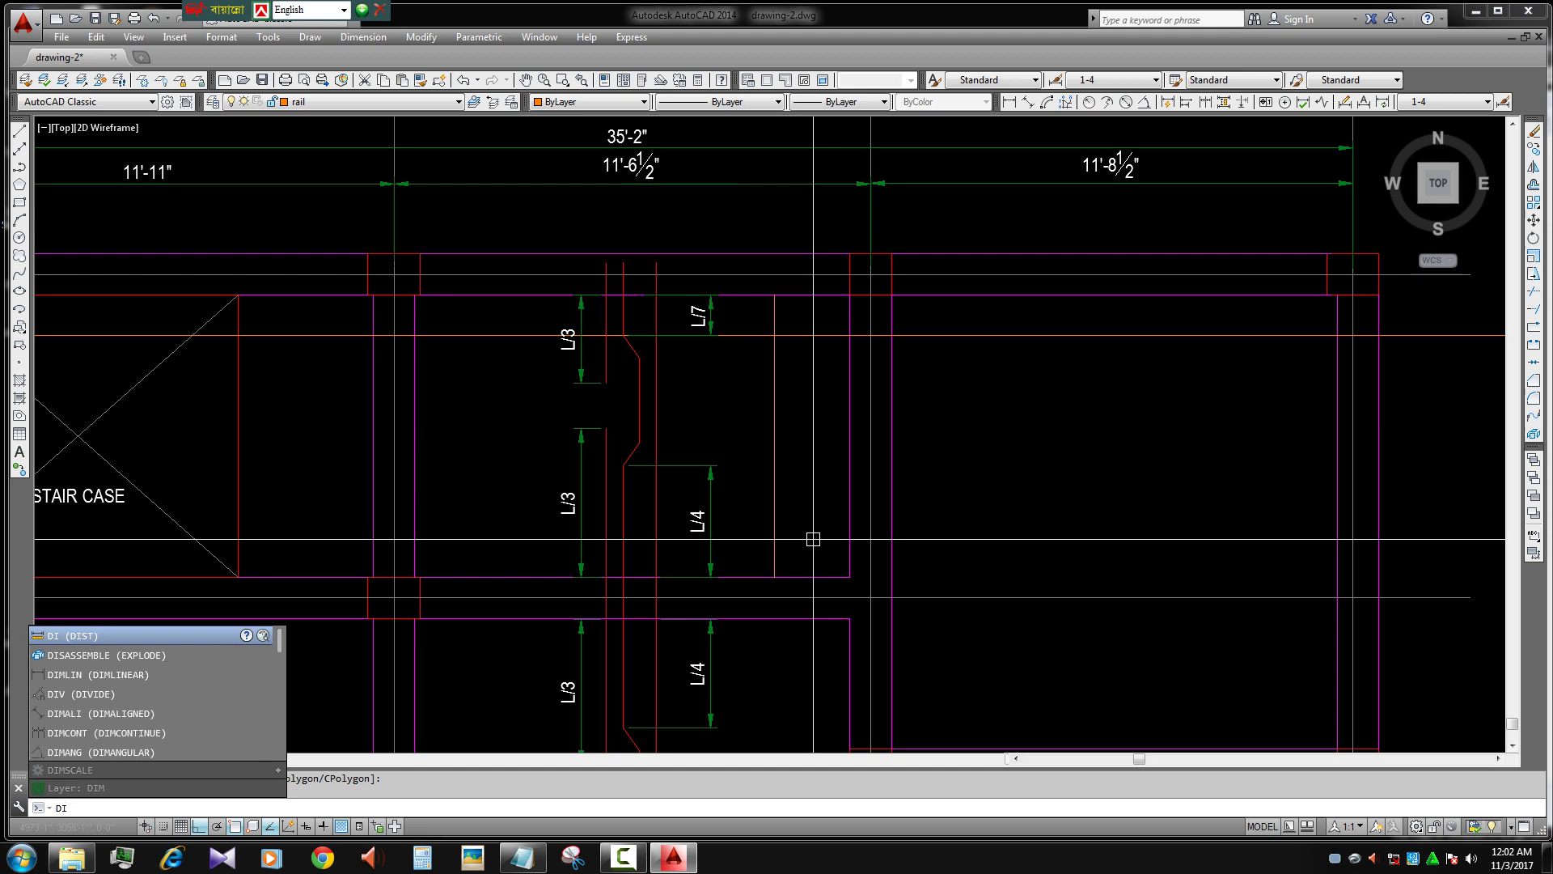
{"action": "type", "text": "v"}
{"action": "key", "text": "Return"}
{"action": "type", "text": "4"}
{"action": "key", "text": "Return"}
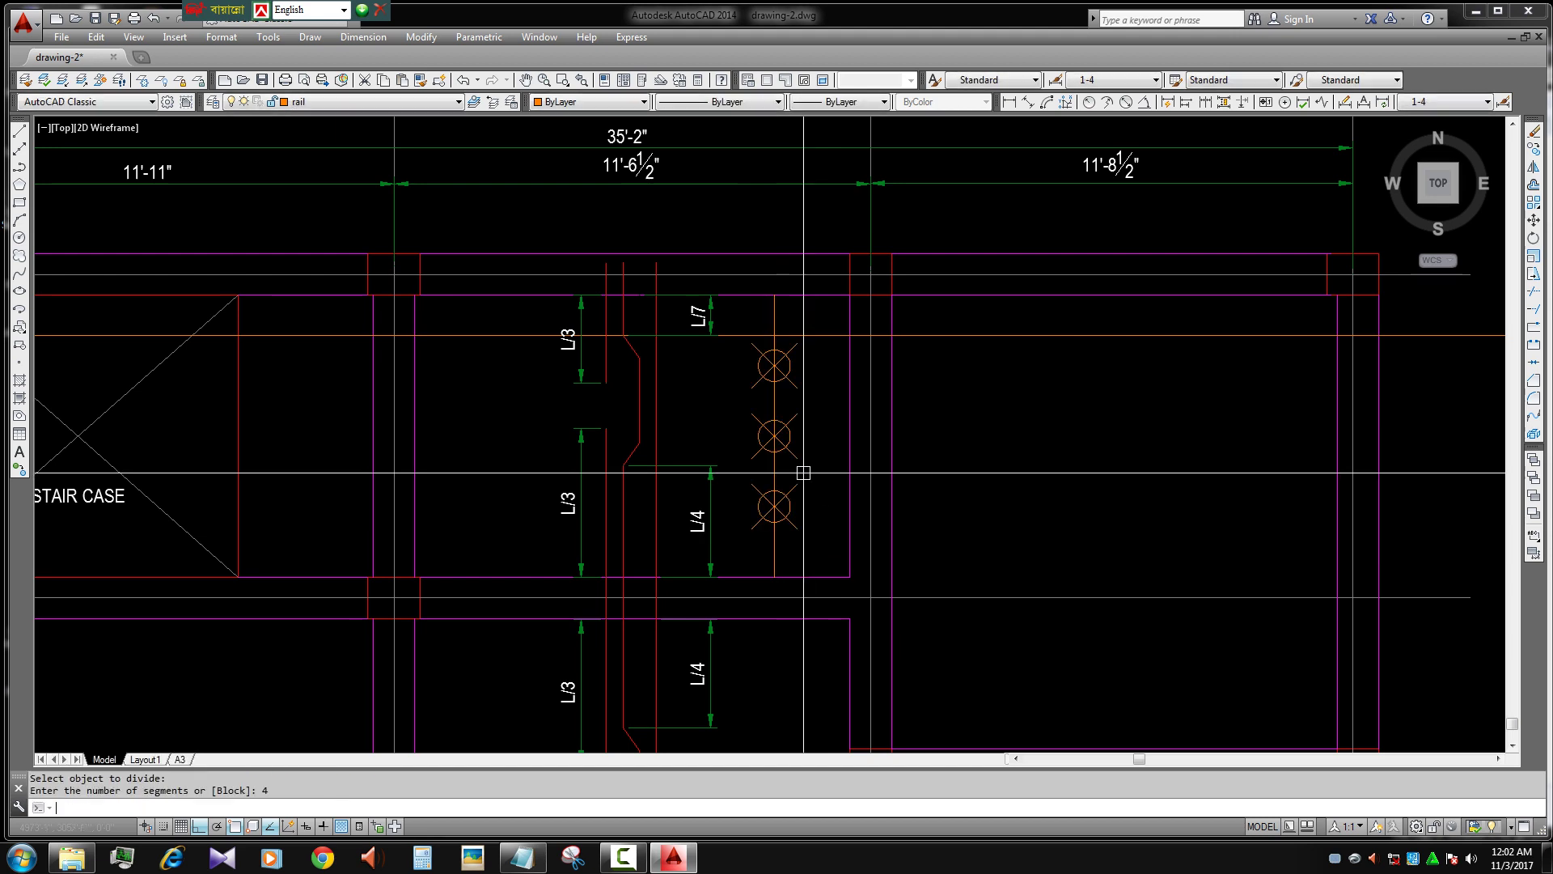
{"action": "type", "text": "l"}
{"action": "key", "text": "Return"}
{"action": "left_click", "coordinate": [803, 472]}
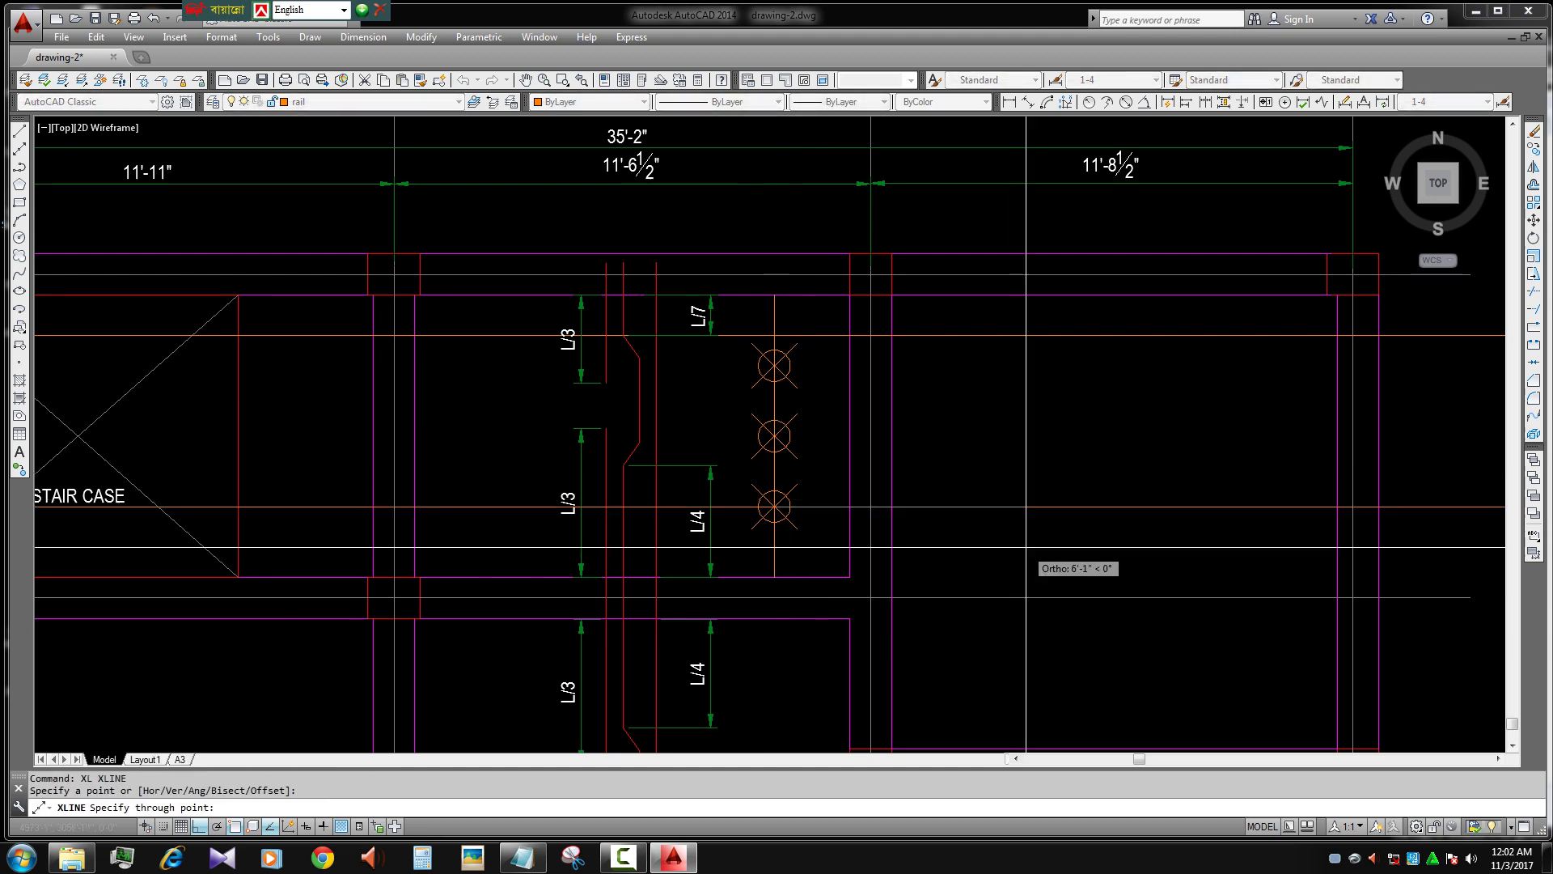
{"action": "key", "text": "Escape"}
- Stretch the dimension ends down to the new division point
{"action": "scroll", "coordinate": [673, 456], "scroll_direction": "up", "scroll_amount": 2}
{"action": "left_click", "coordinate": [757, 376]}
{"action": "left_click", "coordinate": [464, 494]}
{"action": "type", "text": "s"}
{"action": "key", "text": "Return"}
{"action": "left_click", "coordinate": [665, 472]}
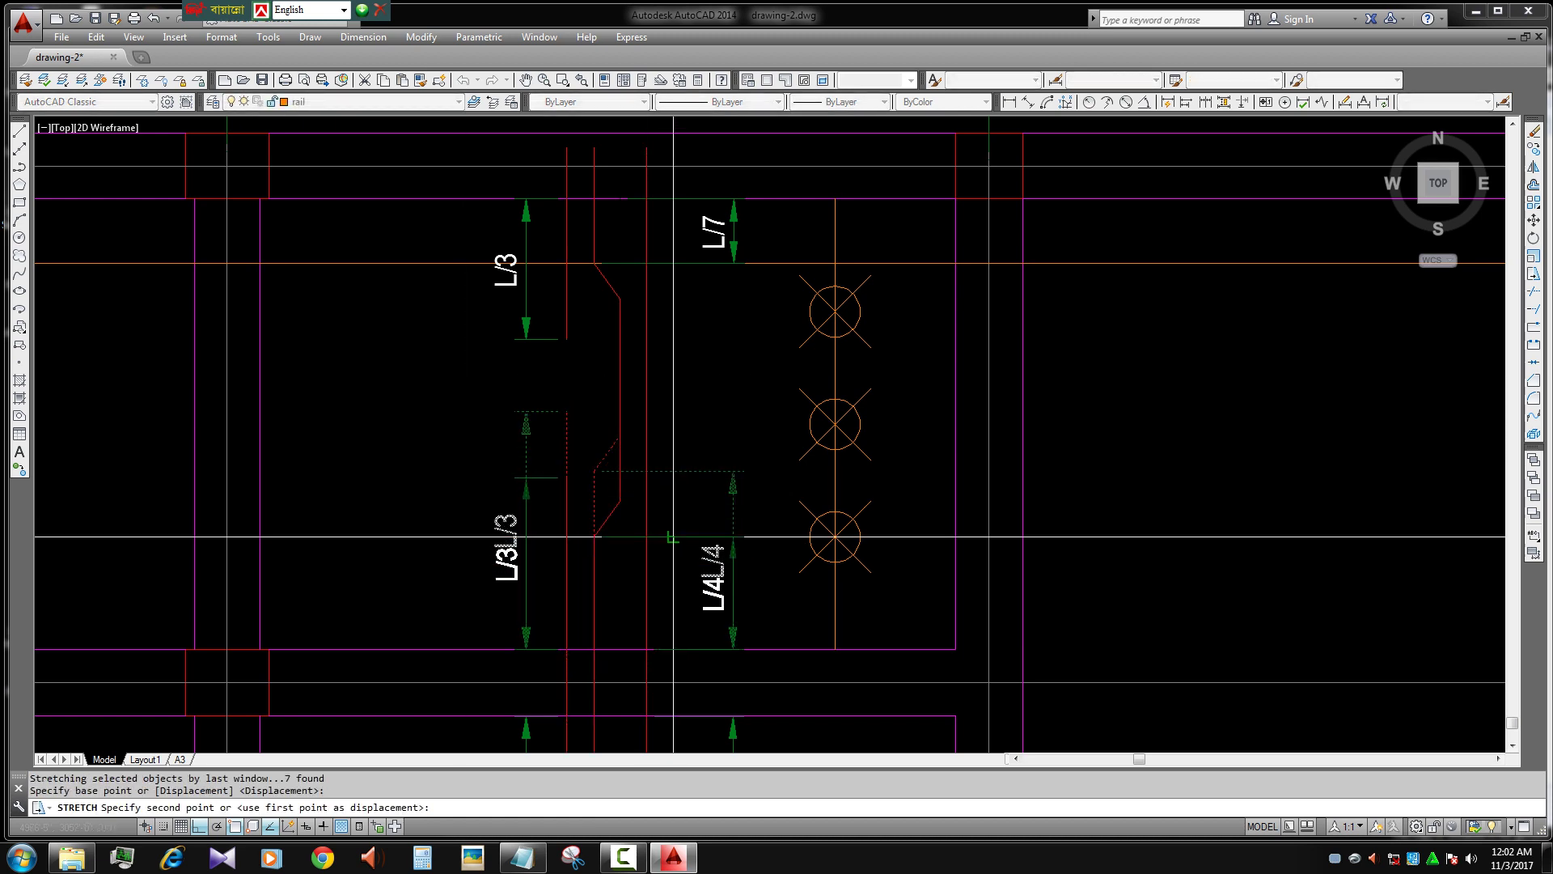
{"action": "left_click", "coordinate": [673, 536]}
{"action": "scroll", "coordinate": [673, 537], "scroll_direction": "down", "scroll_amount": 3}
{"action": "scroll", "coordinate": [666, 489], "scroll_direction": "up", "scroll_amount": 3}
{"action": "left_click", "coordinate": [666, 477]}
{"action": "key", "text": "Escape"}
- Erase the three circle markers and divide the orange bar into 3 segments
{"action": "scroll", "coordinate": [763, 595], "scroll_direction": "down", "scroll_amount": 3}
{"action": "scroll", "coordinate": [763, 594], "scroll_direction": "down", "scroll_amount": 3}
{"action": "scroll", "coordinate": [679, 441], "scroll_direction": "up", "scroll_amount": 3}
{"action": "left_click", "coordinate": [679, 441]}
{"action": "left_click", "coordinate": [747, 615]}
{"action": "type", "text": "e"}
{"action": "key", "text": "Return"}
{"action": "type", "text": "IV"}
{"action": "key", "text": "Return"}
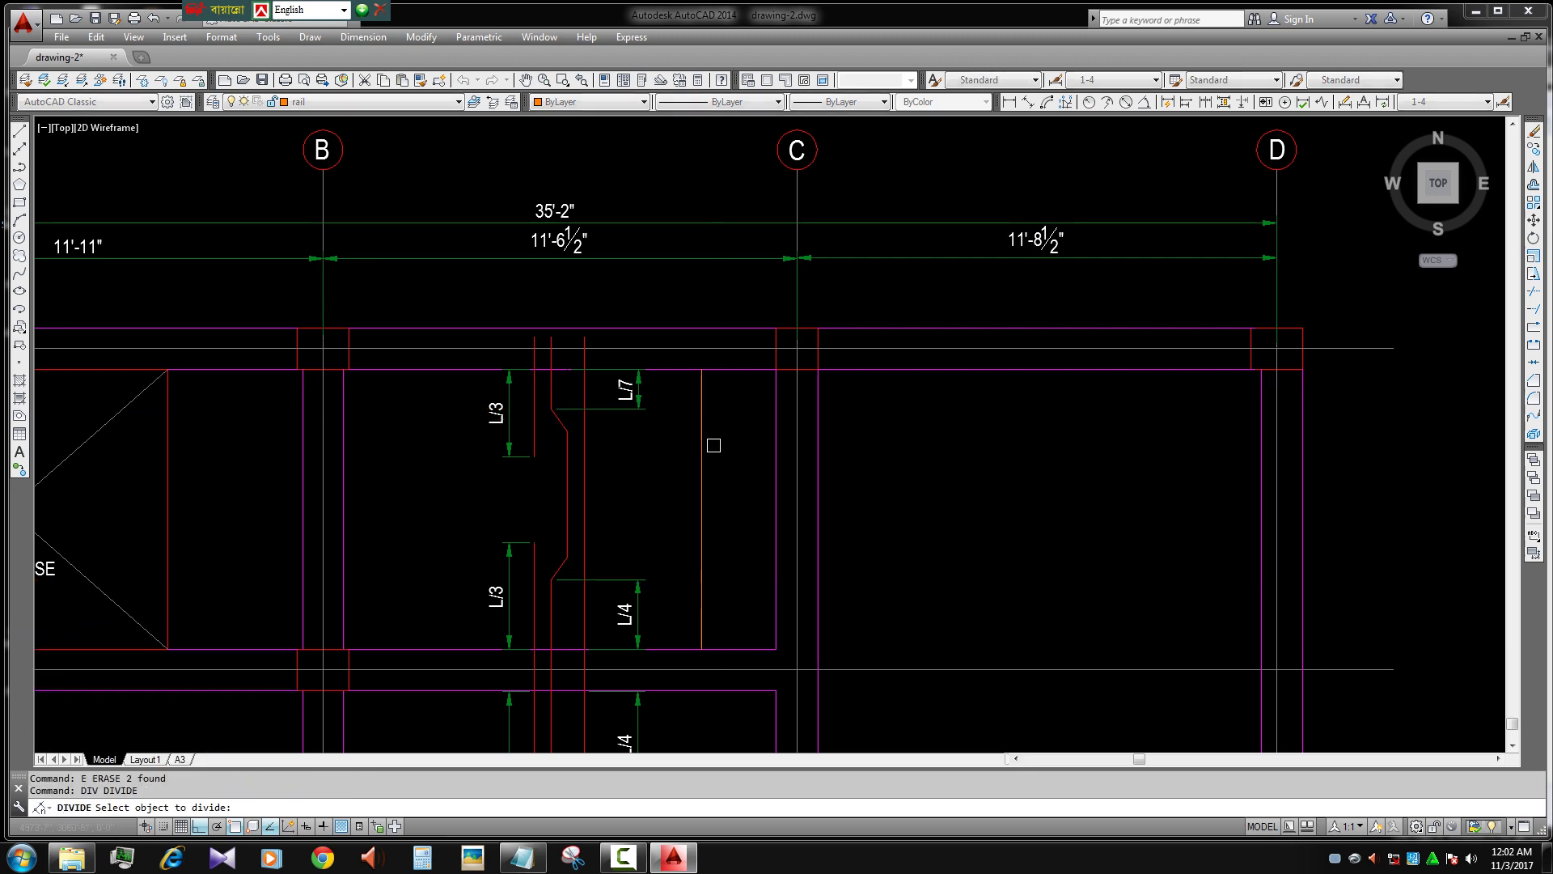
{"action": "left_click", "coordinate": [702, 453]}
{"action": "key", "text": "Return"}
{"action": "key", "text": "Escape"}
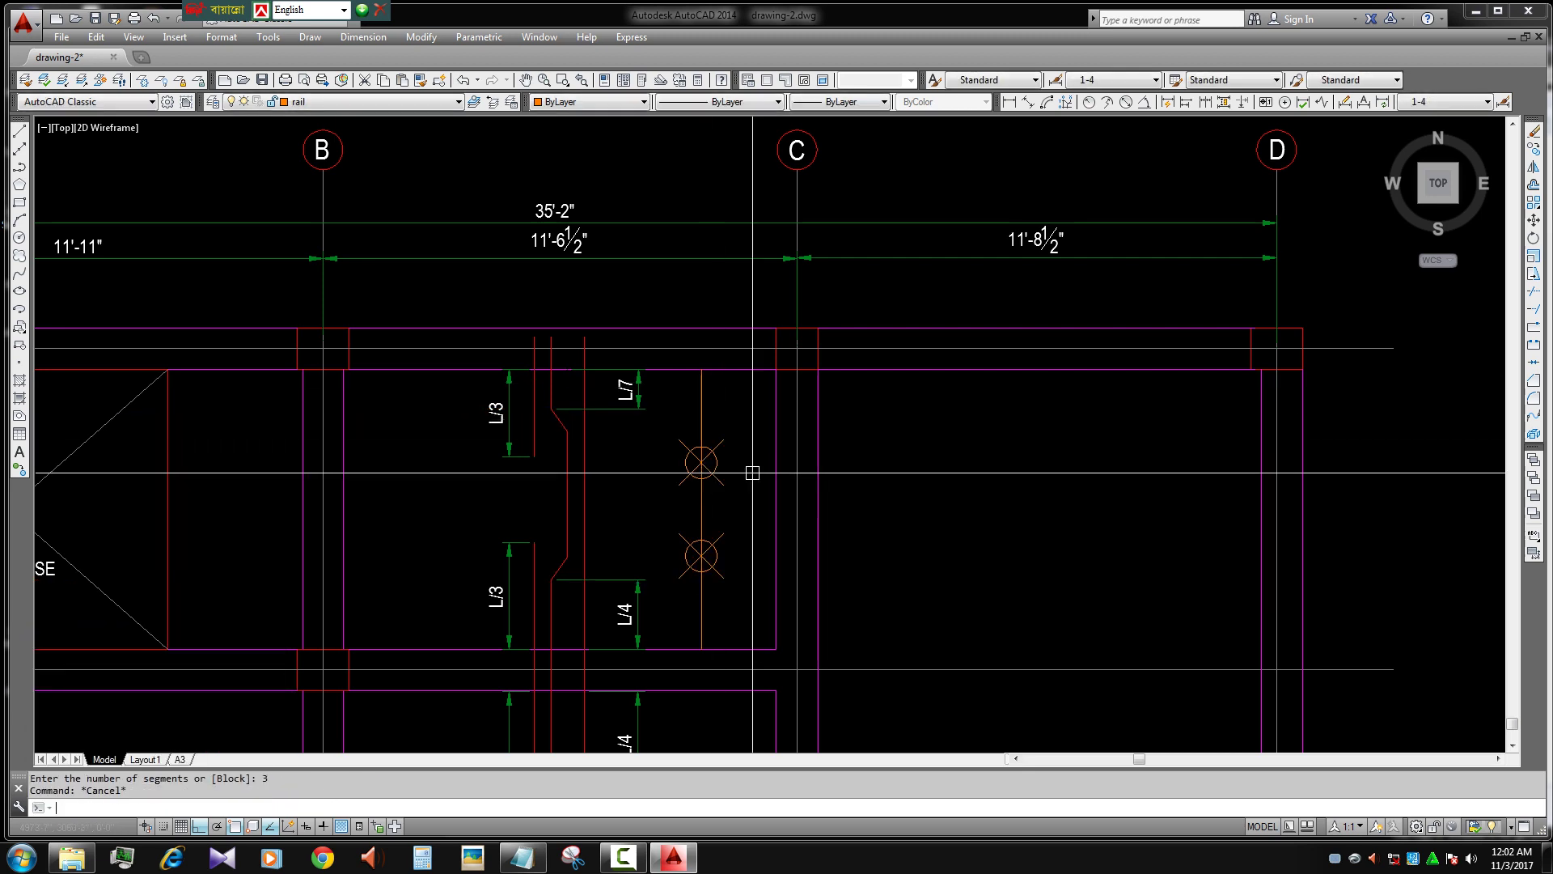
- Draw a horizontal construction line through the upper division marker
{"action": "type", "text": "xl"}
{"action": "key", "text": "Return"}
{"action": "left_click", "coordinate": [701, 461]}
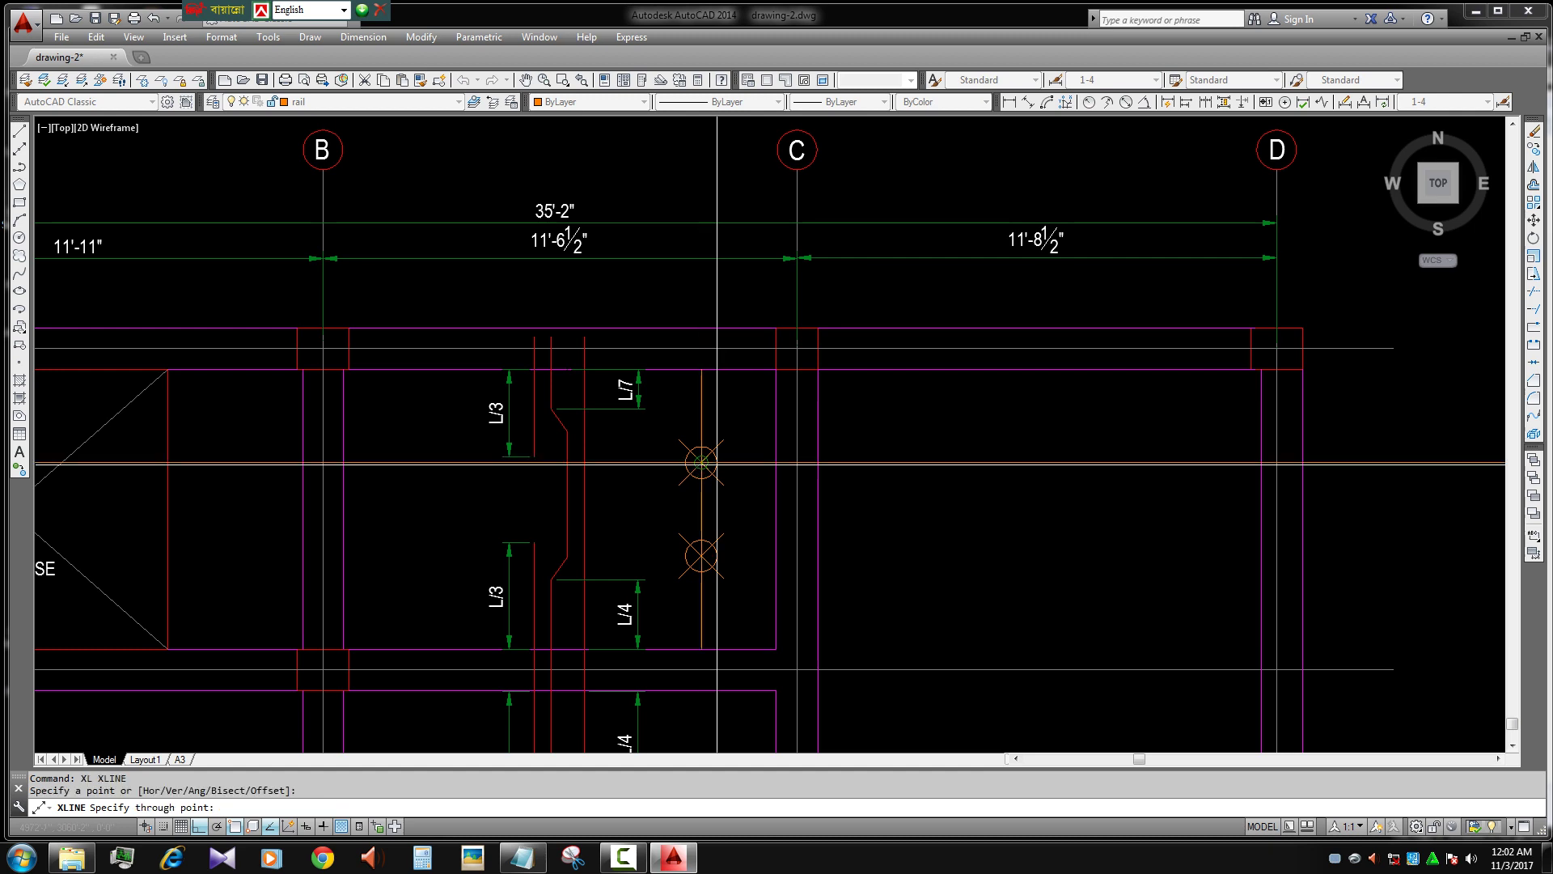
{"action": "key", "text": "Escape"}
{"action": "scroll", "coordinate": [503, 418], "scroll_direction": "up", "scroll_amount": 2}
{"action": "double_click", "coordinate": [504, 418]}
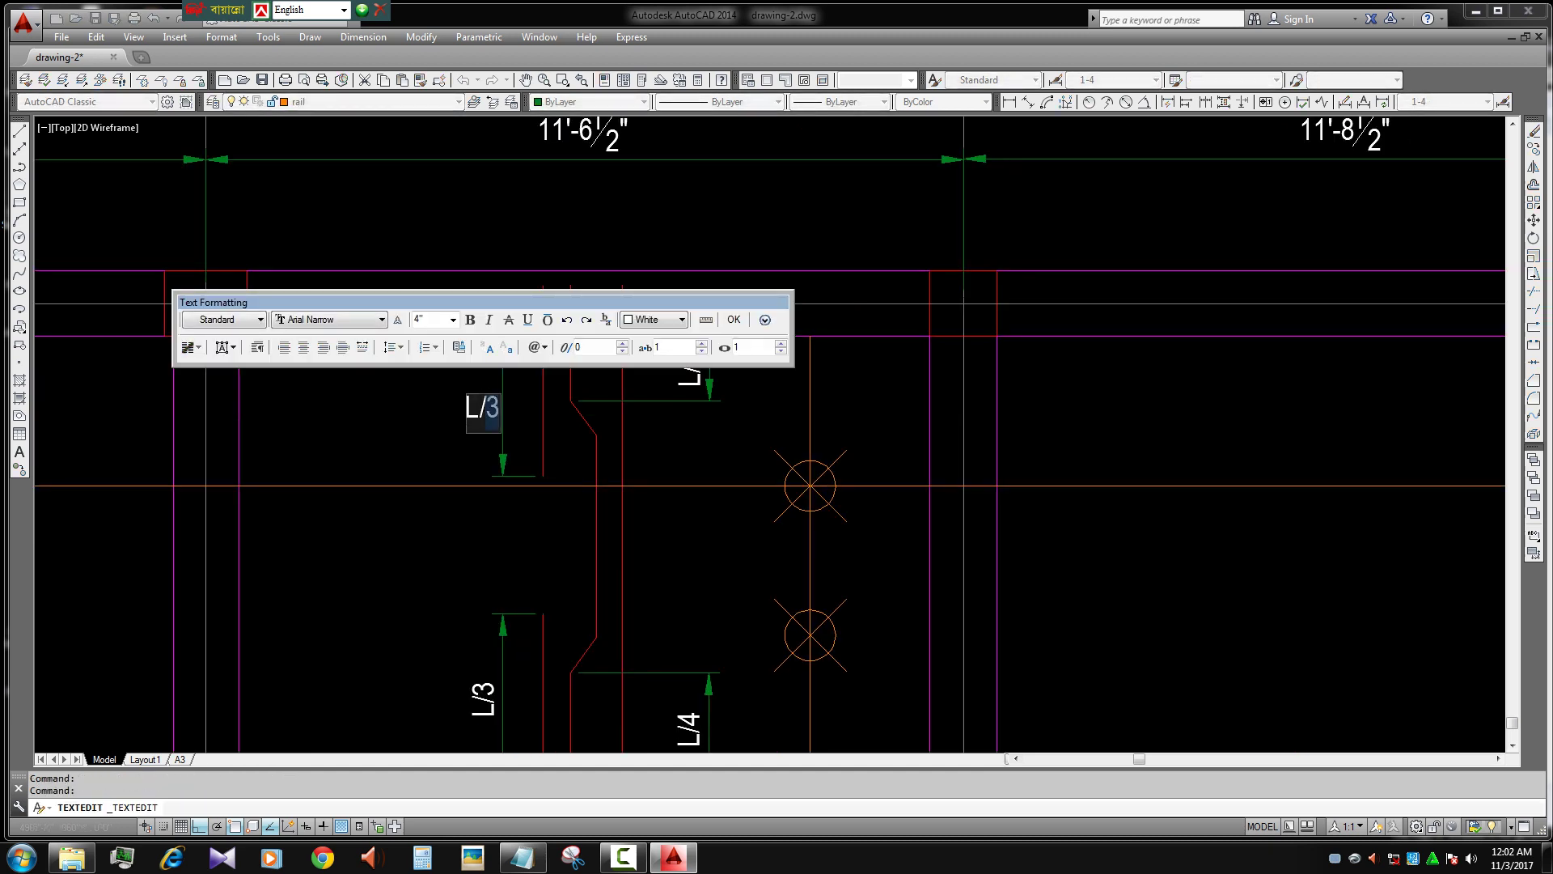
- Finish editing the upper dimension text so it reads L/4
{"action": "scroll", "coordinate": [659, 538], "scroll_direction": "down", "scroll_amount": 4}
{"action": "scroll", "coordinate": [635, 635], "scroll_direction": "down", "scroll_amount": 2}
{"action": "scroll", "coordinate": [895, 559], "scroll_direction": "up", "scroll_amount": 4}
{"action": "scroll", "coordinate": [857, 560], "scroll_direction": "up", "scroll_amount": 2}
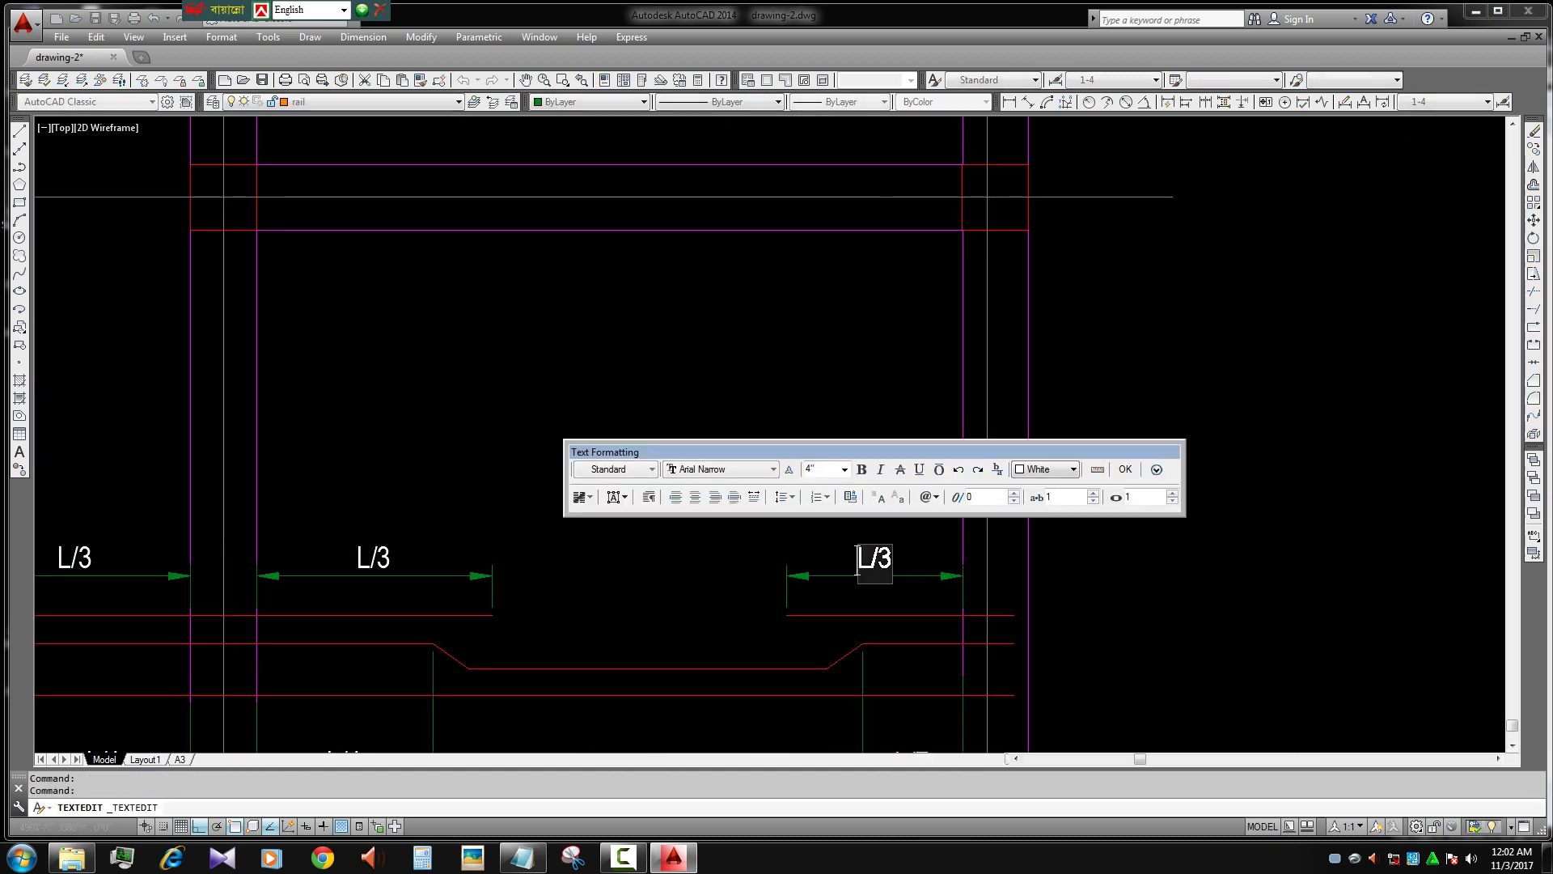
{"action": "key", "text": "Escape"}
- Window-select the two circle fixtures, then cancel the selection
{"action": "scroll", "coordinate": [745, 520], "scroll_direction": "down", "scroll_amount": 5}
{"action": "scroll", "coordinate": [657, 572], "scroll_direction": "up", "scroll_amount": 3}
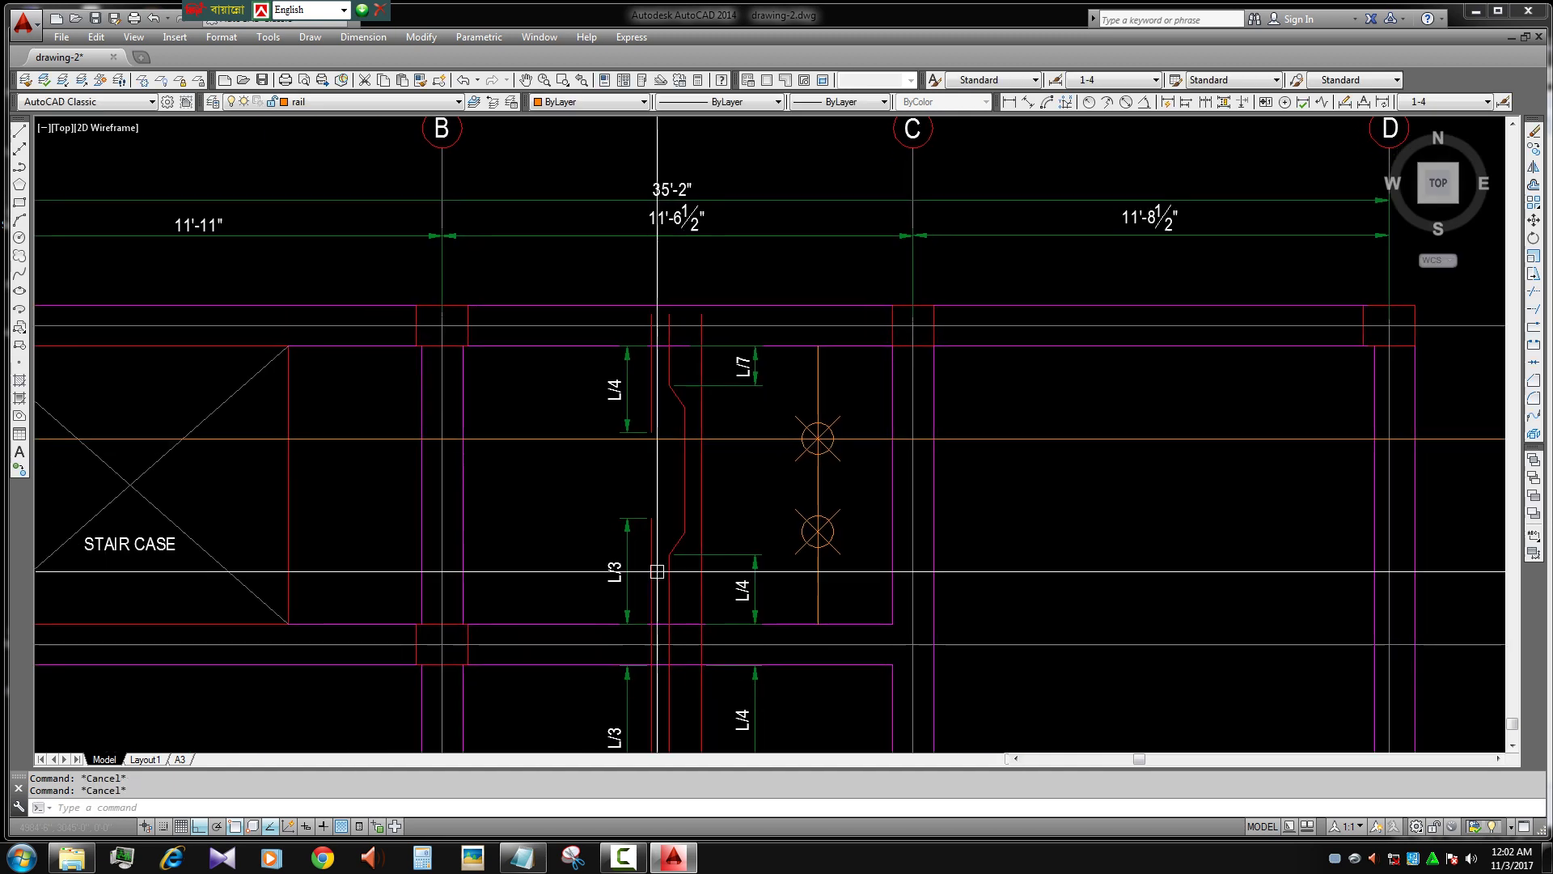
{"action": "middle_click_drag", "start_coordinate": [657, 571], "coordinate": [662, 510]}
{"action": "left_click", "coordinate": [777, 353]}
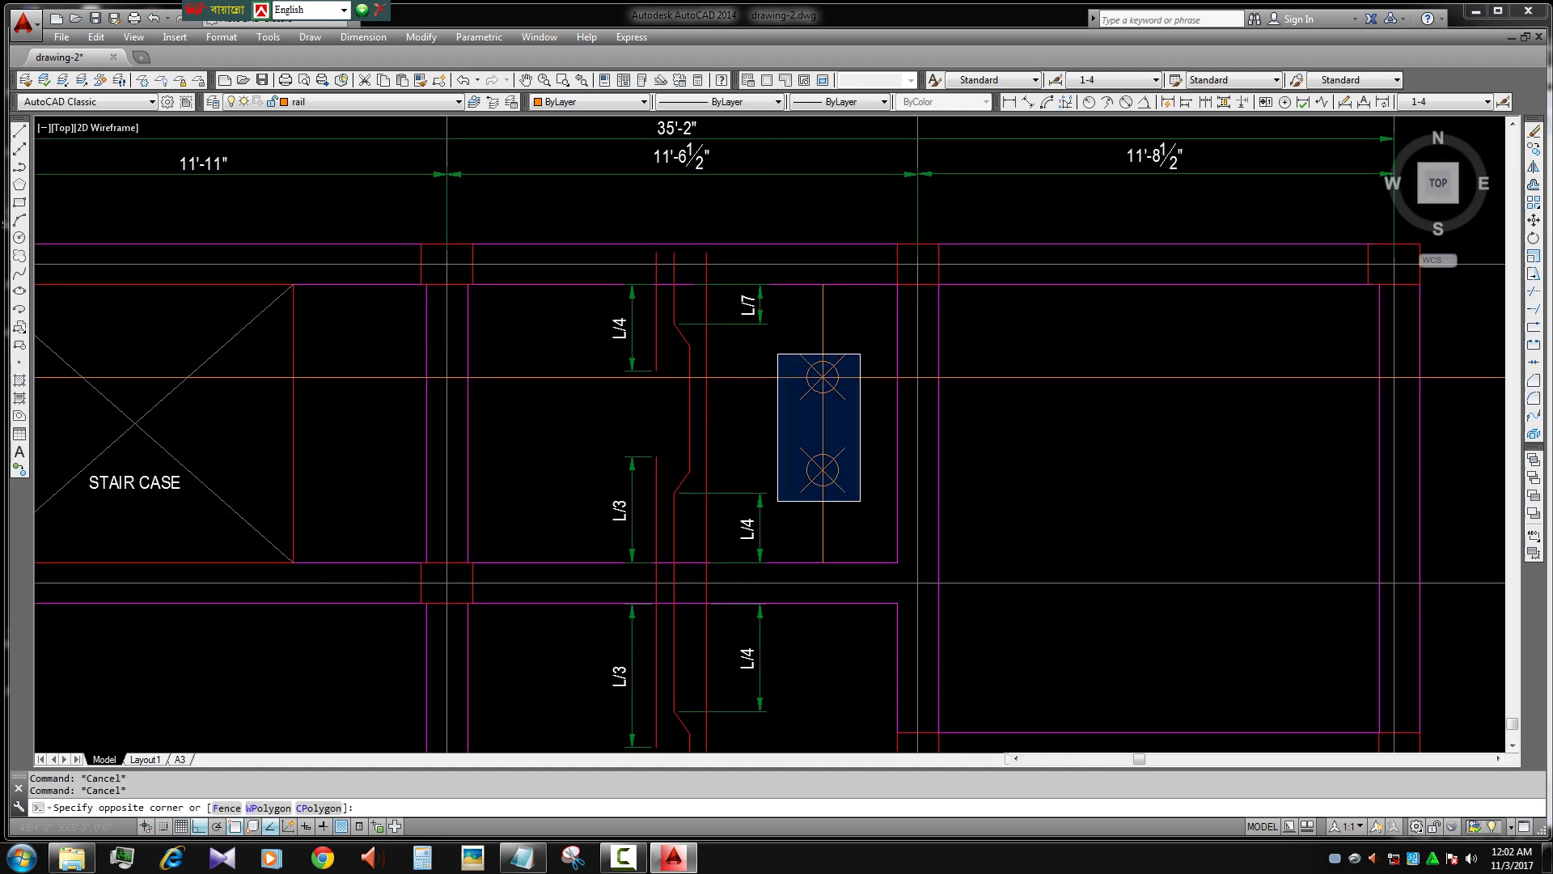
{"action": "key", "text": "Escape"}
- Start stretching the L/3 dimension with a crossing window, then cancel it
{"action": "scroll", "coordinate": [734, 488], "scroll_direction": "up", "scroll_amount": 2}
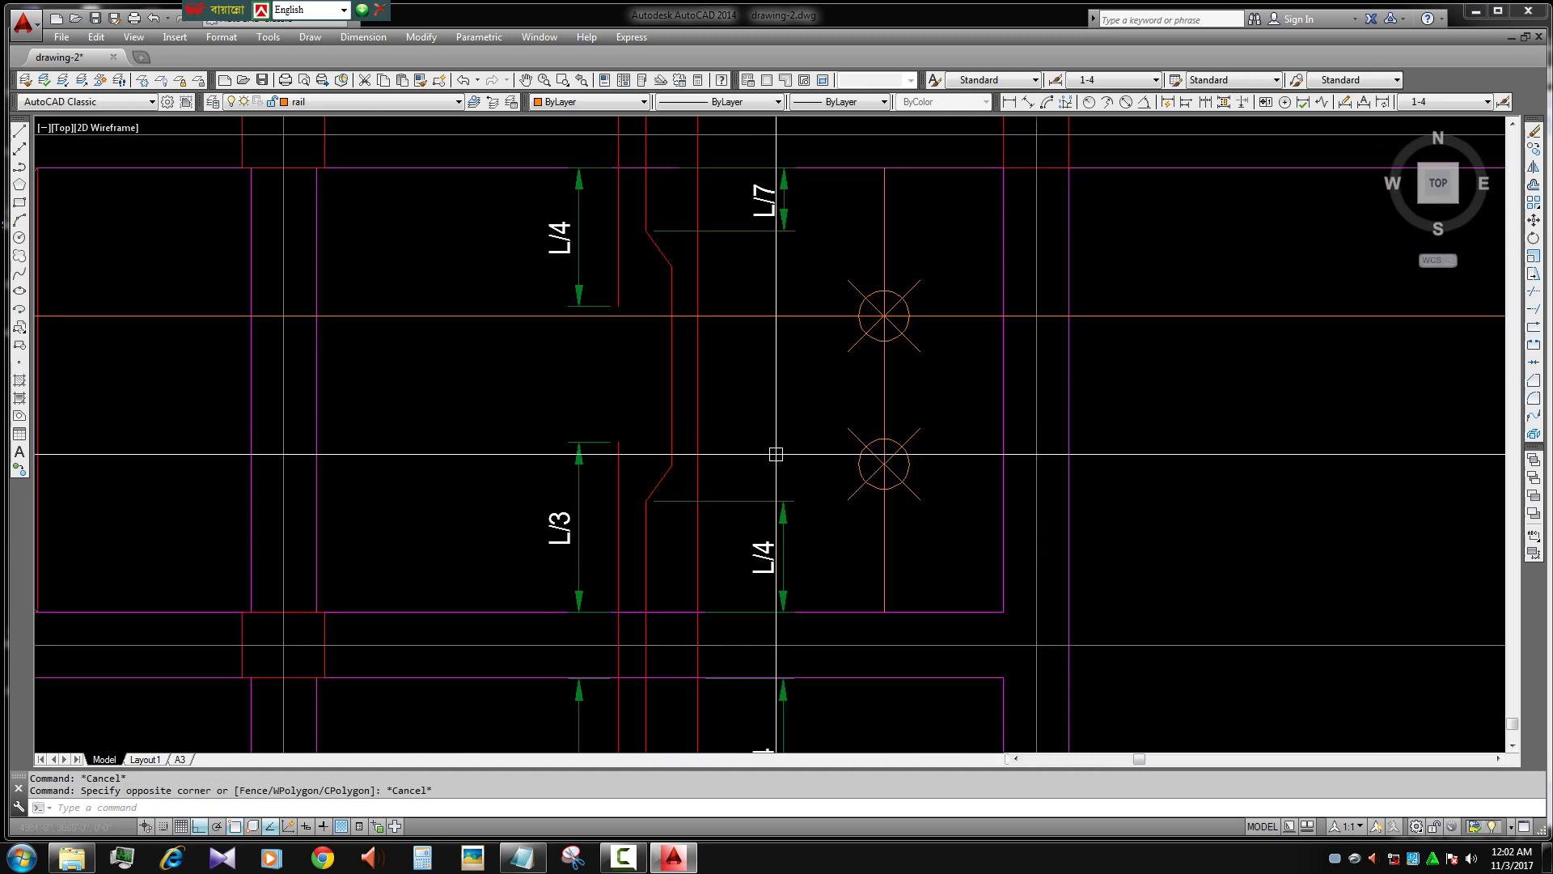
{"action": "left_click", "coordinate": [748, 409]}
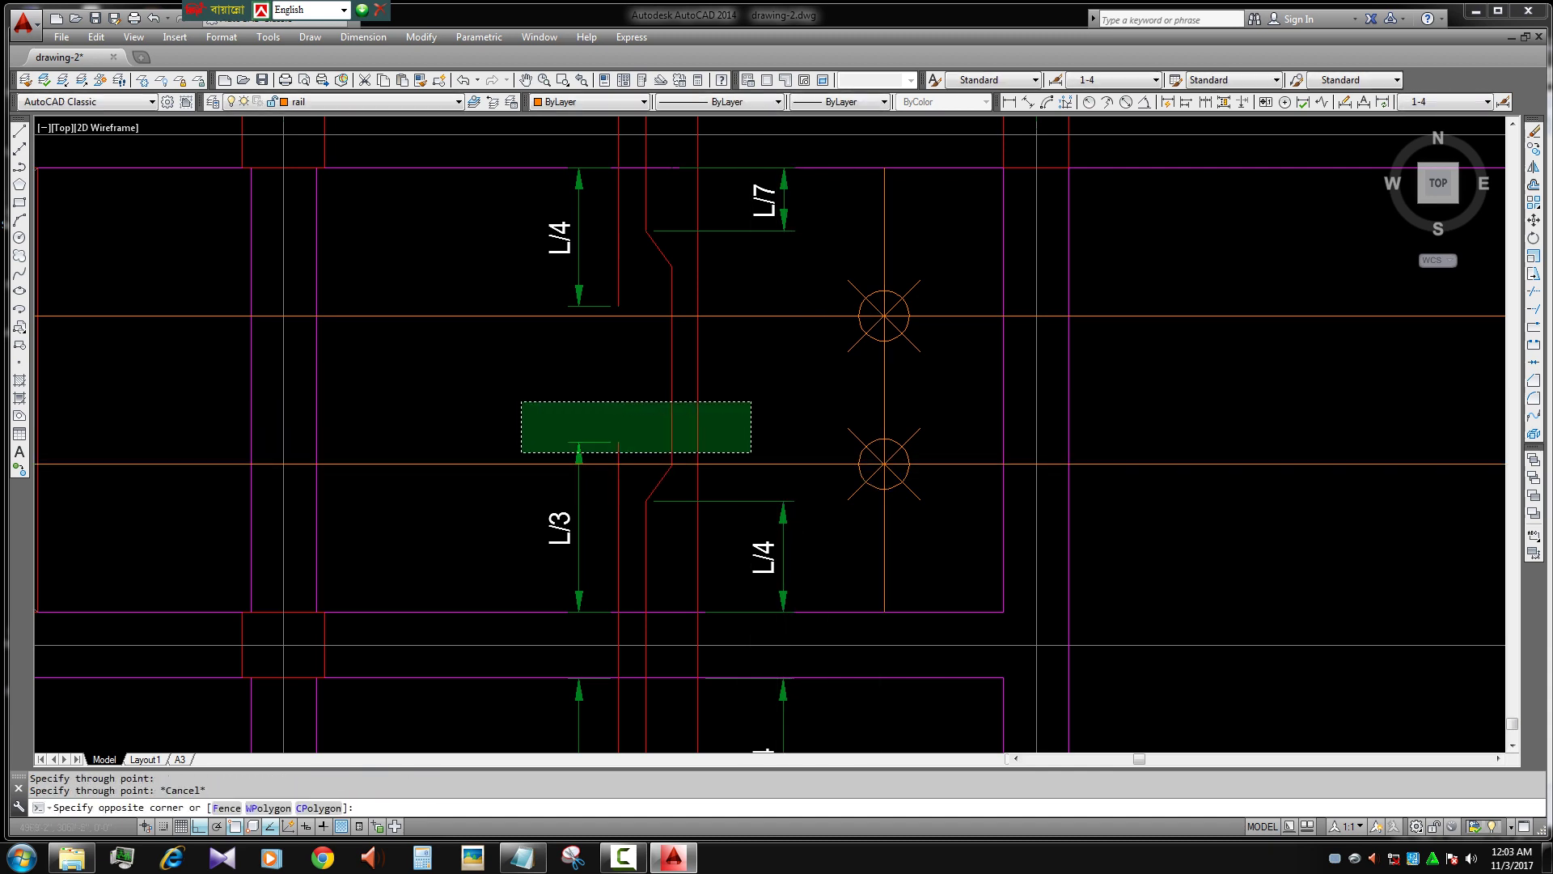
{"action": "left_click", "coordinate": [520, 450]}
{"action": "type", "text": "s"}
{"action": "key", "text": "Return"}
{"action": "left_click", "coordinate": [618, 442]}
{"action": "key", "text": "Escape"}
- Erase the two old circle fixtures beside the cranked bar
{"action": "scroll", "coordinate": [614, 458], "scroll_direction": "down", "scroll_amount": 3}
{"action": "scroll", "coordinate": [694, 520], "scroll_direction": "down", "scroll_amount": 1}
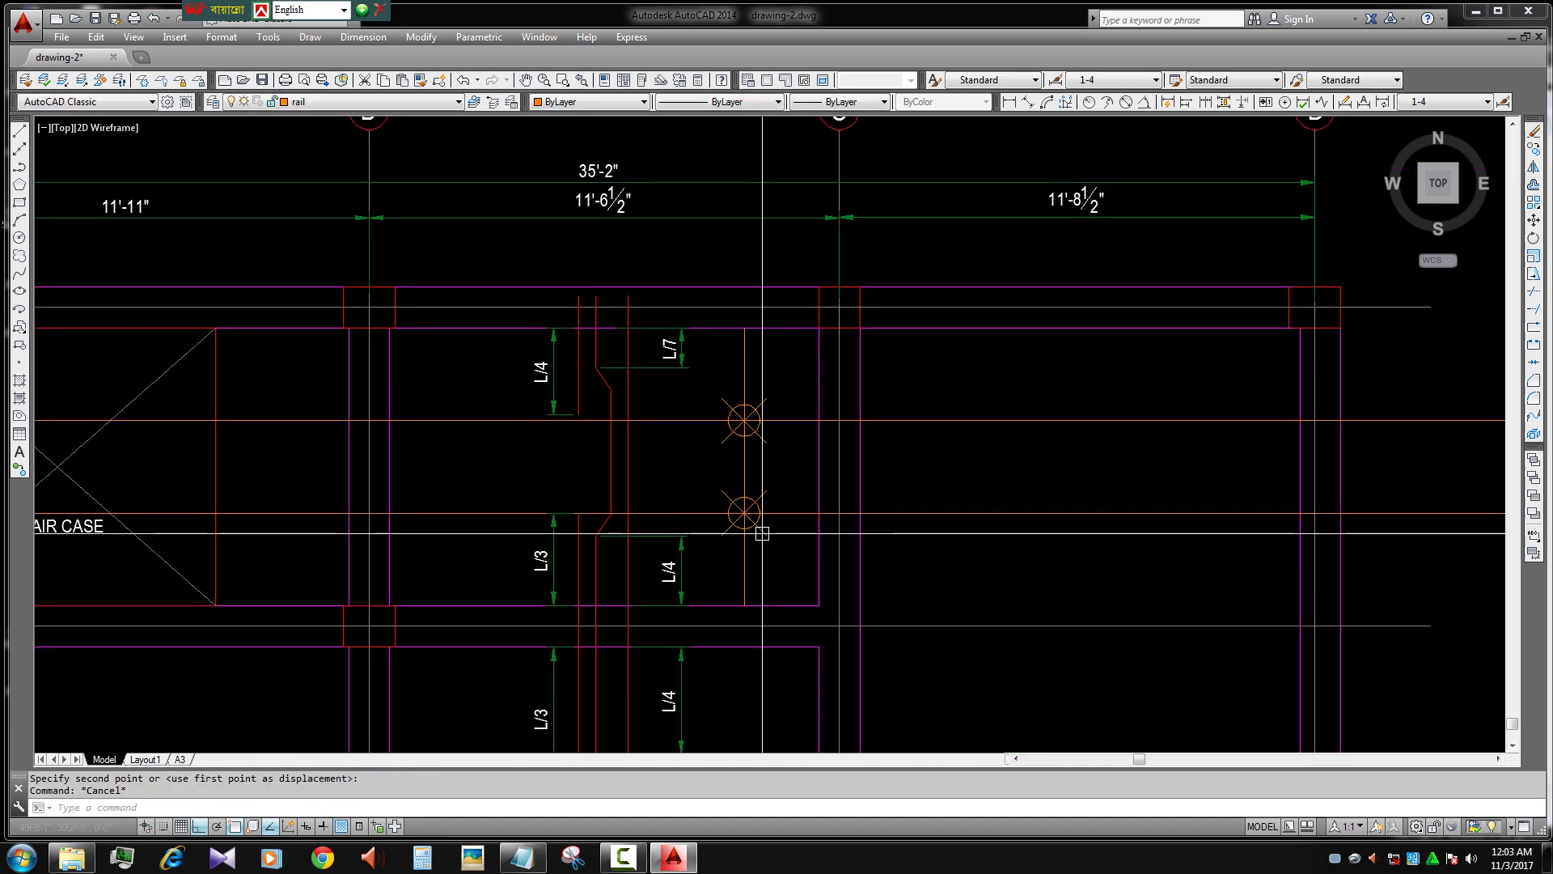
{"action": "left_click", "coordinate": [709, 393]}
{"action": "left_click", "coordinate": [772, 536]}
{"action": "key", "text": "Delete"}
{"action": "type", "text": "DI"}
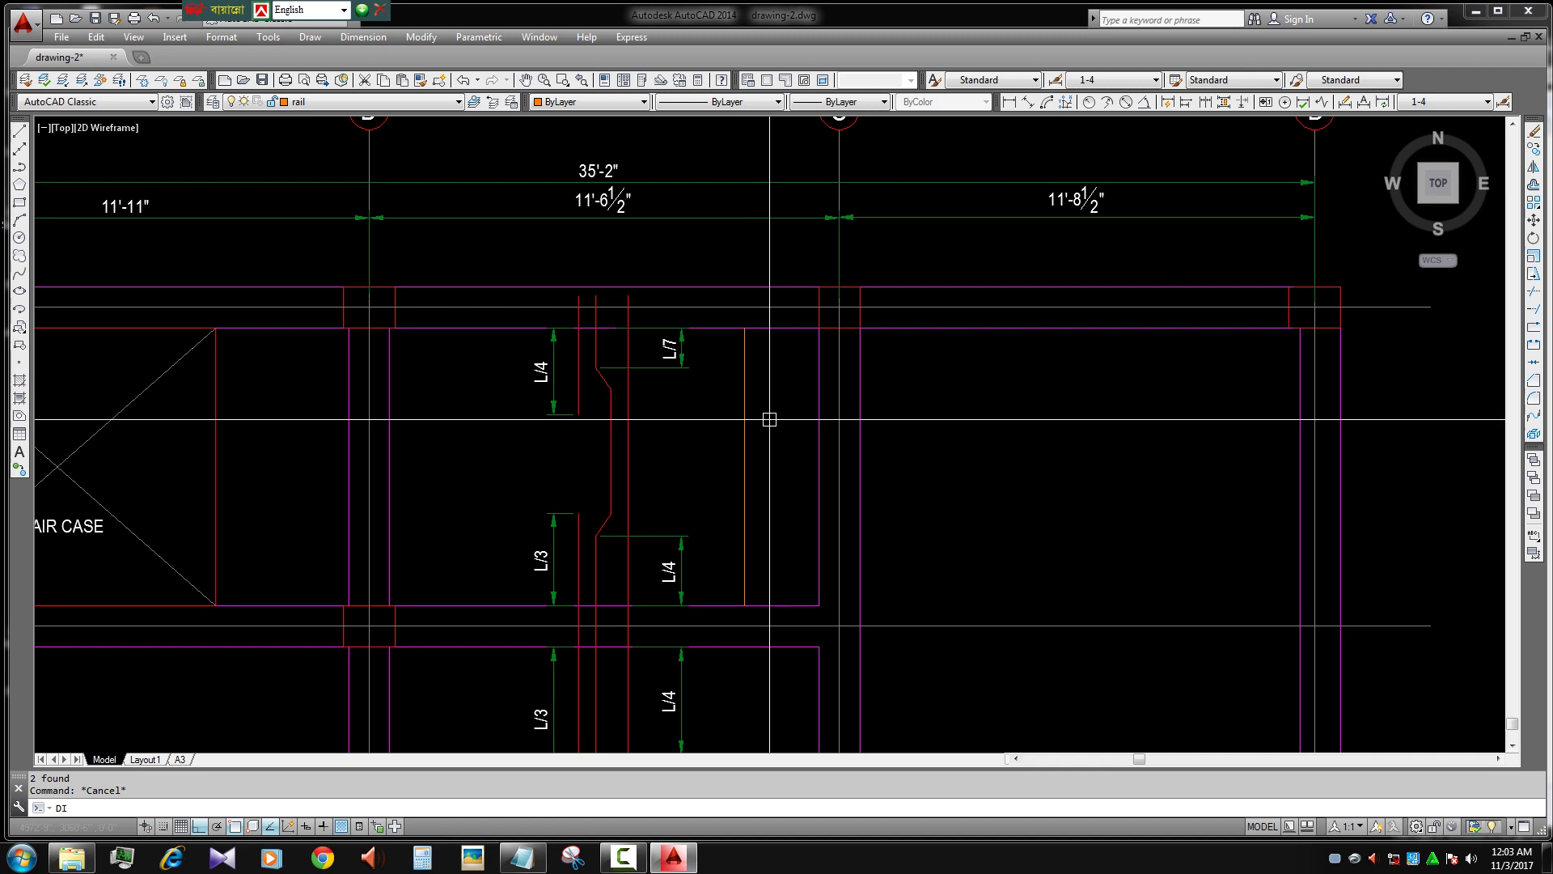
- Divide the orange bar into 4 equal segments
{"action": "type", "text": "v"}
{"action": "key", "text": "Return"}
{"action": "left_click", "coordinate": [744, 432]}
{"action": "key", "text": "Return"}
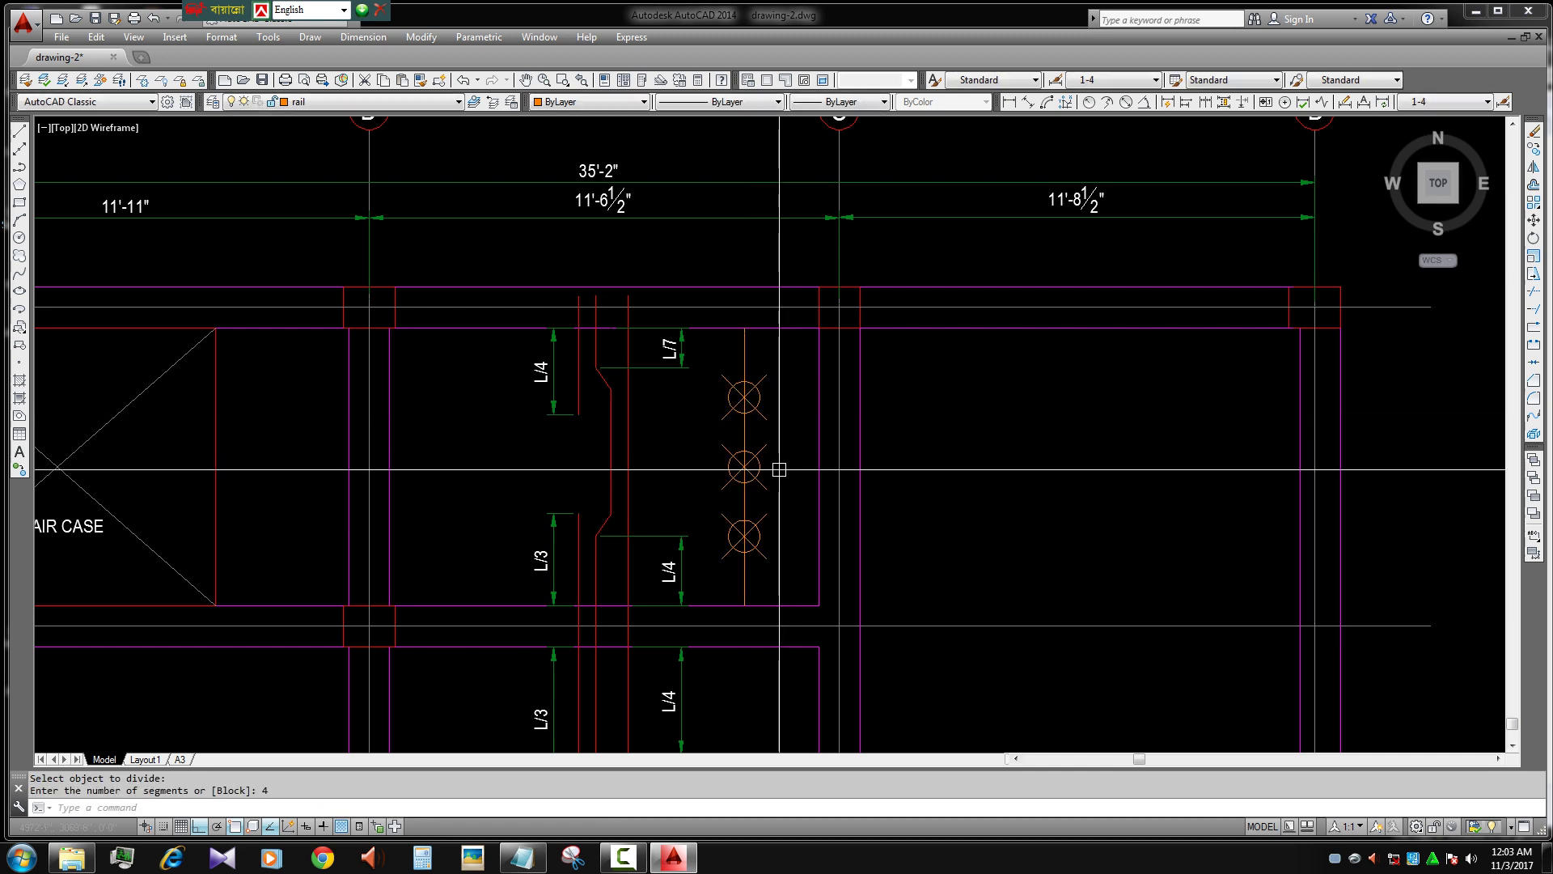
- Stretch the L/4 dimension end and erase a leftover object beside the markers
{"action": "scroll", "coordinate": [571, 400], "scroll_direction": "up", "scroll_amount": 4}
{"action": "left_click", "coordinate": [635, 410]}
{"action": "left_click", "coordinate": [461, 475]}
{"action": "type", "text": "s"}
{"action": "key", "text": "Return"}
{"action": "left_click", "coordinate": [558, 438]}
{"action": "scroll", "coordinate": [557, 421], "scroll_direction": "down", "scroll_amount": 4}
{"action": "type", "text": "e"}
{"action": "key", "text": "Return"}
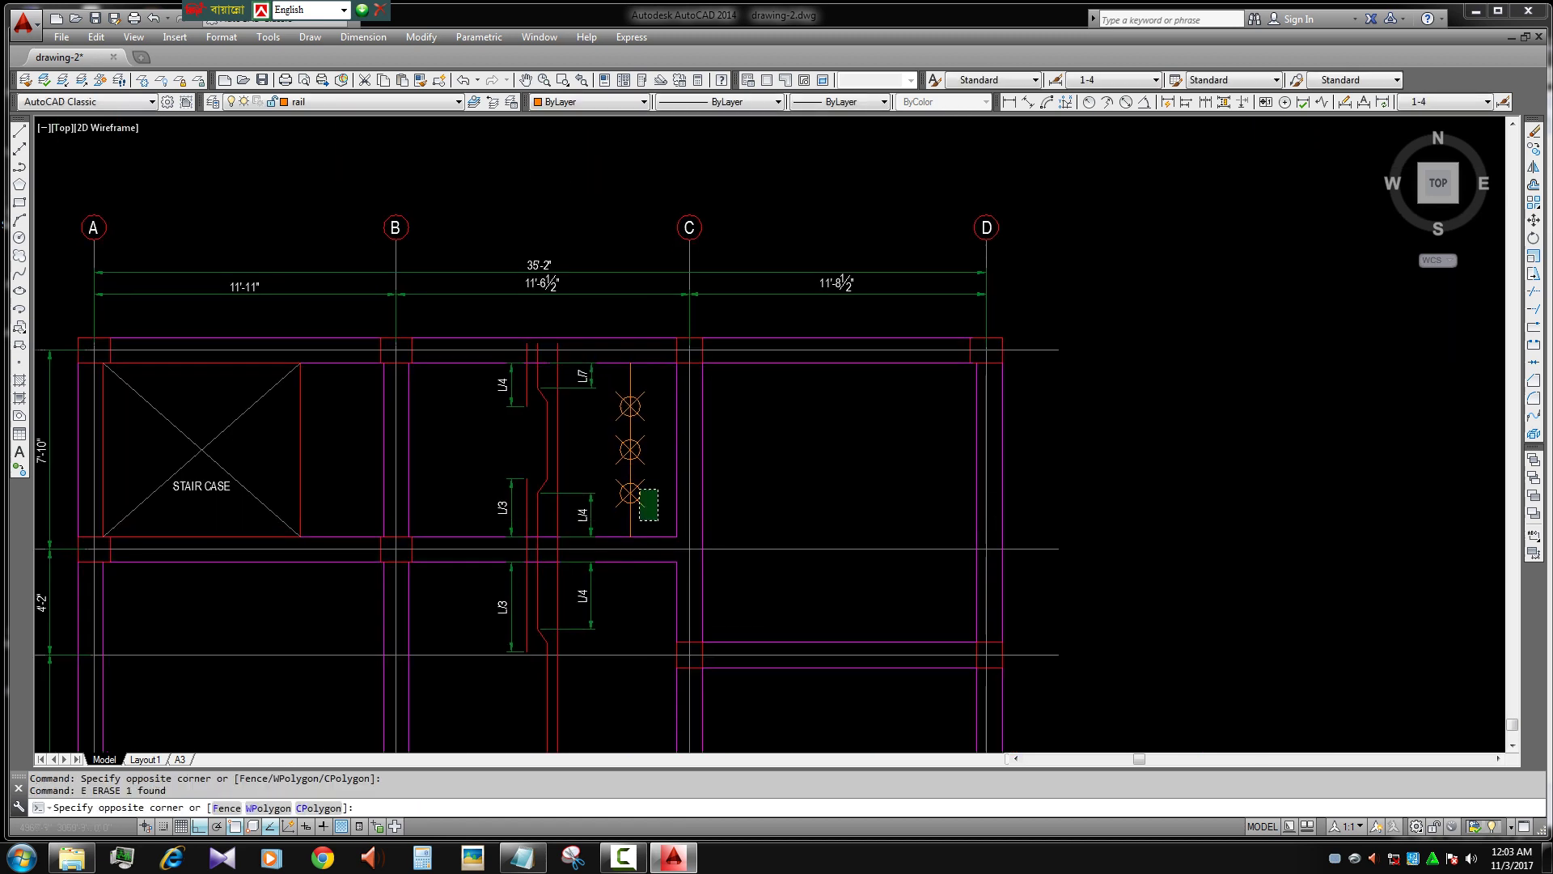
- Pan to the whole slab plan and start a line, then cancel it
{"action": "middle_click_drag", "start_coordinate": [615, 528], "coordinate": [615, 340]}
{"action": "type", "text": "l"}
{"action": "key", "text": "Return"}
{"action": "scroll", "coordinate": [643, 547], "scroll_direction": "down", "scroll_amount": 3}
{"action": "left_click", "coordinate": [643, 546]}
{"action": "scroll", "coordinate": [624, 646], "scroll_direction": "up", "scroll_amount": 4}
{"action": "key", "text": "Escape"}
- Divide the lower vertical bar into 3 equal segments with DV
{"action": "type", "text": "d"}
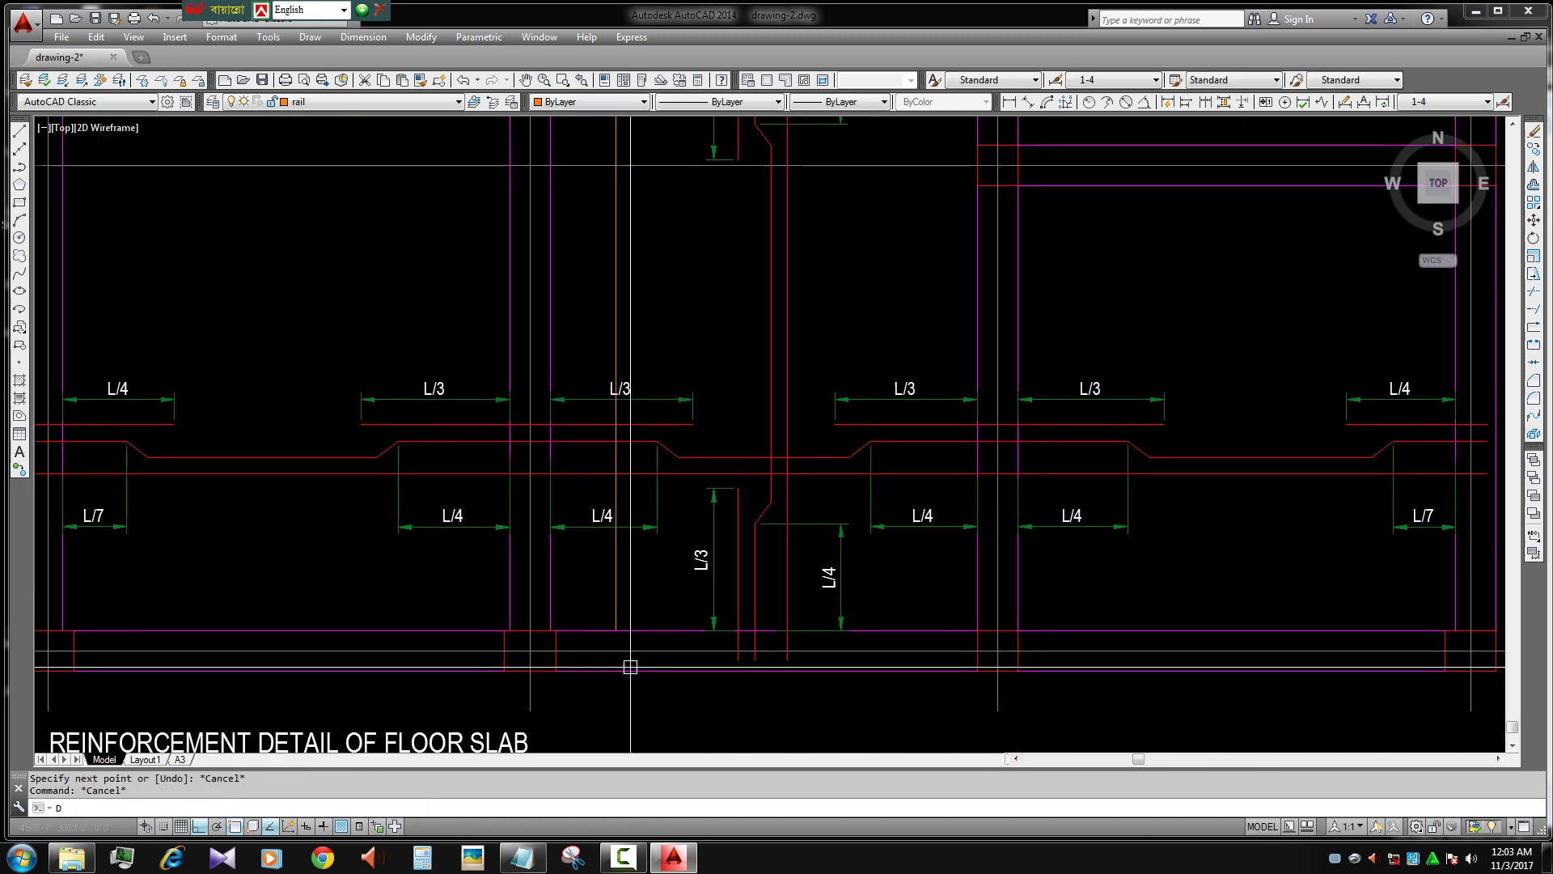
{"action": "type", "text": "v"}
{"action": "key", "text": "Return"}
{"action": "left_click", "coordinate": [616, 635]}
{"action": "scroll", "coordinate": [708, 567], "scroll_direction": "down", "scroll_amount": 2}
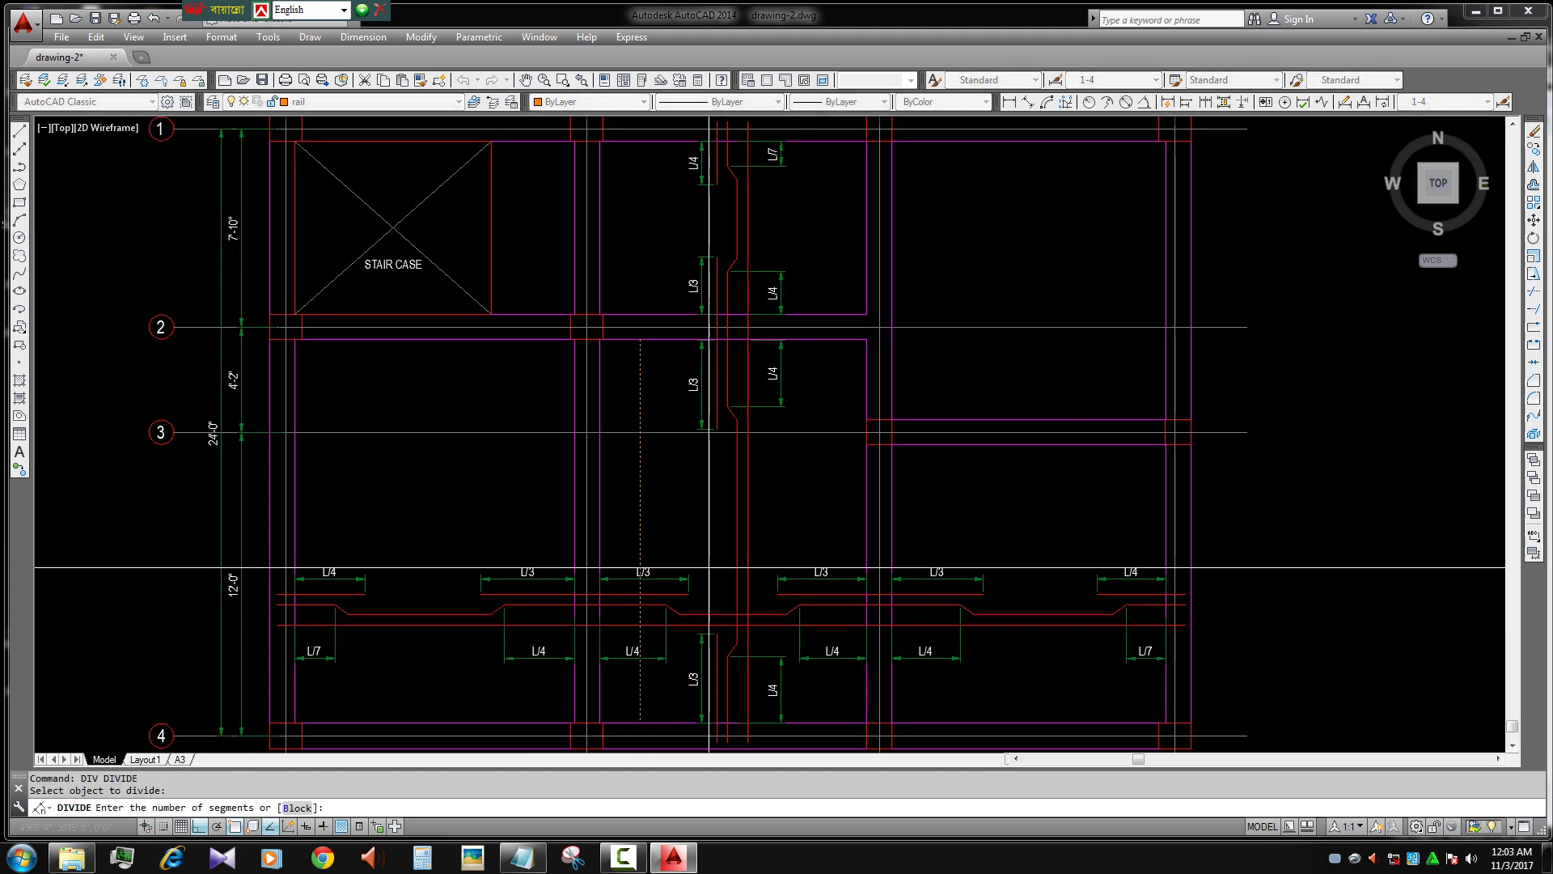
{"action": "key", "text": "Return"}
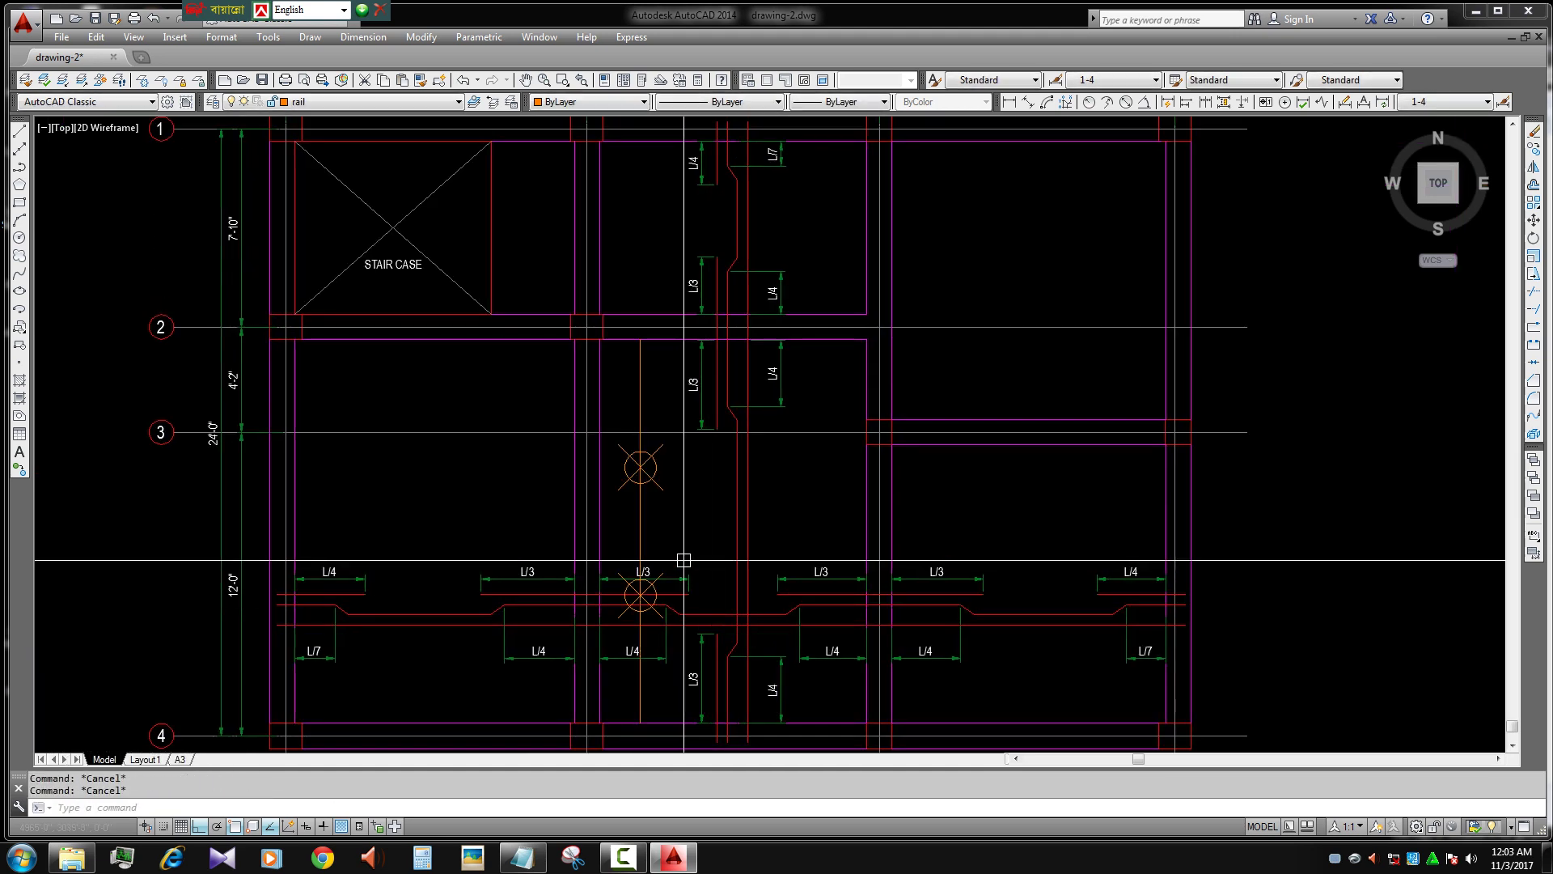
{"action": "type", "text": "x"}
- Start a construction line and a selection window, then cancel both
{"action": "key", "text": "Return"}
{"action": "key", "text": "Escape"}
{"action": "scroll", "coordinate": [714, 435], "scroll_direction": "up", "scroll_amount": 3}
{"action": "left_click", "coordinate": [739, 422]}
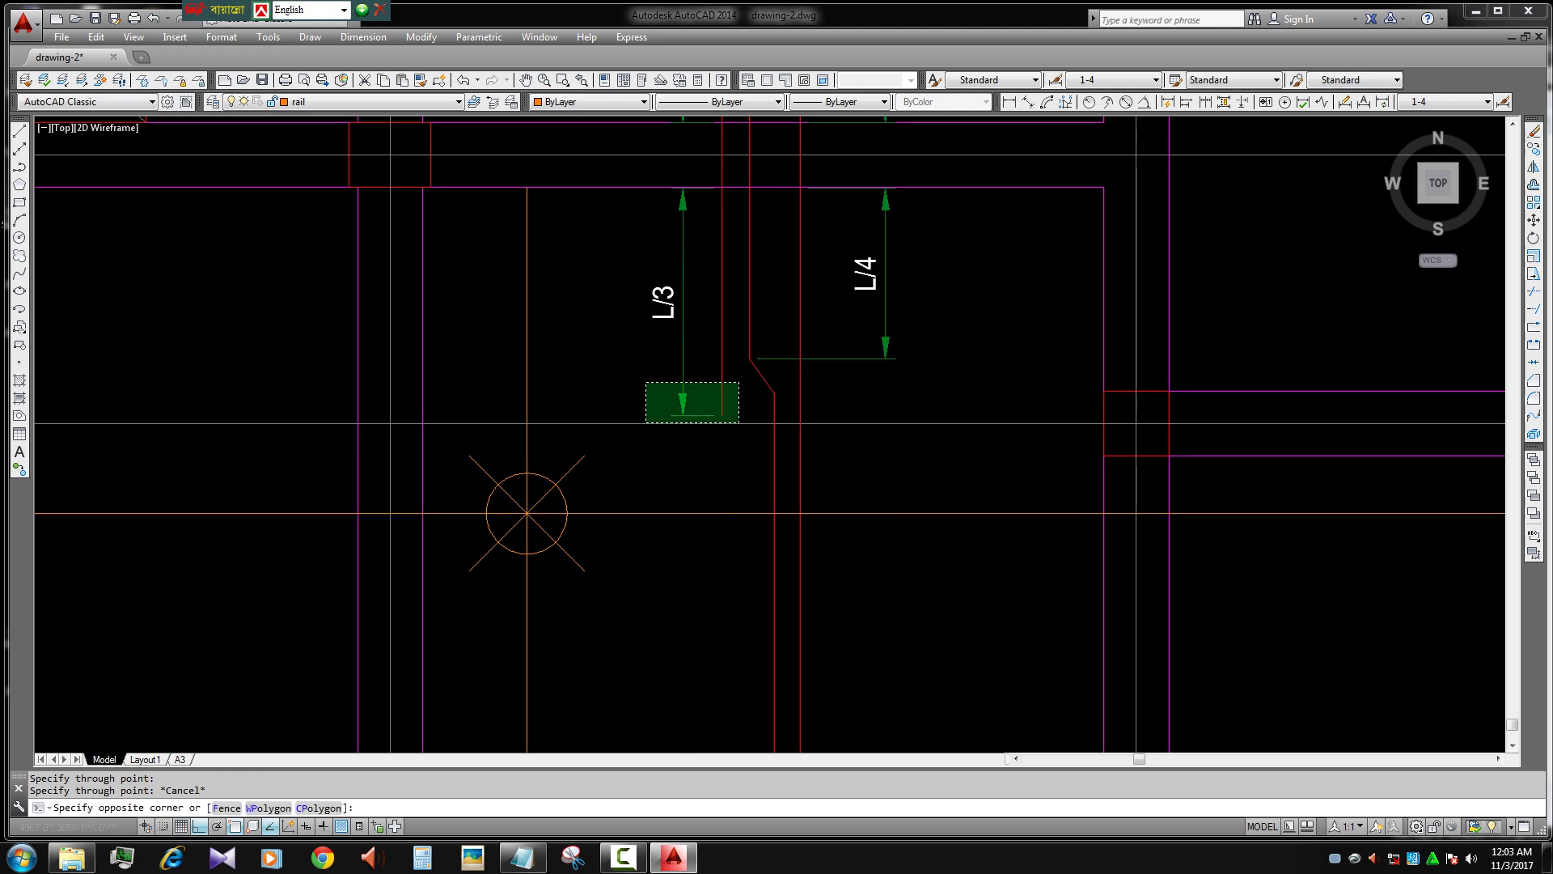
{"action": "key", "text": "Escape"}
{"action": "key", "text": "Return"}
{"action": "key", "text": "Escape"}
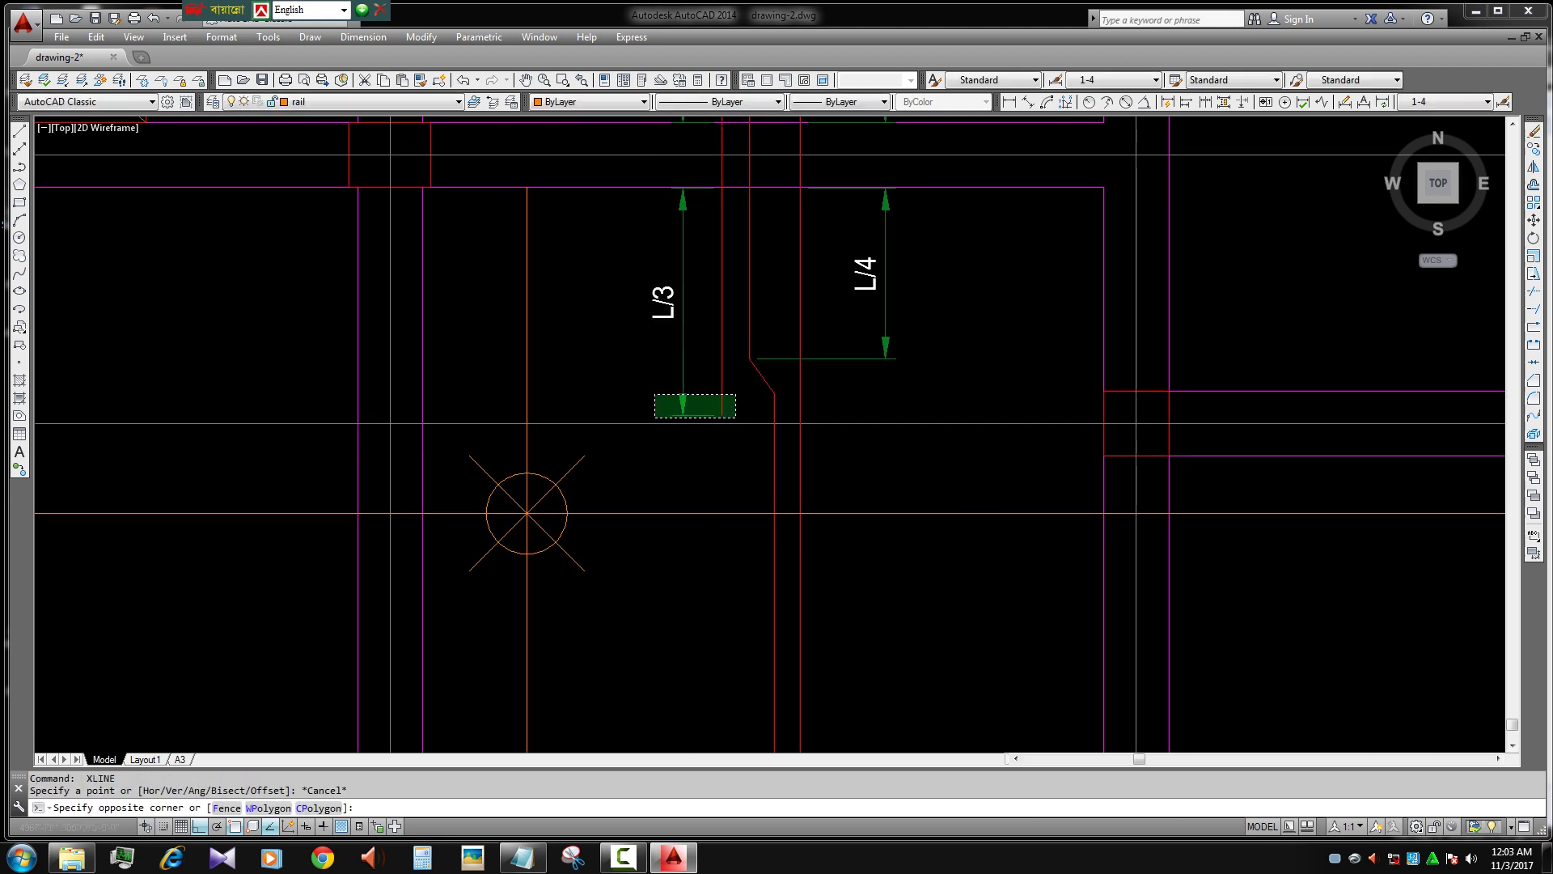
- Copy the L/3 and L/4 dimensions down to the lower vertical bar
{"action": "left_click", "coordinate": [654, 417]}
{"action": "scroll", "coordinate": [664, 404], "scroll_direction": "down", "scroll_amount": 3}
{"action": "left_click", "coordinate": [687, 348]}
{"action": "left_click", "coordinate": [687, 591]}
{"action": "key", "text": "Escape"}
- Edit the copied vertical L/3 and L/4 dimension texts
{"action": "scroll", "coordinate": [731, 639], "scroll_direction": "down", "scroll_amount": 4}
{"action": "scroll", "coordinate": [751, 568], "scroll_direction": "up", "scroll_amount": 3}
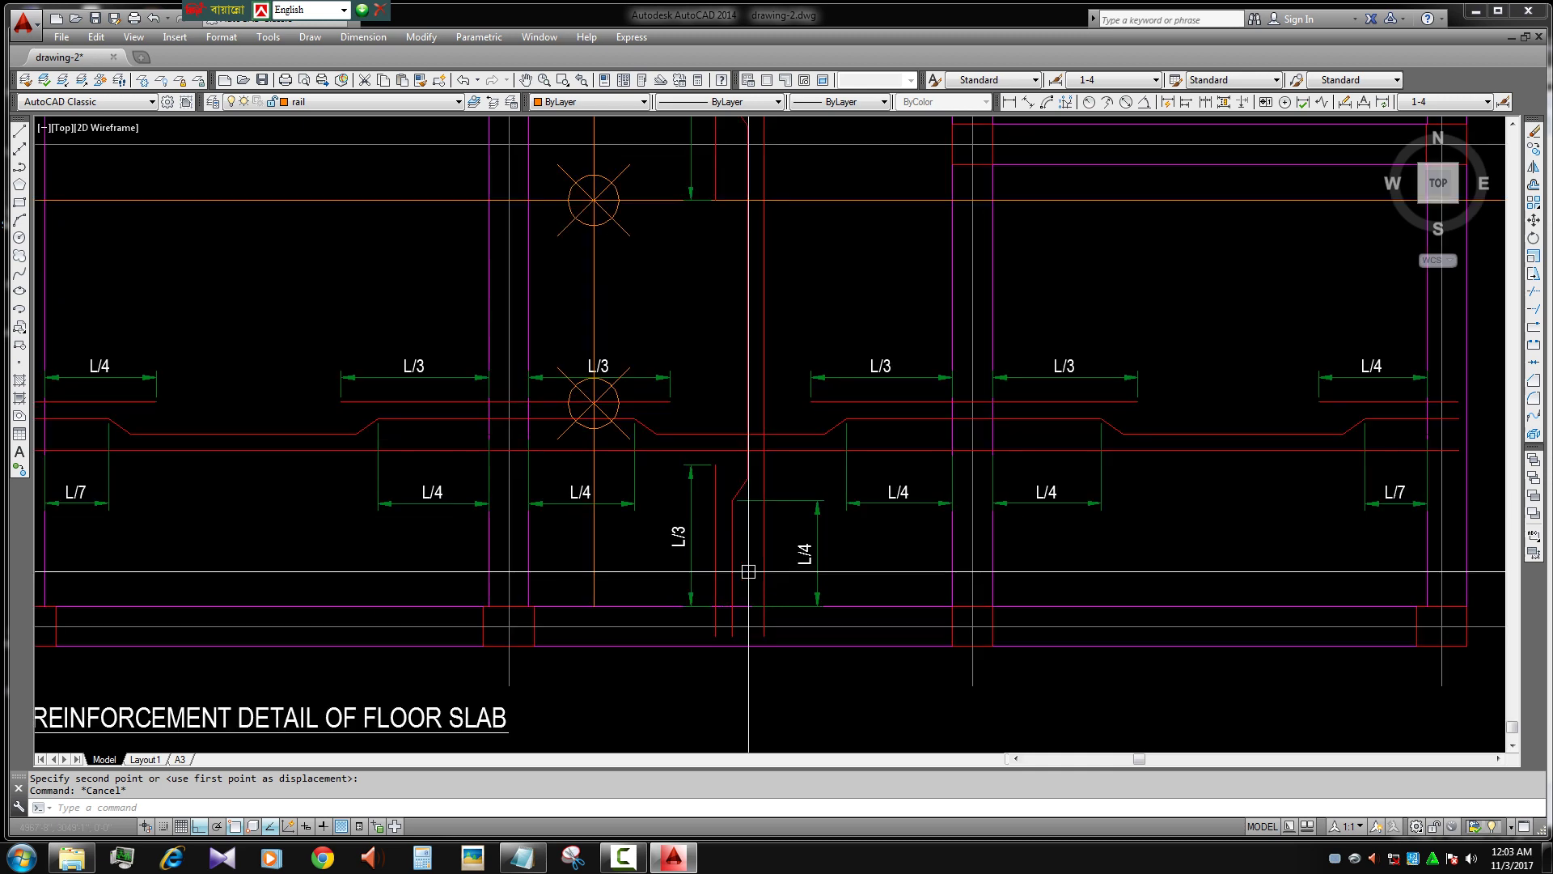
{"action": "scroll", "coordinate": [684, 607], "scroll_direction": "up", "scroll_amount": 3}
{"action": "double_click", "coordinate": [680, 587]}
{"action": "key", "text": "shift+Left"}
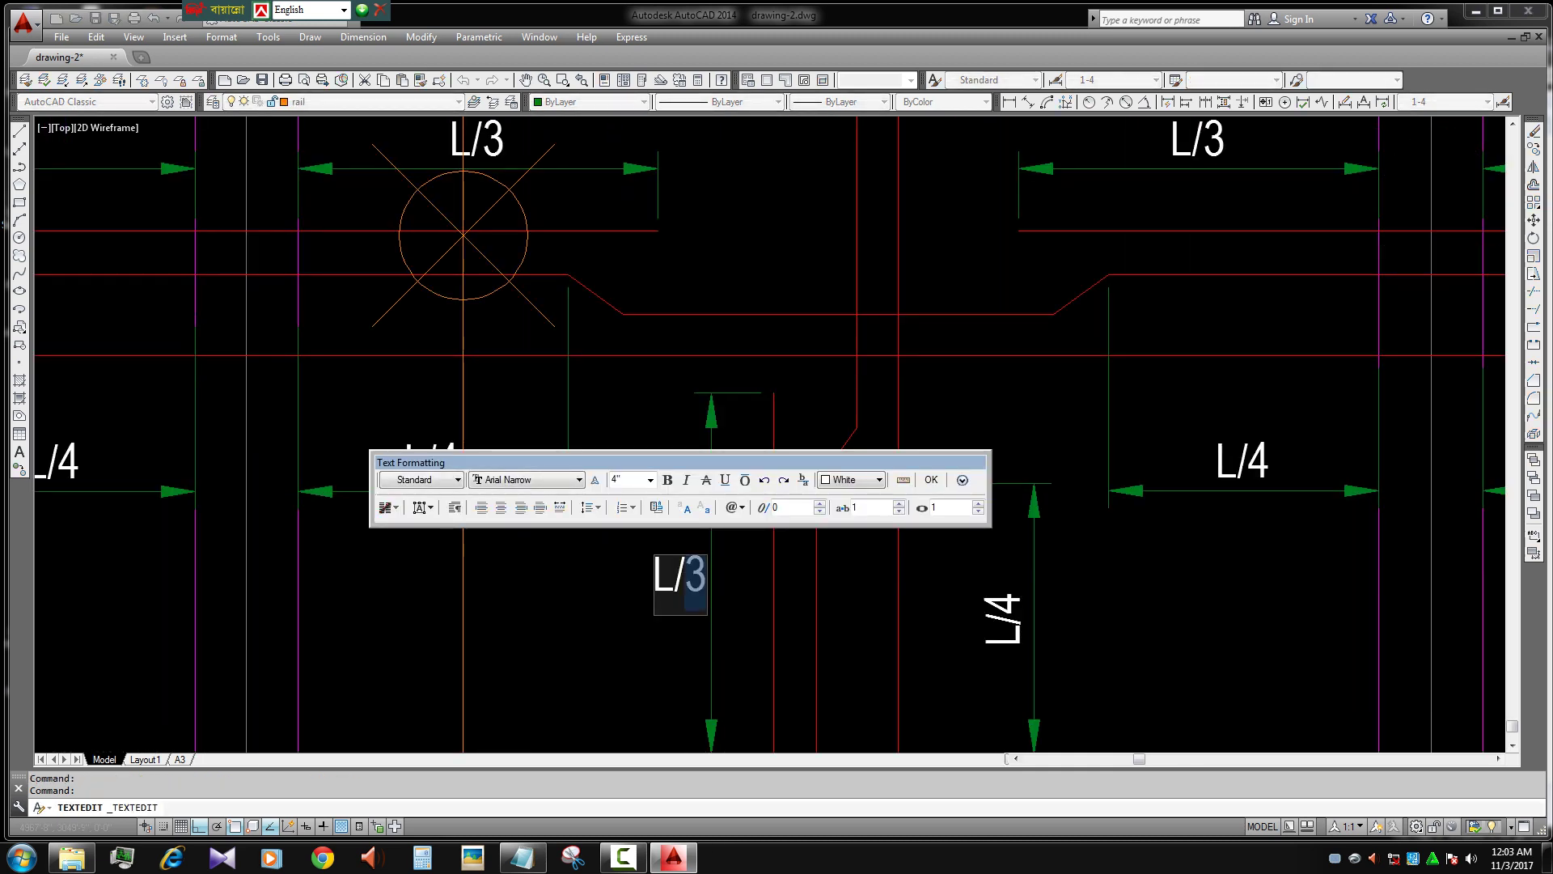
{"action": "left_click", "coordinate": [775, 659]}
{"action": "scroll", "coordinate": [776, 659], "scroll_direction": "down", "scroll_amount": 4}
{"action": "double_click", "coordinate": [847, 652]}
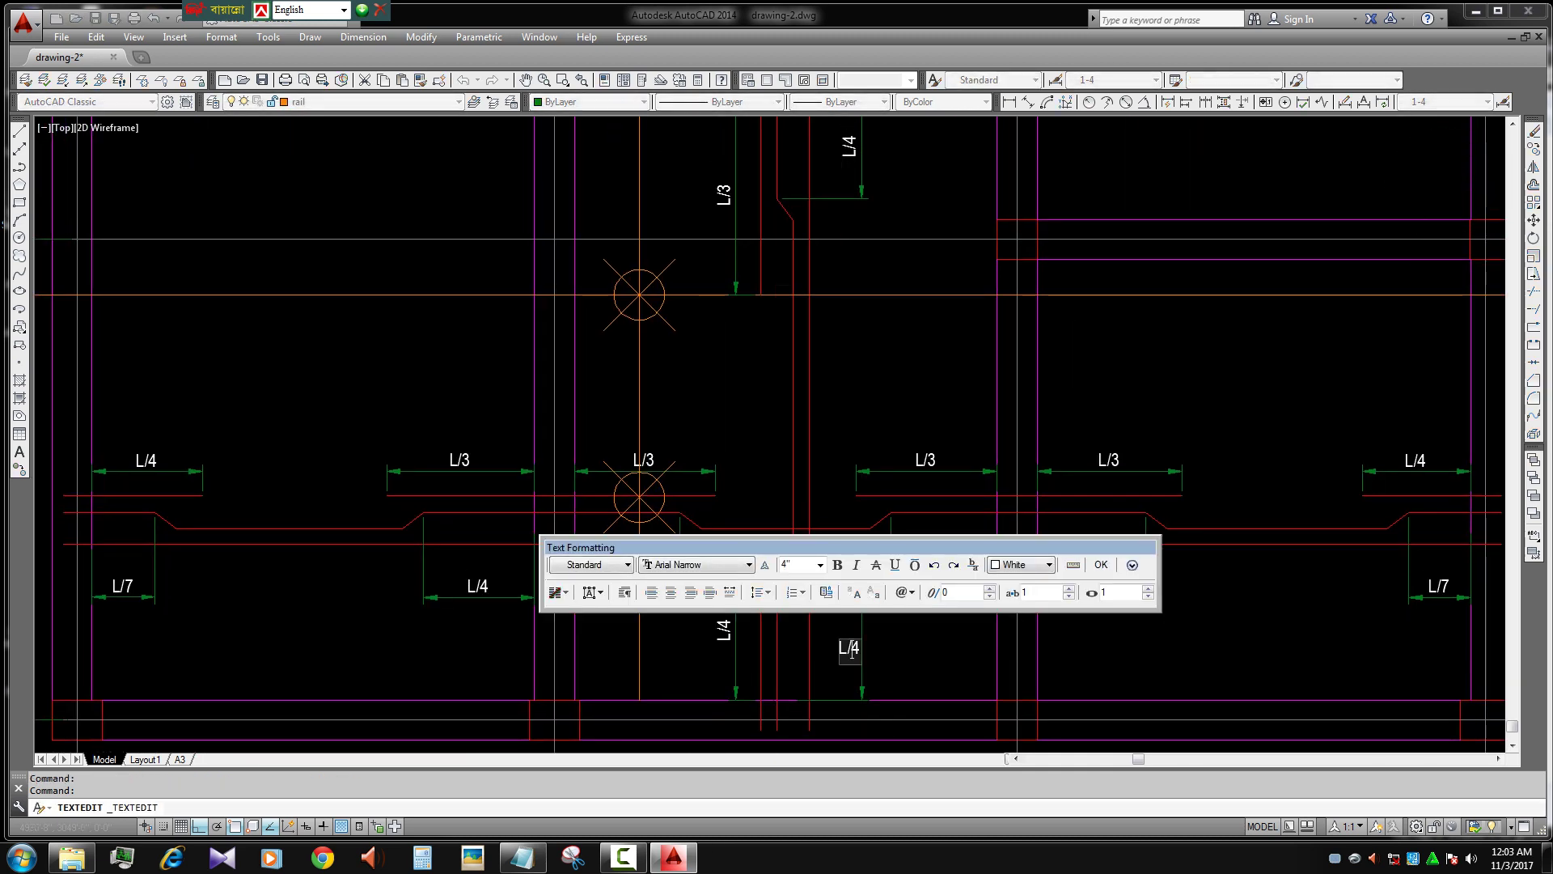
{"action": "key", "text": "Escape"}
- Shift the view to the lower panels and divide the vertical bar into 4
{"action": "scroll", "coordinate": [810, 558], "scroll_direction": "down", "scroll_amount": 5}
{"action": "scroll", "coordinate": [810, 557], "scroll_direction": "up", "scroll_amount": 3}
{"action": "scroll", "coordinate": [810, 557], "scroll_direction": "up", "scroll_amount": 2}
{"action": "scroll", "coordinate": [810, 557], "scroll_direction": "up", "scroll_amount": 4}
{"action": "scroll", "coordinate": [837, 514], "scroll_direction": "down", "scroll_amount": 4}
{"action": "middle_click_drag", "start_coordinate": [837, 514], "coordinate": [833, 589]}
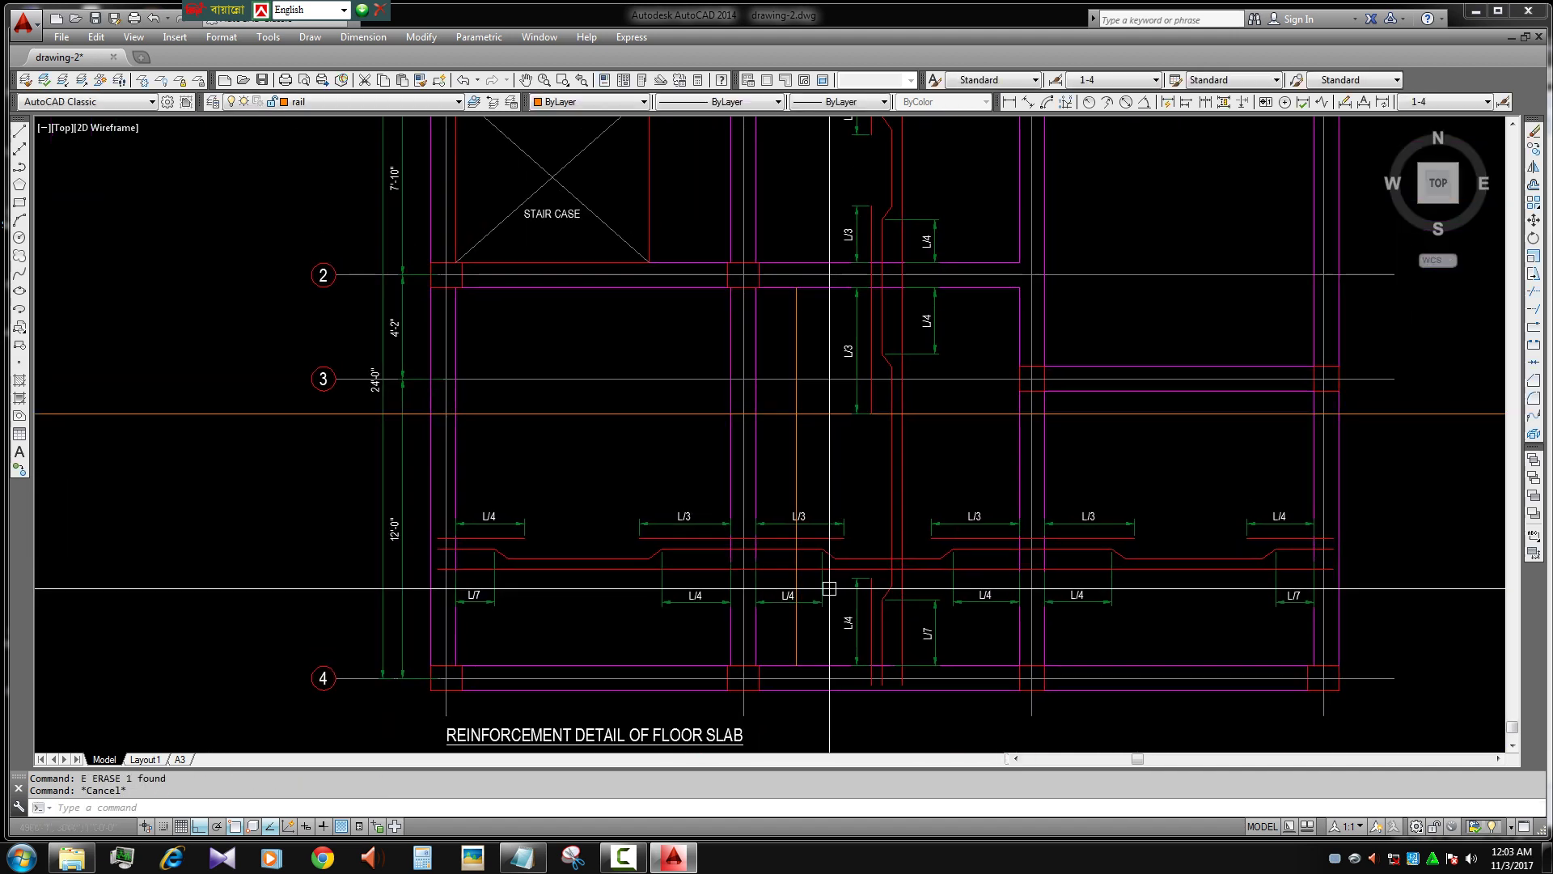
{"action": "key", "text": "BackSpace"}
{"action": "type", "text": "DIV"}
{"action": "key", "text": "Return"}
{"action": "left_click", "coordinate": [797, 558]}
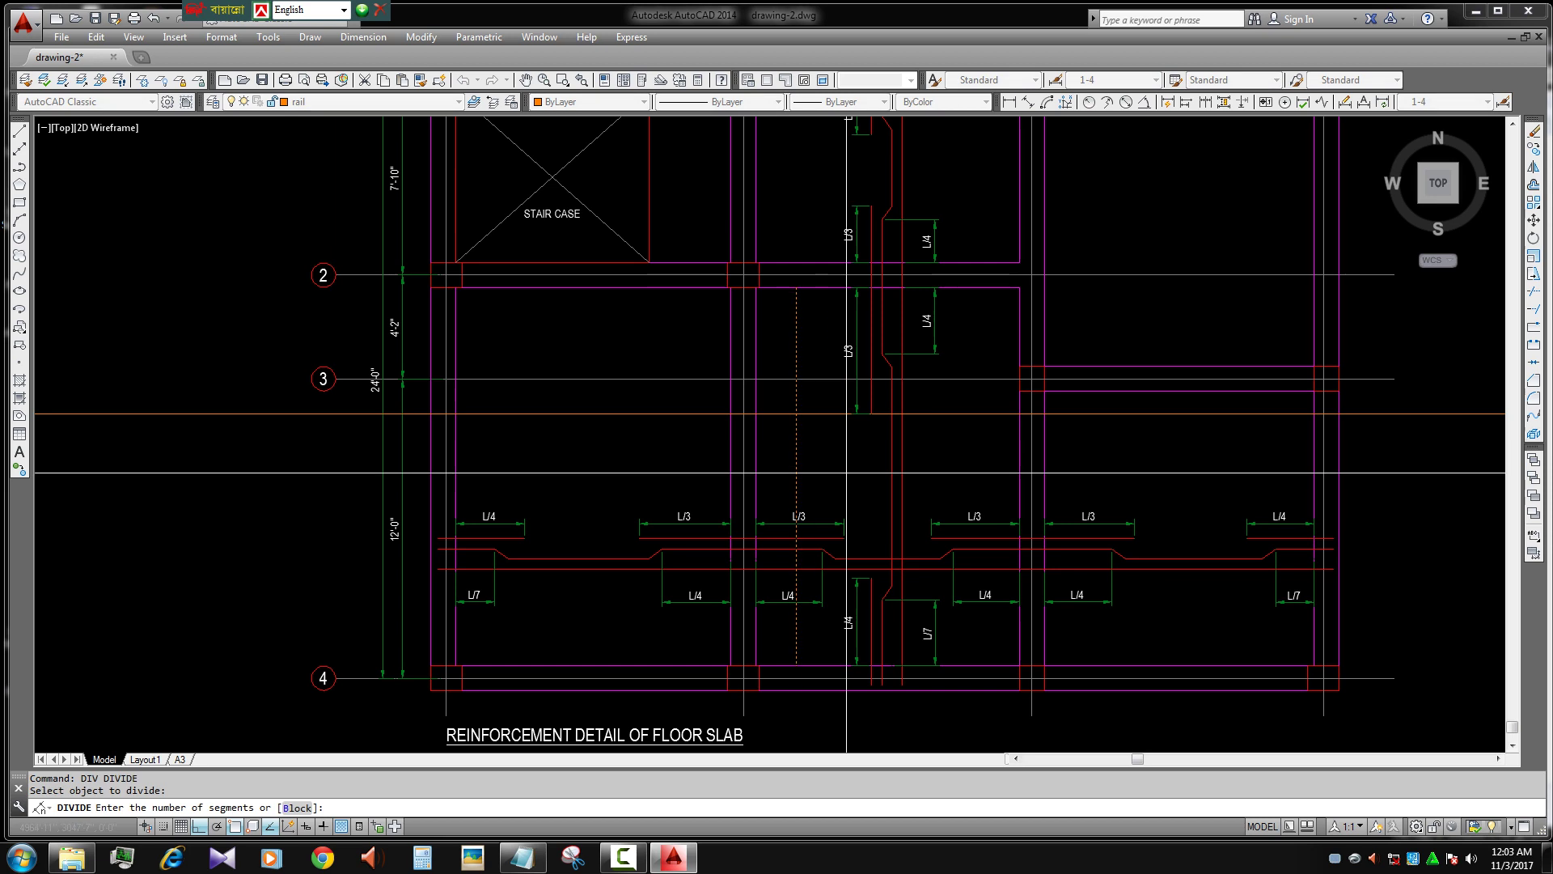
{"action": "type", "text": "4"}
{"action": "key", "text": "Escape"}
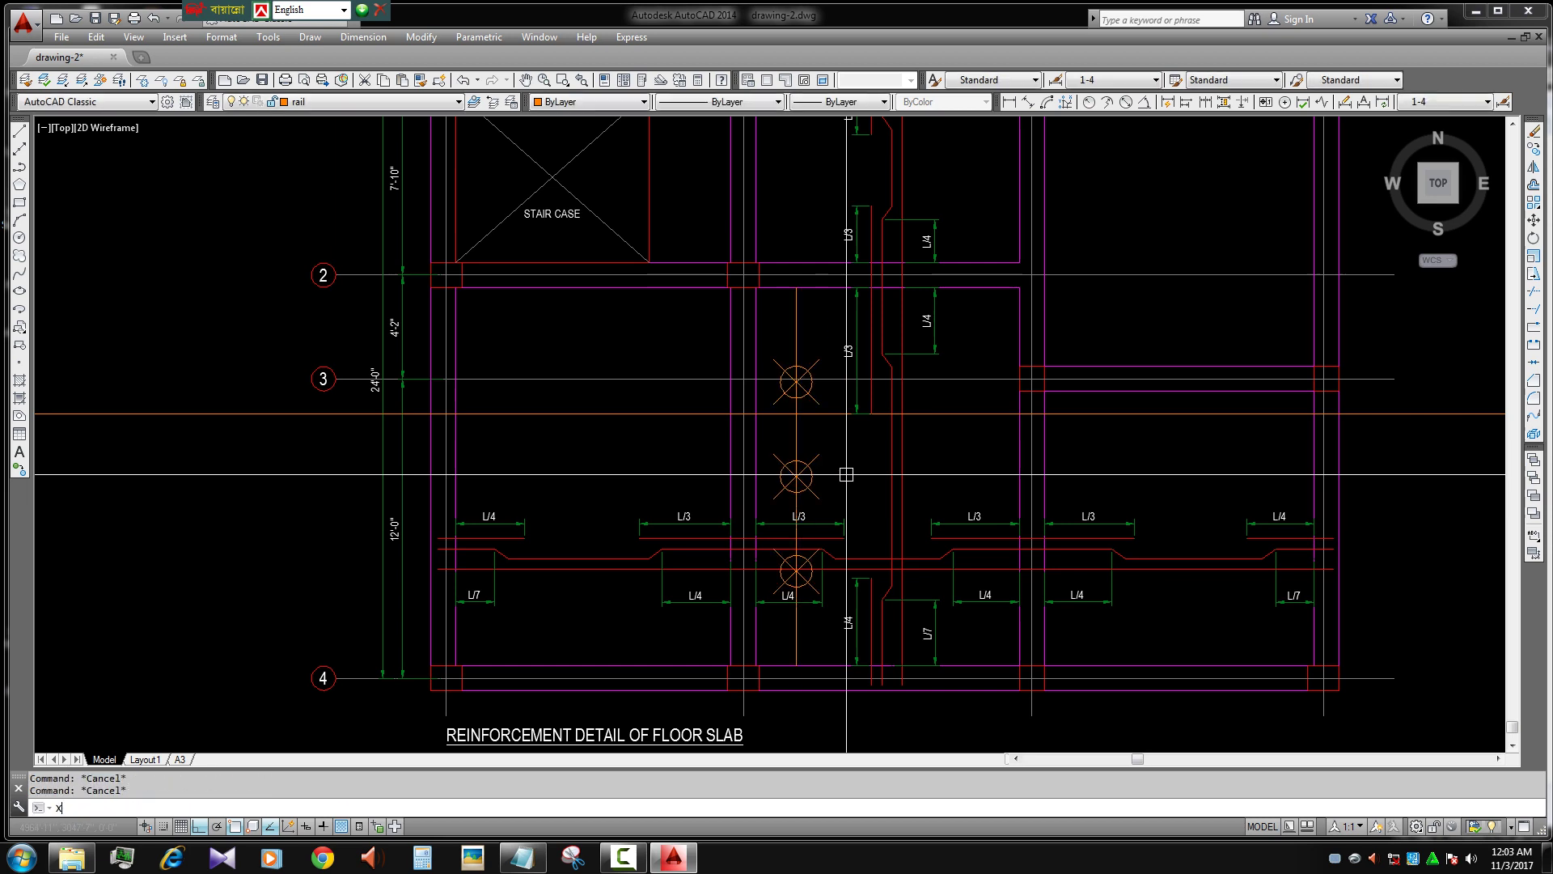
- Start a line and cancel it
{"action": "type", "text": "L"}
{"action": "key", "text": "Return"}
{"action": "scroll", "coordinate": [817, 439], "scroll_direction": "up", "scroll_amount": 2}
{"action": "key", "text": "Escape"}
- Window-catch the L/4 dimension end for stretching, then cancel the stretch
{"action": "key", "text": "s"}
{"action": "key", "text": "Return"}
{"action": "scroll", "coordinate": [938, 348], "scroll_direction": "up", "scroll_amount": 2}
{"action": "left_click_drag", "start_coordinate": [1147, 257], "coordinate": [891, 368]}
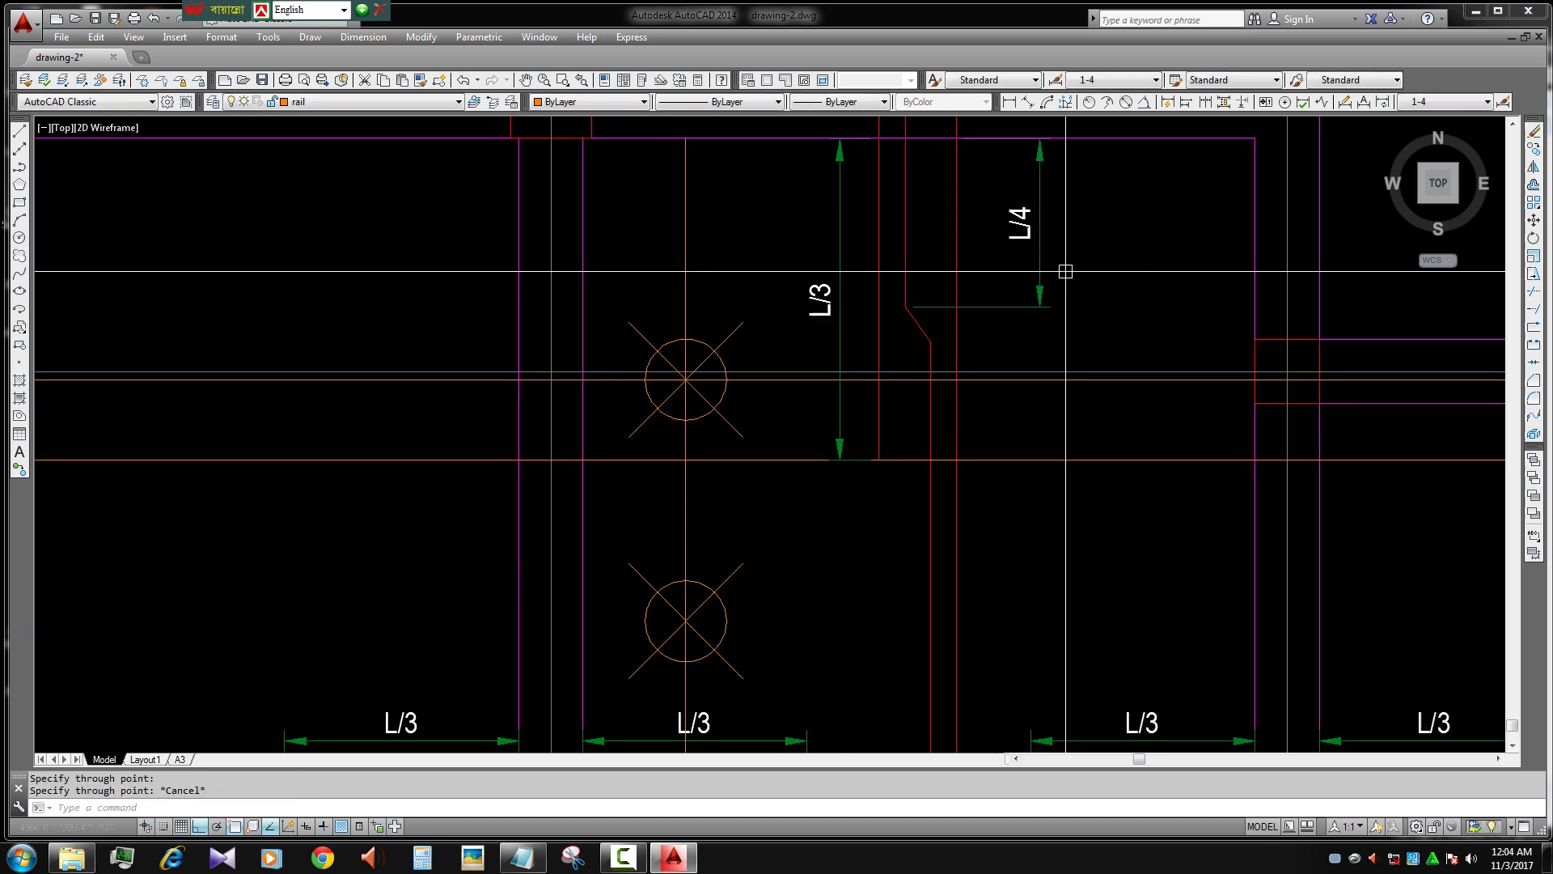
{"action": "key", "text": "Return"}
{"action": "left_click", "coordinate": [941, 372]}
{"action": "scroll", "coordinate": [941, 372], "scroll_direction": "down", "scroll_amount": 3}
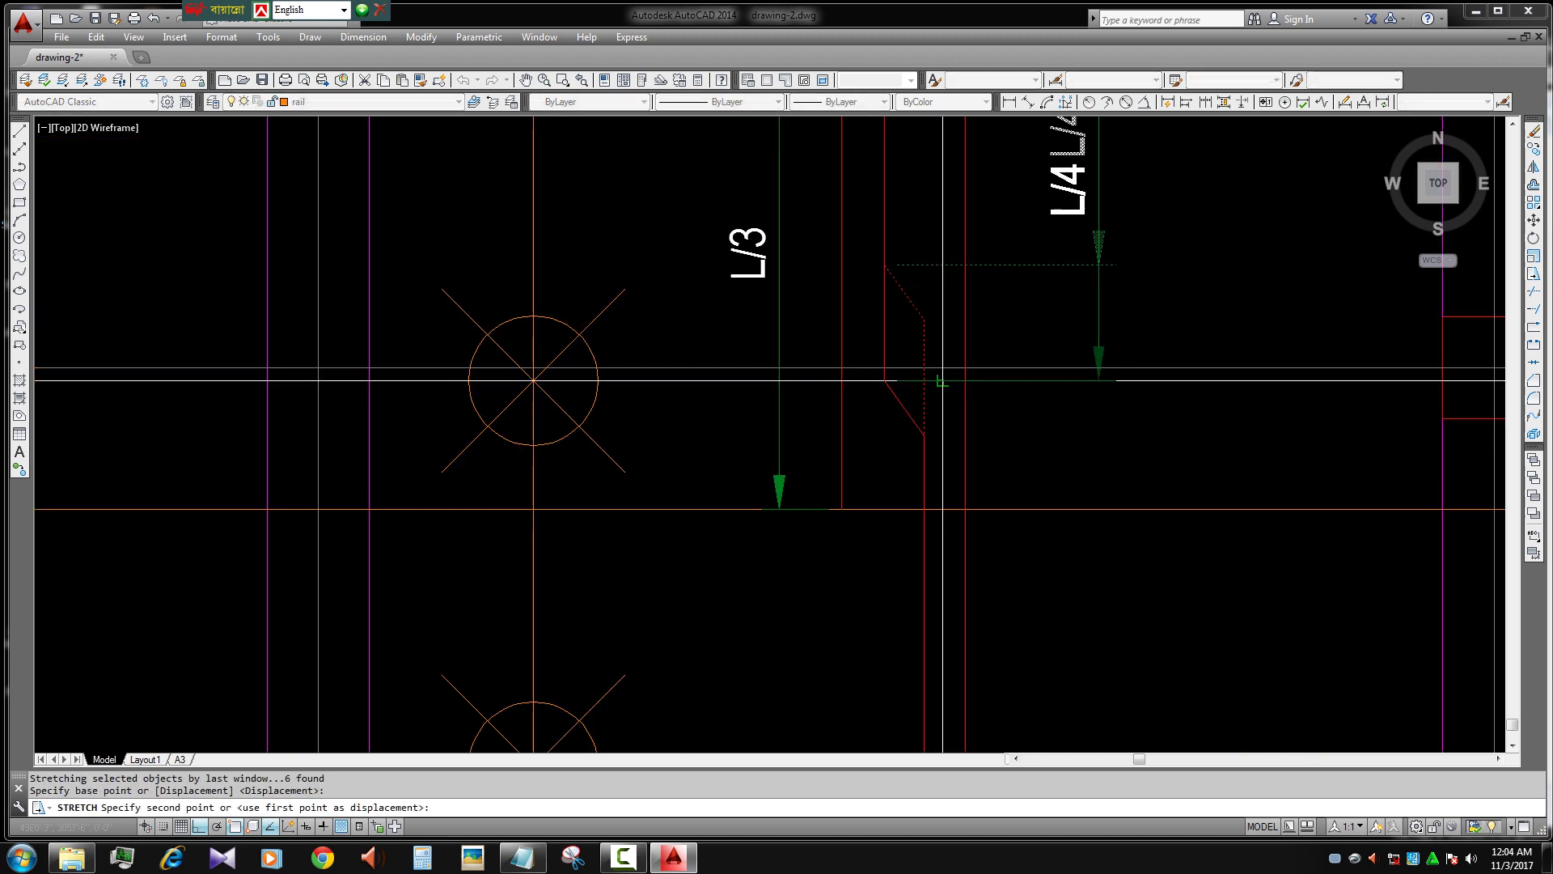
{"action": "key", "text": "Escape"}
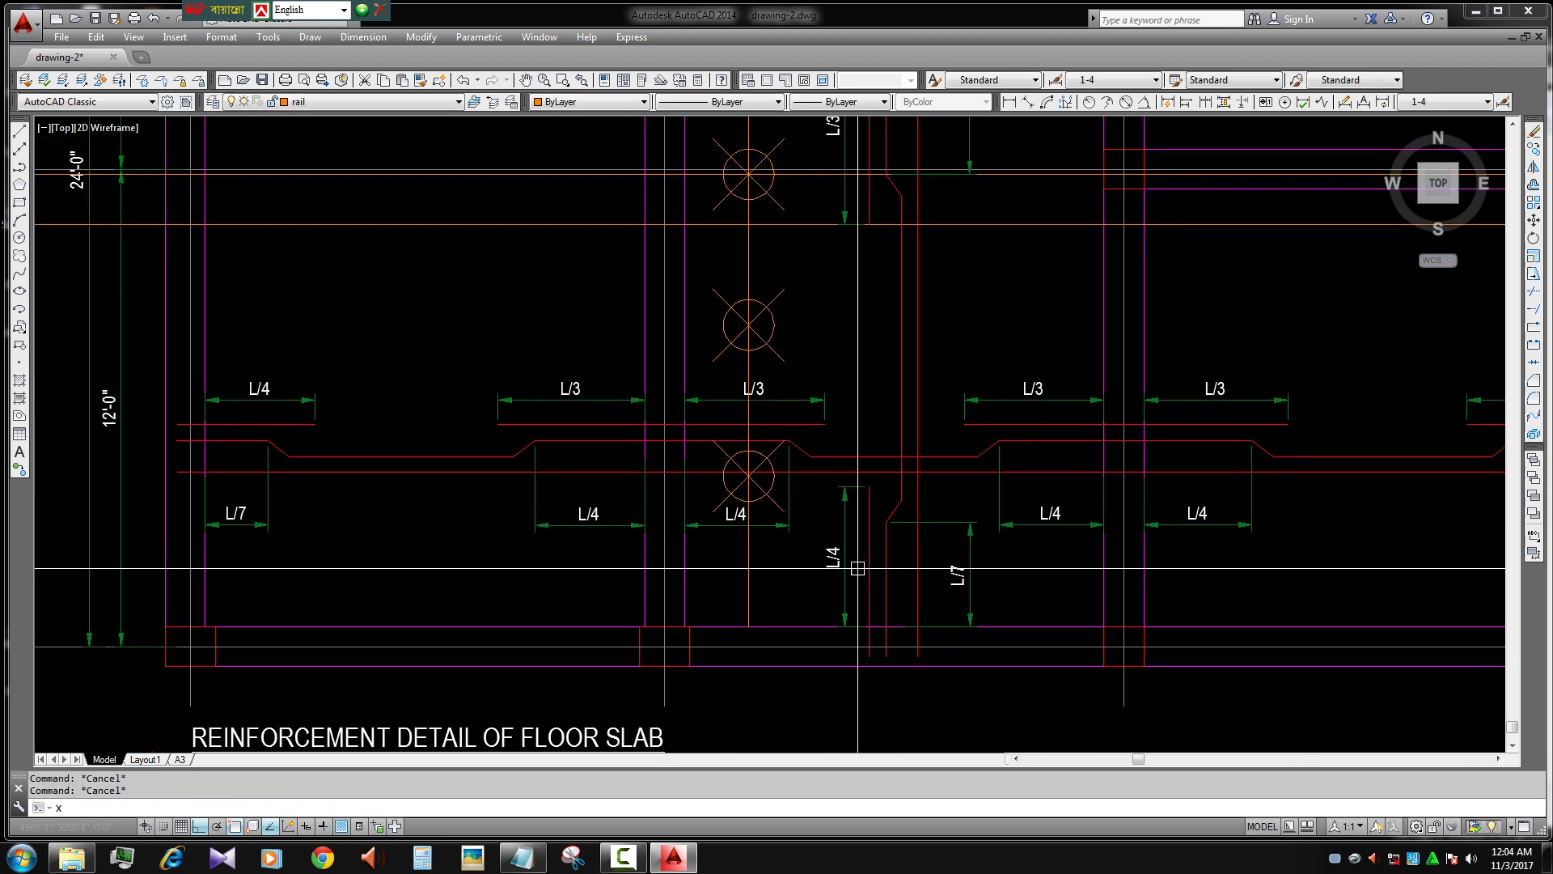
- Start a construction line from a point, then cancel it
{"action": "type", "text": "L"}
{"action": "key", "text": "Return"}
{"action": "scroll", "coordinate": [862, 567], "scroll_direction": "up", "scroll_amount": 2}
{"action": "left_click", "coordinate": [830, 512]}
{"action": "key", "text": "Escape"}
{"action": "scroll", "coordinate": [829, 512], "scroll_direction": "down", "scroll_amount": 3}
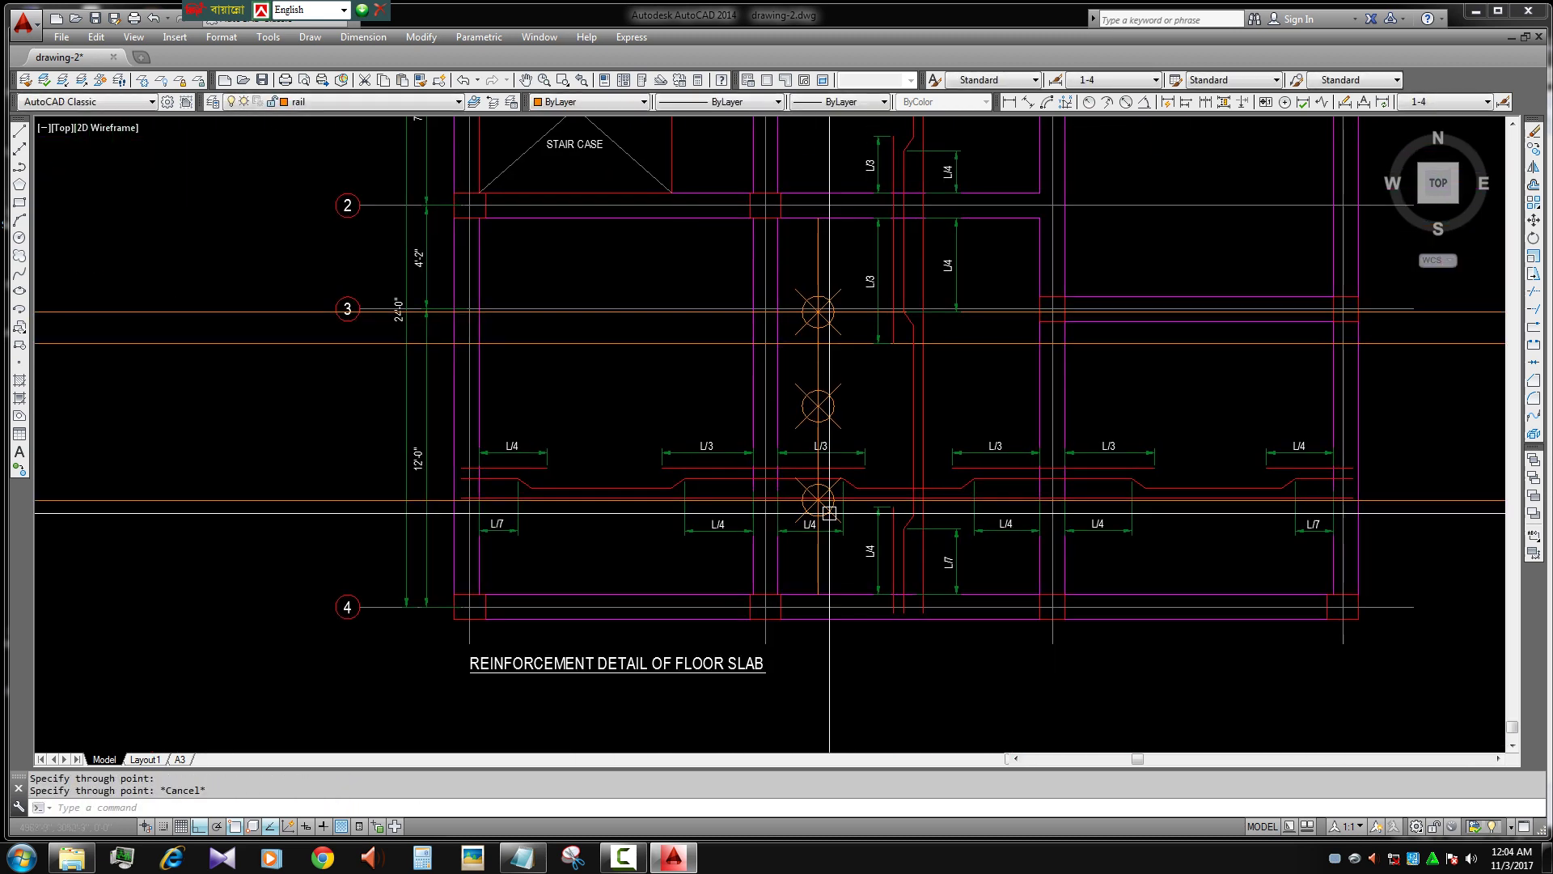
- Window-select the lower cranked bar strip with its dimensions and move it upward
{"action": "left_click", "coordinate": [331, 436]}
{"action": "left_click", "coordinate": [1389, 539]}
{"action": "scroll", "coordinate": [890, 534], "scroll_direction": "up", "scroll_amount": 3}
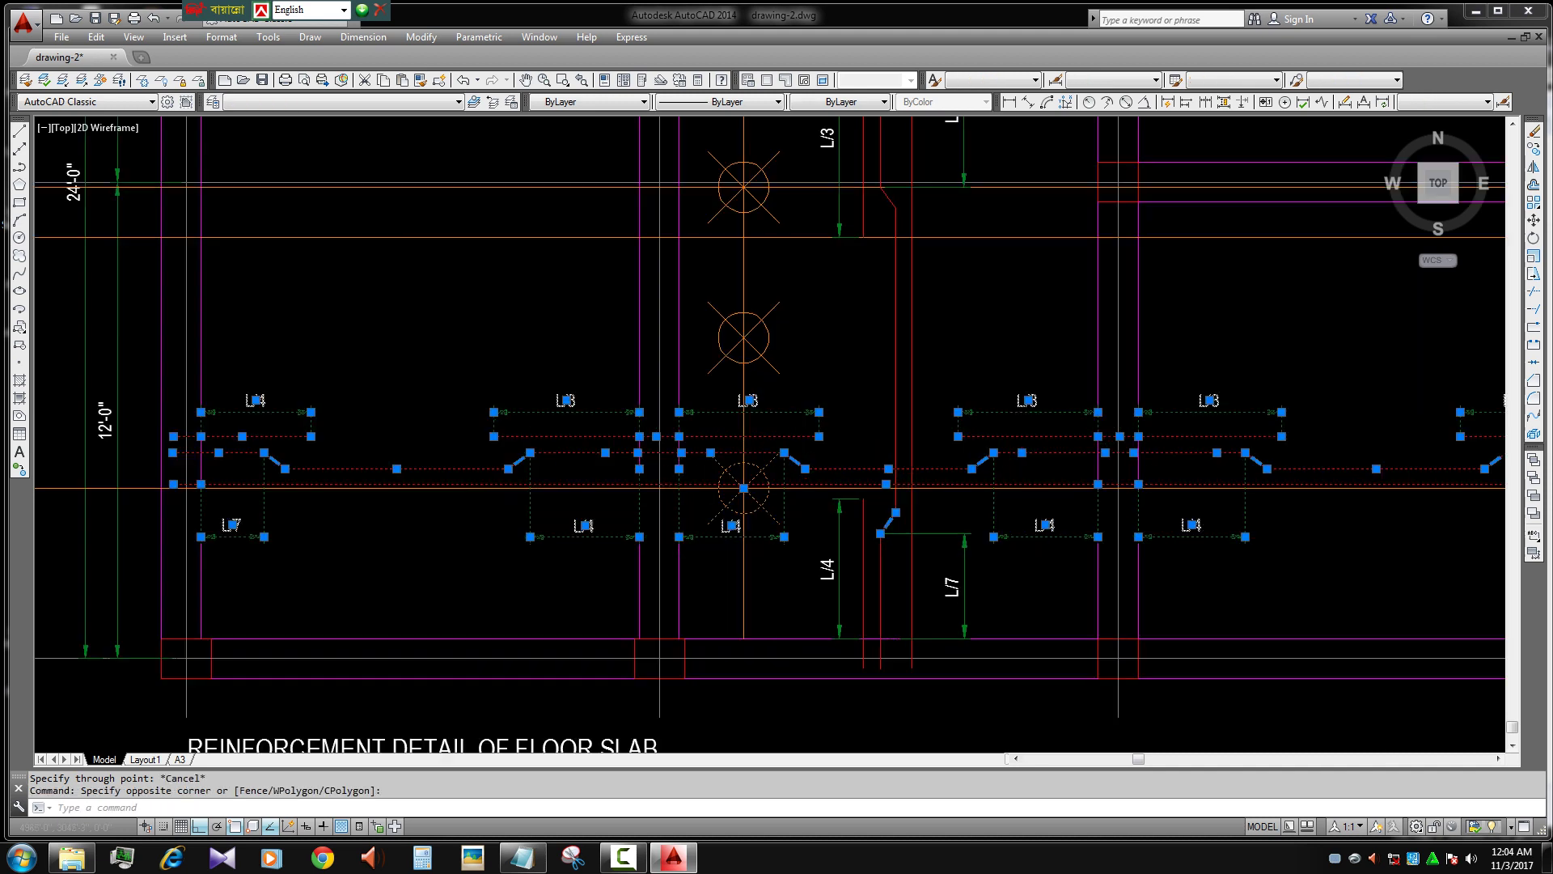
{"action": "scroll", "coordinate": [898, 550], "scroll_direction": "down", "scroll_amount": 3}
{"action": "type", "text": "M"}
{"action": "key", "text": "Return"}
{"action": "left_click", "coordinate": [1318, 473]}
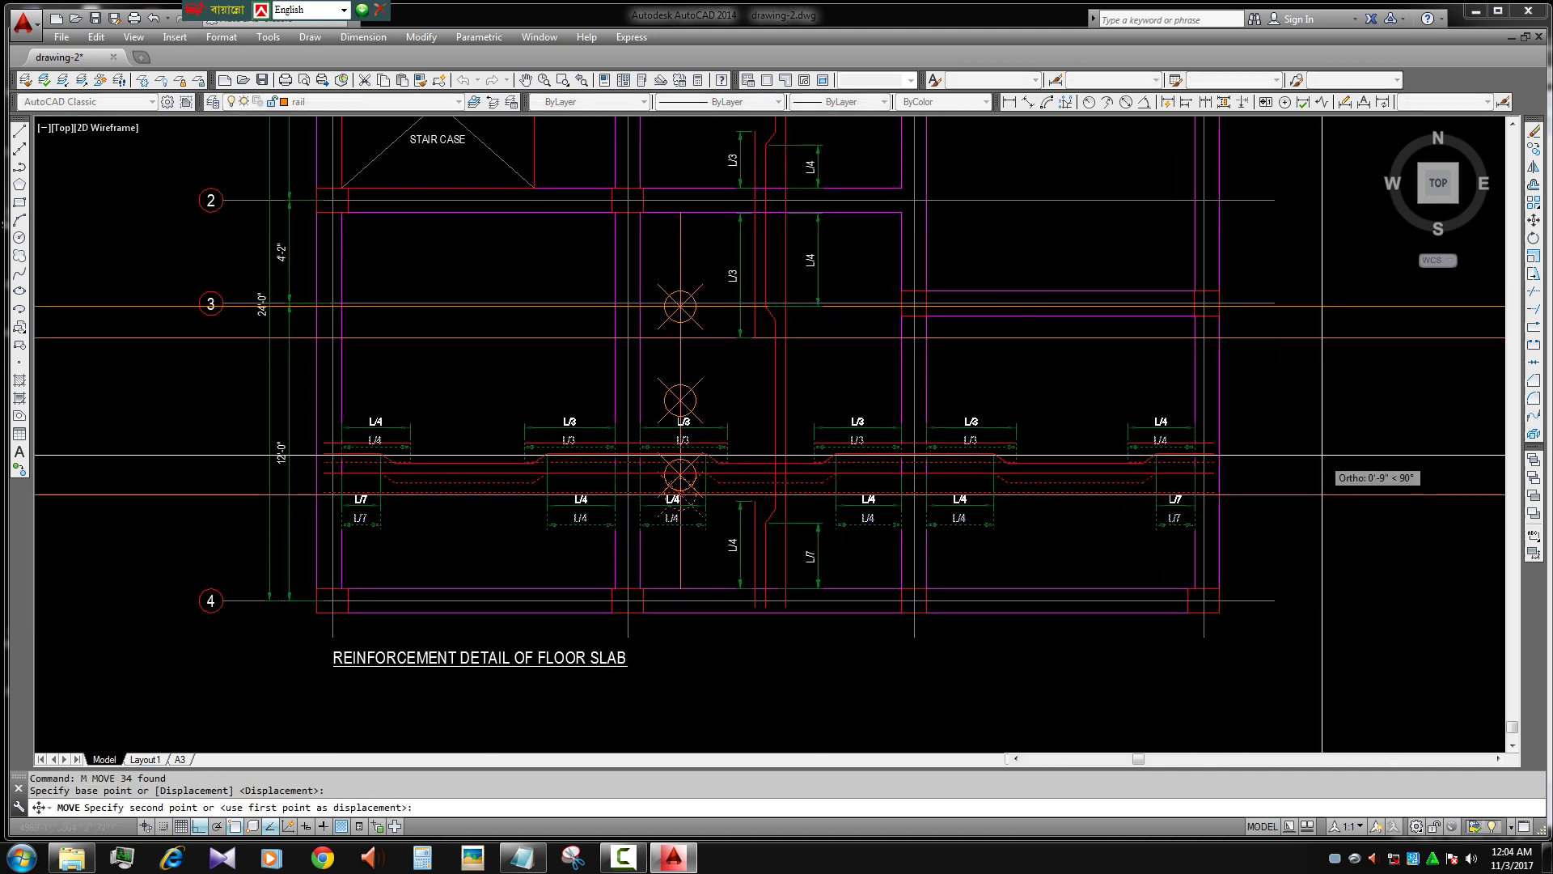
{"action": "left_click", "coordinate": [1322, 417]}
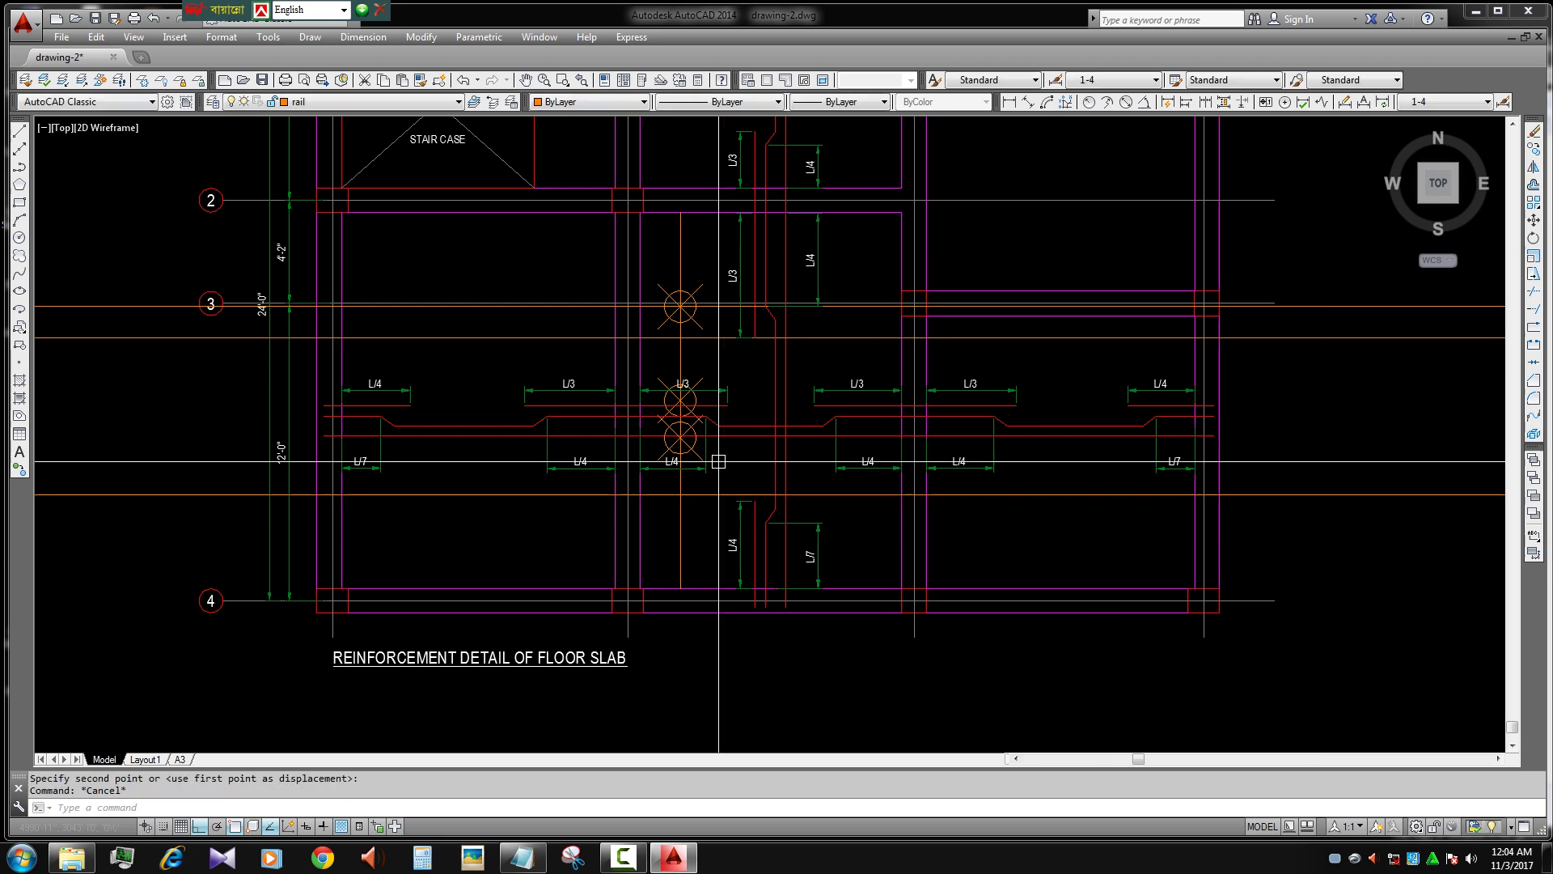
- Erase the crossed-circle marker and clear the stray selection
{"action": "scroll", "coordinate": [655, 400], "scroll_direction": "up", "scroll_amount": 2}
{"action": "left_click", "coordinate": [704, 451]}
{"action": "type", "text": "e"}
{"action": "key", "text": "Return"}
{"action": "middle_click_drag", "start_coordinate": [720, 285], "coordinate": [707, 330]}
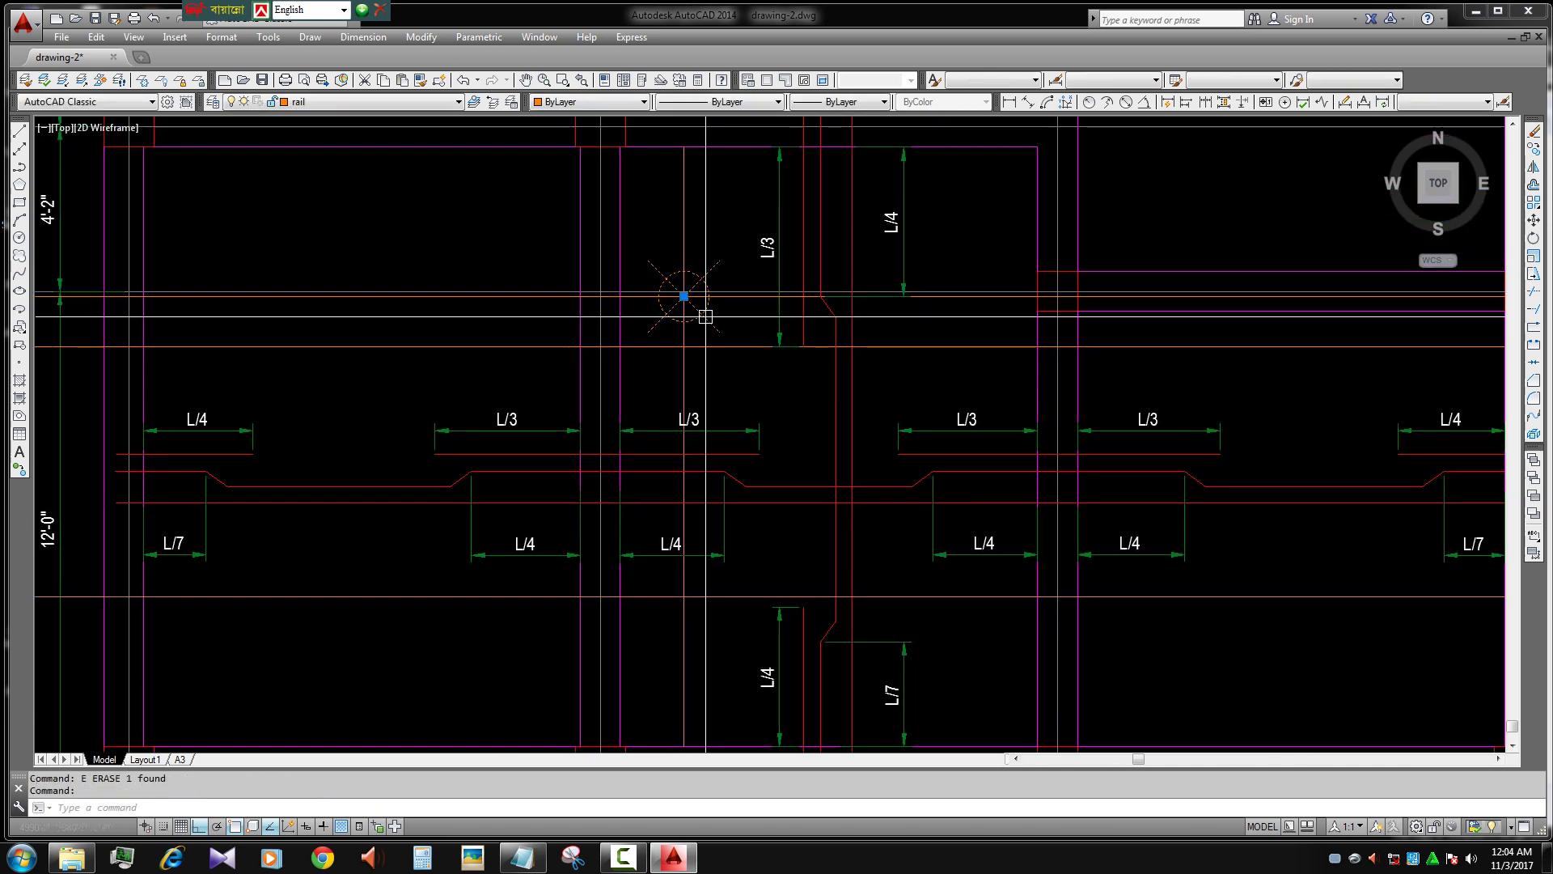
{"action": "key", "text": "Escape"}
{"action": "key", "text": "Escape"}
{"action": "scroll", "coordinate": [747, 521], "scroll_direction": "down", "scroll_amount": 4}
{"action": "scroll", "coordinate": [747, 521], "scroll_direction": "up", "scroll_amount": 3}
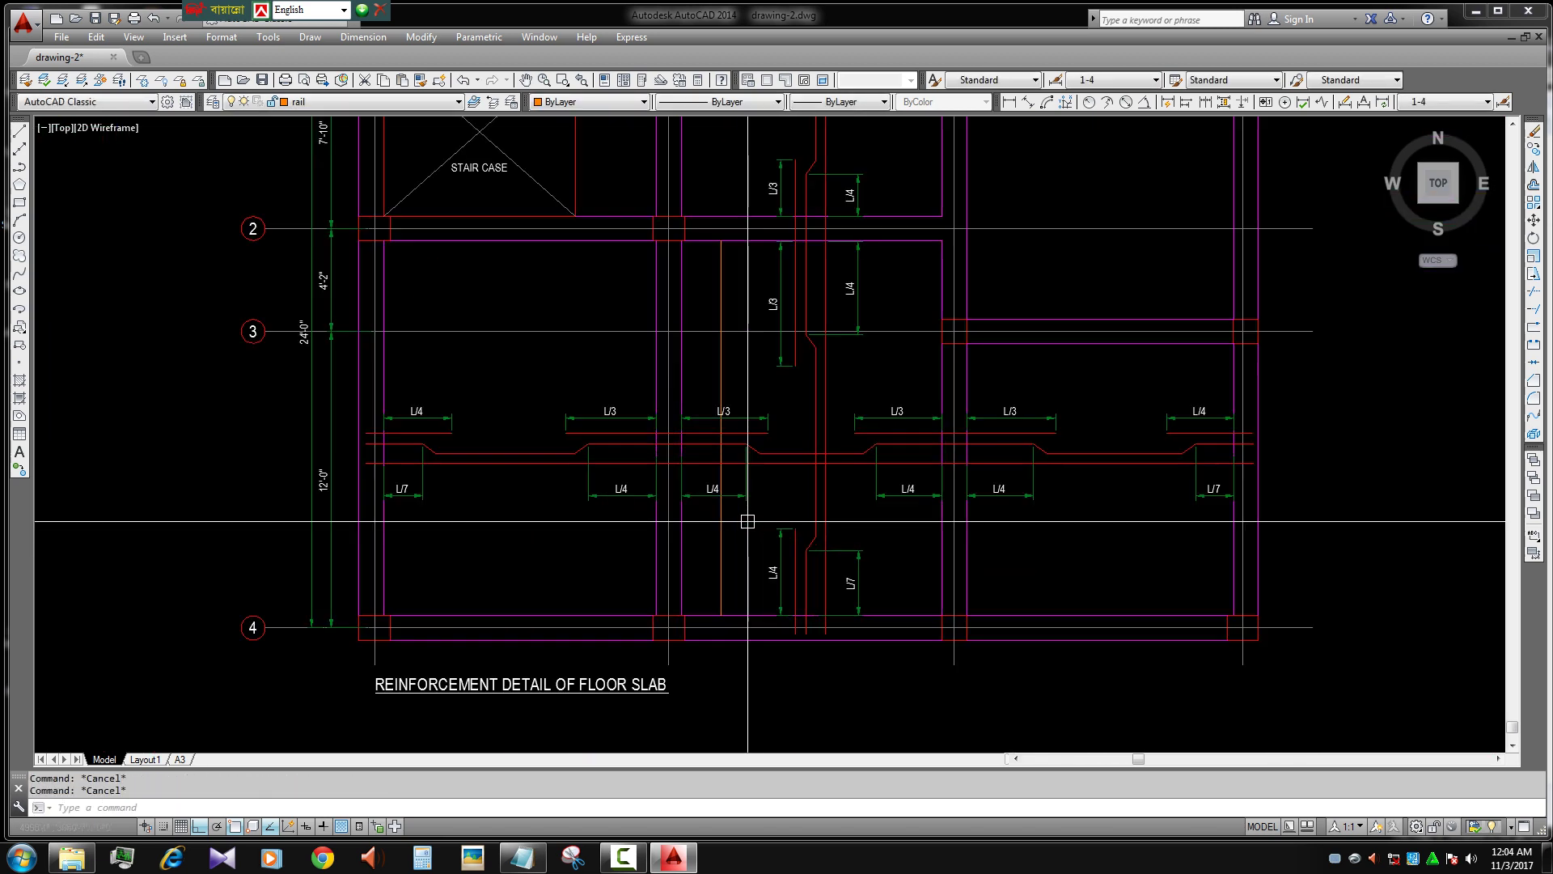
{"action": "scroll", "coordinate": [712, 554], "scroll_direction": "down", "scroll_amount": 3}
{"action": "left_click", "coordinate": [1173, 631]}
{"action": "scroll", "coordinate": [1178, 577], "scroll_direction": "up", "scroll_amount": 4}
{"action": "type", "text": "DI"}
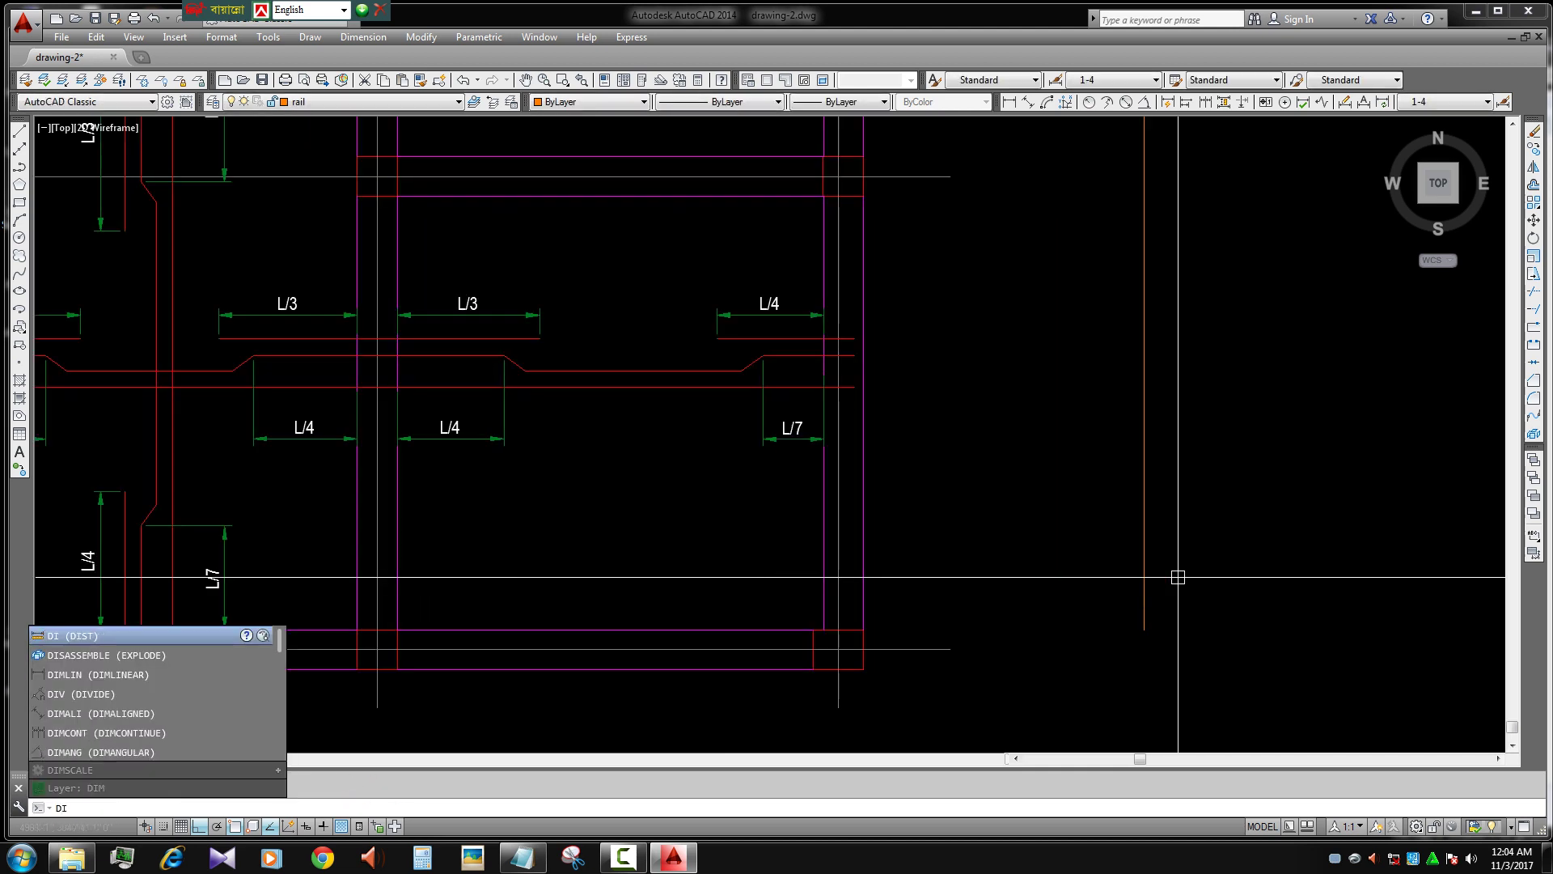
- Divide the red helper line into 4 equal parts
{"action": "type", "text": "V"}
{"action": "key", "text": "Return"}
{"action": "left_click", "coordinate": [1145, 489]}
{"action": "scroll", "coordinate": [1147, 517], "scroll_direction": "down", "scroll_amount": 3}
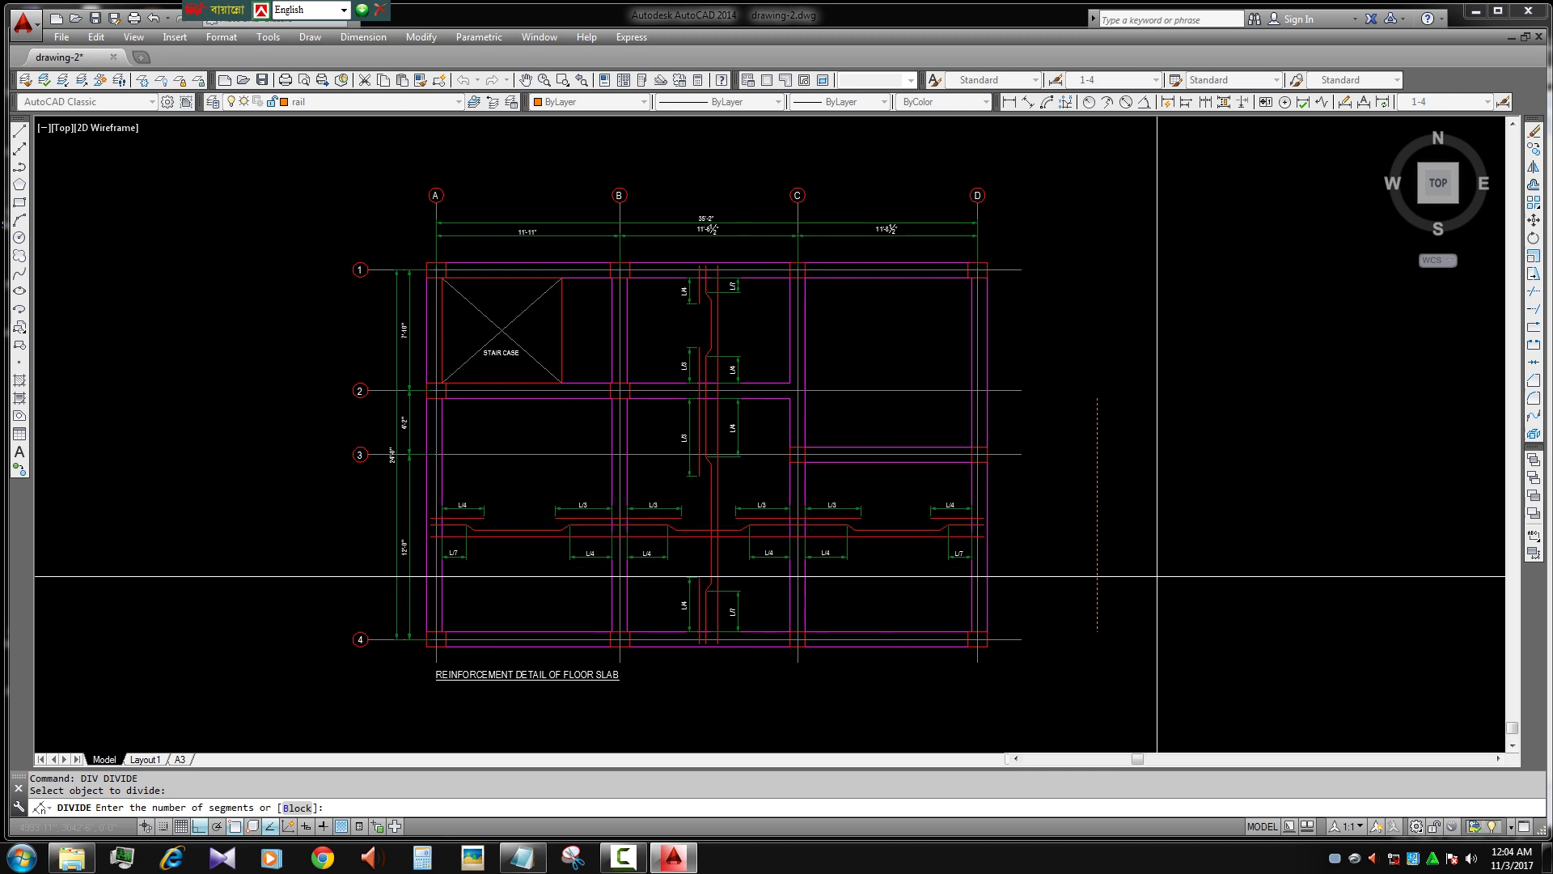
{"action": "key", "text": "Return"}
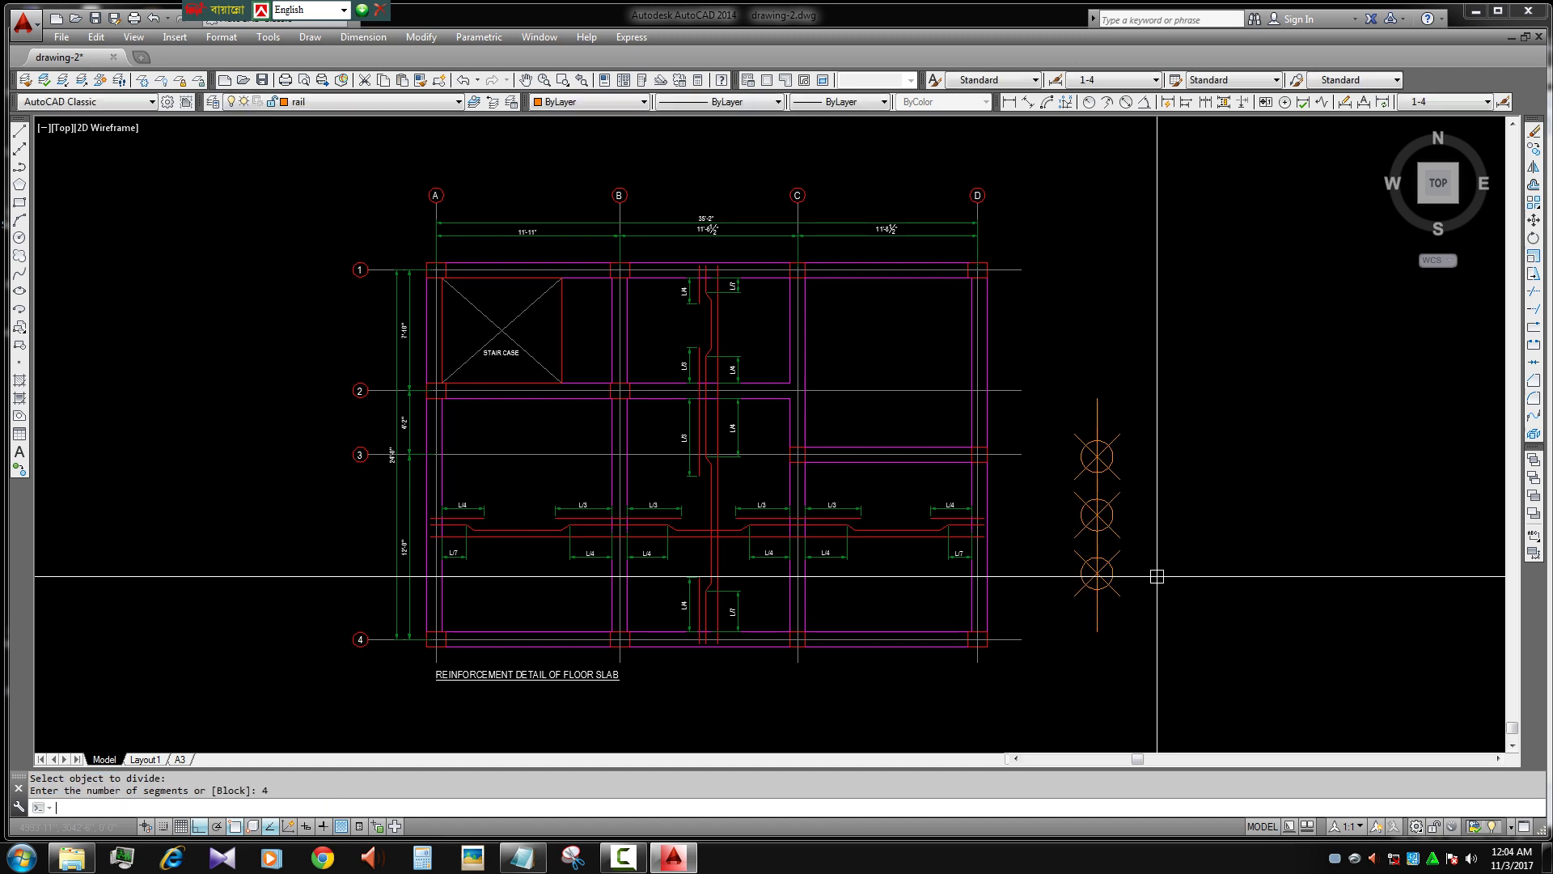
{"action": "type", "text": "x"}
{"action": "key", "text": "Escape"}
{"action": "scroll", "coordinate": [634, 587], "scroll_direction": "up", "scroll_amount": 5}
- Crossing-select the L/3–L/4 area and cancel a trial stretch
{"action": "left_click", "coordinate": [895, 493]}
{"action": "left_click", "coordinate": [798, 590]}
{"action": "type", "text": "s"}
{"action": "key", "text": "Return"}
{"action": "key", "text": "Escape"}
- Window-select the three division markers and erase them
{"action": "scroll", "coordinate": [570, 510], "scroll_direction": "down", "scroll_amount": 5}
{"action": "left_click", "coordinate": [998, 361]}
{"action": "left_click", "coordinate": [1115, 521]}
{"action": "type", "text": "e"}
{"action": "key", "text": "Return"}
- Divide the orange vertical line and erase the orange horizontal helper line
{"action": "type", "text": "v"}
{"action": "key", "text": "Return"}
{"action": "left_click", "coordinate": [1046, 554]}
{"action": "key", "text": "Return"}
{"action": "left_click", "coordinate": [1157, 498]}
{"action": "left_click", "coordinate": [1085, 526]}
{"action": "type", "text": "e"}
{"action": "key", "text": "Return"}
- Start a construction line near the markers, then cancel it
{"action": "scroll", "coordinate": [1080, 543], "scroll_direction": "up", "scroll_amount": 2}
{"action": "key", "text": "Return"}
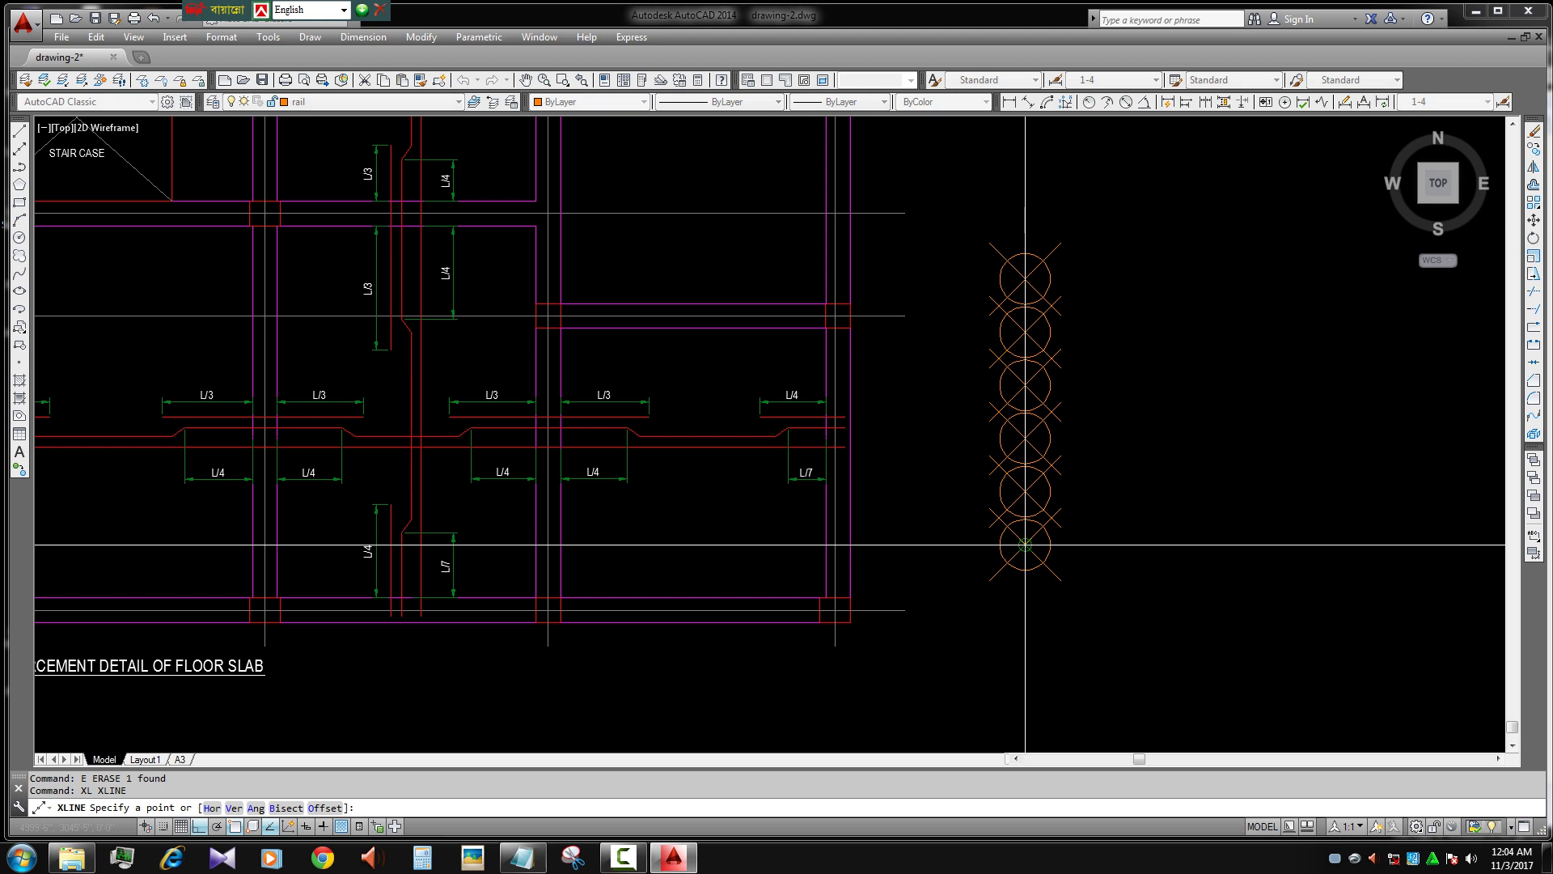
{"action": "left_click", "coordinate": [1079, 567]}
{"action": "key", "text": "Escape"}
{"action": "scroll", "coordinate": [1109, 618], "scroll_direction": "down", "scroll_amount": 2}
{"action": "scroll", "coordinate": [1092, 538], "scroll_direction": "up", "scroll_amount": 5}
- Crossing-select the markers for a move, then cancel the move and selection
{"action": "left_click", "coordinate": [1092, 542]}
{"action": "left_click", "coordinate": [878, 638]}
{"action": "type", "text": "m"}
{"action": "key", "text": "Return"}
{"action": "key", "text": "Escape"}
{"action": "scroll", "coordinate": [1051, 615], "scroll_direction": "down", "scroll_amount": 5}
{"action": "left_click", "coordinate": [1223, 358]}
{"action": "key", "text": "Escape"}
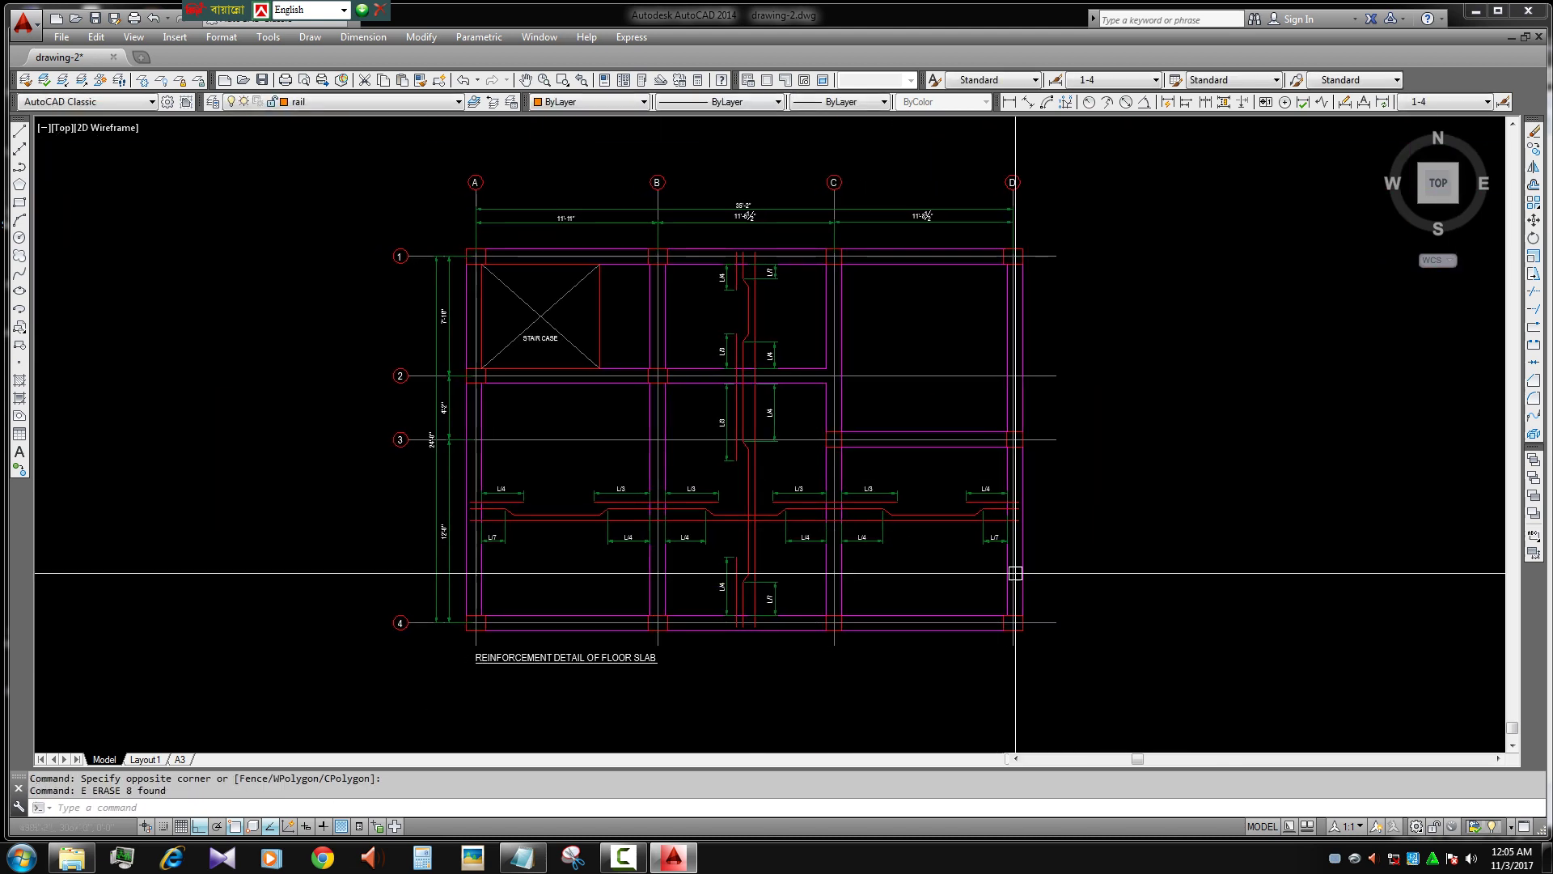
- Pan and zoom across the slab plan to review the cleaned-up detail
{"action": "middle_click_drag", "start_coordinate": [836, 585], "coordinate": [878, 607]}
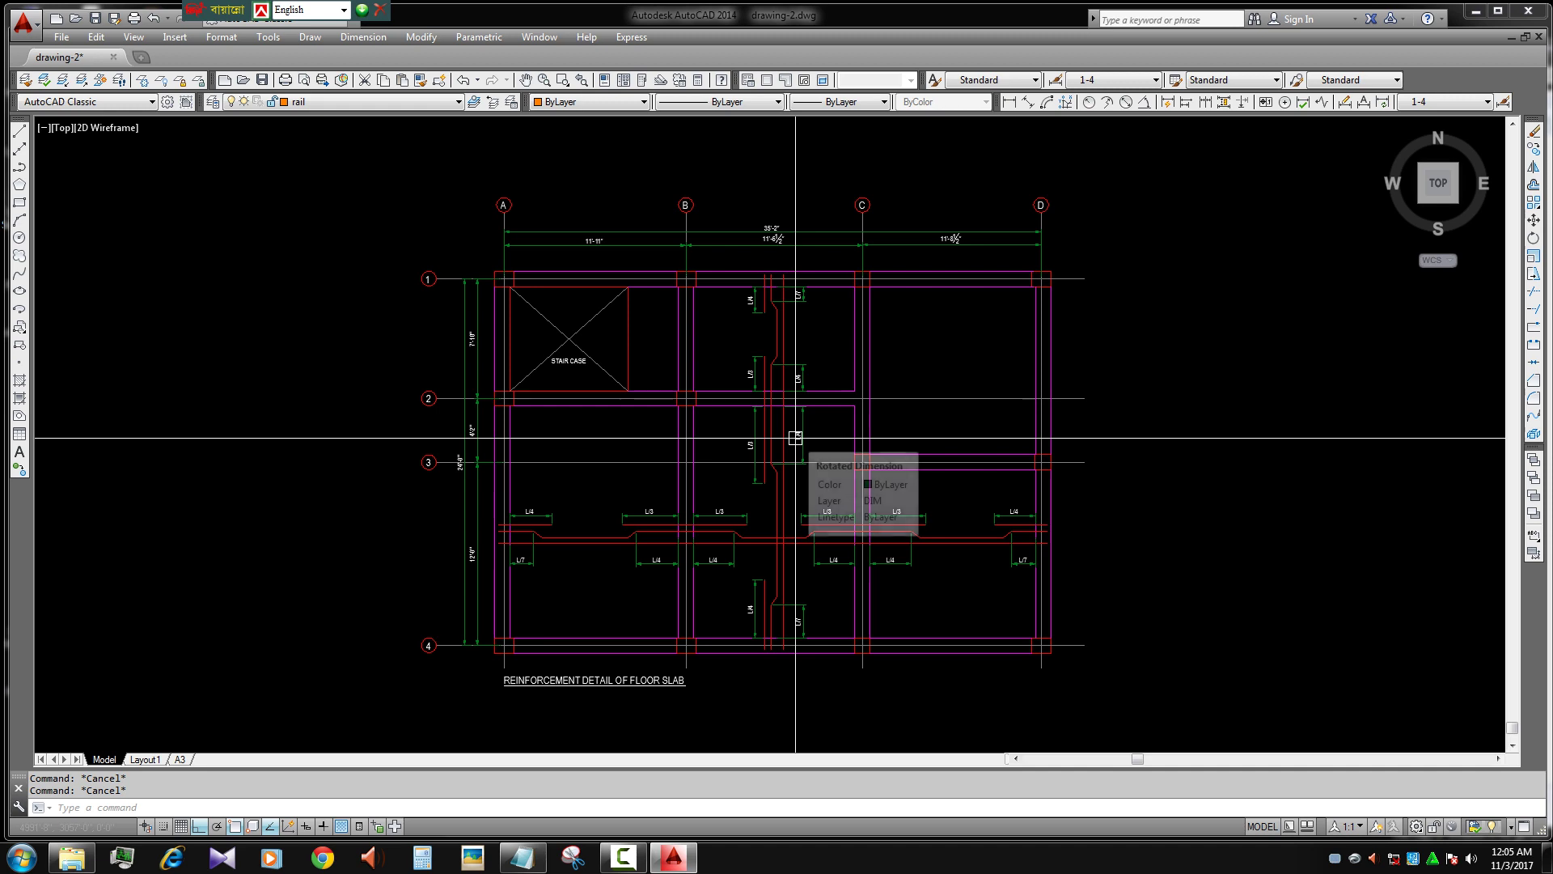
{"action": "scroll", "coordinate": [777, 586], "scroll_direction": "up", "scroll_amount": 4}
{"action": "scroll", "coordinate": [807, 583], "scroll_direction": "down", "scroll_amount": 3}
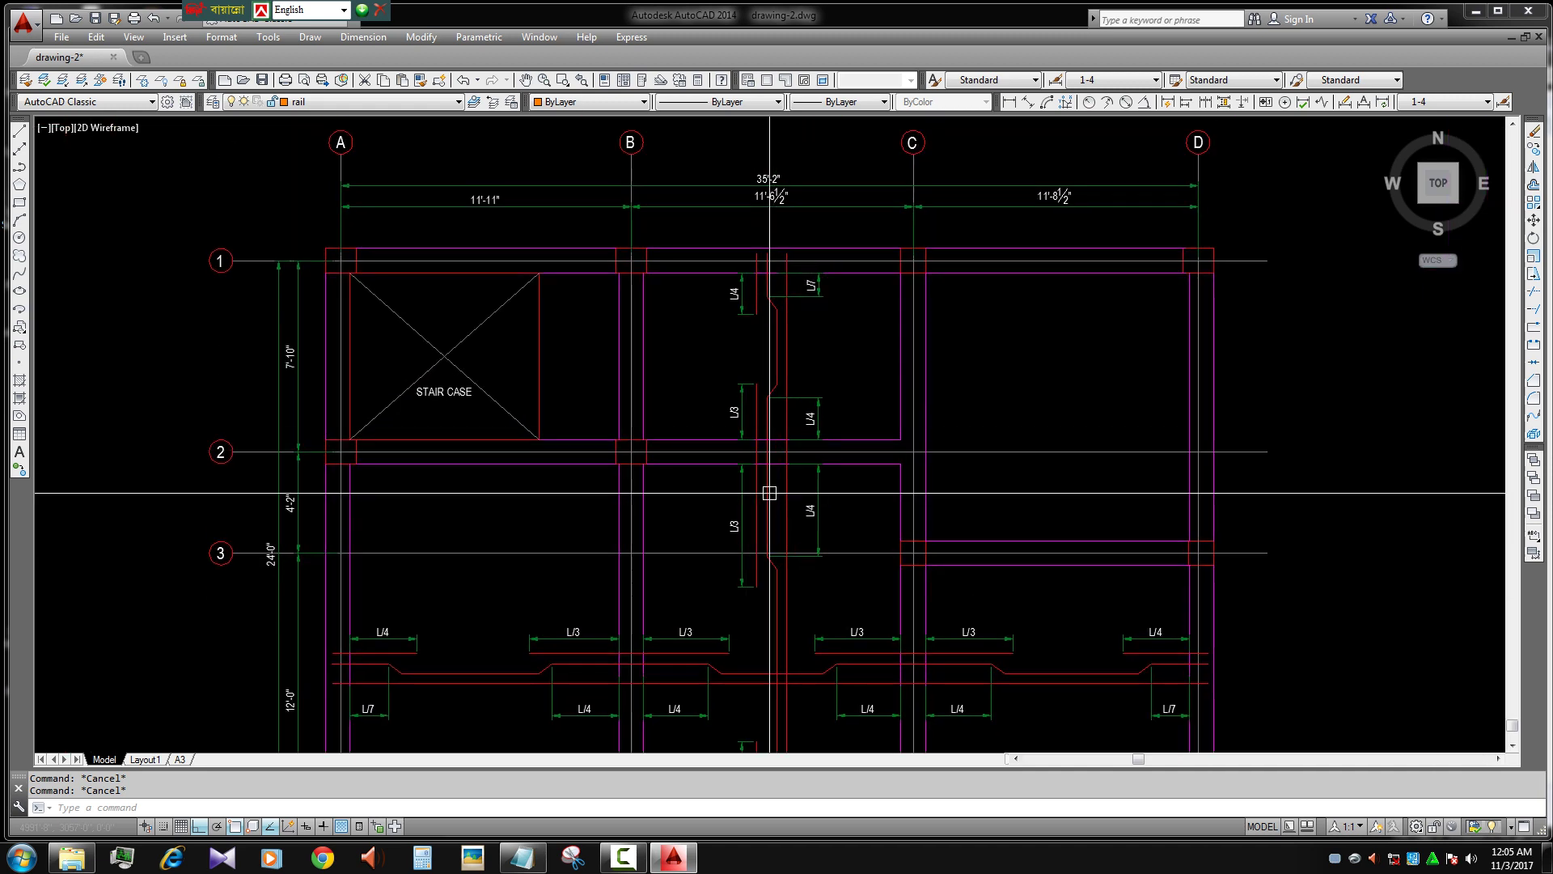
{"action": "scroll", "coordinate": [798, 526], "scroll_direction": "down", "scroll_amount": 2}
{"action": "scroll", "coordinate": [767, 224], "scroll_direction": "up", "scroll_amount": 5}
{"action": "scroll", "coordinate": [801, 291], "scroll_direction": "down", "scroll_amount": 6}
{"action": "scroll", "coordinate": [857, 389], "scroll_direction": "up", "scroll_amount": 4}
- Select the L/4 dimension for a trial move, then cancel it
{"action": "left_click", "coordinate": [860, 425]}
{"action": "scroll", "coordinate": [897, 465], "scroll_direction": "up", "scroll_amount": 4}
{"action": "type", "text": "m"}
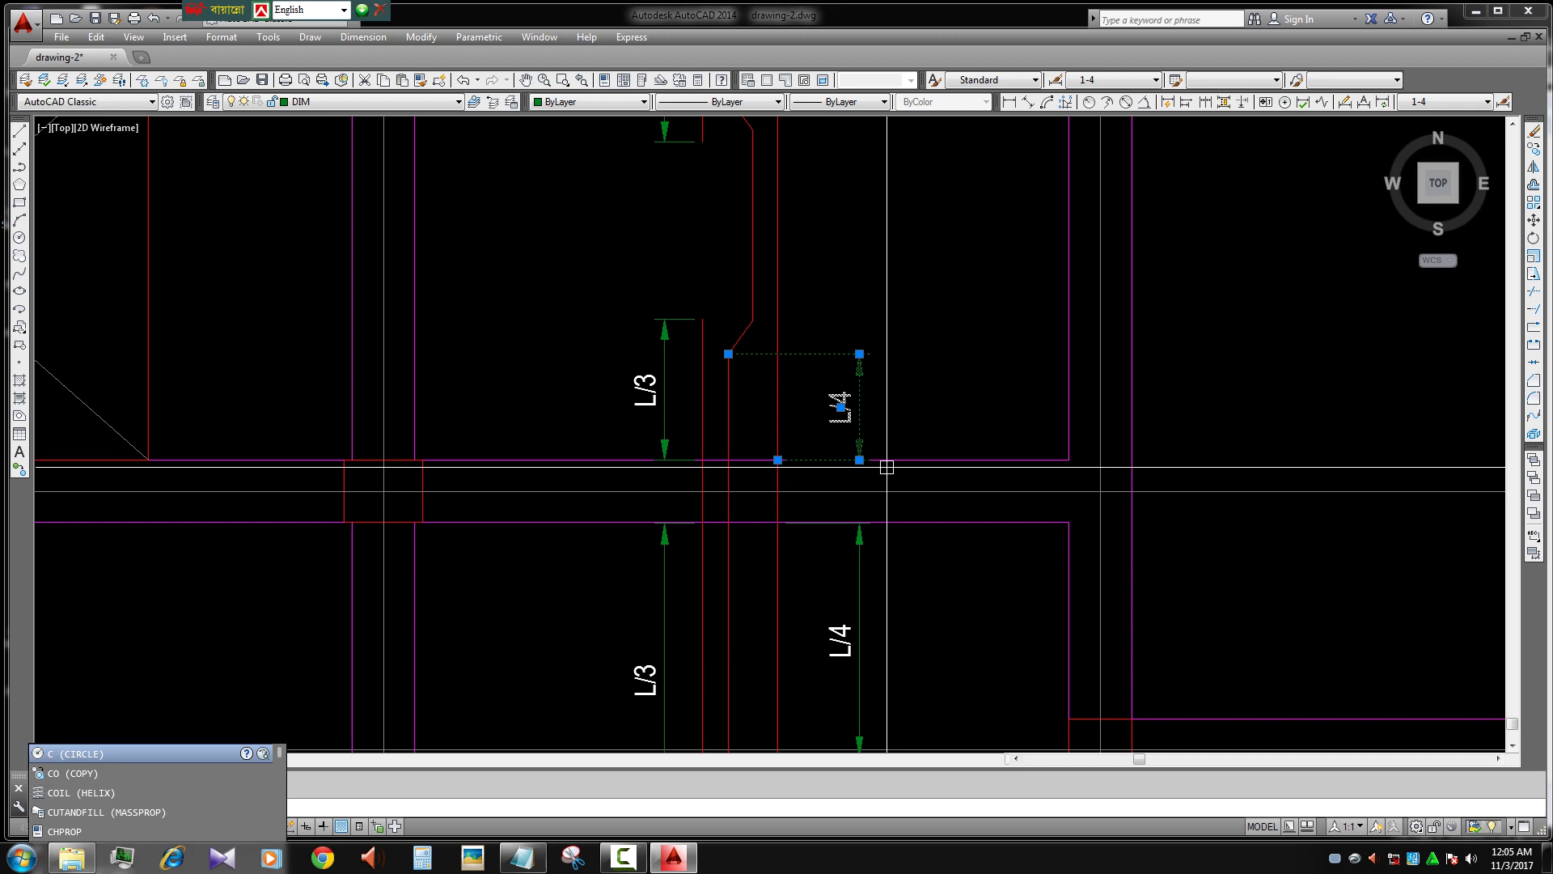
{"action": "key", "text": "Return"}
{"action": "left_click", "coordinate": [880, 461]}
{"action": "scroll", "coordinate": [880, 461], "scroll_direction": "down", "scroll_amount": 5}
{"action": "key", "text": "Escape"}
{"action": "scroll", "coordinate": [684, 390], "scroll_direction": "up", "scroll_amount": 4}
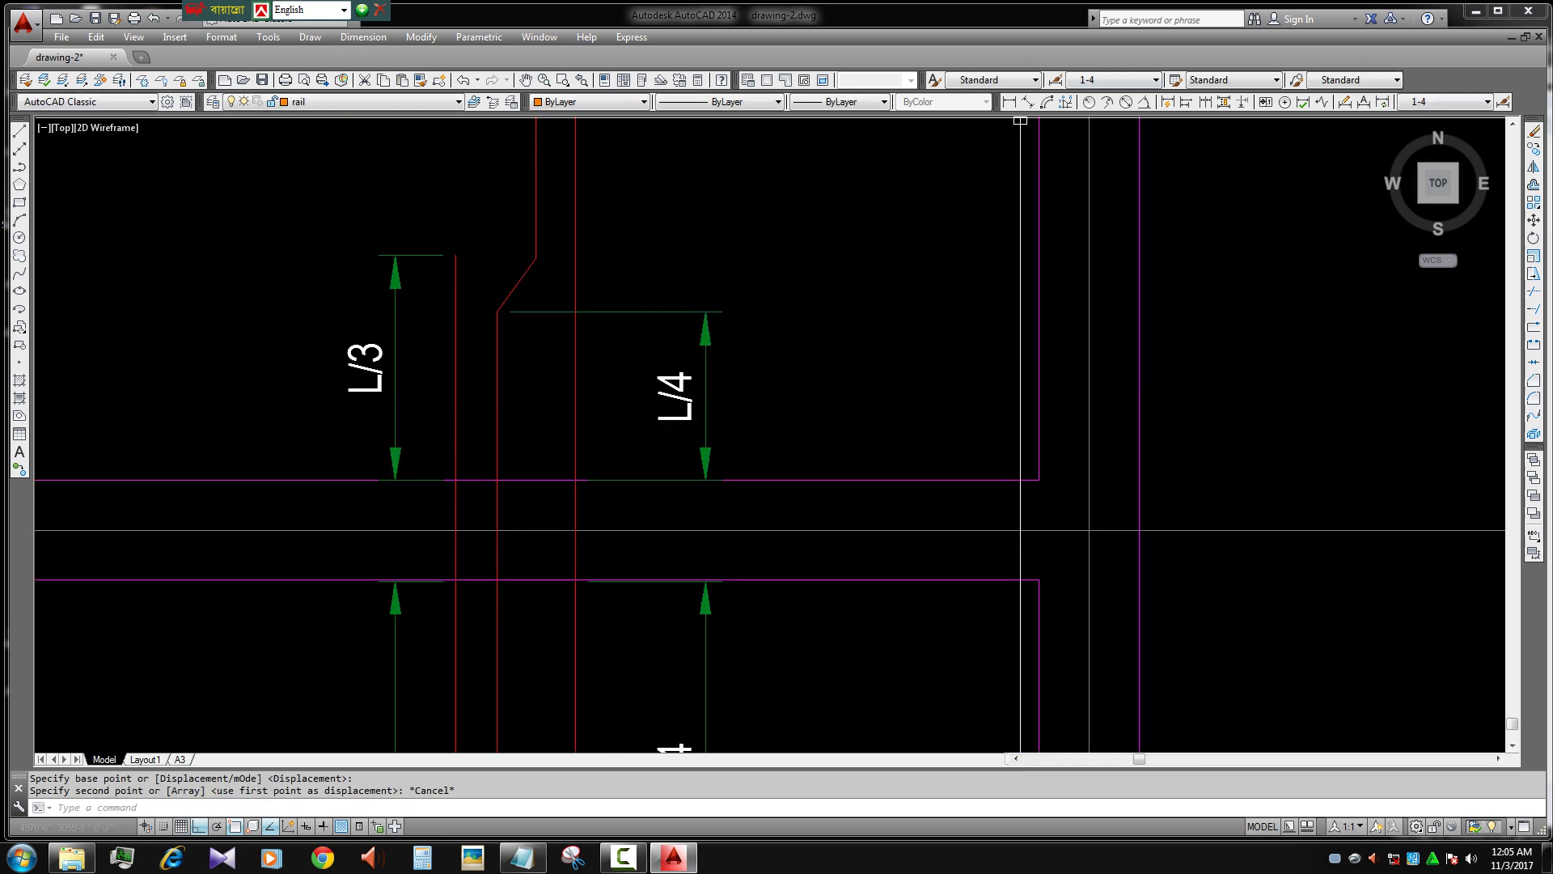
{"action": "left_click", "coordinate": [1054, 79]}
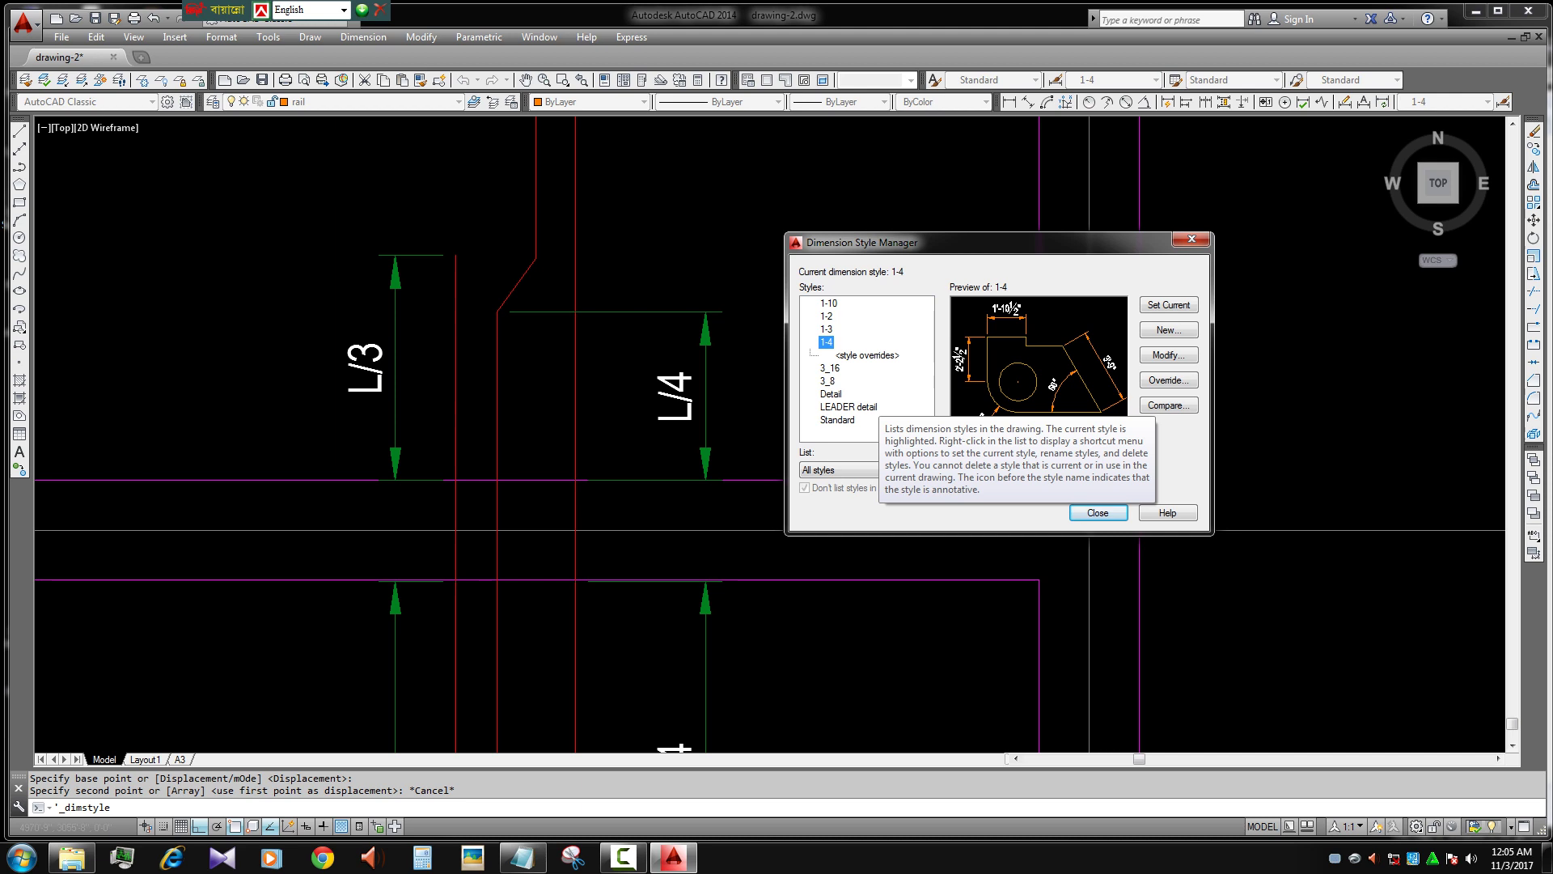
- Create dimension style Copy of 1-4 with vertically centred text and make it current
{"action": "left_click", "coordinate": [1098, 512]}
{"action": "left_click", "coordinate": [687, 371]}
{"action": "key", "text": "Escape"}
{"action": "left_click", "coordinate": [1054, 80]}
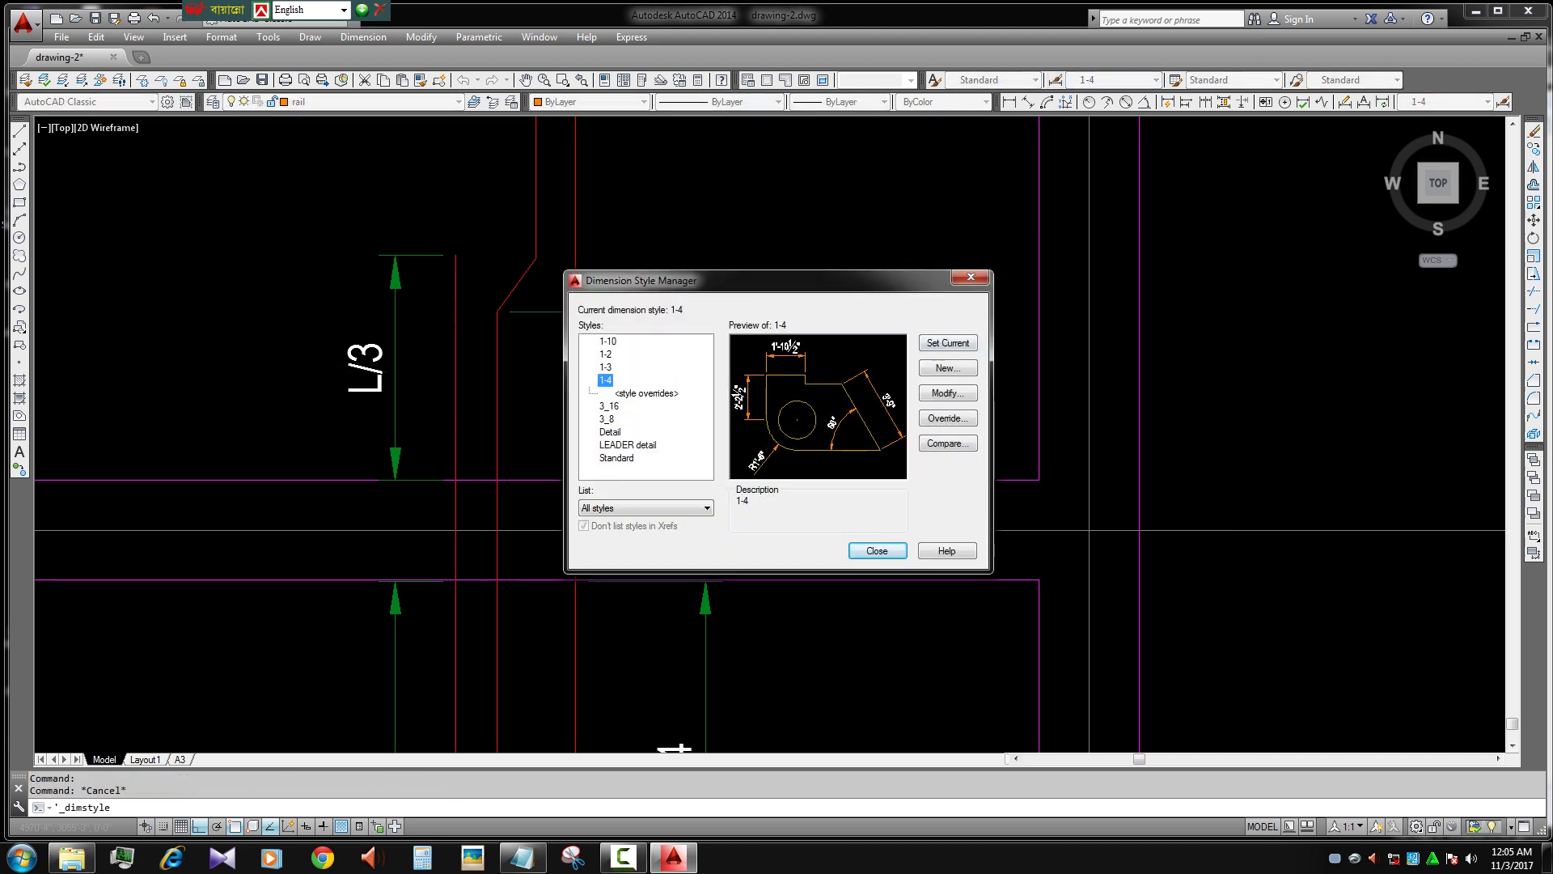
{"action": "key", "text": "alt+n"}
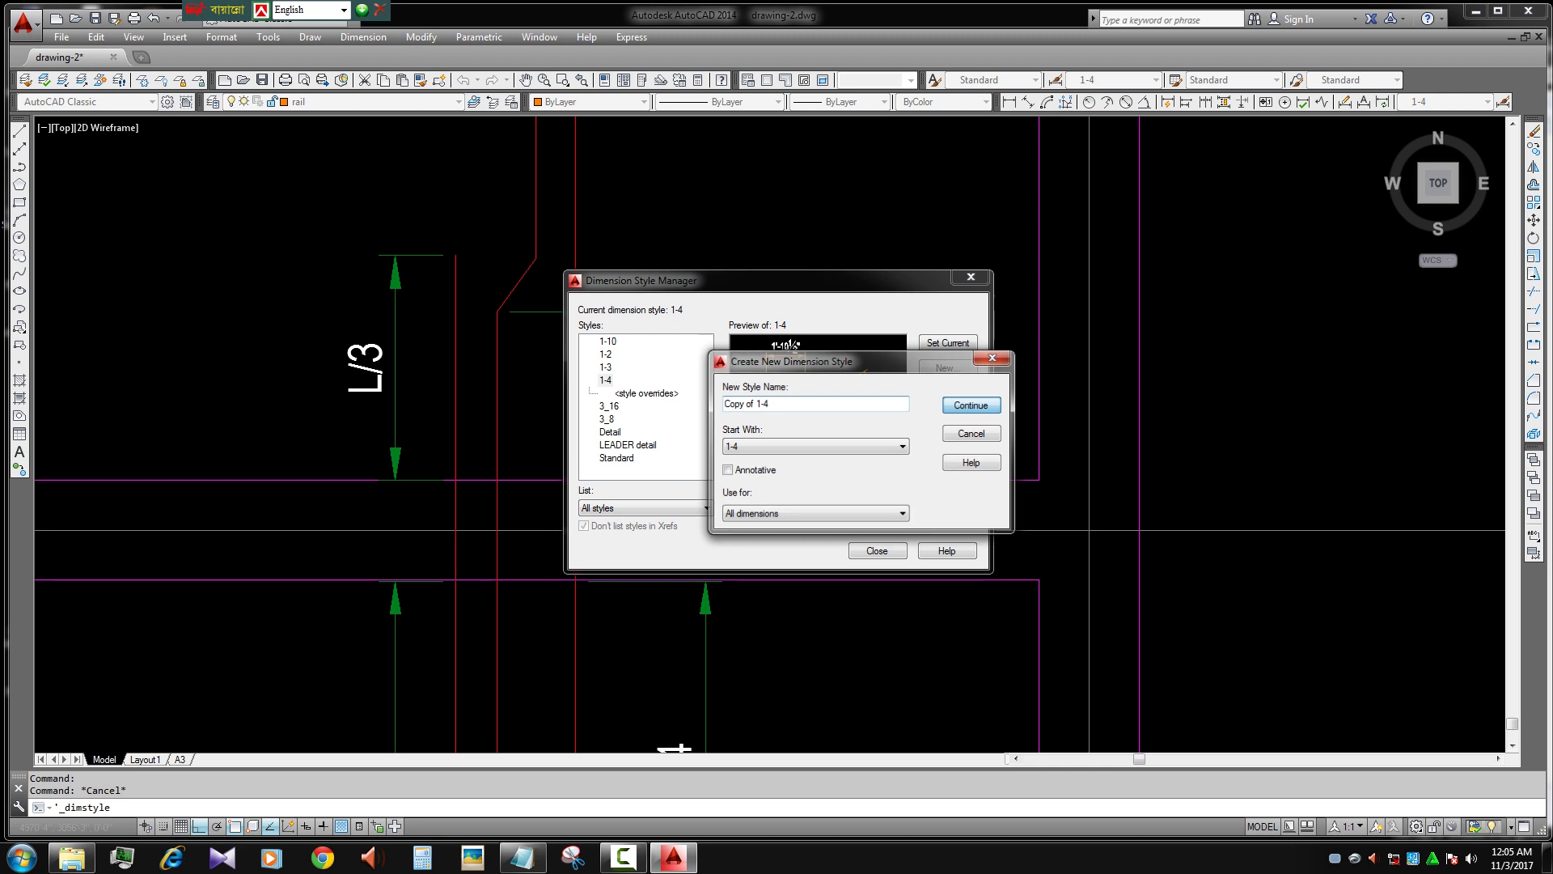
{"action": "key", "text": "Return"}
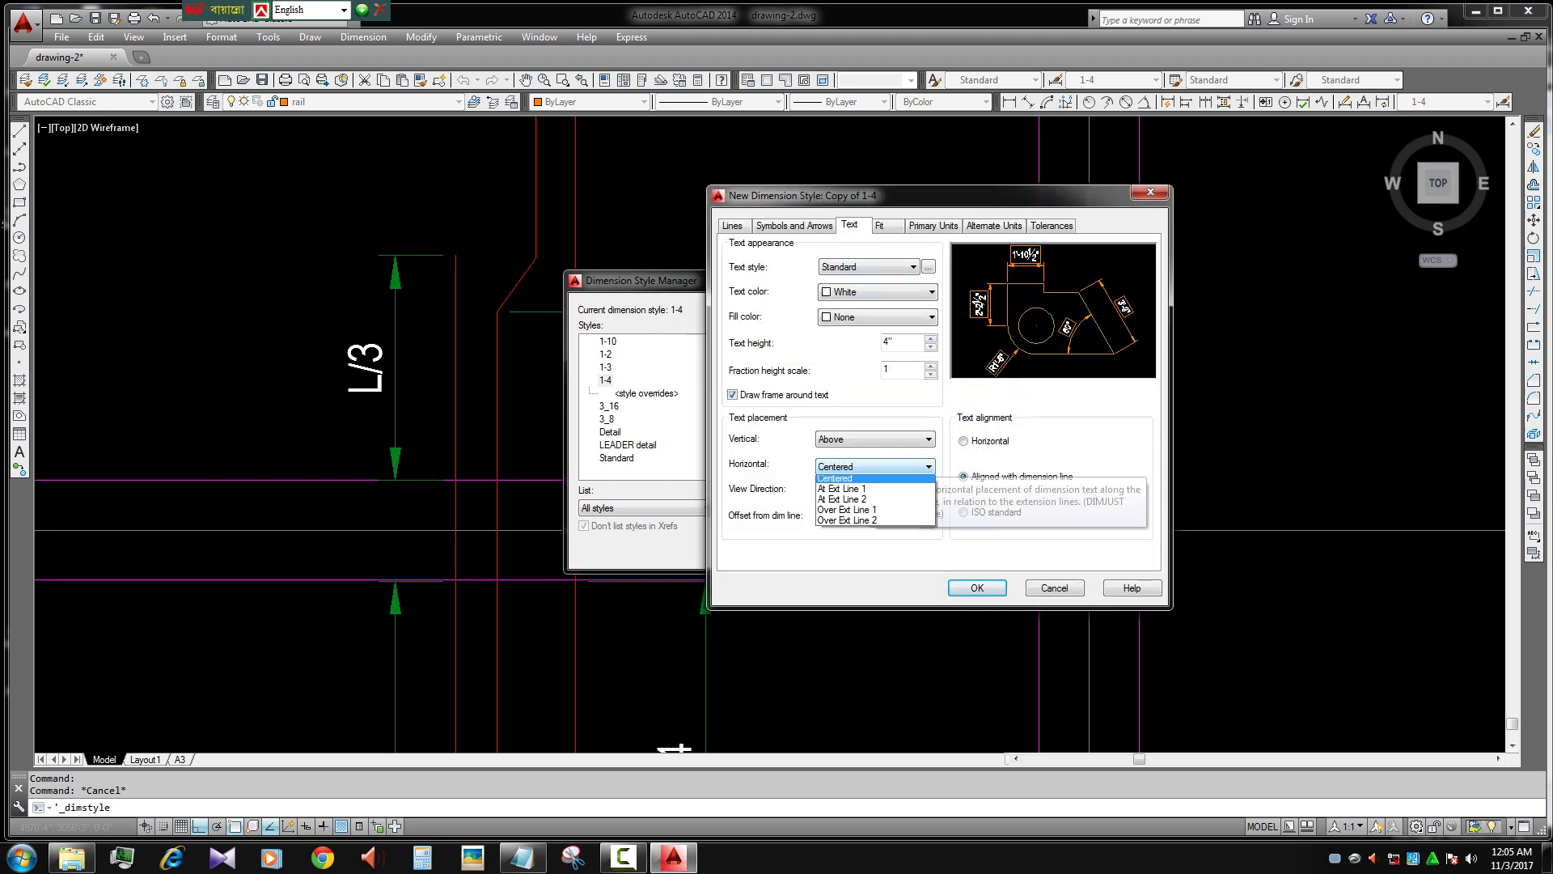
{"action": "key", "text": "Return"}
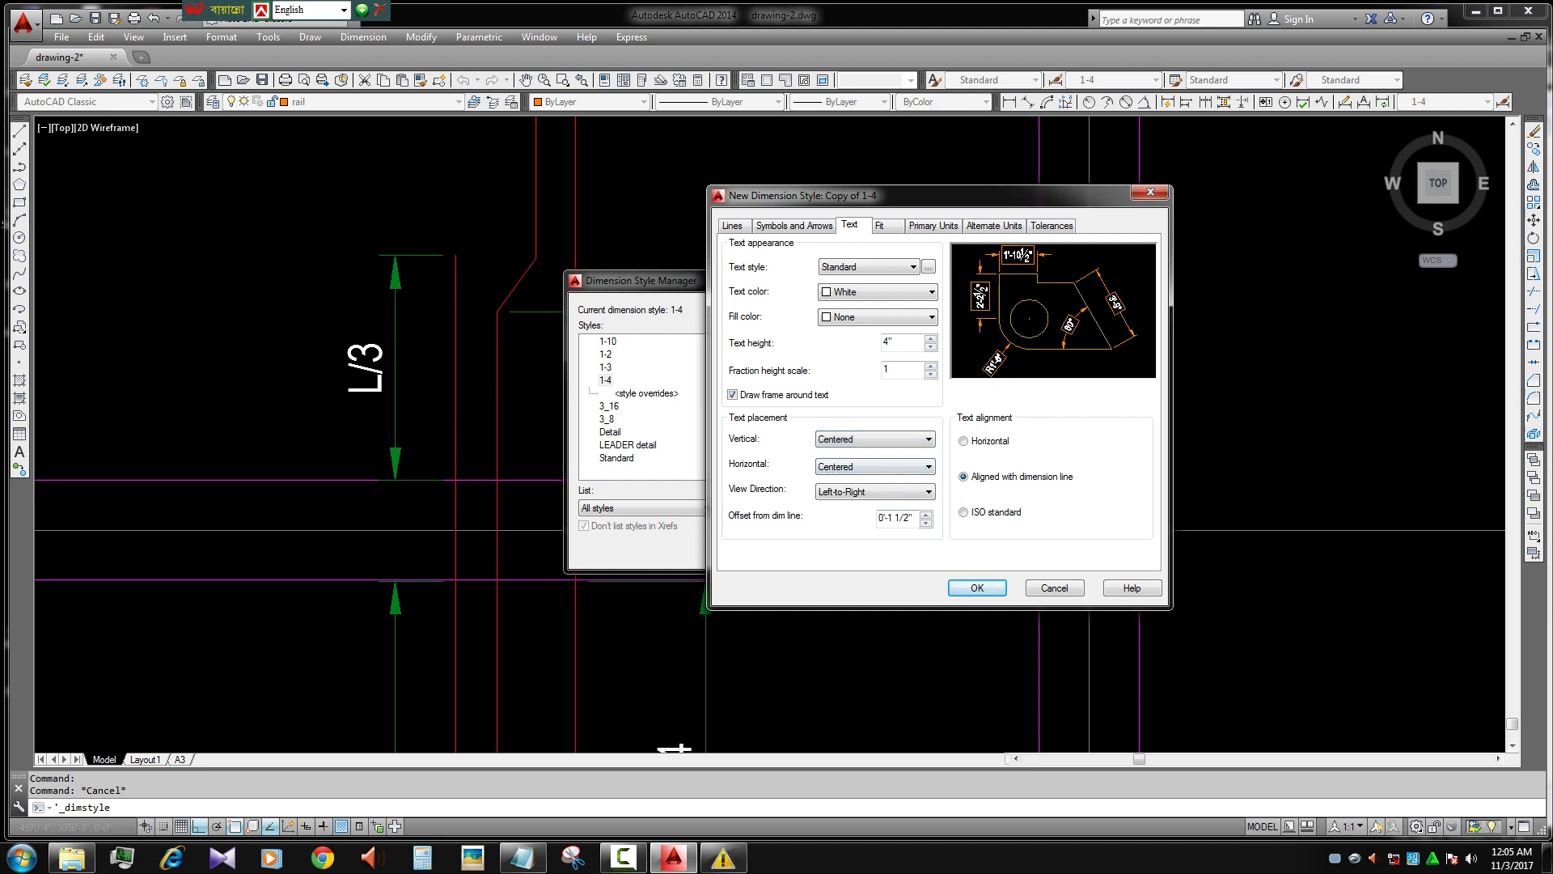
{"action": "key", "text": "Return"}
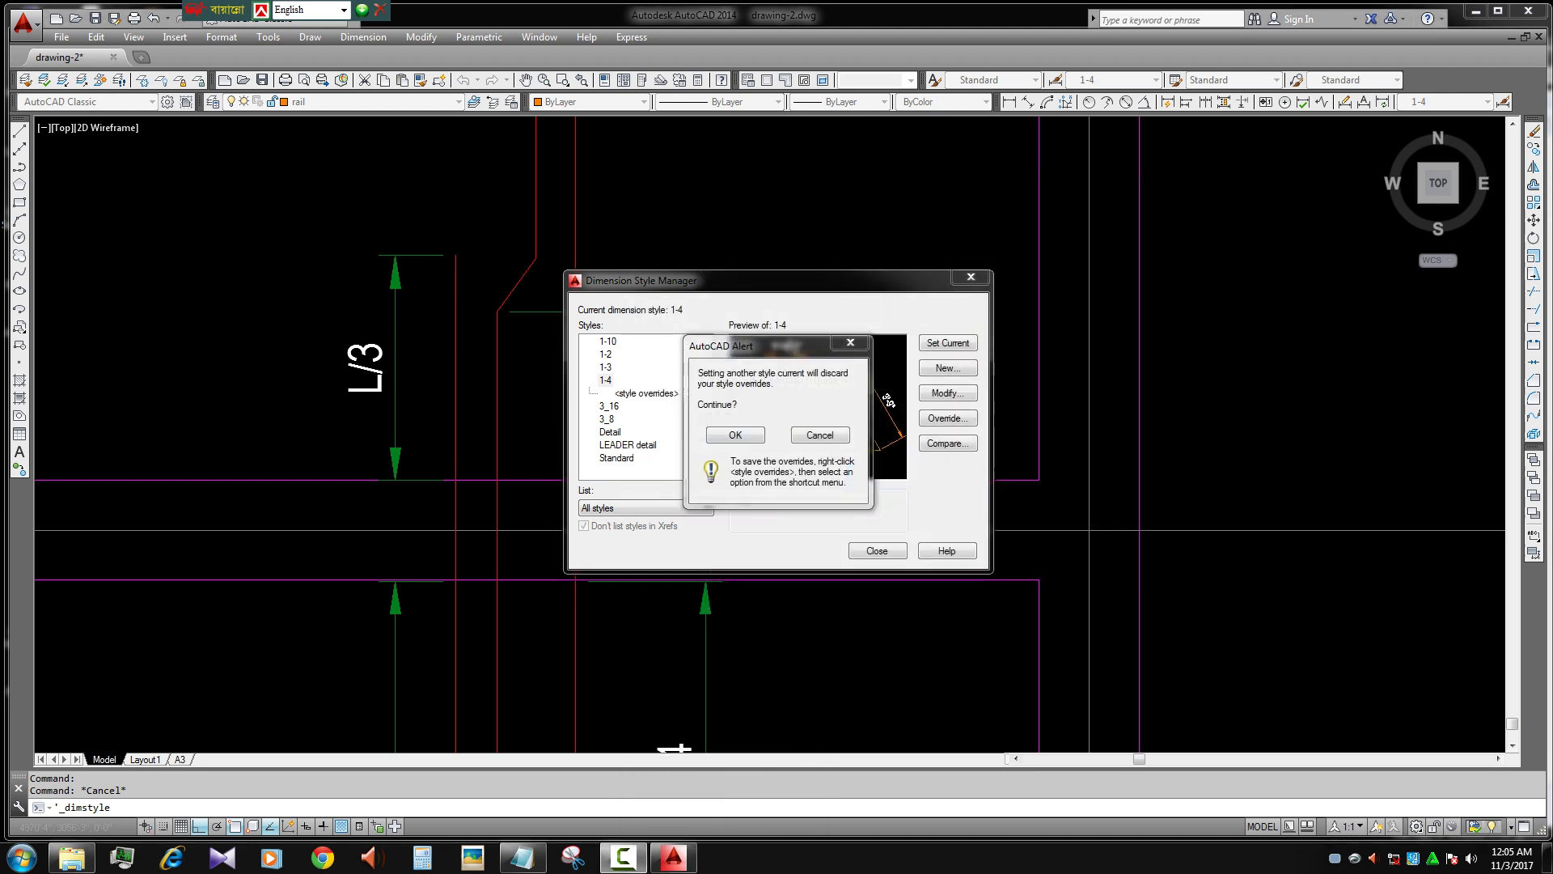
{"action": "left_click", "coordinate": [735, 434]}
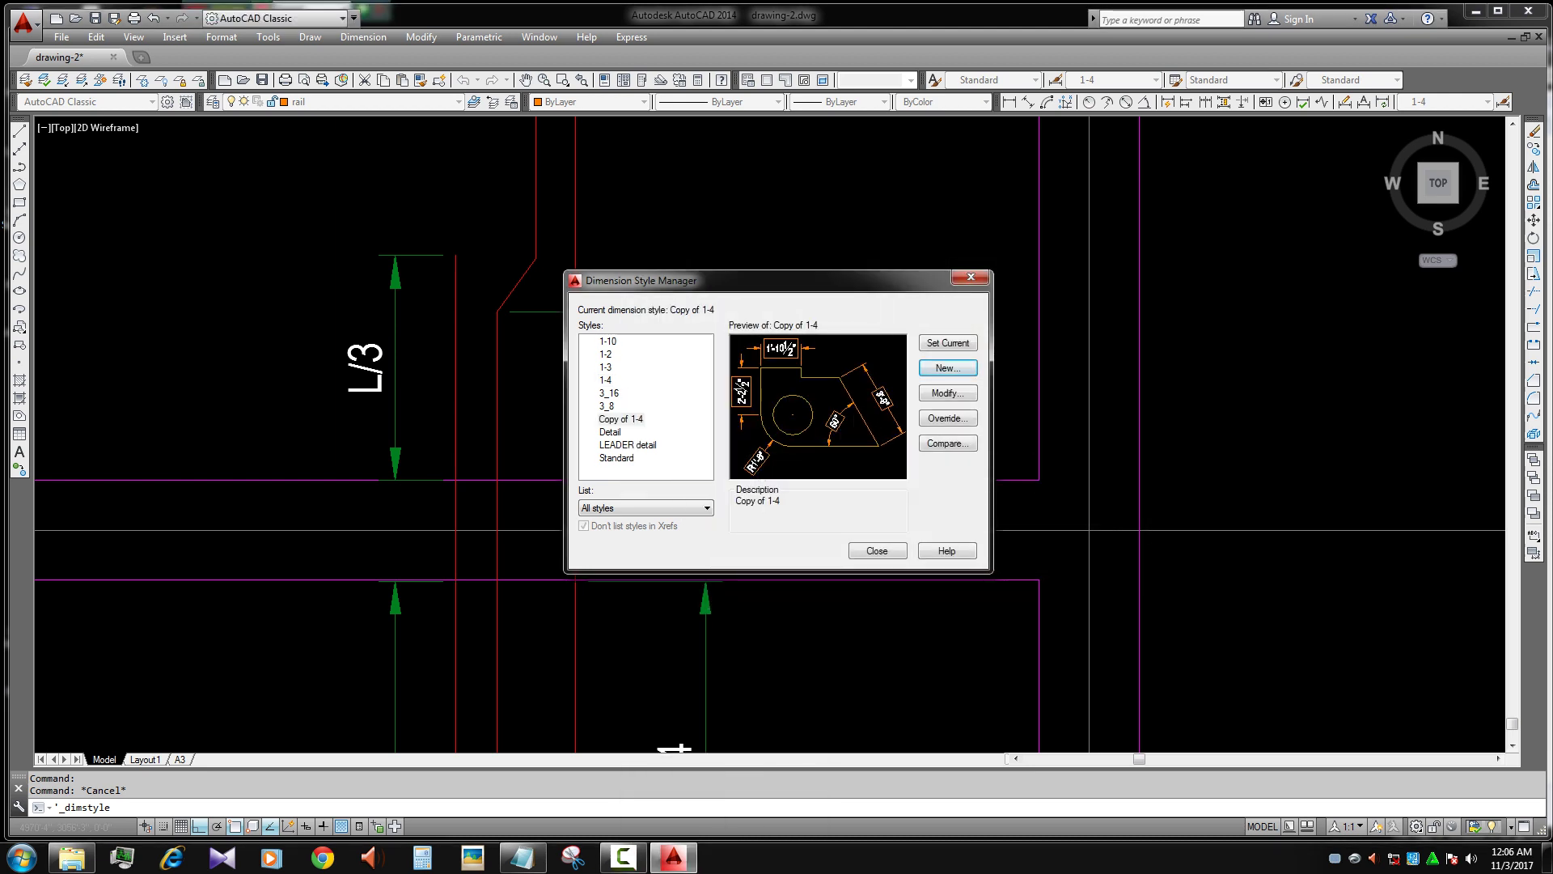
{"action": "left_click", "coordinate": [877, 550]}
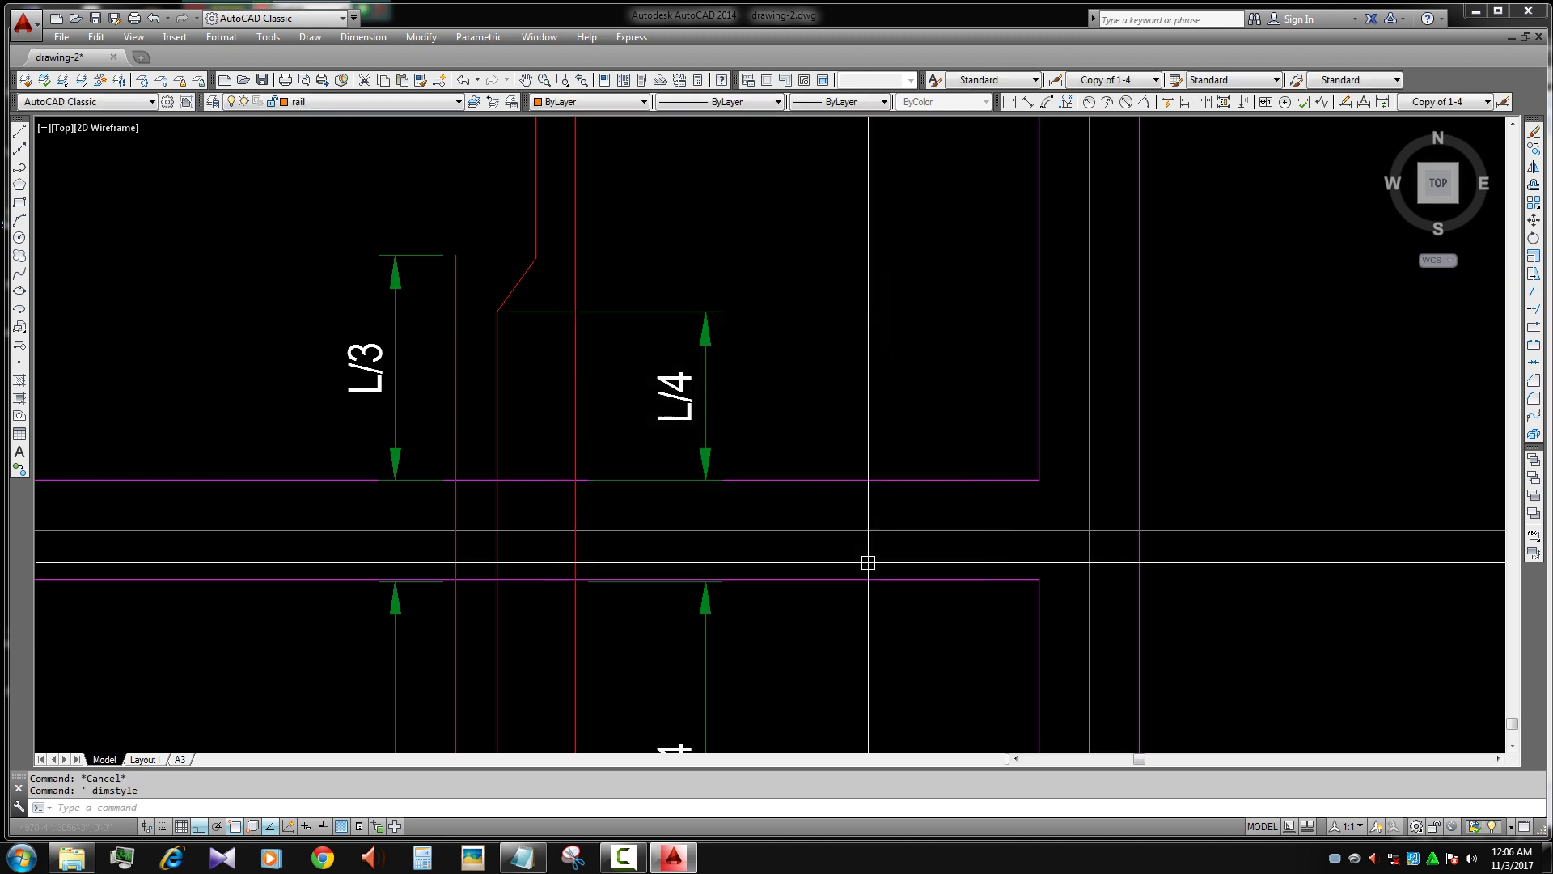
- Draw a 10'-6½" linear dimension across the left middle panel
{"action": "scroll", "coordinate": [653, 359], "scroll_direction": "down", "scroll_amount": 3}
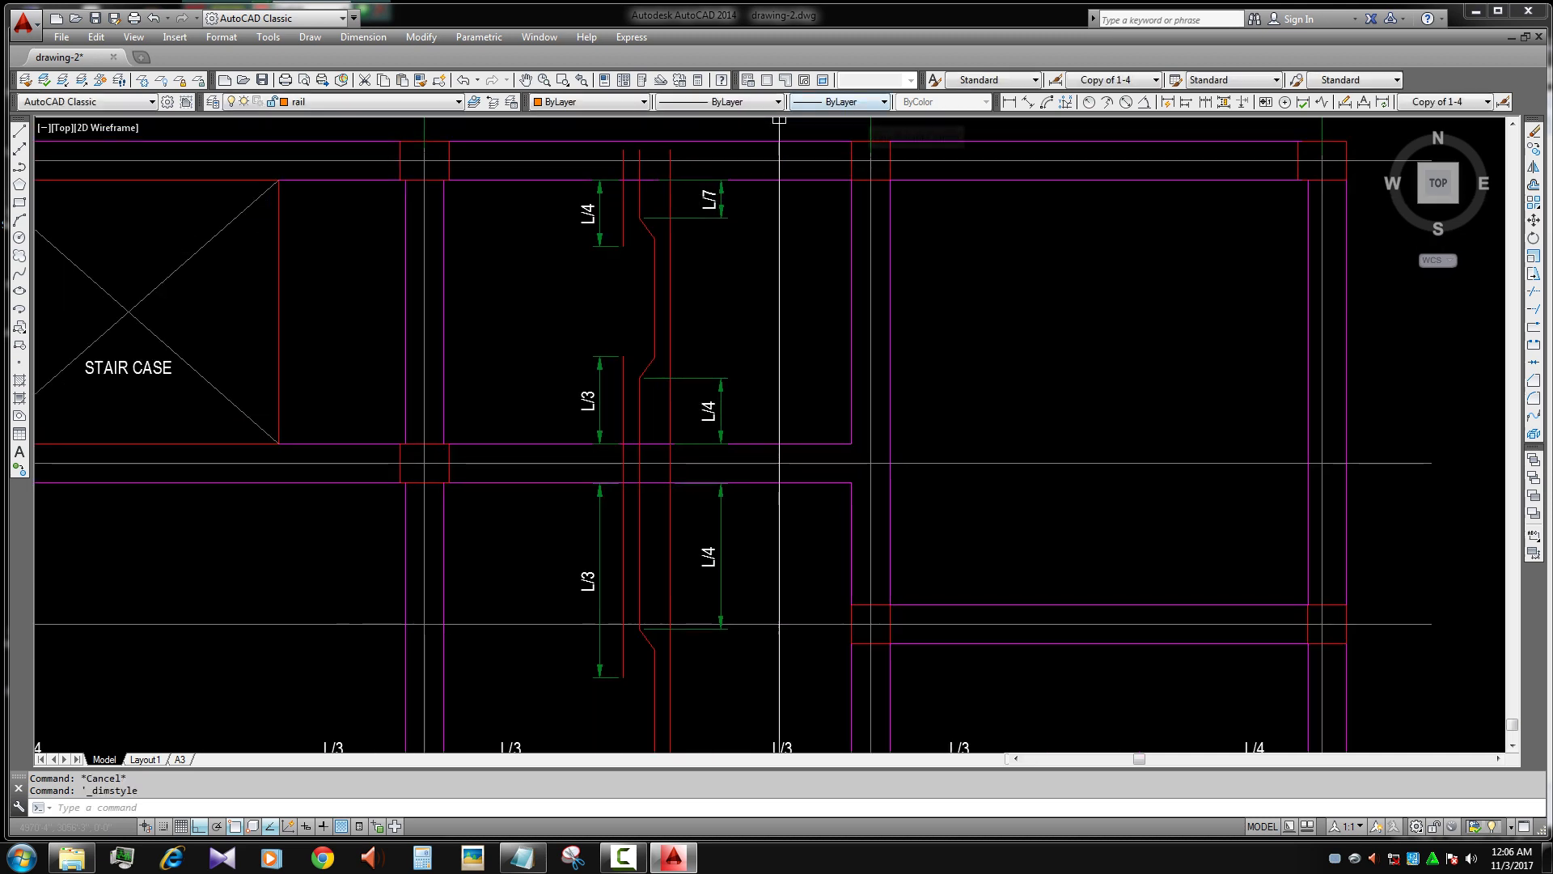
{"action": "left_click", "coordinate": [1009, 101]}
{"action": "left_click", "coordinate": [443, 356]}
{"action": "left_click", "coordinate": [851, 356]}
{"action": "left_click", "coordinate": [647, 300]}
{"action": "key", "text": "Escape"}
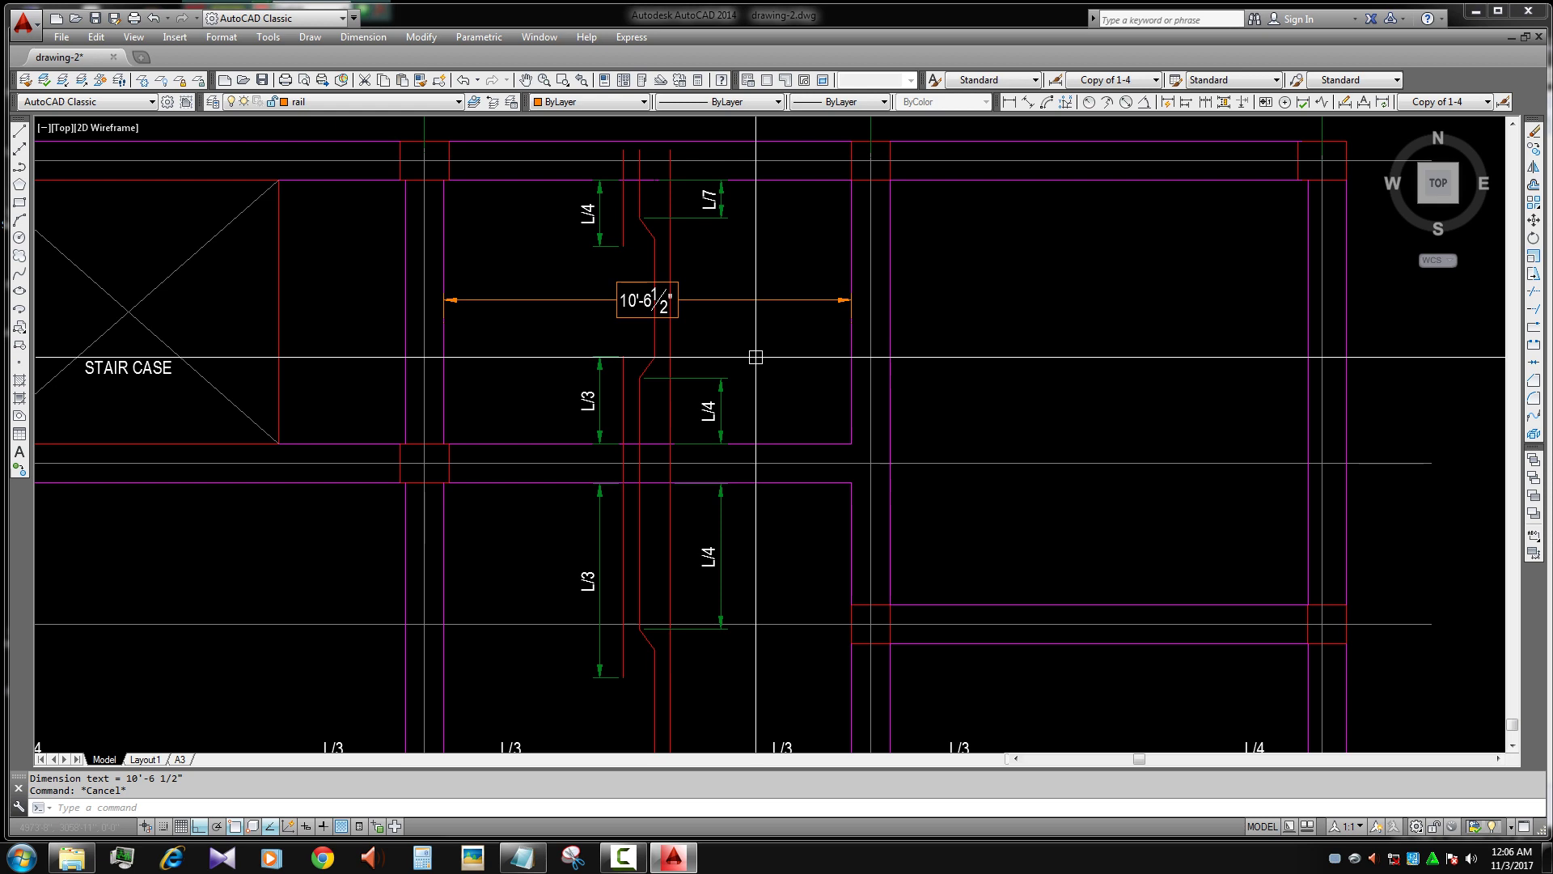
{"action": "scroll", "coordinate": [755, 357], "scroll_direction": "up", "scroll_amount": 3}
{"action": "scroll", "coordinate": [769, 381], "scroll_direction": "down", "scroll_amount": 3}
{"action": "scroll", "coordinate": [753, 405], "scroll_direction": "down", "scroll_amount": 2}
{"action": "key", "text": "Escape"}
{"action": "scroll", "coordinate": [753, 412], "scroll_direction": "up", "scroll_amount": 3}
- Match the L/7 dimension's properties onto the new dimension, then undo it
{"action": "type", "text": "M"}
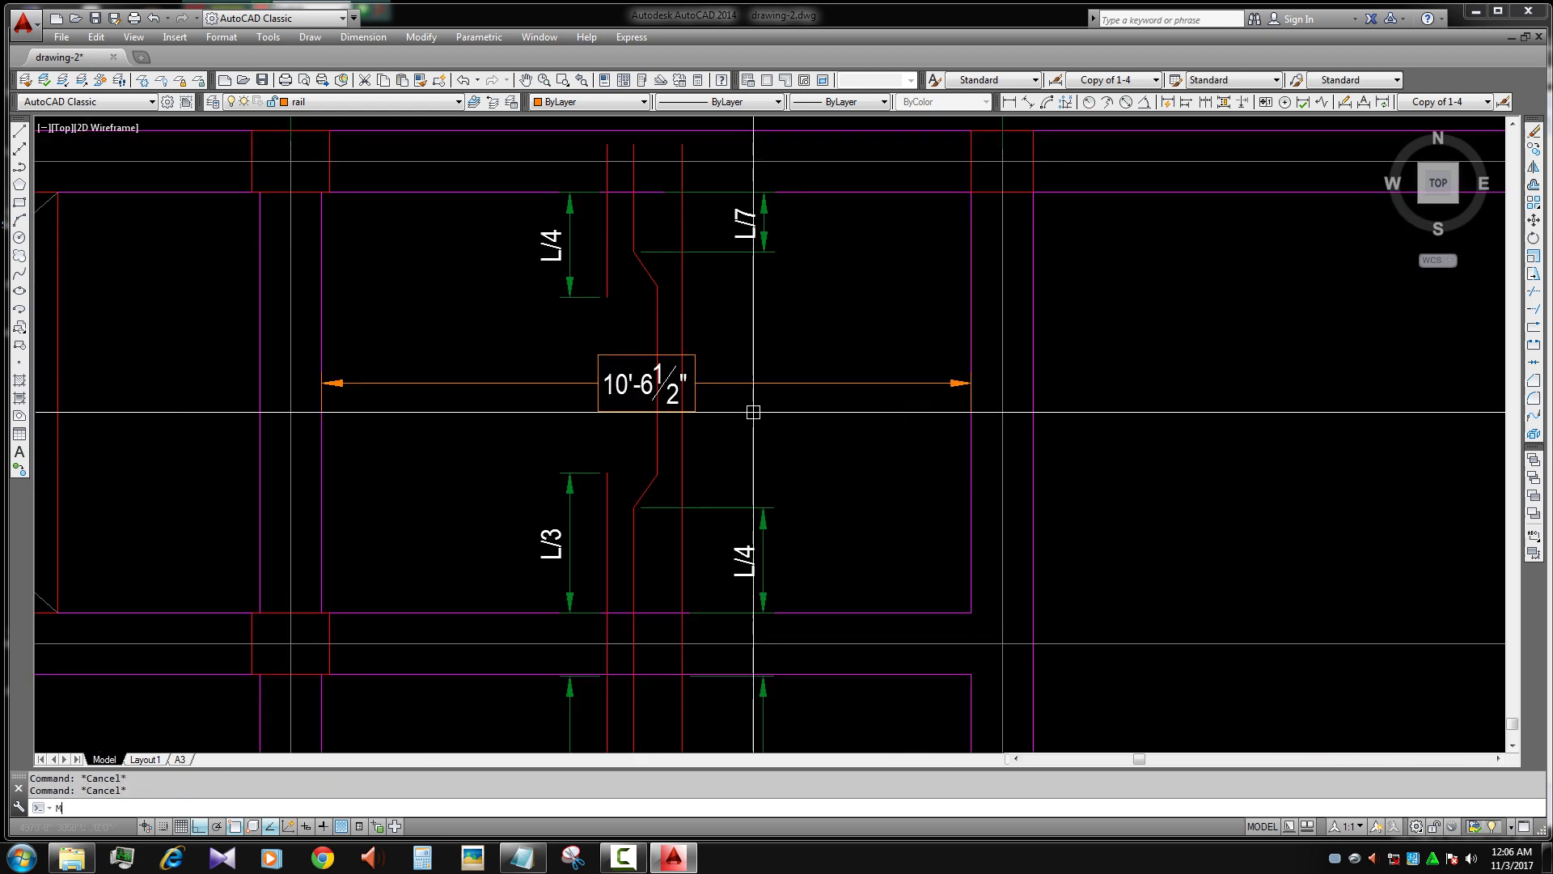
{"action": "type", "text": "A"}
{"action": "key", "text": "Return"}
{"action": "left_click", "coordinate": [763, 223]}
{"action": "left_click", "coordinate": [752, 405]}
{"action": "left_click", "coordinate": [772, 340]}
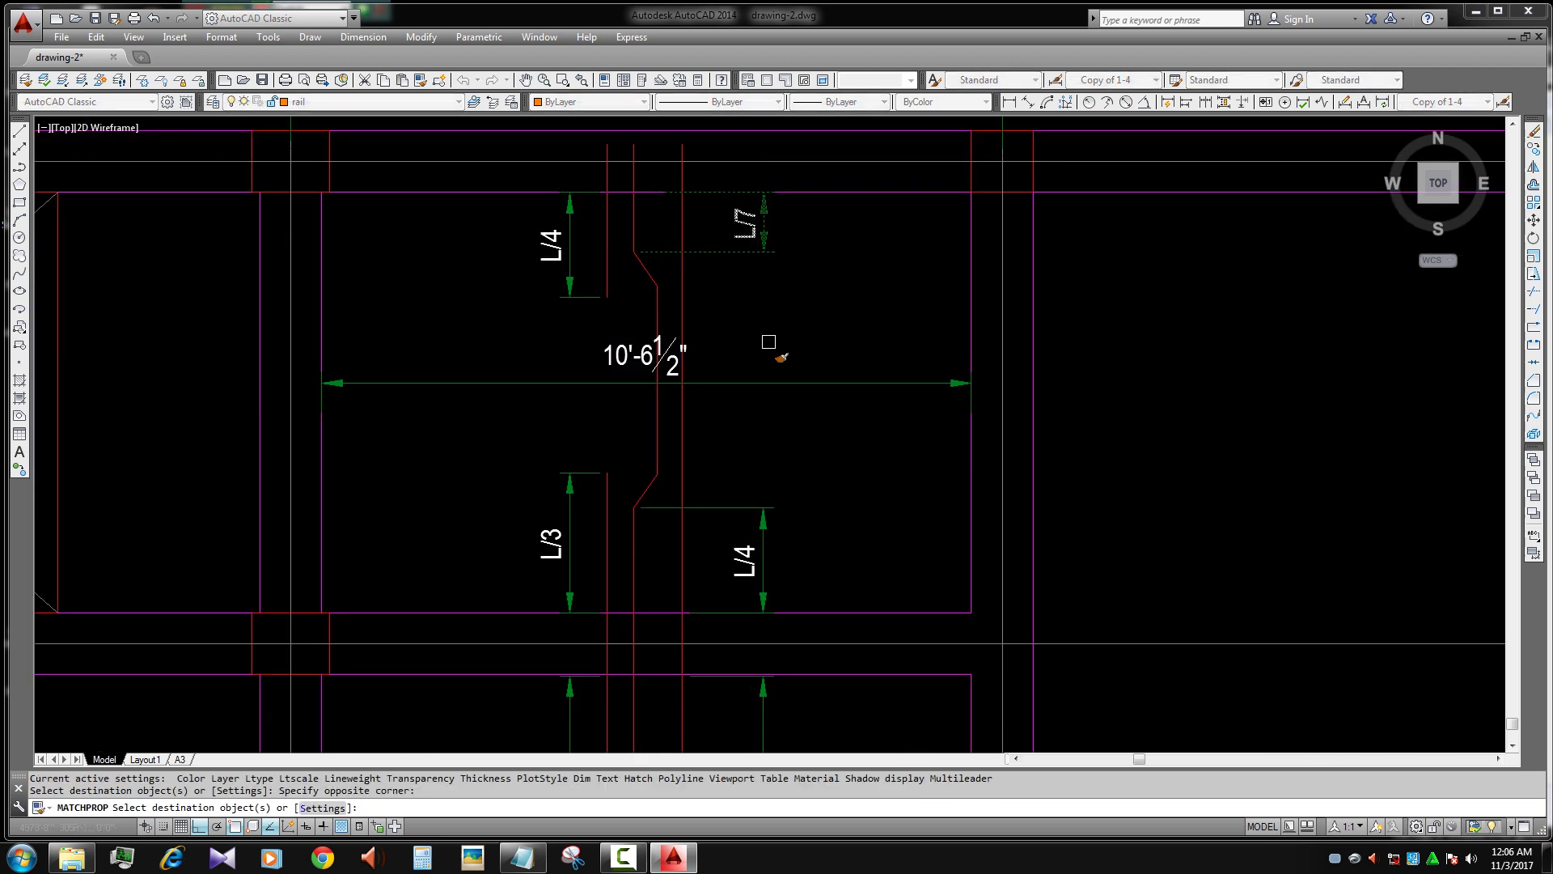
{"action": "key", "text": "ctrl+z"}
- Select the new dimension and check the layer list without changing its layer
{"action": "left_click", "coordinate": [763, 356]}
{"action": "left_click", "coordinate": [716, 396]}
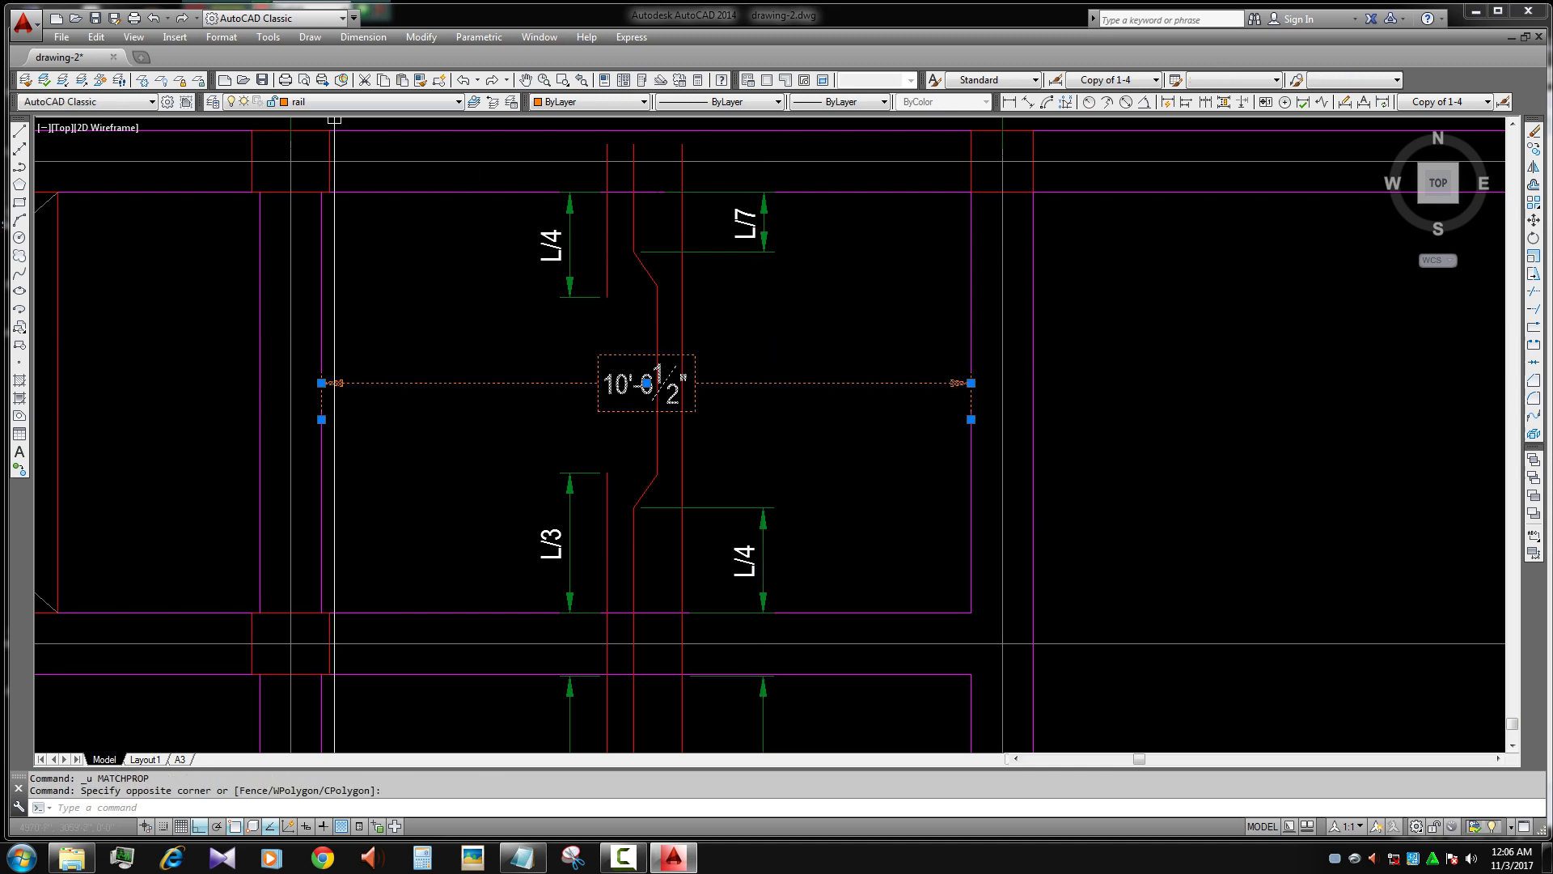
{"action": "left_click", "coordinate": [458, 101]}
{"action": "scroll", "coordinate": [344, 307], "scroll_direction": "up", "scroll_amount": 10}
{"action": "scroll", "coordinate": [344, 308], "scroll_direction": "up", "scroll_amount": 2}
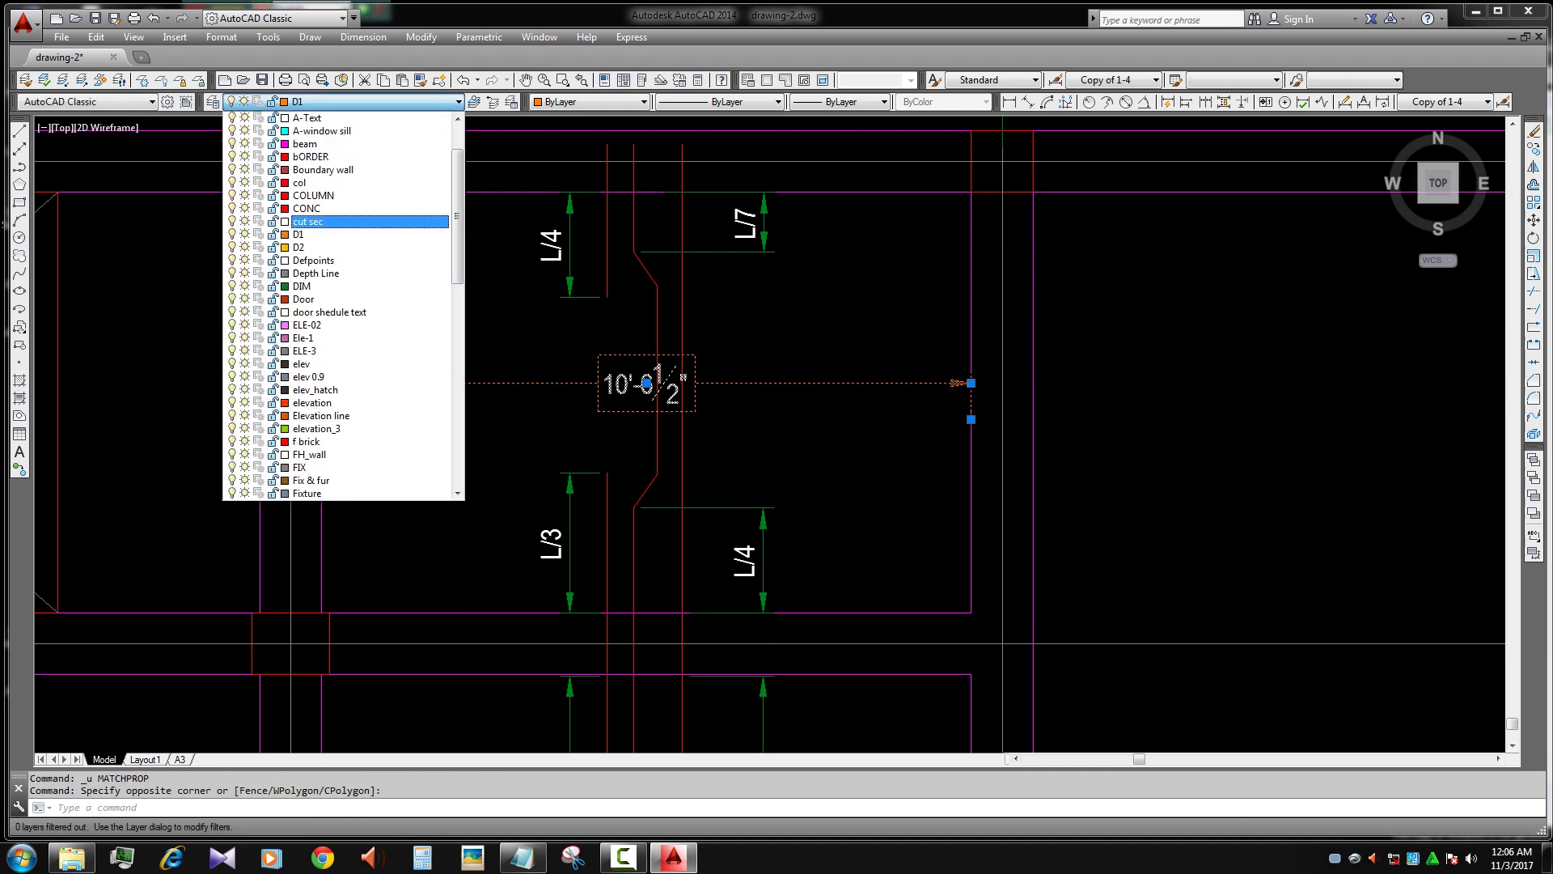
{"action": "key", "text": "Escape"}
{"action": "middle_click_drag", "start_coordinate": [732, 342], "coordinate": [707, 339]}
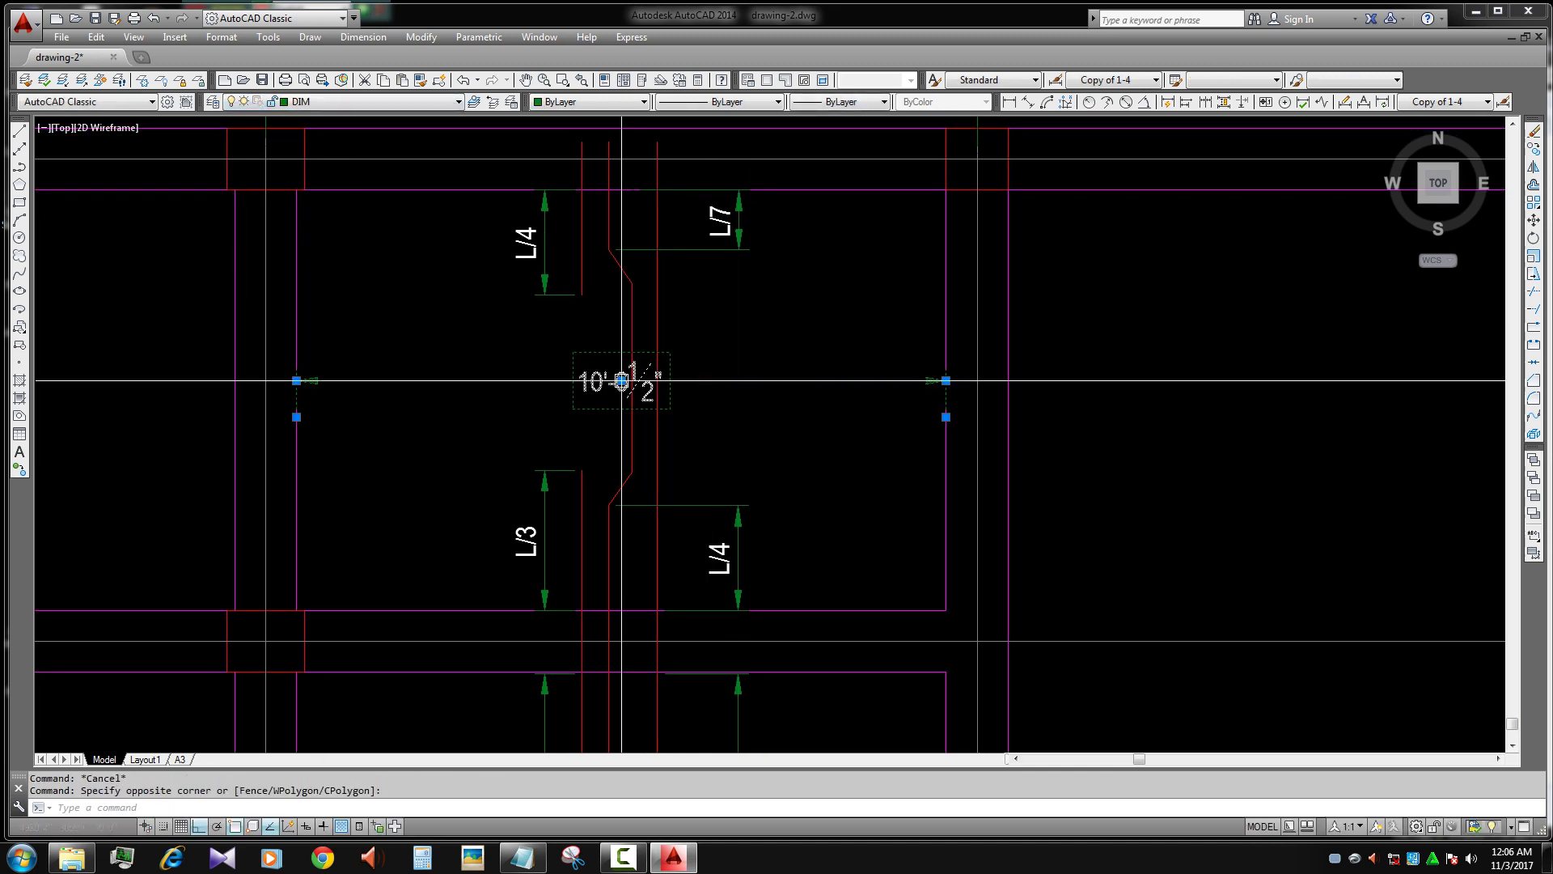
{"action": "scroll", "coordinate": [621, 380], "scroll_direction": "up", "scroll_amount": 2}
{"action": "scroll", "coordinate": [531, 423], "scroll_direction": "down", "scroll_amount": 4}
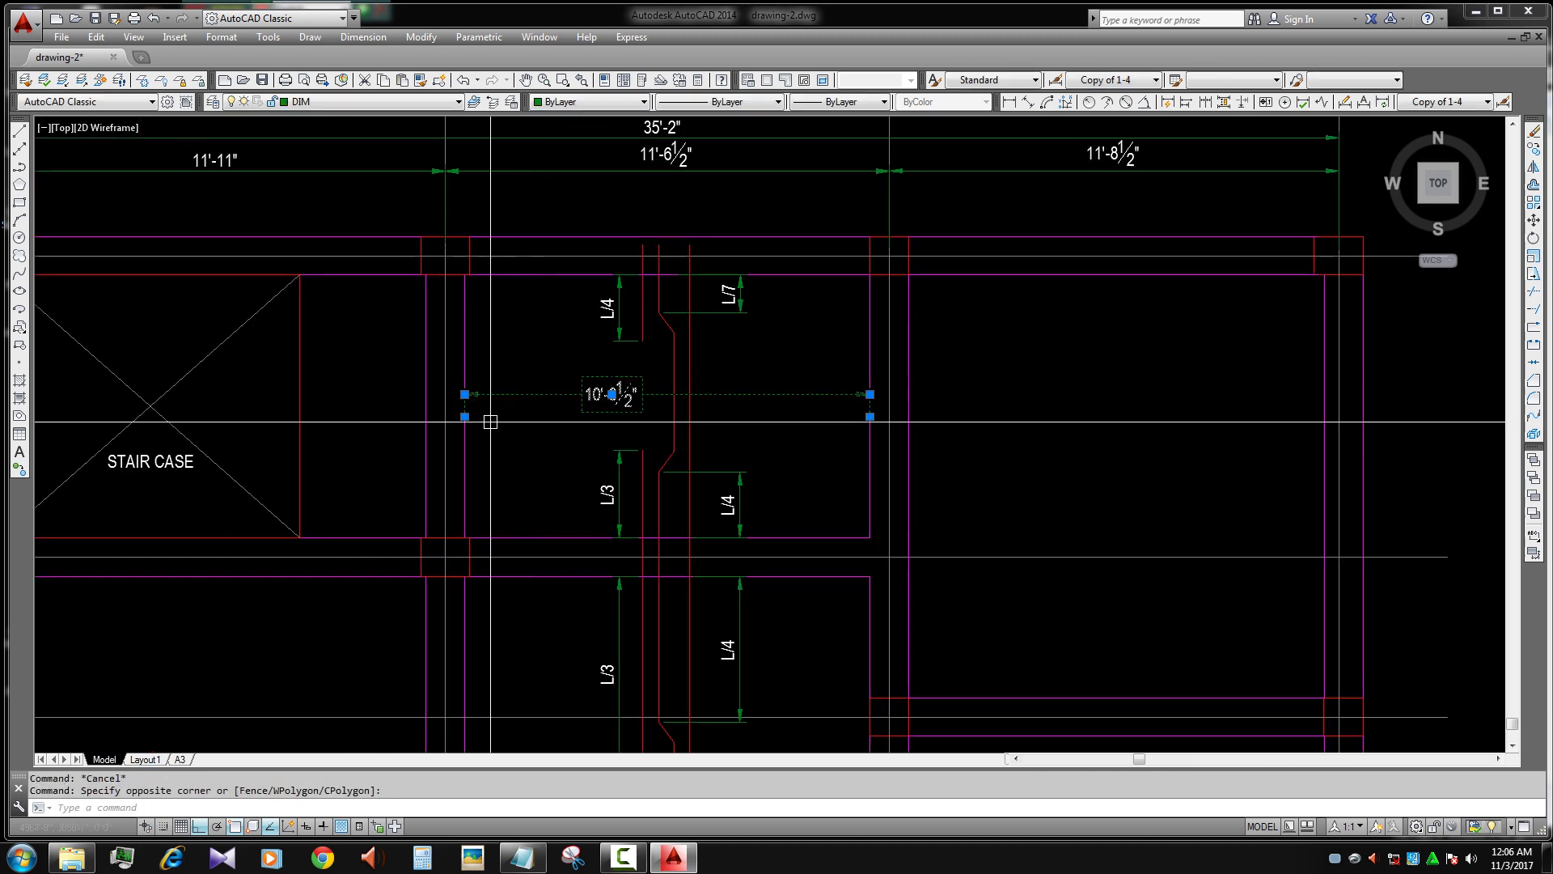
{"action": "key", "text": "Escape"}
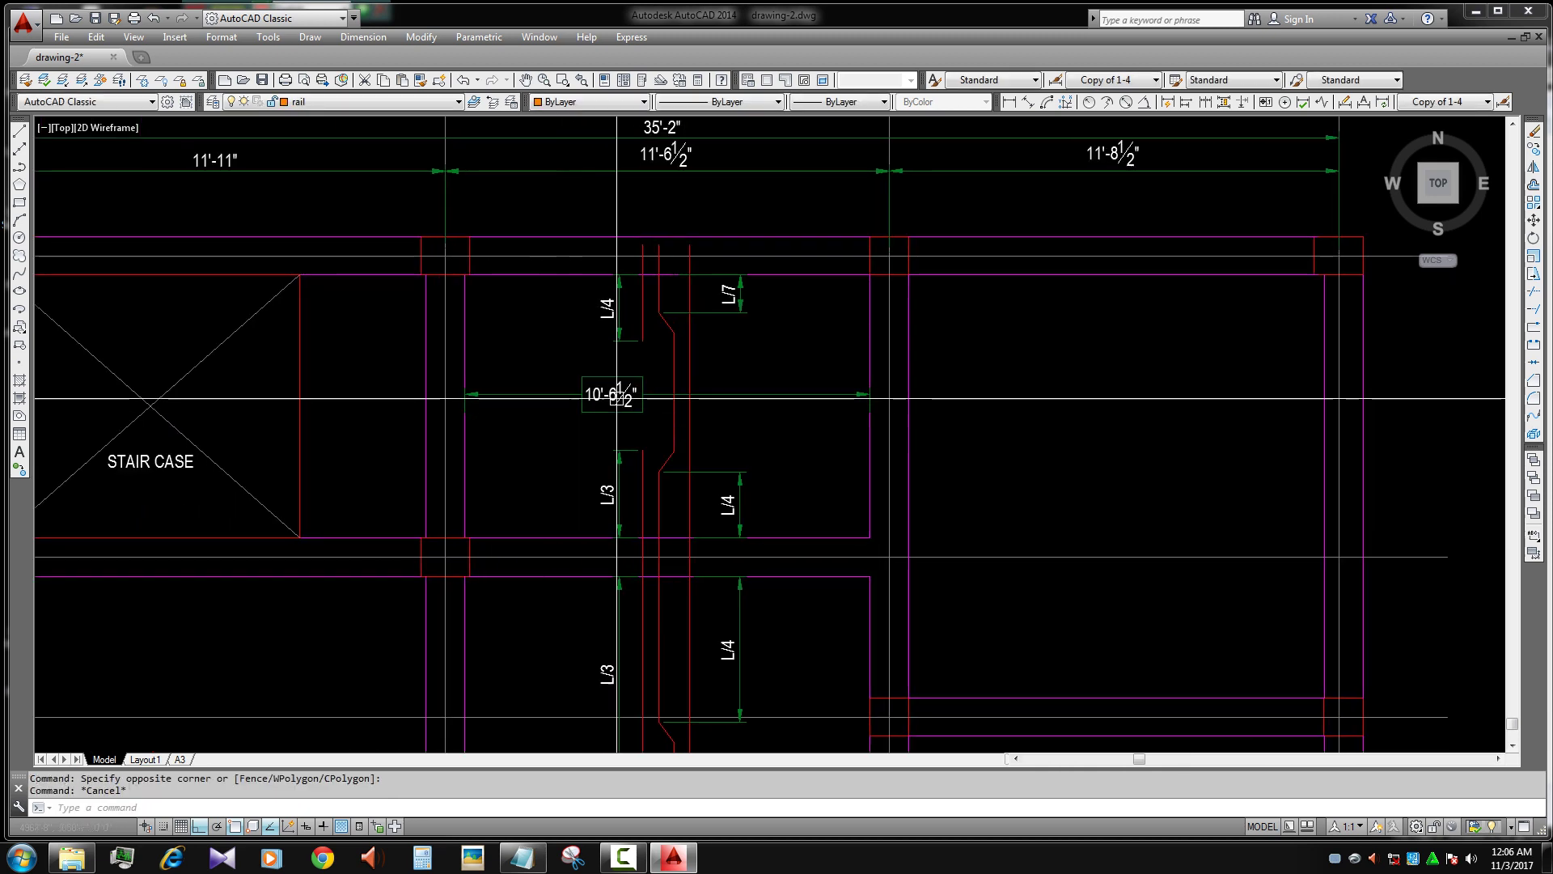
{"action": "scroll", "coordinate": [573, 420], "scroll_direction": "up", "scroll_amount": 3}
- Replace the 10'-6½" dimension text with A
{"action": "double_click", "coordinate": [600, 390]}
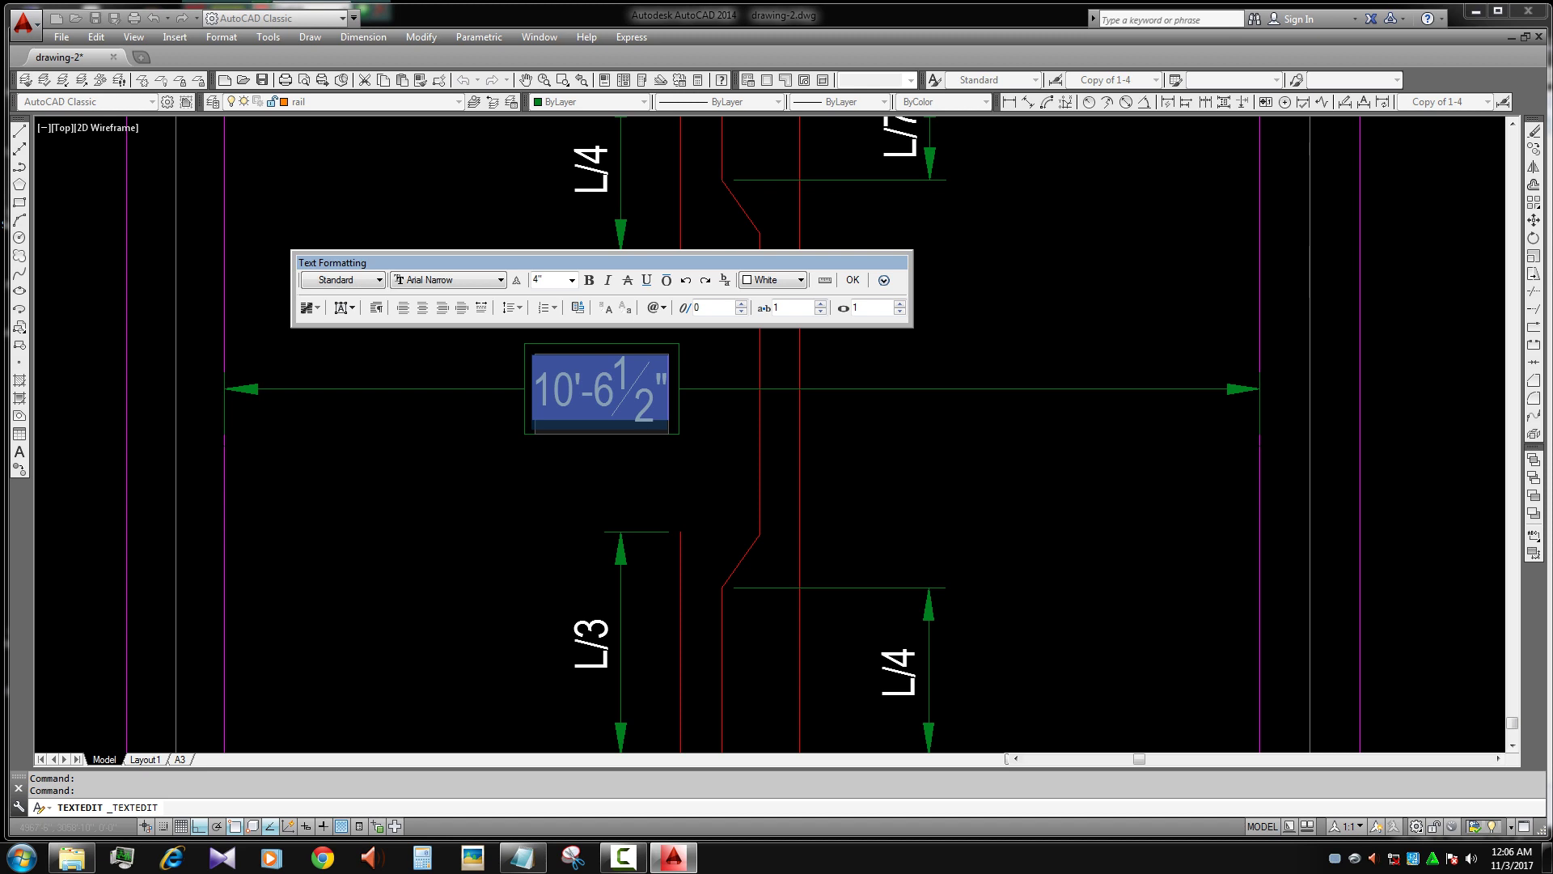
{"action": "type", "text": "A"}
{"action": "left_click", "coordinate": [715, 440]}
{"action": "scroll", "coordinate": [716, 440], "scroll_direction": "down", "scroll_amount": 4}
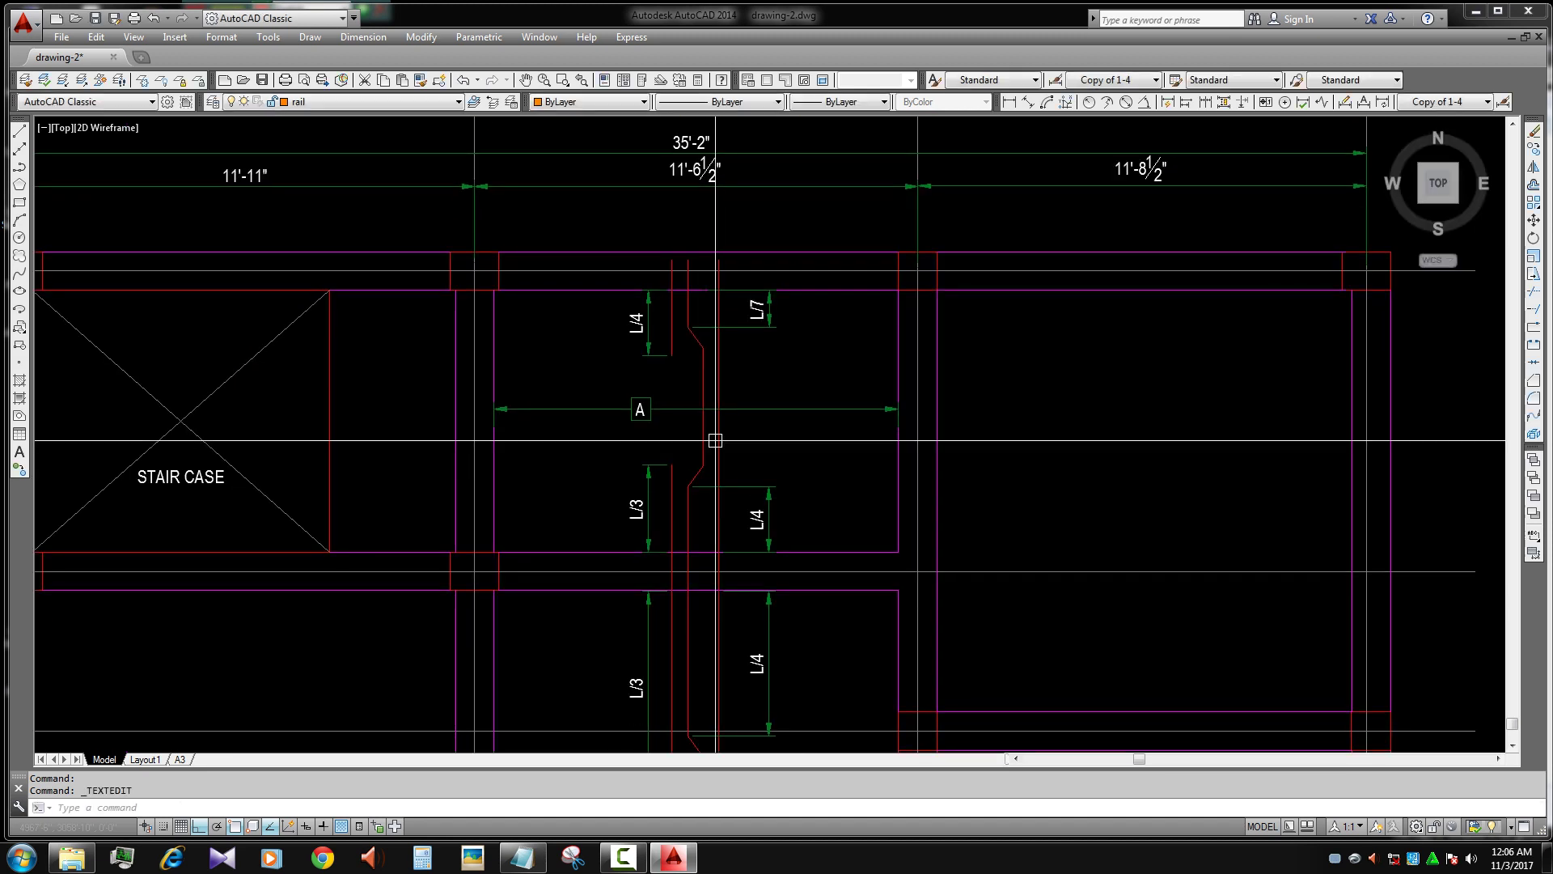
{"action": "scroll", "coordinate": [700, 419], "scroll_direction": "up", "scroll_amount": 4}
- Draw a small circle on the A section line at the cranked bar
{"action": "type", "text": "c"}
{"action": "key", "text": "Return"}
{"action": "scroll", "coordinate": [704, 388], "scroll_direction": "up", "scroll_amount": 1}
{"action": "left_click", "coordinate": [712, 356]}
{"action": "scroll", "coordinate": [700, 357], "scroll_direction": "up", "scroll_amount": 3}
{"action": "scroll", "coordinate": [674, 457], "scroll_direction": "down", "scroll_amount": 4}
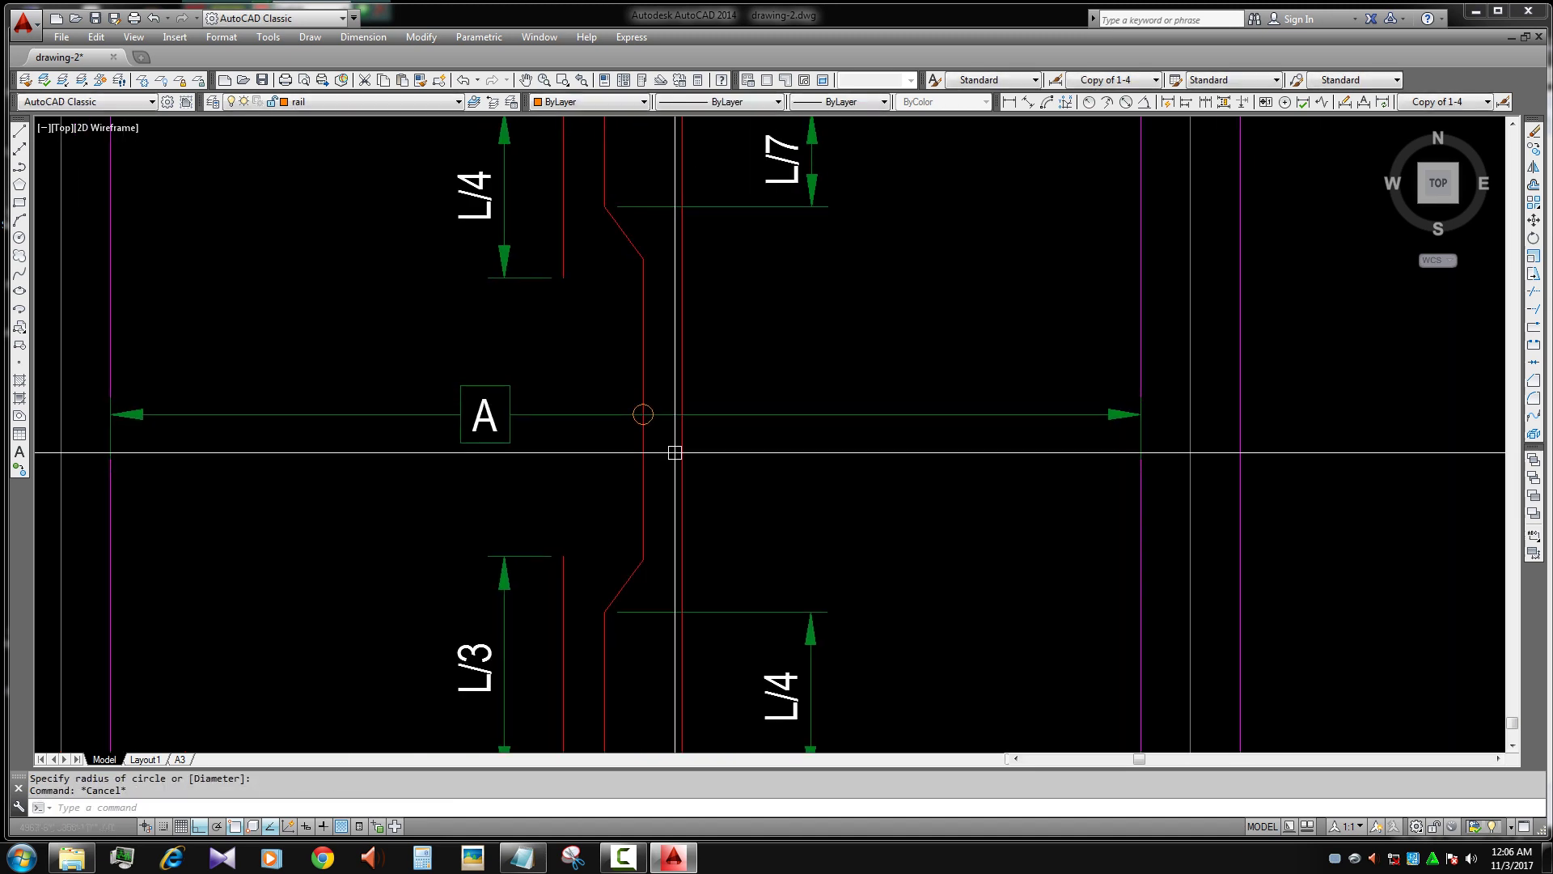
{"action": "scroll", "coordinate": [674, 441], "scroll_direction": "down", "scroll_amount": 1}
{"action": "left_click", "coordinate": [658, 420]}
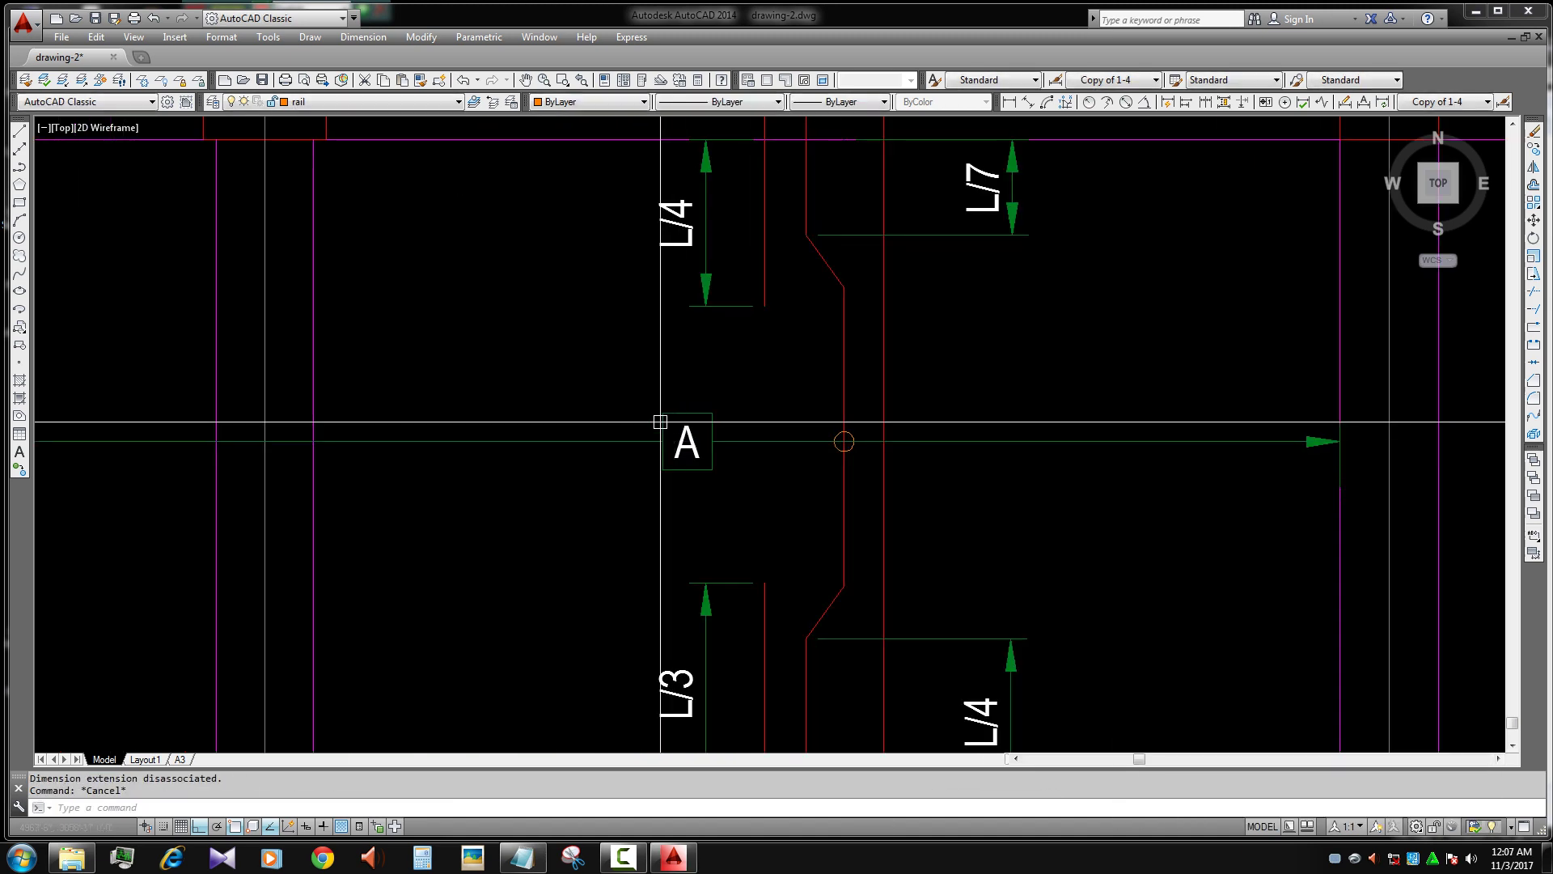
{"action": "scroll", "coordinate": [704, 391], "scroll_direction": "up", "scroll_amount": 3}
{"action": "key", "text": "Escape"}
{"action": "left_click", "coordinate": [796, 486]}
{"action": "scroll", "coordinate": [795, 493], "scroll_direction": "up", "scroll_amount": 4}
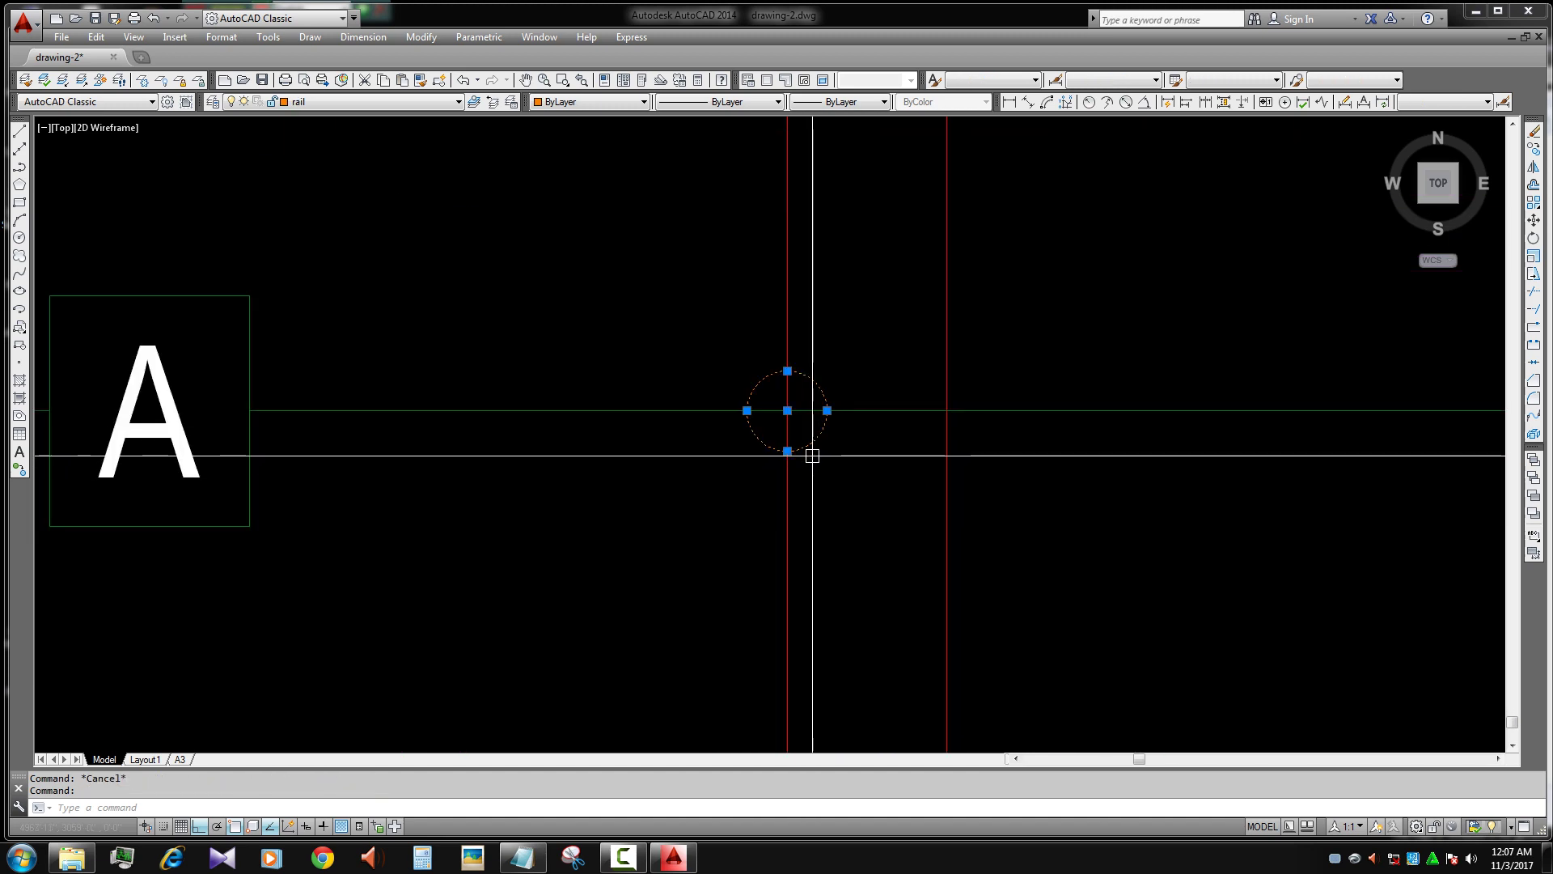
- Fill the small circle with ANSI31 hatching
{"action": "type", "text": "h"}
{"action": "key", "text": "Return"}
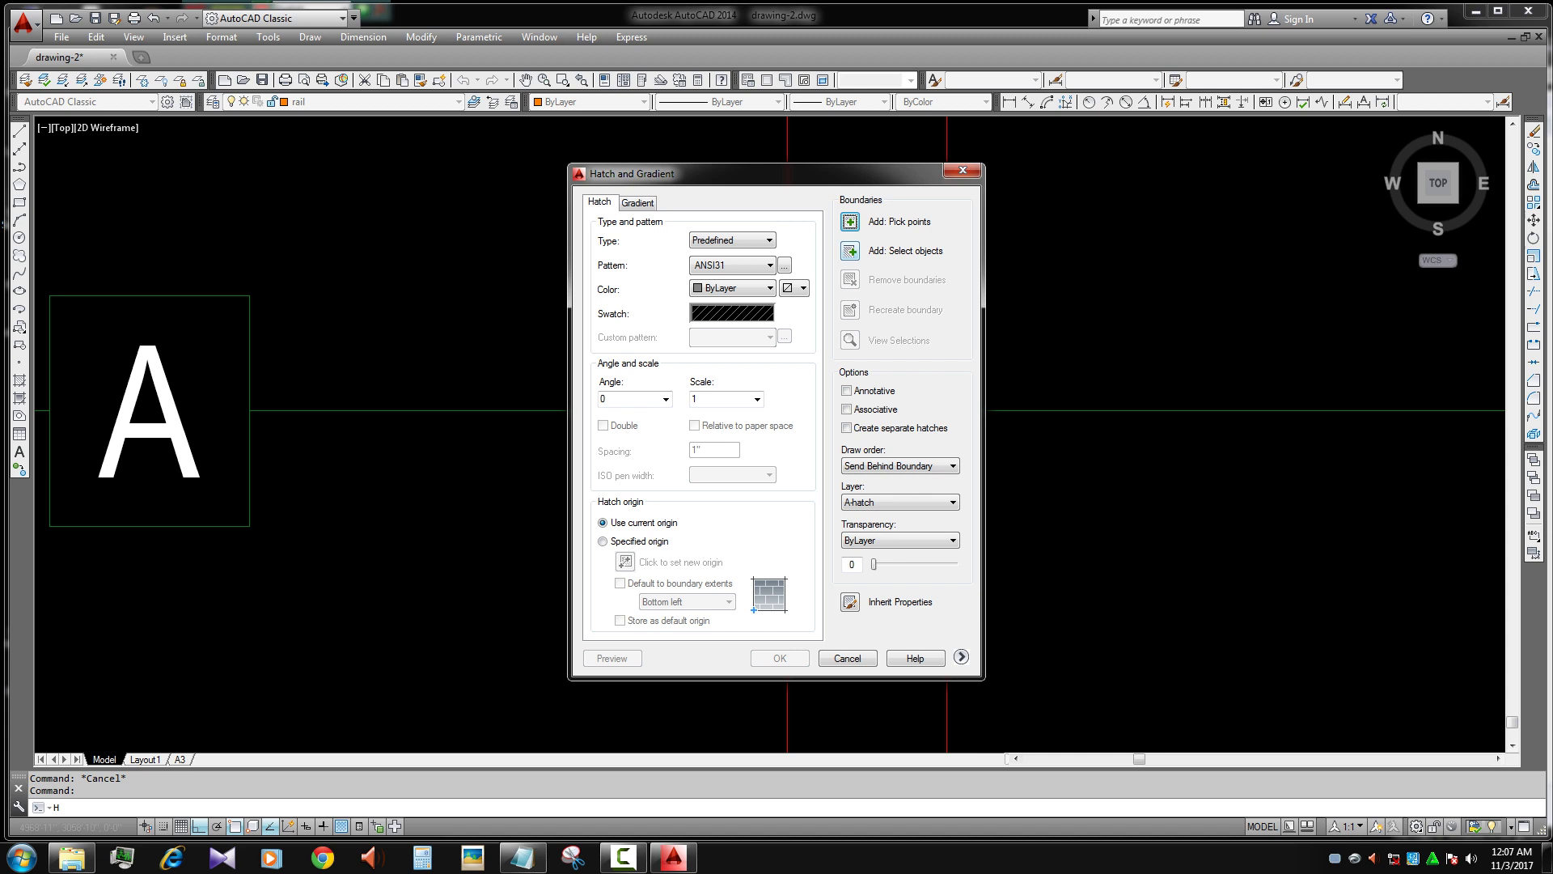
{"action": "left_click", "coordinate": [850, 250]}
{"action": "key", "text": "Return"}
{"action": "left_click", "coordinate": [784, 652]}
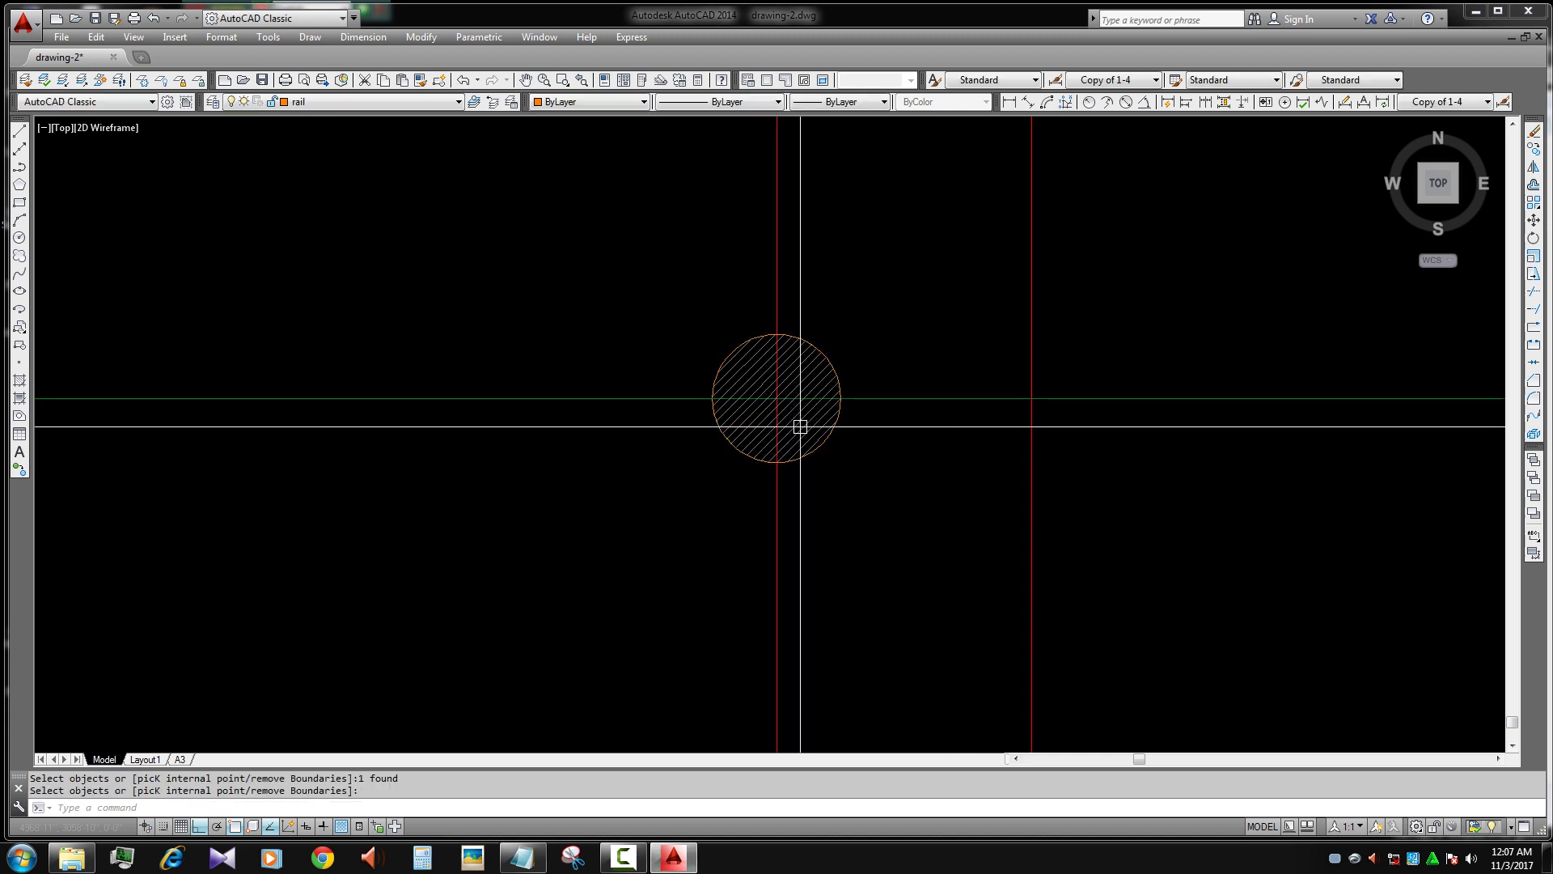
{"action": "left_click", "coordinate": [822, 353]}
{"action": "left_click", "coordinate": [1085, 300]}
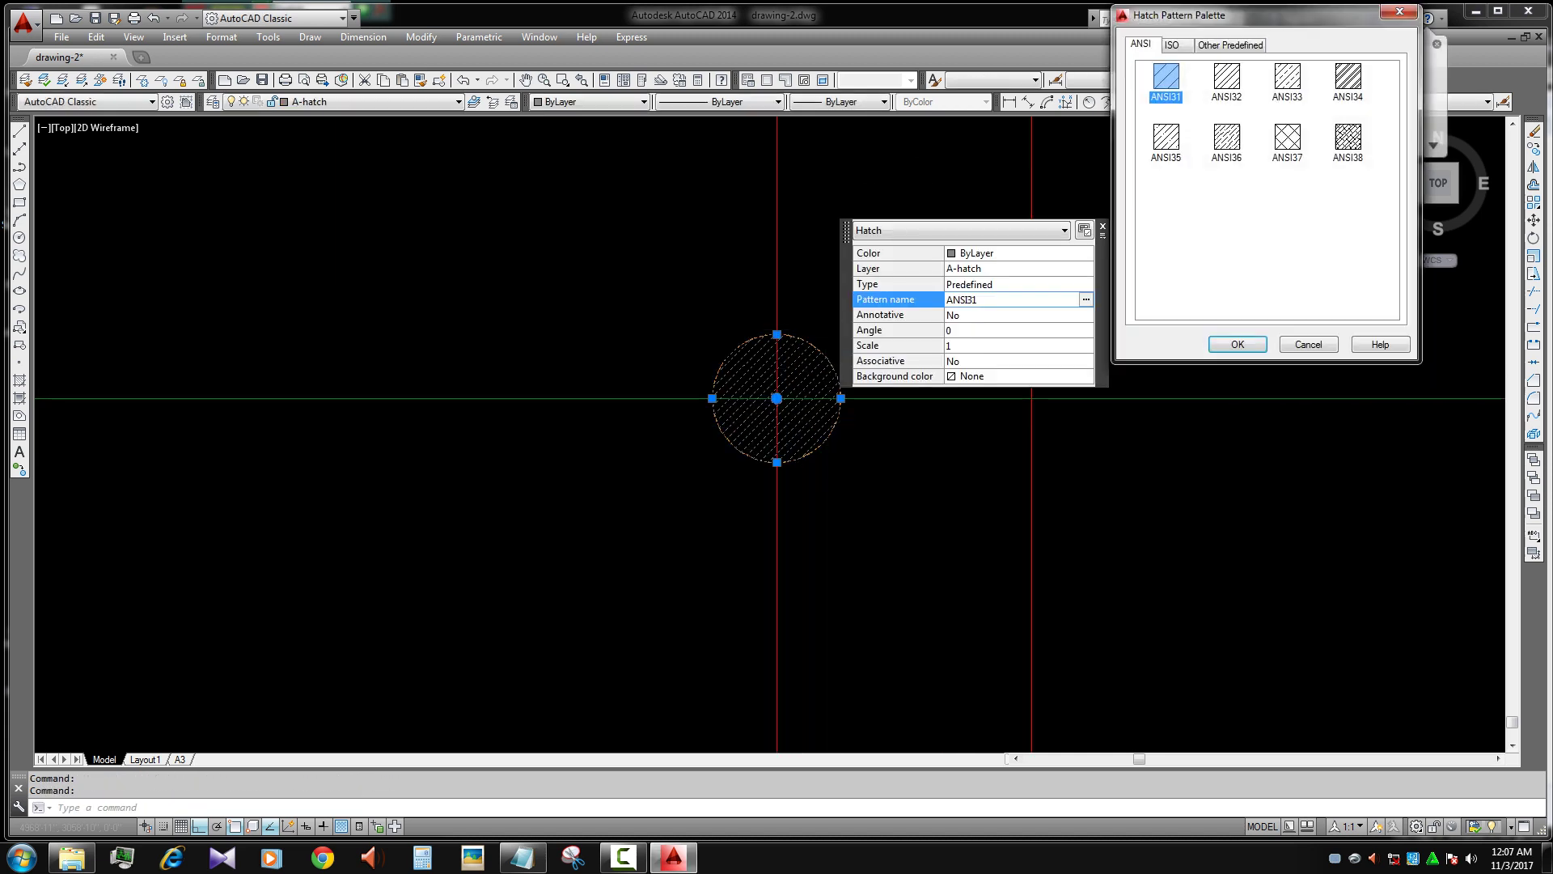
{"action": "key", "text": "ctrl+Tab"}
{"action": "key", "text": "ctrl+Tab"}
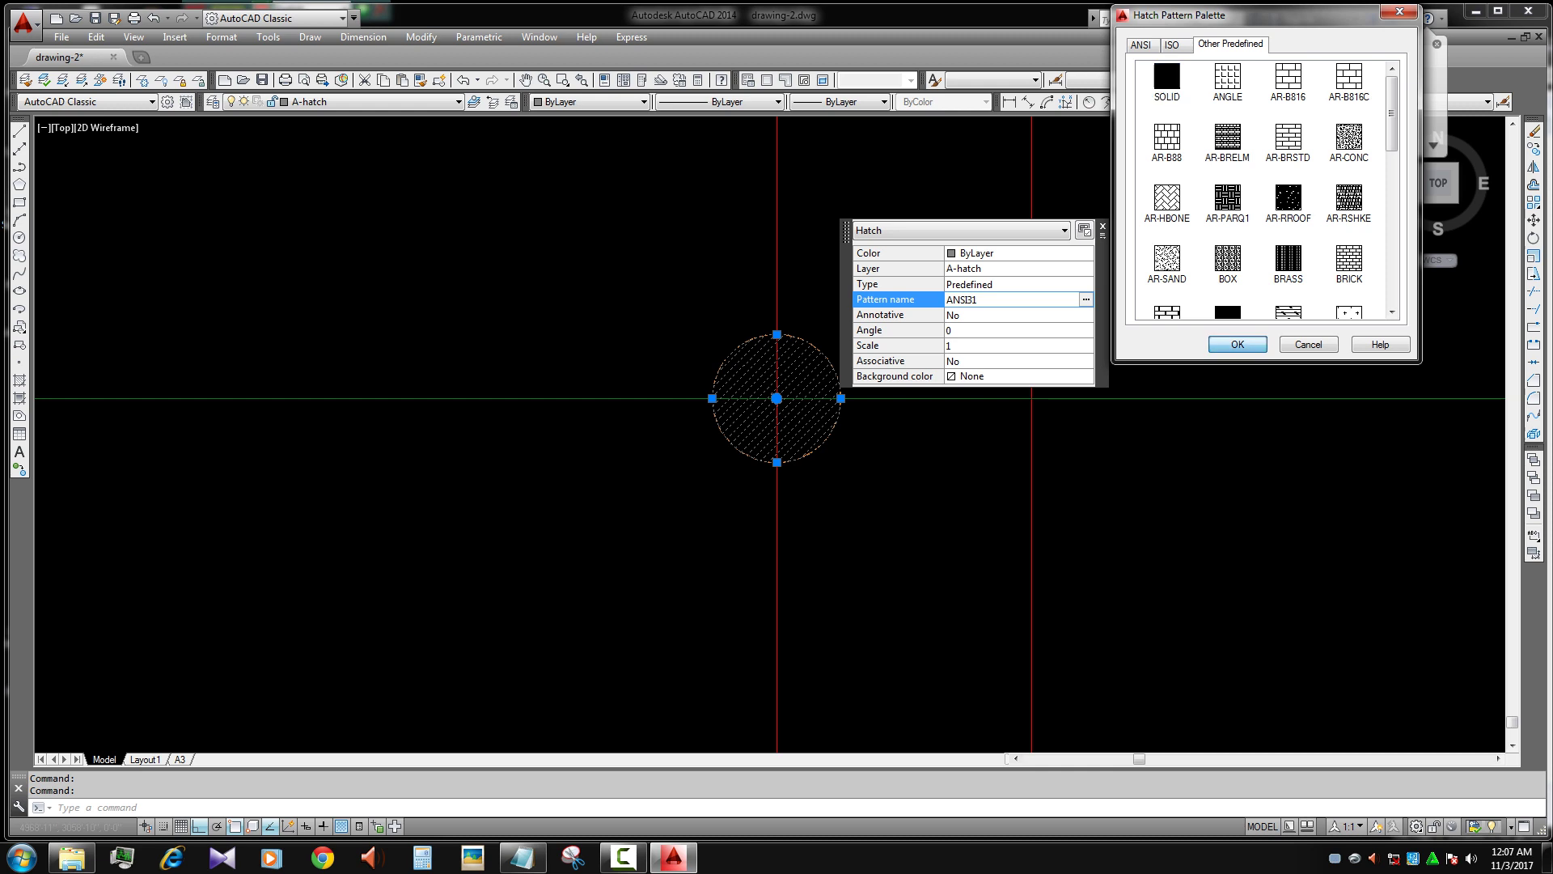
{"action": "key", "text": "Escape"}
{"action": "key", "text": "Escape"}
{"action": "scroll", "coordinate": [776, 397], "scroll_direction": "down", "scroll_amount": 2}
{"action": "left_click_drag", "start_coordinate": [737, 380], "coordinate": [844, 490]}
- Set the hatched bar dot's colour to Green in Color Control
{"action": "scroll", "coordinate": [628, 264], "scroll_direction": "down", "scroll_amount": 5}
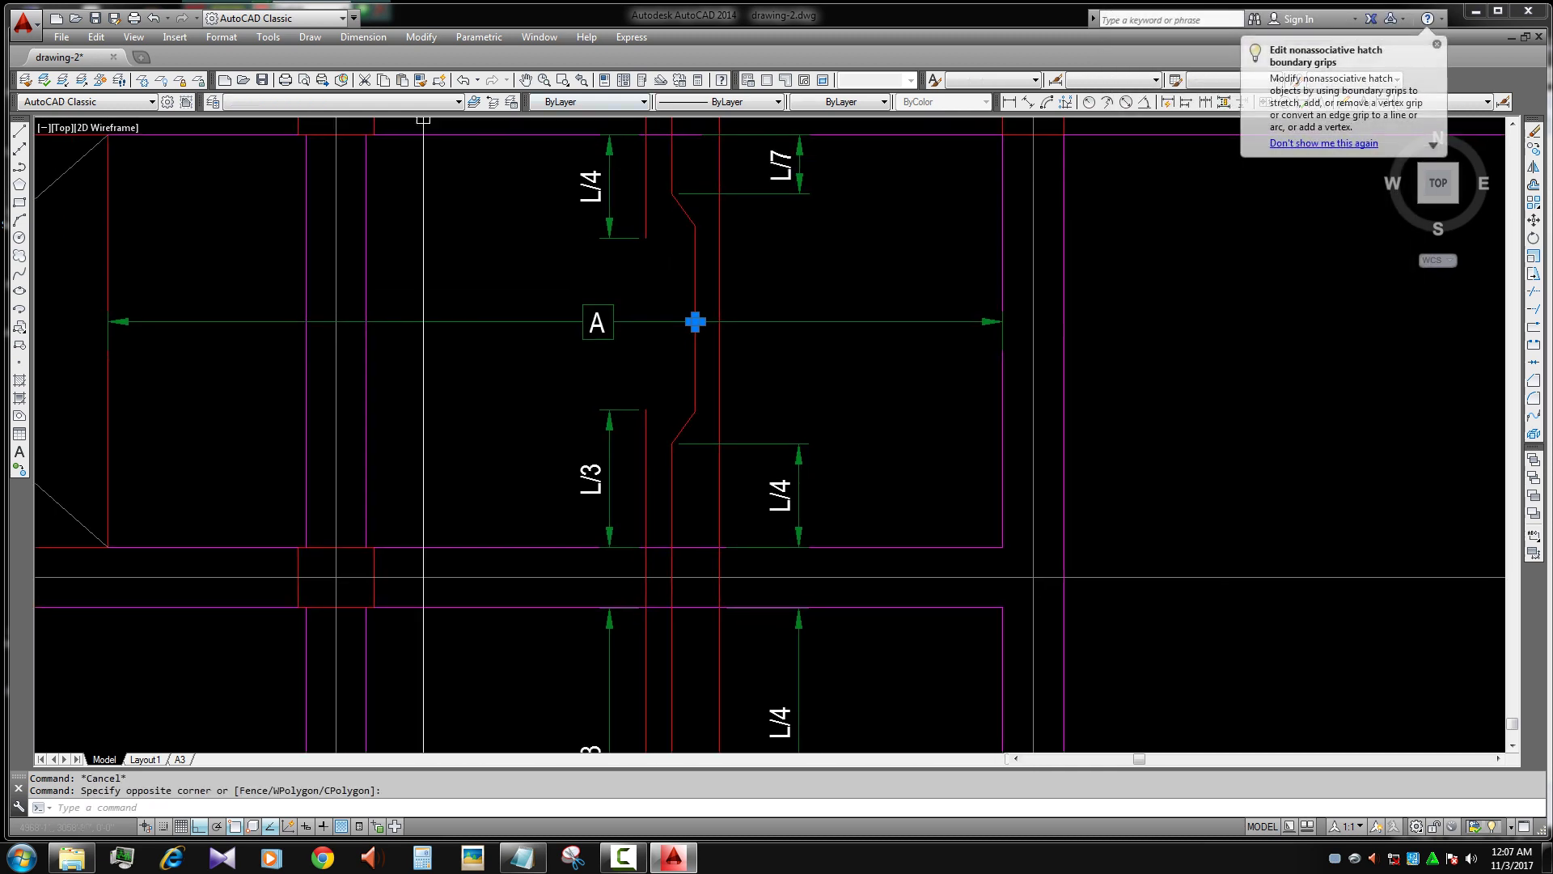
{"action": "left_click", "coordinate": [429, 102]}
{"action": "left_click", "coordinate": [589, 102]}
{"action": "left_click", "coordinate": [566, 170]}
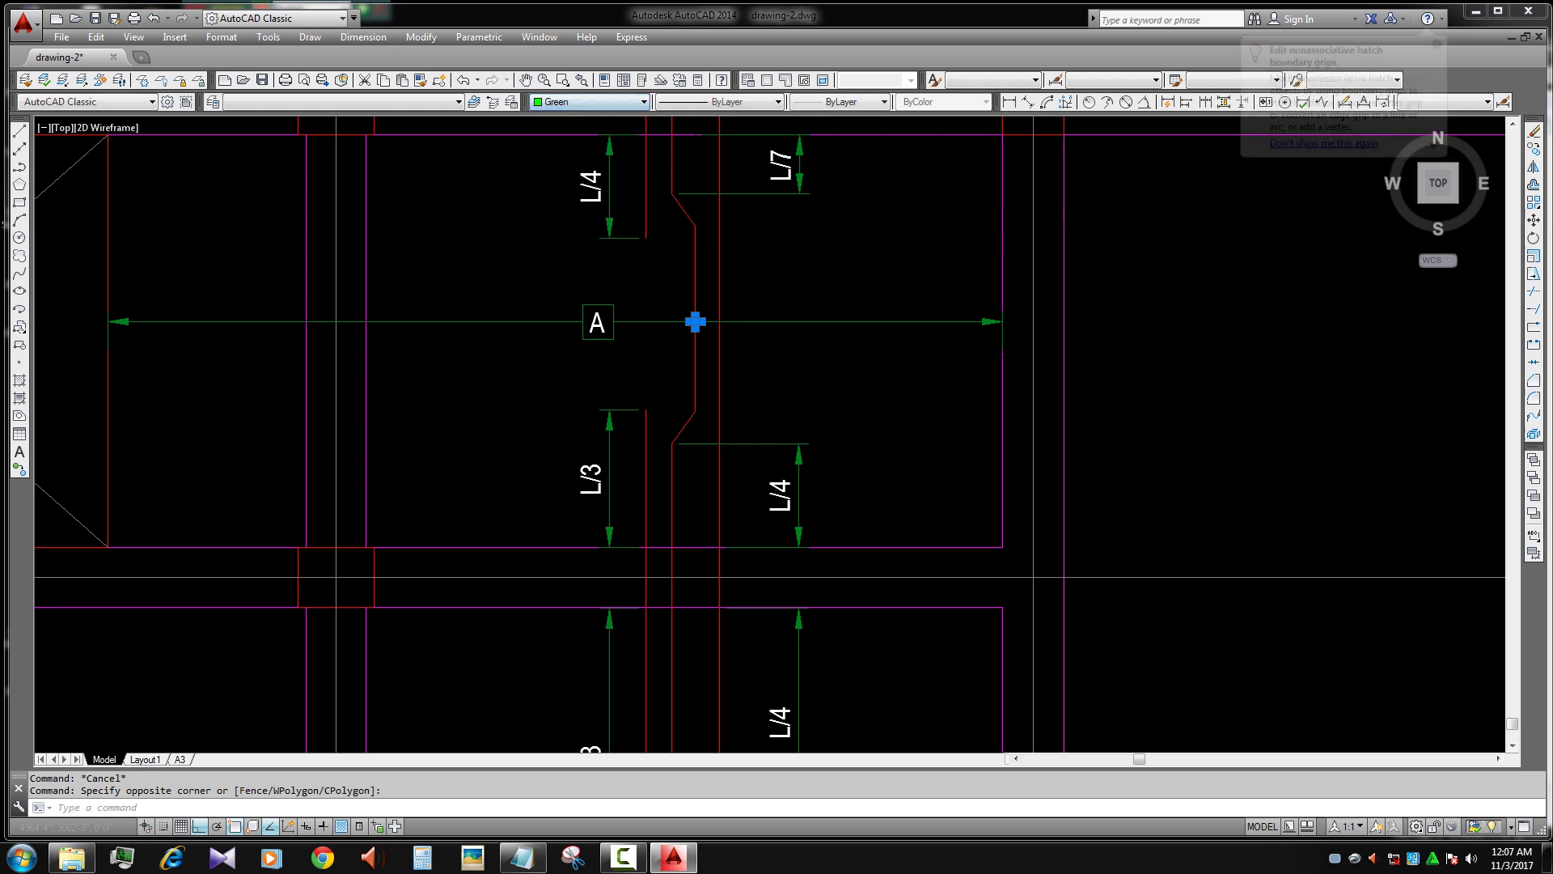
{"action": "scroll", "coordinate": [742, 342], "scroll_direction": "up", "scroll_amount": 4}
- Copy the green hatched dot to place a second dot just to its right
{"action": "key", "text": "Return"}
{"action": "left_click", "coordinate": [703, 298]}
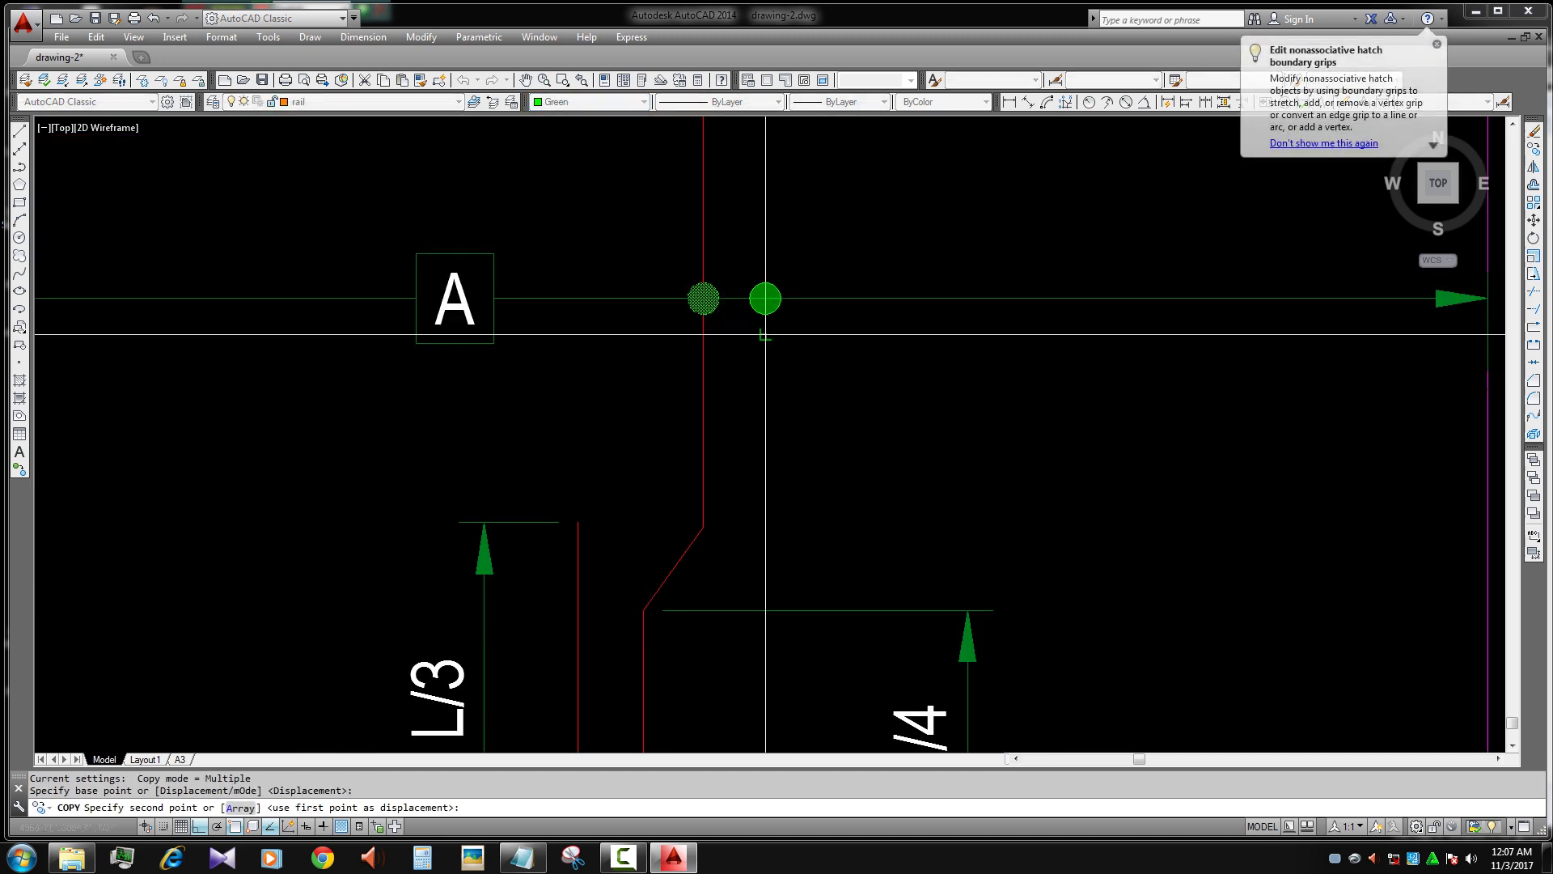
{"action": "left_click", "coordinate": [763, 299]}
{"action": "key", "text": "Escape"}
{"action": "scroll", "coordinate": [913, 397], "scroll_direction": "down", "scroll_amount": 4}
{"action": "key", "text": "Escape"}
{"action": "scroll", "coordinate": [838, 429], "scroll_direction": "down", "scroll_amount": 3}
{"action": "scroll", "coordinate": [635, 351], "scroll_direction": "up", "scroll_amount": 2}
- Window-select the A section marker and dimension, and copy them down to the lower panel
{"action": "left_click", "coordinate": [572, 305]}
{"action": "left_click", "coordinate": [763, 364]}
{"action": "type", "text": "co"}
{"action": "key", "text": "Return"}
{"action": "left_click", "coordinate": [755, 357]}
{"action": "scroll", "coordinate": [797, 460], "scroll_direction": "down", "scroll_amount": 3}
{"action": "scroll", "coordinate": [764, 563], "scroll_direction": "up", "scroll_amount": 3}
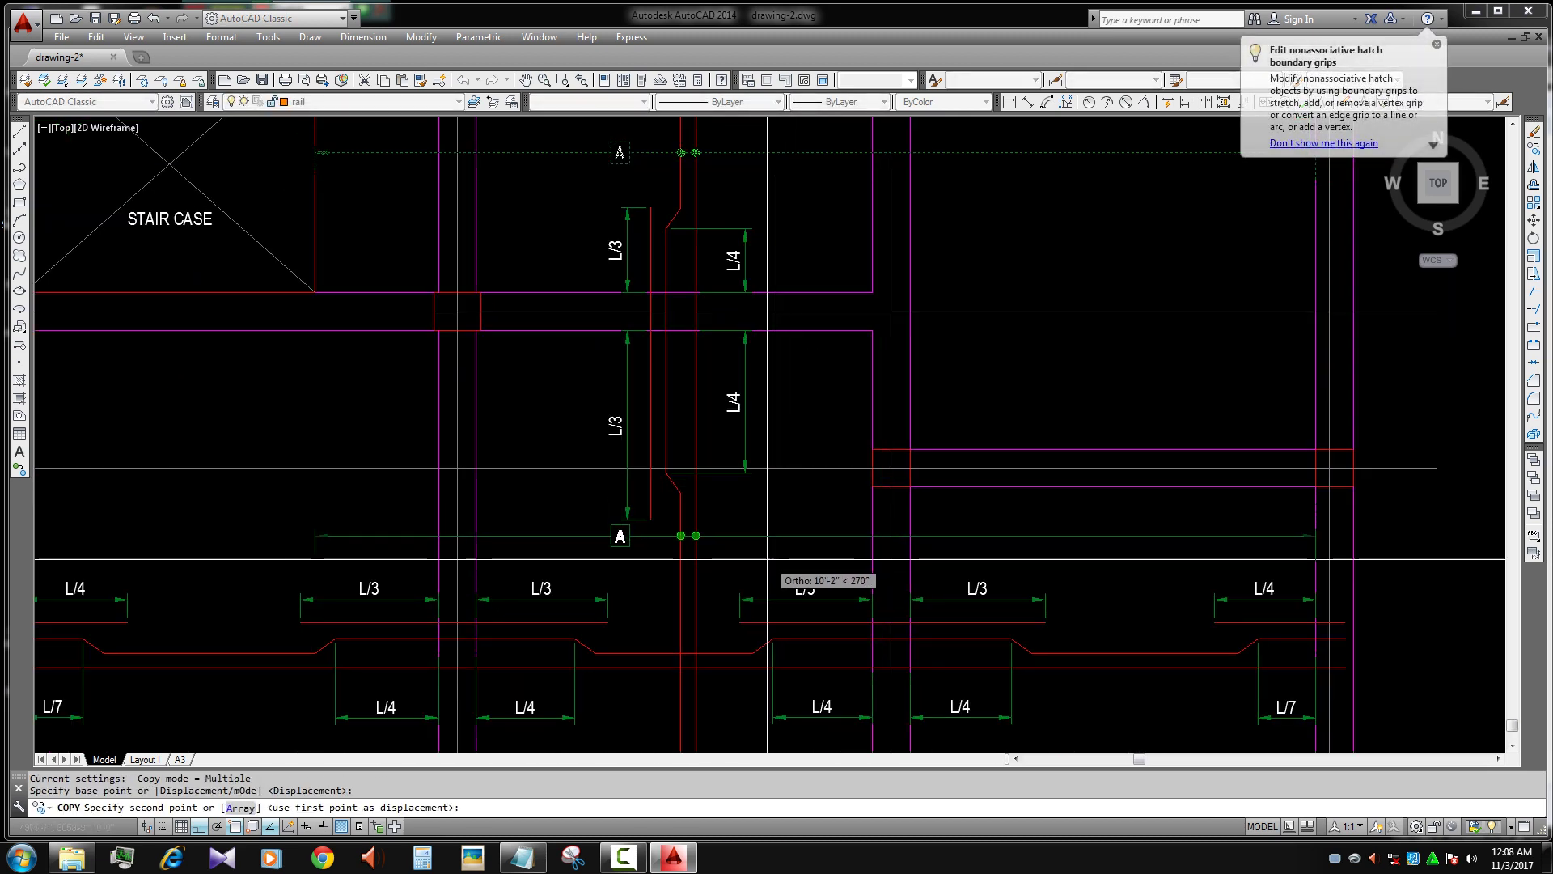
{"action": "left_click", "coordinate": [764, 564]}
{"action": "key", "text": "Escape"}
- Cancel stray selections and grip stretches, then reselect the A marker and its bar dots
{"action": "scroll", "coordinate": [677, 538], "scroll_direction": "up", "scroll_amount": 2}
{"action": "left_click", "coordinate": [676, 538]}
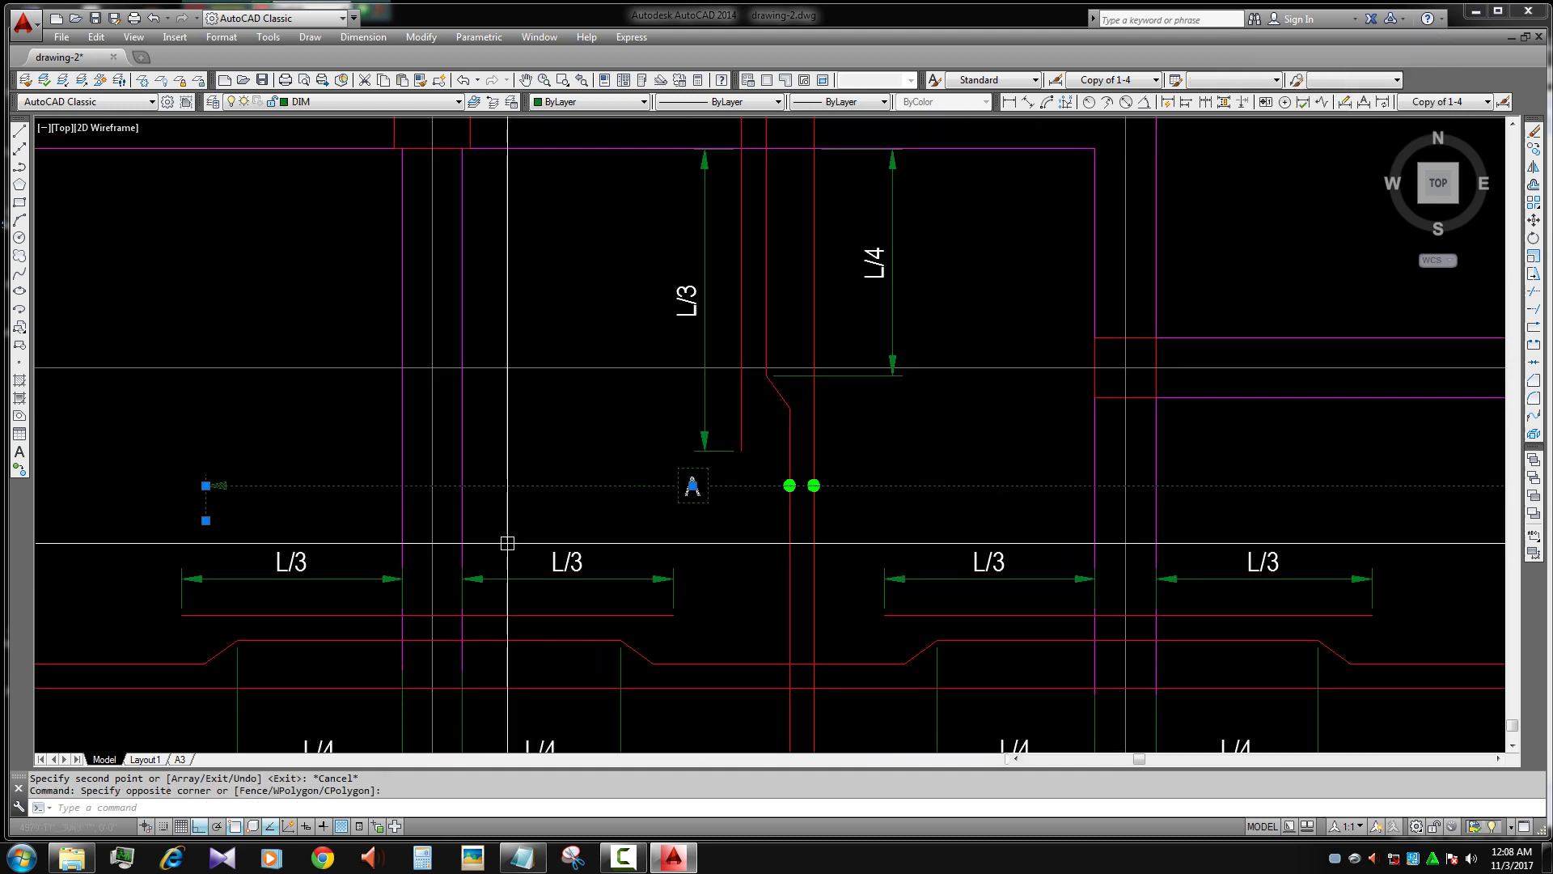
{"action": "key", "text": "Escape"}
{"action": "scroll", "coordinate": [658, 451], "scroll_direction": "down", "scroll_amount": 2}
{"action": "scroll", "coordinate": [718, 413], "scroll_direction": "down", "scroll_amount": 3}
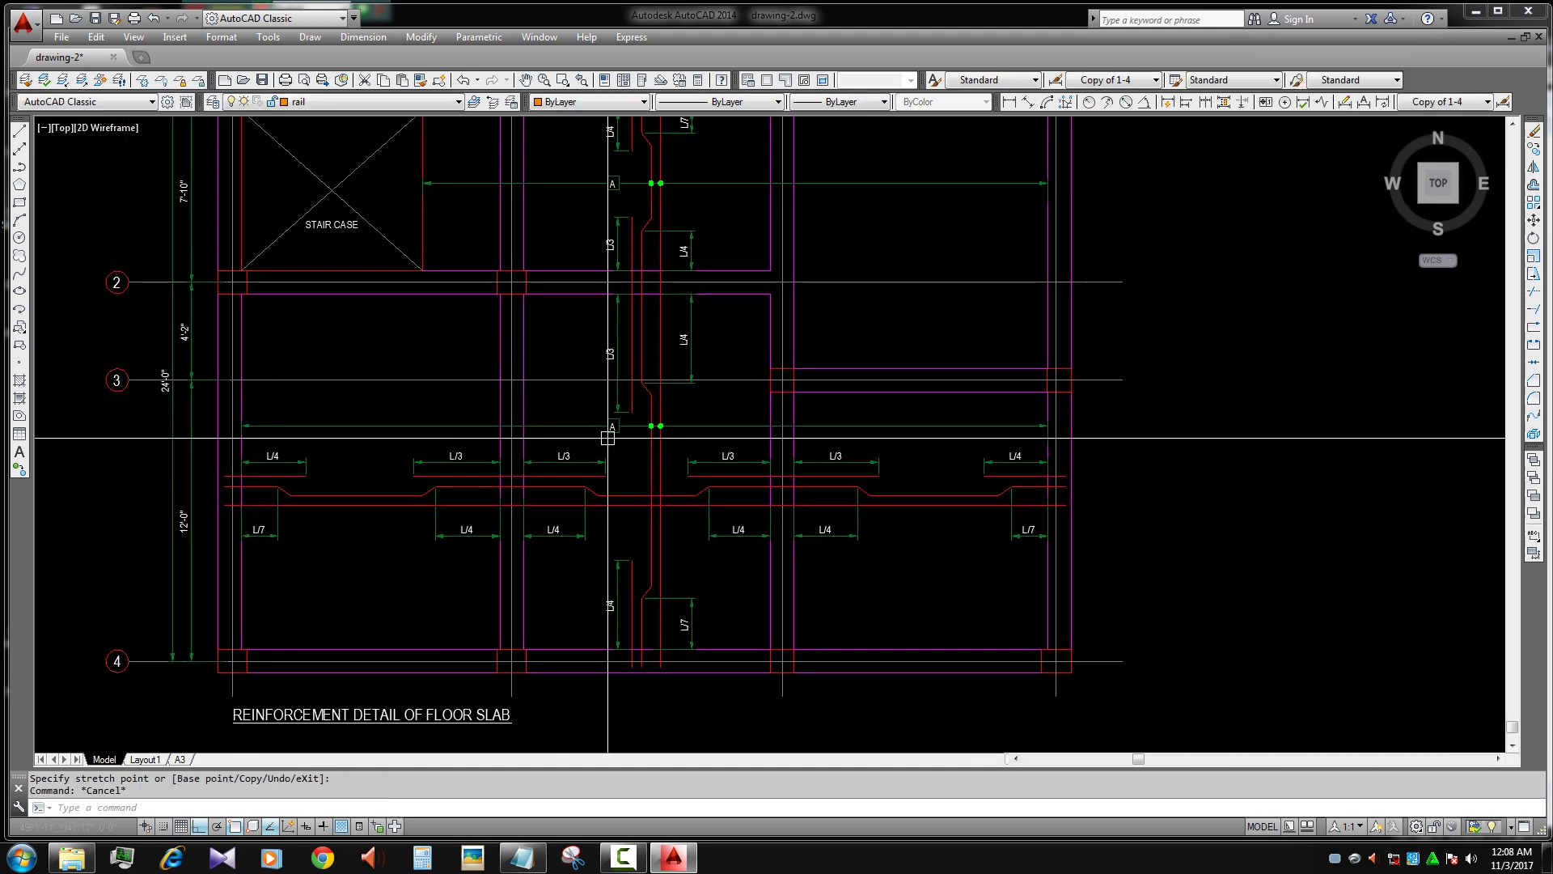
{"action": "scroll", "coordinate": [623, 431], "scroll_direction": "up", "scroll_amount": 4}
{"action": "key", "text": "Escape"}
{"action": "scroll", "coordinate": [614, 419], "scroll_direction": "down", "scroll_amount": 4}
{"action": "scroll", "coordinate": [761, 485], "scroll_direction": "up", "scroll_amount": 2}
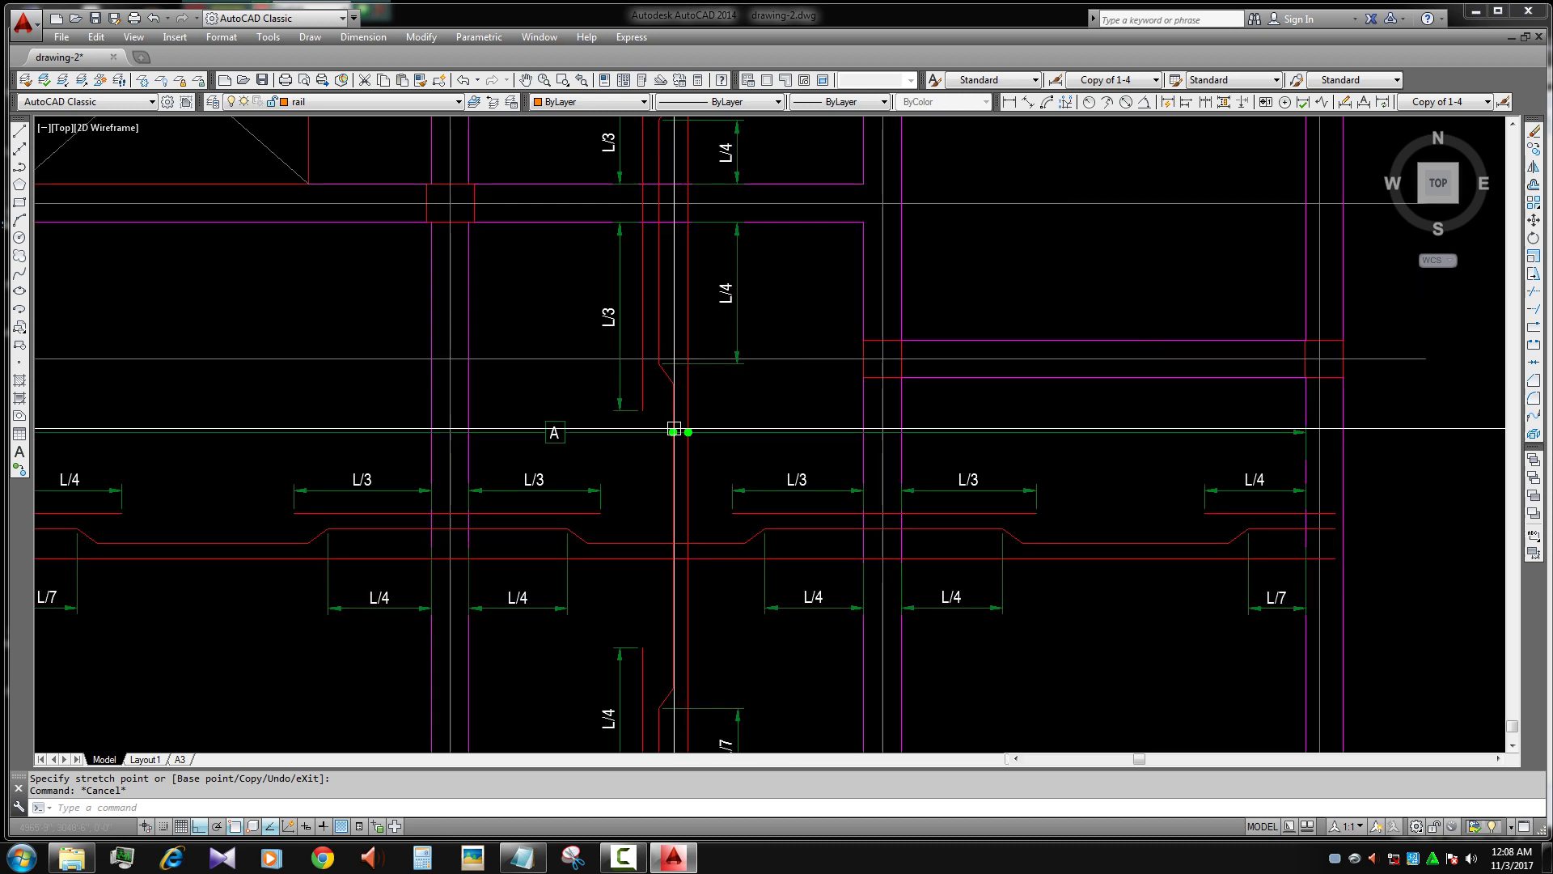
{"action": "scroll", "coordinate": [760, 486], "scroll_direction": "up", "scroll_amount": 2}
{"action": "left_click", "coordinate": [676, 429]}
{"action": "scroll", "coordinate": [800, 463], "scroll_direction": "down", "scroll_amount": 1}
- Window-select the copied section marker and start rotating it vertical
{"action": "type", "text": "co"}
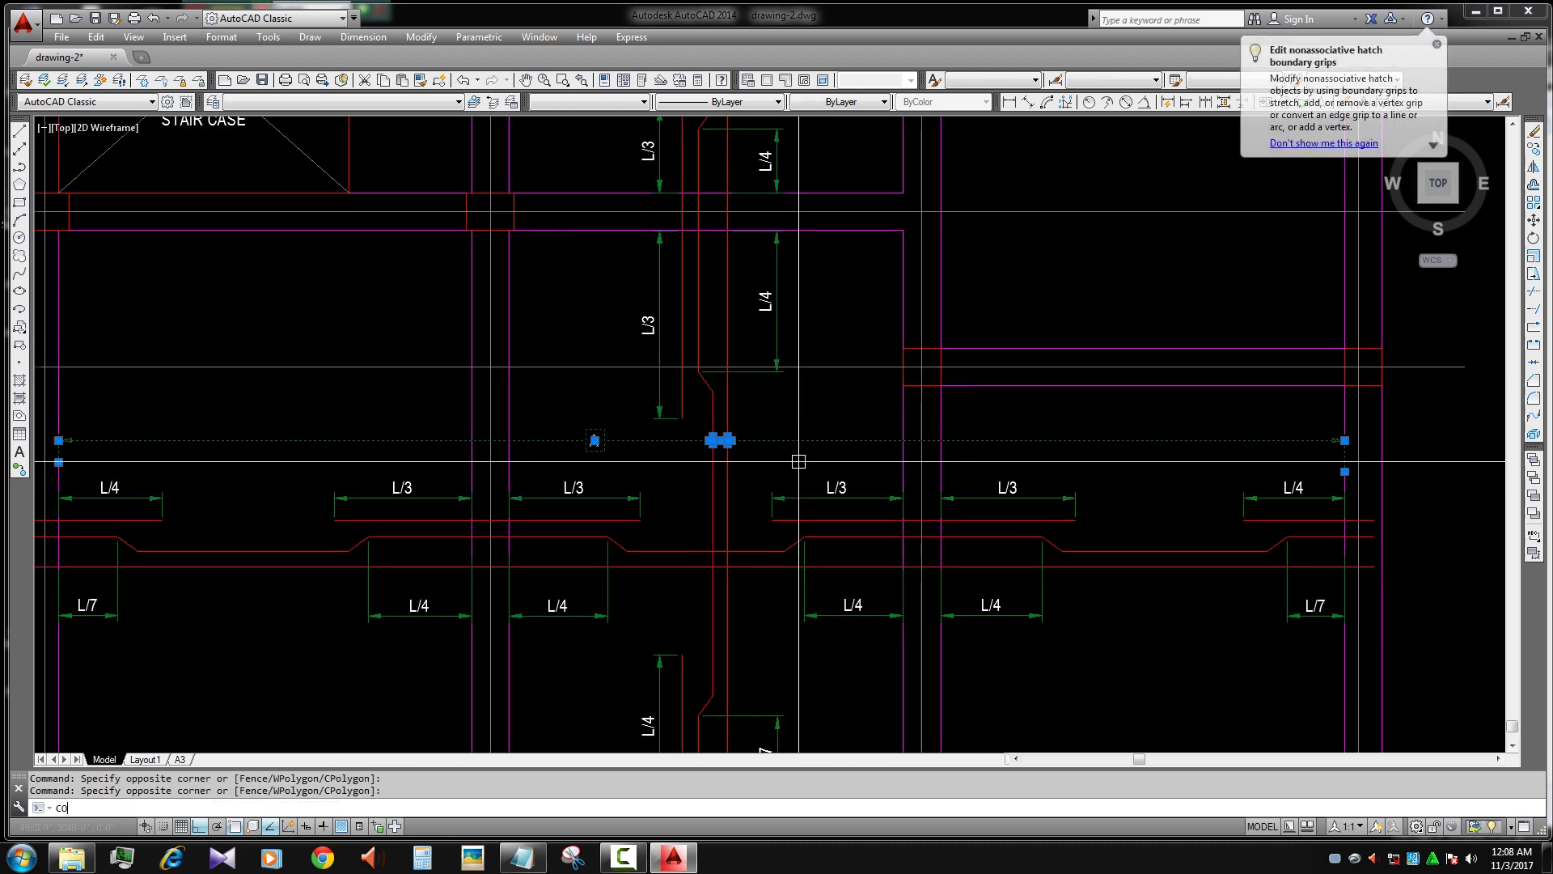
{"action": "key", "text": "Escape"}
{"action": "scroll", "coordinate": [798, 461], "scroll_direction": "down", "scroll_amount": 4}
{"action": "scroll", "coordinate": [798, 461], "scroll_direction": "down", "scroll_amount": 2}
{"action": "left_click", "coordinate": [818, 388]}
{"action": "left_click", "coordinate": [728, 527]}
{"action": "type", "text": "R"}
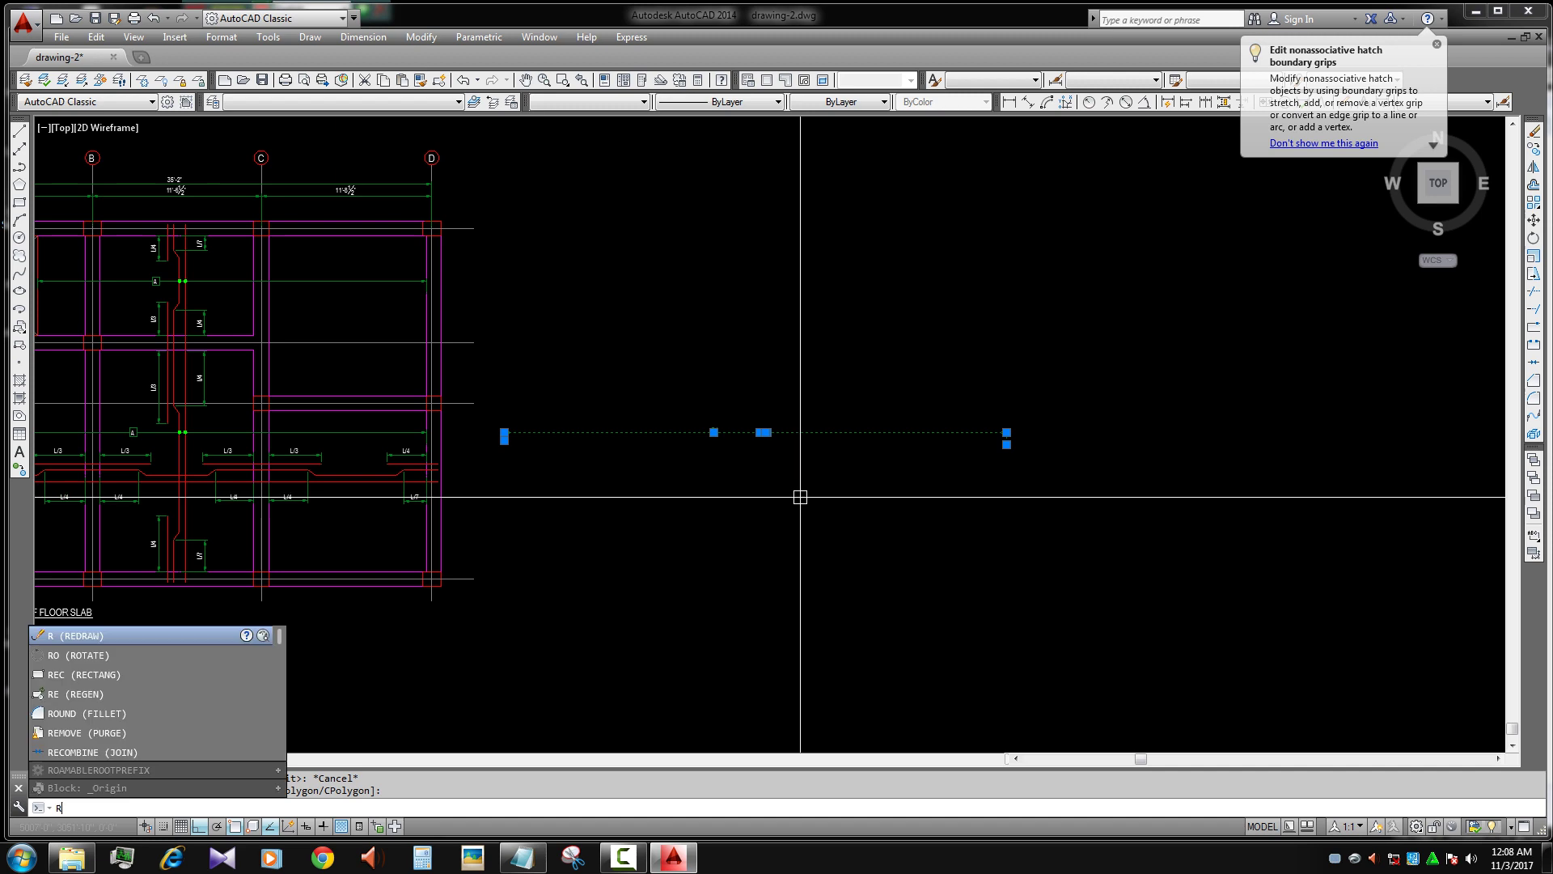
{"action": "key", "text": "Escape"}
{"action": "scroll", "coordinate": [759, 509], "scroll_direction": "up", "scroll_amount": 3}
{"action": "scroll", "coordinate": [697, 461], "scroll_direction": "up", "scroll_amount": 2}
- Edit the copied marker's label so it reads B
{"action": "double_click", "coordinate": [693, 455]}
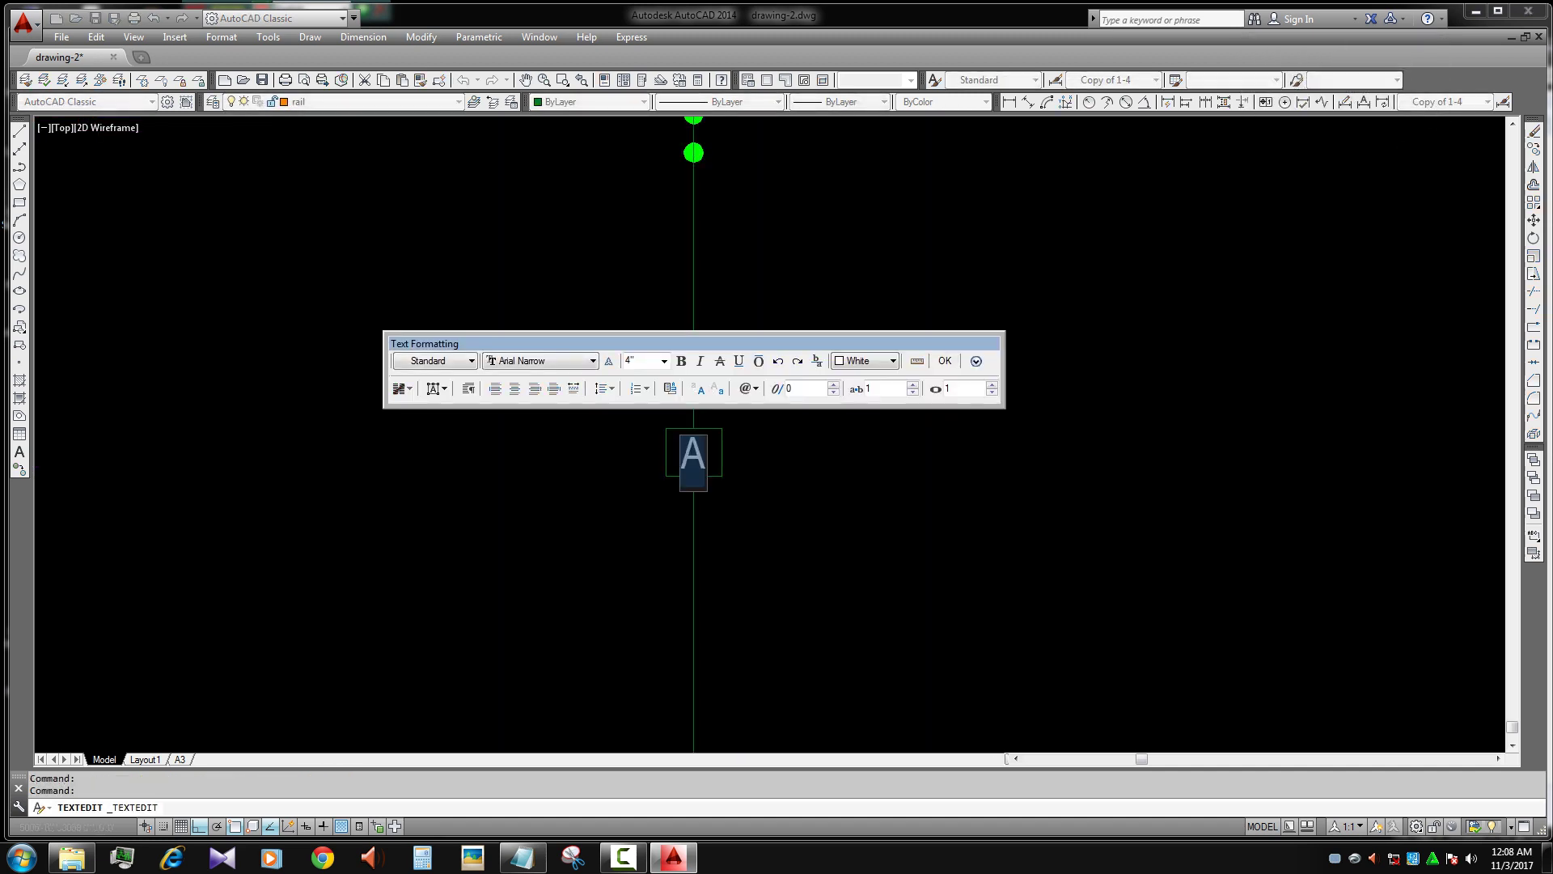
{"action": "left_click", "coordinate": [791, 464]}
{"action": "scroll", "coordinate": [791, 464], "scroll_direction": "down", "scroll_amount": 2}
{"action": "scroll", "coordinate": [725, 434], "scroll_direction": "up", "scroll_amount": 2}
- Start moving the B section marker, cancel, and select the B section line objects
{"action": "type", "text": "m"}
{"action": "key", "text": "Return"}
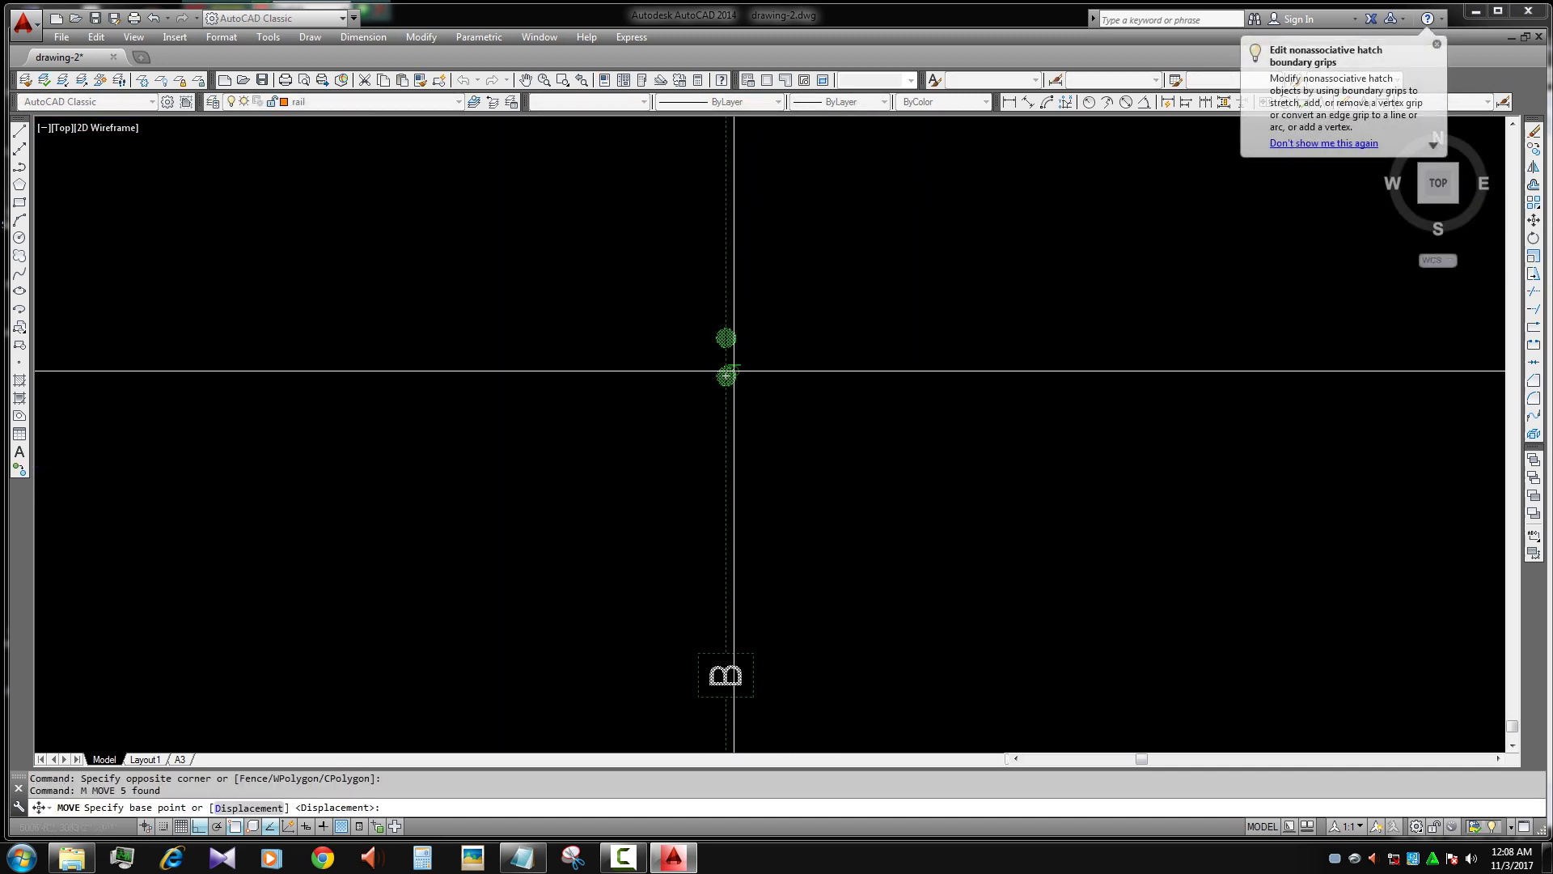
{"action": "key", "text": "Escape"}
{"action": "scroll", "coordinate": [725, 376], "scroll_direction": "down", "scroll_amount": 3}
{"action": "scroll", "coordinate": [760, 444], "scroll_direction": "up", "scroll_amount": 2}
{"action": "scroll", "coordinate": [760, 444], "scroll_direction": "down", "scroll_amount": 2}
{"action": "left_click", "coordinate": [760, 444]}
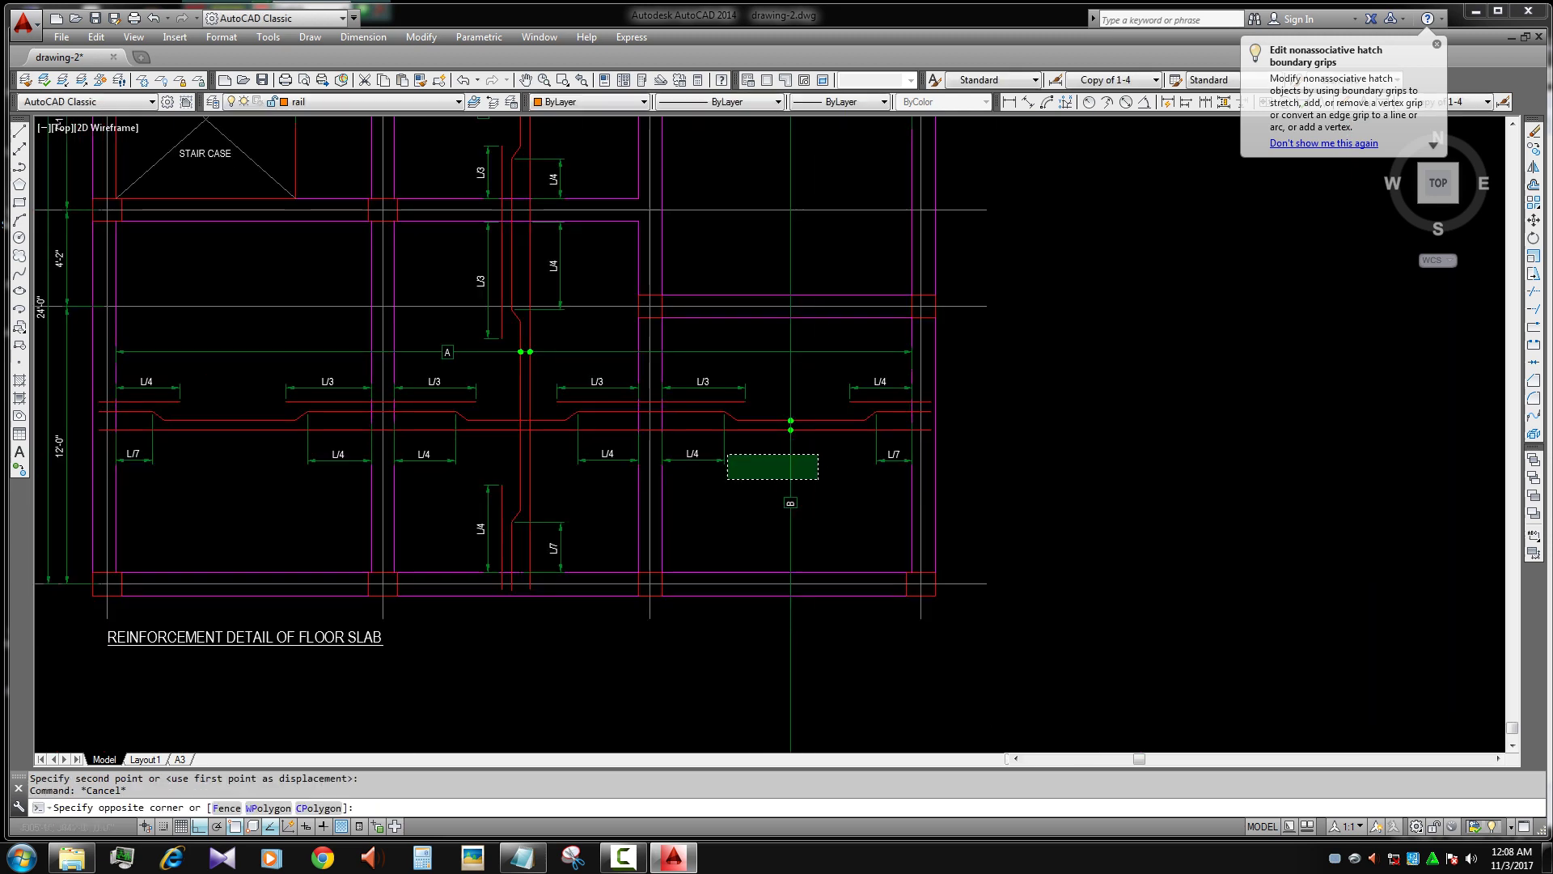
- Grip-stretch the B section line into place in the right bay between grids C and D
{"action": "scroll", "coordinate": [795, 459], "scroll_direction": "up", "scroll_amount": 2}
{"action": "left_click", "coordinate": [774, 502]}
{"action": "scroll", "coordinate": [805, 319], "scroll_direction": "up", "scroll_amount": 3}
{"action": "scroll", "coordinate": [729, 278], "scroll_direction": "down", "scroll_amount": 2}
{"action": "scroll", "coordinate": [743, 276], "scroll_direction": "down", "scroll_amount": 1}
{"action": "scroll", "coordinate": [742, 277], "scroll_direction": "up", "scroll_amount": 5}
{"action": "scroll", "coordinate": [746, 271], "scroll_direction": "down", "scroll_amount": 7}
{"action": "scroll", "coordinate": [728, 375], "scroll_direction": "up", "scroll_amount": 4}
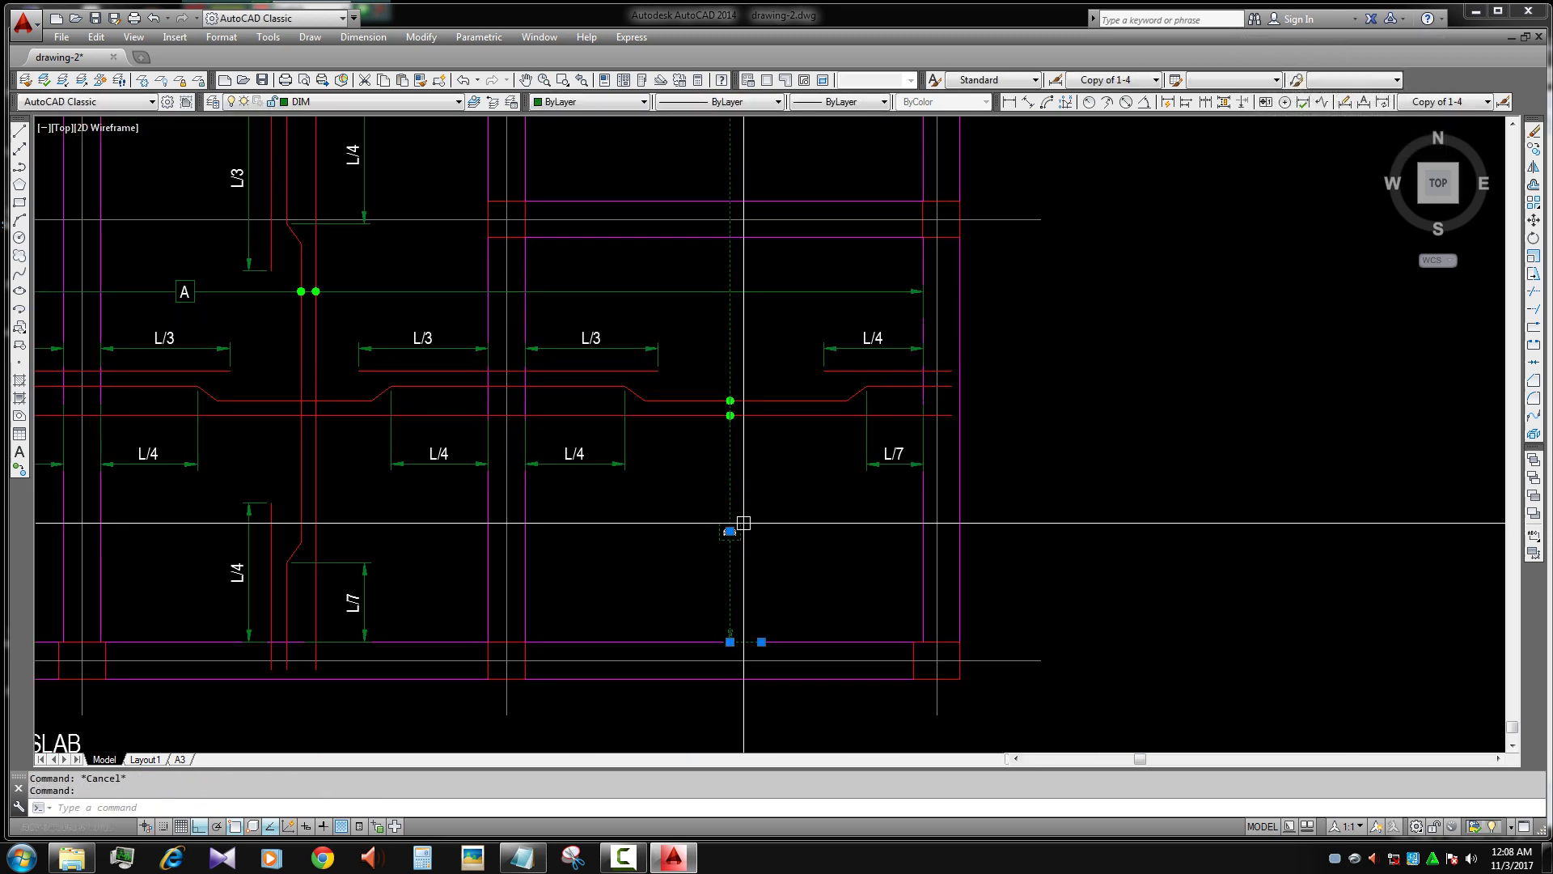
{"action": "scroll", "coordinate": [731, 312], "scroll_direction": "down", "scroll_amount": 2}
{"action": "left_click", "coordinate": [720, 334]}
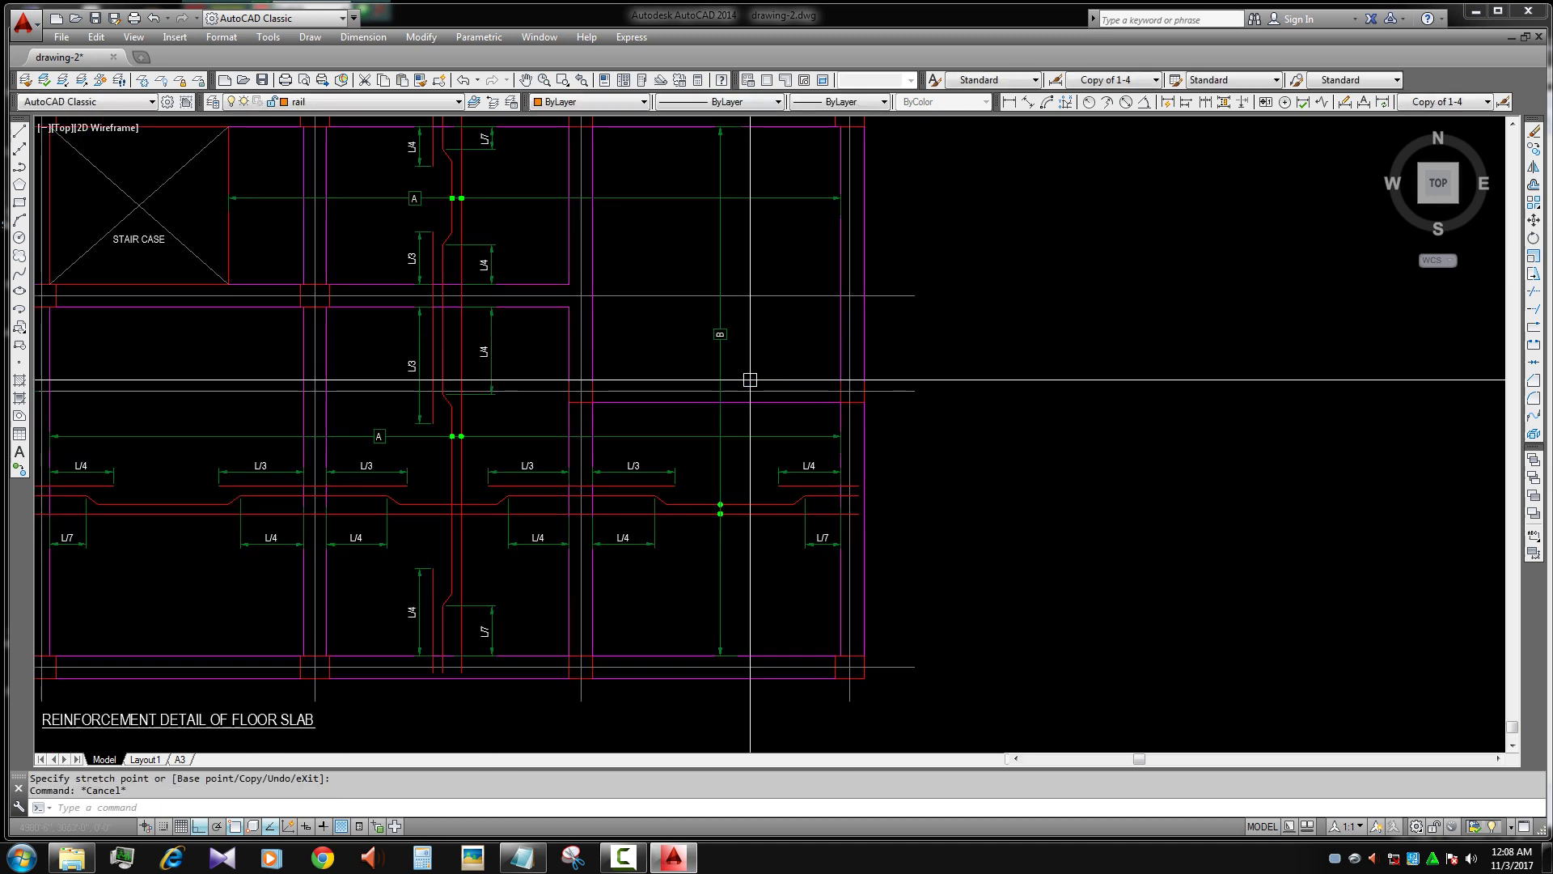
{"action": "scroll", "coordinate": [728, 436], "scroll_direction": "down", "scroll_amount": 2}
{"action": "scroll", "coordinate": [770, 474], "scroll_direction": "up", "scroll_amount": 3}
{"action": "scroll", "coordinate": [785, 507], "scroll_direction": "down", "scroll_amount": 3}
{"action": "middle_click_drag", "start_coordinate": [785, 507], "coordinate": [809, 467]}
- Copy the selected bar dot with CO from a picked base point
{"action": "type", "text": "c"}
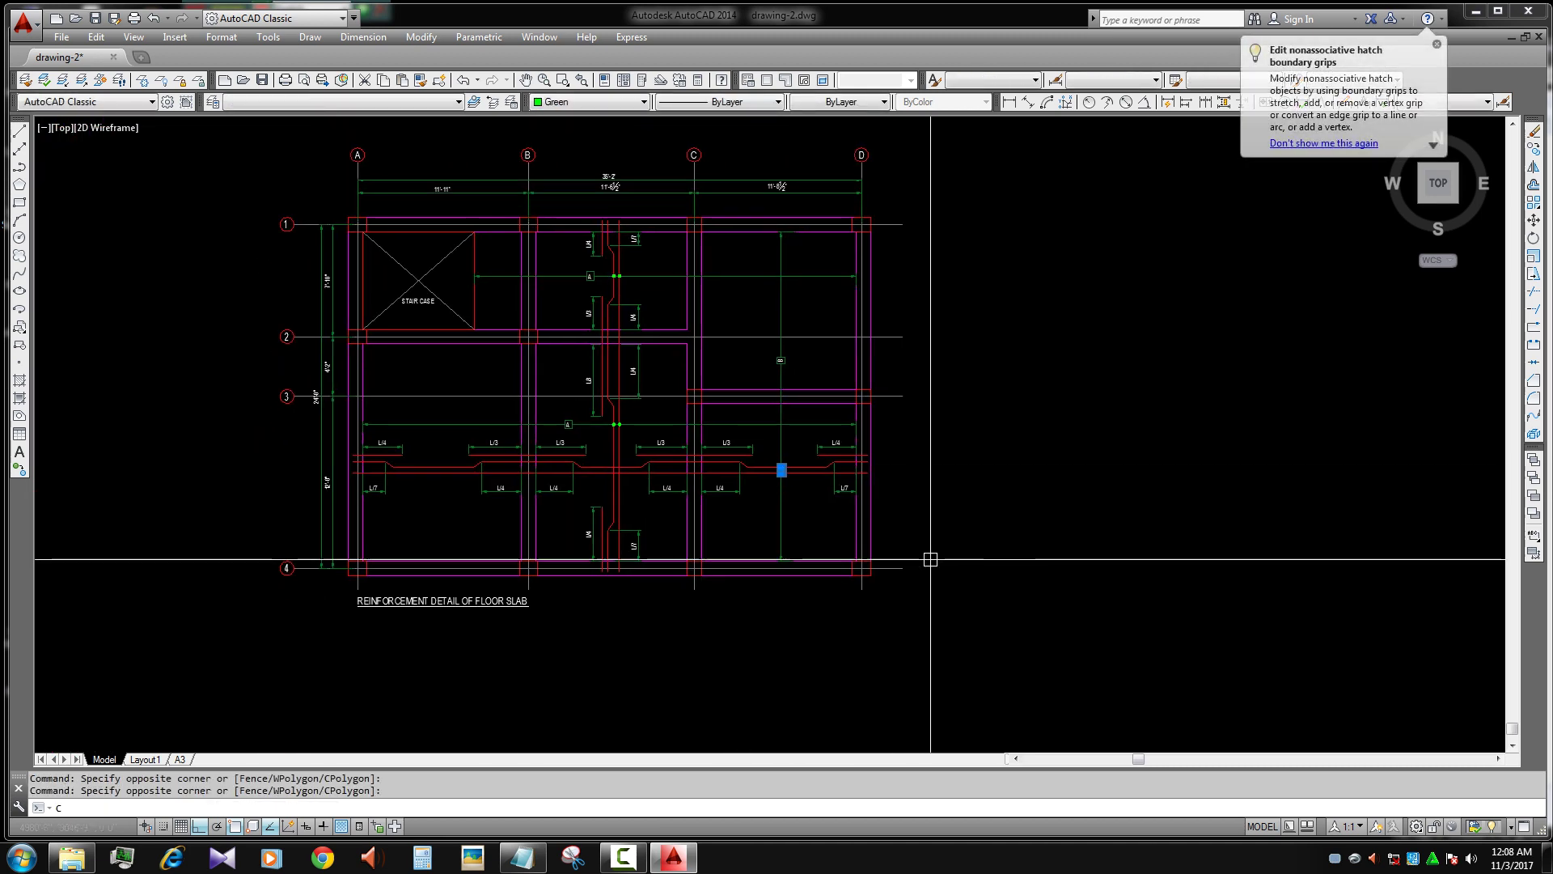
{"action": "type", "text": "o"}
{"action": "key", "text": "Return"}
{"action": "left_click", "coordinate": [961, 588]}
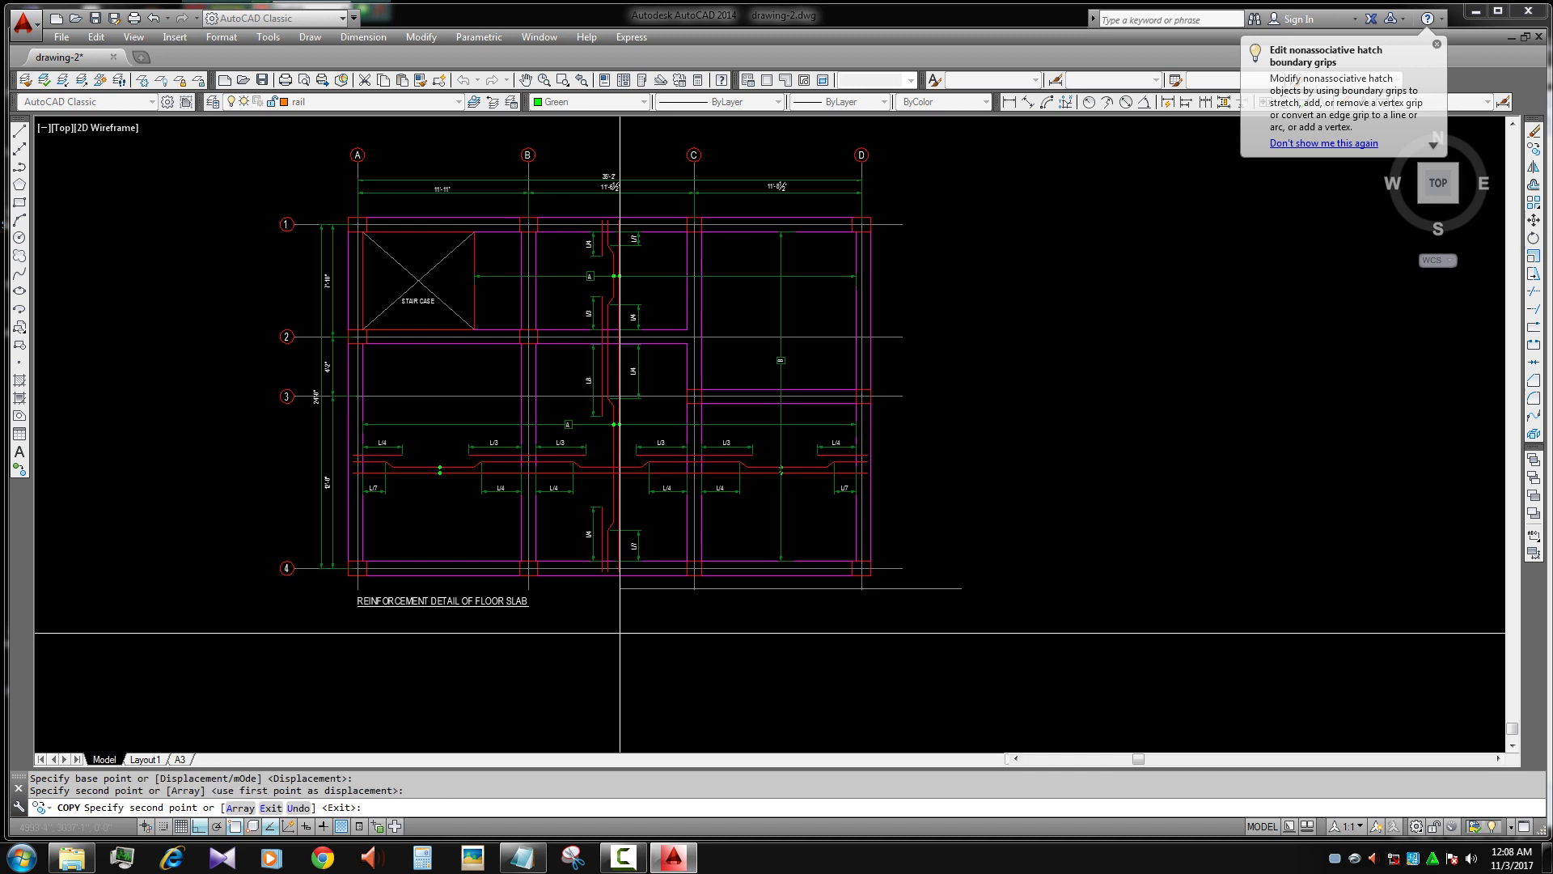
{"action": "scroll", "coordinate": [711, 461], "scroll_direction": "up", "scroll_amount": 2}
{"action": "scroll", "coordinate": [791, 461], "scroll_direction": "up", "scroll_amount": 2}
{"action": "scroll", "coordinate": [801, 454], "scroll_direction": "down", "scroll_amount": 2}
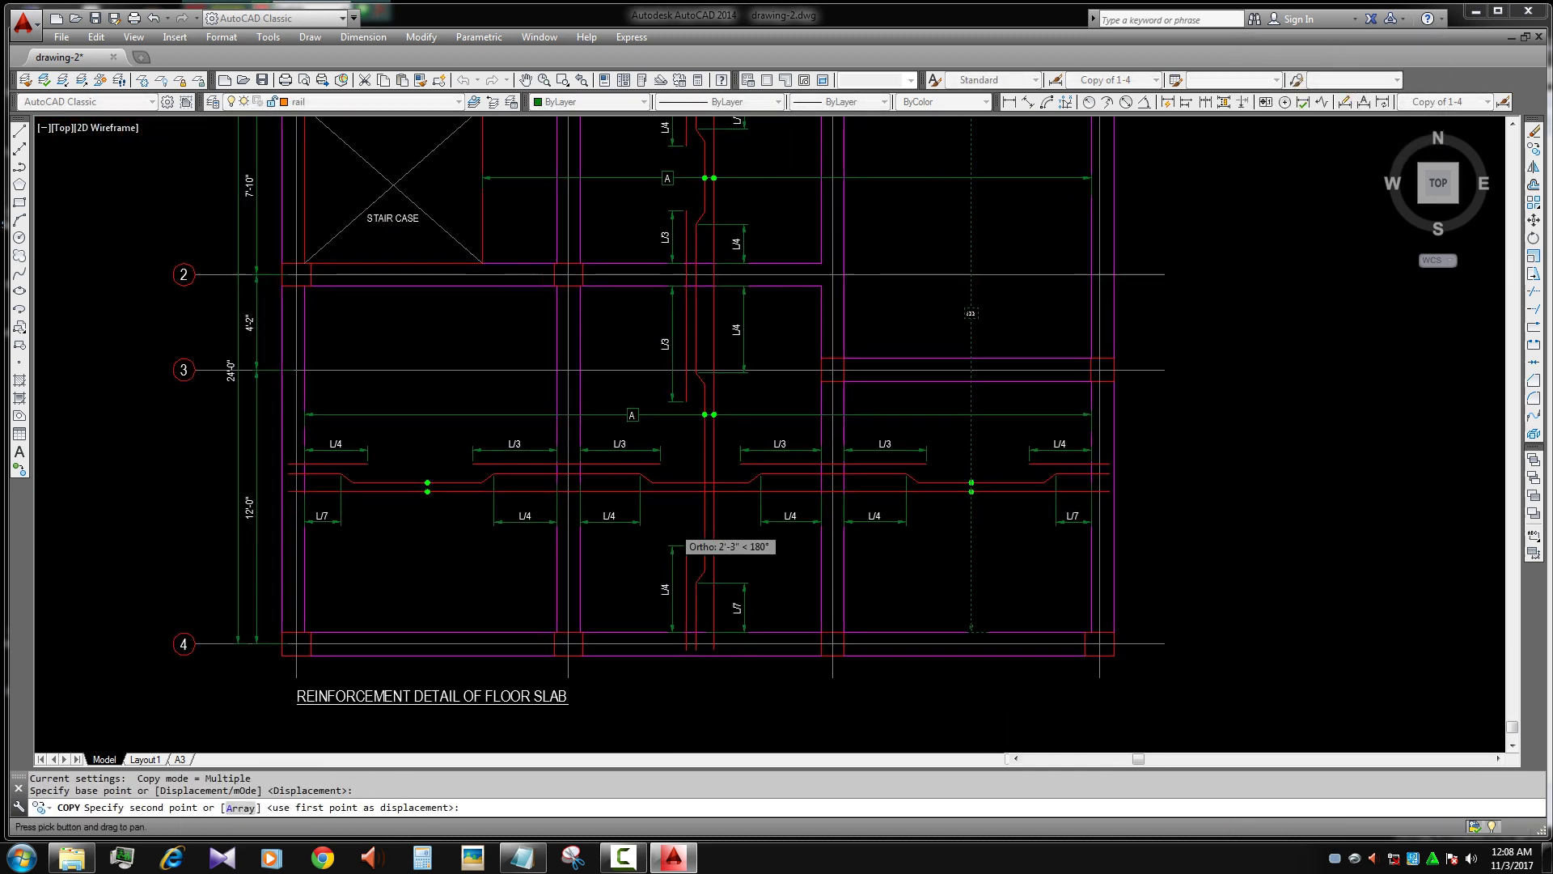
{"action": "scroll", "coordinate": [664, 494], "scroll_direction": "up", "scroll_amount": 5}
{"action": "key", "text": "Return"}
{"action": "scroll", "coordinate": [518, 486], "scroll_direction": "down", "scroll_amount": 5}
- Try grip-stretching the vertical section line, cancel, and reposition the view on the slab
{"action": "left_click", "coordinate": [520, 348]}
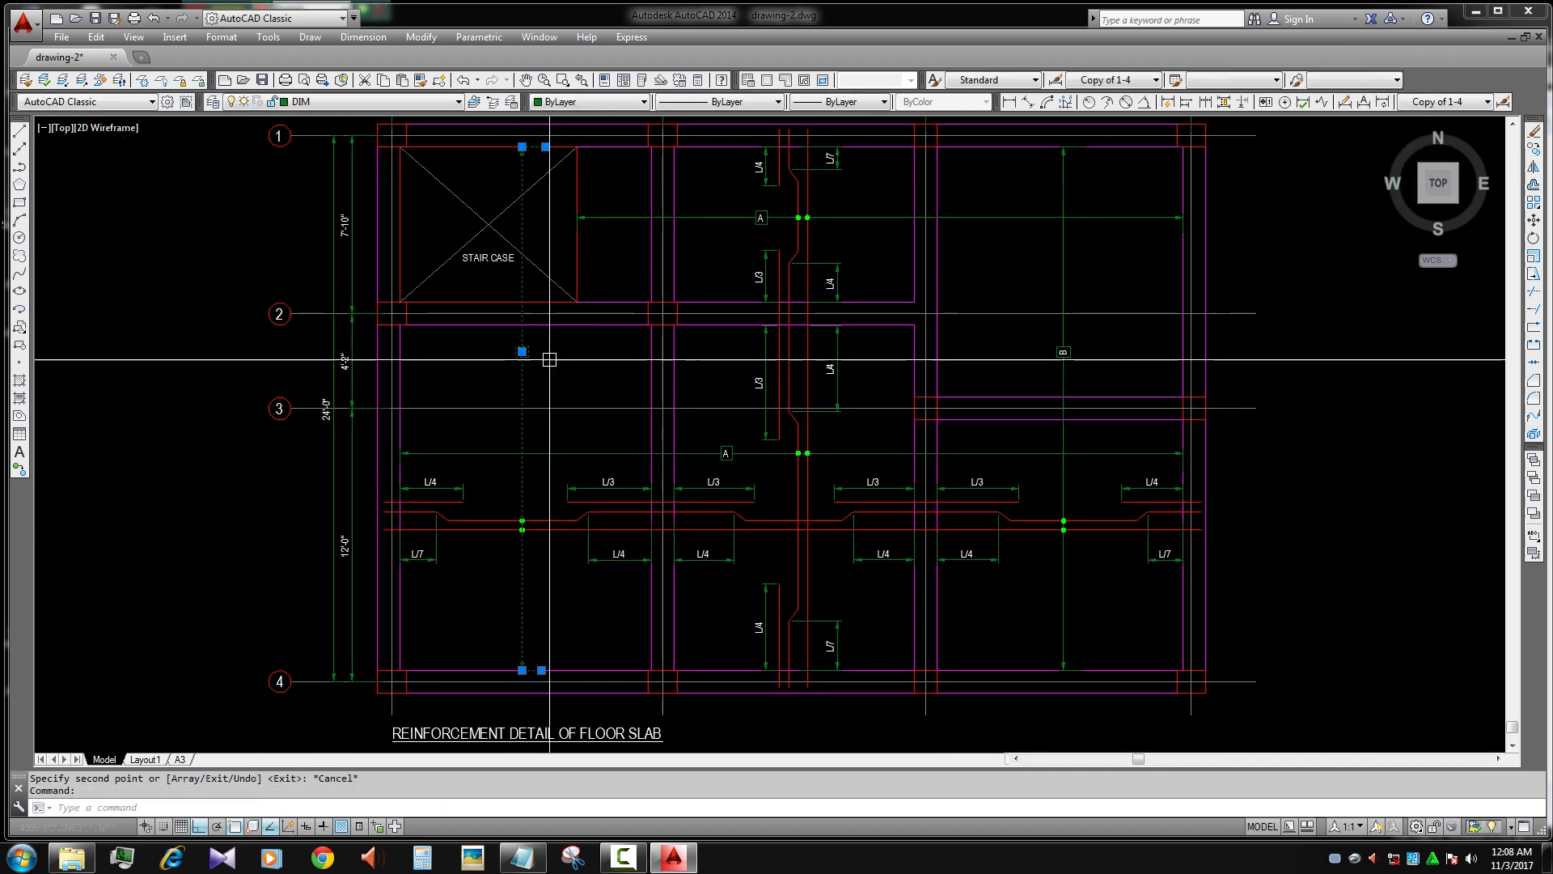
{"action": "scroll", "coordinate": [526, 285], "scroll_direction": "up", "scroll_amount": 2}
{"action": "scroll", "coordinate": [553, 440], "scroll_direction": "up", "scroll_amount": 4}
{"action": "key", "text": "Escape"}
{"action": "scroll", "coordinate": [547, 509], "scroll_direction": "down", "scroll_amount": 5}
{"action": "middle_click_drag", "start_coordinate": [537, 377], "coordinate": [537, 354]}
{"action": "scroll", "coordinate": [537, 354], "scroll_direction": "up", "scroll_amount": 3}
{"action": "scroll", "coordinate": [537, 493], "scroll_direction": "up", "scroll_amount": 3}
{"action": "scroll", "coordinate": [582, 444], "scroll_direction": "down", "scroll_amount": 4}
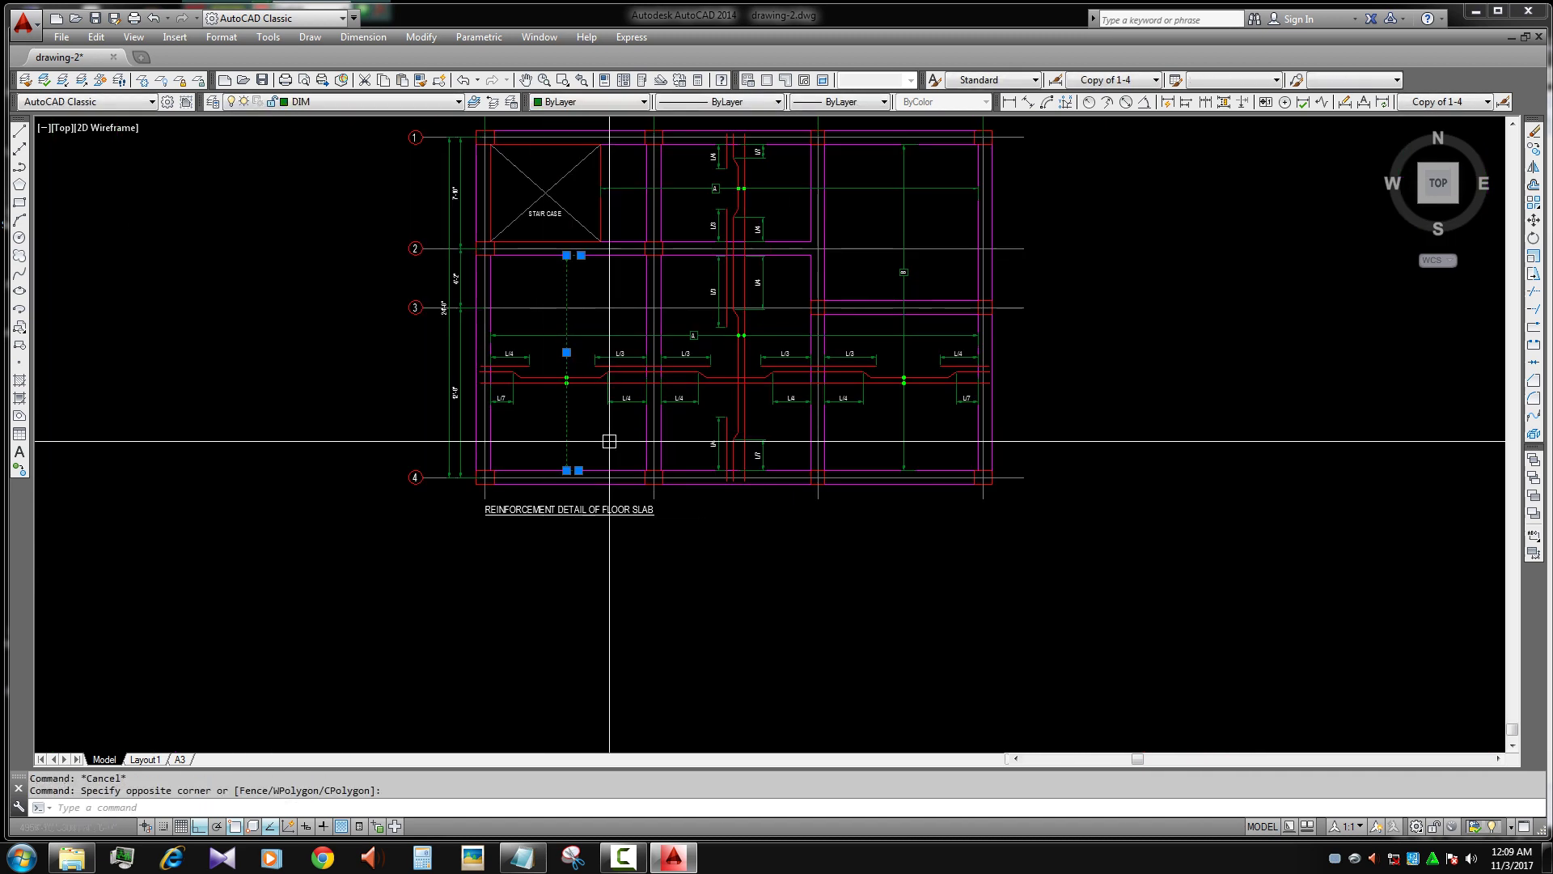
{"action": "left_click", "coordinate": [670, 506]}
{"action": "key", "text": "Escape"}
{"action": "middle_click_drag", "start_coordinate": [670, 508], "coordinate": [666, 525]}
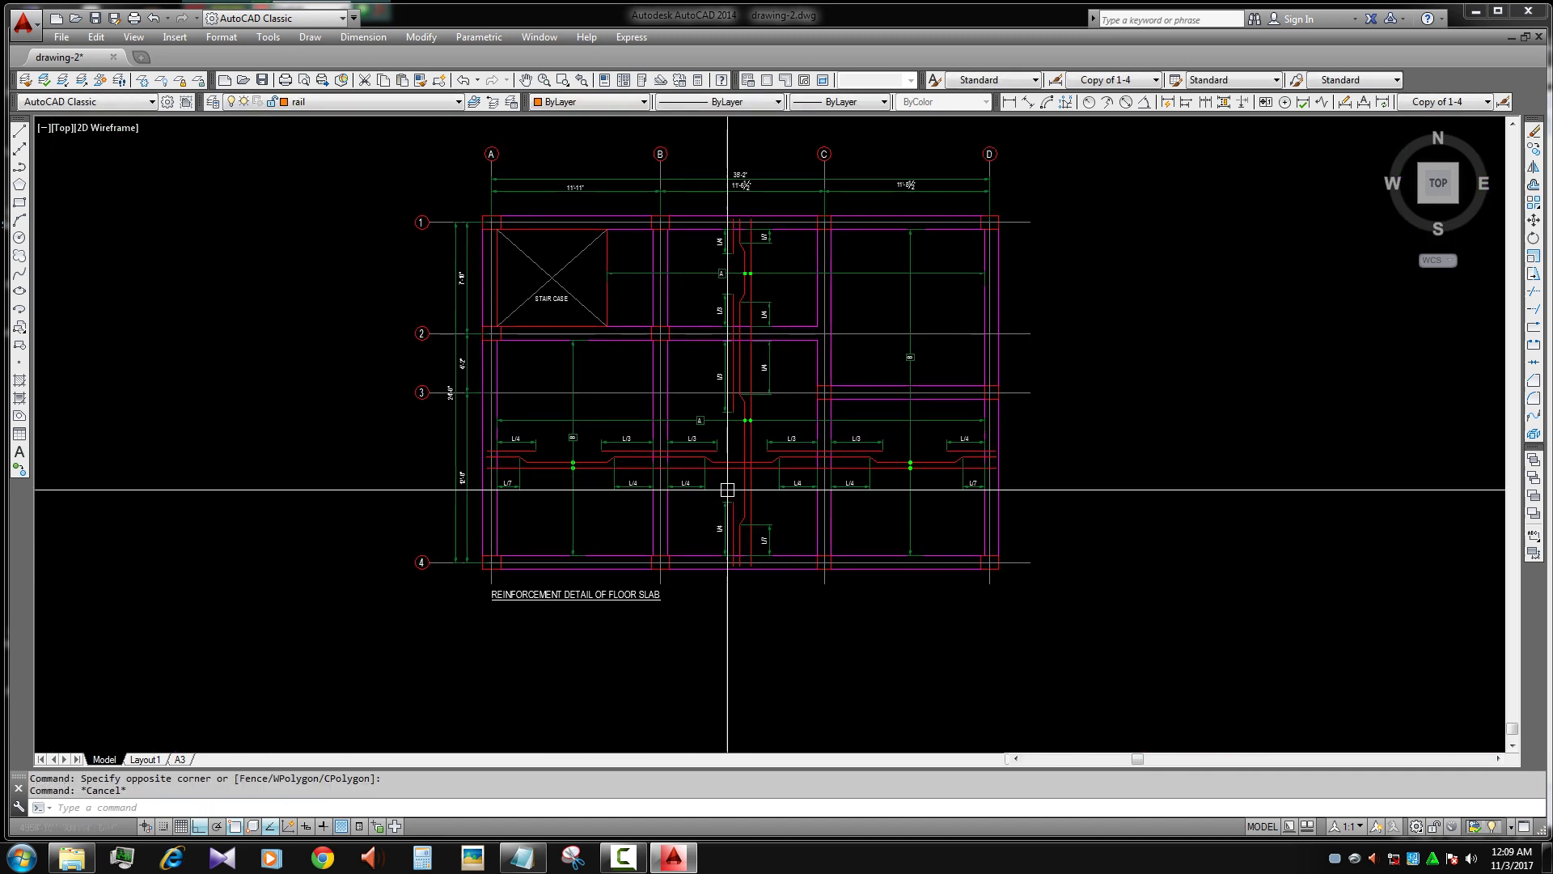
- Select section marker B with its line and copy it into the panel between grids C and D
{"action": "scroll", "coordinate": [704, 513], "scroll_direction": "up", "scroll_amount": 3}
{"action": "scroll", "coordinate": [590, 450], "scroll_direction": "up", "scroll_amount": 1}
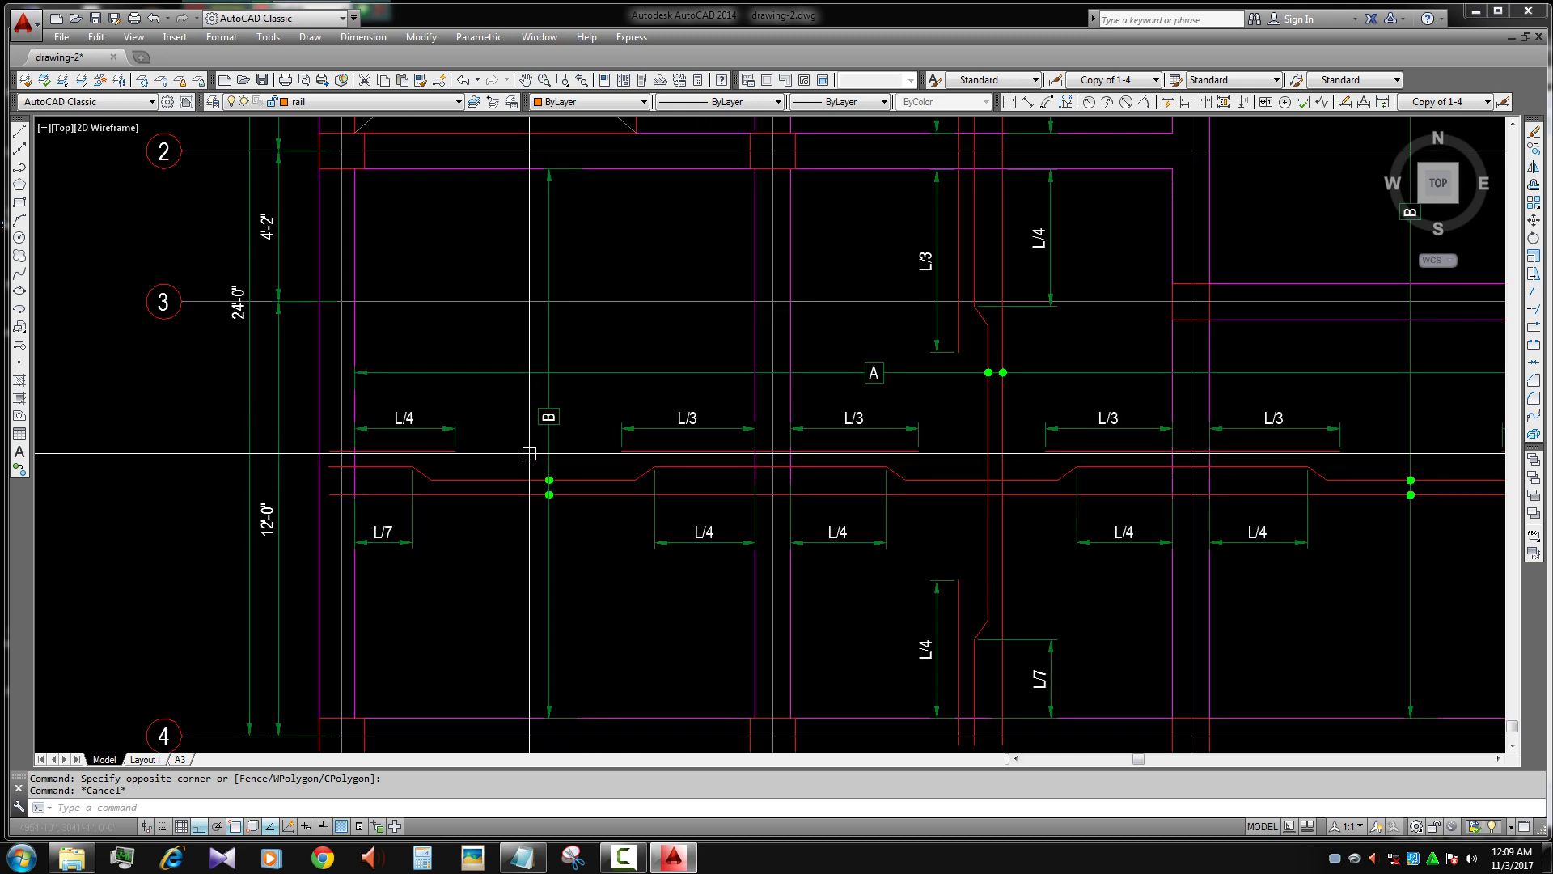
{"action": "scroll", "coordinate": [664, 455], "scroll_direction": "down", "scroll_amount": 3}
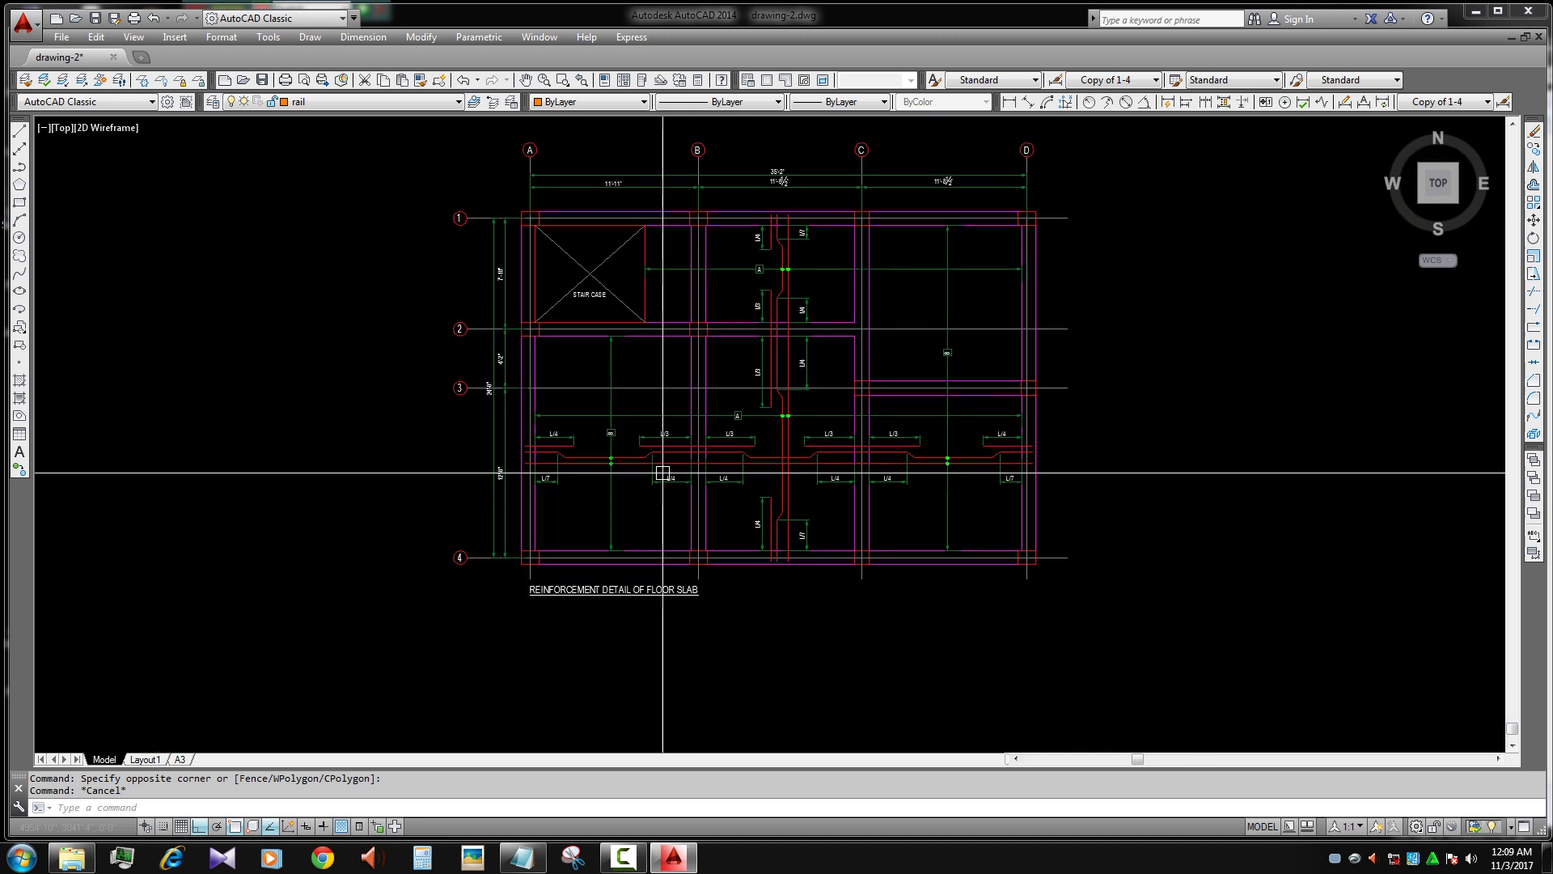
{"action": "scroll", "coordinate": [620, 458], "scroll_direction": "up", "scroll_amount": 5}
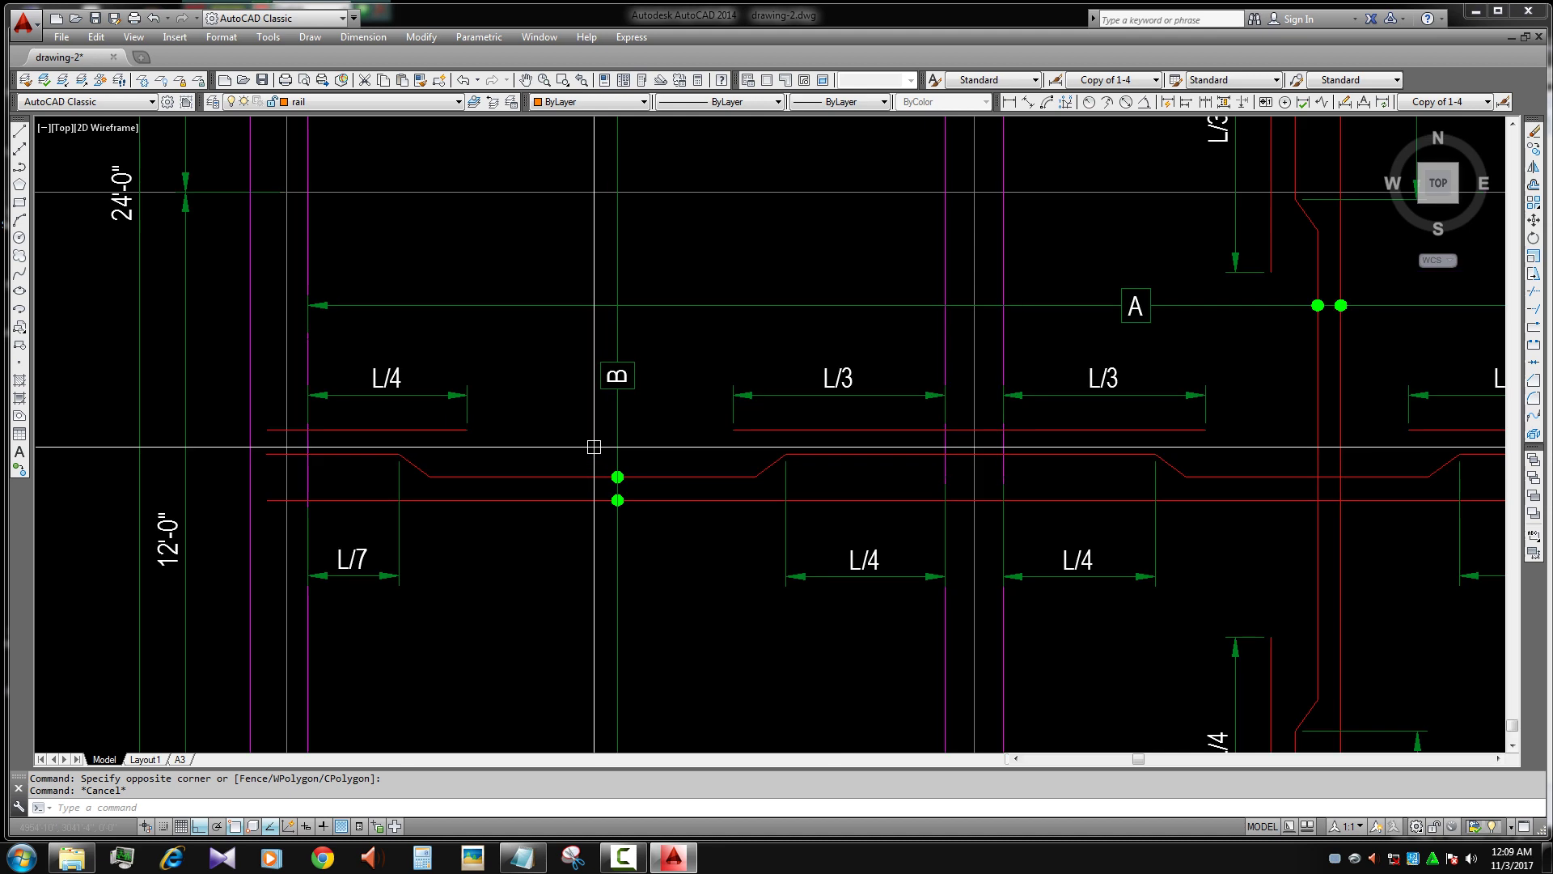
{"action": "left_click", "coordinate": [620, 465]}
{"action": "type", "text": "co"}
{"action": "key", "text": "Return"}
{"action": "left_click", "coordinate": [617, 477]}
{"action": "scroll", "coordinate": [615, 465], "scroll_direction": "up", "scroll_amount": 3}
{"action": "scroll", "coordinate": [422, 482], "scroll_direction": "down", "scroll_amount": 3}
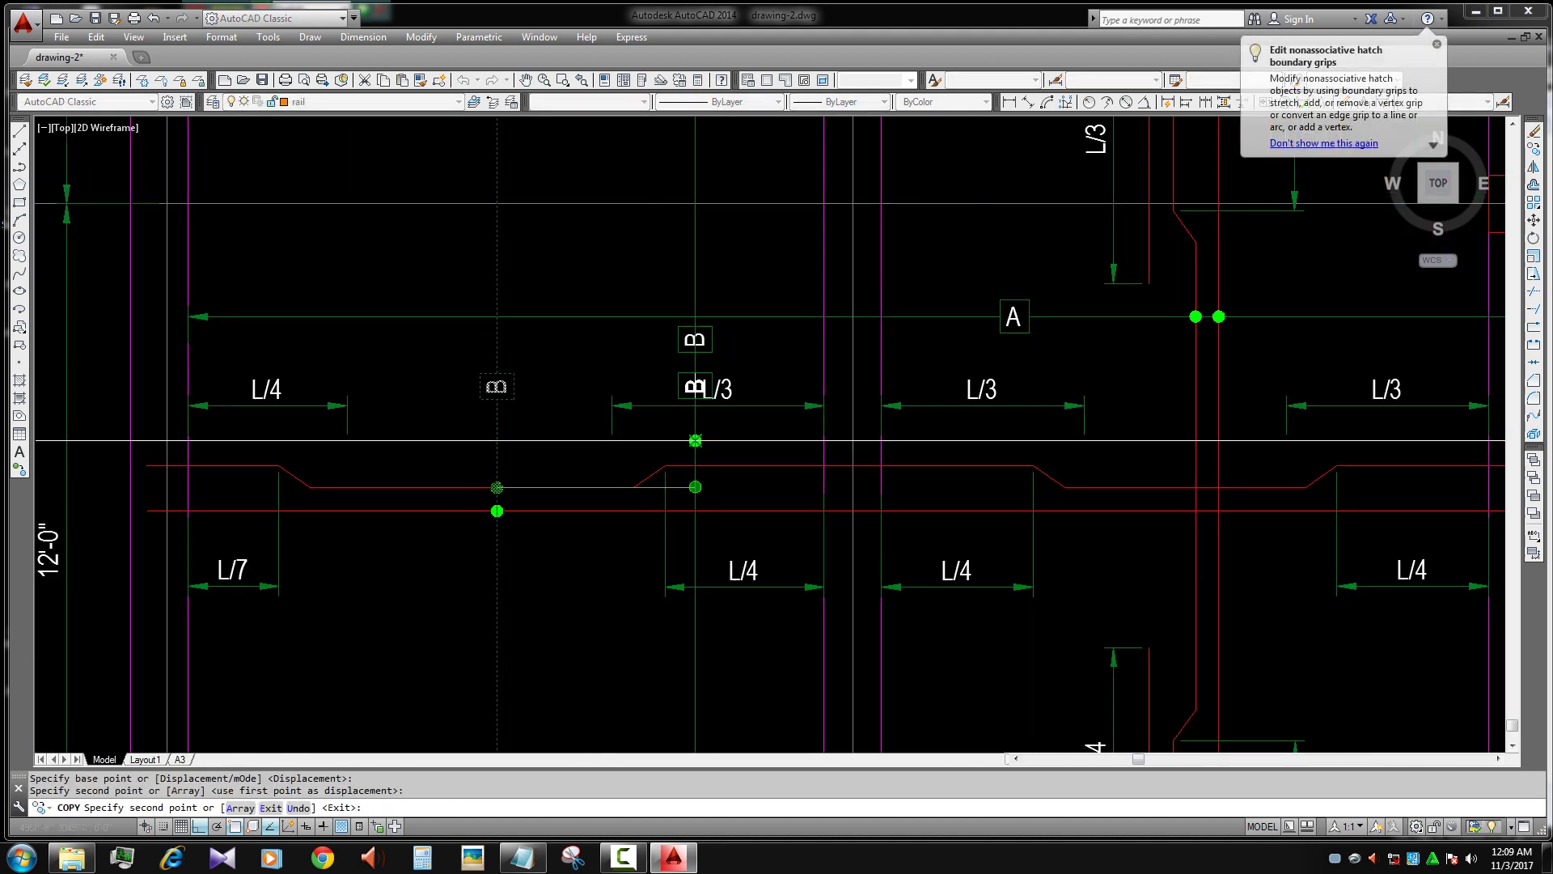
{"action": "left_click", "coordinate": [695, 441]}
{"action": "key", "text": "Return"}
- Try stretching the vertical bar line near grid 2, then edit the B marker's text
{"action": "scroll", "coordinate": [700, 388], "scroll_direction": "down", "scroll_amount": 5}
{"action": "left_click", "coordinate": [704, 670]}
{"action": "scroll", "coordinate": [730, 411], "scroll_direction": "down", "scroll_amount": 2}
{"action": "left_click", "coordinate": [731, 411]}
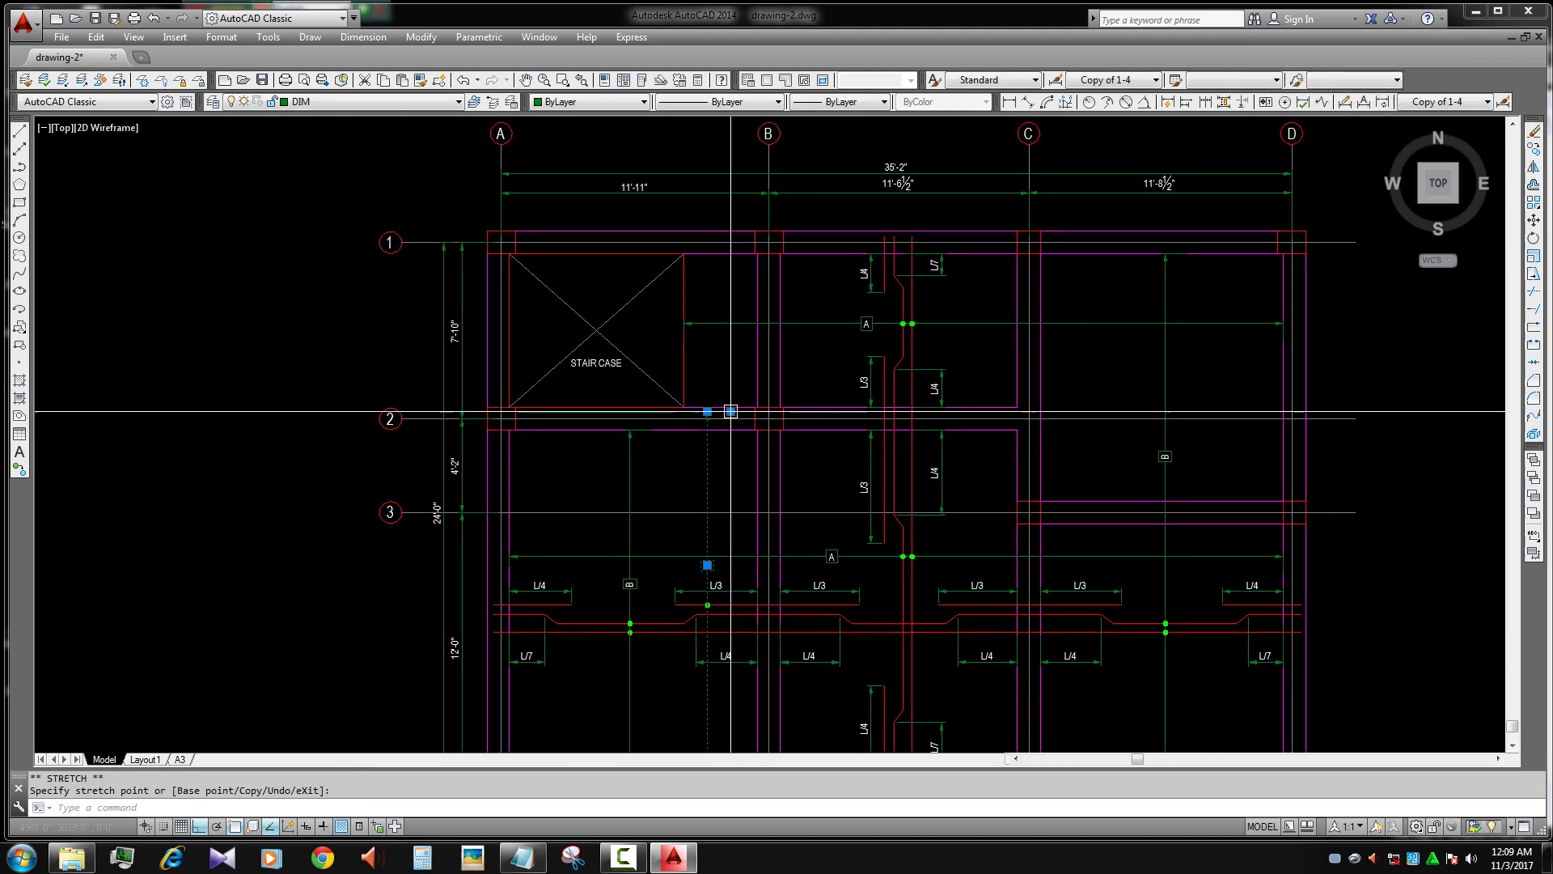
{"action": "scroll", "coordinate": [706, 416], "scroll_direction": "up", "scroll_amount": 2}
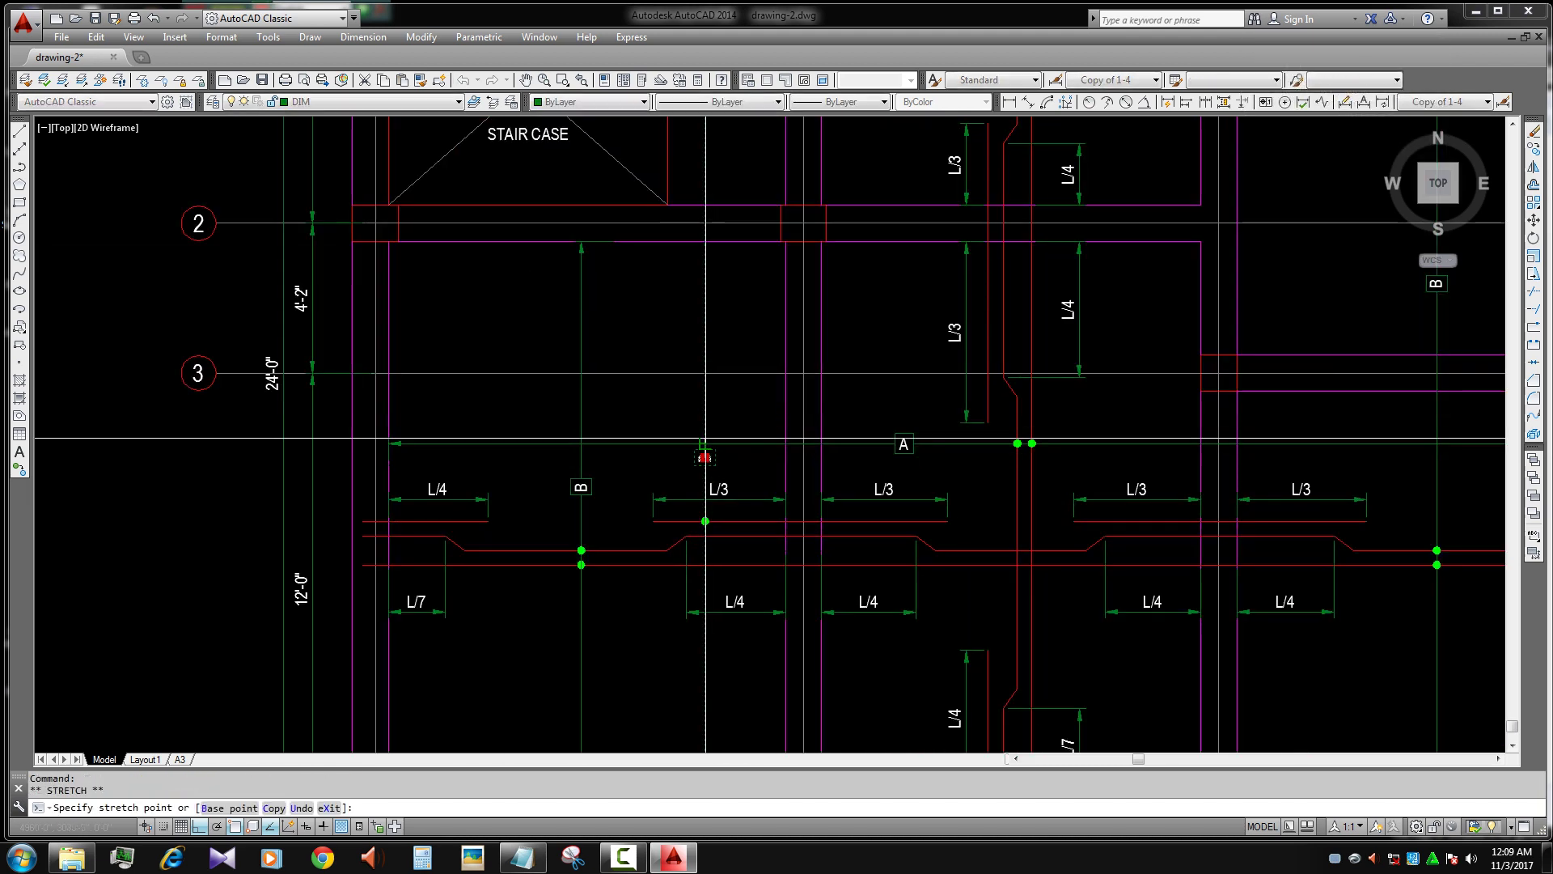
{"action": "scroll", "coordinate": [706, 439], "scroll_direction": "up", "scroll_amount": 2}
{"action": "key", "text": "Escape"}
{"action": "double_click", "coordinate": [496, 562]}
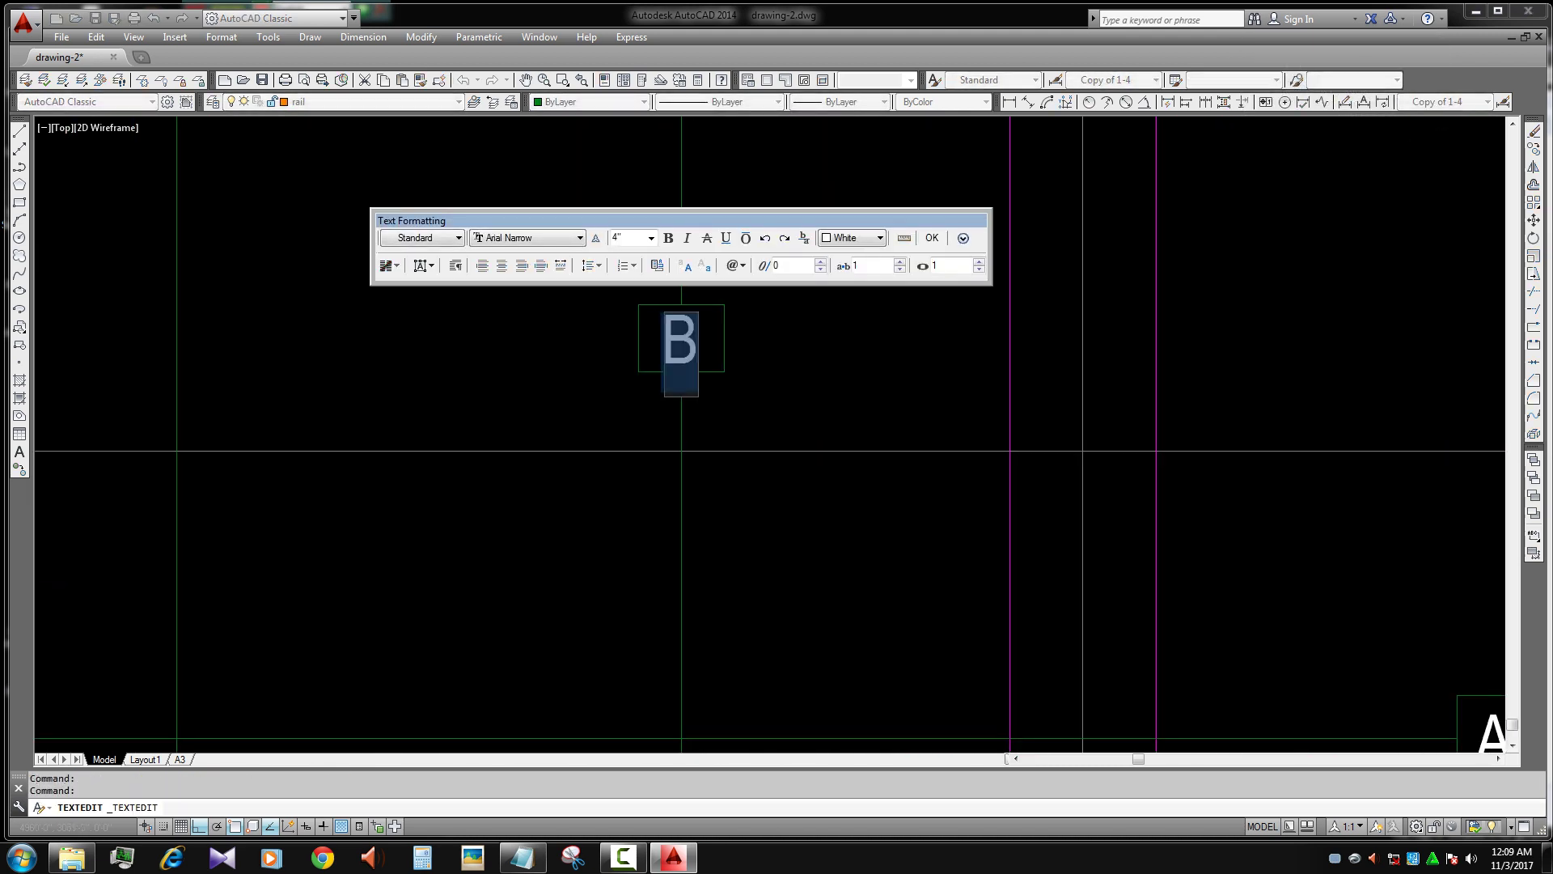
- Leave the text editor, then start and cancel a copy of a left-panel vertical bar line
{"action": "key", "text": "Escape"}
{"action": "scroll", "coordinate": [725, 407], "scroll_direction": "down", "scroll_amount": 2}
{"action": "scroll", "coordinate": [725, 408], "scroll_direction": "down", "scroll_amount": 3}
{"action": "scroll", "coordinate": [728, 429], "scroll_direction": "up", "scroll_amount": 1}
{"action": "scroll", "coordinate": [714, 512], "scroll_direction": "up", "scroll_amount": 2}
{"action": "scroll", "coordinate": [714, 512], "scroll_direction": "down", "scroll_amount": 2}
{"action": "scroll", "coordinate": [704, 527], "scroll_direction": "up", "scroll_amount": 3}
{"action": "left_click", "coordinate": [704, 526]}
{"action": "scroll", "coordinate": [659, 399], "scroll_direction": "down", "scroll_amount": 2}
{"action": "type", "text": "c"}
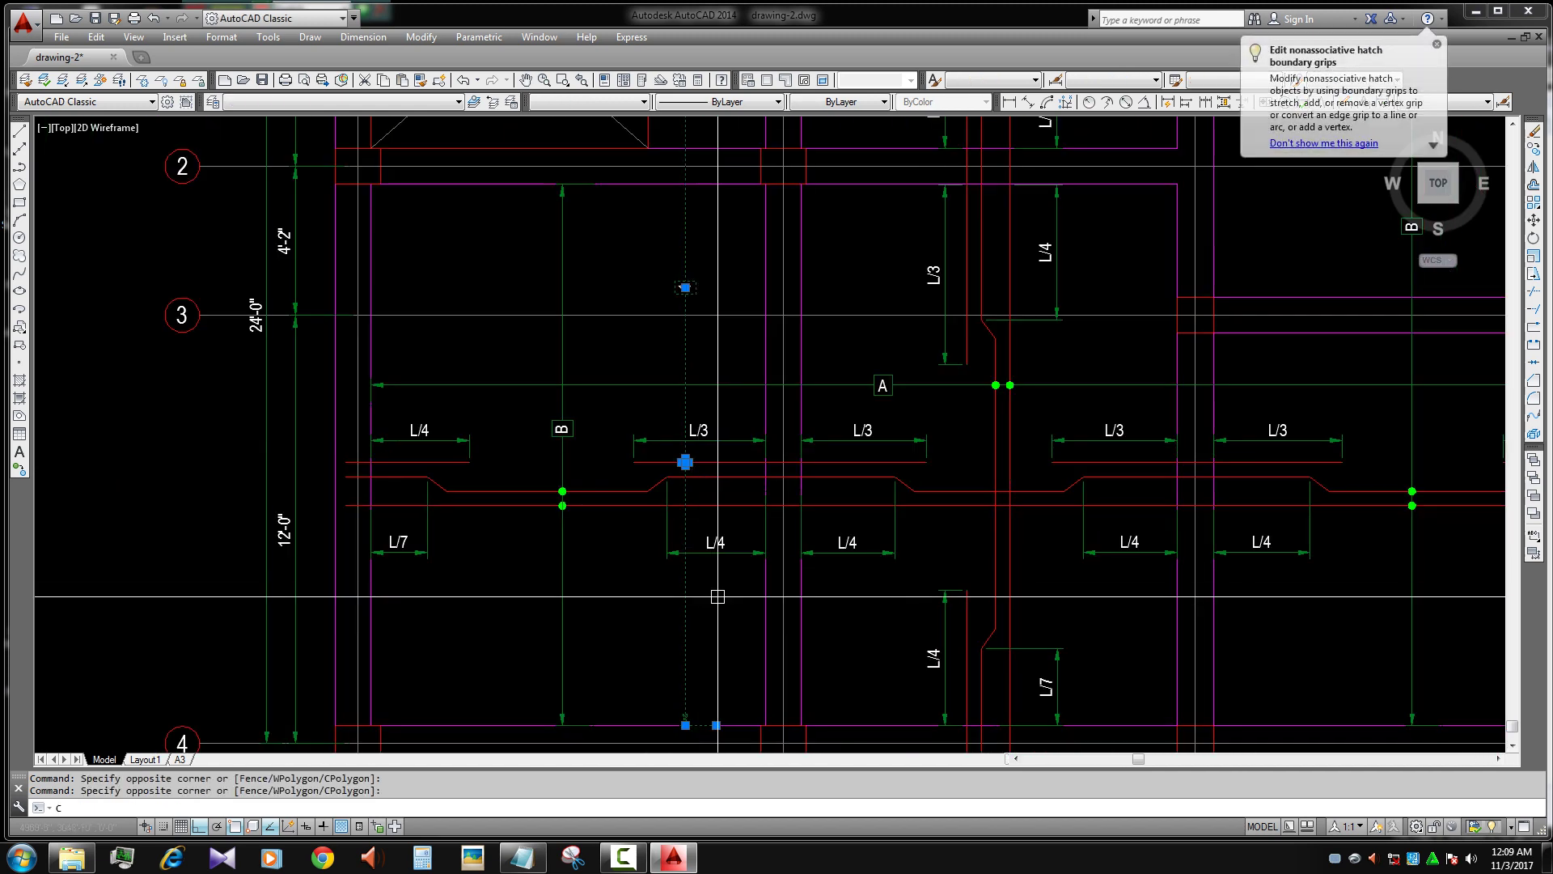
{"action": "key", "text": "Return"}
{"action": "left_click", "coordinate": [718, 597]}
{"action": "key", "text": "Escape"}
{"action": "scroll", "coordinate": [491, 585], "scroll_direction": "down", "scroll_amount": 5}
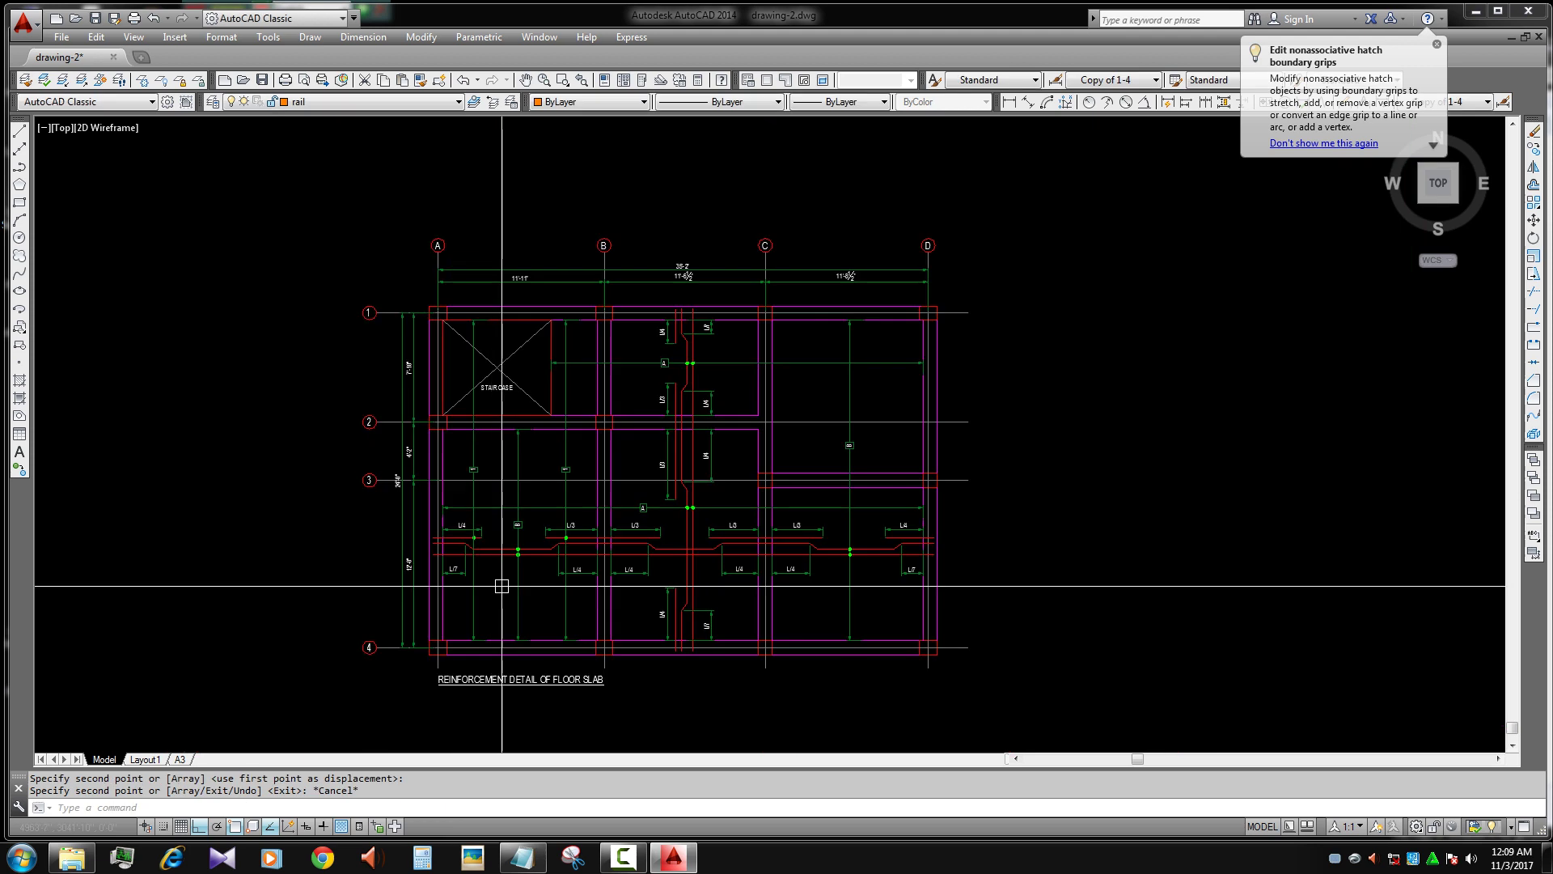
{"action": "scroll", "coordinate": [475, 451], "scroll_direction": "up", "scroll_amount": 2}
- Grab an end grip of the left-panel vertical bar, then cancel the stretch
{"action": "left_click", "coordinate": [475, 451]}
{"action": "left_click", "coordinate": [497, 246]}
{"action": "scroll", "coordinate": [478, 490], "scroll_direction": "up", "scroll_amount": 2}
{"action": "key", "text": "Escape"}
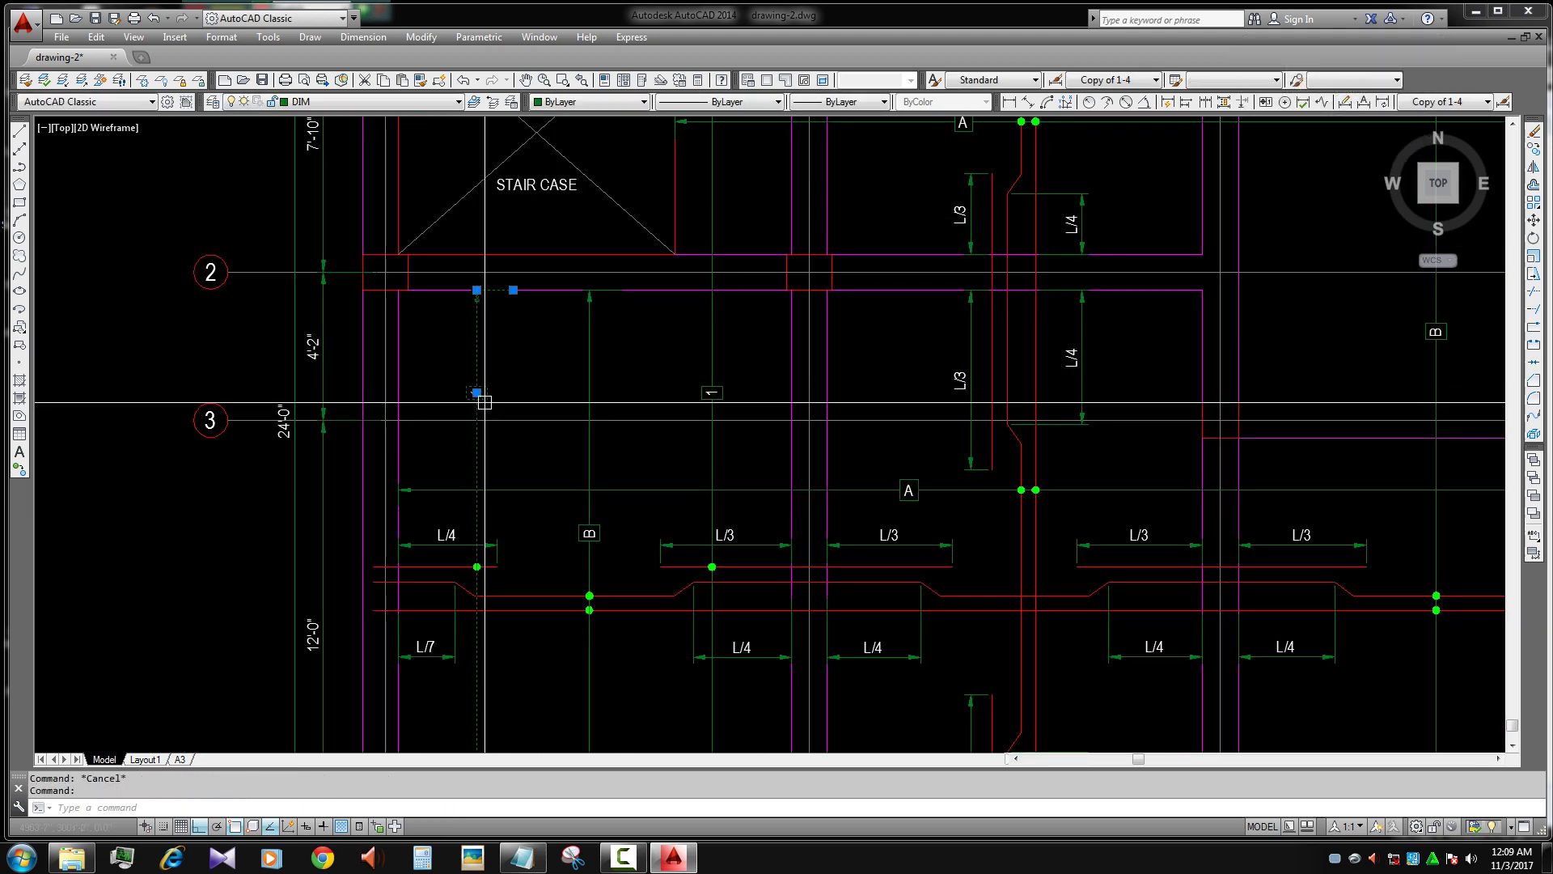
{"action": "scroll", "coordinate": [484, 402], "scroll_direction": "up", "scroll_amount": 3}
{"action": "scroll", "coordinate": [461, 393], "scroll_direction": "down", "scroll_amount": 5}
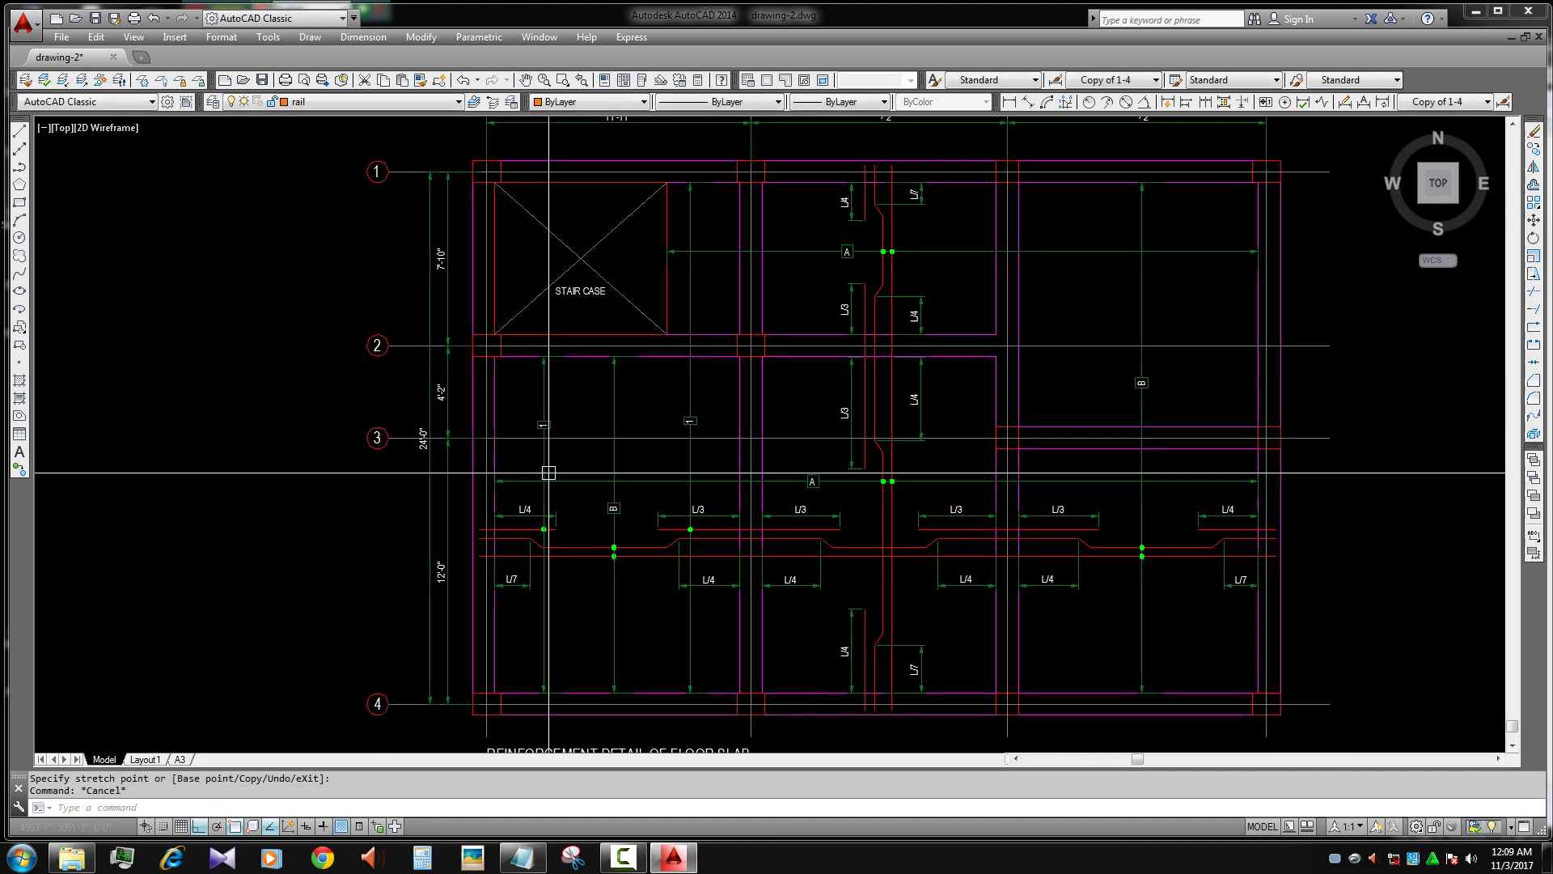
{"action": "scroll", "coordinate": [504, 455], "scroll_direction": "up", "scroll_amount": 5}
- Copy the bar tagged 1 with its line onto a vertical bar in the middle panel
{"action": "left_click", "coordinate": [504, 455]}
{"action": "left_click", "coordinate": [561, 555]}
{"action": "type", "text": "co"}
{"action": "key", "text": "Return"}
{"action": "left_click", "coordinate": [528, 518]}
{"action": "scroll", "coordinate": [527, 519], "scroll_direction": "down", "scroll_amount": 4}
{"action": "scroll", "coordinate": [728, 566], "scroll_direction": "up", "scroll_amount": 4}
{"action": "scroll", "coordinate": [784, 662], "scroll_direction": "down", "scroll_amount": 4}
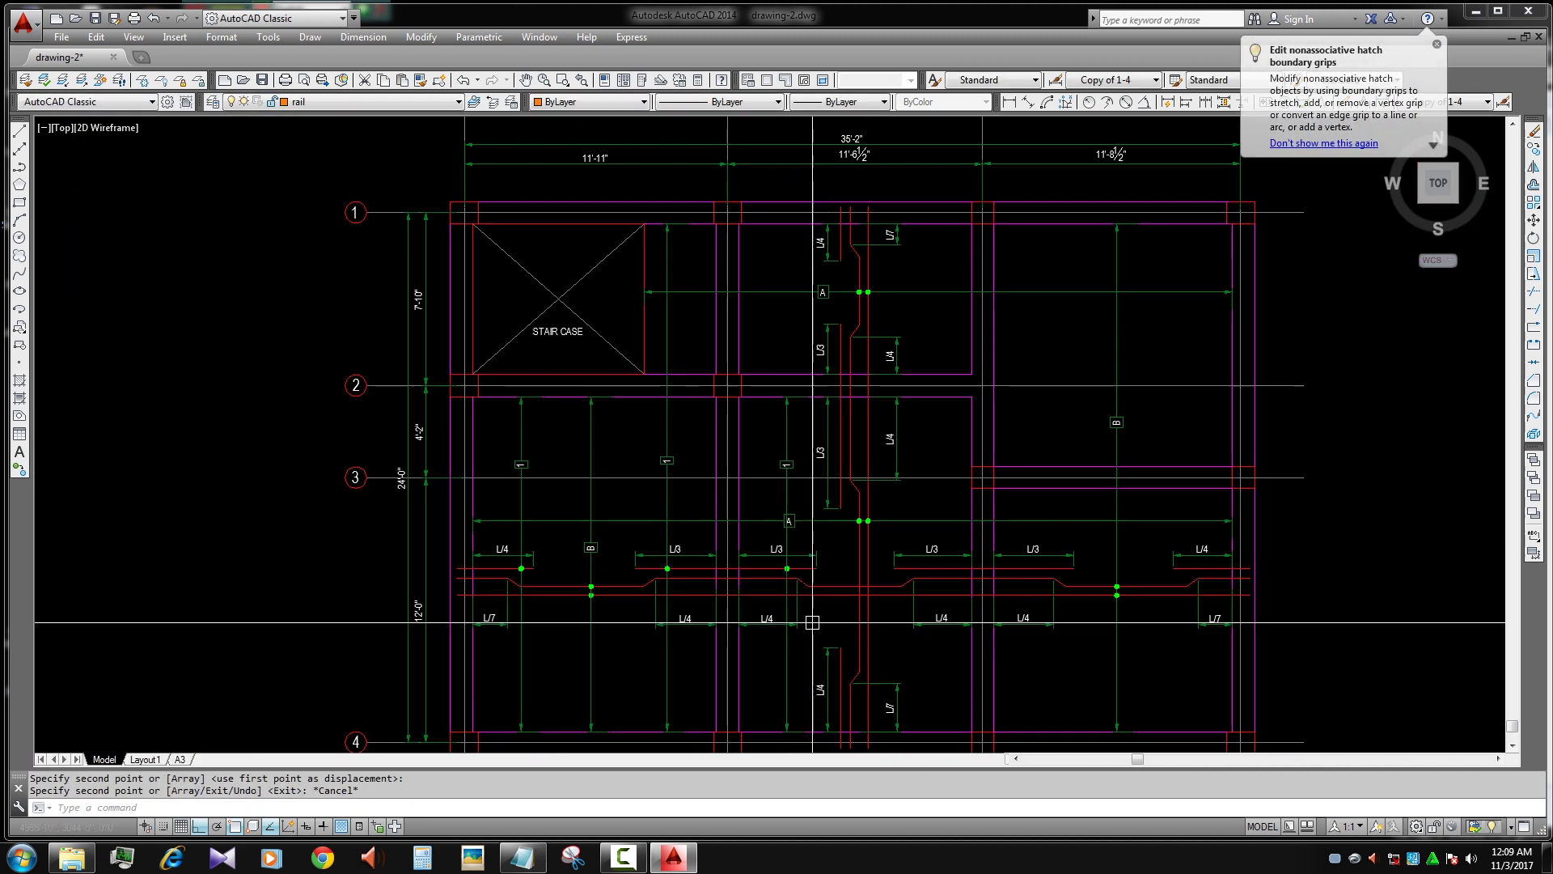
{"action": "scroll", "coordinate": [739, 469], "scroll_direction": "up", "scroll_amount": 4}
{"action": "key", "text": "Escape"}
{"action": "left_click", "coordinate": [739, 469]}
- Pick a bar line's end grip to stretch it, then cancel
{"action": "left_click", "coordinate": [797, 359]}
{"action": "scroll", "coordinate": [797, 359], "scroll_direction": "down", "scroll_amount": 4}
{"action": "scroll", "coordinate": [790, 231], "scroll_direction": "up", "scroll_amount": 4}
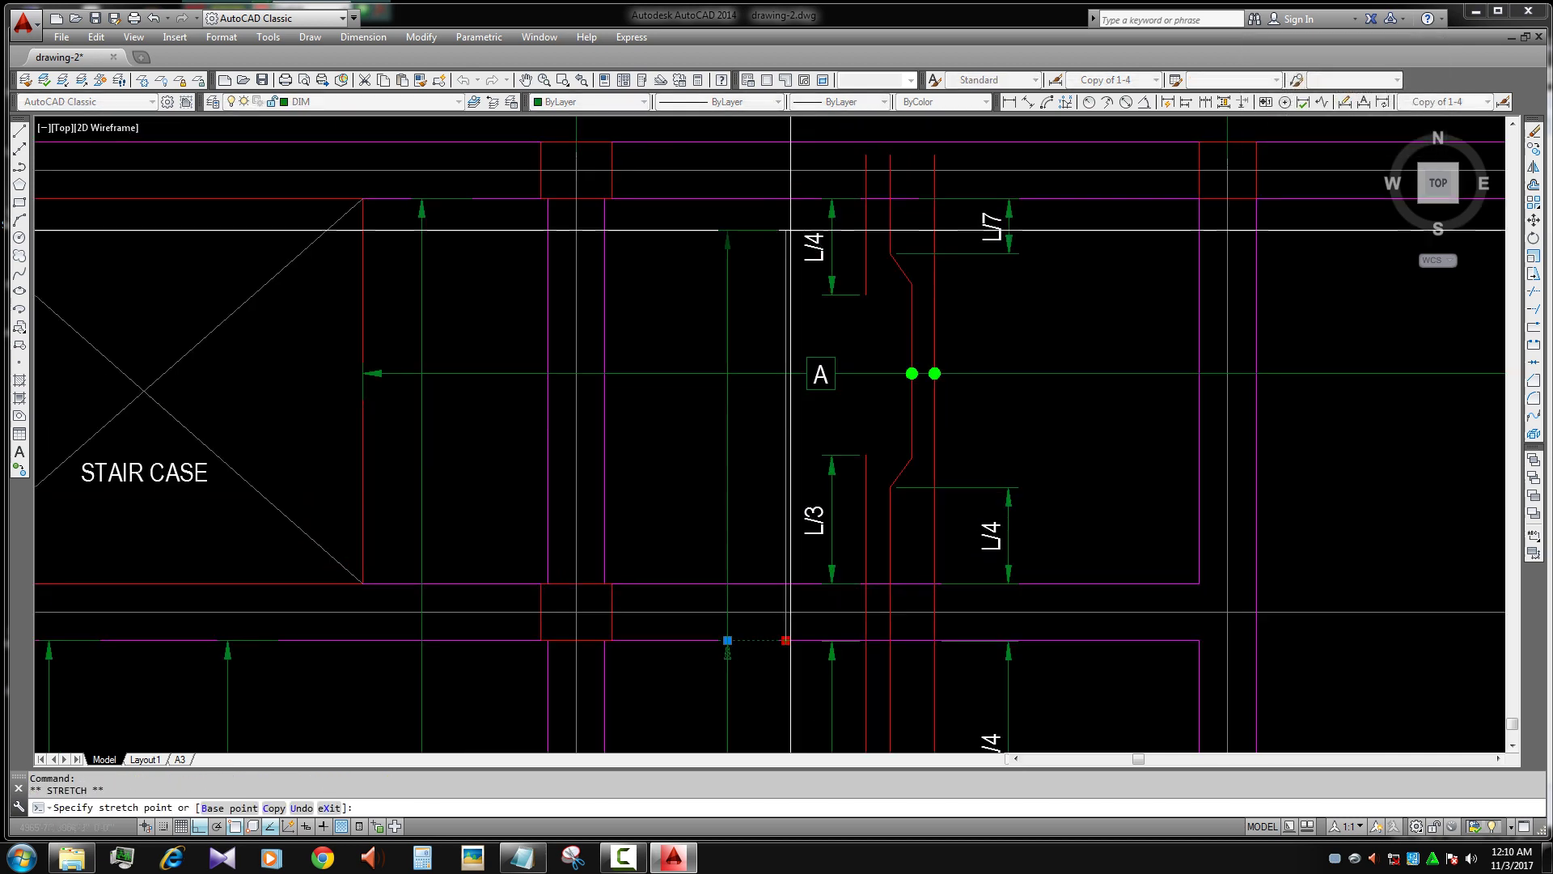
{"action": "scroll", "coordinate": [786, 198], "scroll_direction": "down", "scroll_amount": 4}
{"action": "scroll", "coordinate": [761, 468], "scroll_direction": "up", "scroll_amount": 4}
{"action": "key", "text": "Escape"}
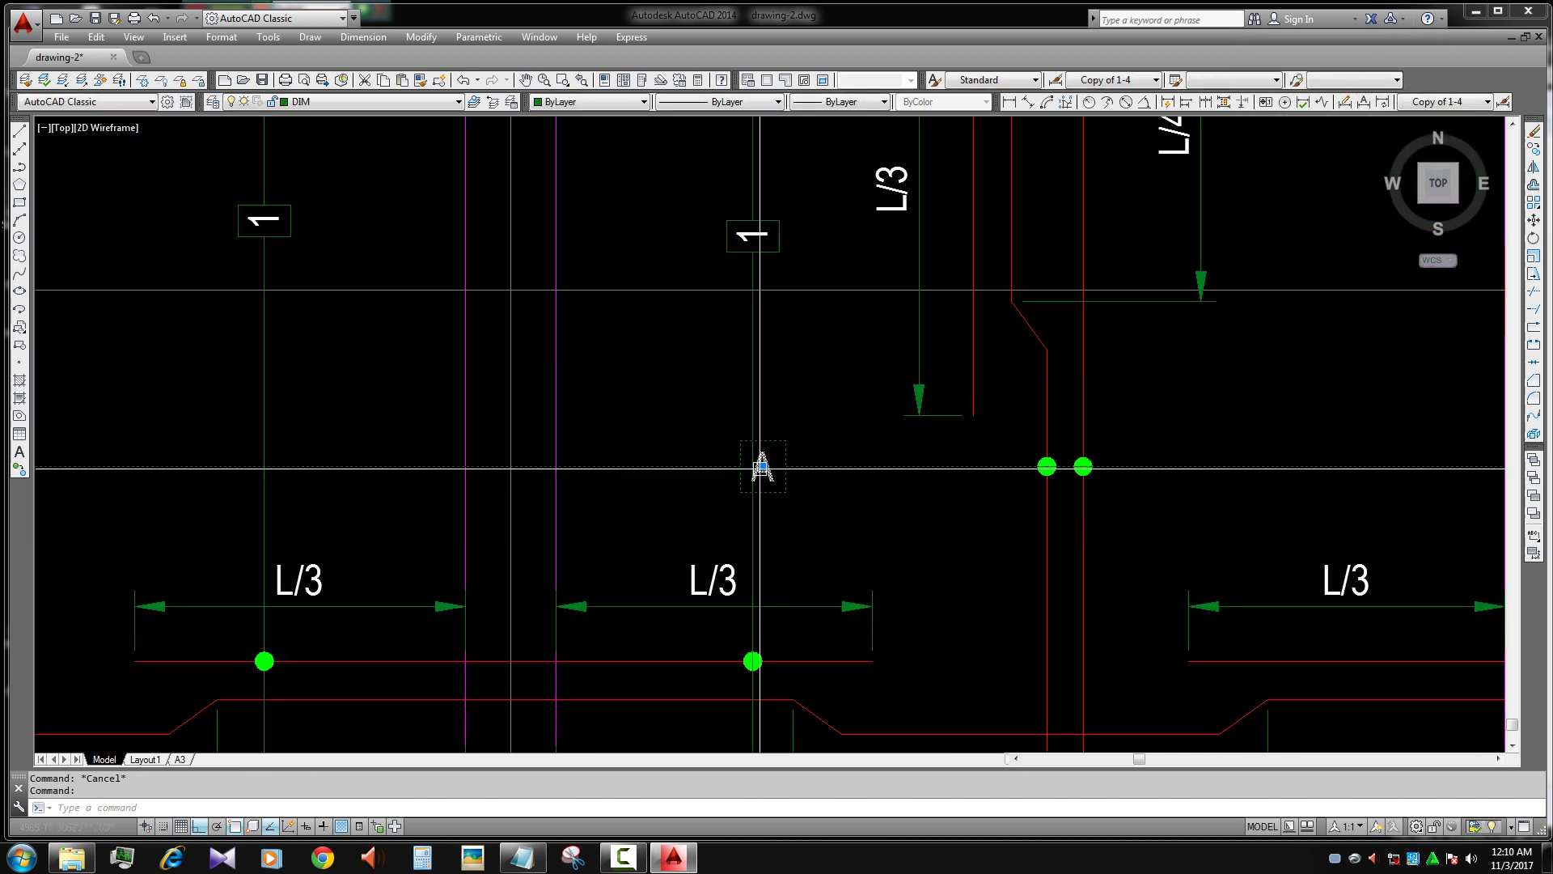
- Grip-move section marker A right, off the bar line, and open bar mark 1's text
{"action": "left_click", "coordinate": [763, 467]}
{"action": "left_click", "coordinate": [829, 468]}
{"action": "middle_click_drag", "start_coordinate": [828, 468], "coordinate": [871, 598]}
{"action": "double_click", "coordinate": [797, 368]}
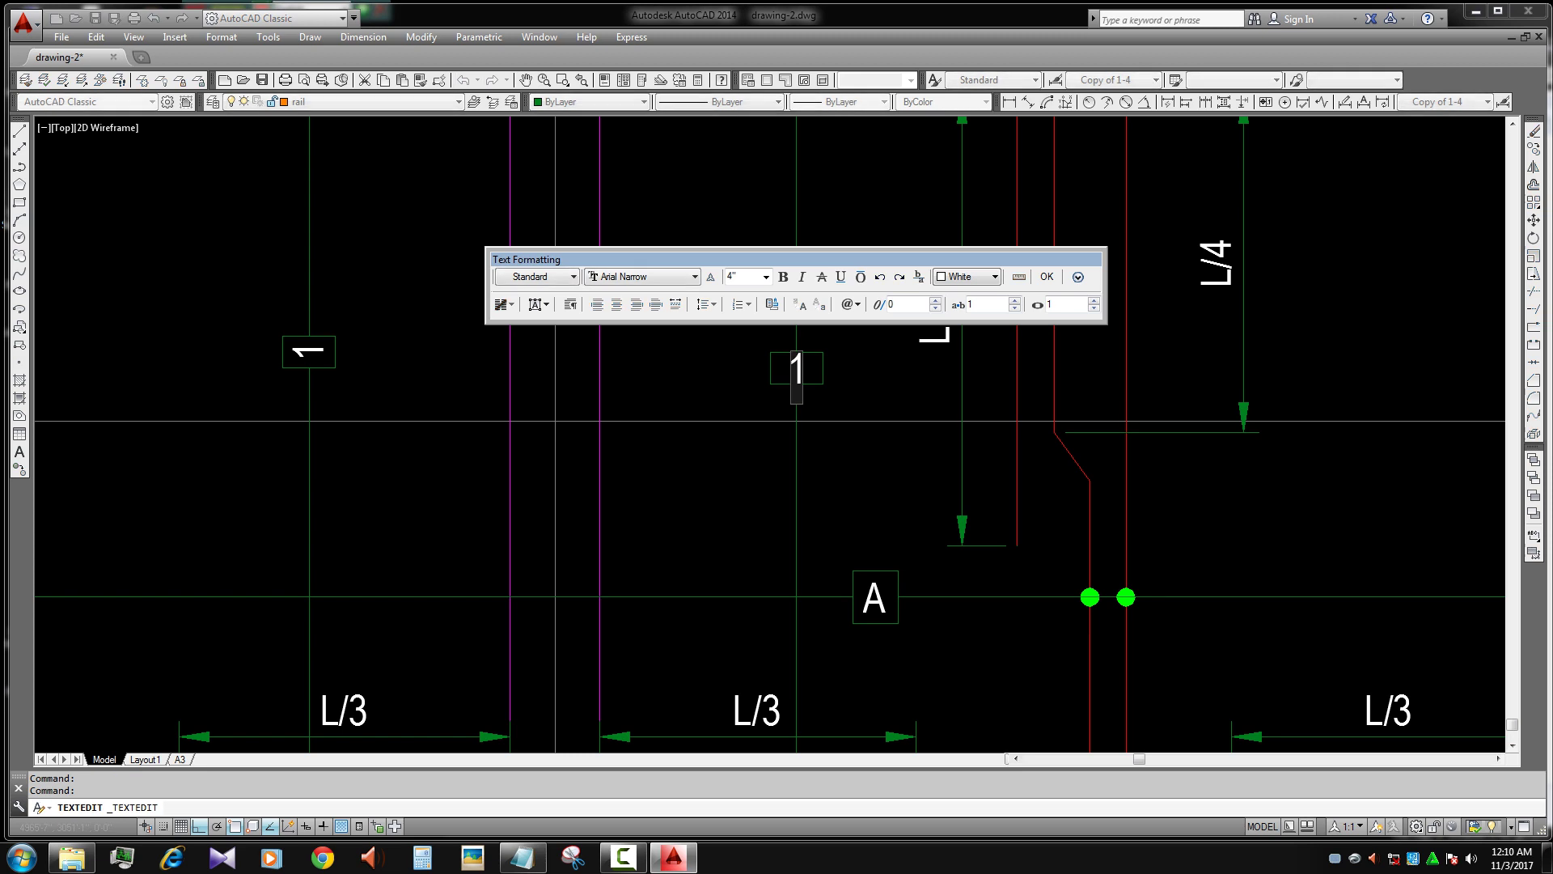
{"action": "scroll", "coordinate": [789, 380], "scroll_direction": "down", "scroll_amount": 5}
{"action": "scroll", "coordinate": [789, 485], "scroll_direction": "up", "scroll_amount": 2}
- Select the vertical bar line marked 1, then cancel the pending copy
{"action": "left_click", "coordinate": [789, 589]}
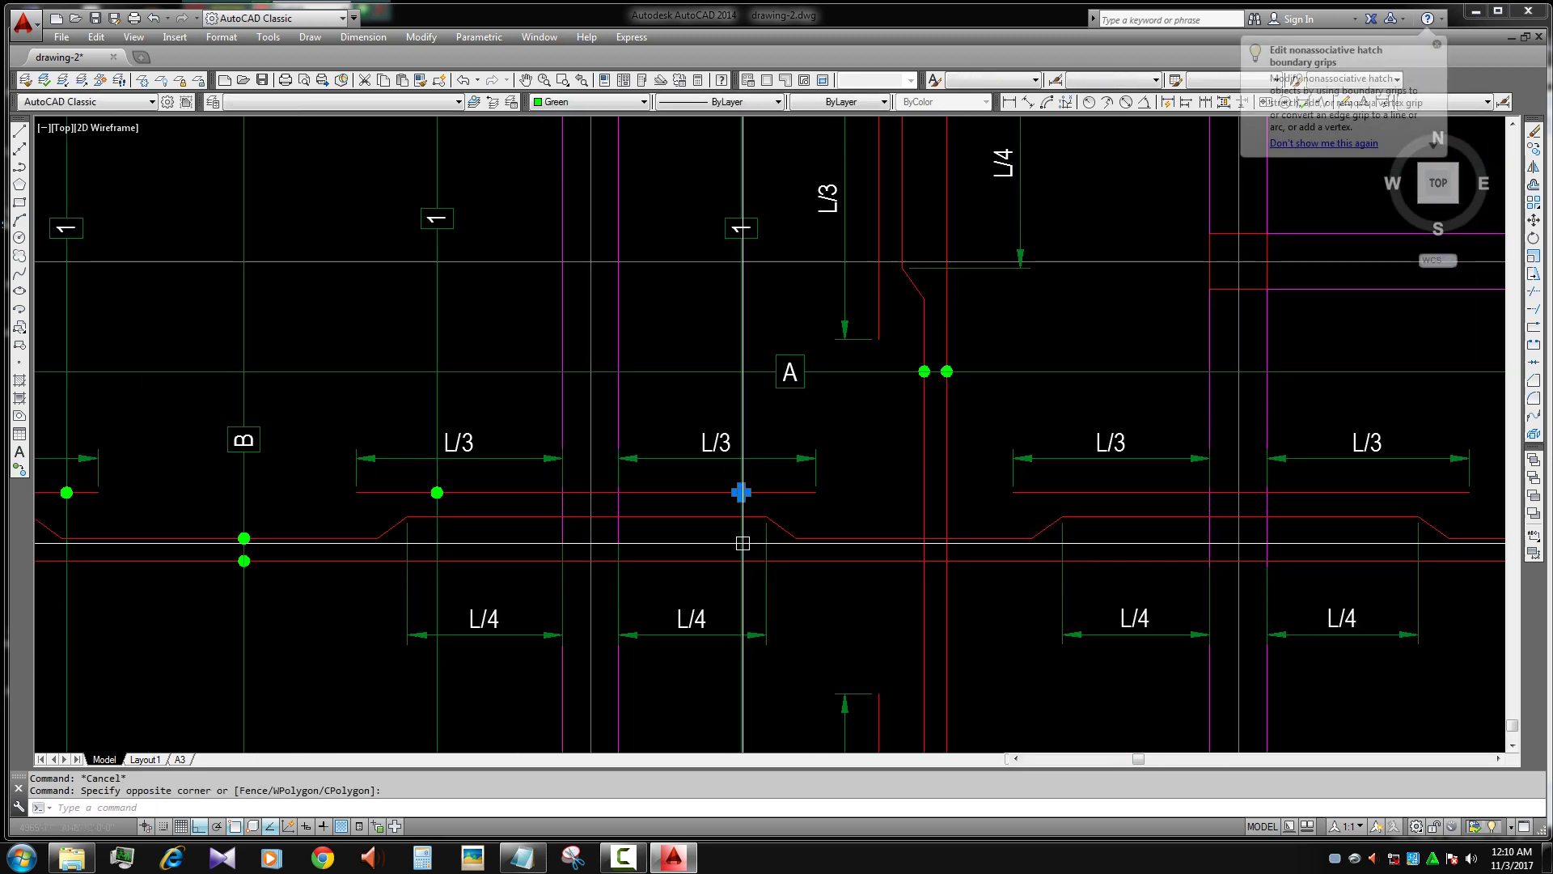
{"action": "type", "text": "c"}
{"action": "key", "text": "Escape"}
{"action": "key", "text": "Escape"}
{"action": "scroll", "coordinate": [746, 518], "scroll_direction": "up", "scroll_amount": 2}
- Select the three bar mark objects and start a move, then cancel it
{"action": "left_click", "coordinate": [719, 484]}
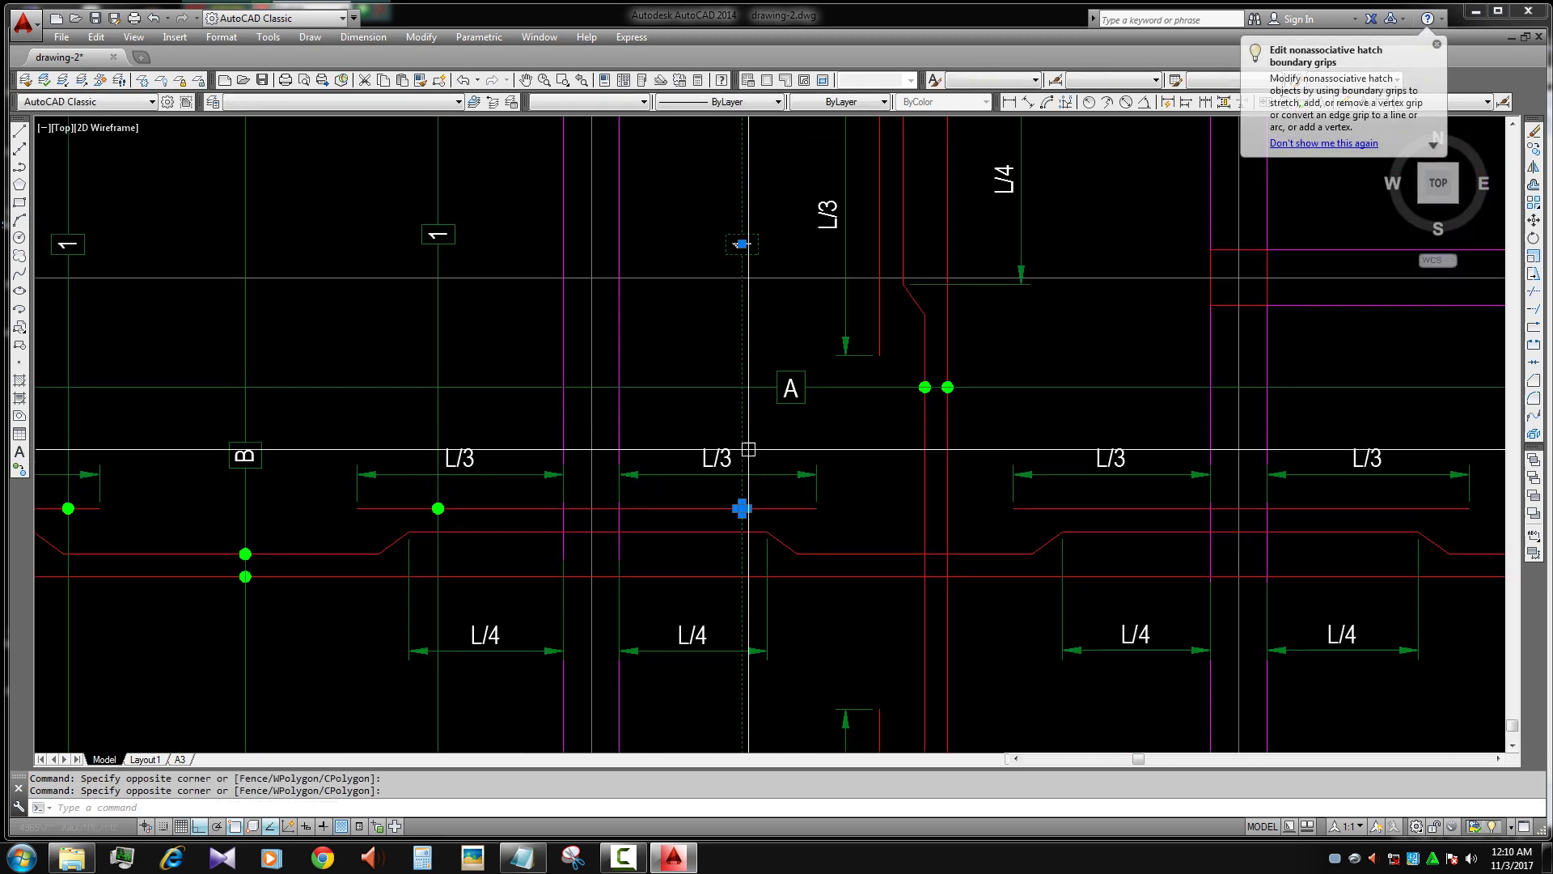
{"action": "scroll", "coordinate": [748, 449], "scroll_direction": "down", "scroll_amount": 3}
{"action": "type", "text": "m"}
{"action": "key", "text": "Return"}
{"action": "left_click", "coordinate": [753, 437]}
{"action": "scroll", "coordinate": [894, 441], "scroll_direction": "up", "scroll_amount": 3}
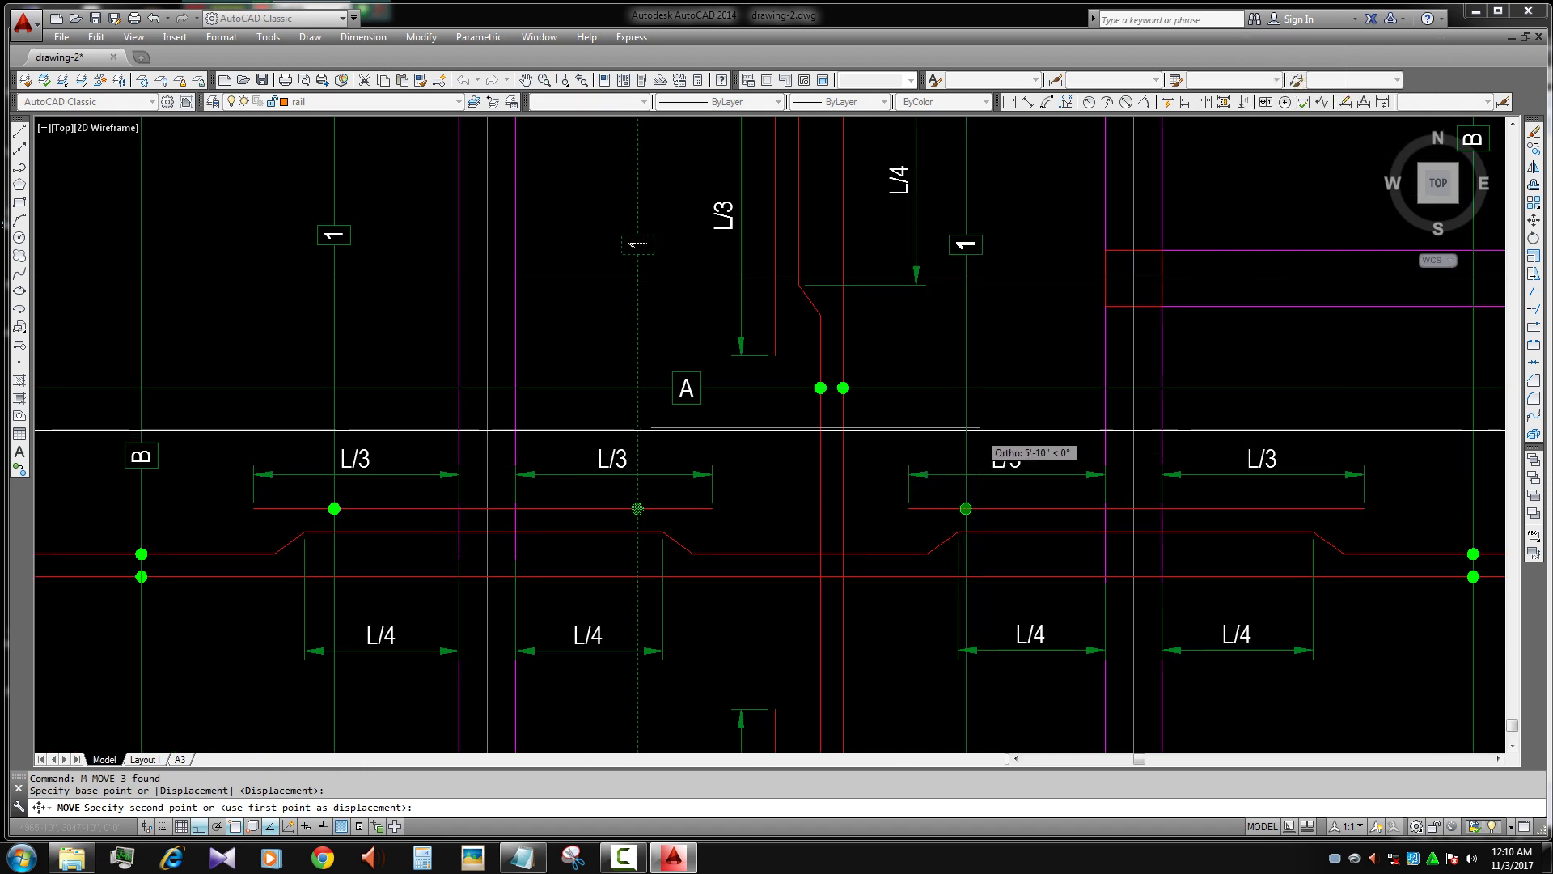
{"action": "key", "text": "Escape"}
{"action": "scroll", "coordinate": [988, 437], "scroll_direction": "down", "scroll_amount": 4}
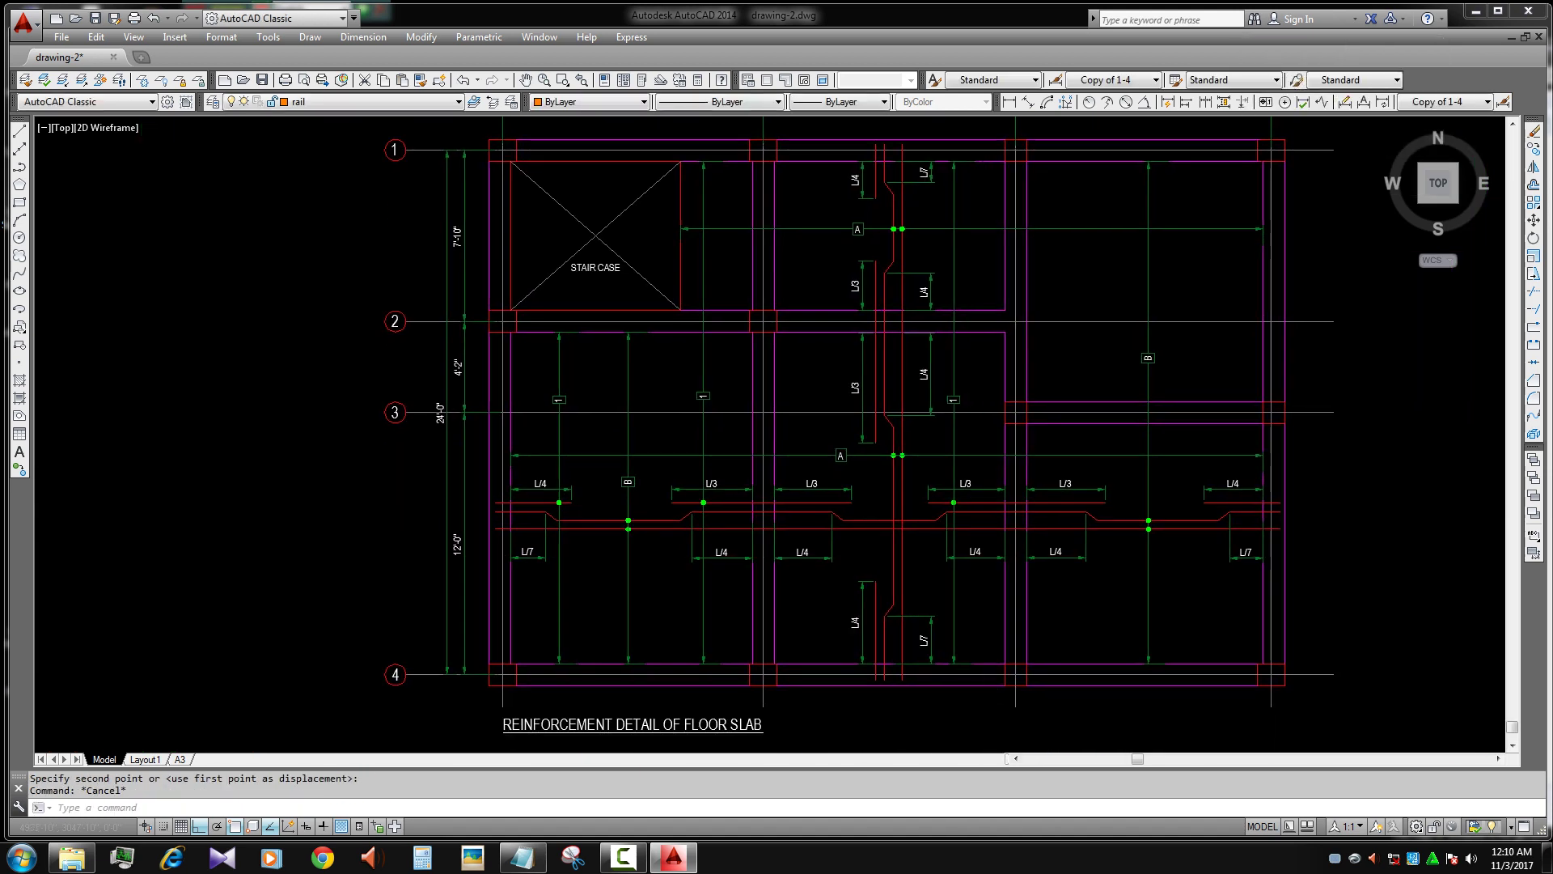
{"action": "scroll", "coordinate": [971, 555], "scroll_direction": "up", "scroll_amount": 5}
{"action": "scroll", "coordinate": [930, 457], "scroll_direction": "down", "scroll_amount": 4}
- Start copying the three bar mark objects, pan left, then cancel the copy
{"action": "type", "text": "co"}
{"action": "key", "text": "Return"}
{"action": "left_click", "coordinate": [889, 467]}
{"action": "middle_click_drag", "start_coordinate": [889, 467], "coordinate": [662, 499]}
{"action": "scroll", "coordinate": [1163, 500], "scroll_direction": "down", "scroll_amount": 5}
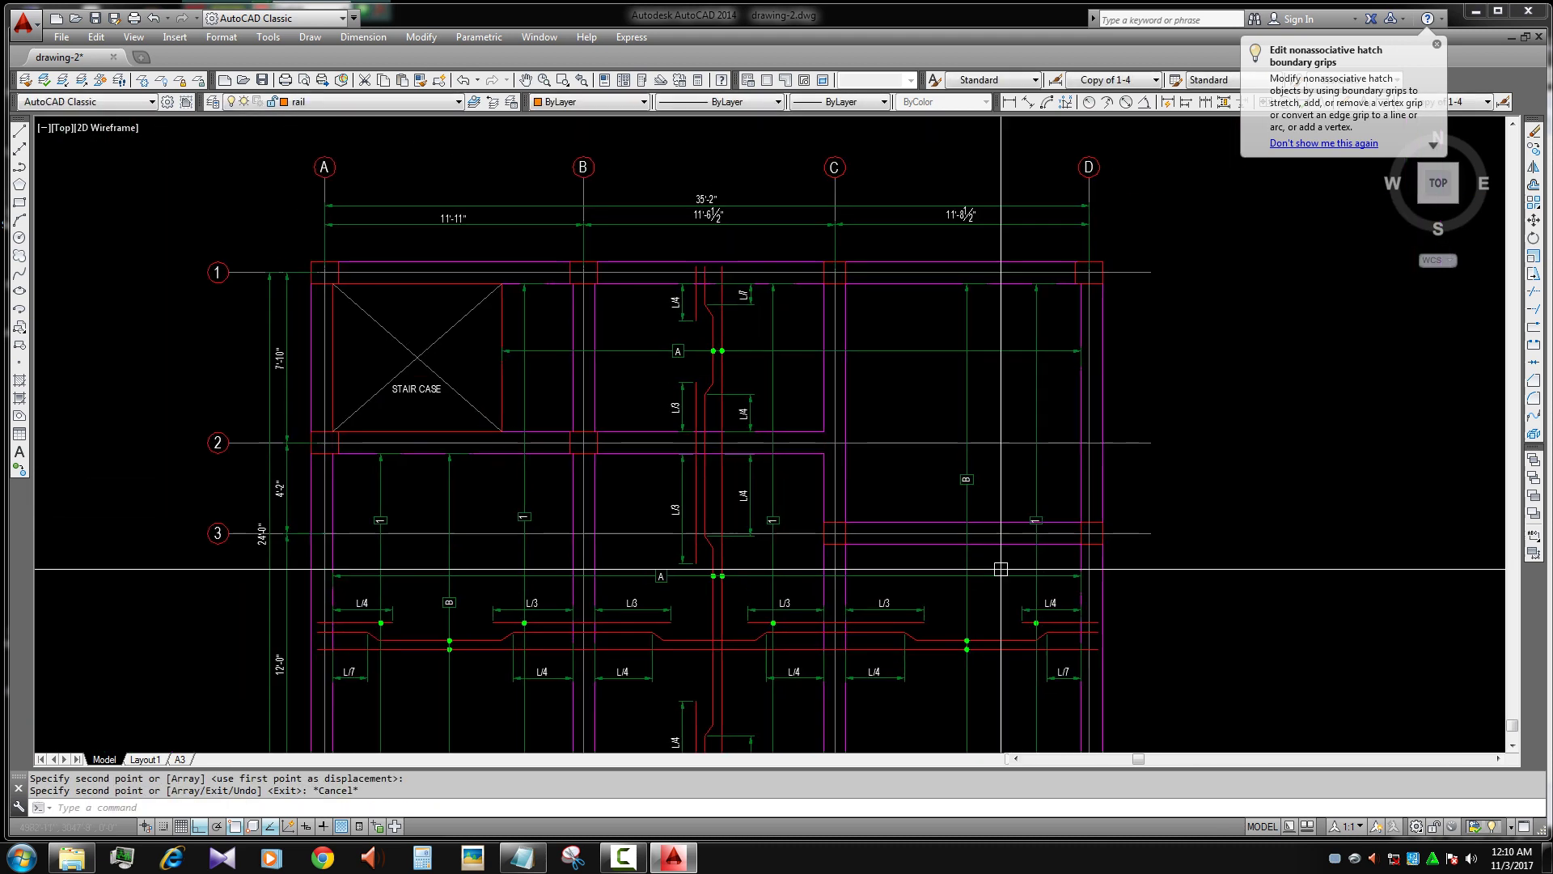
{"action": "key", "text": "Escape"}
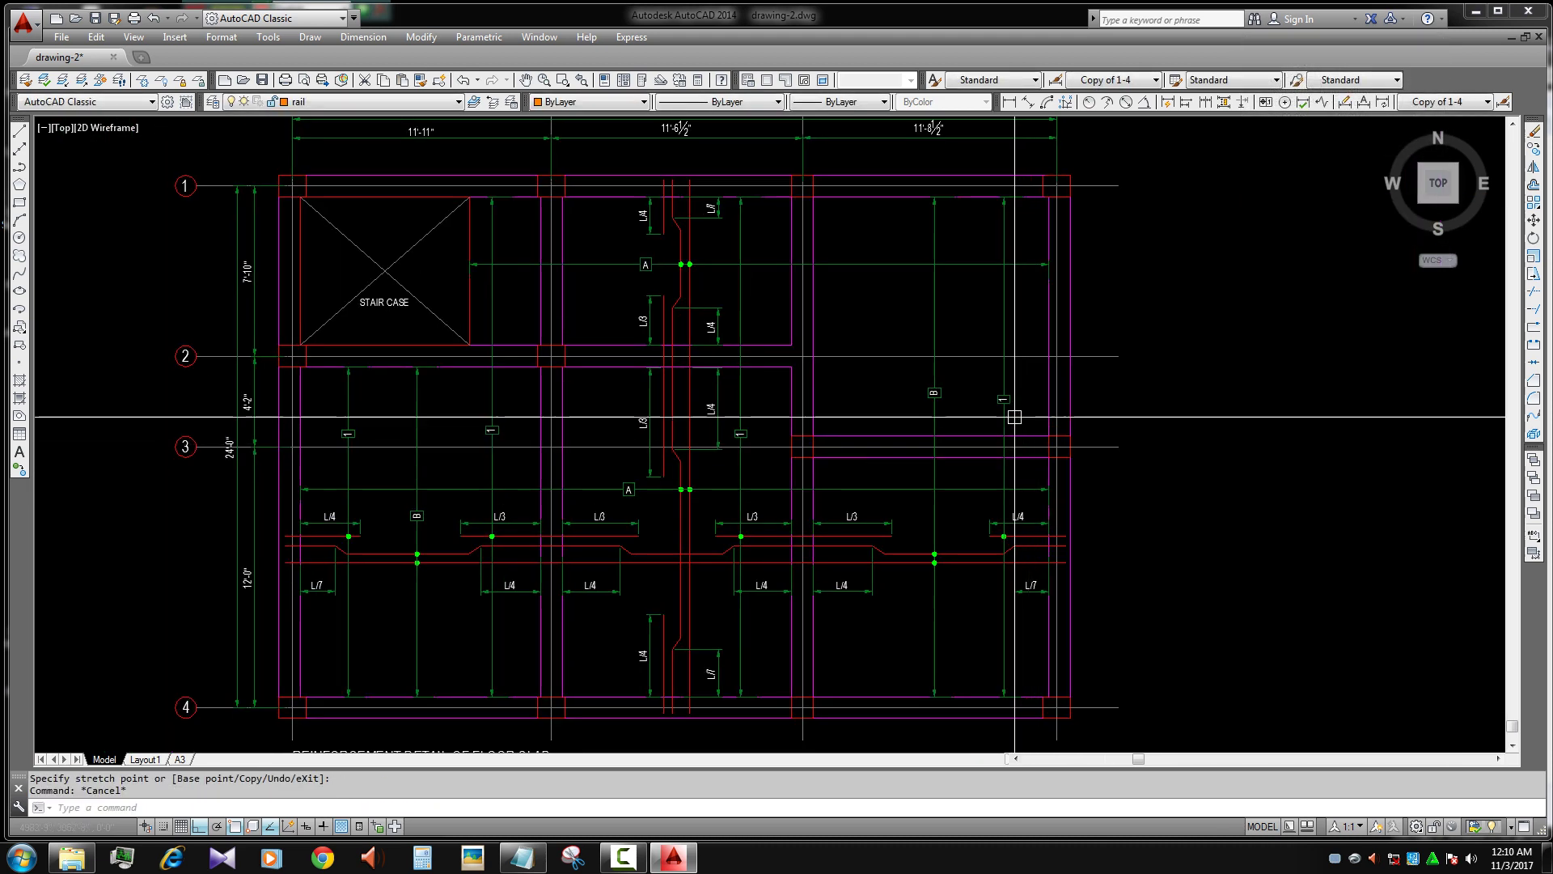
{"action": "scroll", "coordinate": [1015, 514], "scroll_direction": "up", "scroll_amount": 5}
- Rotate a bar mark 1 and its line 90° so the bar runs horizontally
{"action": "left_click", "coordinate": [985, 613]}
{"action": "type", "text": "c"}
{"action": "scroll", "coordinate": [986, 613], "scroll_direction": "down", "scroll_amount": 5}
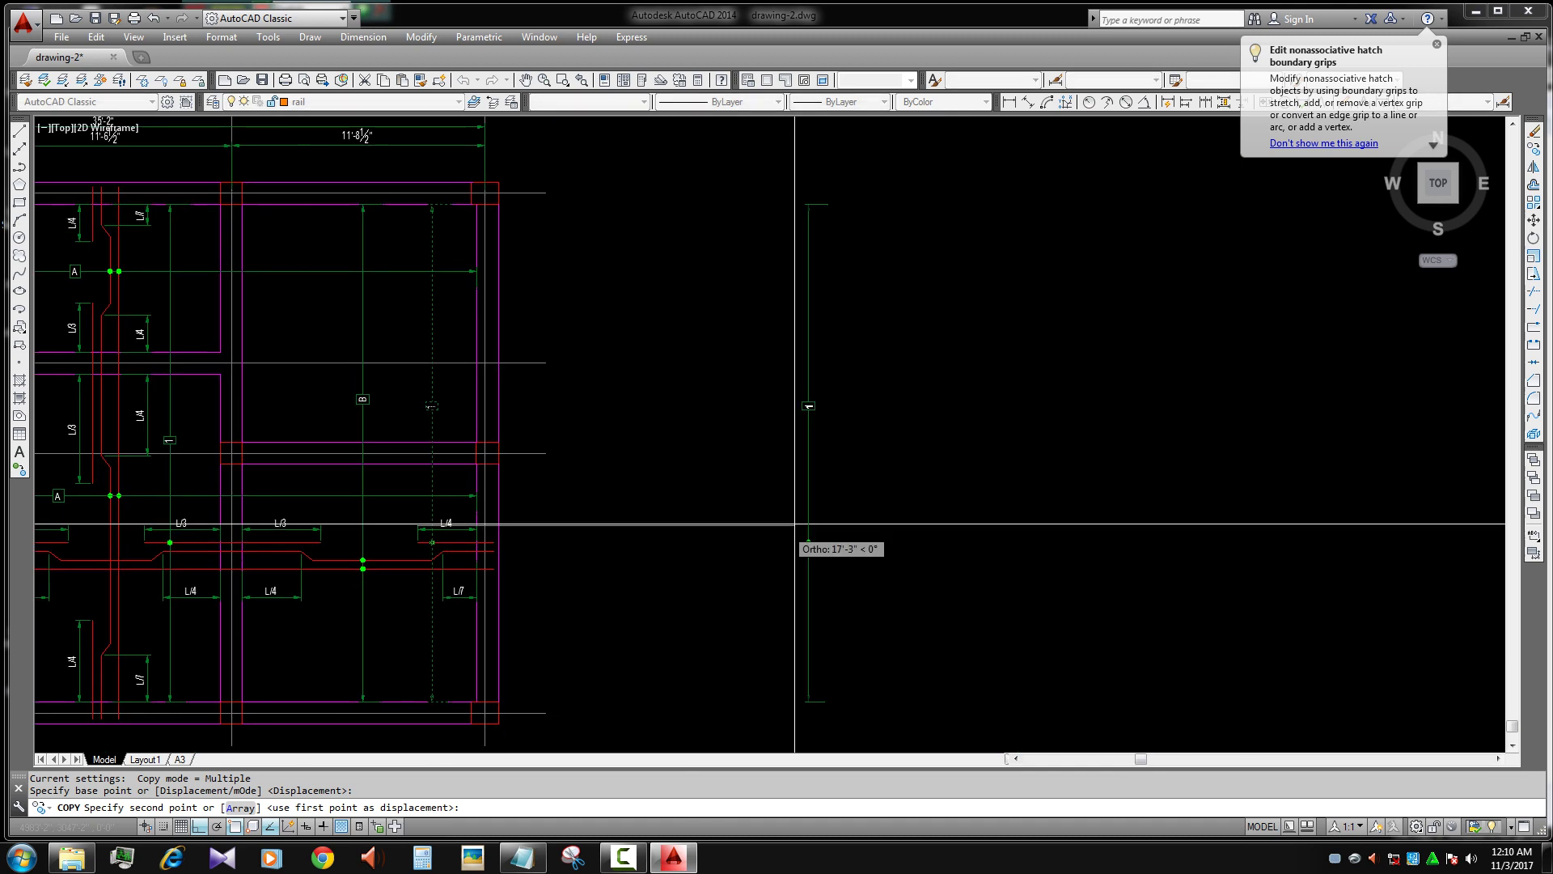
{"action": "type", "text": "ro"}
{"action": "key", "text": "Return"}
{"action": "left_click", "coordinate": [773, 486]}
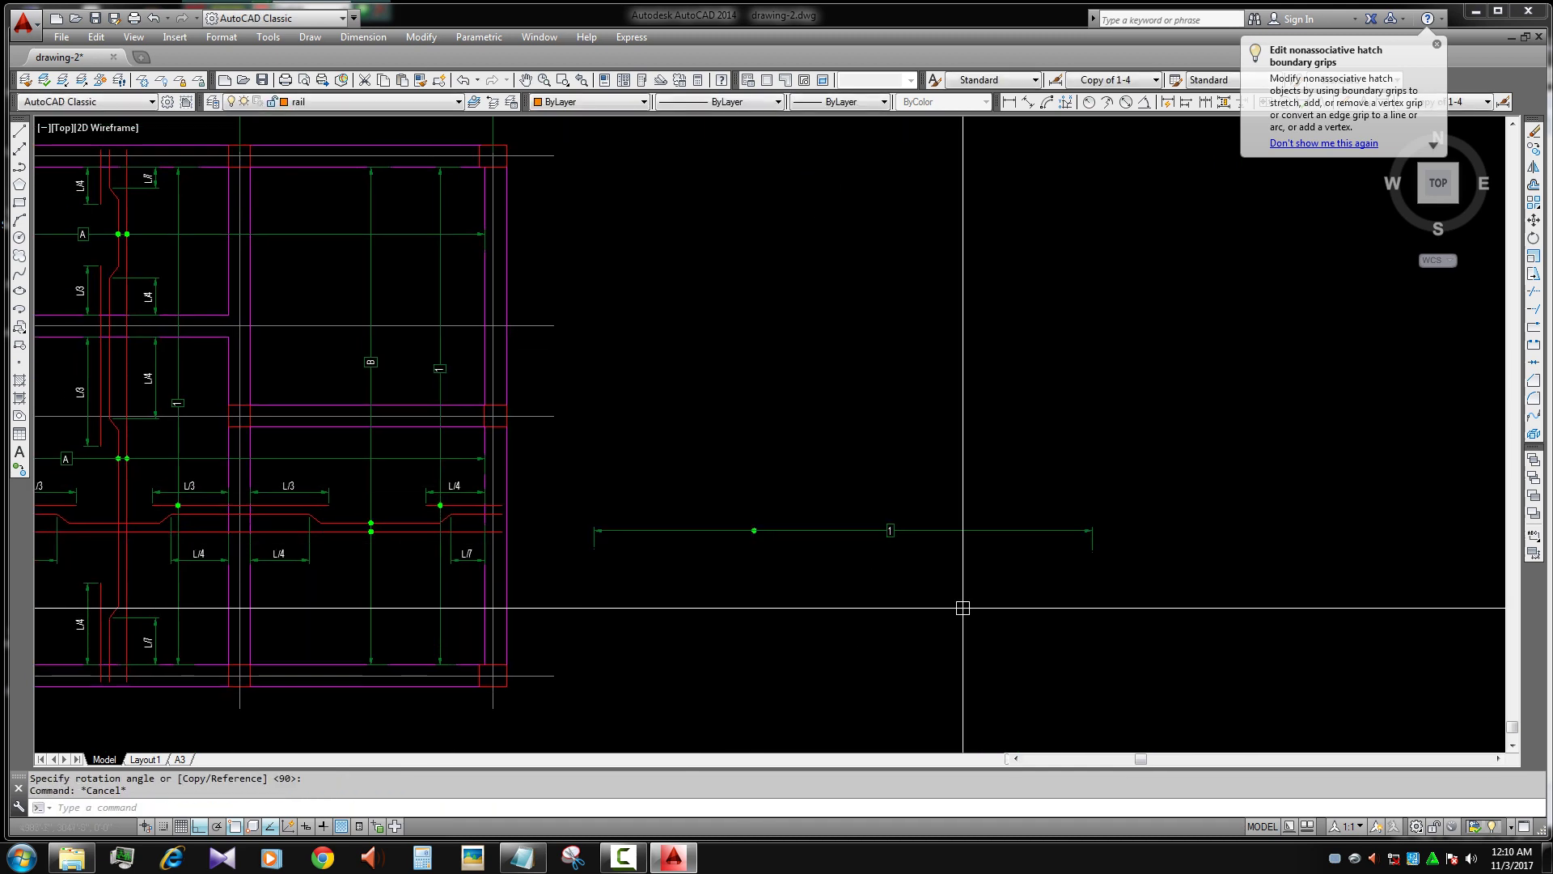
{"action": "left_click", "coordinate": [961, 607]}
{"action": "scroll", "coordinate": [1046, 503], "scroll_direction": "up", "scroll_amount": 5}
- Start moving the horizontal bar, then cancel the move
{"action": "type", "text": "m"}
{"action": "key", "text": "Return"}
{"action": "left_click", "coordinate": [1046, 503]}
{"action": "scroll", "coordinate": [1046, 504], "scroll_direction": "down", "scroll_amount": 5}
{"action": "scroll", "coordinate": [544, 360], "scroll_direction": "up", "scroll_amount": 3}
{"action": "scroll", "coordinate": [526, 380], "scroll_direction": "up", "scroll_amount": 3}
{"action": "key", "text": "Escape"}
- Grip-stretch the horizontal bar's end to the panel edge between grids C and D
{"action": "left_click", "coordinate": [600, 343]}
{"action": "scroll", "coordinate": [136, 344], "scroll_direction": "up", "scroll_amount": 3}
{"action": "left_click", "coordinate": [129, 344]}
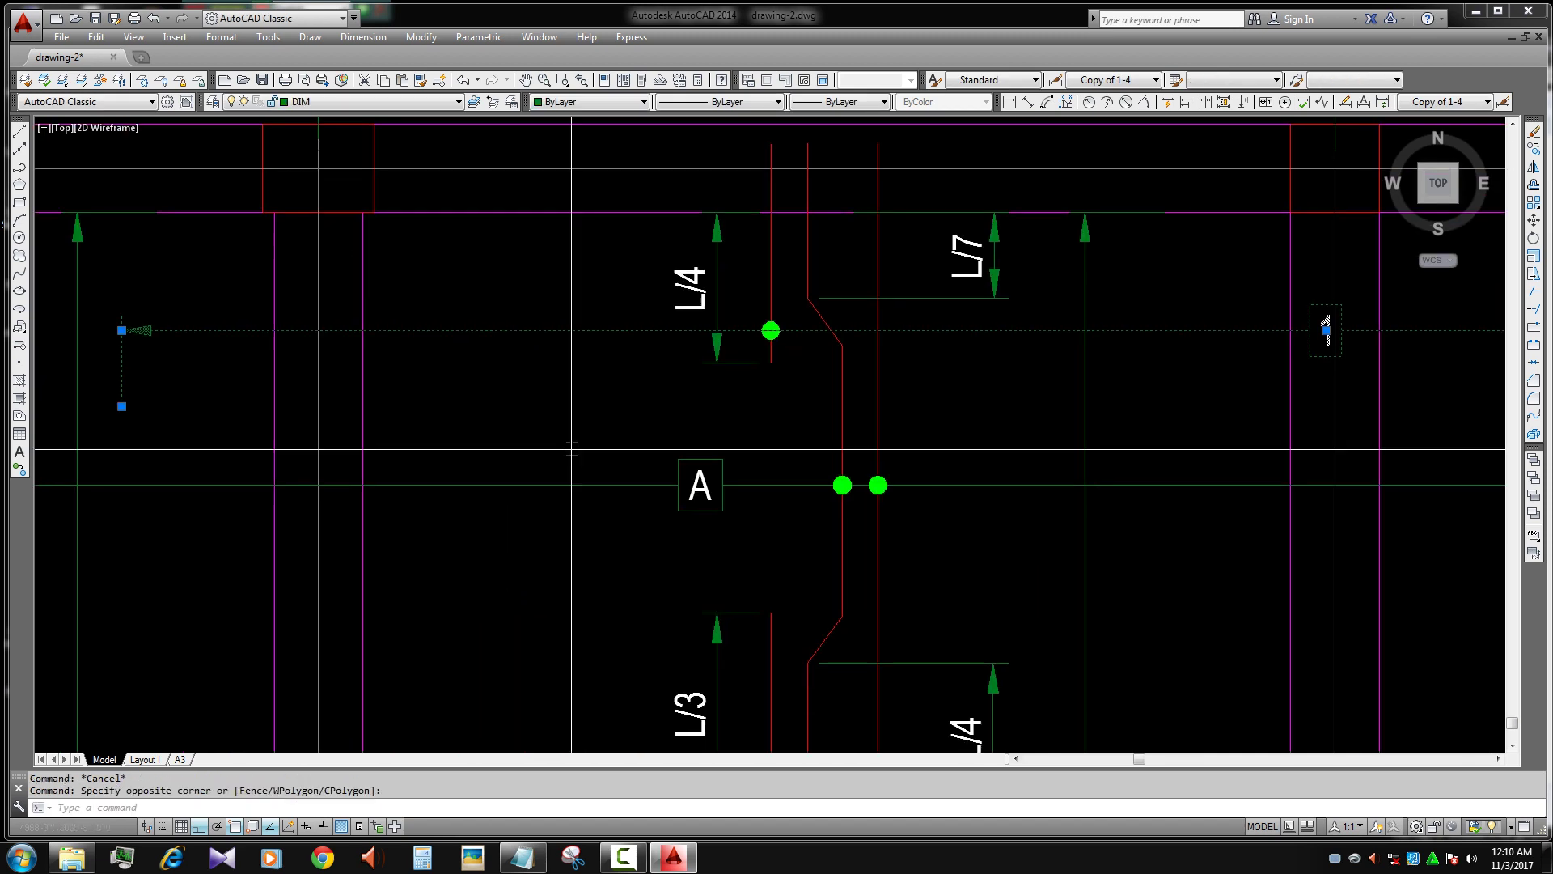
{"action": "scroll", "coordinate": [348, 432], "scroll_direction": "down", "scroll_amount": 5}
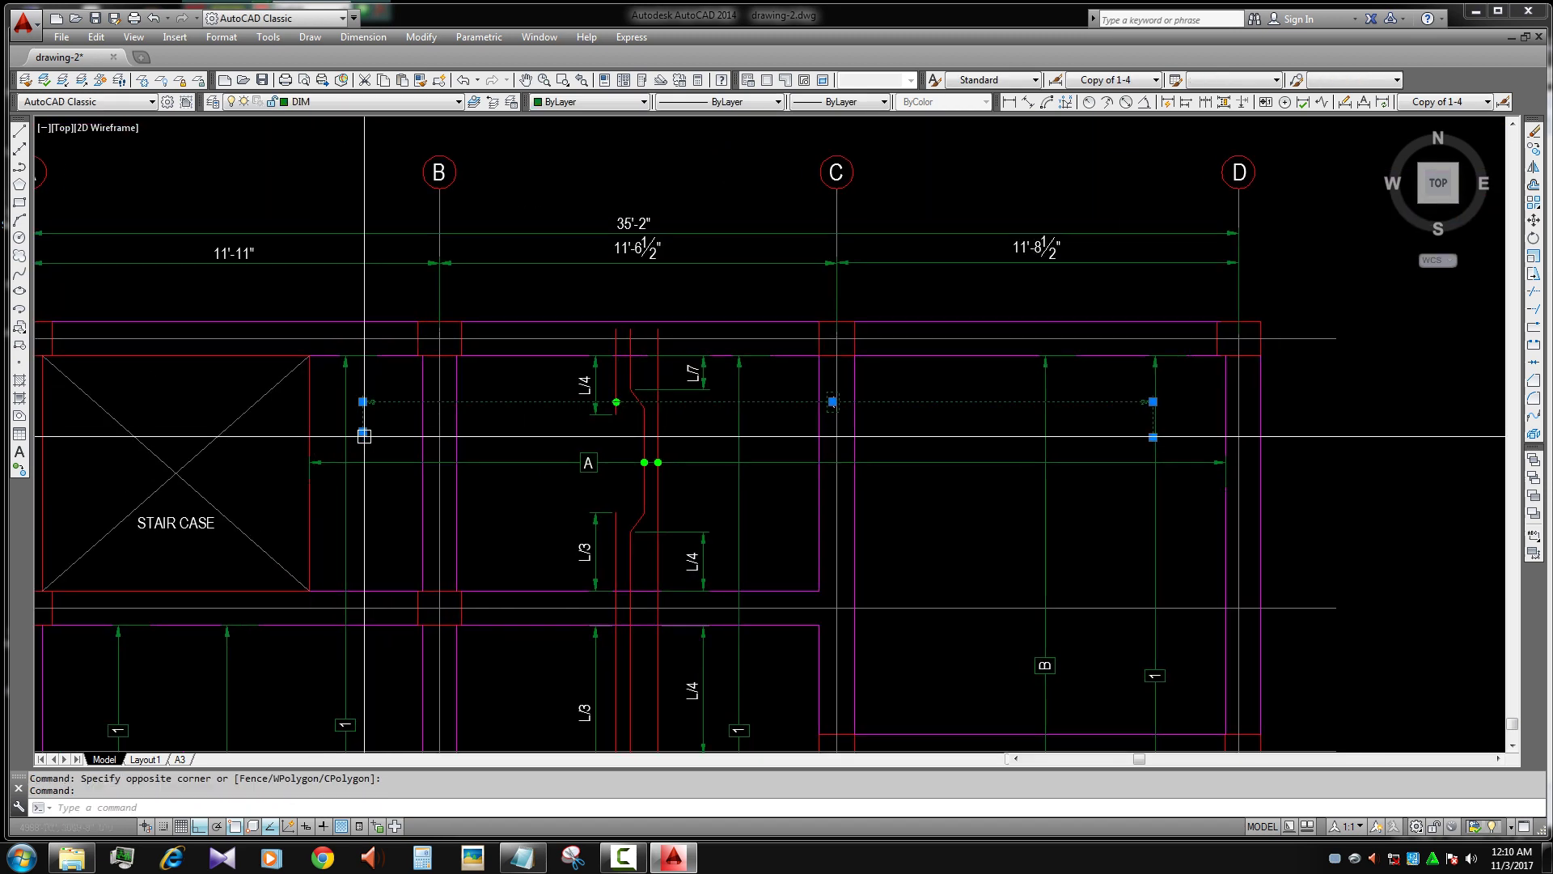
{"action": "scroll", "coordinate": [503, 450], "scroll_direction": "down", "scroll_amount": 5}
{"action": "scroll", "coordinate": [684, 445], "scroll_direction": "up", "scroll_amount": 5}
{"action": "left_click", "coordinate": [646, 450]}
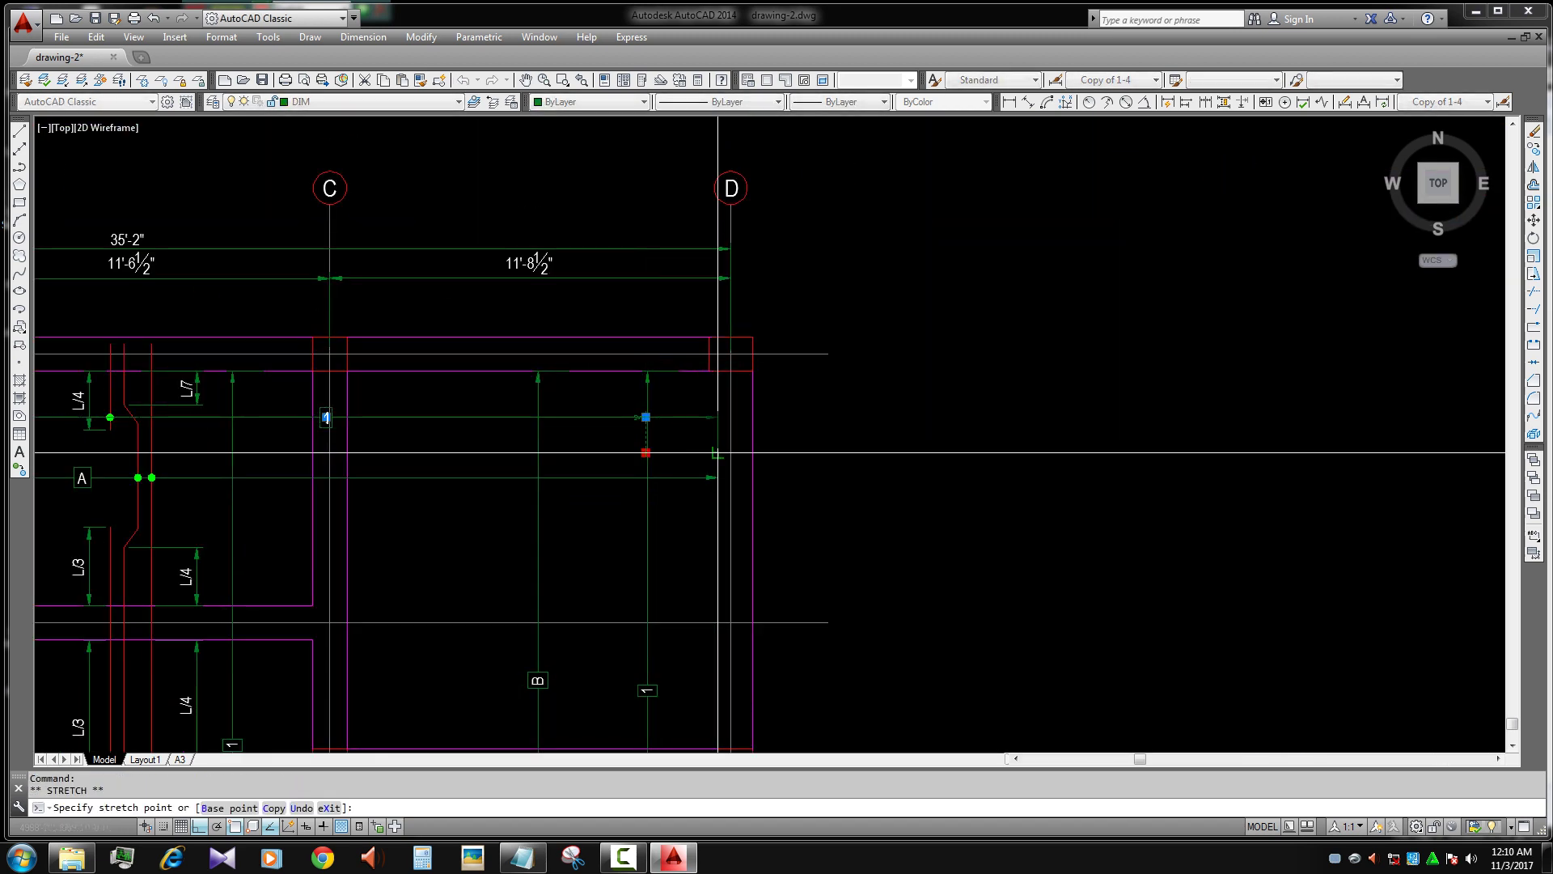
{"action": "scroll", "coordinate": [647, 450], "scroll_direction": "down", "scroll_amount": 5}
{"action": "scroll", "coordinate": [587, 434], "scroll_direction": "up", "scroll_amount": 5}
{"action": "left_click", "coordinate": [534, 408]}
{"action": "scroll", "coordinate": [288, 410], "scroll_direction": "up", "scroll_amount": 3}
{"action": "scroll", "coordinate": [283, 429], "scroll_direction": "down", "scroll_amount": 3}
- Copy the horizontal bar marked 1 to a second, lower row
{"action": "key", "text": "Return"}
{"action": "scroll", "coordinate": [494, 522], "scroll_direction": "down", "scroll_amount": 2}
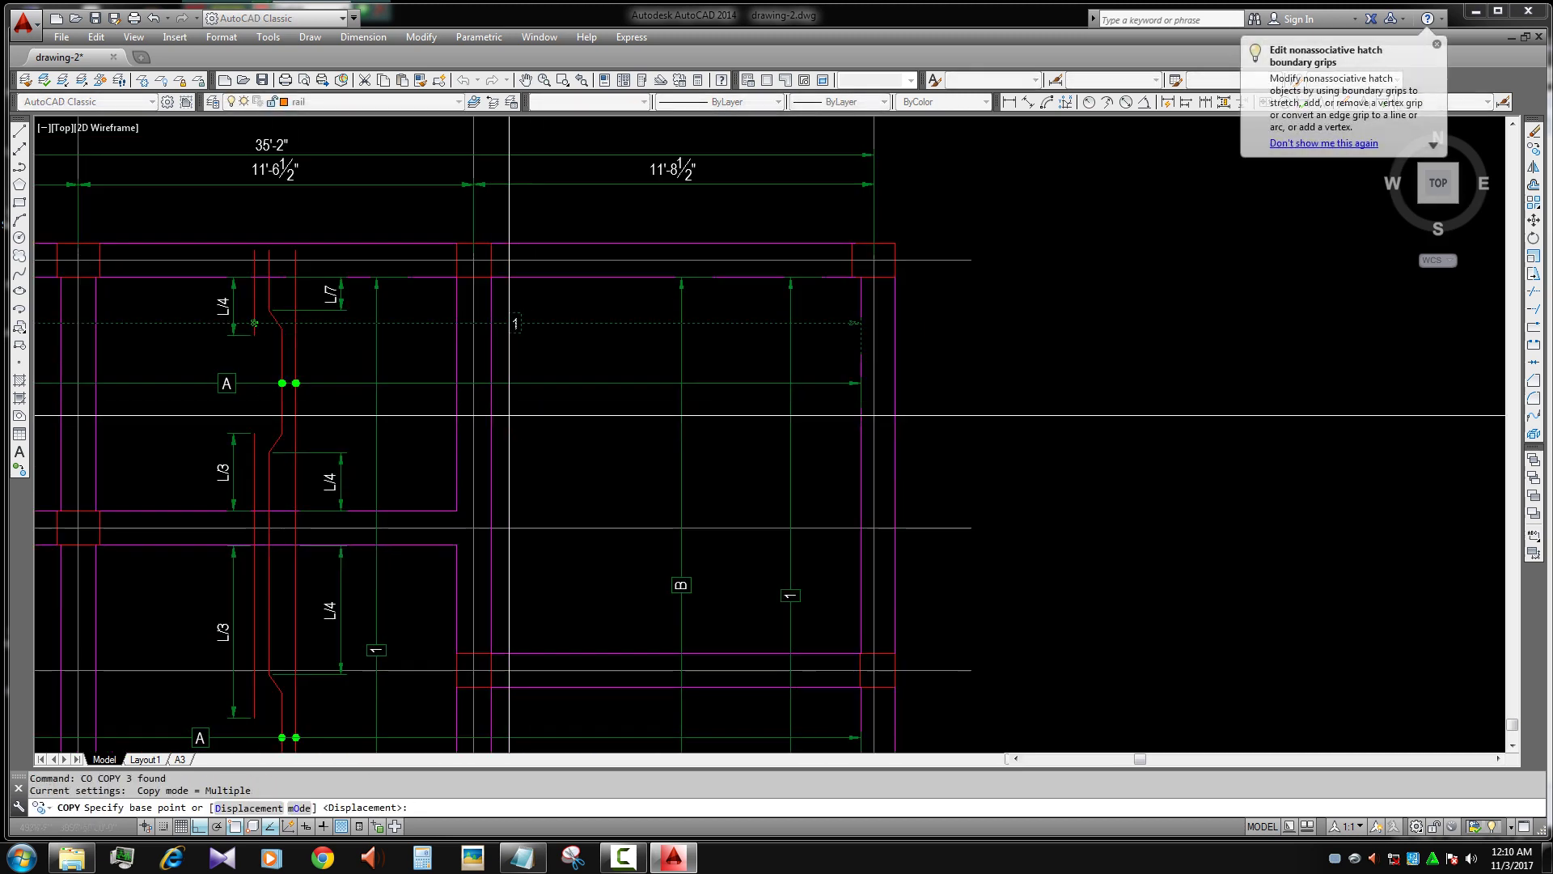
{"action": "left_click", "coordinate": [886, 281]}
{"action": "left_click", "coordinate": [958, 441]}
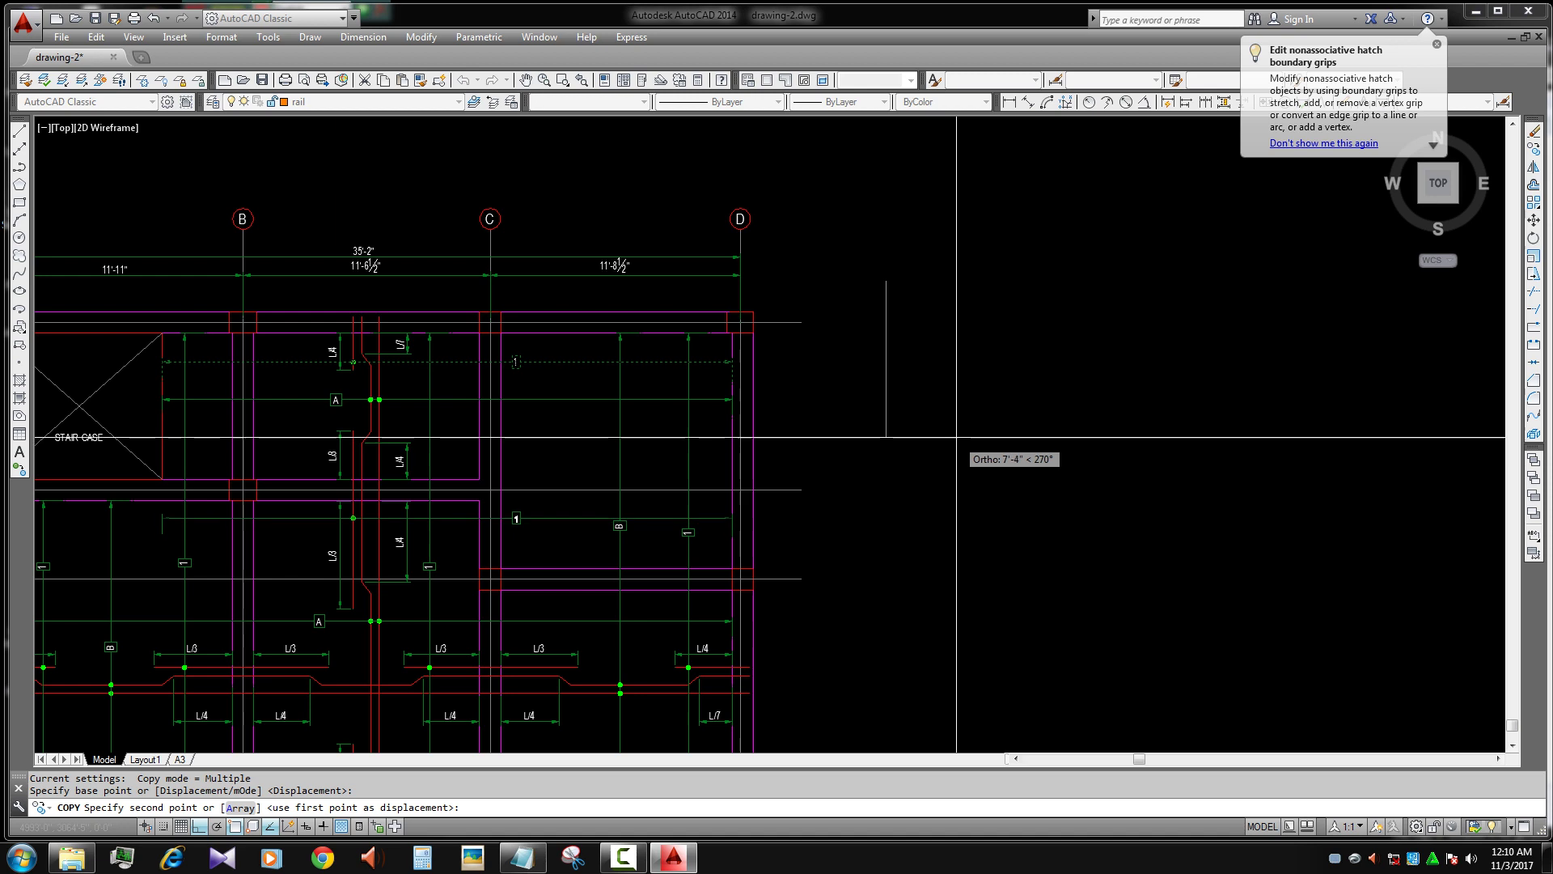
{"action": "key", "text": "Escape"}
{"action": "middle_click_drag", "start_coordinate": [295, 519], "coordinate": [409, 475]}
- Copy the horizontal bar marked 1 straight down into the lower right bay
{"action": "left_click", "coordinate": [410, 471]}
{"action": "key", "text": "Escape"}
{"action": "scroll", "coordinate": [434, 508], "scroll_direction": "up", "scroll_amount": 3}
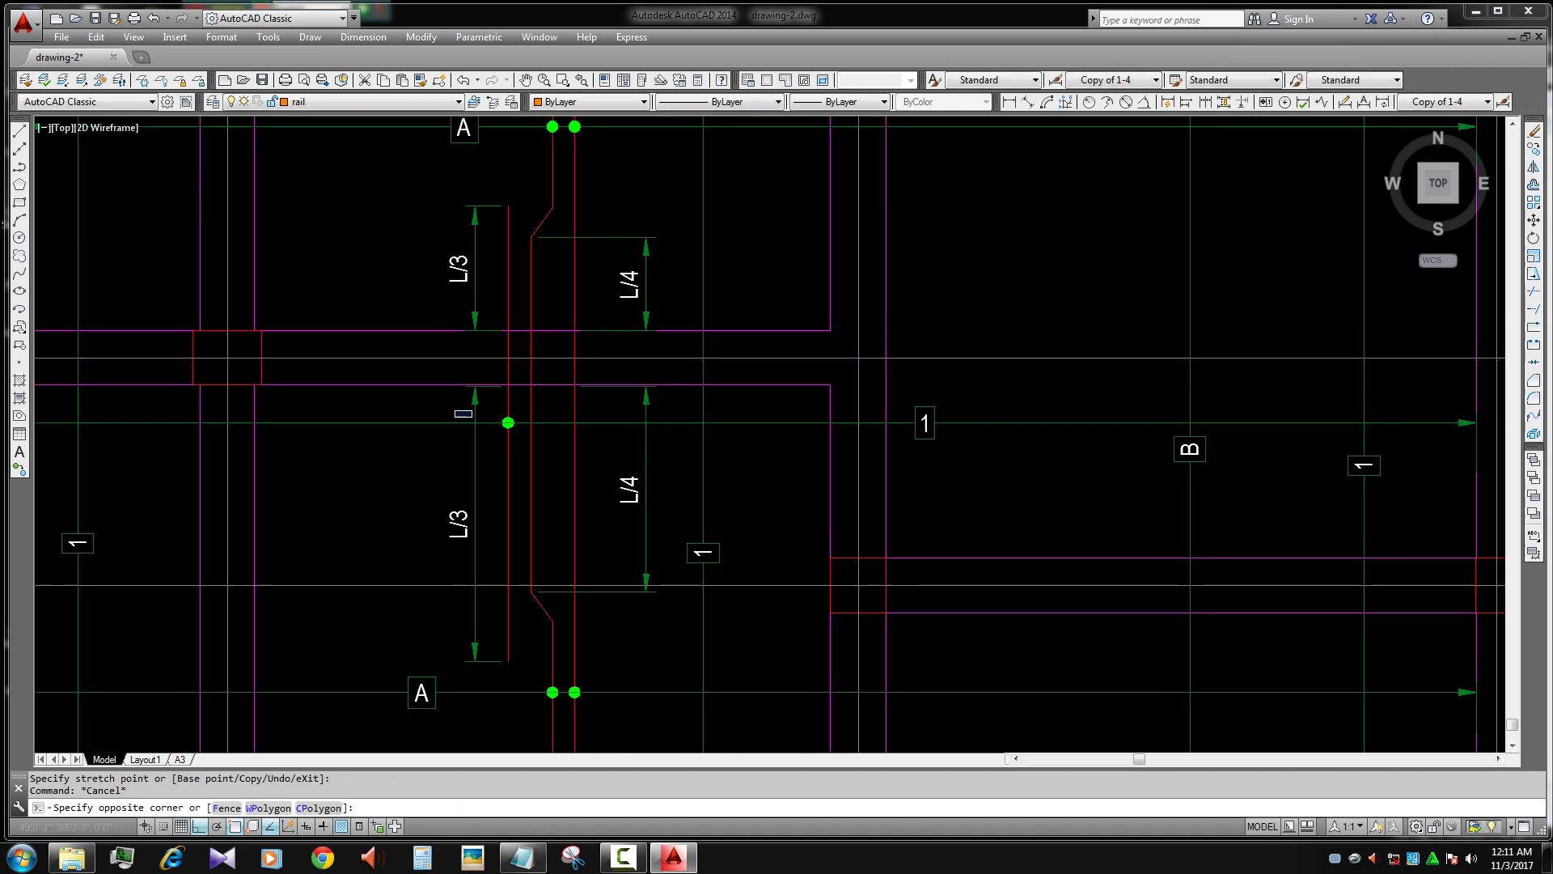
{"action": "left_click", "coordinate": [624, 437]}
{"action": "scroll", "coordinate": [728, 513], "scroll_direction": "down", "scroll_amount": 3}
{"action": "type", "text": "co"}
{"action": "key", "text": "Return"}
{"action": "left_click", "coordinate": [1213, 271]}
{"action": "left_click", "coordinate": [1213, 513]}
{"action": "scroll", "coordinate": [1030, 545], "scroll_direction": "down", "scroll_amount": 4}
{"action": "scroll", "coordinate": [972, 487], "scroll_direction": "up", "scroll_amount": 2}
{"action": "key", "text": "Escape"}
- Pan the plan view toward the stair case
{"action": "scroll", "coordinate": [971, 488], "scroll_direction": "up", "scroll_amount": 4}
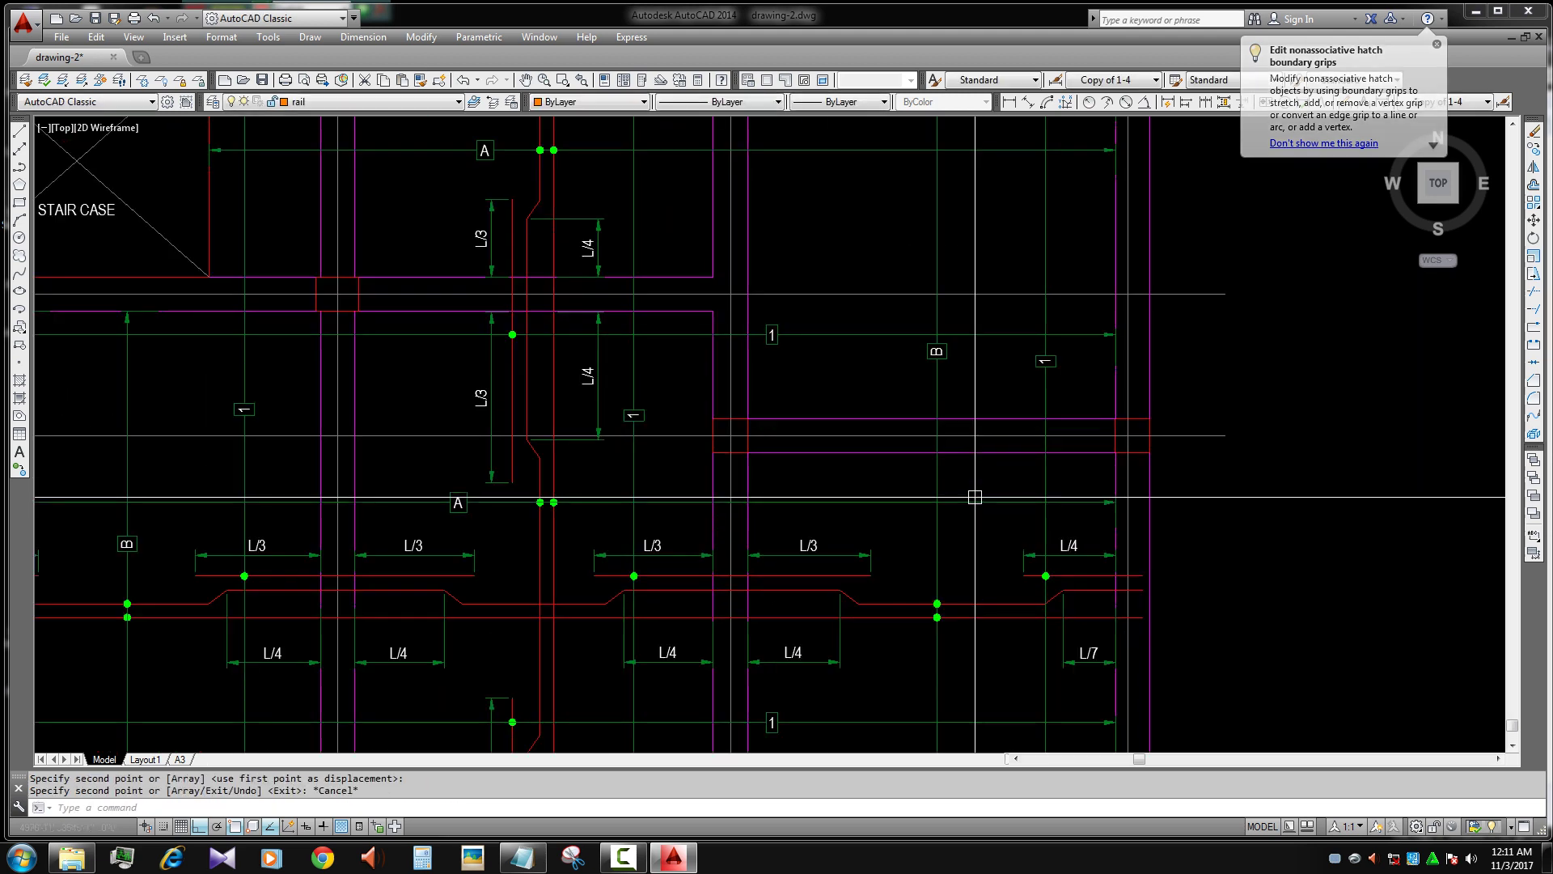
{"action": "scroll", "coordinate": [946, 499], "scroll_direction": "down", "scroll_amount": 4}
{"action": "scroll", "coordinate": [883, 603], "scroll_direction": "up", "scroll_amount": 4}
{"action": "scroll", "coordinate": [882, 603], "scroll_direction": "down", "scroll_amount": 4}
{"action": "scroll", "coordinate": [843, 404], "scroll_direction": "up", "scroll_amount": 5}
{"action": "key", "text": "Escape"}
{"action": "middle_click_drag", "start_coordinate": [842, 405], "coordinate": [828, 357]}
{"action": "scroll", "coordinate": [814, 393], "scroll_direction": "down", "scroll_amount": 2}
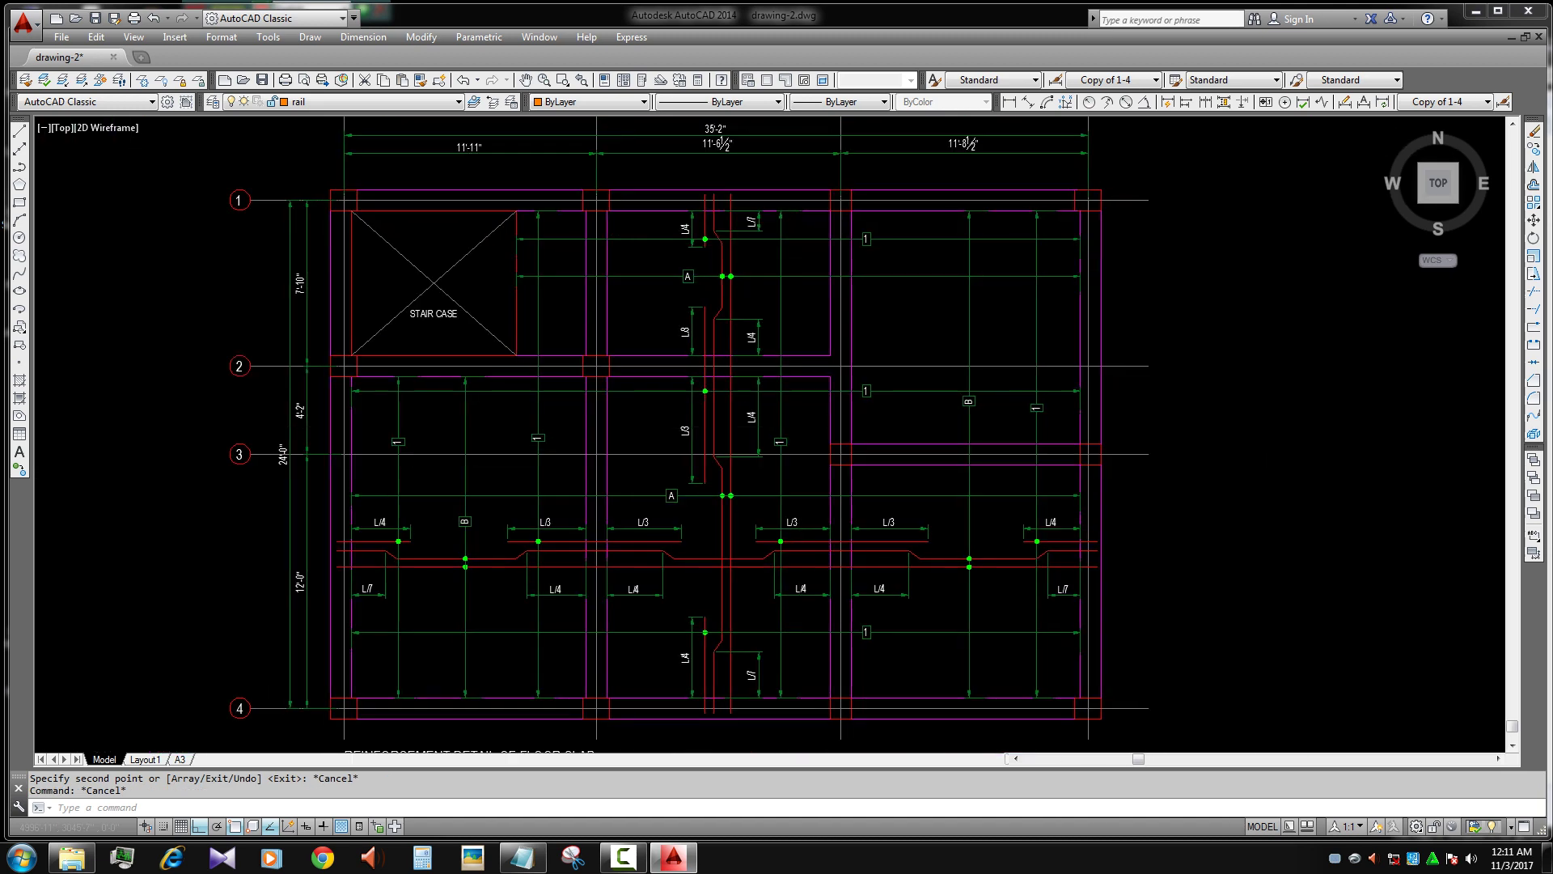
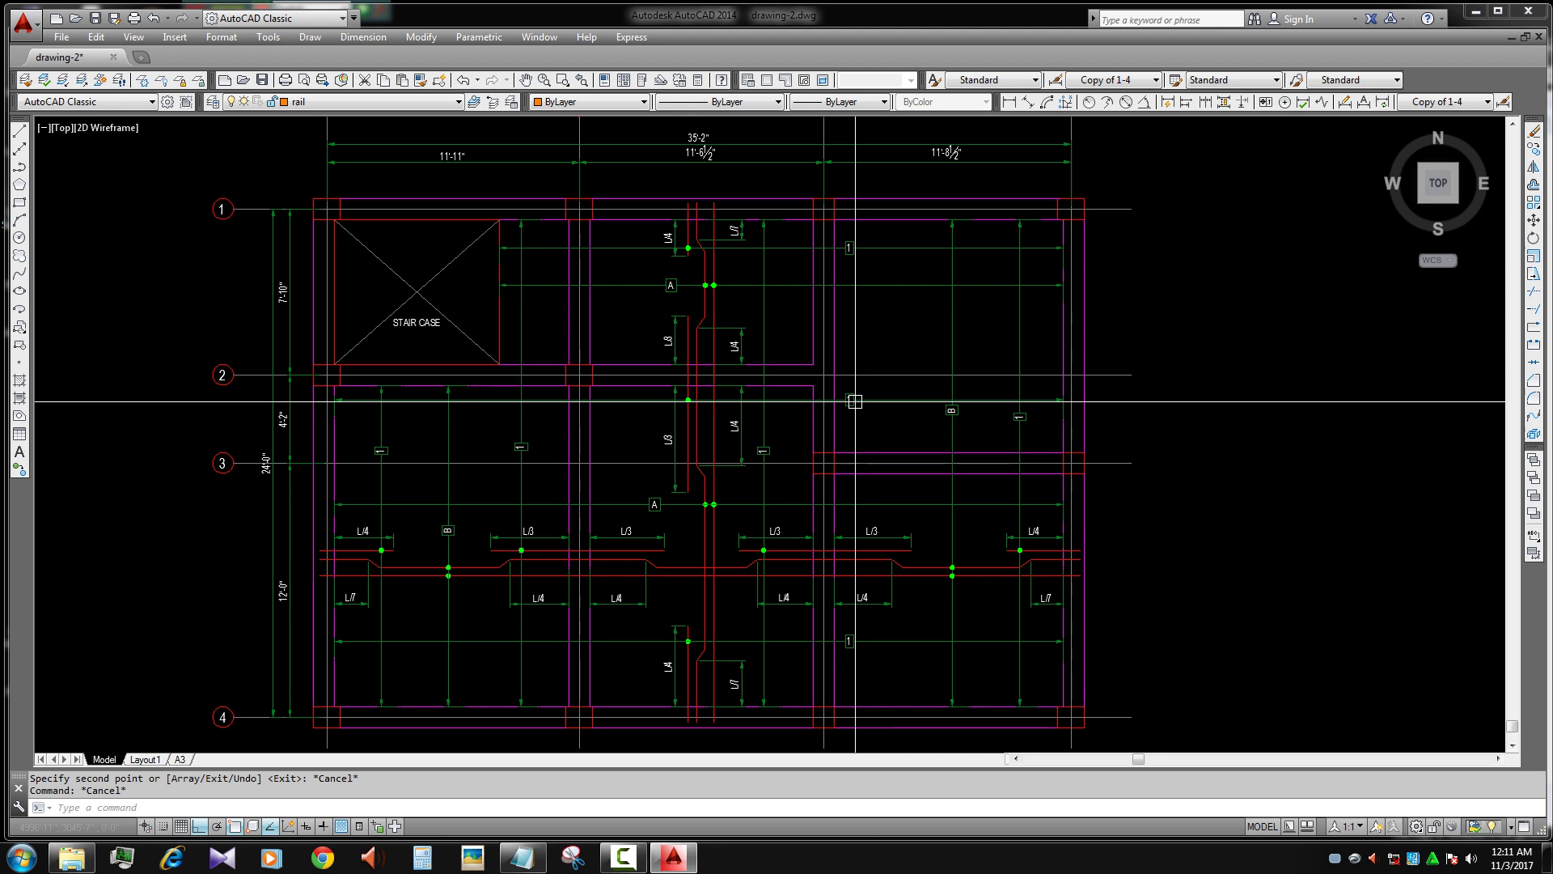
- Copy the STAIR CASE label to a spot below the slab plan
{"action": "scroll", "coordinate": [486, 357], "scroll_direction": "up", "scroll_amount": 3}
{"action": "left_click", "coordinate": [443, 326]}
{"action": "key", "text": "space"}
{"action": "left_click", "coordinate": [415, 367]}
{"action": "scroll", "coordinate": [504, 368], "scroll_direction": "up", "scroll_amount": 5}
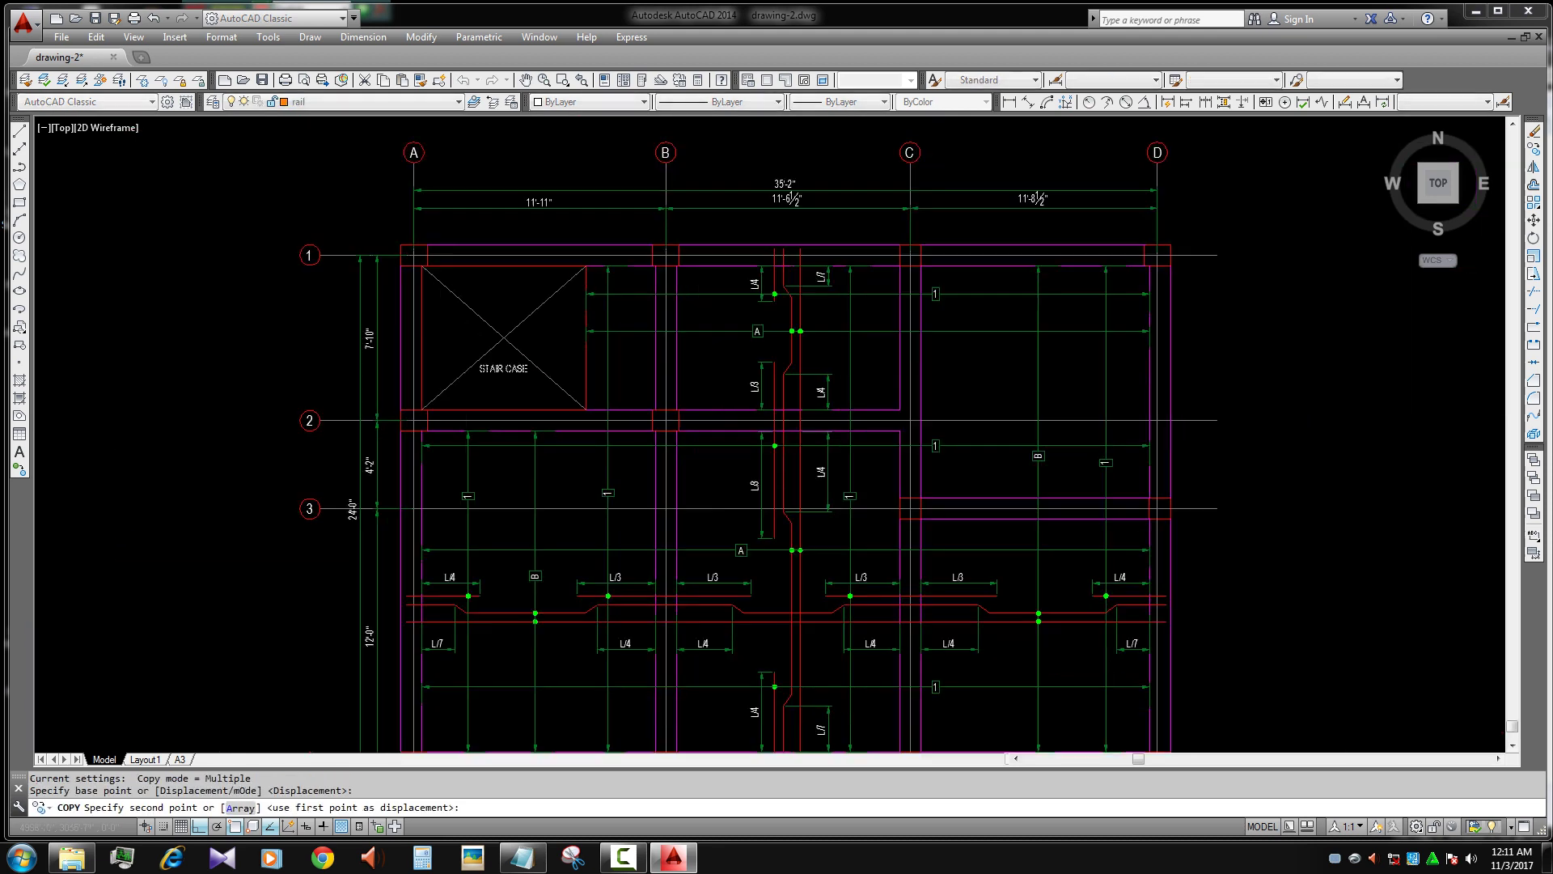
{"action": "key", "text": "Escape"}
- Change the copied label's text to (A)
{"action": "double_click", "coordinate": [736, 436]}
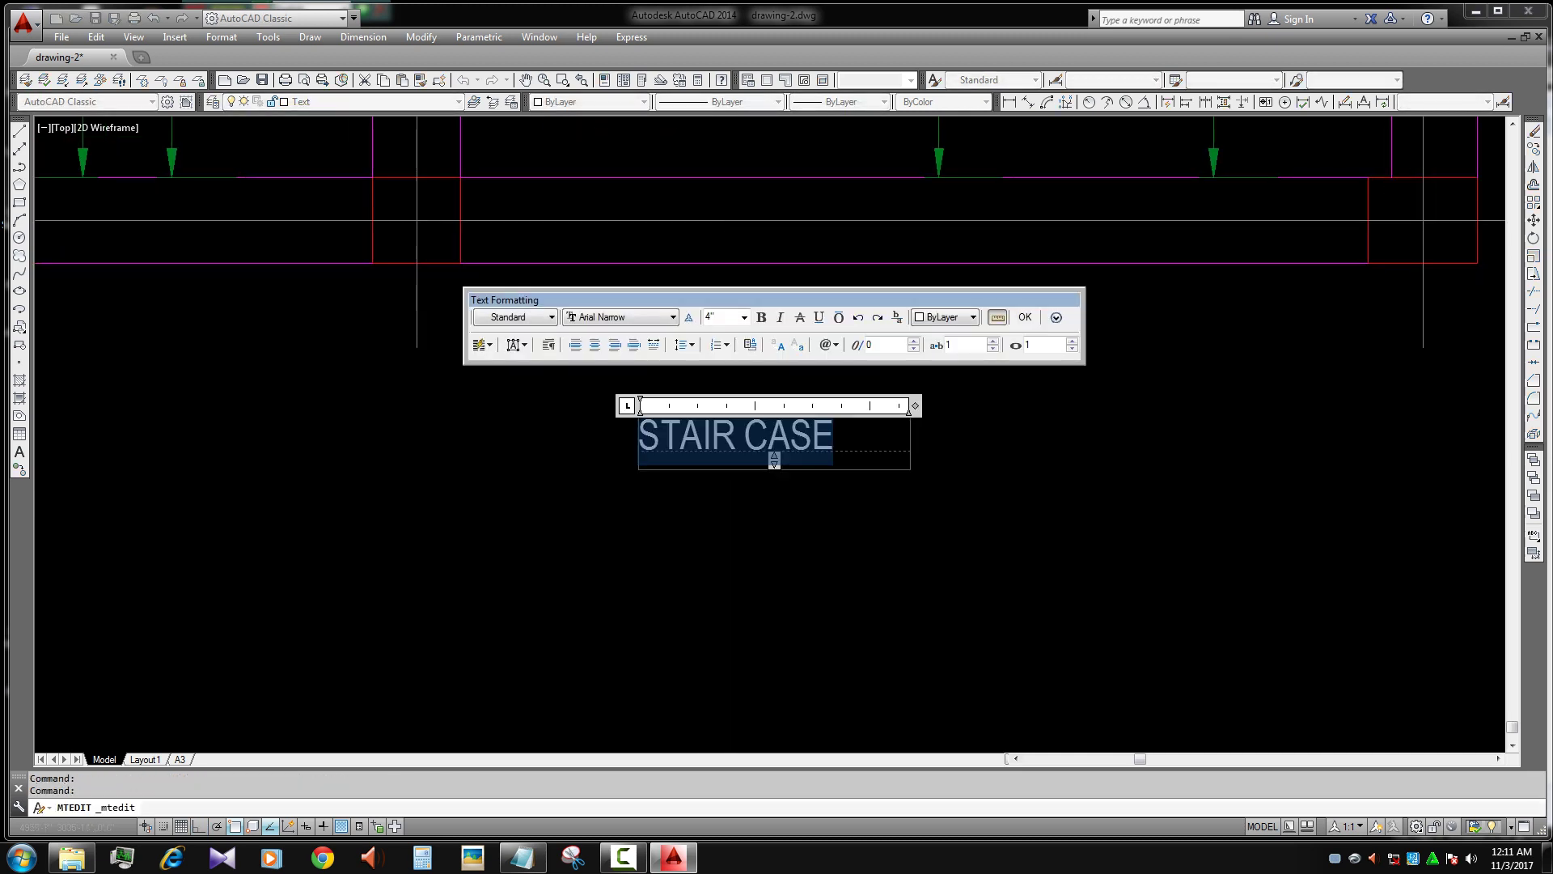
{"action": "type", "text": "("}
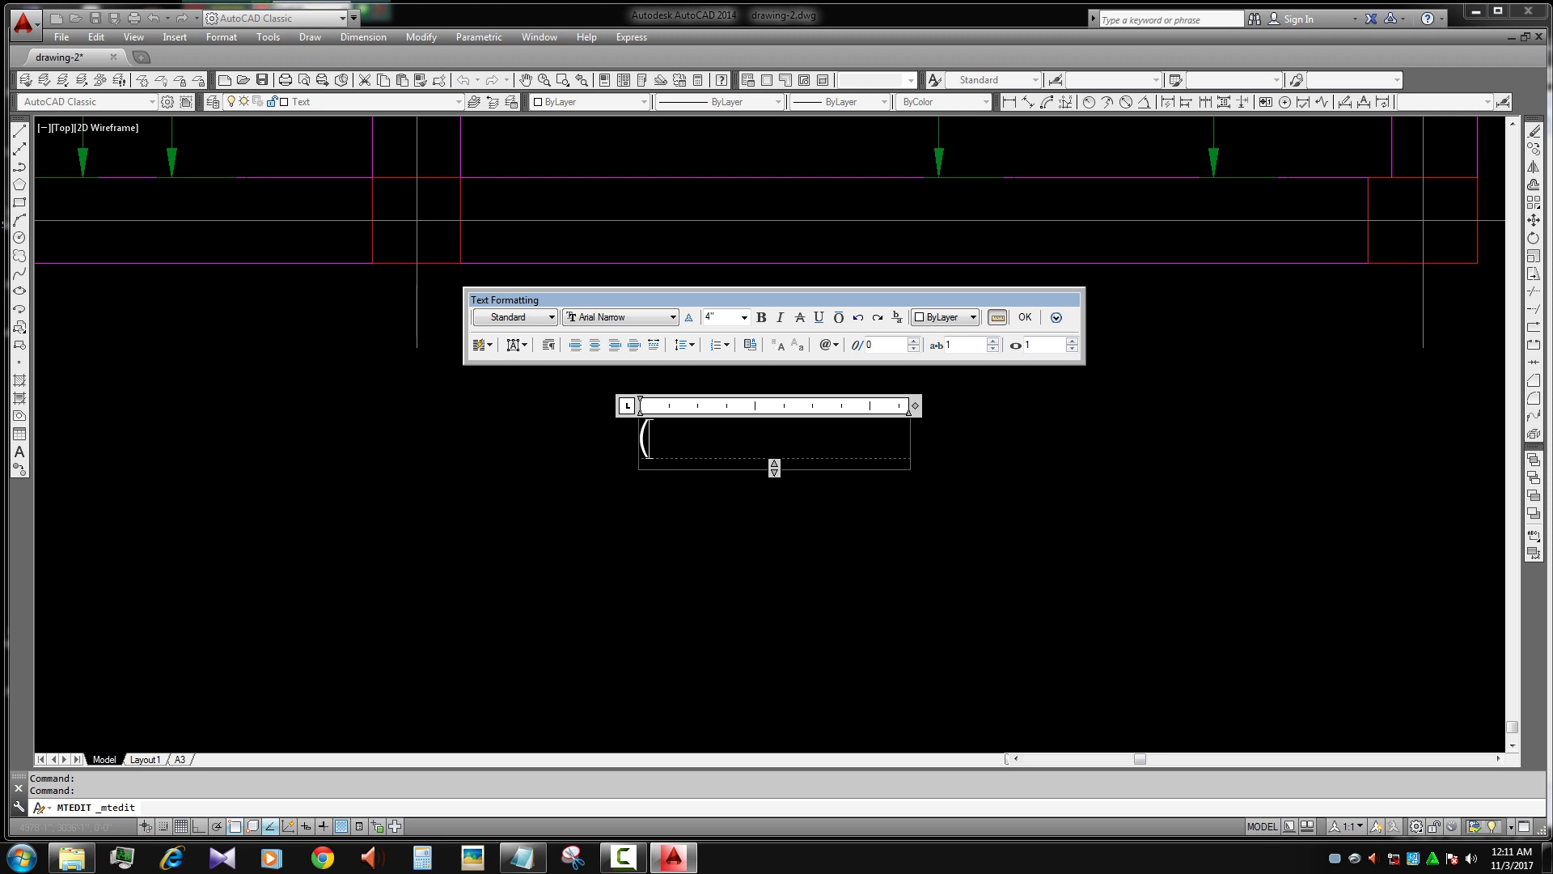
{"action": "type", "text": "A)"}
{"action": "left_click", "coordinate": [736, 455]}
{"action": "scroll", "coordinate": [735, 455], "scroll_direction": "down", "scroll_amount": 3}
{"action": "scroll", "coordinate": [667, 441], "scroll_direction": "up", "scroll_amount": 2}
{"action": "scroll", "coordinate": [685, 462], "scroll_direction": "up", "scroll_amount": 1}
- Pan the view toward the (A) label and cancel a stray selection
{"action": "middle_click_drag", "start_coordinate": [685, 462], "coordinate": [723, 506]}
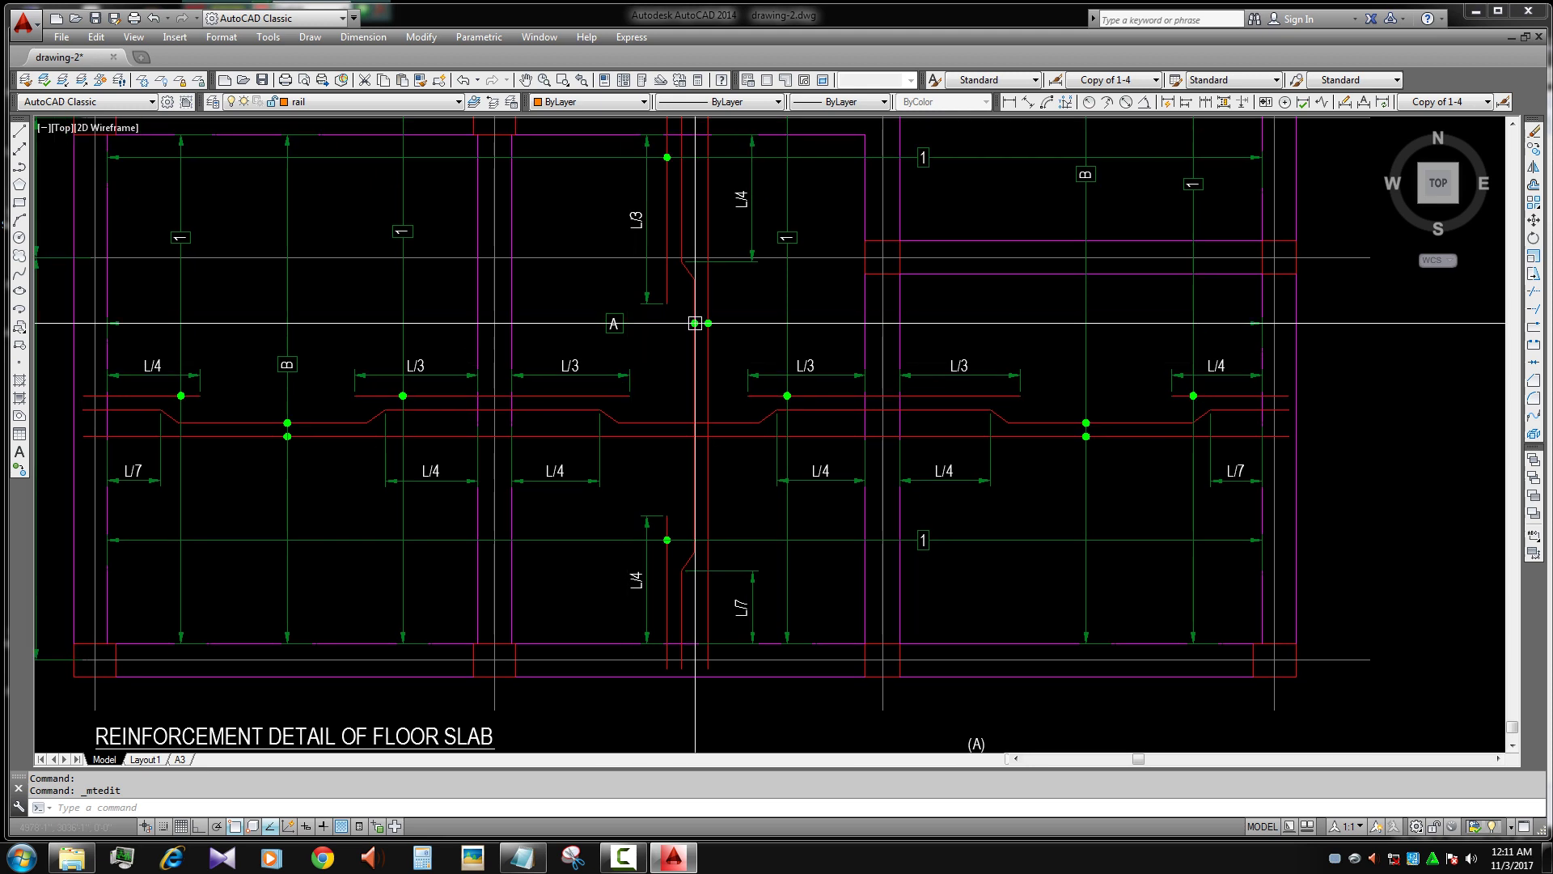
{"action": "scroll", "coordinate": [697, 332], "scroll_direction": "up", "scroll_amount": 4}
{"action": "scroll", "coordinate": [685, 465], "scroll_direction": "down", "scroll_amount": 4}
{"action": "scroll", "coordinate": [749, 433], "scroll_direction": "down", "scroll_amount": 5}
{"action": "scroll", "coordinate": [790, 433], "scroll_direction": "up", "scroll_amount": 10}
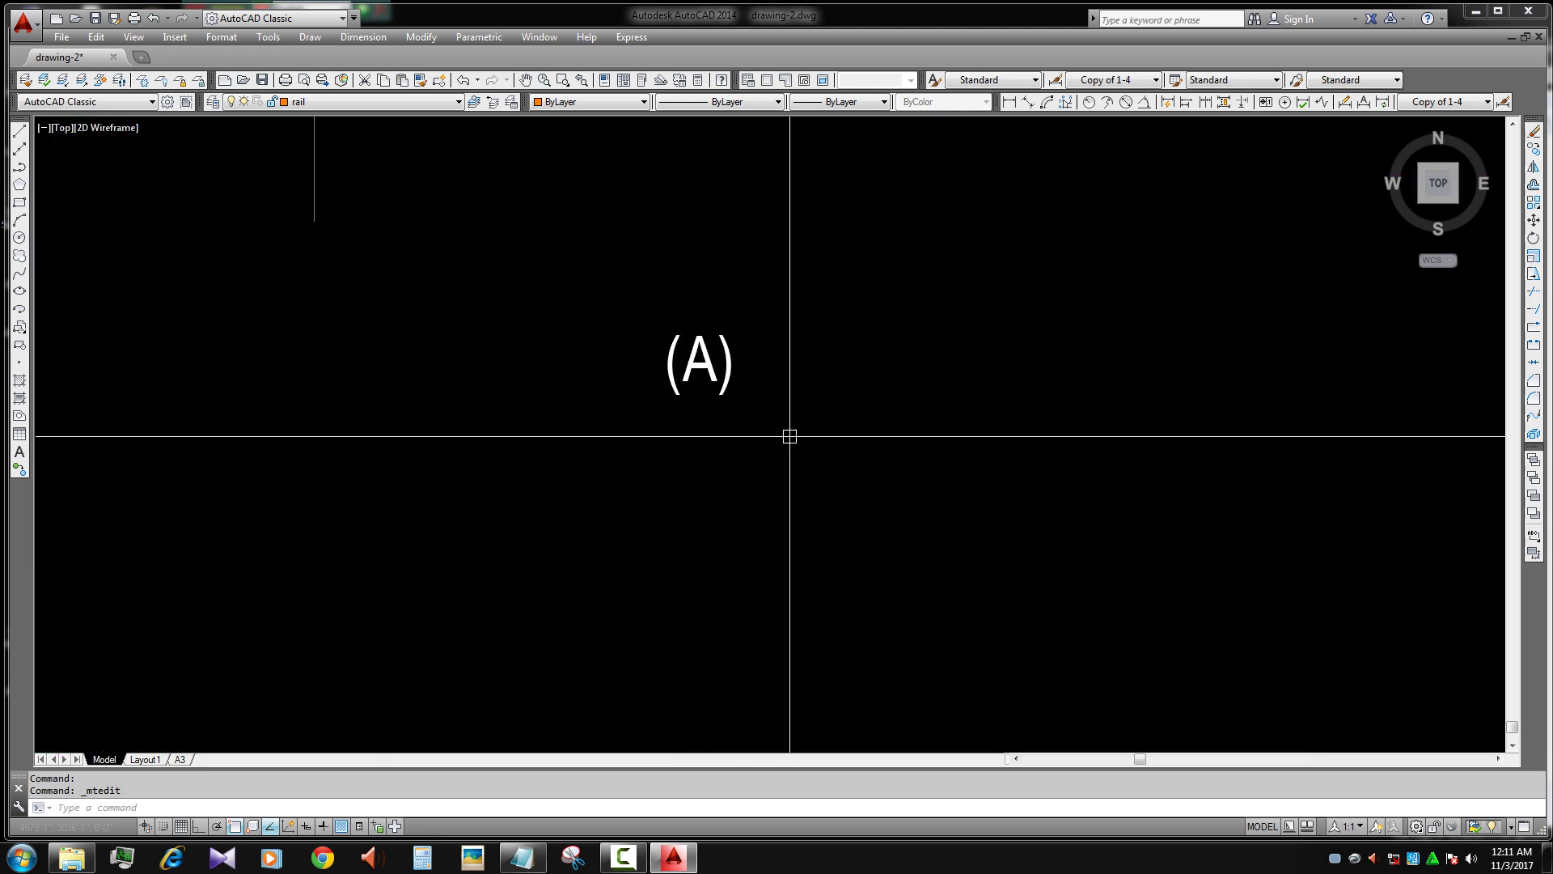
{"action": "left_click", "coordinate": [741, 372]}
{"action": "key", "text": "Escape"}
- Extend the (A) label to read (A) 10mmØ Alt. Ckd. @ 6" C/C, widened to one line
{"action": "double_click", "coordinate": [741, 372]}
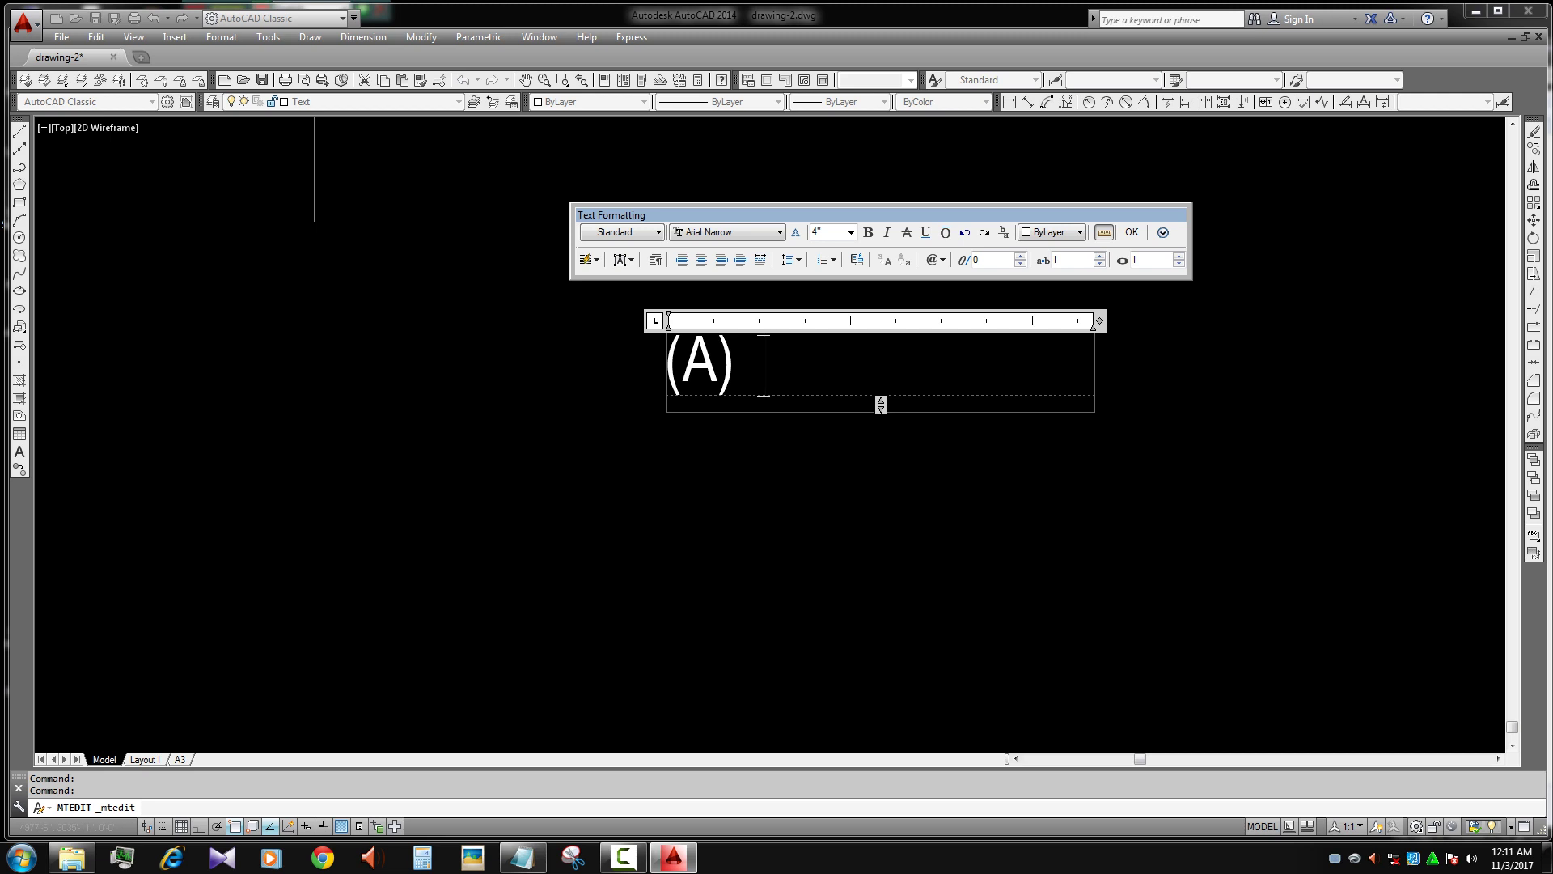
{"action": "type", "text": "10mm"}
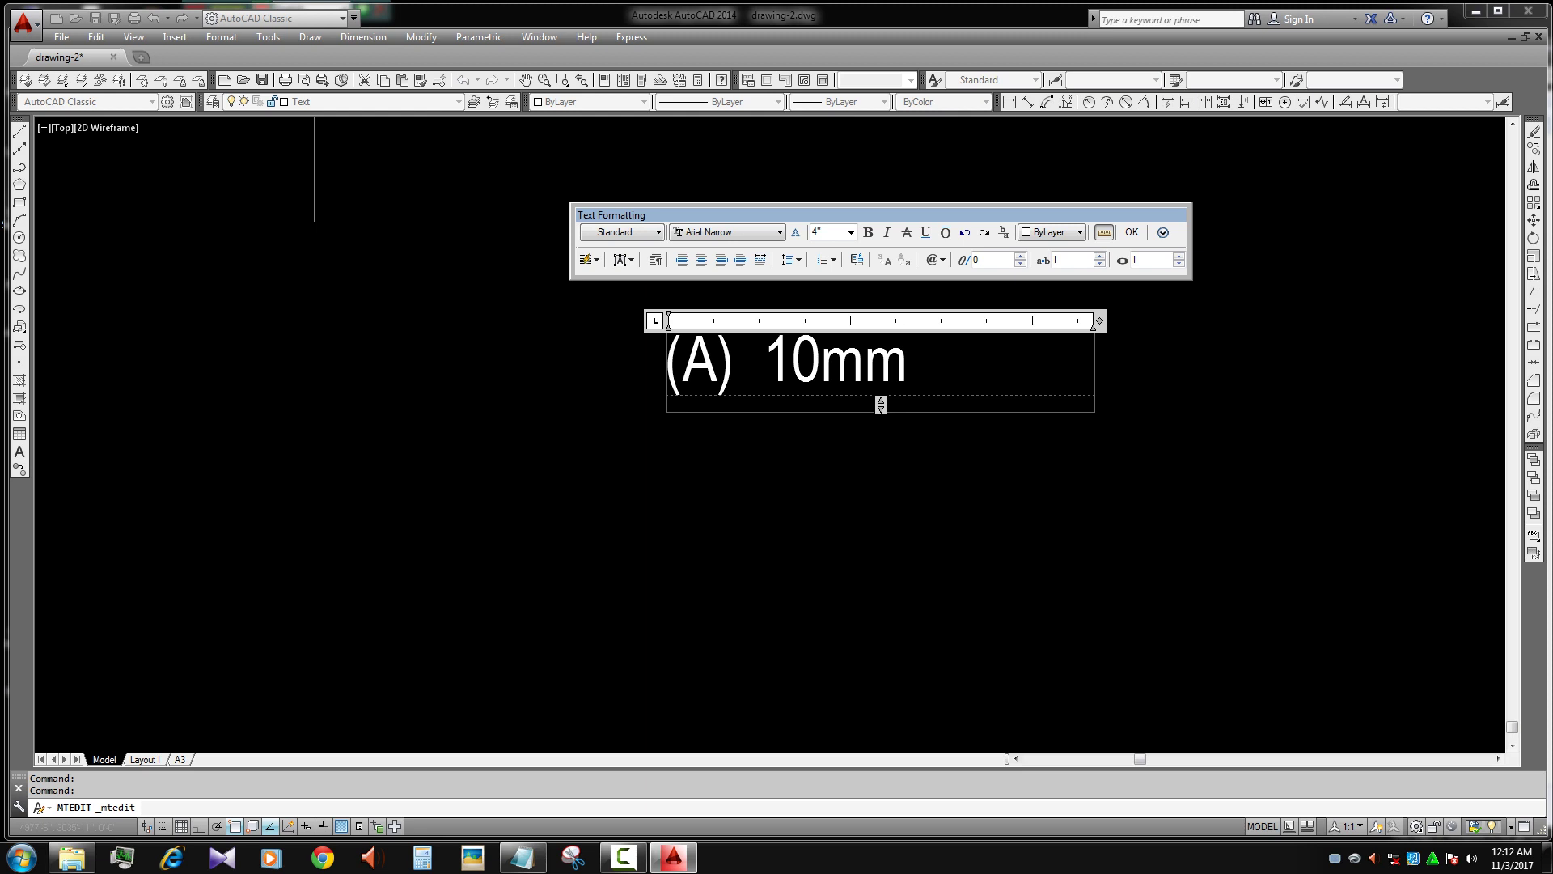
{"action": "type", "text": "%%"}
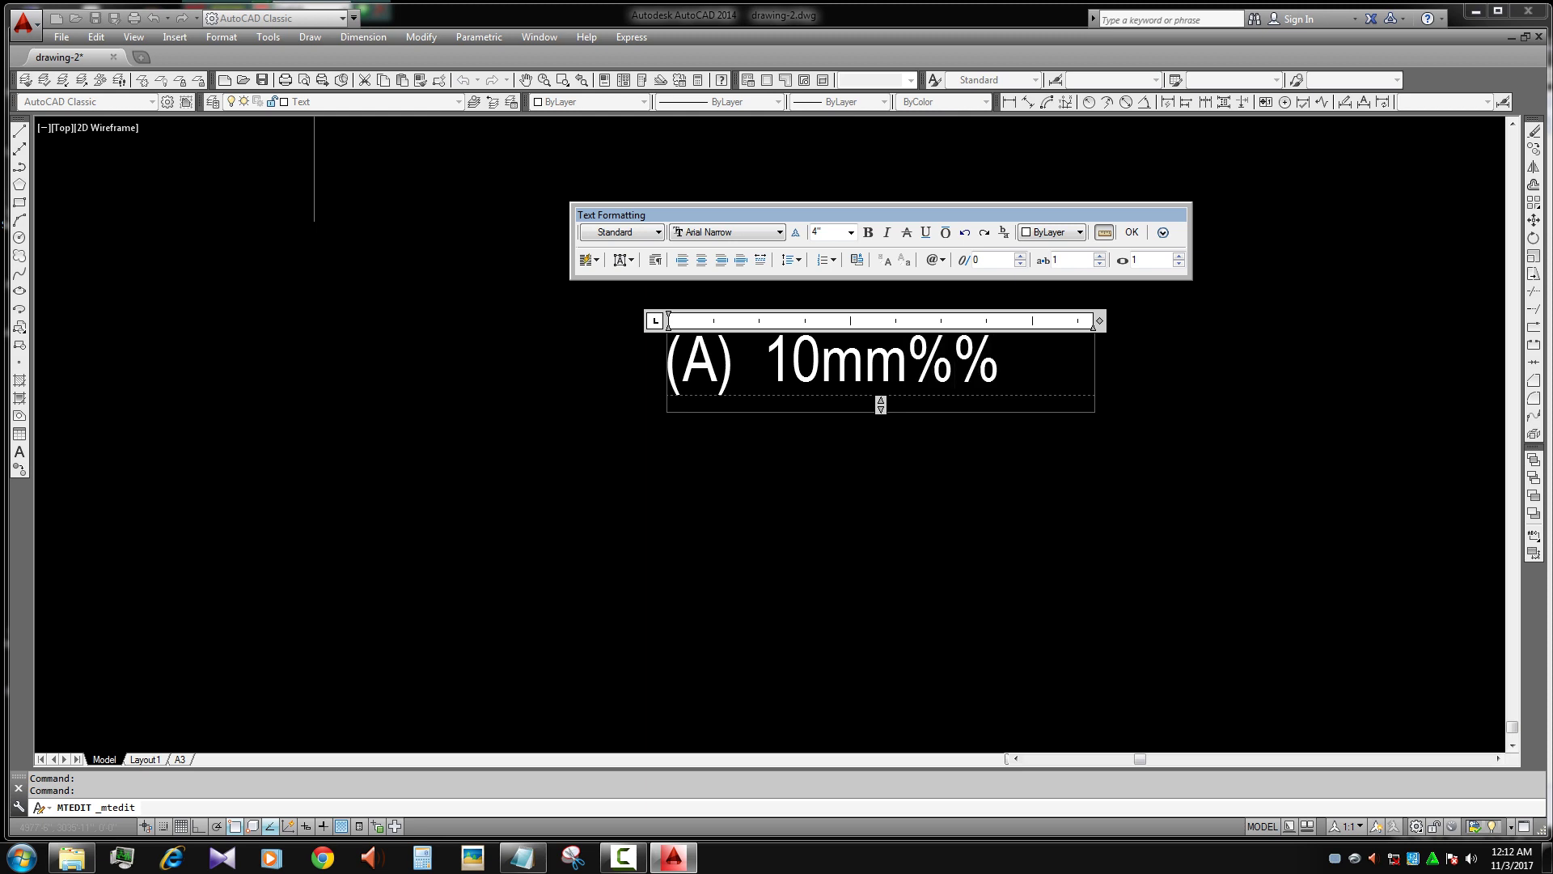
{"action": "type", "text": "c"}
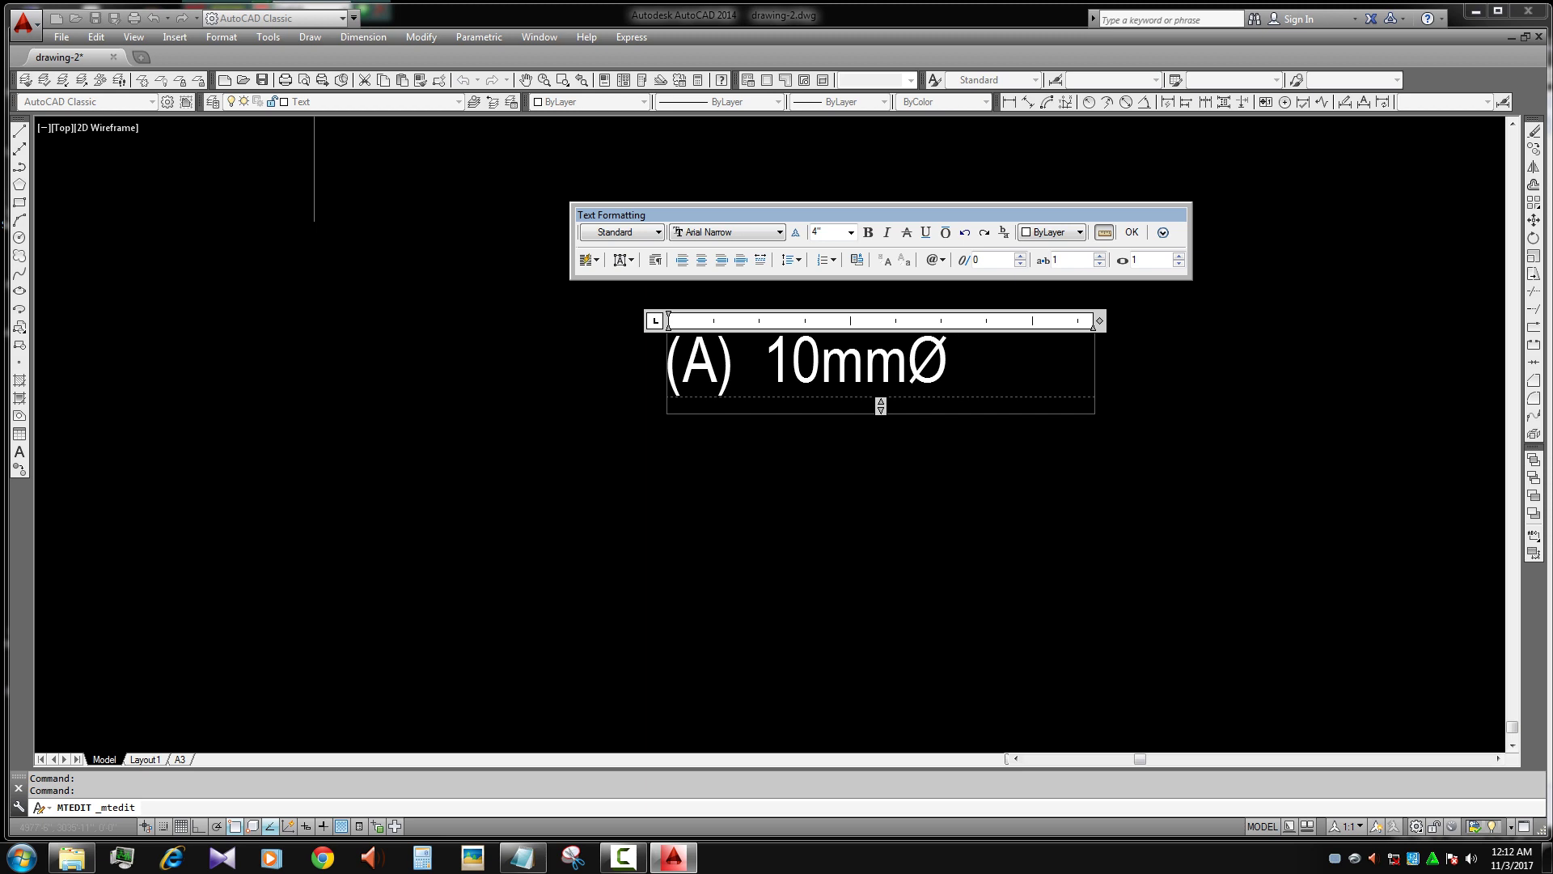
{"action": "type", "text": "A"}
{"action": "type", "text": "lt>"}
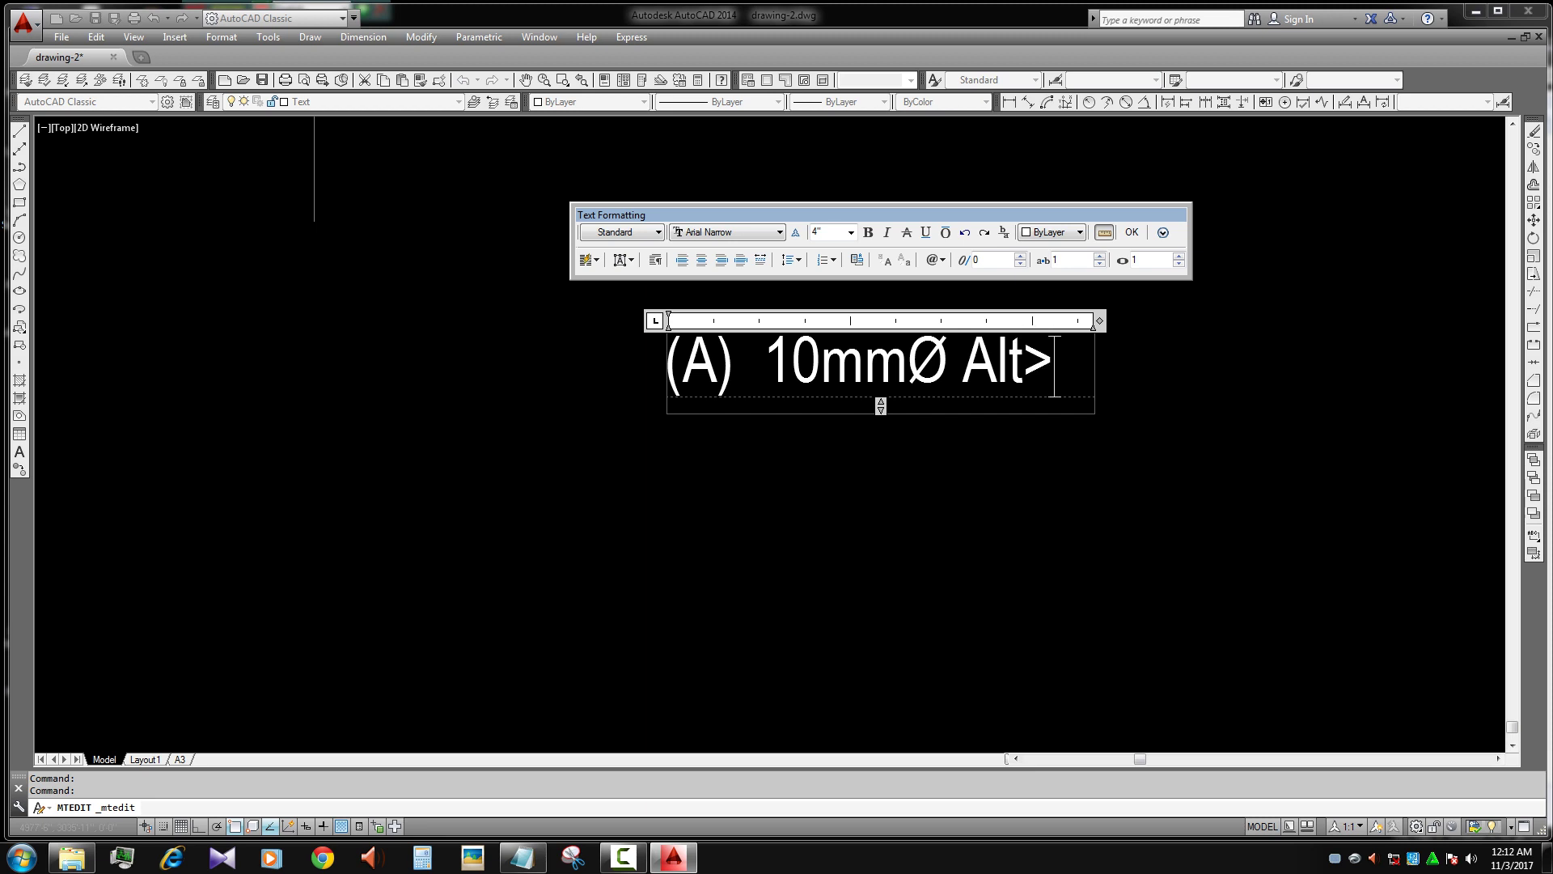
{"action": "key", "text": "BackSpace"}
{"action": "type", "text": ". "}
{"action": "type", "text": "c"}
{"action": "type", "text": "KD"}
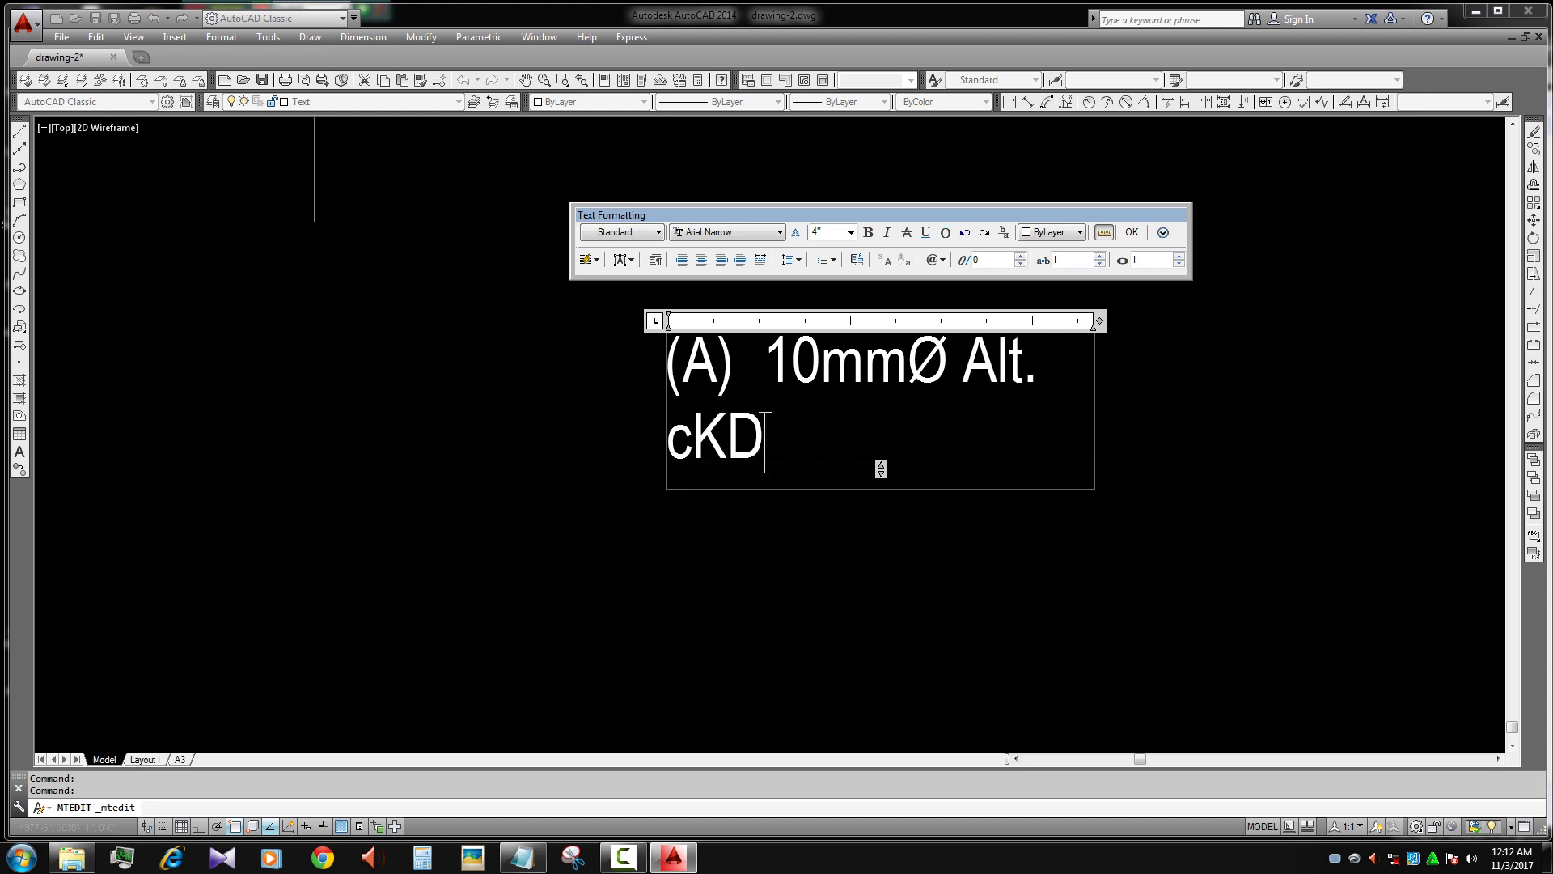
{"action": "key", "text": "BackSpace"}
{"action": "key", "text": "BackSpace"}
{"action": "key", "text": "BackSpace"}
{"action": "type", "text": "C"}
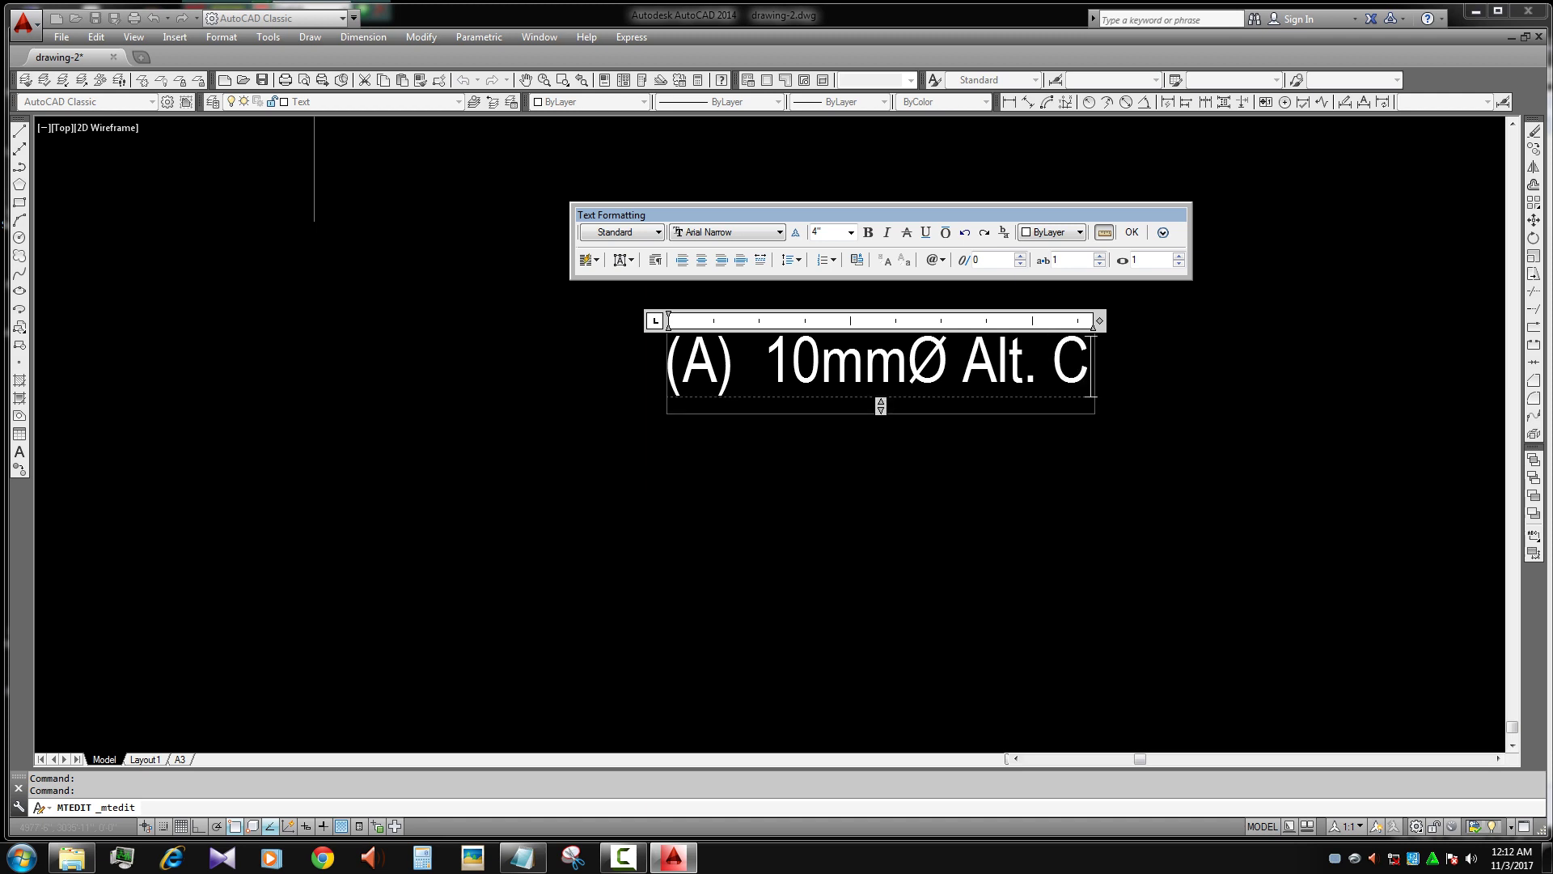
{"action": "type", "text": "kd>"}
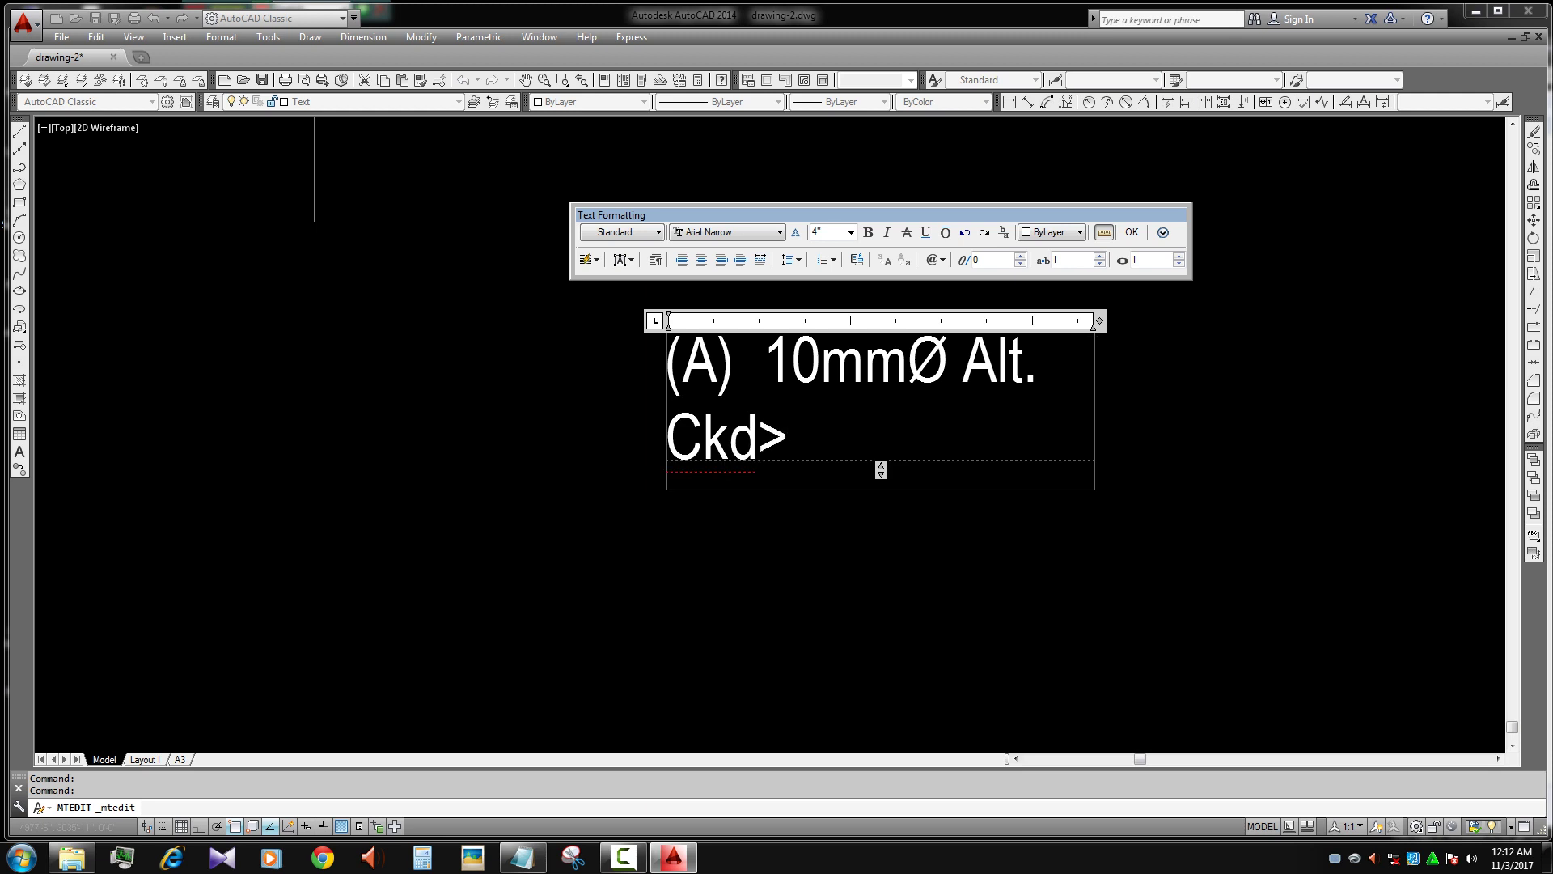
{"action": "key", "text": "BackSpace"}
{"action": "type", "text": "@ 6\" C"}
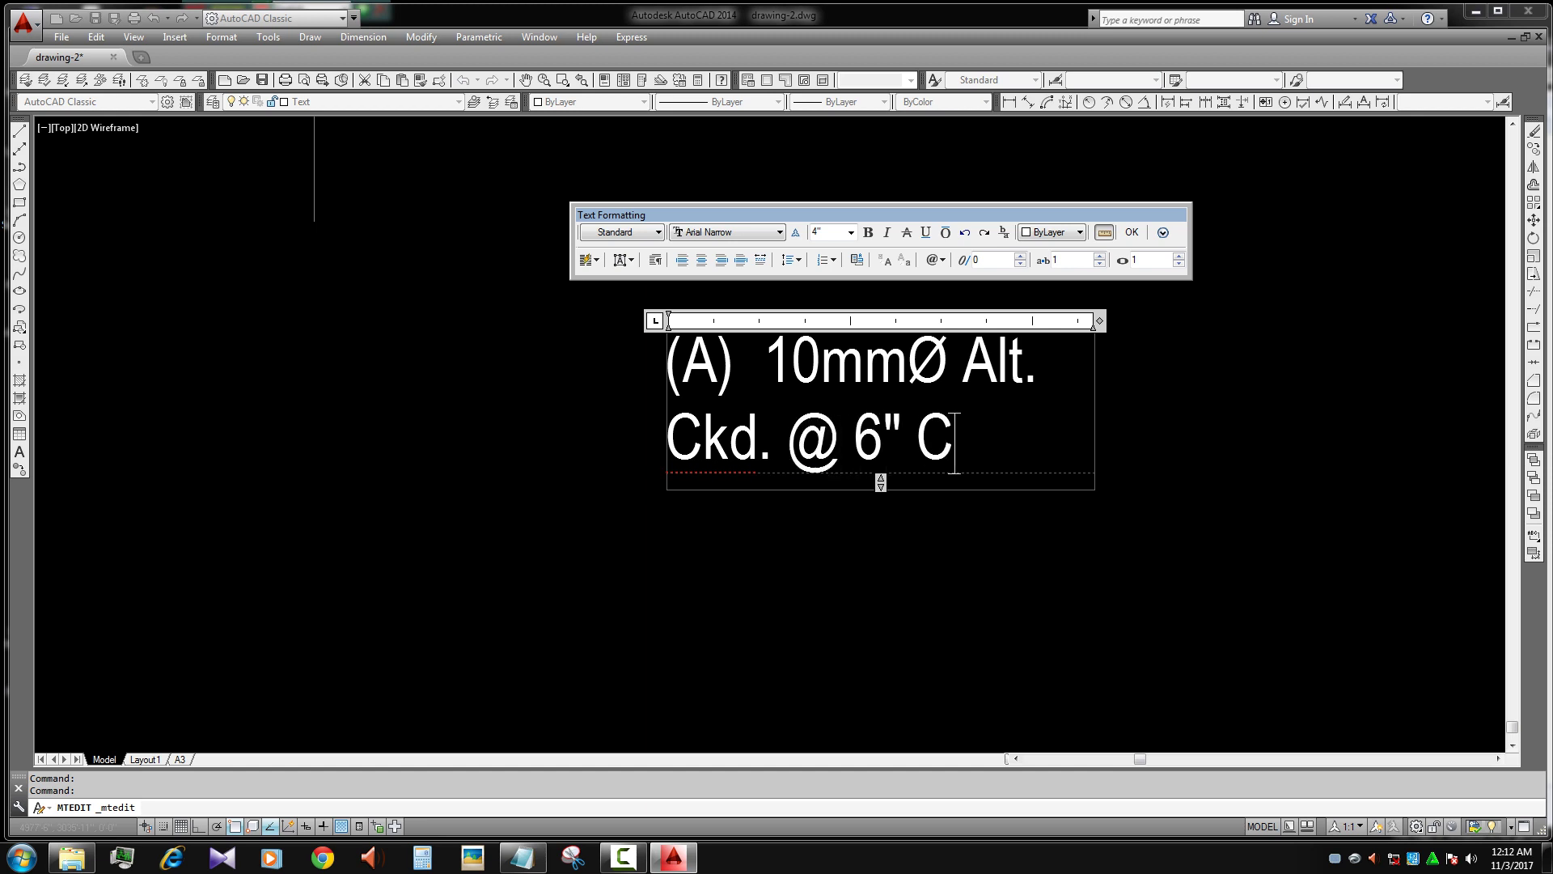
{"action": "type", "text": "/C"}
{"action": "left_click_drag", "start_coordinate": [1099, 320], "coordinate": [1452, 320]}
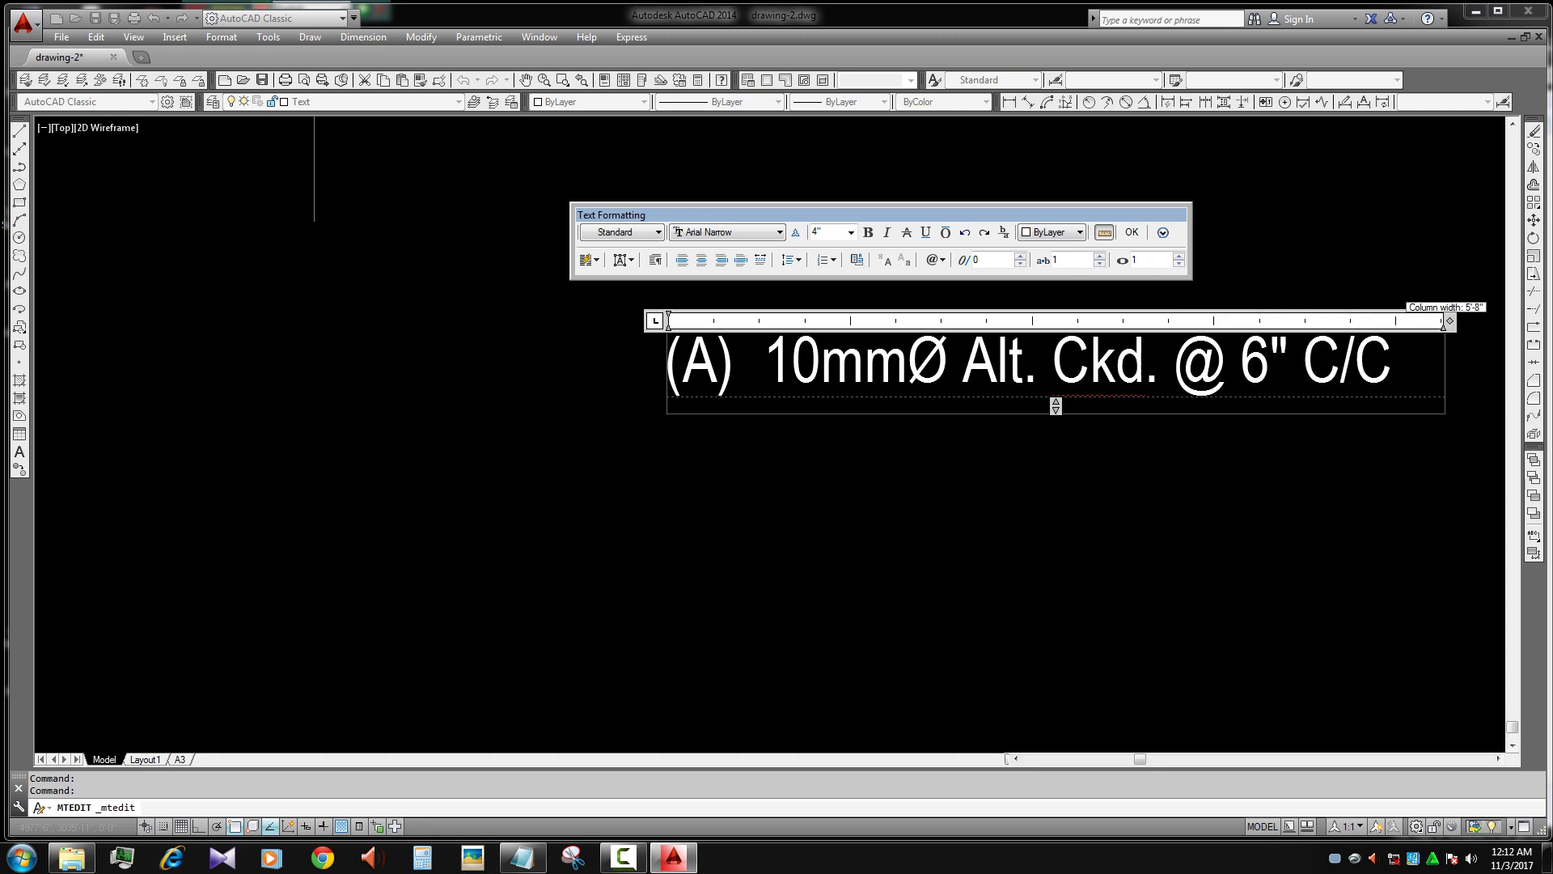
{"action": "left_click", "coordinate": [1037, 471]}
- Copy the second given-data line about 10 mm bars from the Notepad notes
{"action": "scroll", "coordinate": [1036, 470], "scroll_direction": "up", "scroll_amount": 3}
{"action": "key", "text": "Escape"}
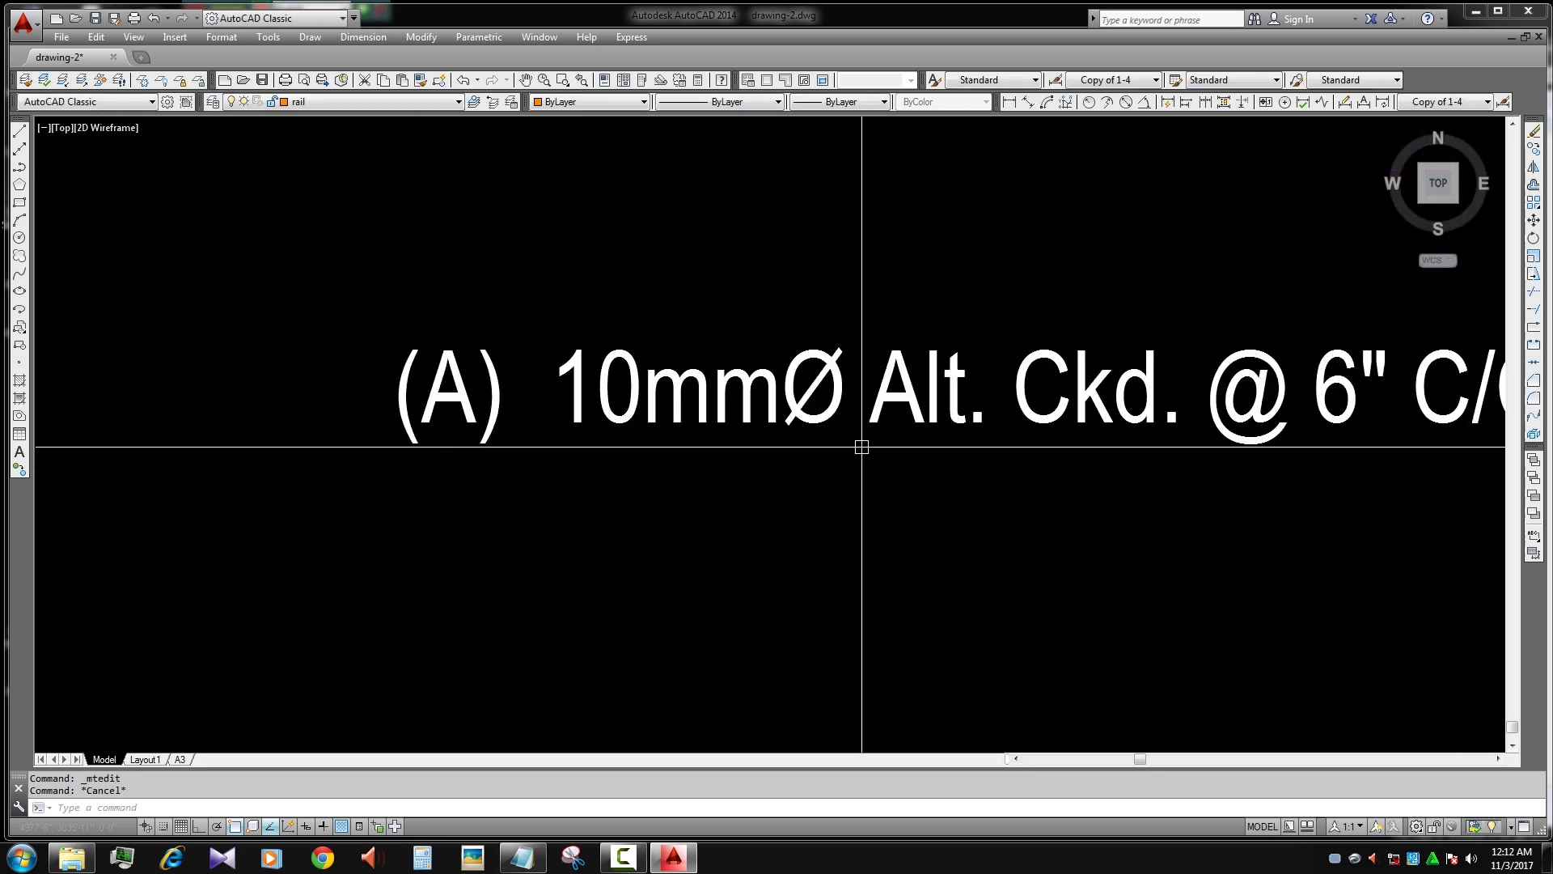
{"action": "scroll", "coordinate": [915, 492], "scroll_direction": "down", "scroll_amount": 1}
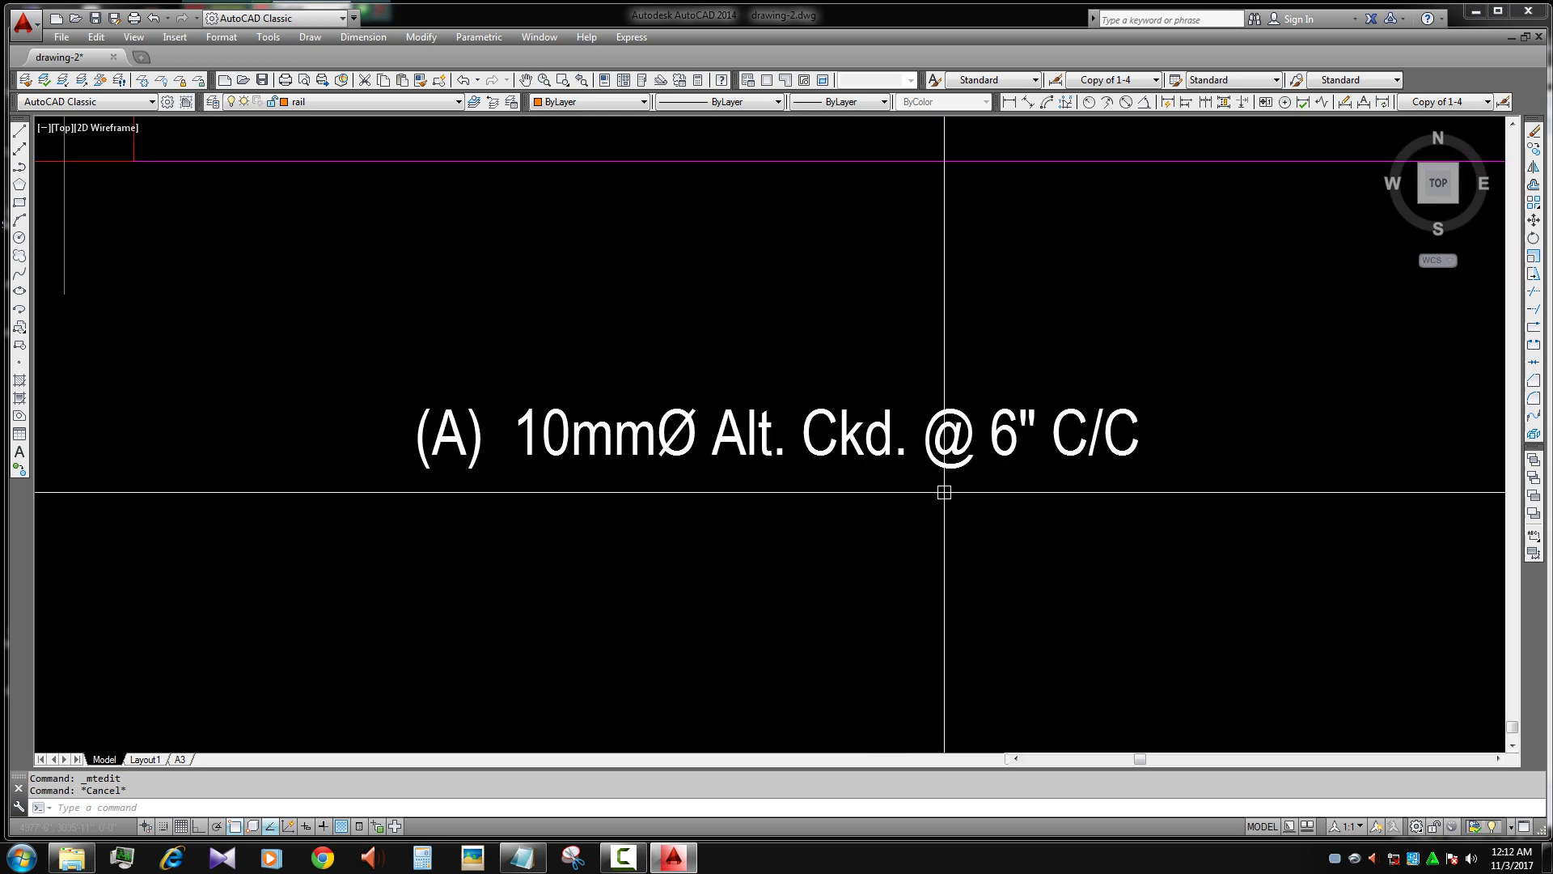
{"action": "scroll", "coordinate": [964, 492], "scroll_direction": "down", "scroll_amount": 2}
{"action": "scroll", "coordinate": [818, 462], "scroll_direction": "down", "scroll_amount": 1}
{"action": "scroll", "coordinate": [890, 486], "scroll_direction": "down", "scroll_amount": 2}
{"action": "scroll", "coordinate": [945, 518], "scroll_direction": "down", "scroll_amount": 2}
{"action": "scroll", "coordinate": [945, 518], "scroll_direction": "up", "scroll_amount": 3}
{"action": "scroll", "coordinate": [684, 735], "scroll_direction": "up", "scroll_amount": 2}
{"action": "left_click", "coordinate": [521, 858]}
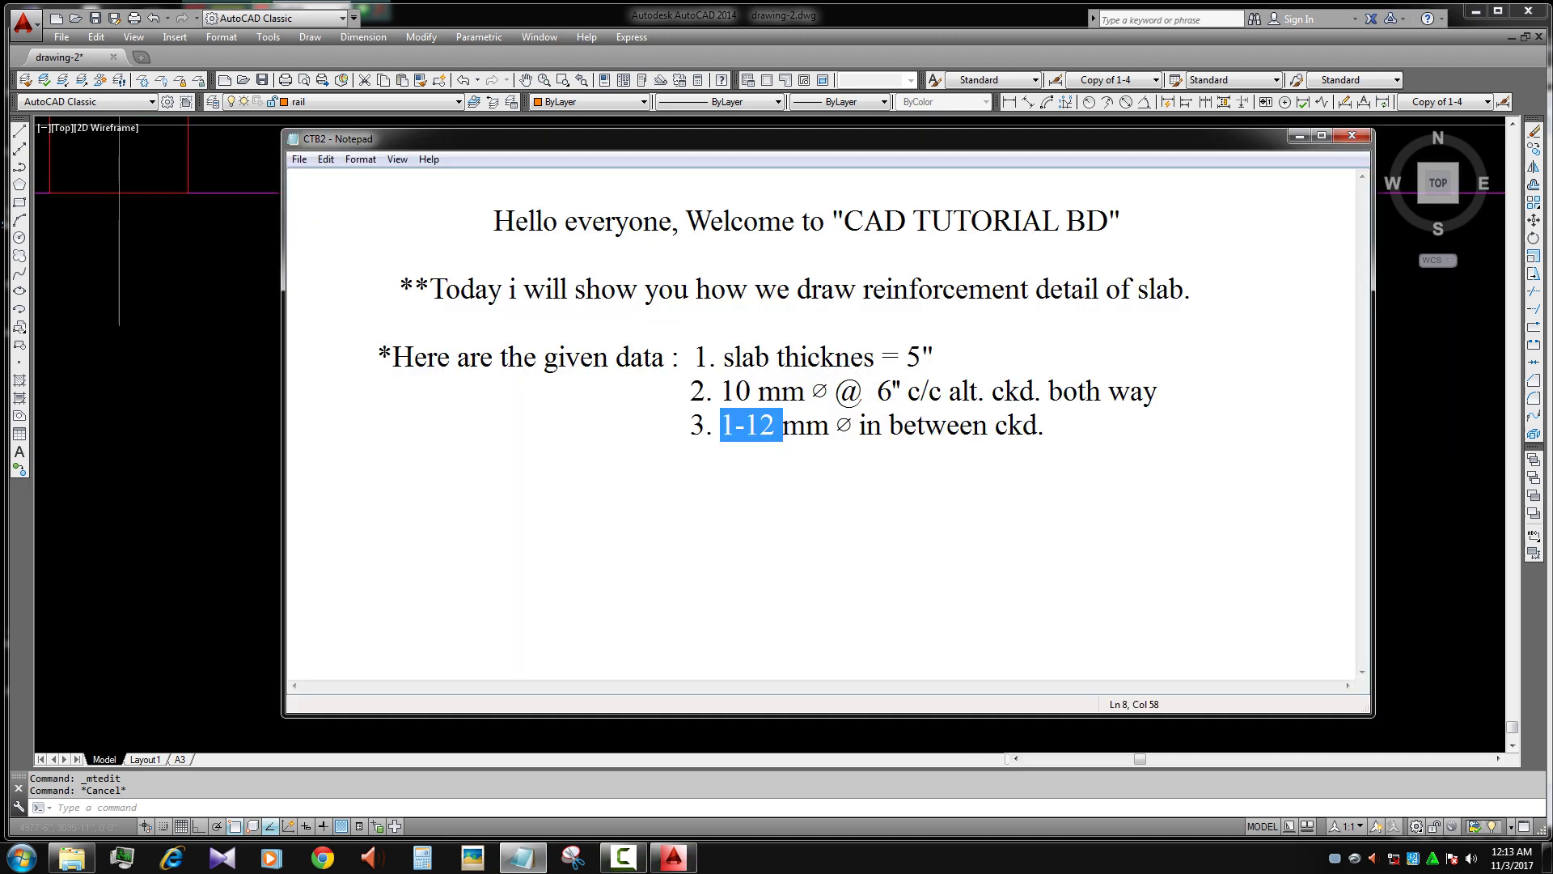
{"action": "left_click_drag", "start_coordinate": [721, 391], "coordinate": [1158, 391]}
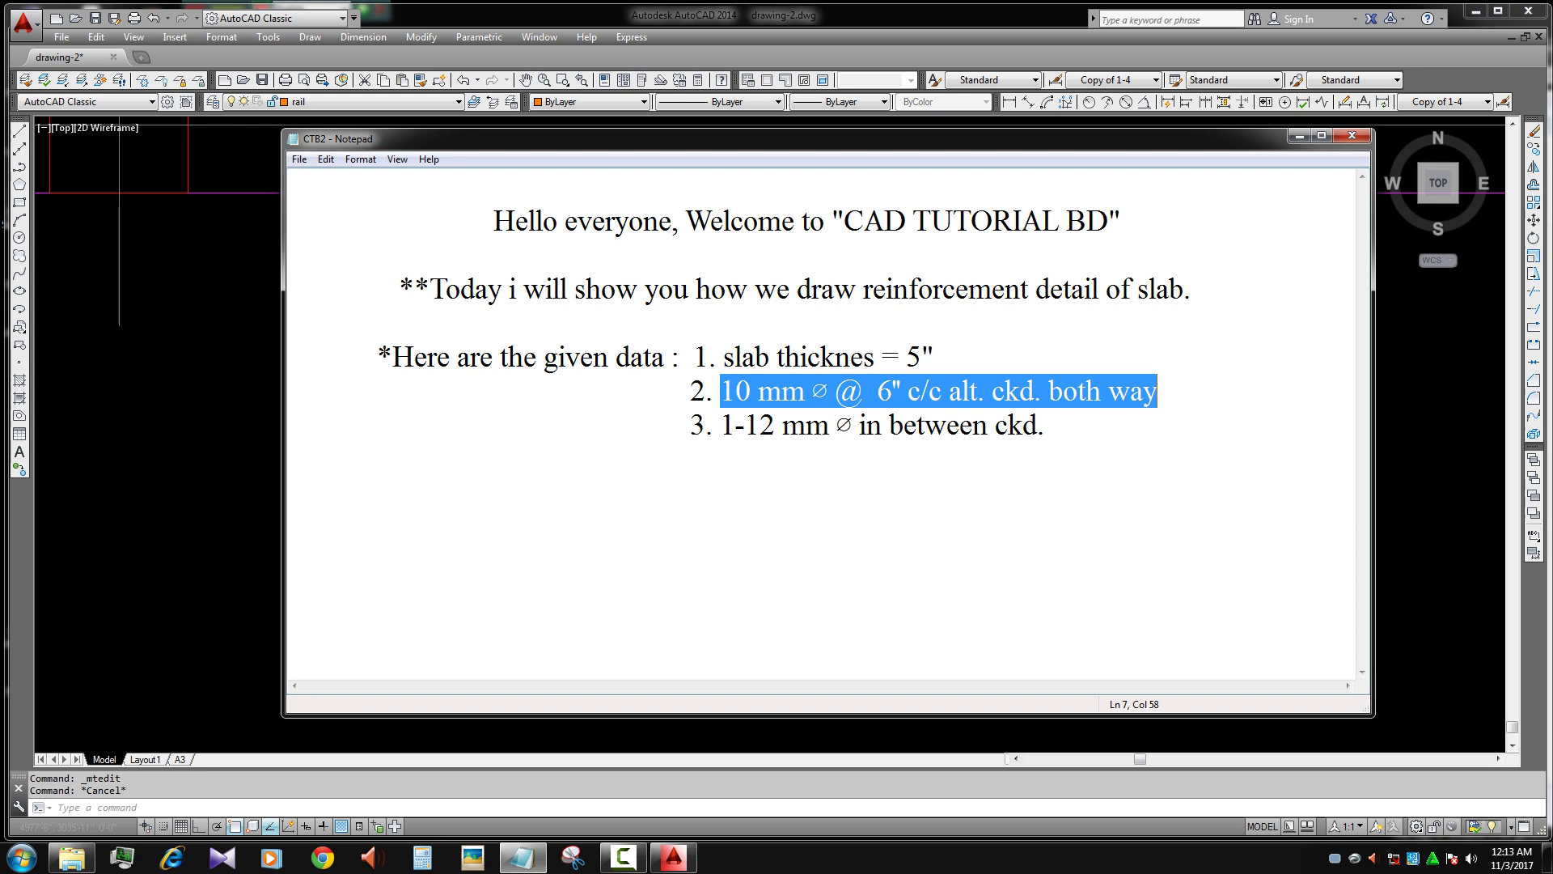
- Replace the (A) note's wording with 10 mm Ø @ 6" c/c alt. ckd. both way
{"action": "left_click", "coordinate": [521, 858]}
{"action": "double_click", "coordinate": [642, 468]}
{"action": "mouse_move", "coordinate": [566, 465]}
{"action": "left_mouse_down"}
{"action": "mouse_move", "coordinate": [1192, 466]}
{"action": "mouse_move", "coordinate": [1461, 424]}
{"action": "left_mouse_up"}
{"action": "type", "text": "10 mm Ø @  6\" c/c alt. ckd. both way"}
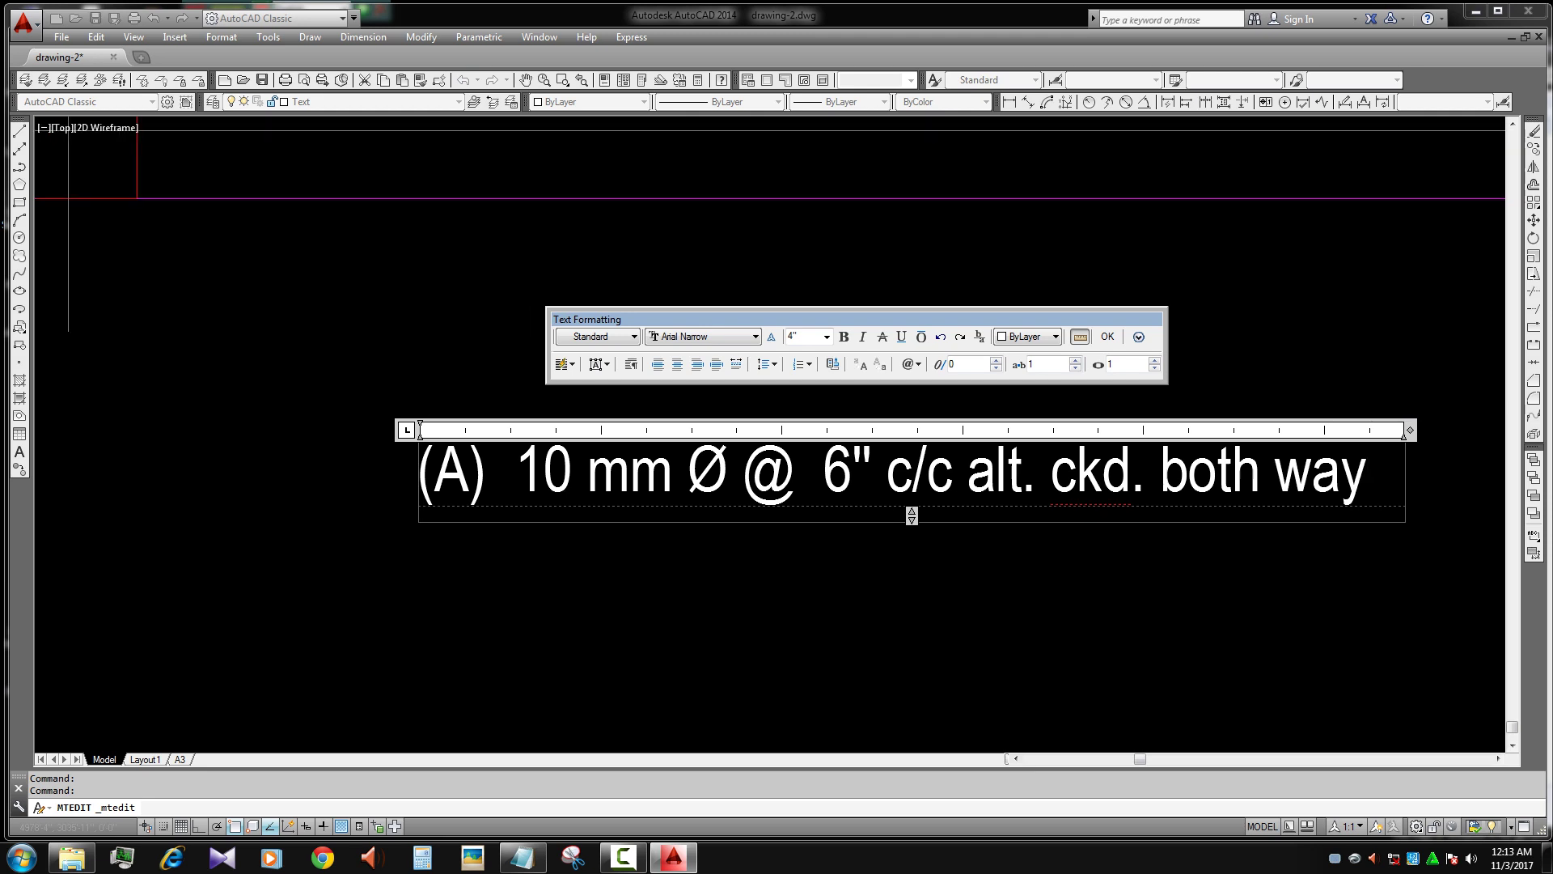
- Remove the words 'both way' from the (A) note
{"action": "left_click_drag", "start_coordinate": [1094, 473], "coordinate": [1300, 473]}
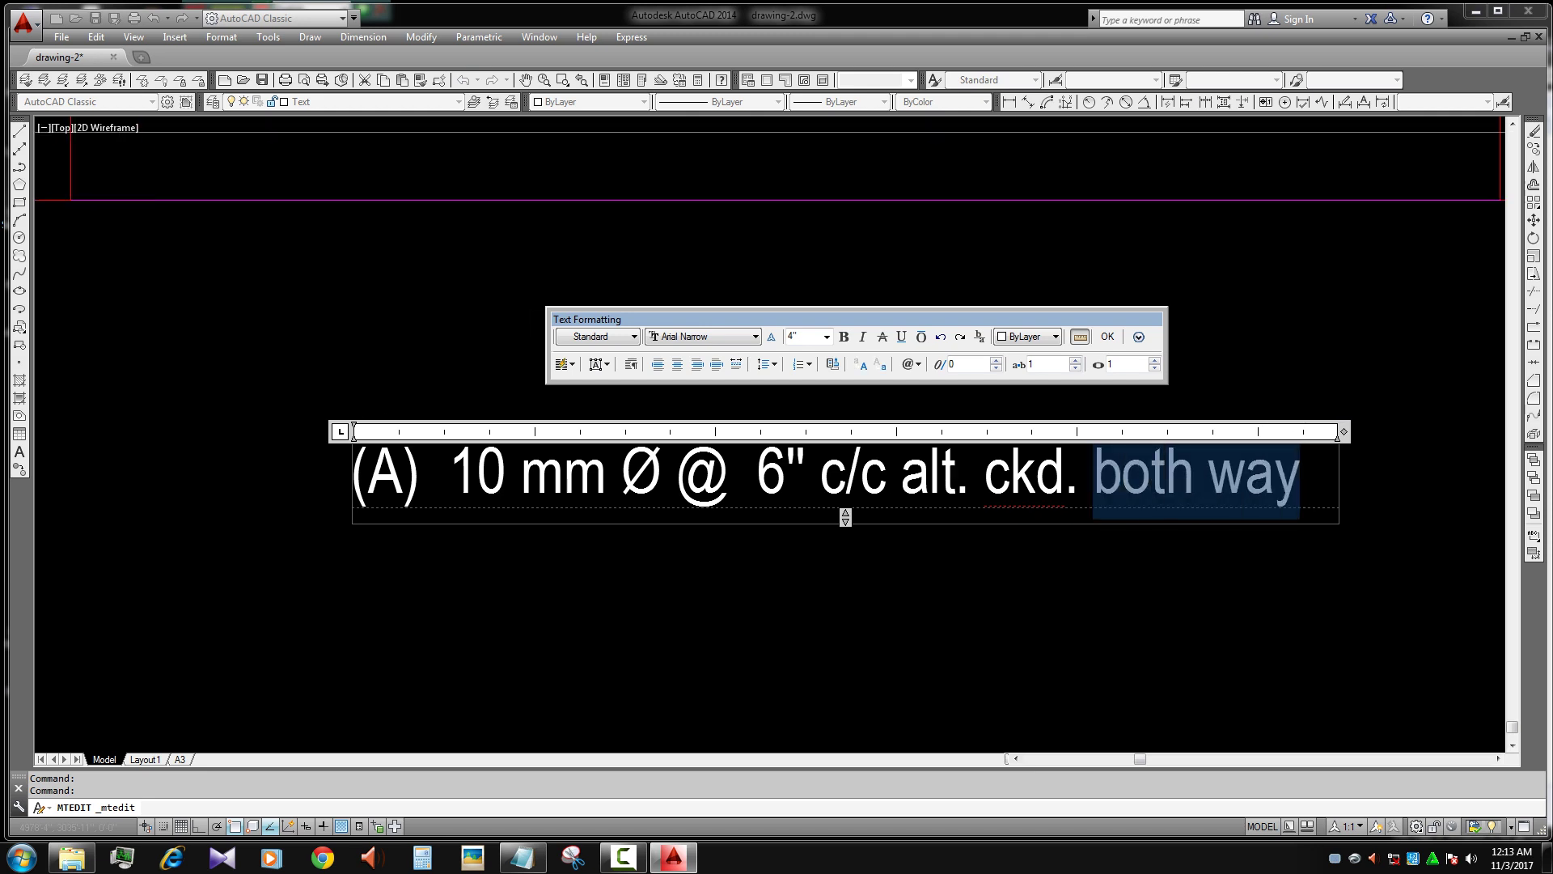
{"action": "key", "text": "Delete"}
{"action": "key", "text": "Escape"}
{"action": "scroll", "coordinate": [895, 544], "scroll_direction": "up", "scroll_amount": 2}
{"action": "scroll", "coordinate": [1017, 540], "scroll_direction": "up", "scroll_amount": 2}
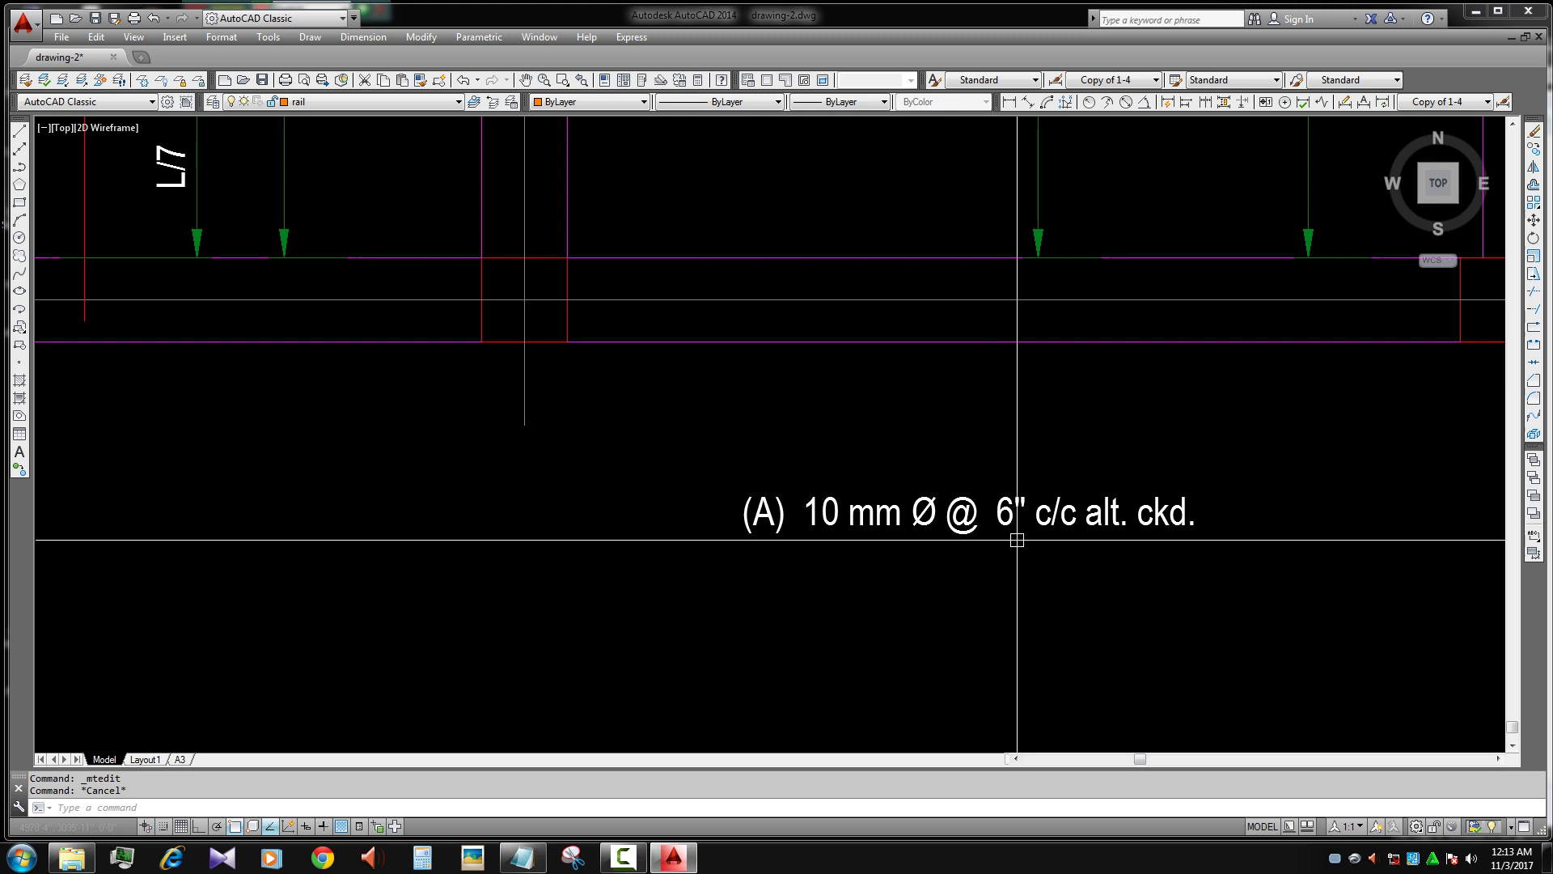
{"action": "scroll", "coordinate": [1017, 539], "scroll_direction": "down", "scroll_amount": 3}
{"action": "scroll", "coordinate": [615, 416], "scroll_direction": "up", "scroll_amount": 3}
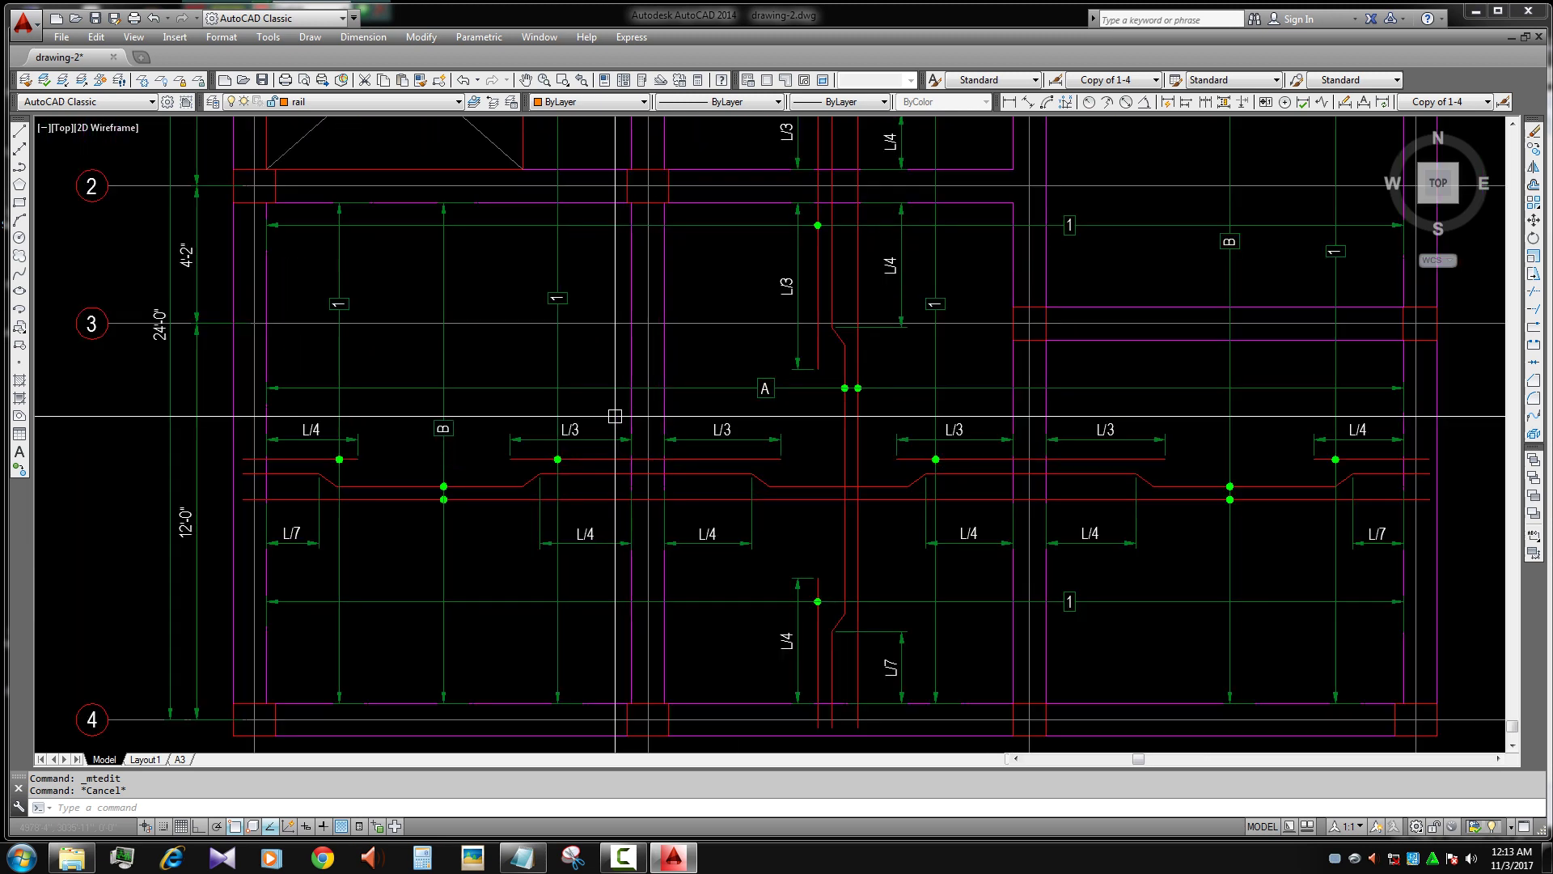
{"action": "scroll", "coordinate": [615, 416], "scroll_direction": "down", "scroll_amount": 3}
{"action": "scroll", "coordinate": [849, 535], "scroll_direction": "up", "scroll_amount": 4}
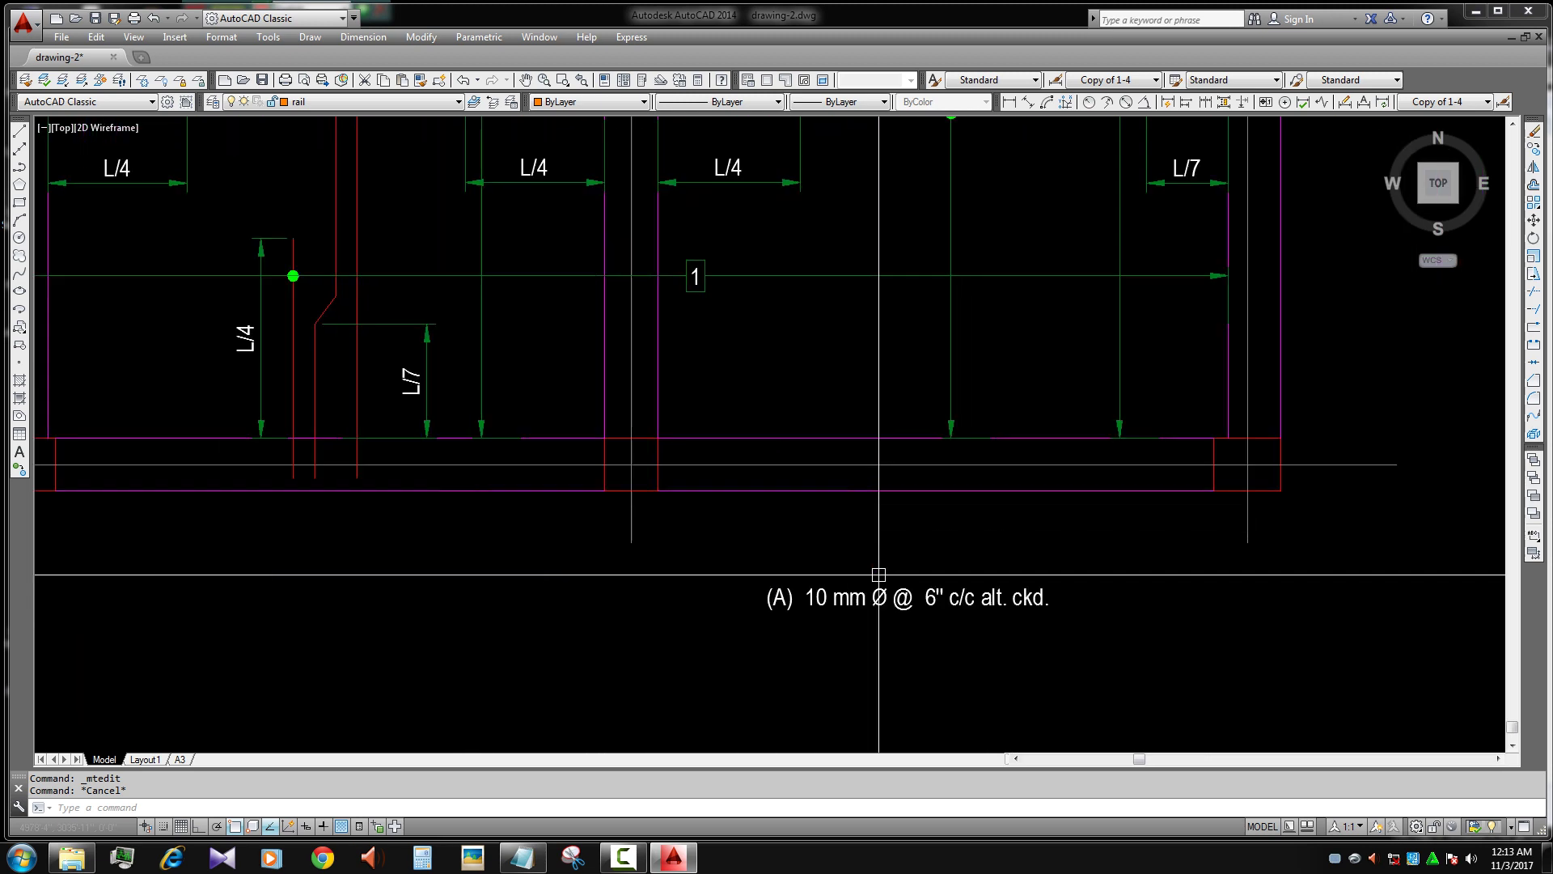
{"action": "middle_click_drag", "start_coordinate": [849, 534], "coordinate": [814, 406]}
- Add a second line (B) as a copy of the (A) line
{"action": "double_click", "coordinate": [809, 465]}
{"action": "key", "text": "ctrl+c"}
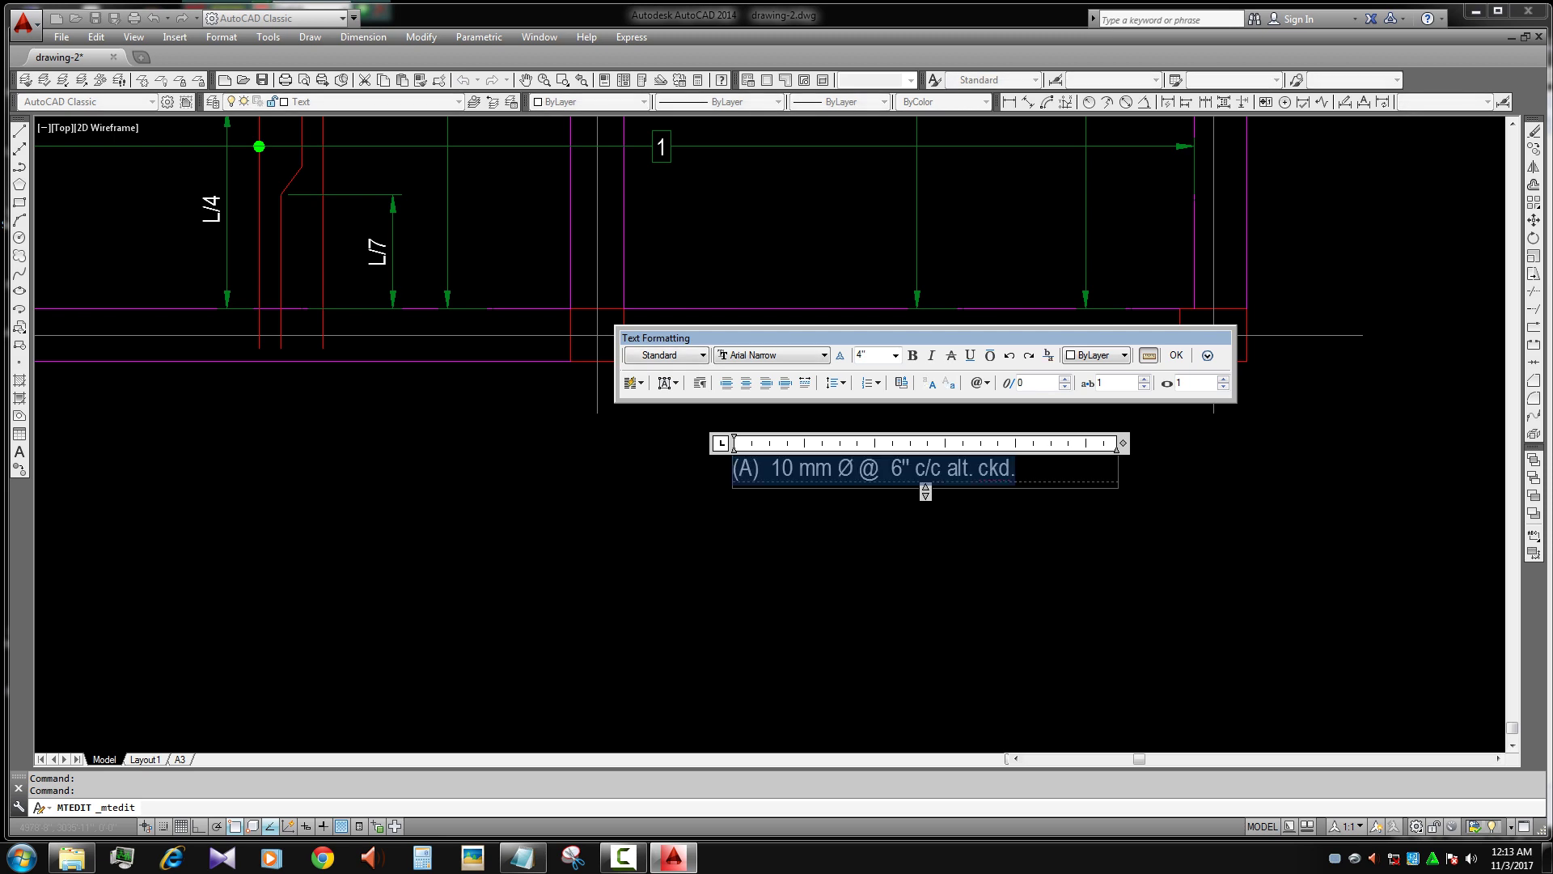
{"action": "left_click", "coordinate": [1017, 469]}
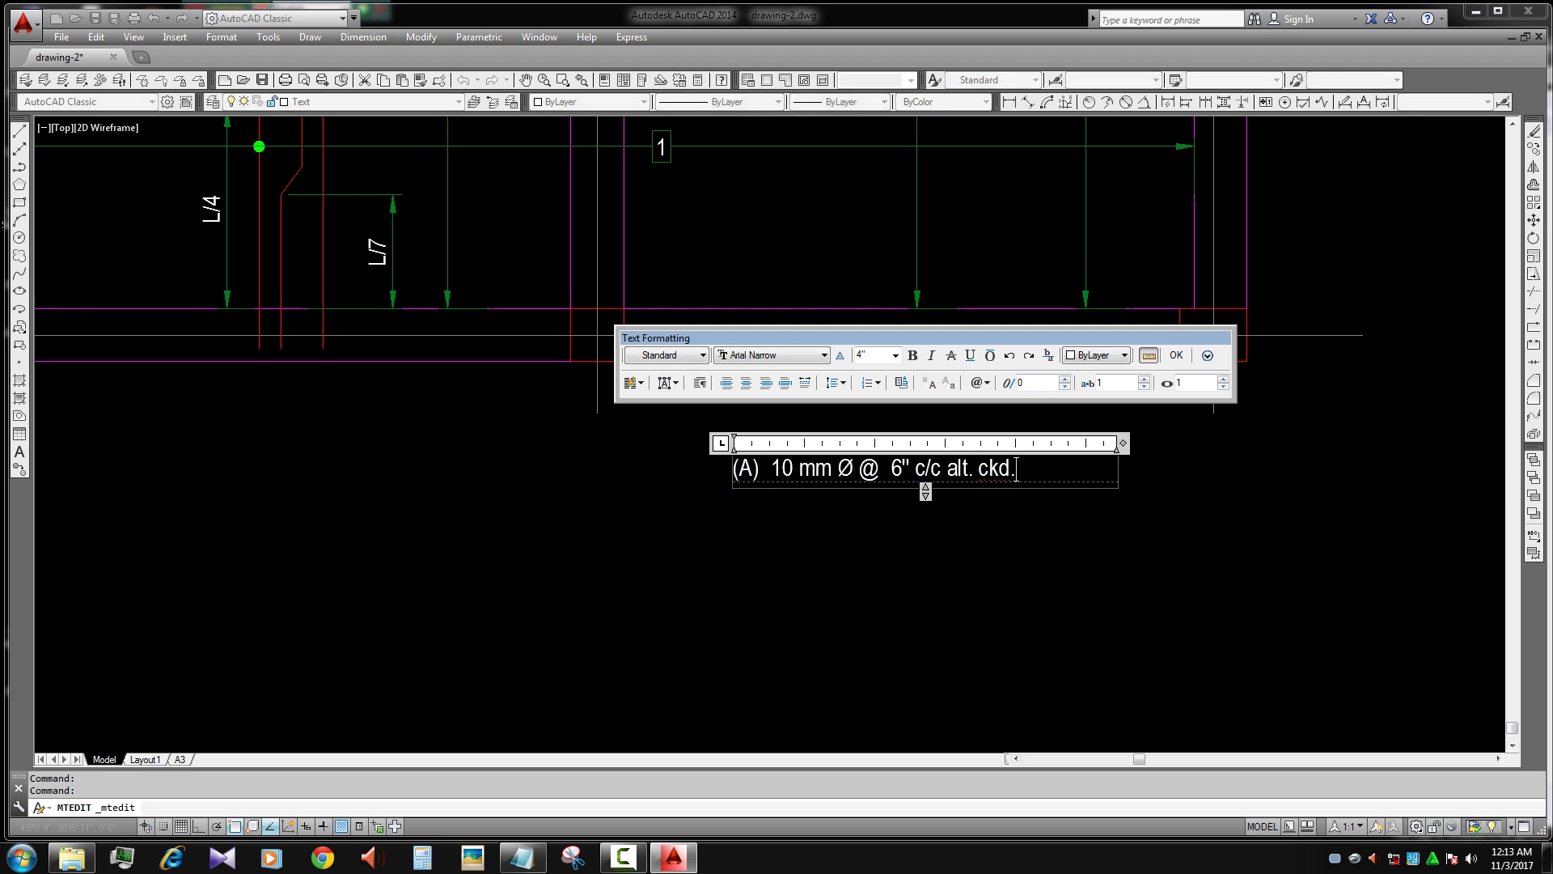
{"action": "key", "text": "Return"}
{"action": "type", "text": "(A)  10 mm Ø @  6\" c/c alt. ckd."}
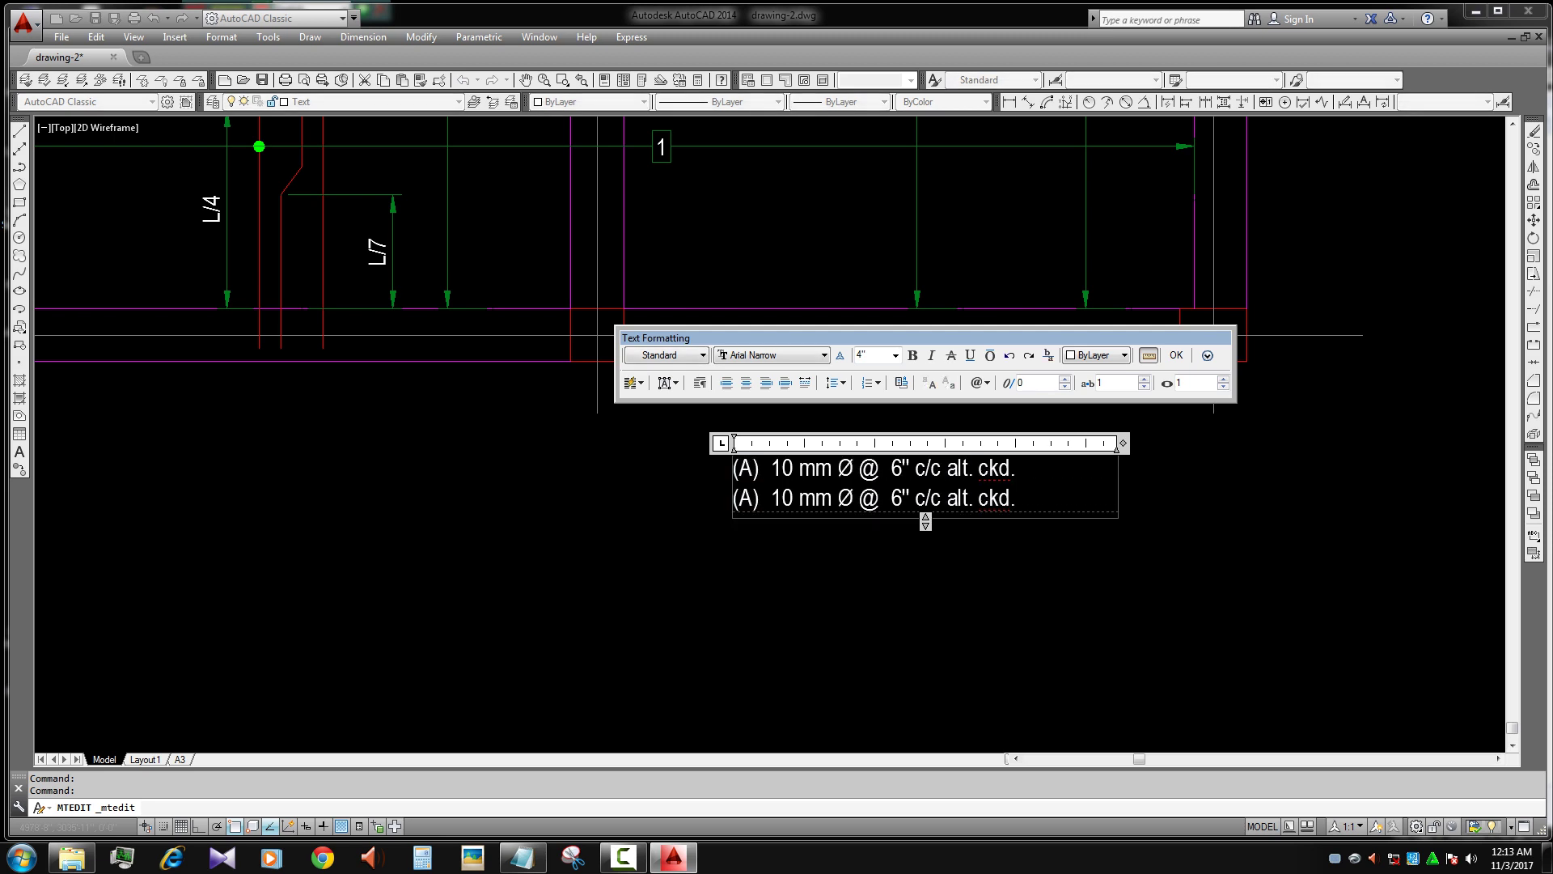
{"action": "double_click", "coordinate": [745, 498]}
{"action": "type", "text": "B"}
{"action": "key", "text": "Escape"}
- Paste another copy of the (A) line as a third line in the notes
{"action": "scroll", "coordinate": [920, 538], "scroll_direction": "down", "scroll_amount": 2}
{"action": "scroll", "coordinate": [975, 468], "scroll_direction": "up", "scroll_amount": 2}
{"action": "scroll", "coordinate": [942, 430], "scroll_direction": "down", "scroll_amount": 2}
{"action": "scroll", "coordinate": [866, 294], "scroll_direction": "up", "scroll_amount": 2}
{"action": "scroll", "coordinate": [769, 294], "scroll_direction": "down", "scroll_amount": 4}
{"action": "scroll", "coordinate": [1059, 449], "scroll_direction": "up", "scroll_amount": 4}
{"action": "left_click", "coordinate": [1058, 449]}
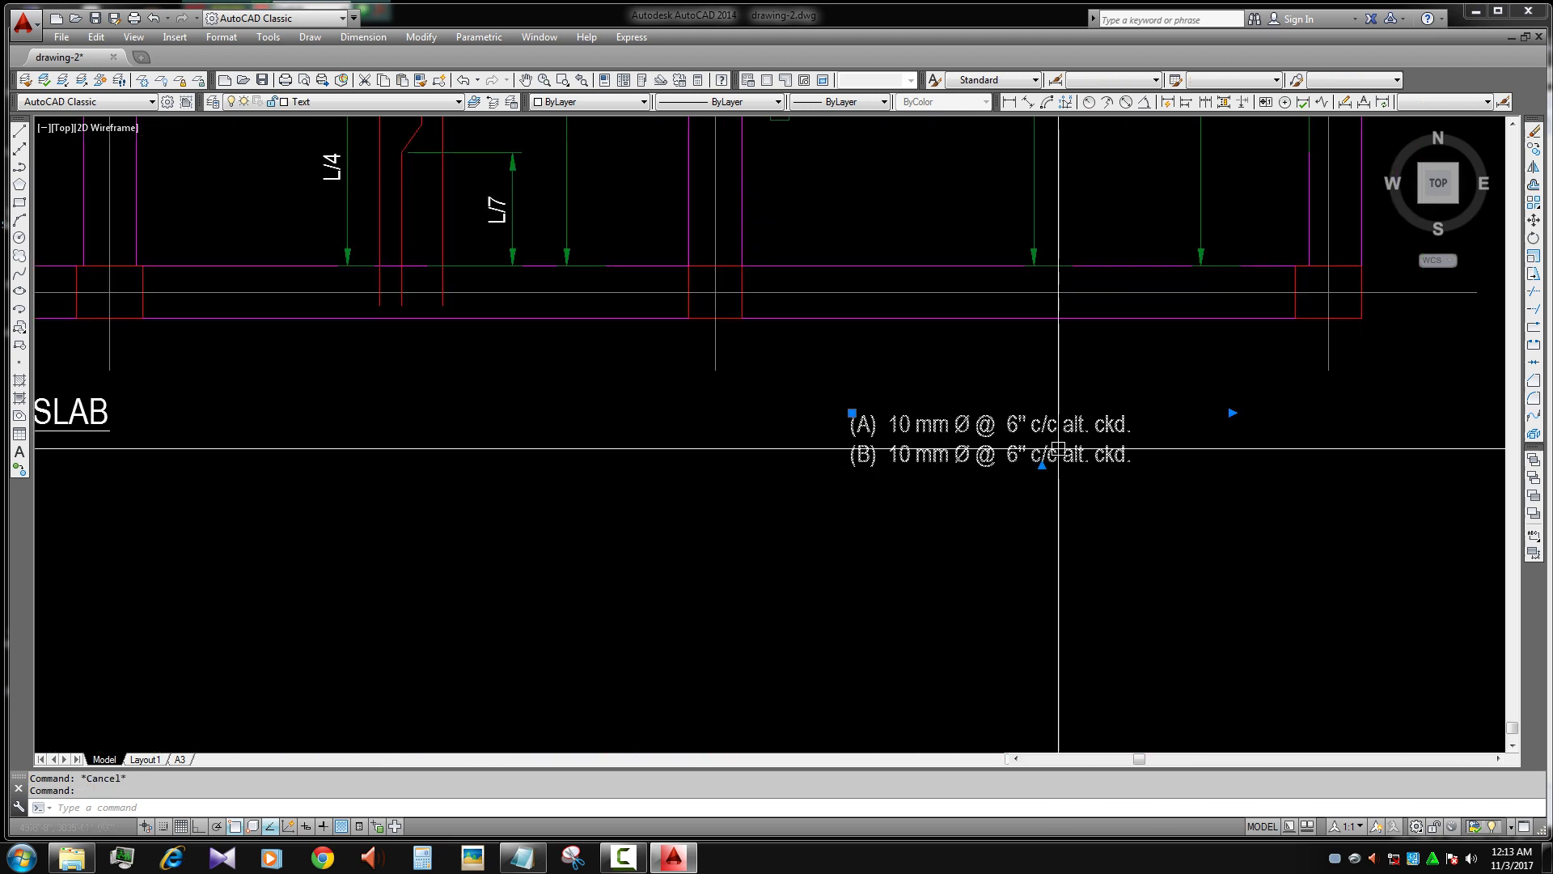
{"action": "double_click", "coordinate": [1058, 449]}
{"action": "key", "text": "Return"}
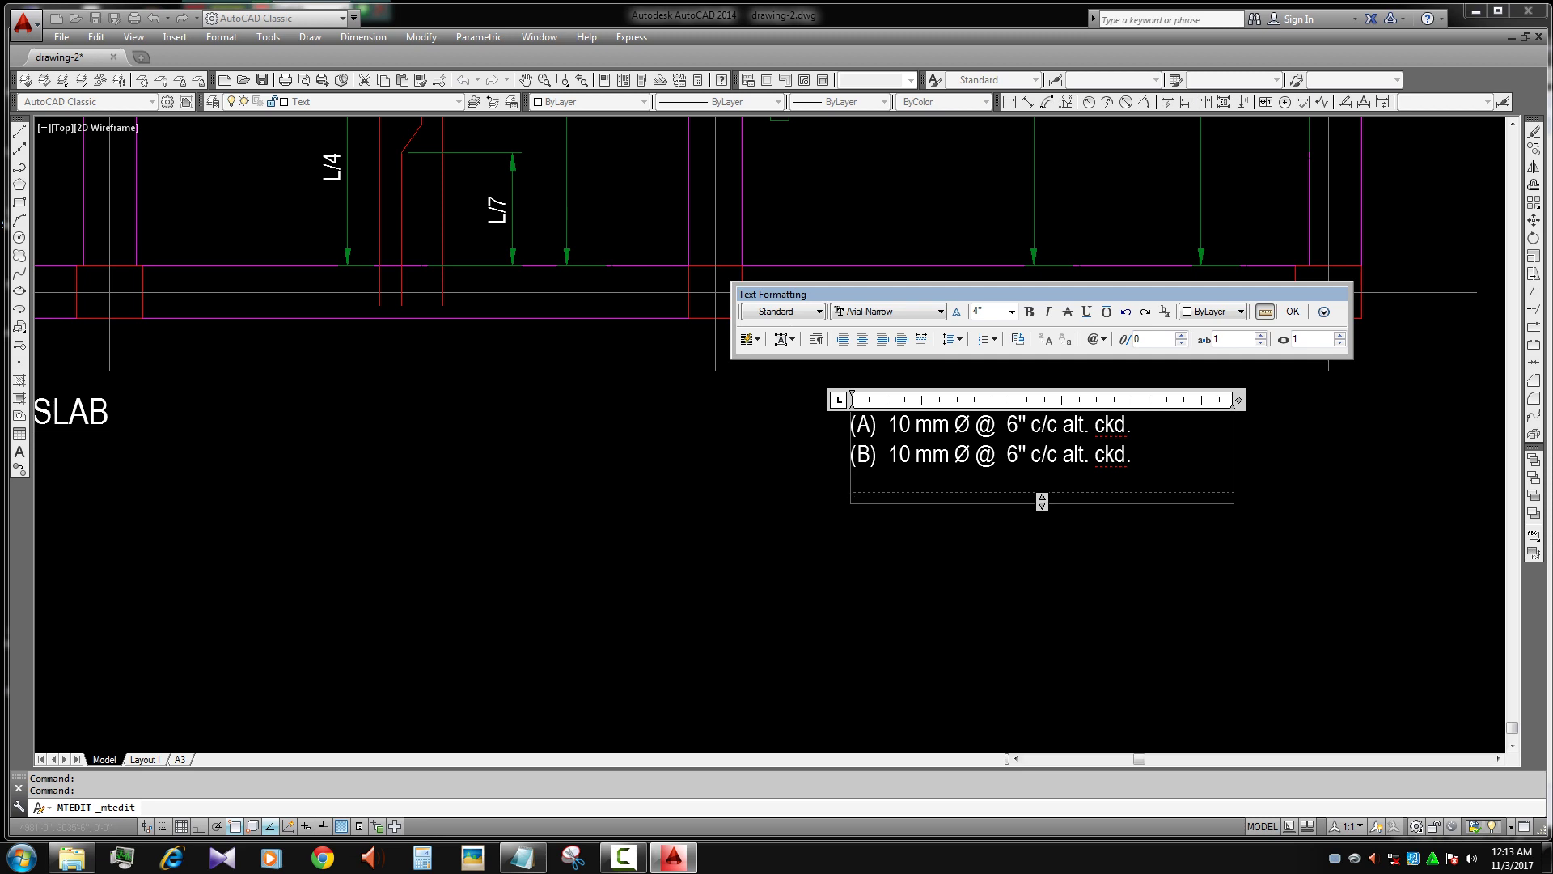
{"action": "key", "text": "ctrl+v"}
- Edit the third line to read (1) 1-12 mm Ø Ext. between ckd
{"action": "double_click", "coordinate": [868, 485]}
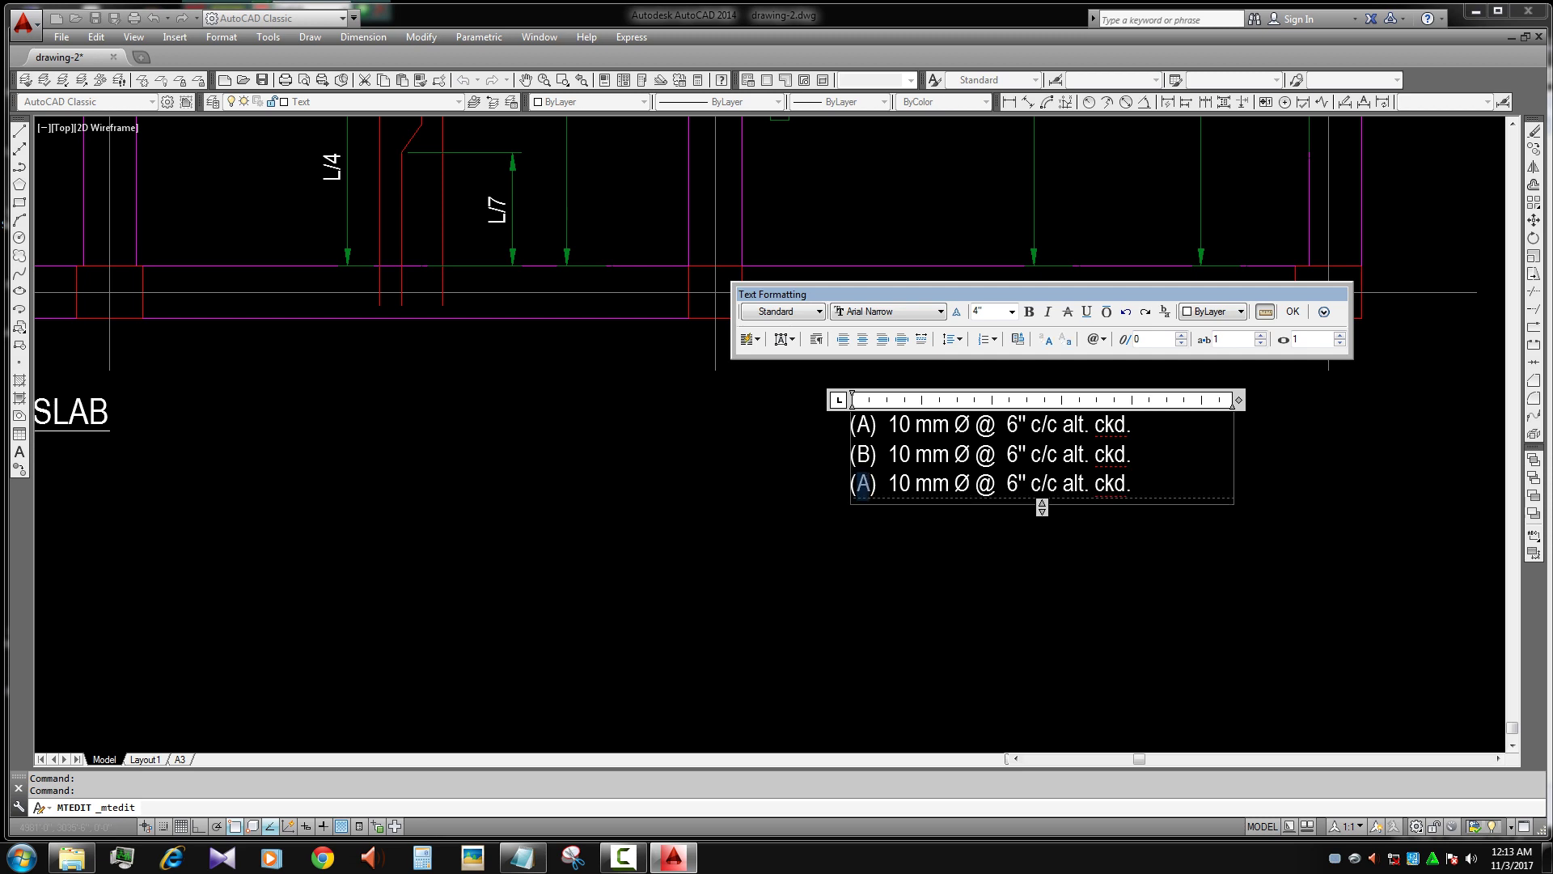
{"action": "type", "text": "1)  1-"}
{"action": "double_click", "coordinate": [921, 484]}
{"action": "type", "text": "12"}
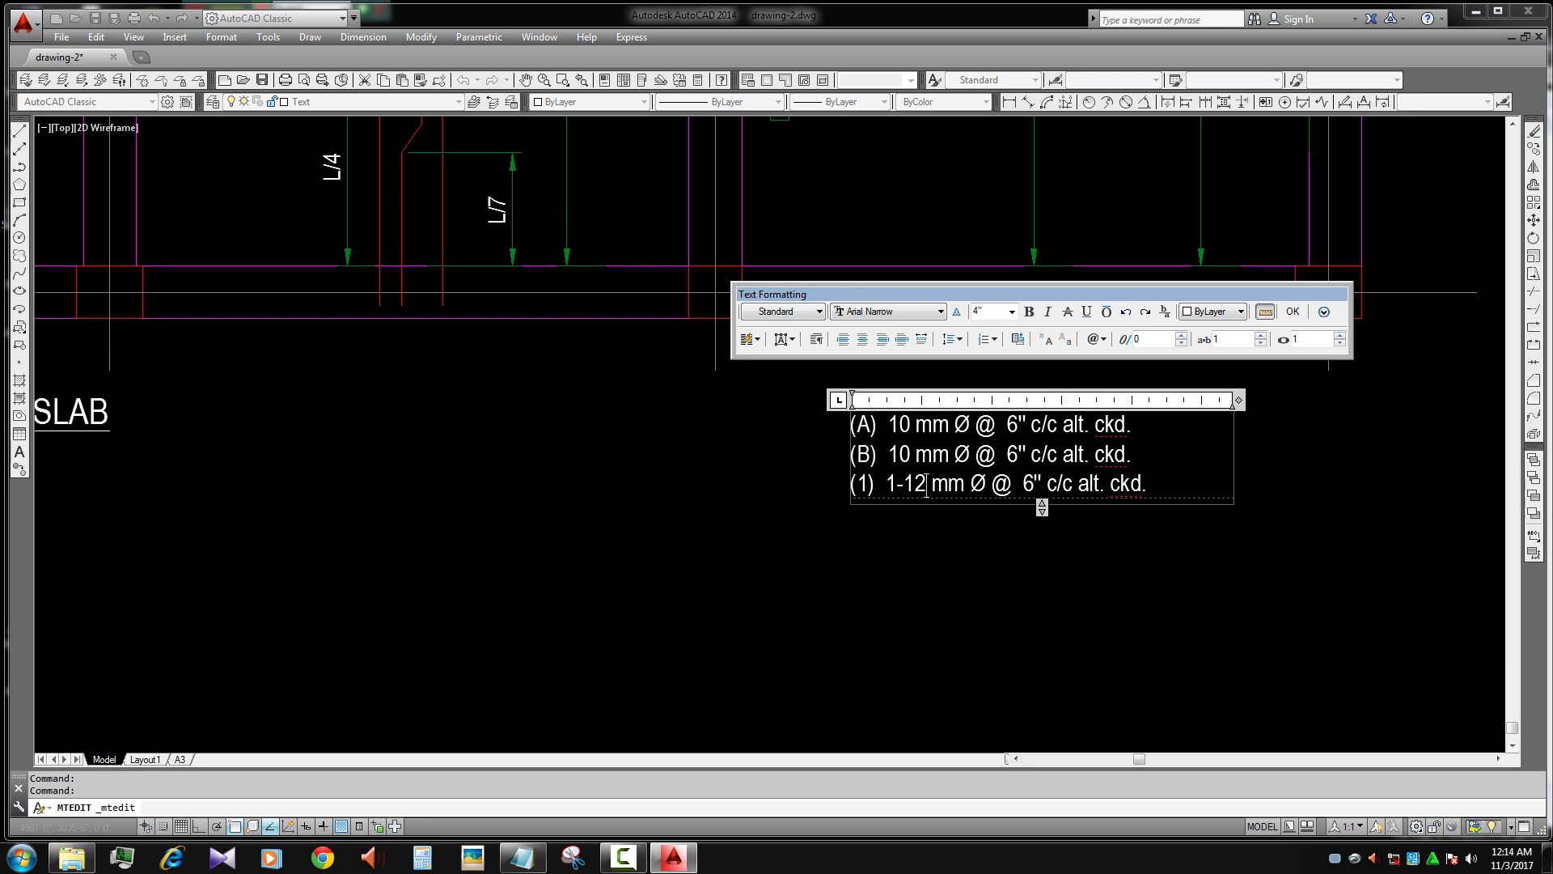
{"action": "left_click_drag", "start_coordinate": [991, 486], "coordinate": [1150, 485]}
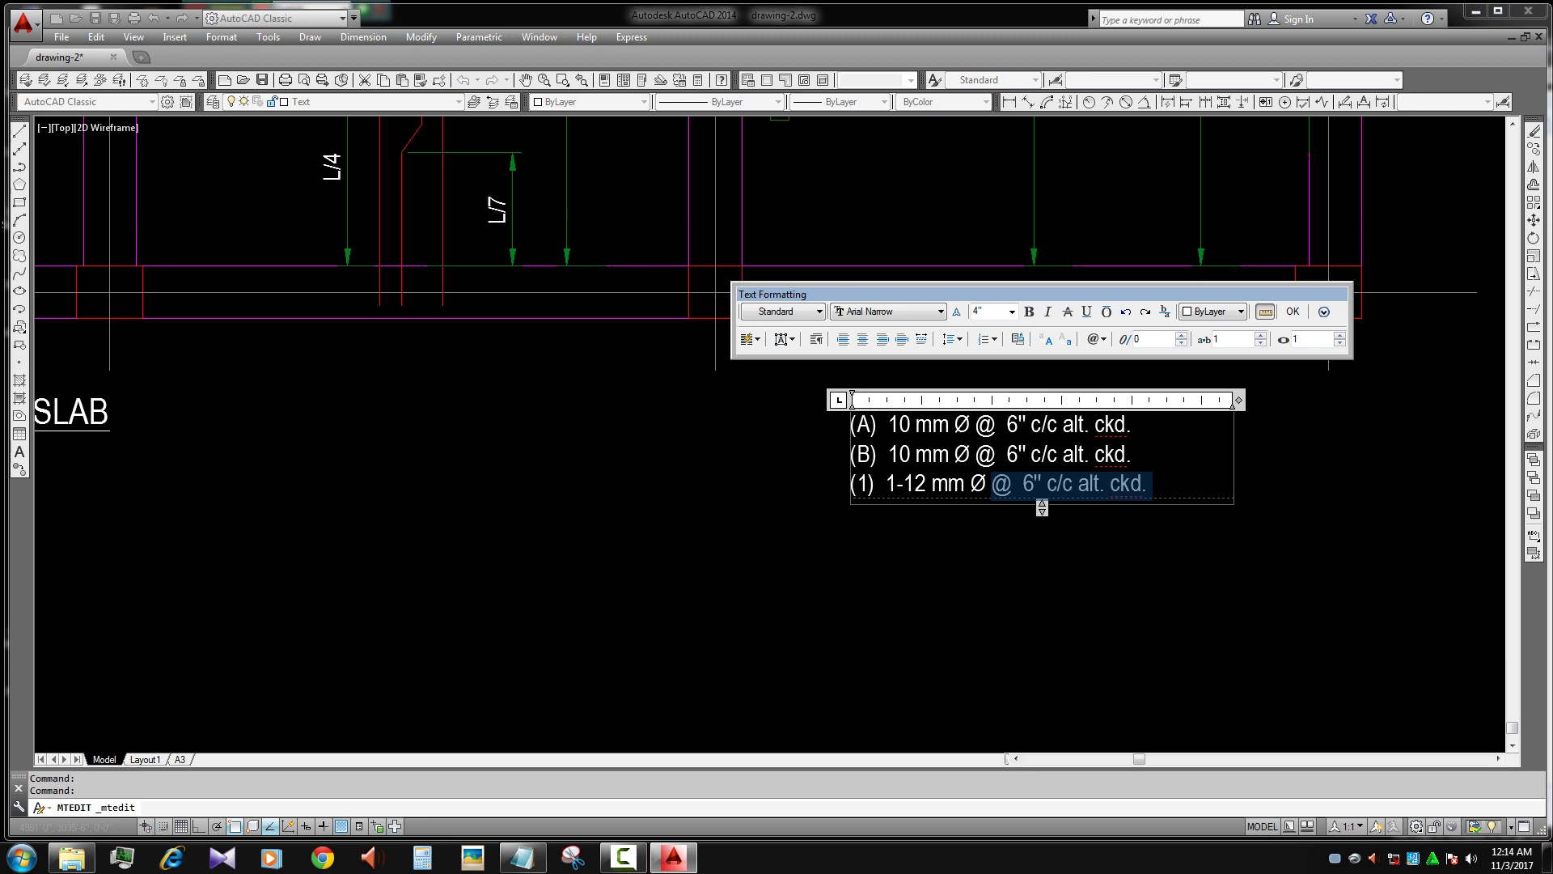
{"action": "type", "text": "E"}
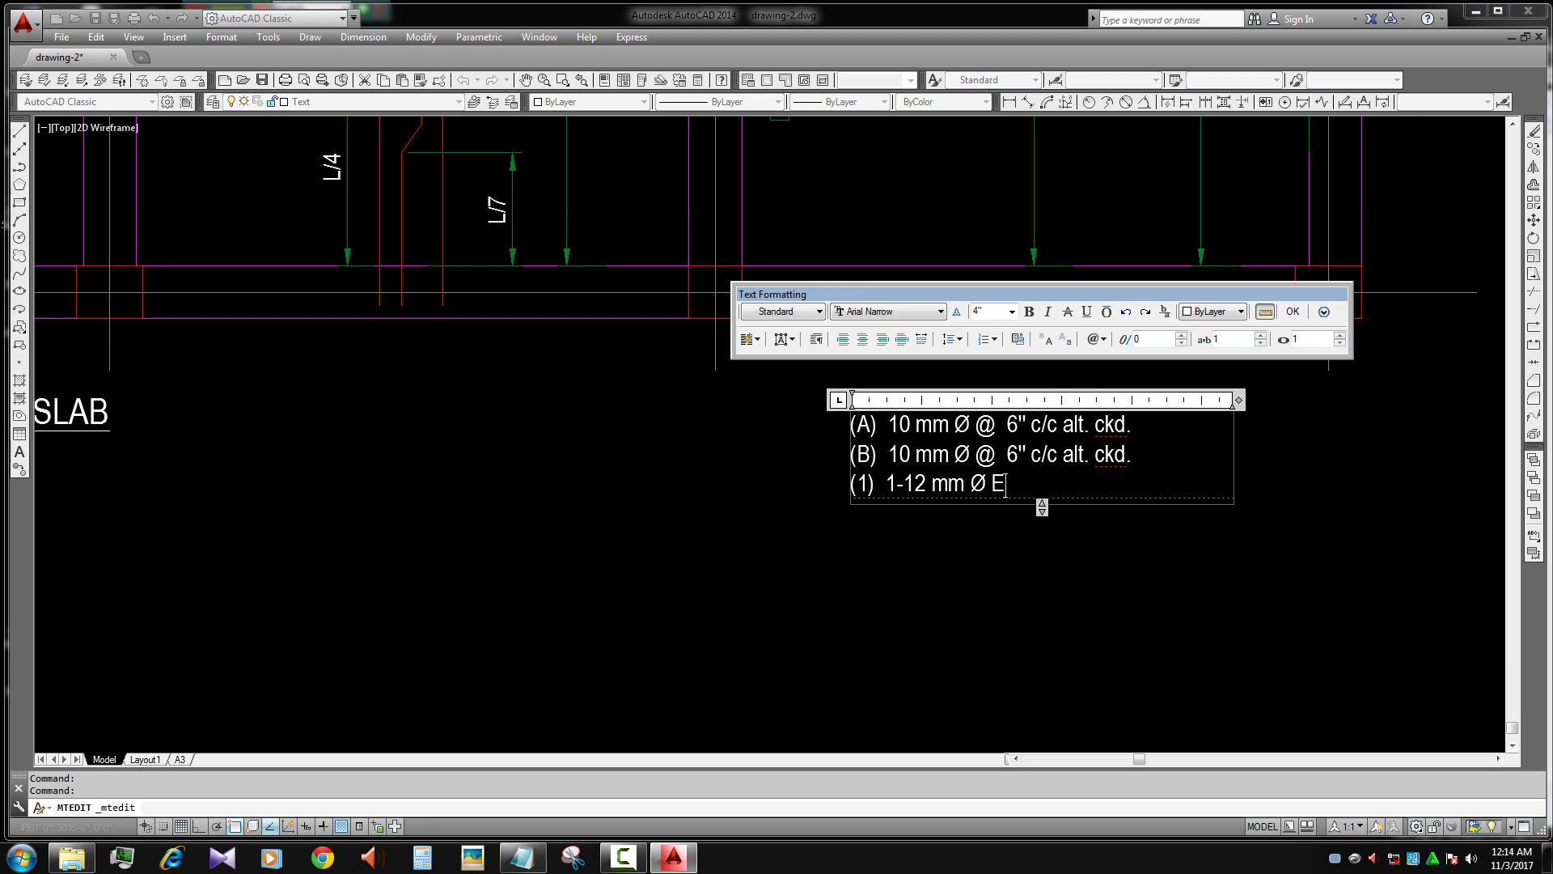
{"action": "type", "text": "XTRA"}
{"action": "key", "text": "BackSpace"}
{"action": "key", "text": "BackSpace"}
{"action": "key", "text": "BackSpace"}
{"action": "key", "text": "BackSpace"}
{"action": "key", "text": "BackSpace"}
{"action": "type", "text": "Ext."}
{"action": "type", "text": " between ck"}
{"action": "type", "text": "d."}
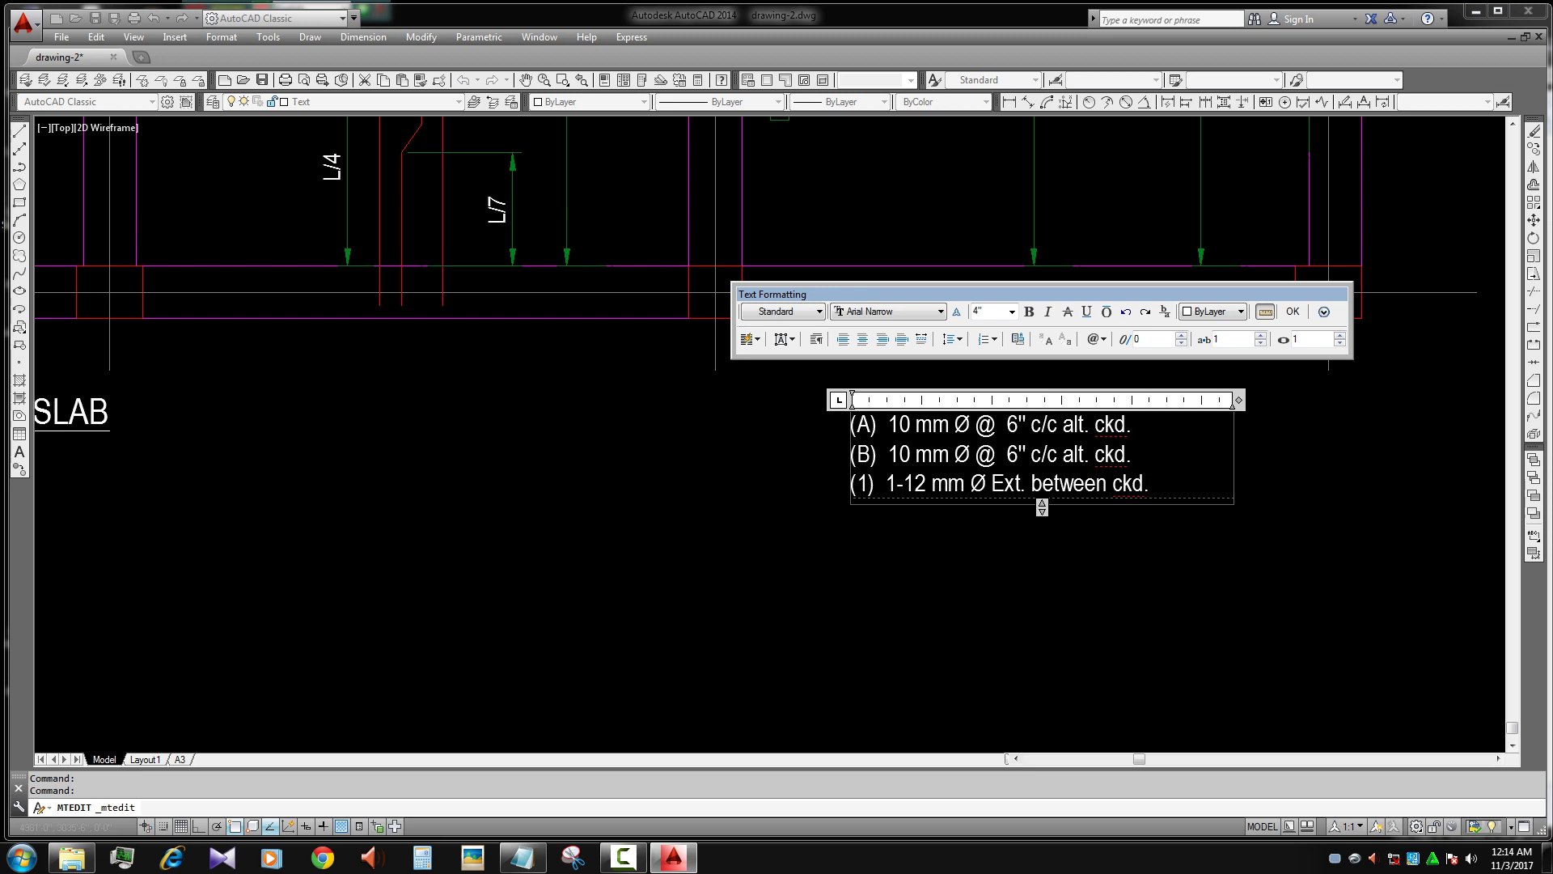
{"action": "left_click", "coordinate": [929, 544]}
{"action": "scroll", "coordinate": [930, 544], "scroll_direction": "down", "scroll_amount": 5}
{"action": "scroll", "coordinate": [738, 374], "scroll_direction": "up", "scroll_amount": 2}
{"action": "scroll", "coordinate": [929, 453], "scroll_direction": "up", "scroll_amount": 4}
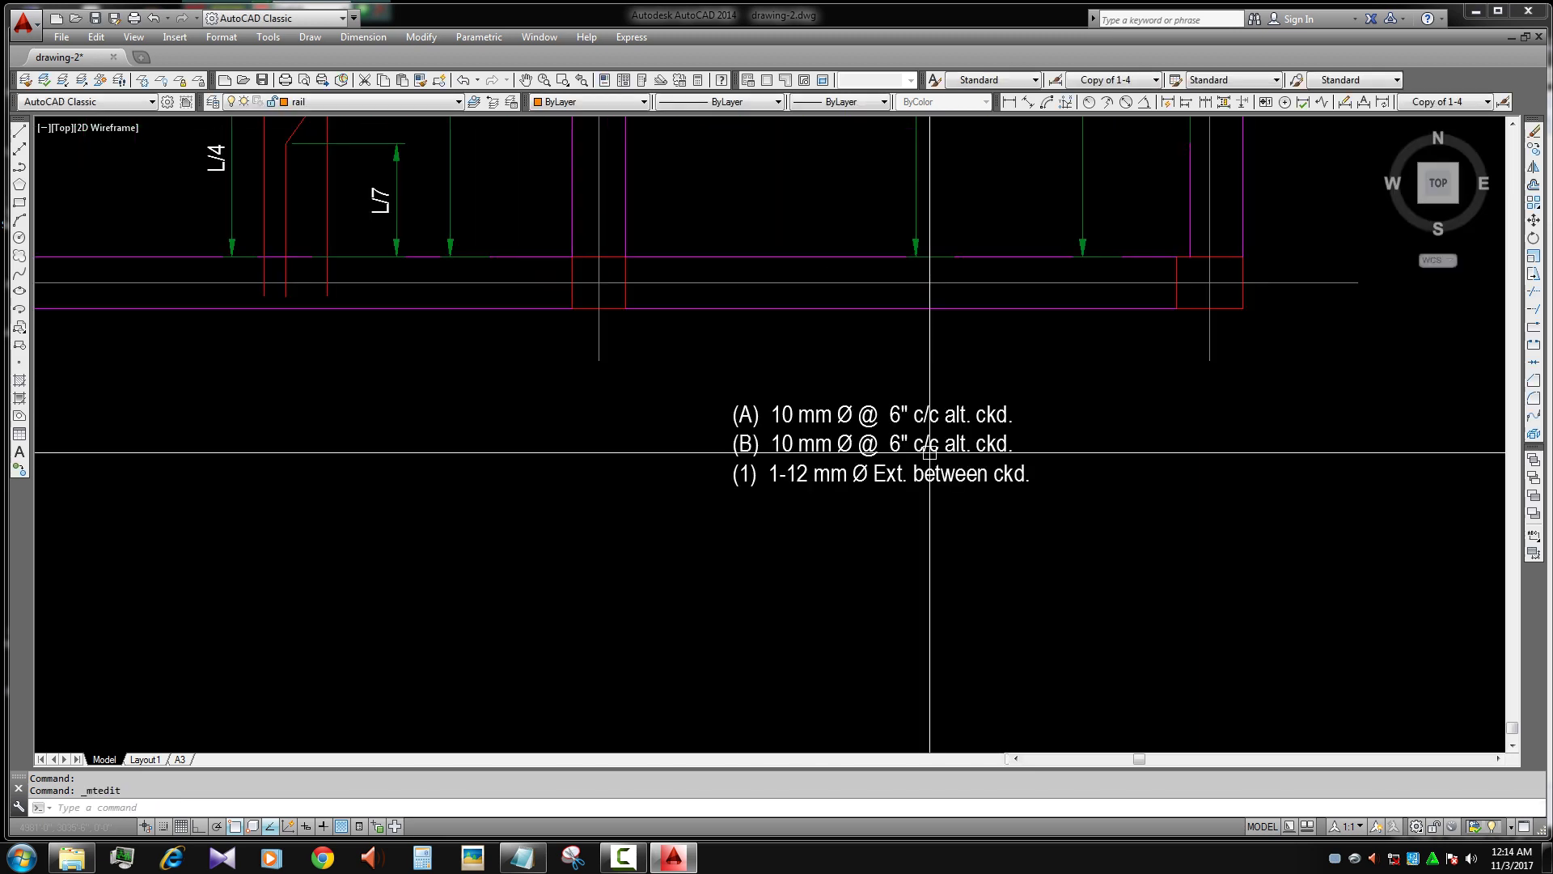
- Add a new first line REINFORCEMENT: above the (A) line in the notes
{"action": "middle_click_drag", "start_coordinate": [929, 452], "coordinate": [947, 455]}
{"action": "left_click", "coordinate": [930, 473]}
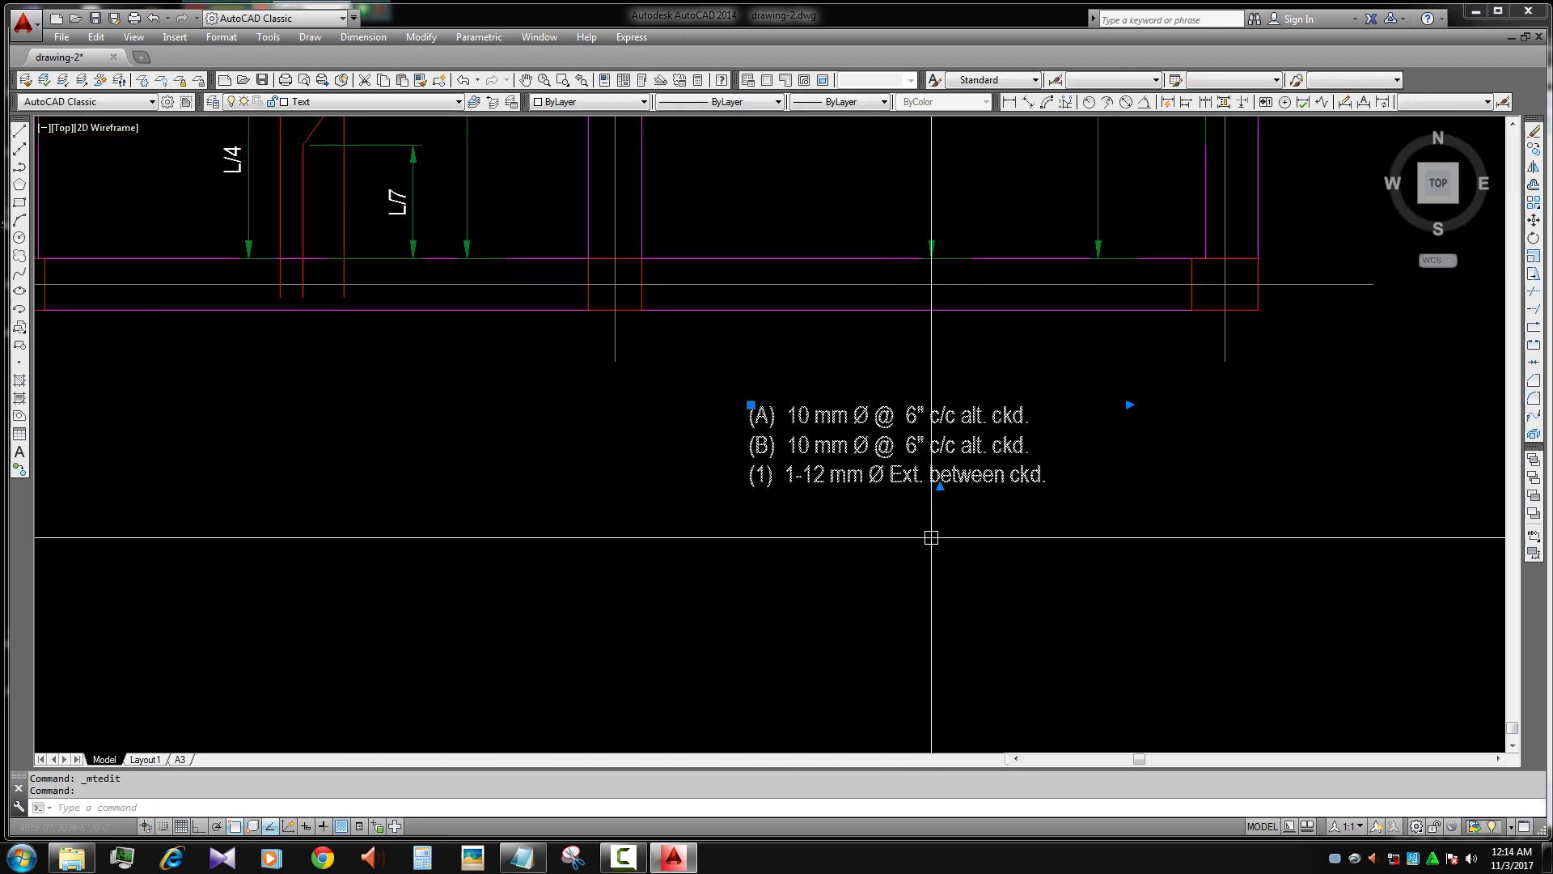
{"action": "middle_click_drag", "start_coordinate": [932, 538], "coordinate": [967, 590]}
{"action": "double_click", "coordinate": [890, 467]}
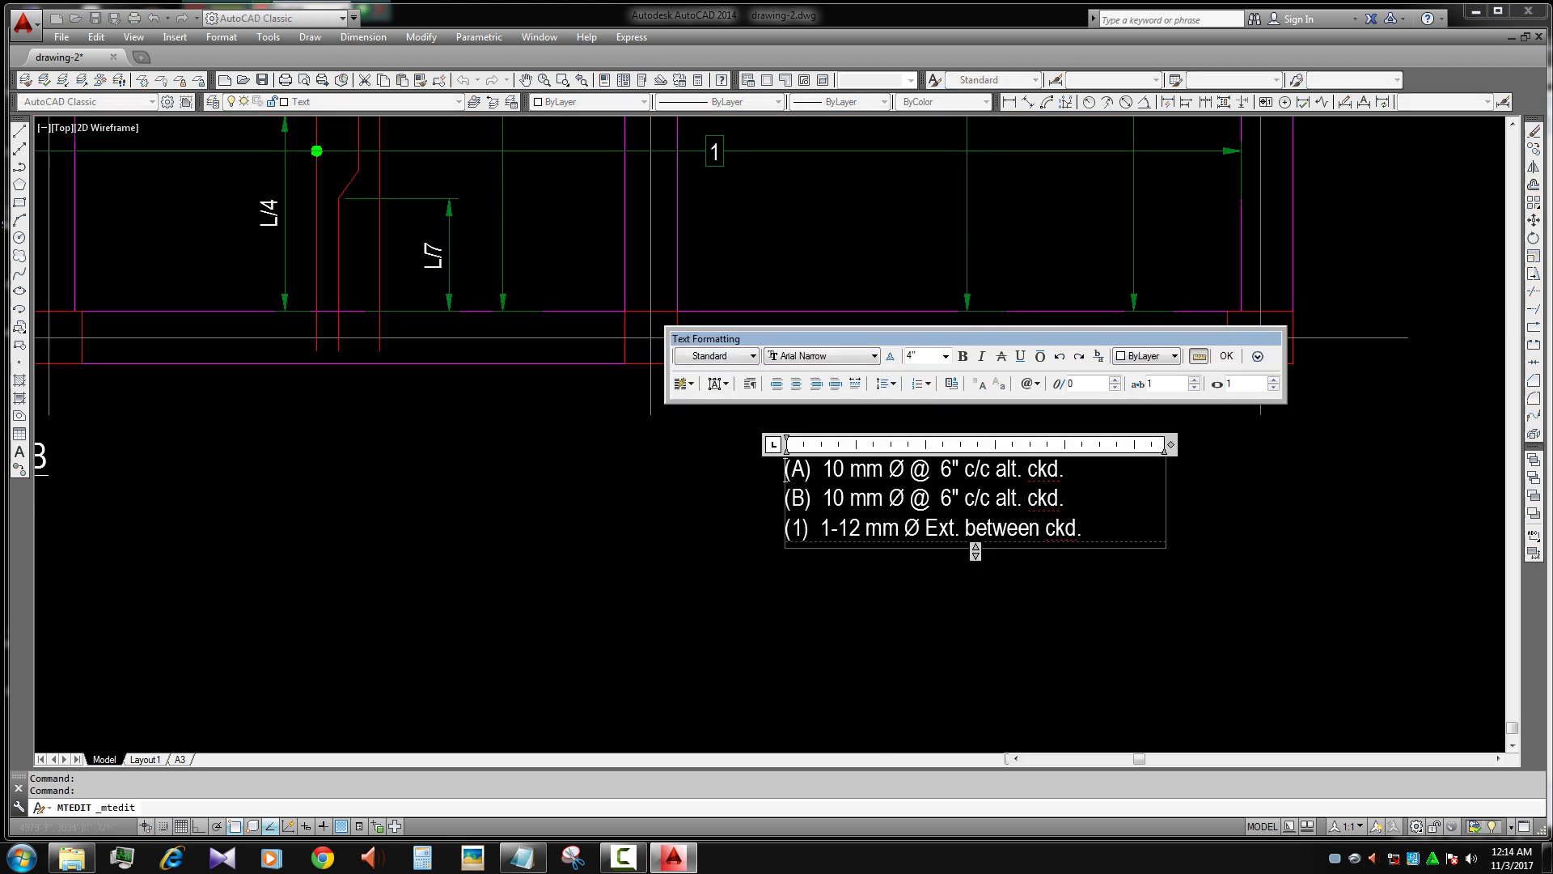
{"action": "key", "text": "Return"}
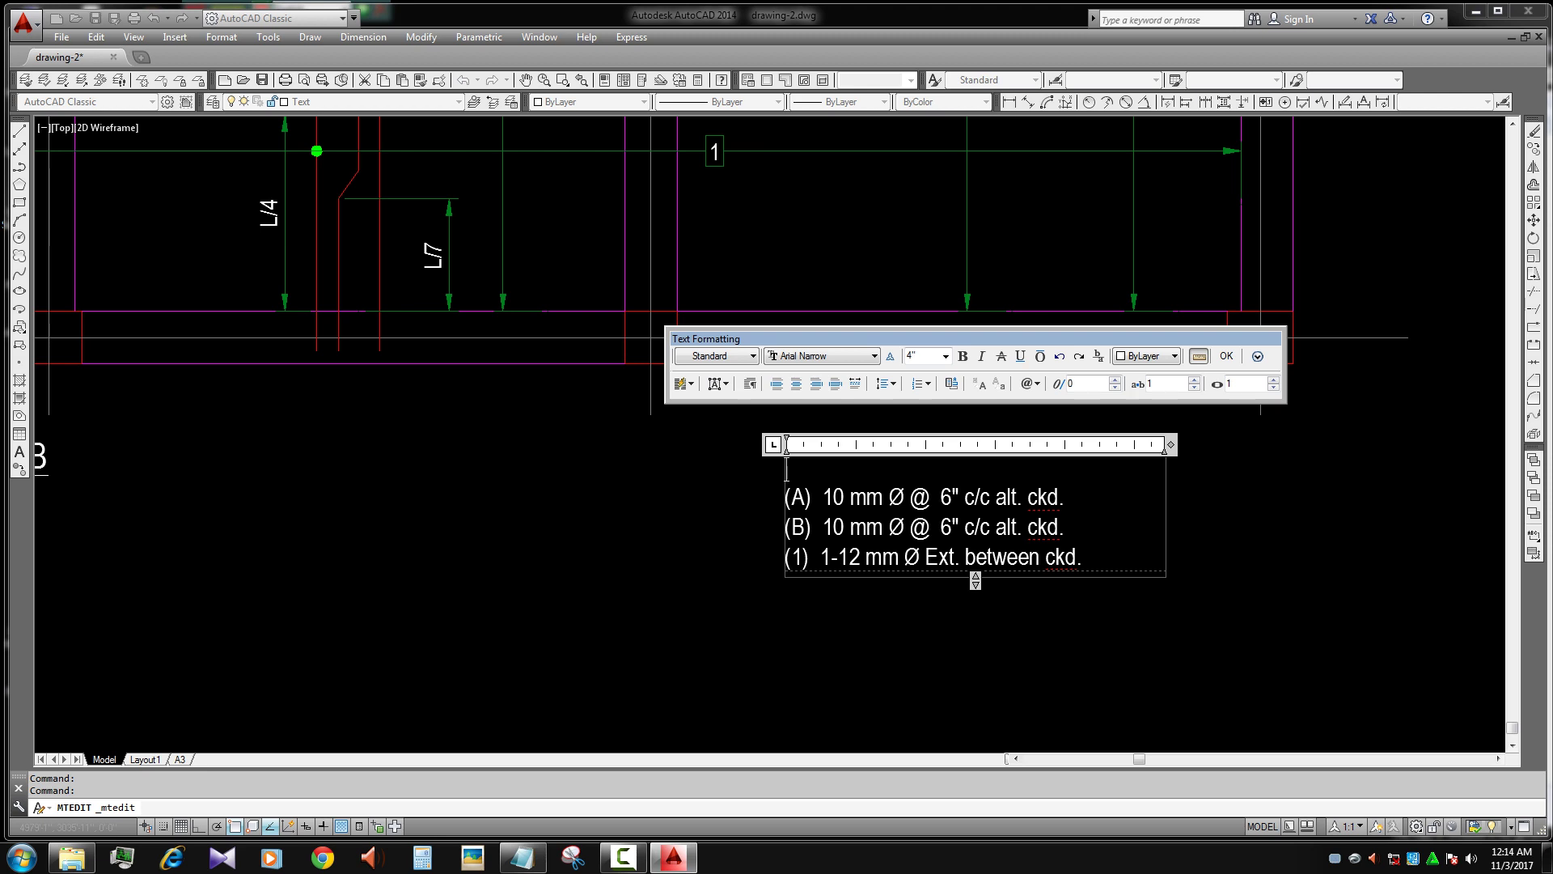
{"action": "type", "text": "RE"}
{"action": "type", "text": "I"}
{"action": "type", "text": "NFORCEN"}
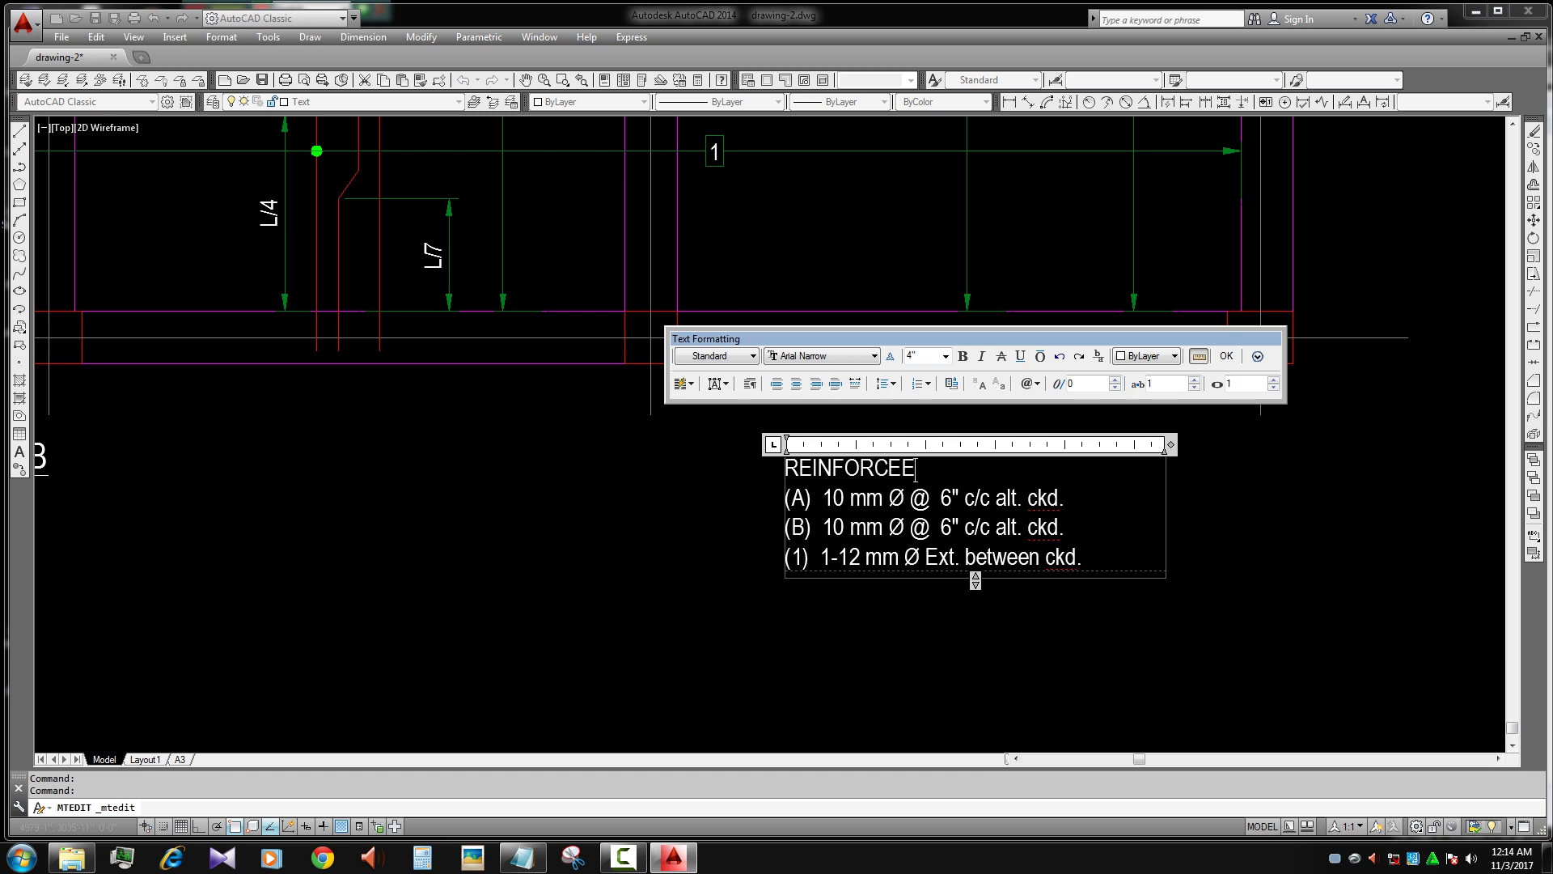
{"action": "key", "text": "BackSpace"}
{"action": "type", "text": "MENT"}
{"action": "type", "text": ":"}
- Underline the REINFORCEMENT: heading and commit the notes
{"action": "left_click_drag", "start_coordinate": [963, 469], "coordinate": [784, 470]}
{"action": "left_click", "coordinate": [1020, 356]}
{"action": "left_click", "coordinate": [962, 497]}
{"action": "scroll", "coordinate": [962, 497], "scroll_direction": "down", "scroll_amount": 2}
{"action": "scroll", "coordinate": [962, 496], "scroll_direction": "up", "scroll_amount": 2}
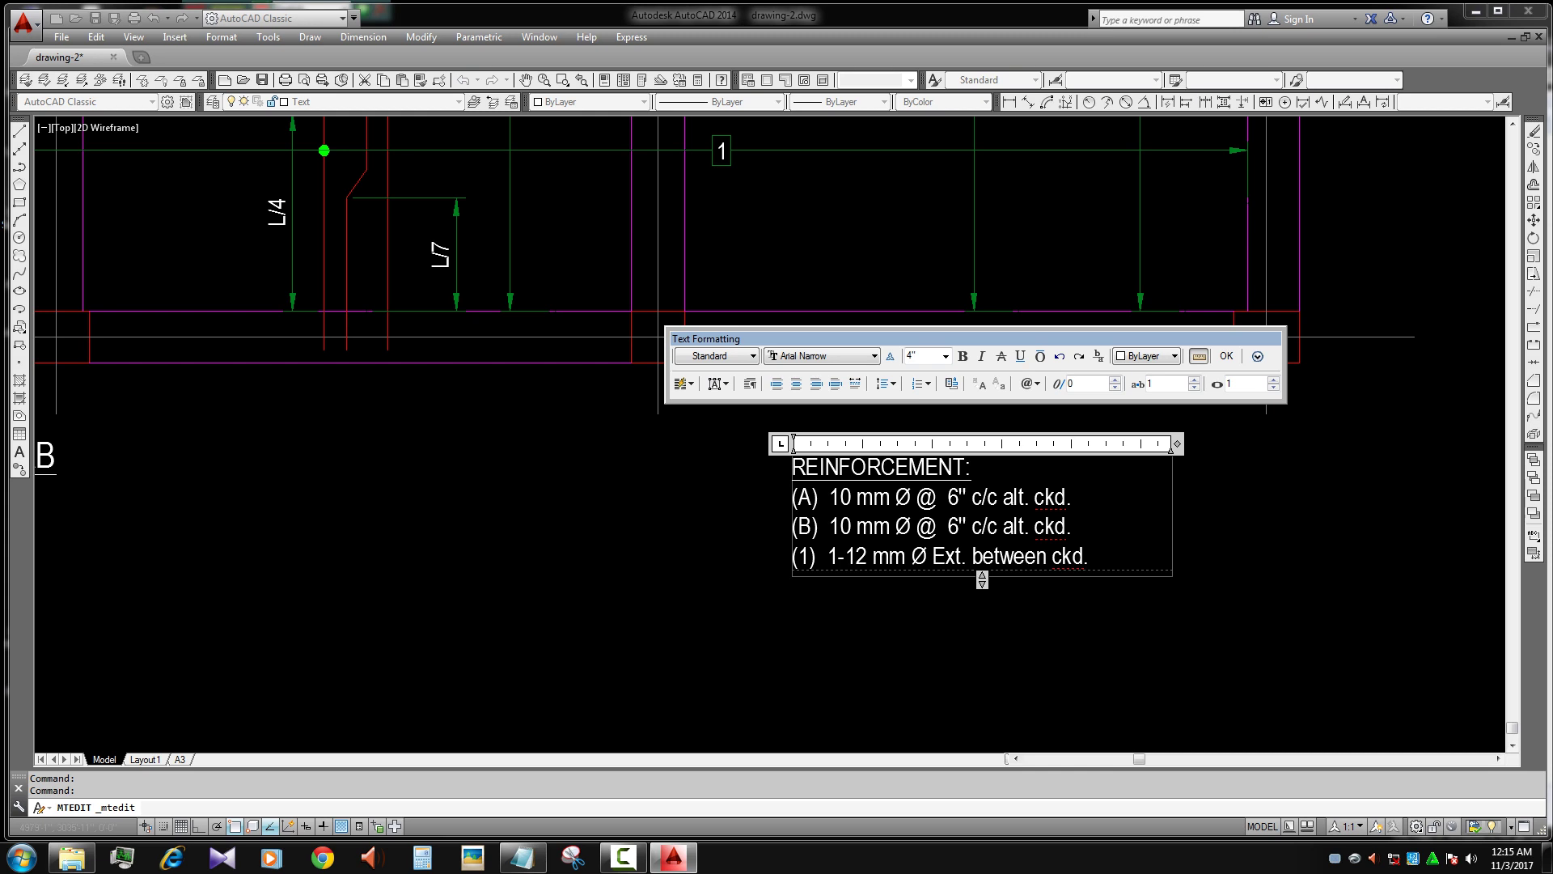
{"action": "middle_click_drag", "start_coordinate": [962, 496], "coordinate": [880, 450]}
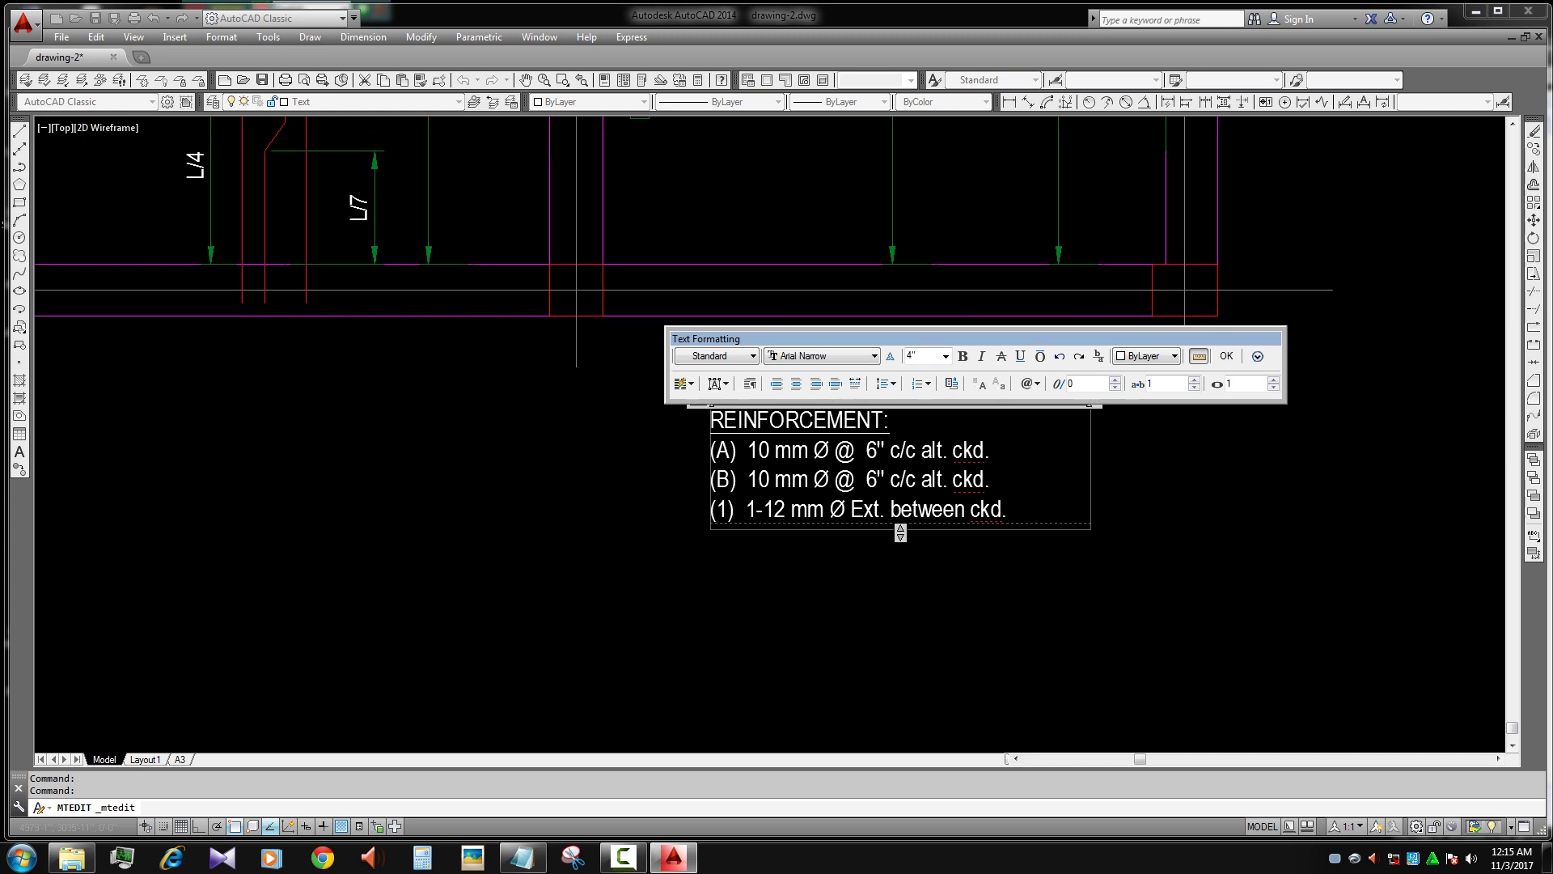
{"action": "left_click", "coordinate": [1007, 566]}
{"action": "scroll", "coordinate": [1007, 566], "scroll_direction": "down", "scroll_amount": 3}
{"action": "scroll", "coordinate": [904, 584], "scroll_direction": "up", "scroll_amount": 2}
- Reopen the notes to check the (1) line, then reselect the notes block
{"action": "double_click", "coordinate": [953, 575]}
{"action": "key", "text": "Escape"}
{"action": "middle_click_drag", "start_coordinate": [895, 591], "coordinate": [849, 455]}
{"action": "double_click", "coordinate": [850, 456]}
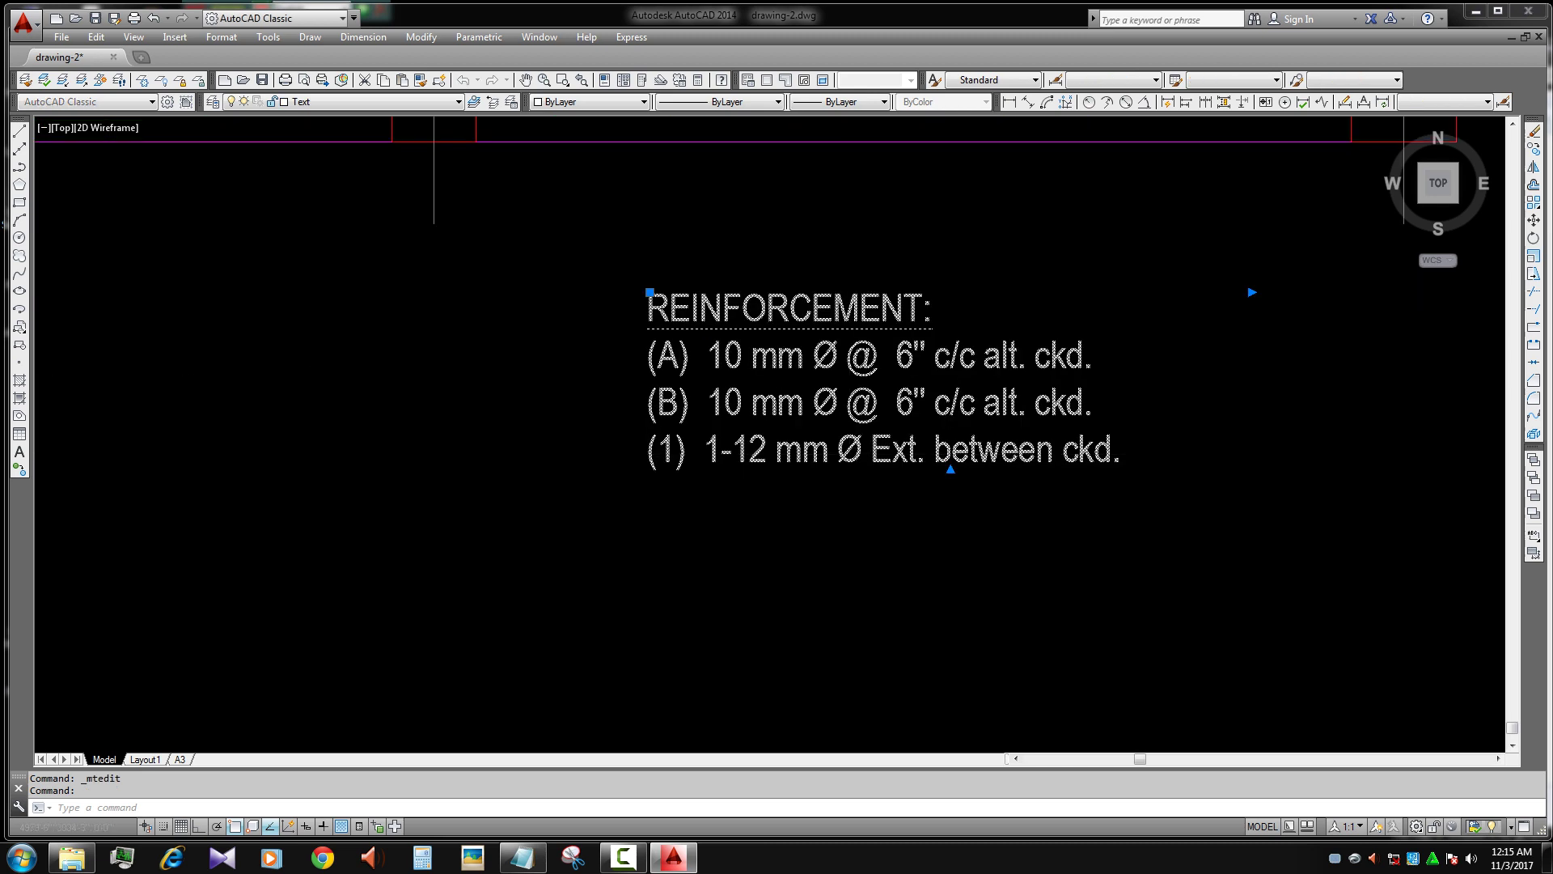
{"action": "left_click_drag", "start_coordinate": [979, 475], "coordinate": [791, 475]}
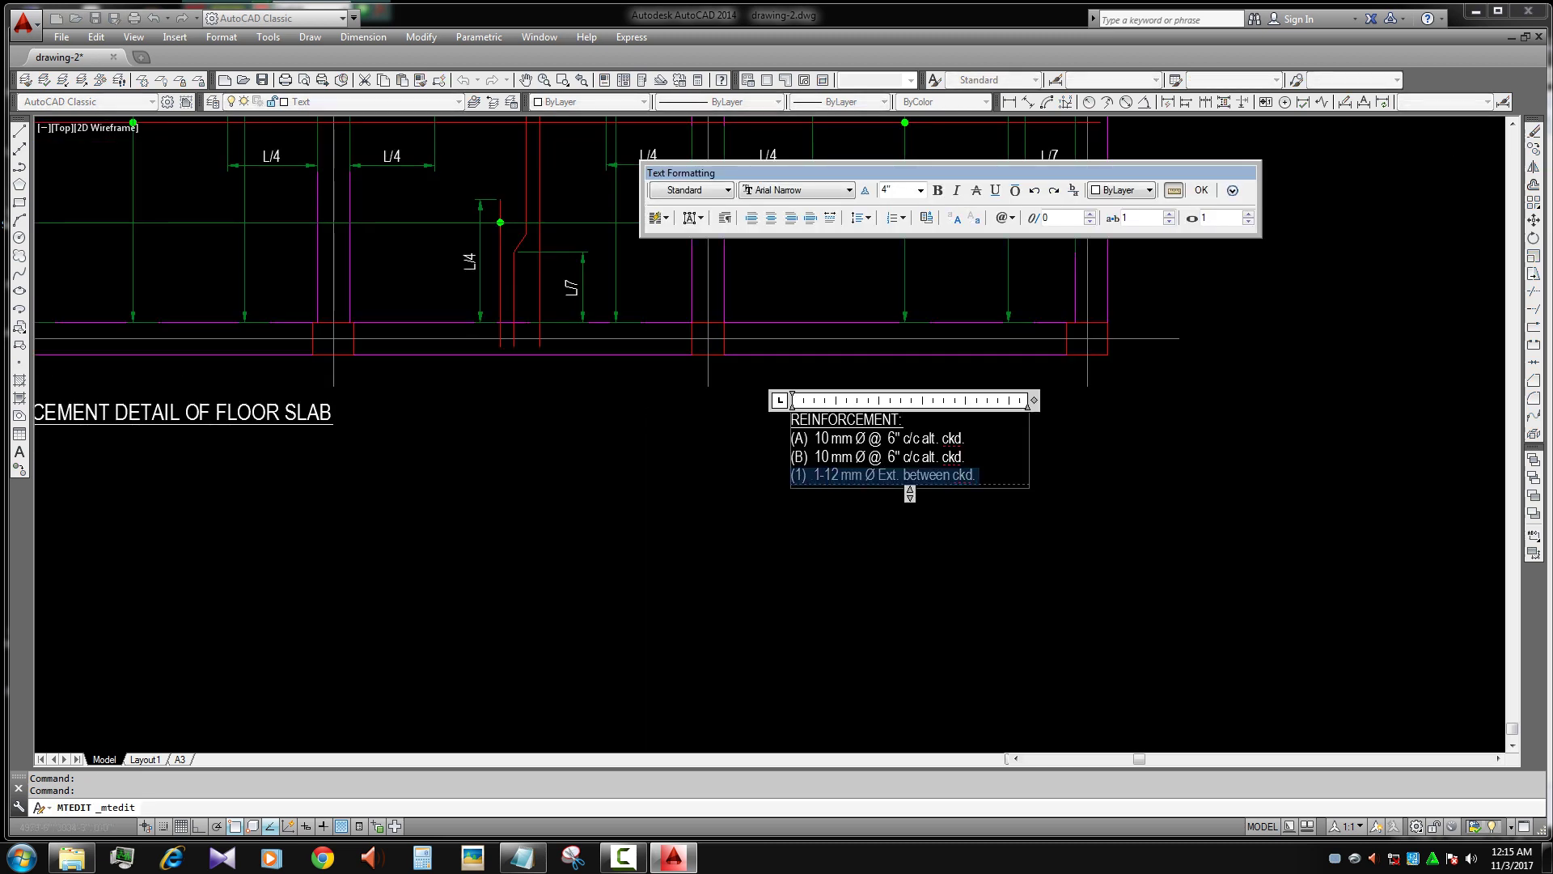
{"action": "key", "text": "Escape"}
{"action": "scroll", "coordinate": [890, 469], "scroll_direction": "down", "scroll_amount": 3}
{"action": "left_click", "coordinate": [930, 453]}
- Copy the reinforcement notes to a spot just below the original
{"action": "type", "text": "co"}
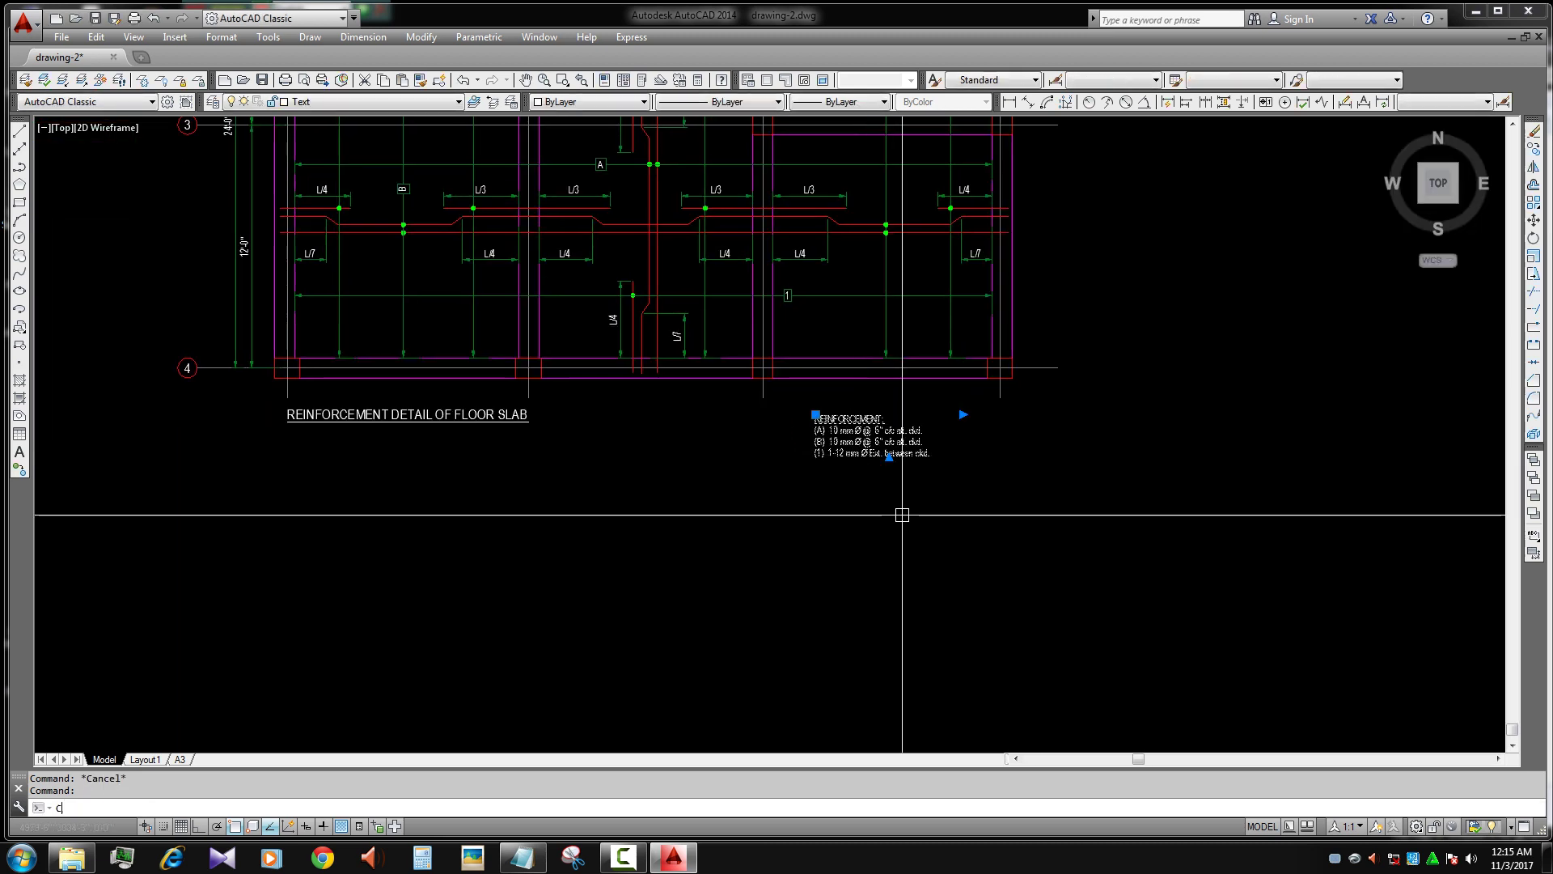
{"action": "left_click", "coordinate": [994, 473]}
{"action": "left_click", "coordinate": [993, 549]}
{"action": "key", "text": "Escape"}
{"action": "scroll", "coordinate": [898, 538], "scroll_direction": "up", "scroll_amount": 2}
- Replace the copy's text with SLAB THICKNESS=5"
{"action": "double_click", "coordinate": [809, 489]}
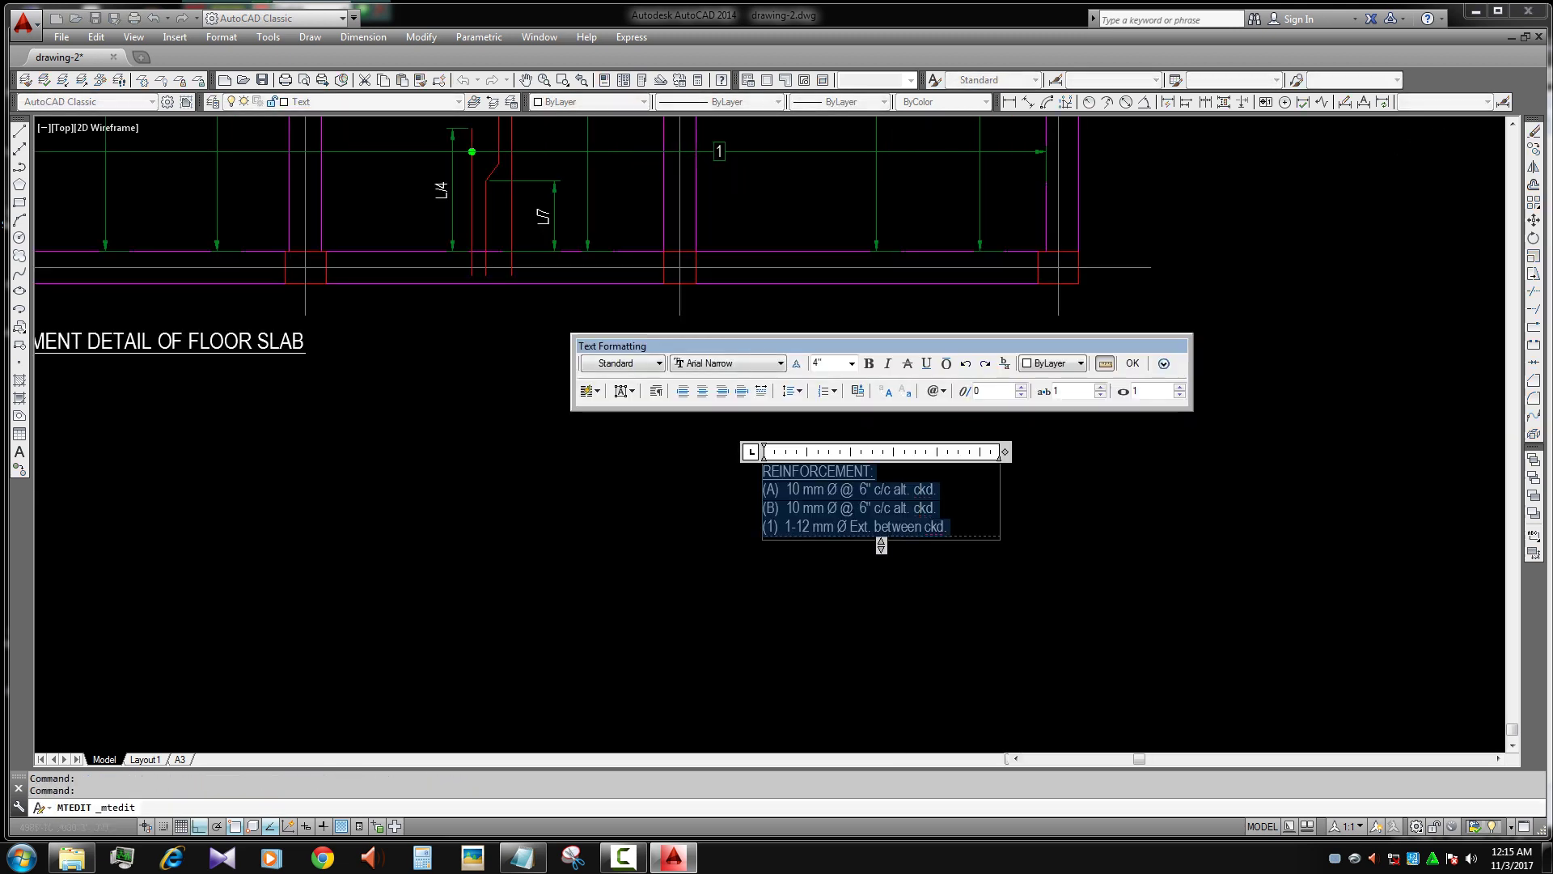
{"action": "key", "text": "Delete"}
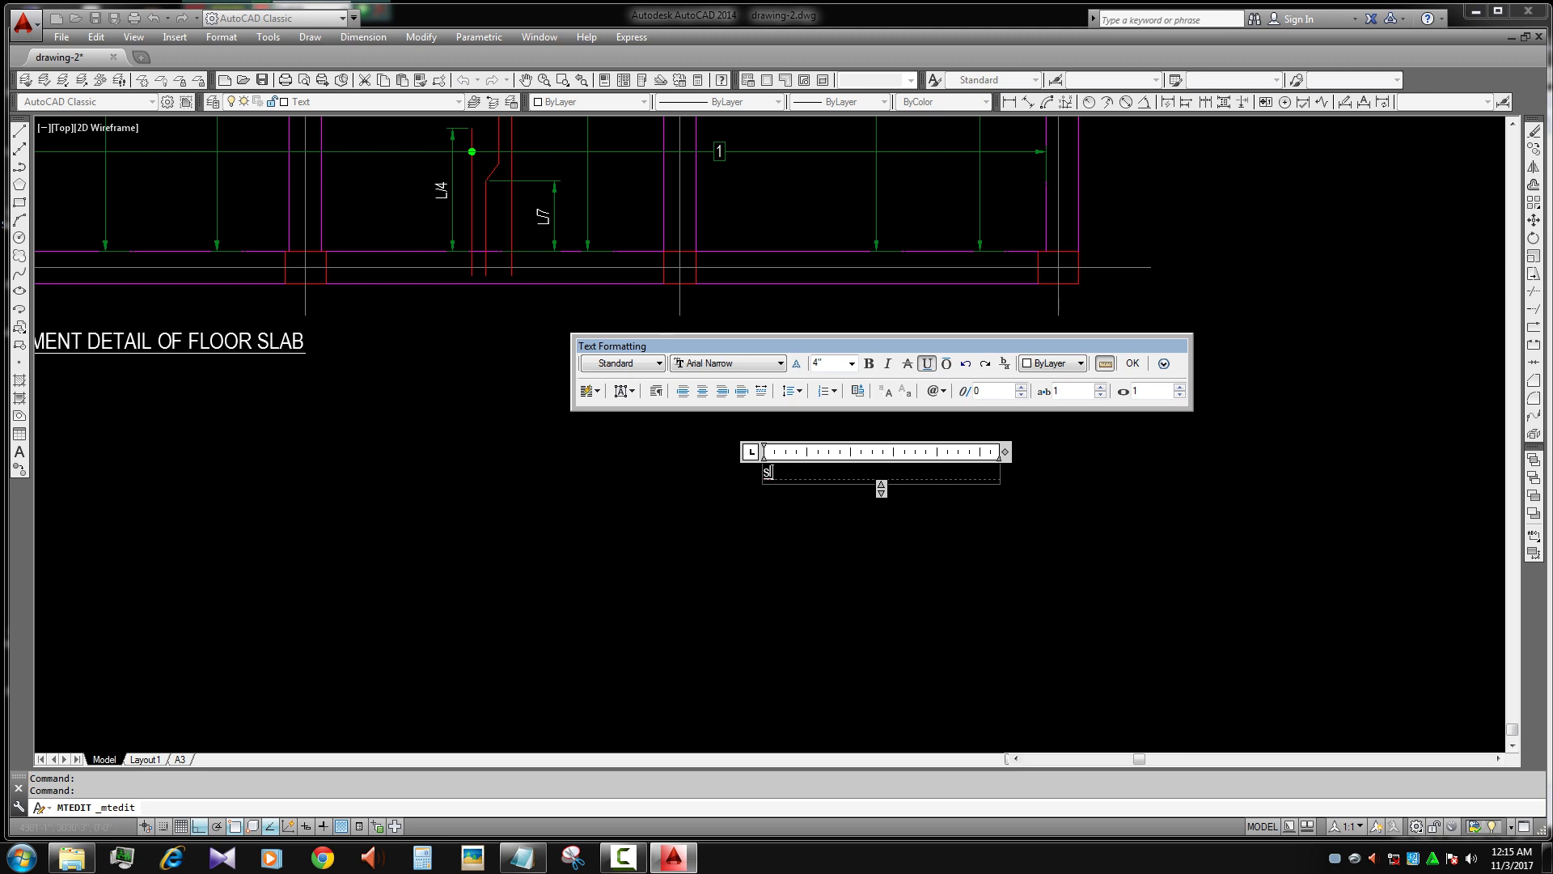
{"action": "type", "text": "S"}
{"action": "type", "text": "LAB "}
{"action": "type", "text": "THICKNESS"}
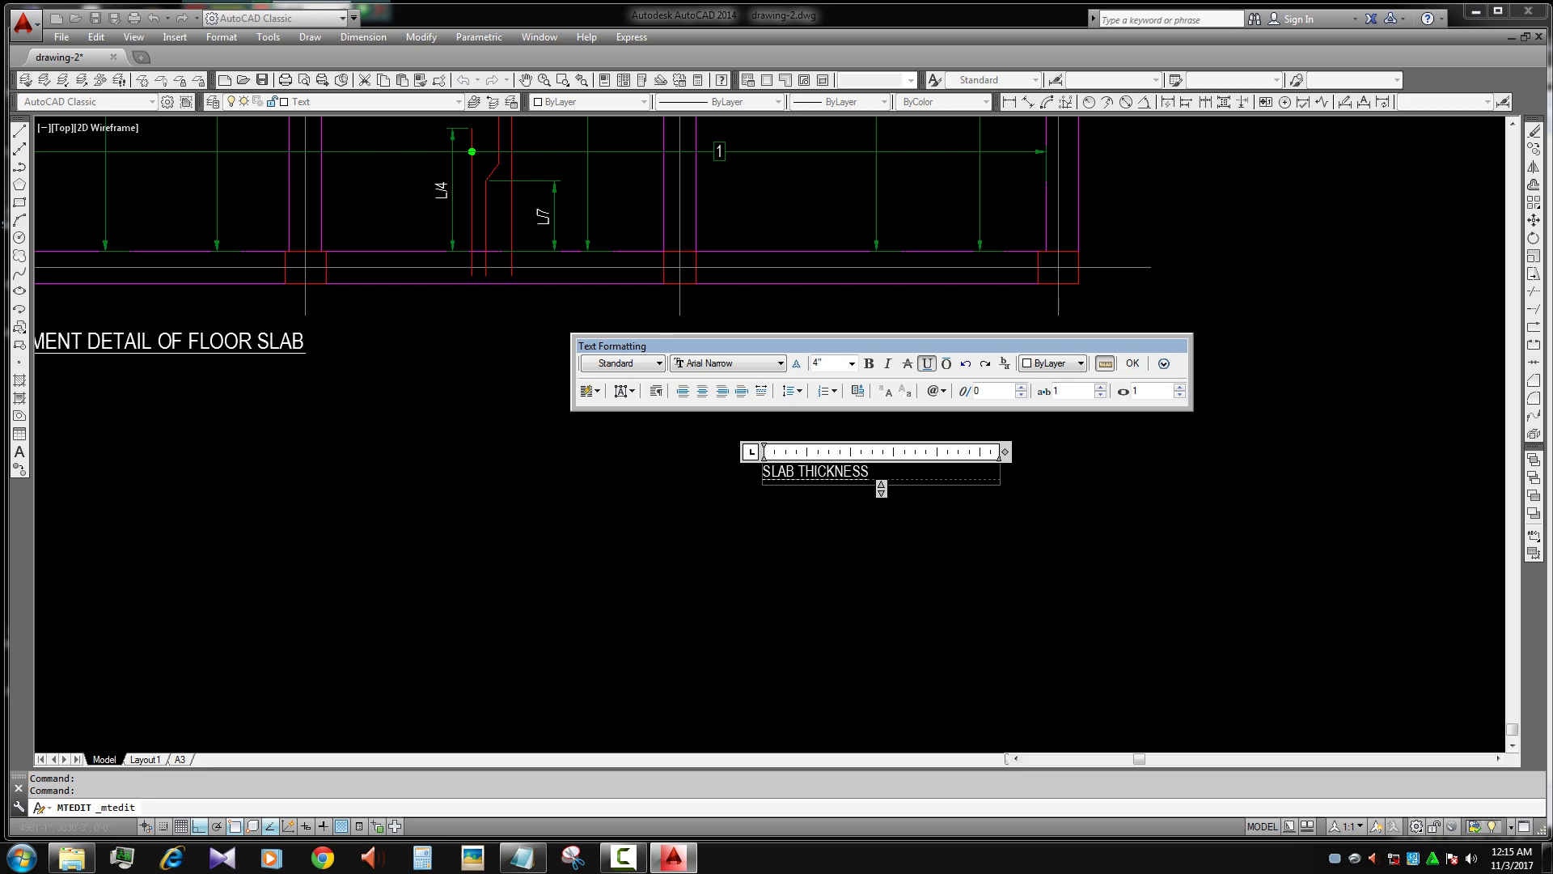
{"action": "type", "text": "="}
{"action": "type", "text": "6"}
{"action": "key", "text": "BackSpace"}
{"action": "type", "text": "5"}
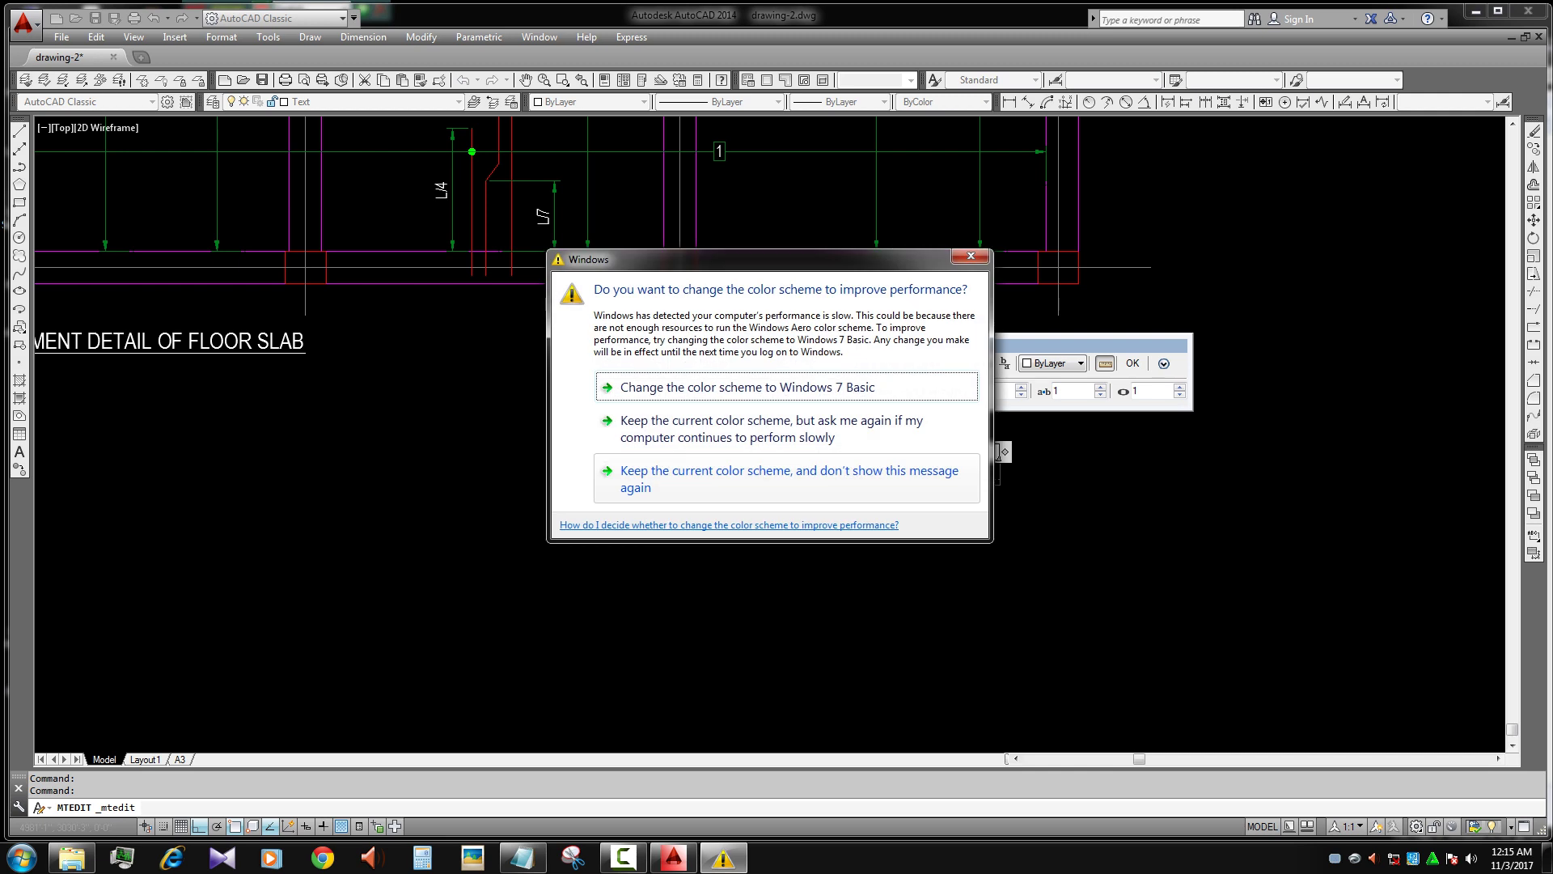
{"action": "left_click", "coordinate": [970, 256]}
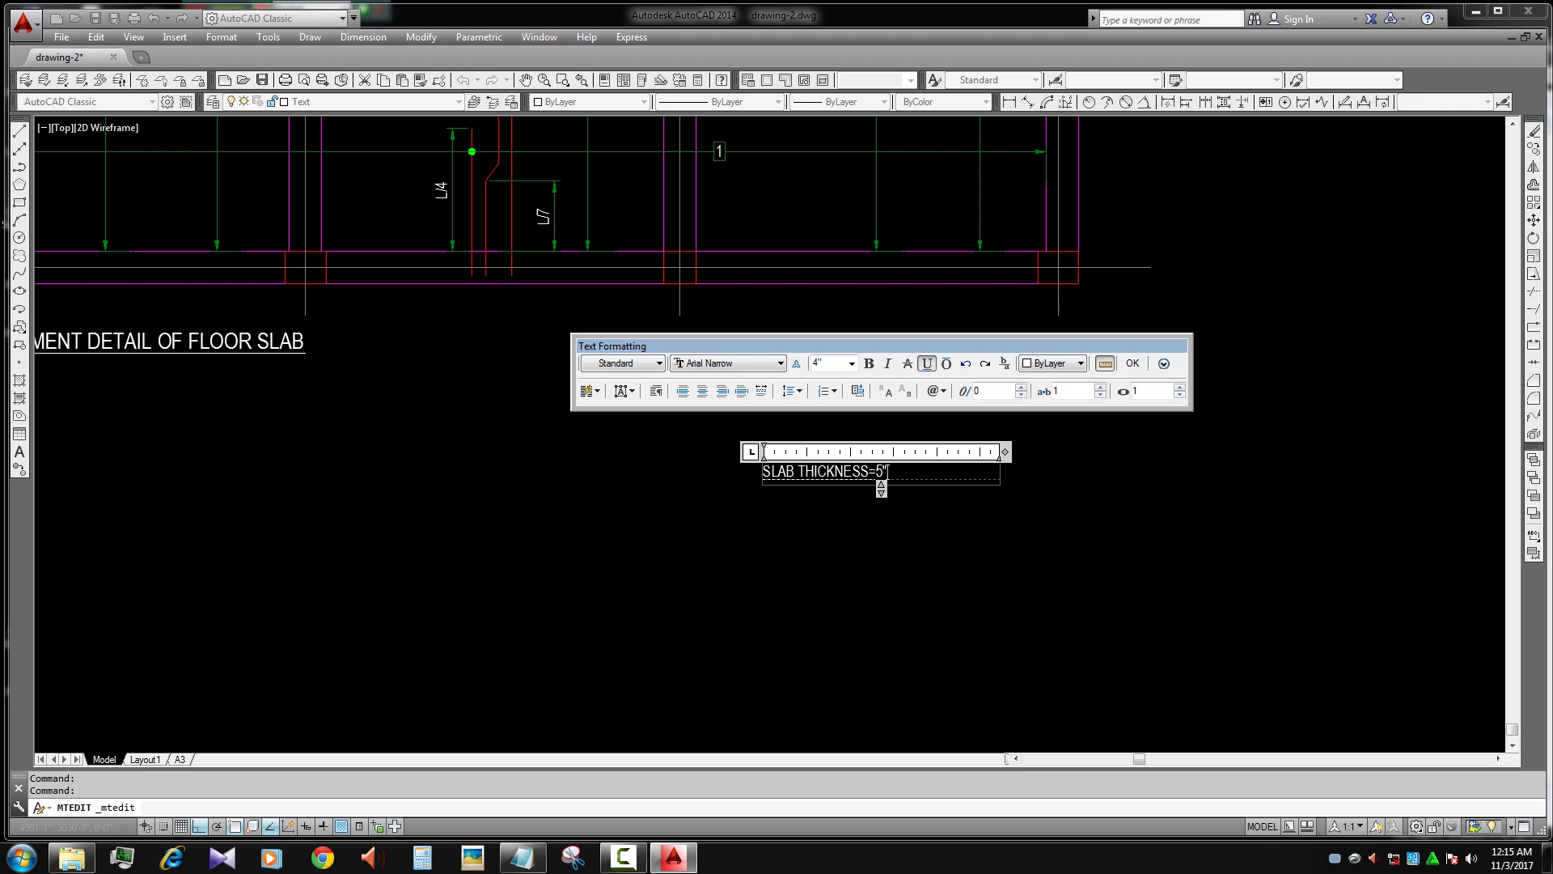
{"action": "key", "text": "ctrl+a"}
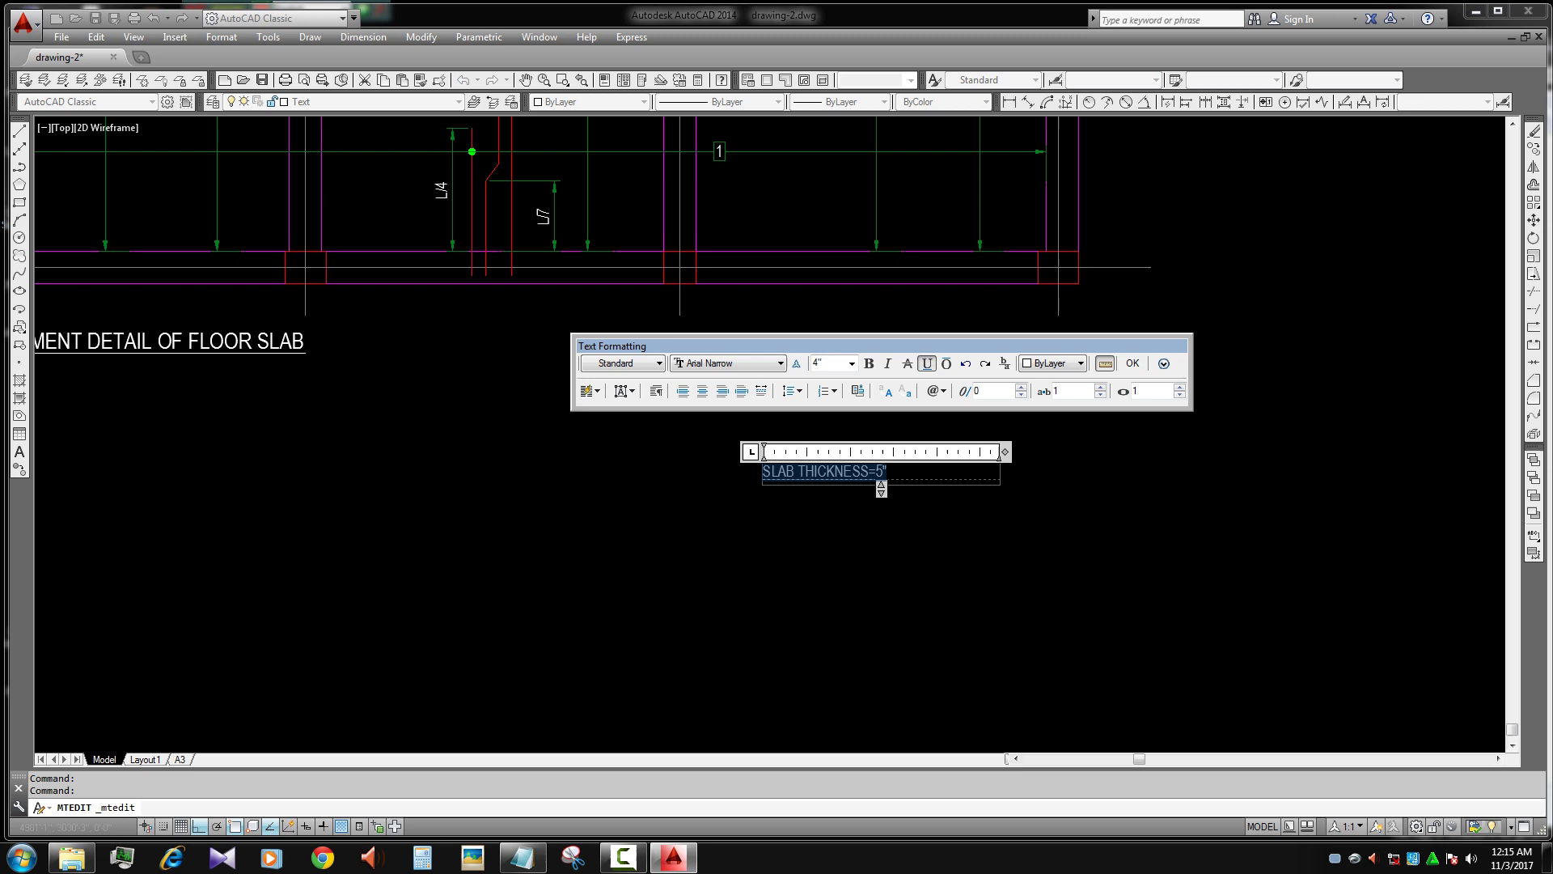
{"action": "left_click", "coordinate": [872, 511]}
{"action": "scroll", "coordinate": [872, 511], "scroll_direction": "up", "scroll_amount": 3}
{"action": "scroll", "coordinate": [872, 511], "scroll_direction": "down", "scroll_amount": 3}
- Start moving the SLAB THICKNESS note into position with MOVE
{"action": "type", "text": "m"}
{"action": "key", "text": "Return"}
{"action": "left_click", "coordinate": [974, 542]}
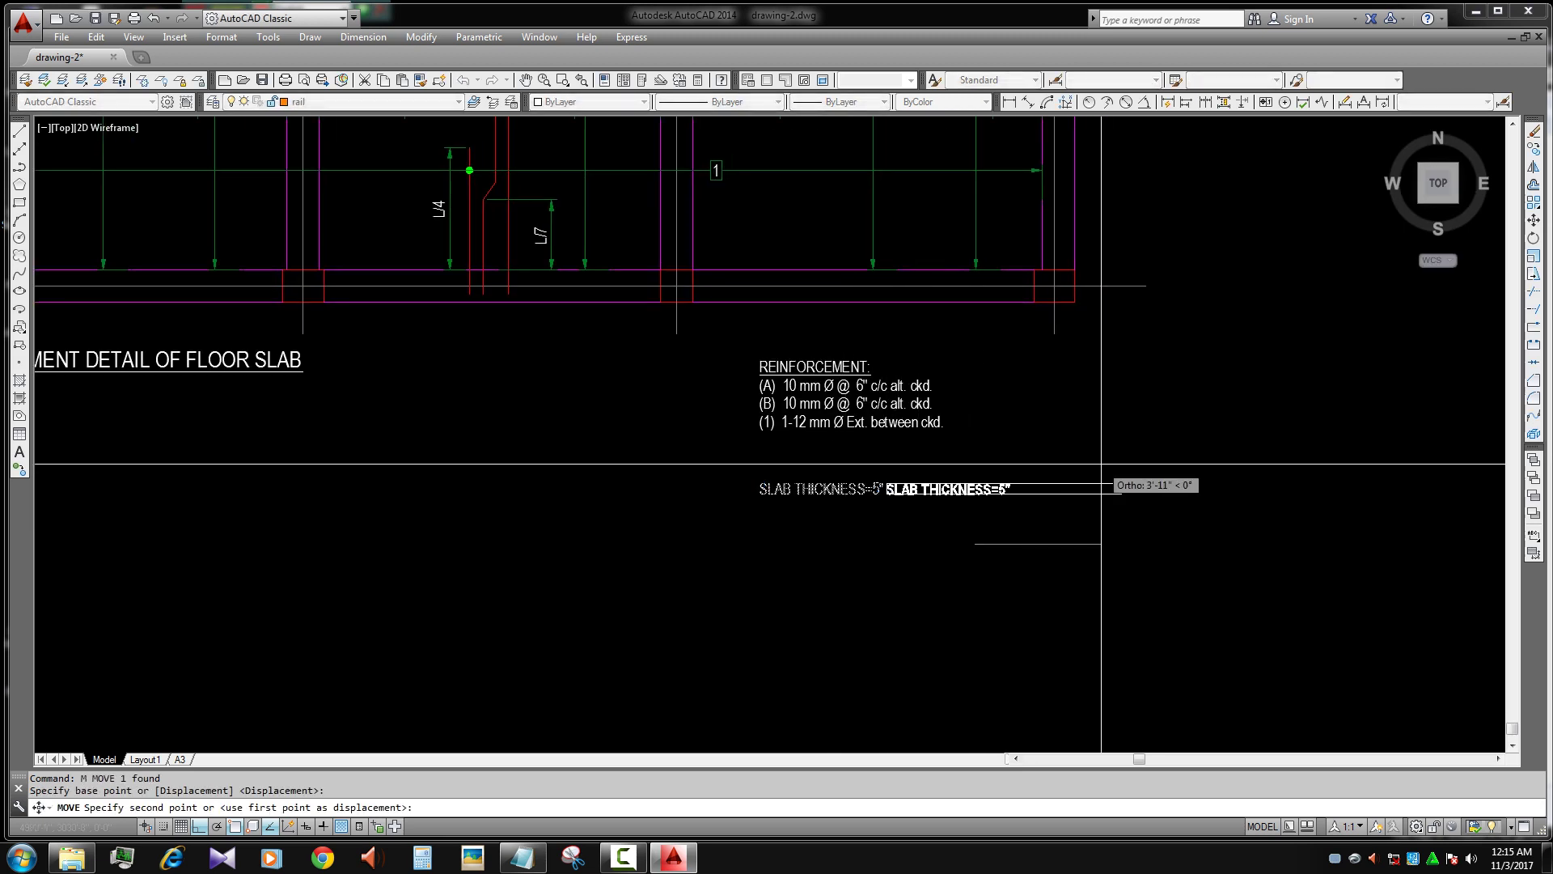
- Draw a rectangle enclosing the SLAB THICKNESS=5" note with RECTANG
{"action": "scroll", "coordinate": [1015, 518], "scroll_direction": "up", "scroll_amount": 2}
{"action": "key", "text": "Escape"}
{"action": "type", "text": "rec"}
{"action": "key", "text": "Return"}
{"action": "scroll", "coordinate": [566, 405], "scroll_direction": "up", "scroll_amount": 5}
{"action": "left_click", "coordinate": [530, 409]}
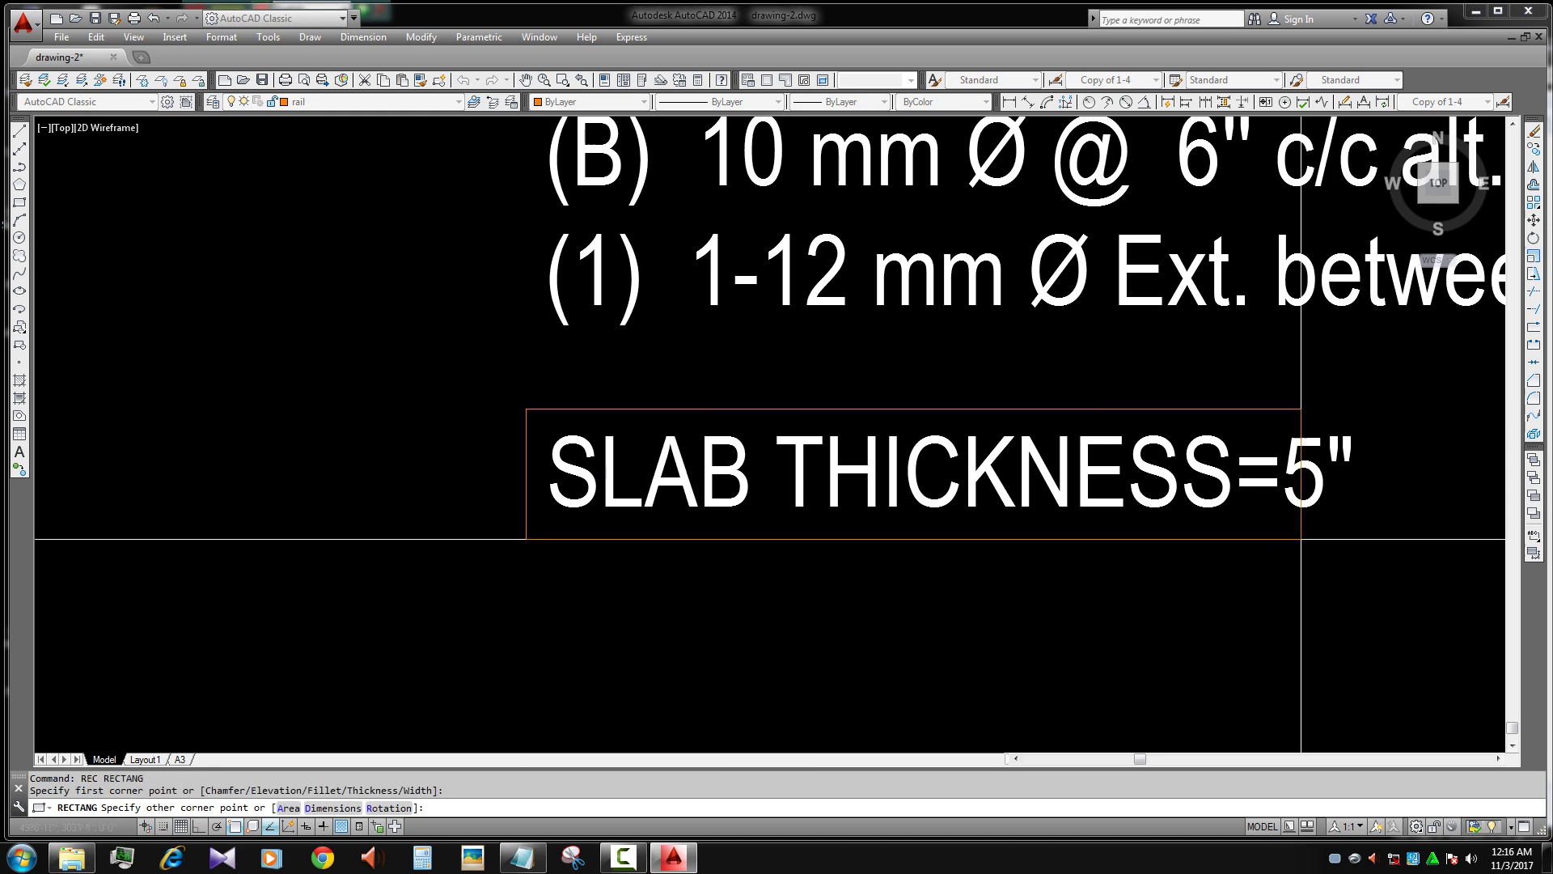
{"action": "left_click", "coordinate": [1368, 536]}
{"action": "key", "text": "Escape"}
{"action": "scroll", "coordinate": [1367, 536], "scroll_direction": "down", "scroll_amount": 6}
- Move the boxed thickness note directly beneath the reinforcement notes
{"action": "middle_click_drag", "start_coordinate": [1291, 570], "coordinate": [1213, 566]}
{"action": "left_click_drag", "start_coordinate": [1011, 482], "coordinate": [1278, 562]}
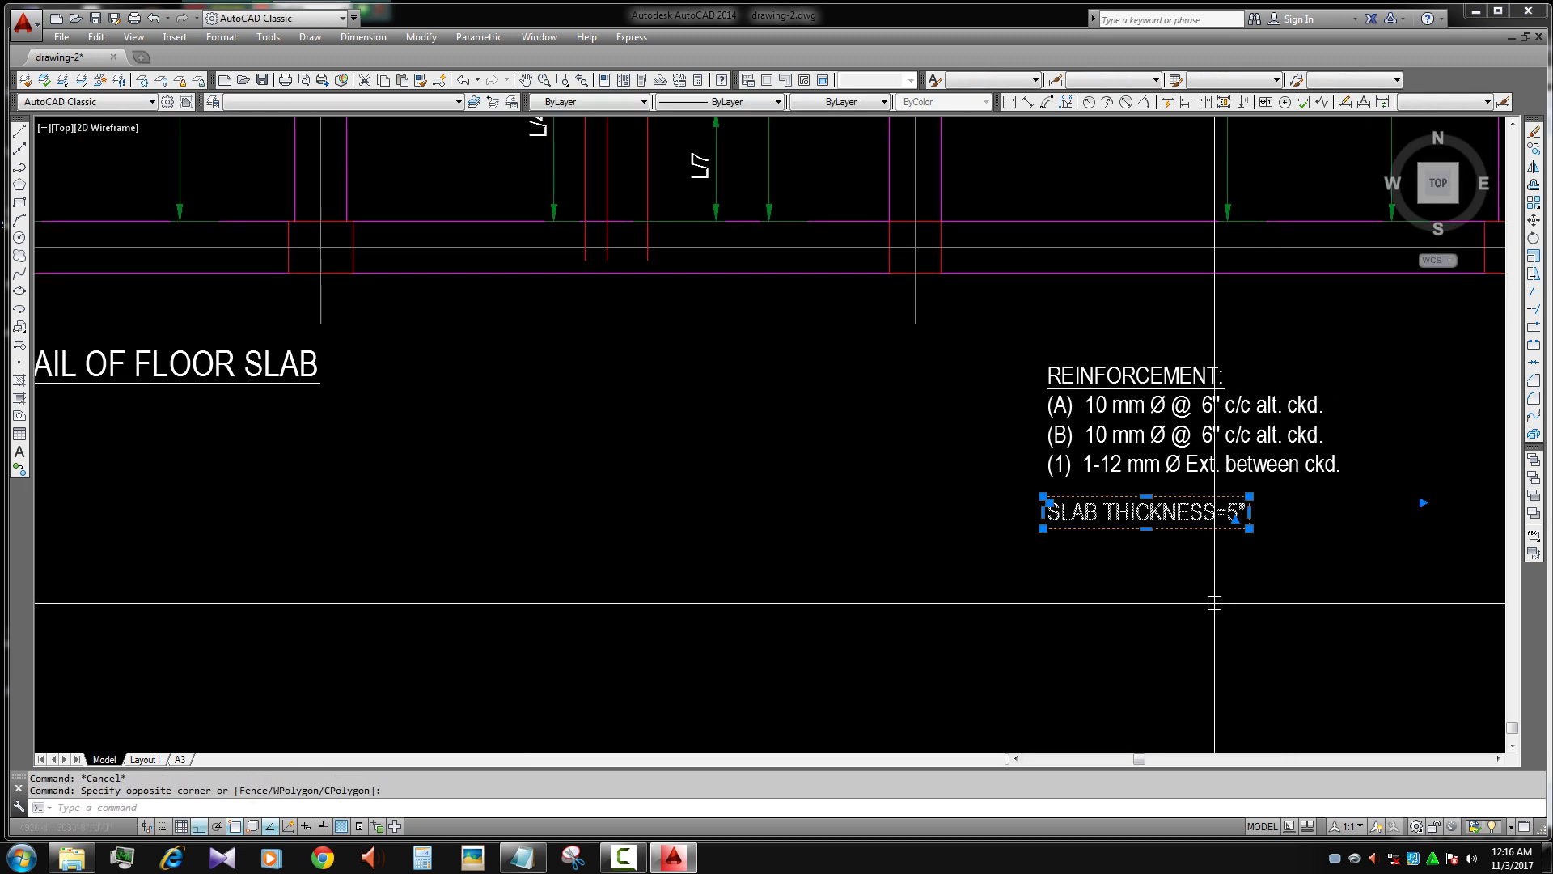
{"action": "type", "text": "m"}
{"action": "key", "text": "Return"}
{"action": "left_click", "coordinate": [1306, 624]}
{"action": "left_click", "coordinate": [1311, 615]}
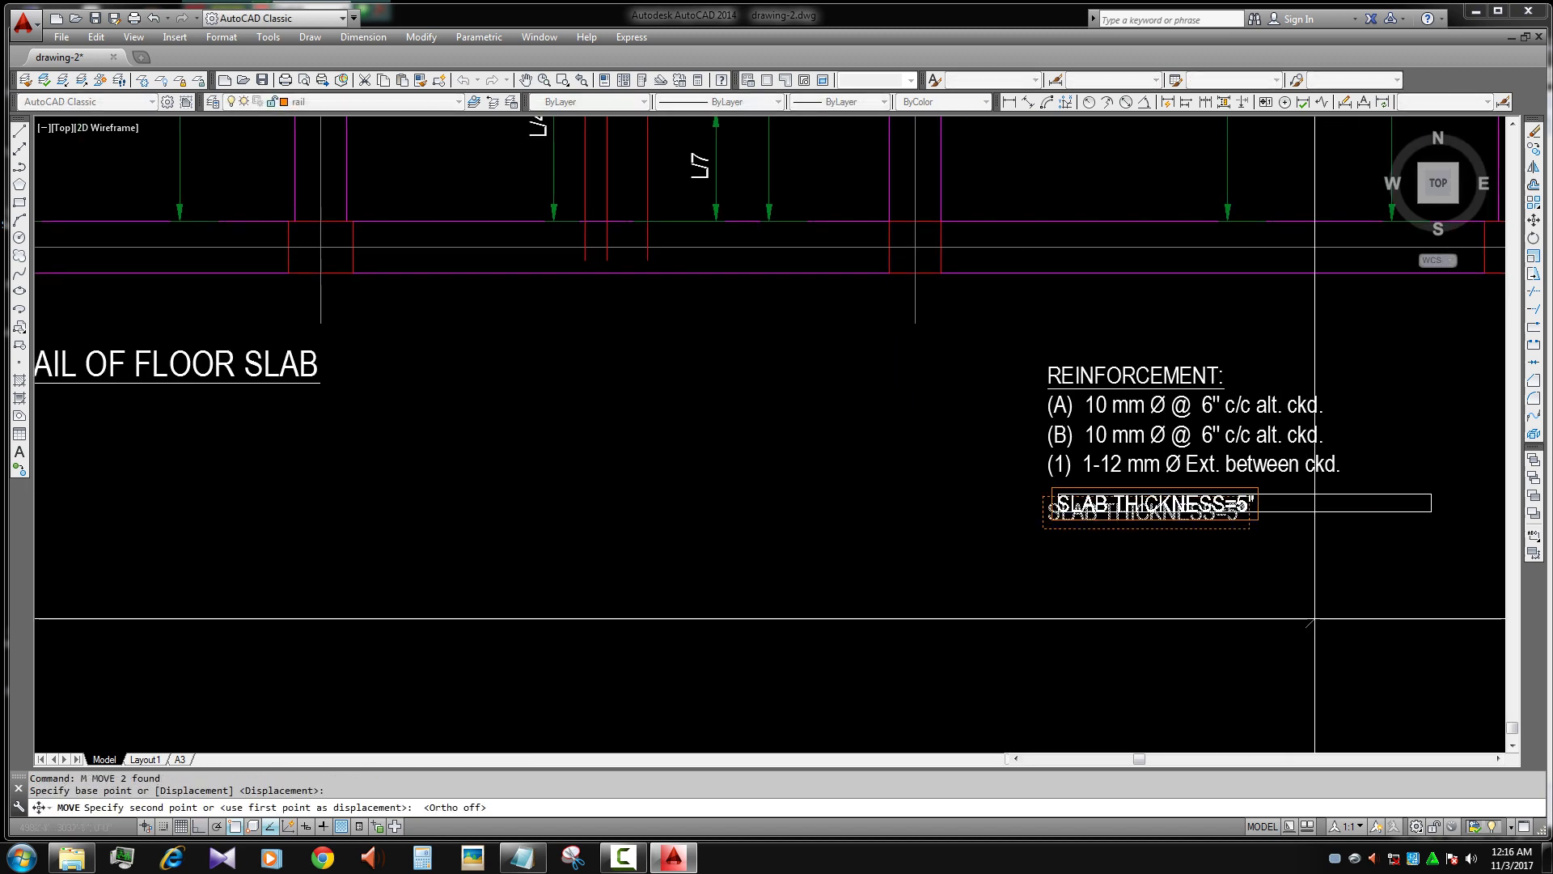
{"action": "scroll", "coordinate": [1325, 610], "scroll_direction": "down", "scroll_amount": 4}
- Abandon a second move attempt and zoom in and out to check the boxed note's placement
{"action": "key", "text": "Return"}
{"action": "left_click", "coordinate": [1070, 610]}
{"action": "scroll", "coordinate": [1100, 613], "scroll_direction": "up", "scroll_amount": 4}
{"action": "scroll", "coordinate": [1116, 615], "scroll_direction": "down", "scroll_amount": 3}
{"action": "scroll", "coordinate": [1133, 616], "scroll_direction": "up", "scroll_amount": 3}
{"action": "key", "text": "Escape"}
{"action": "scroll", "coordinate": [1133, 616], "scroll_direction": "down", "scroll_amount": 2}
{"action": "scroll", "coordinate": [964, 361], "scroll_direction": "down", "scroll_amount": 2}
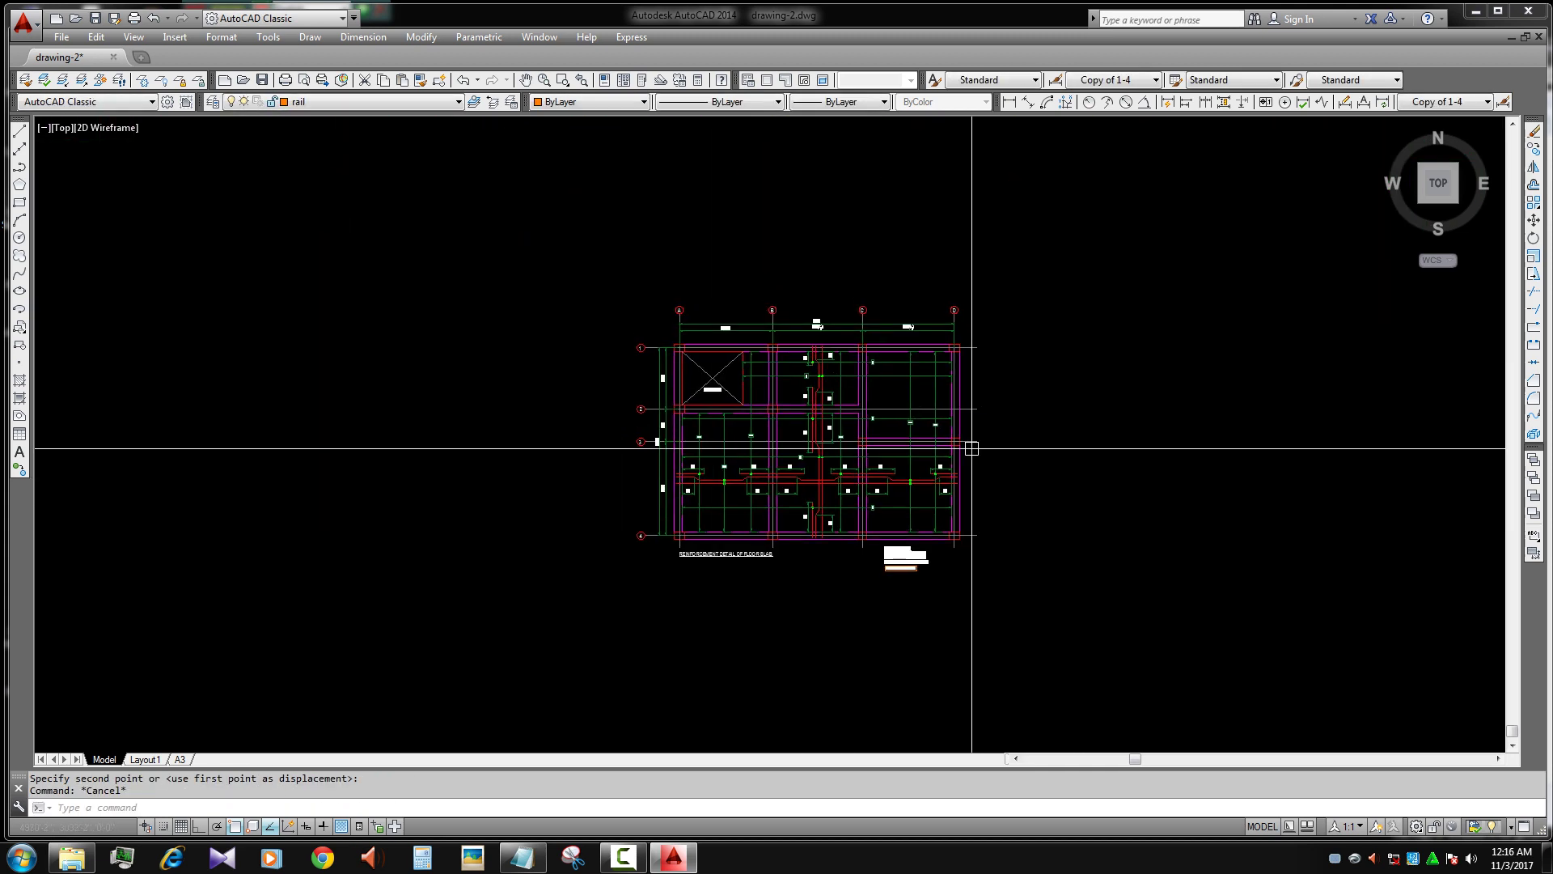
{"action": "scroll", "coordinate": [832, 475], "scroll_direction": "up", "scroll_amount": 2}
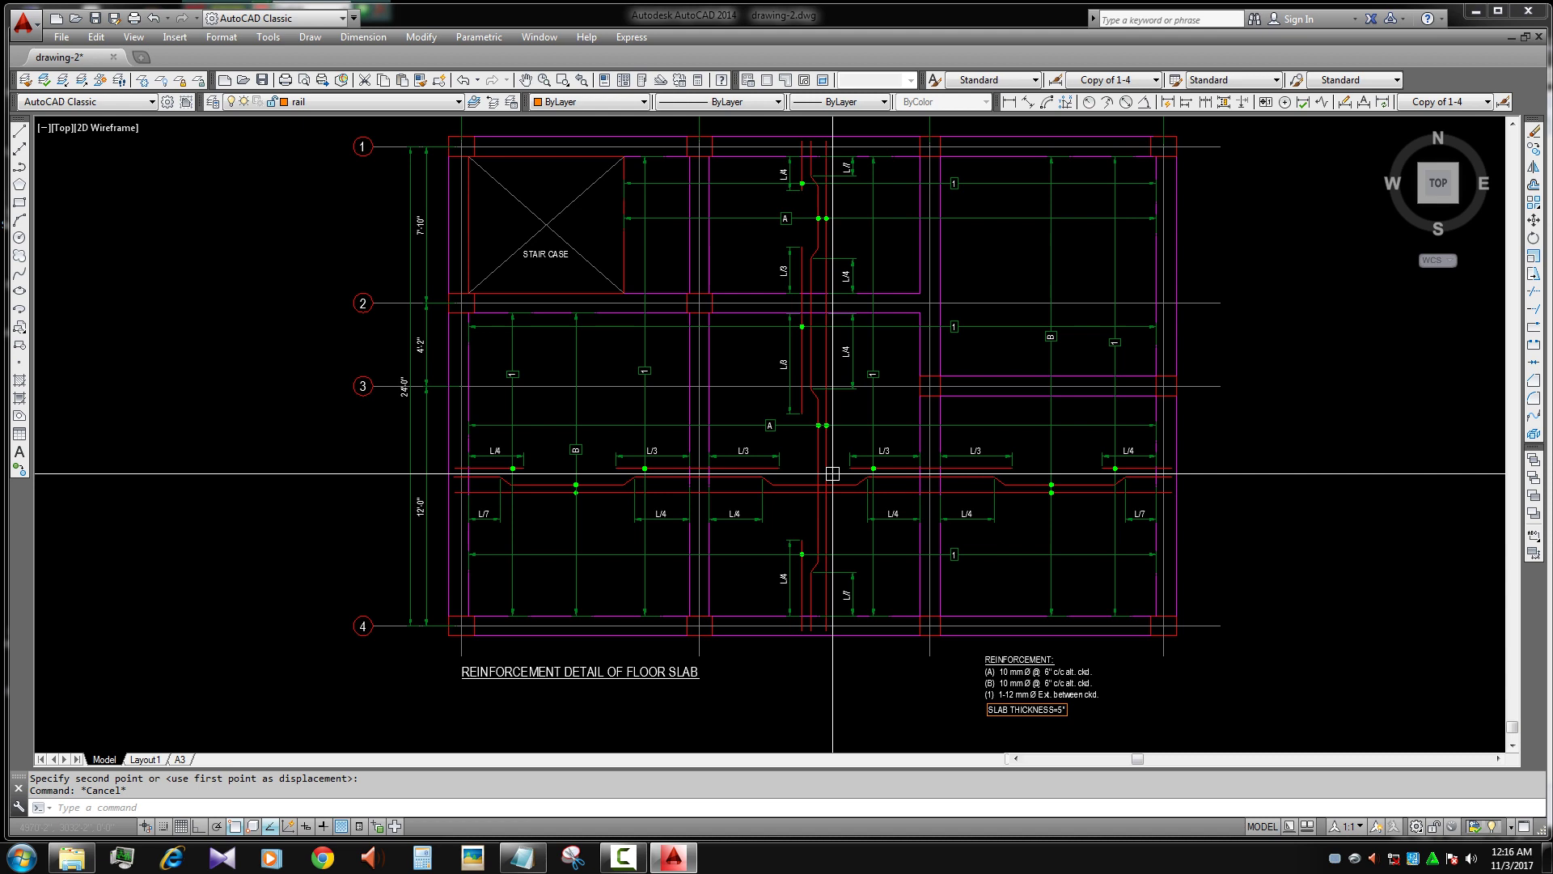